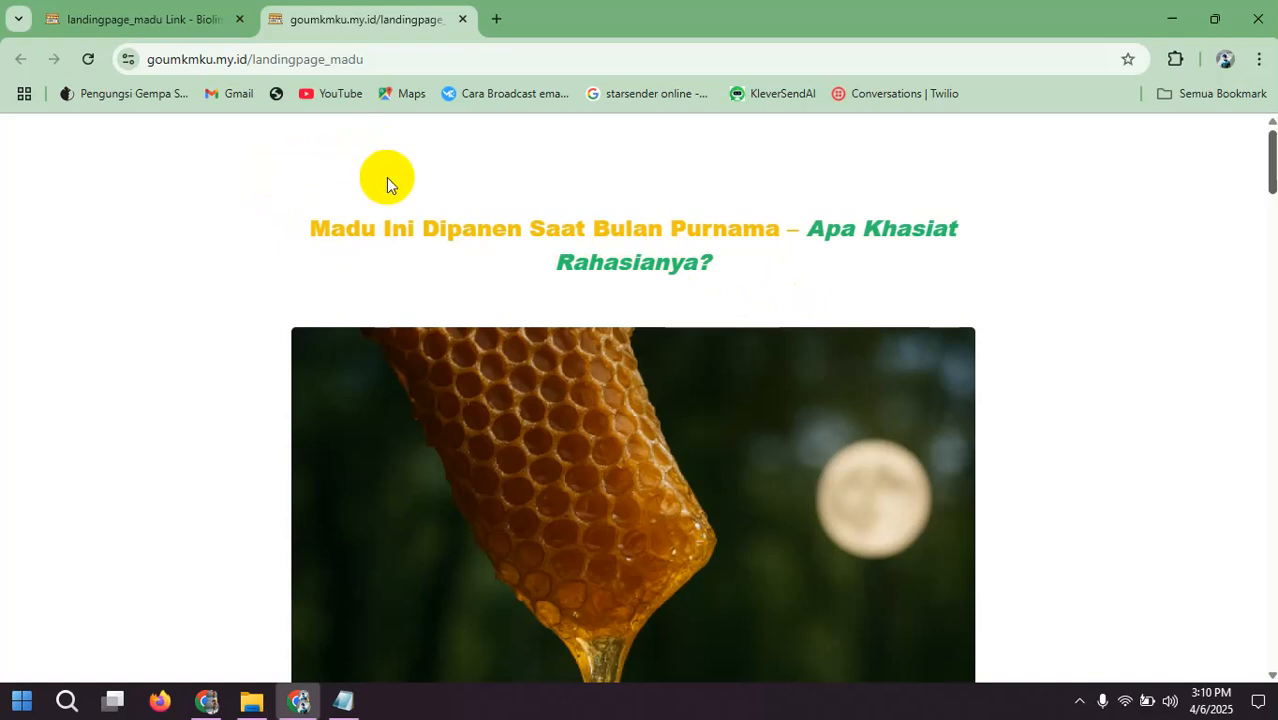
Step: Look through the honey landing page from its headline down to the Order Now button and back up
scroll(386, 177, down, 8)
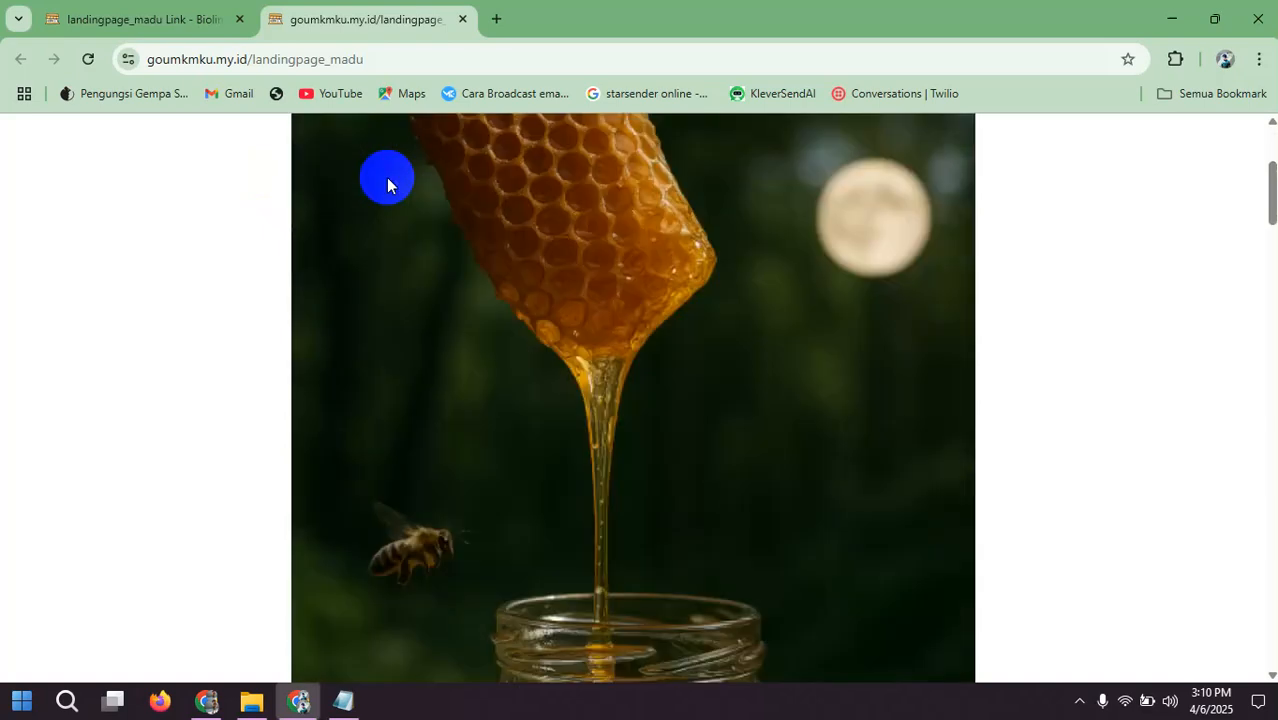
scroll(386, 177, down, 10)
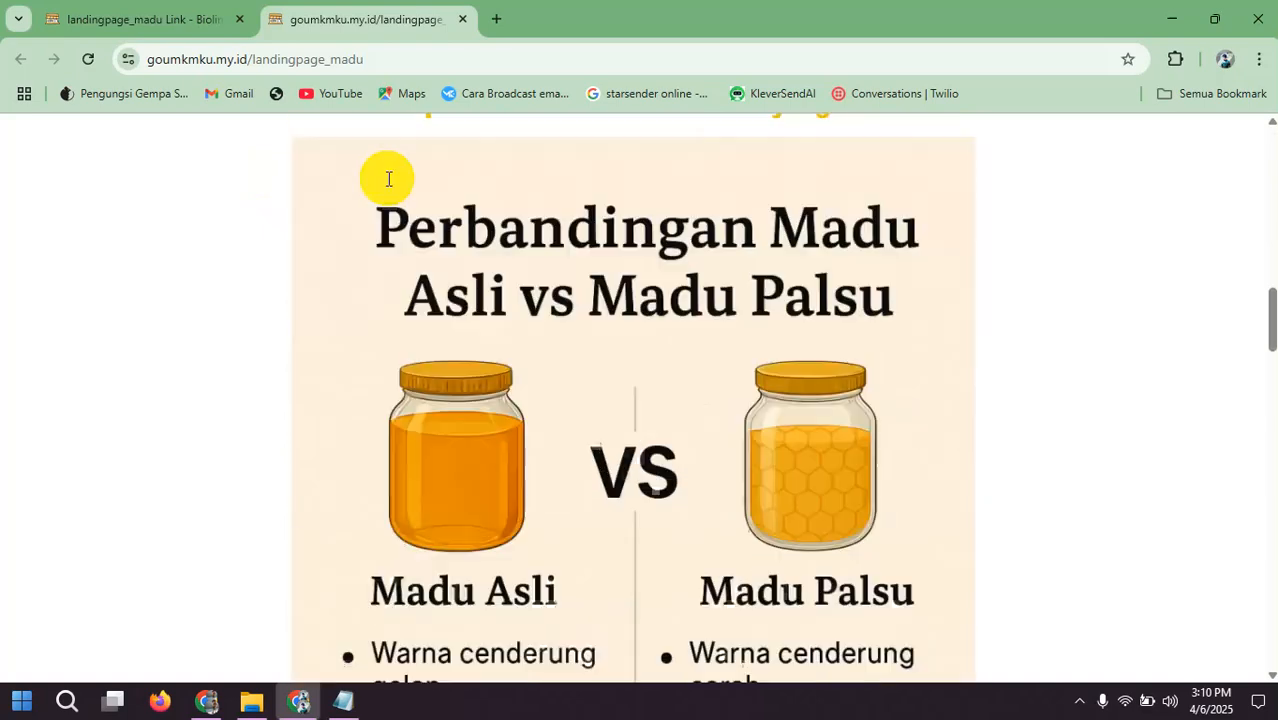
scroll(388, 190, down, 10)
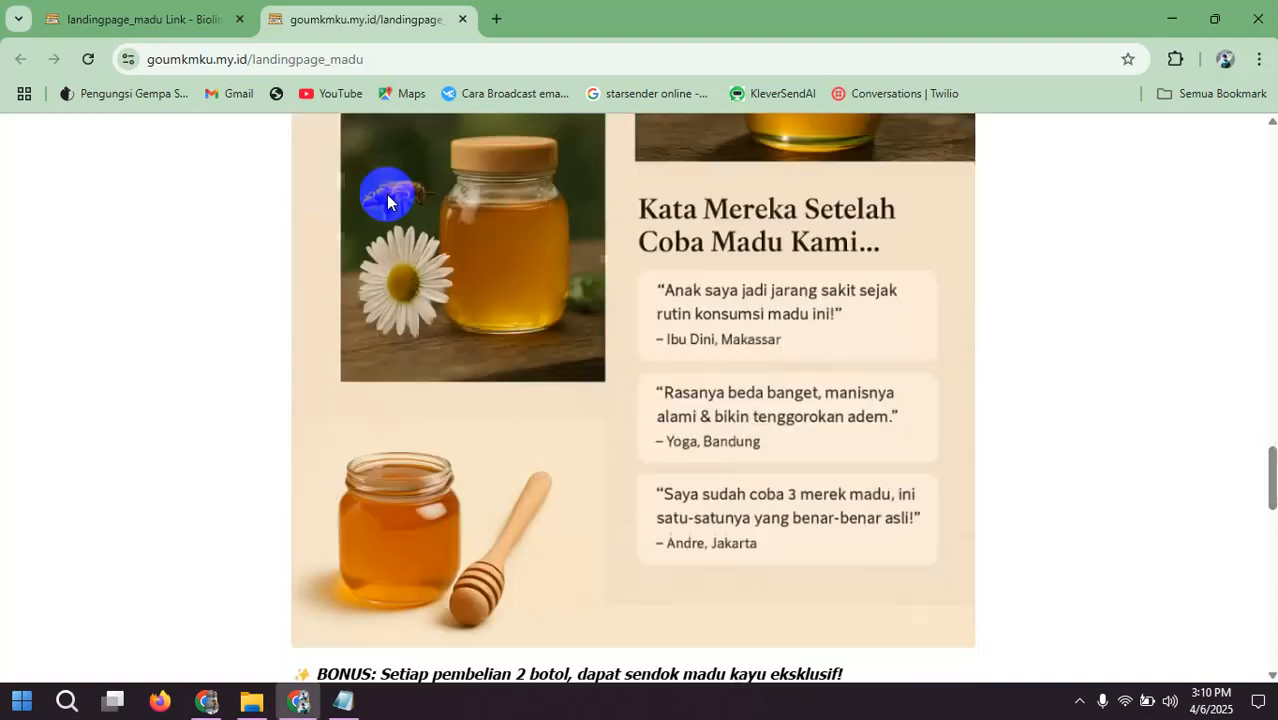
scroll(388, 201, down, 6)
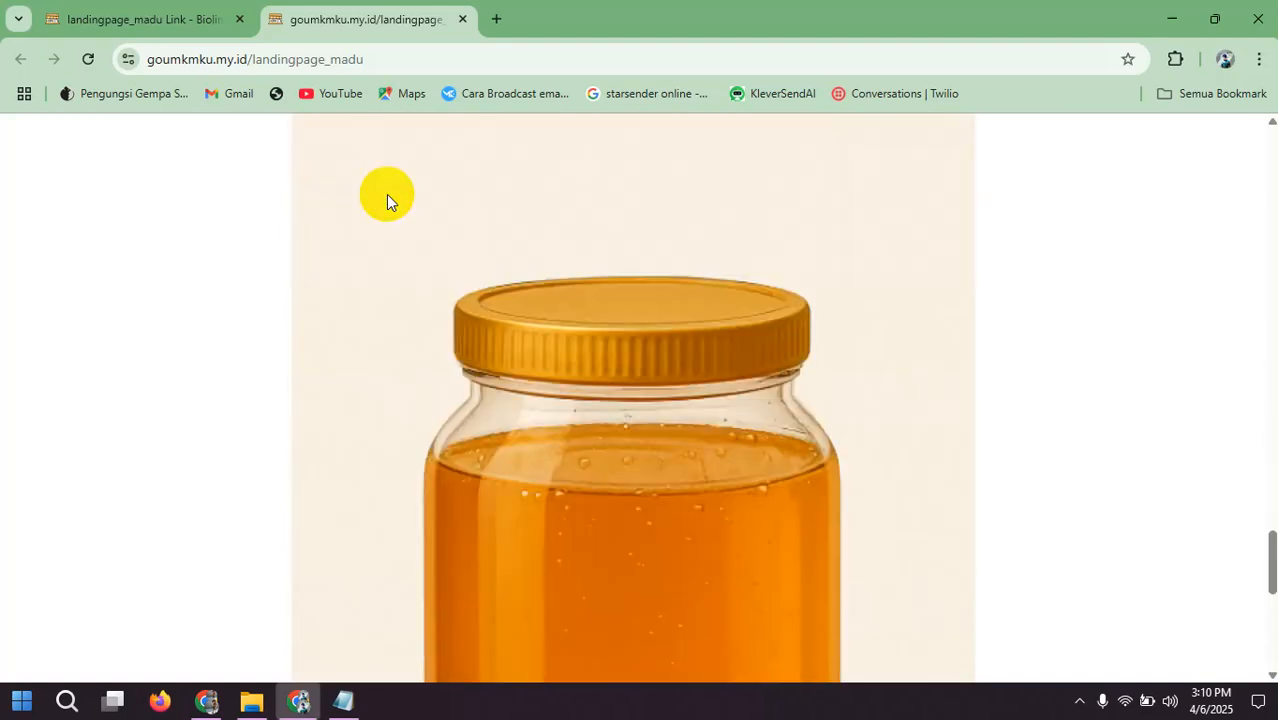
scroll(386, 201, down, 2)
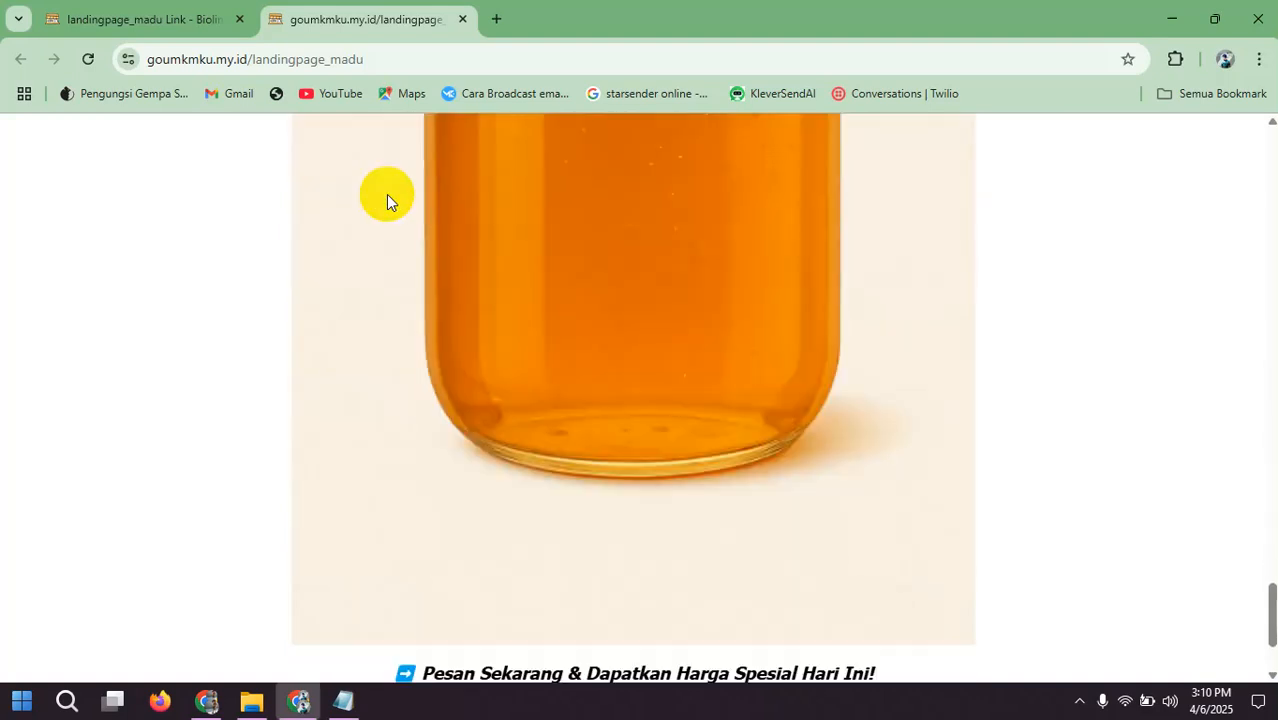
scroll(386, 201, down, 2)
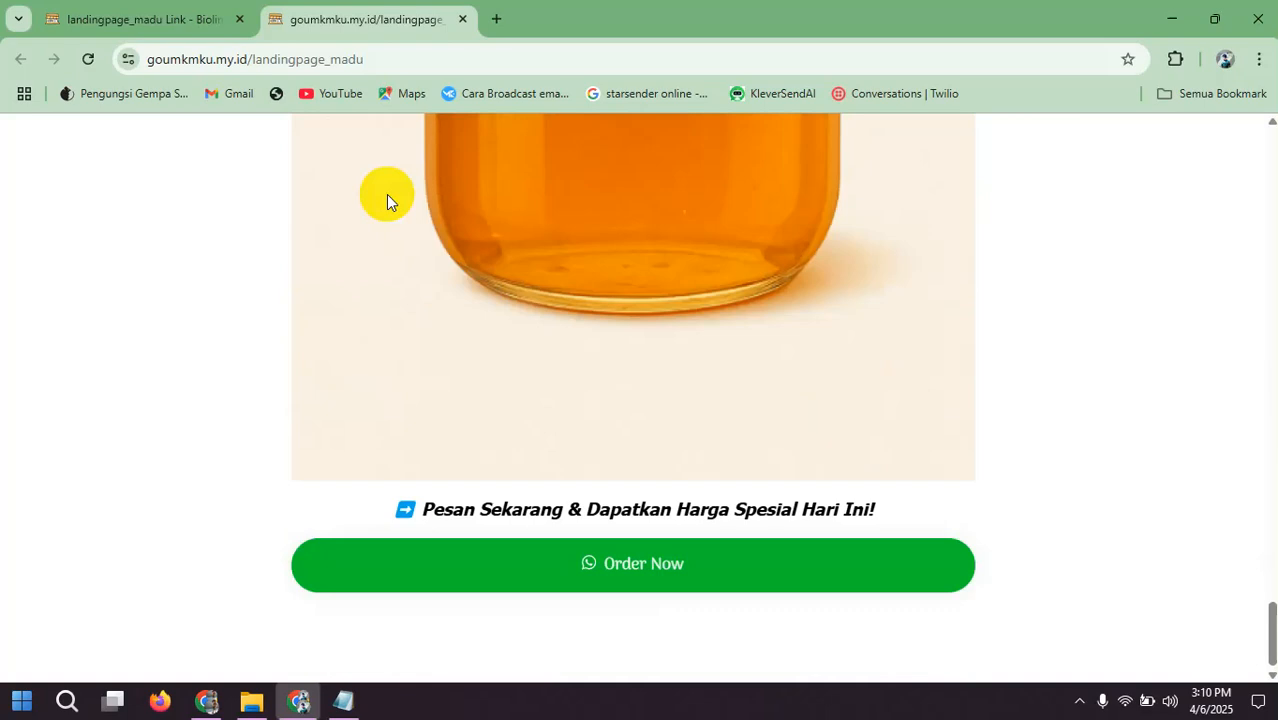
scroll(388, 201, up, 8)
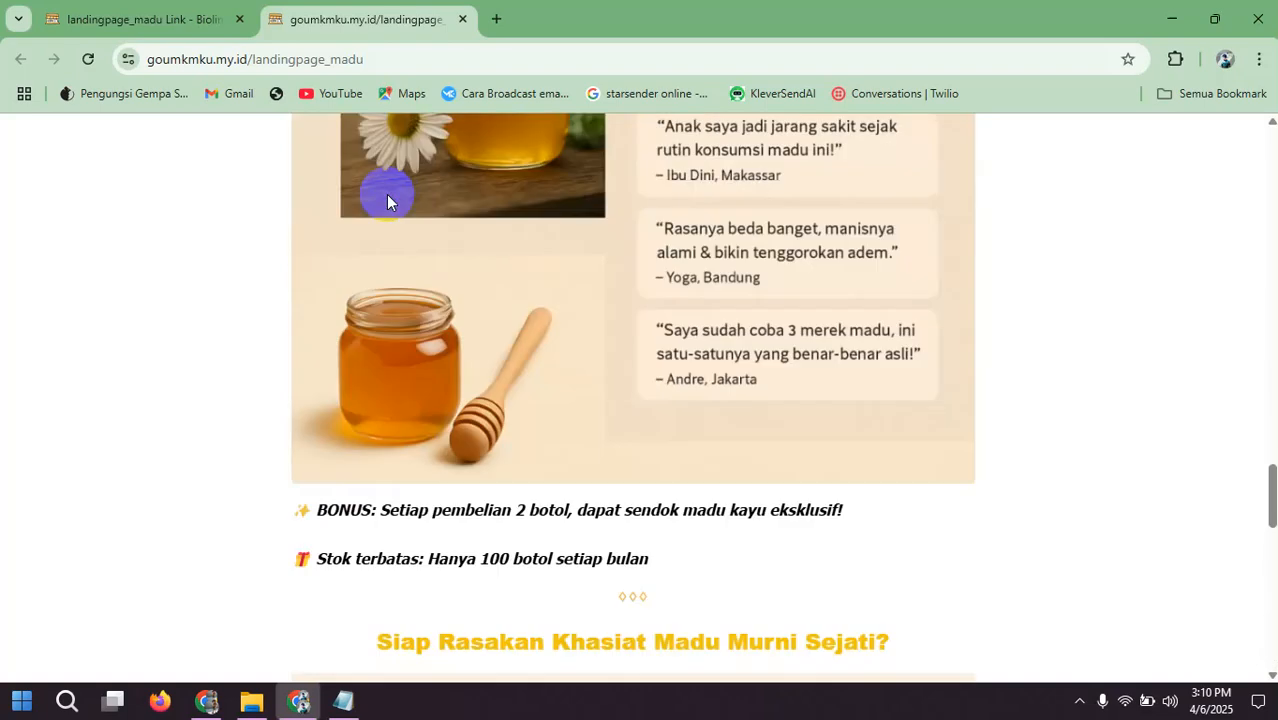
scroll(388, 201, up, 8)
scroll(386, 201, up, 10)
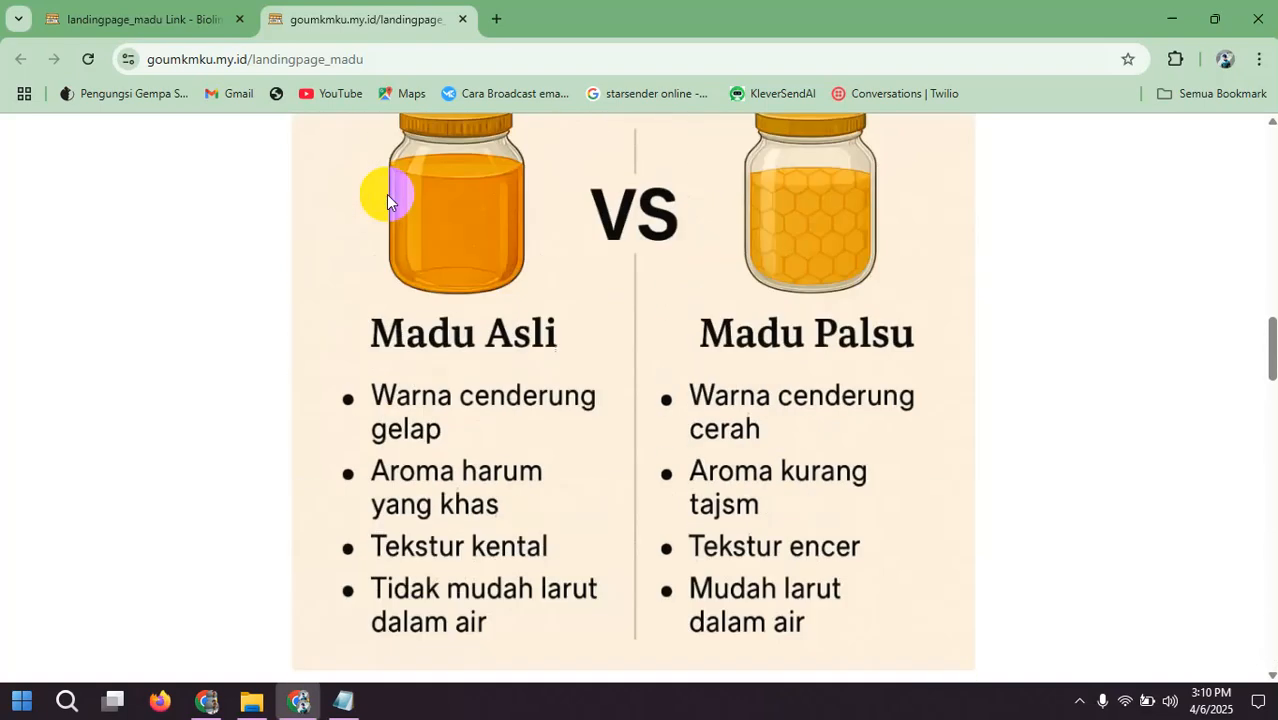
scroll(388, 201, up, 8)
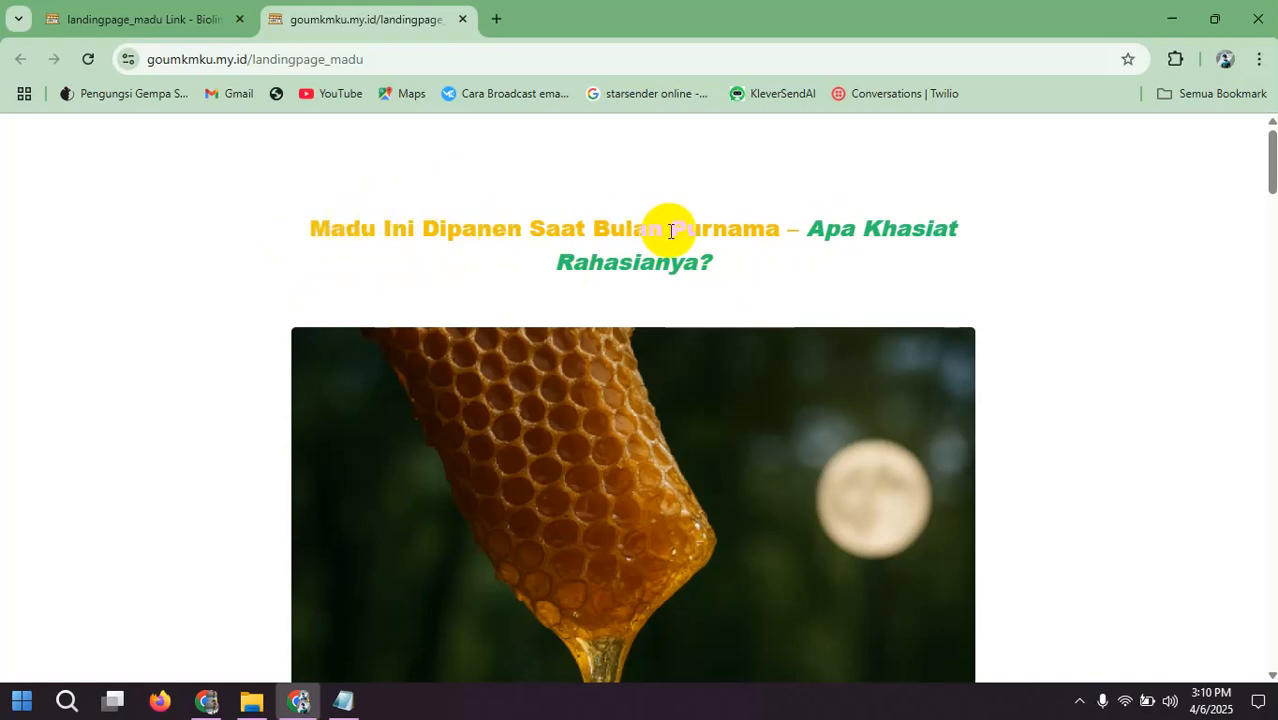
Step: Examine the landing page's headline, main honey image and the introductory text beneath it
scroll(541, 236, down, 7)
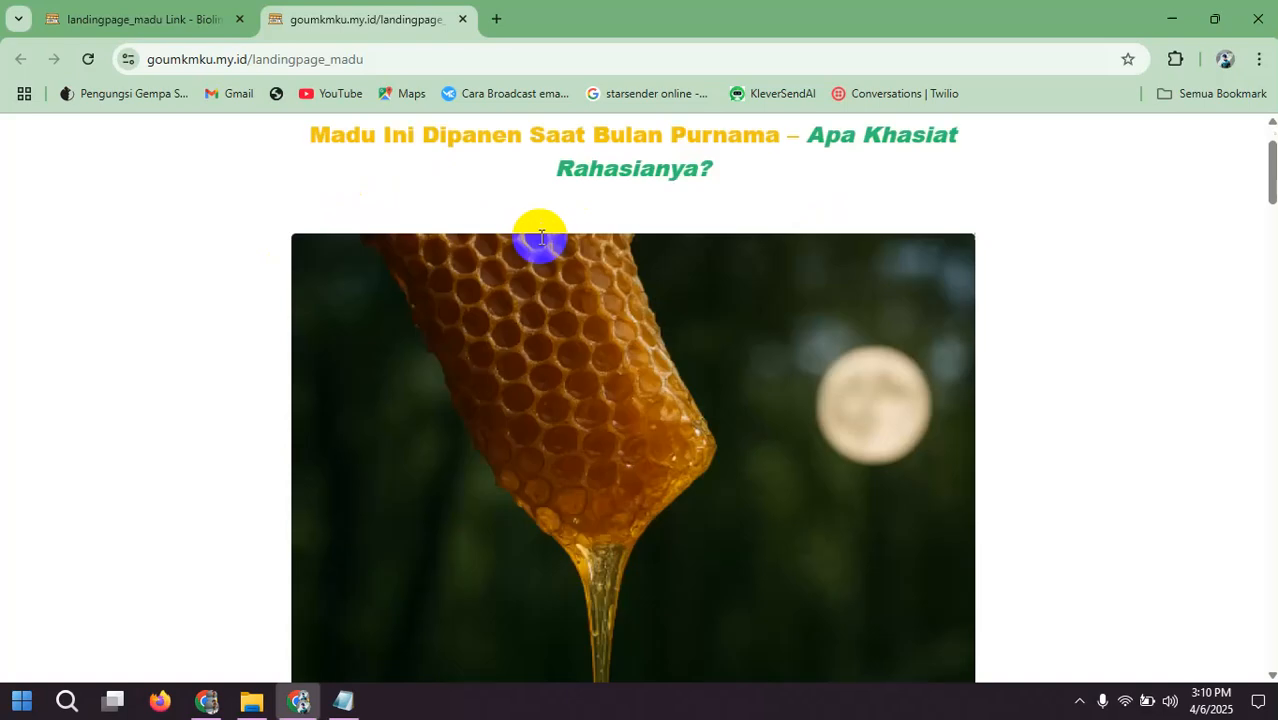
scroll(541, 236, down, 4)
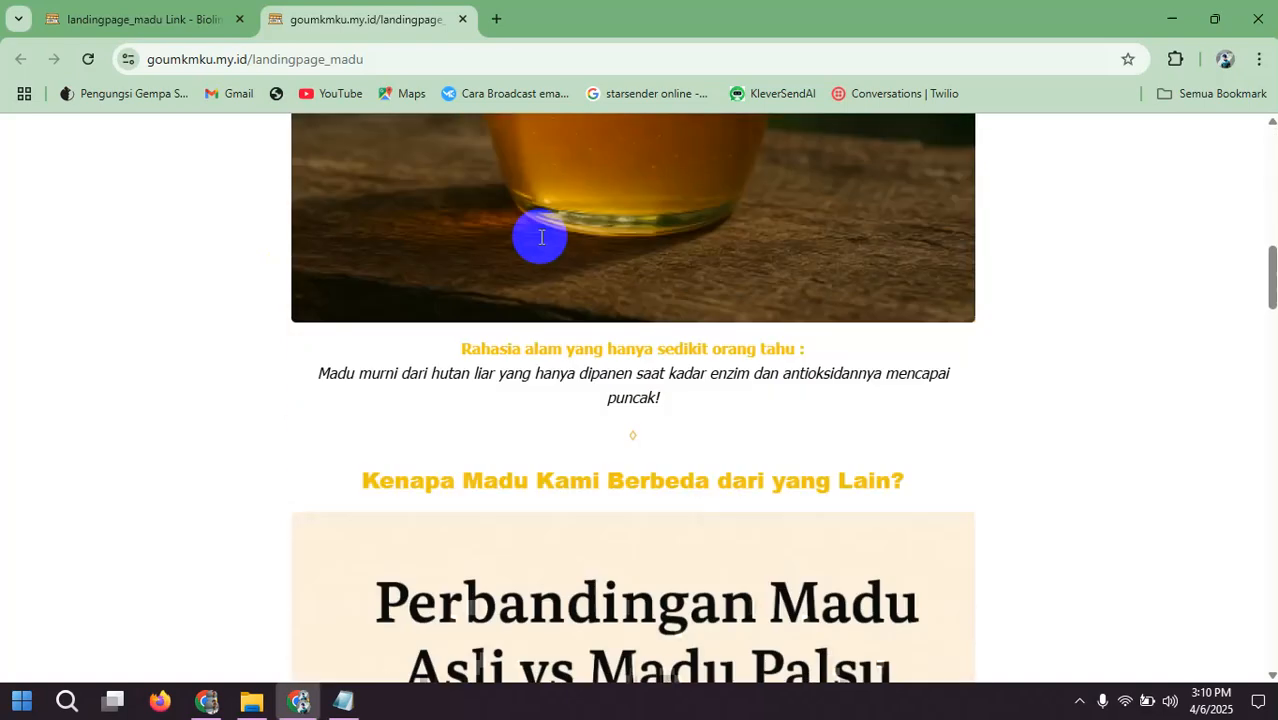
scroll(539, 240, up, 2)
scroll(540, 243, up, 8)
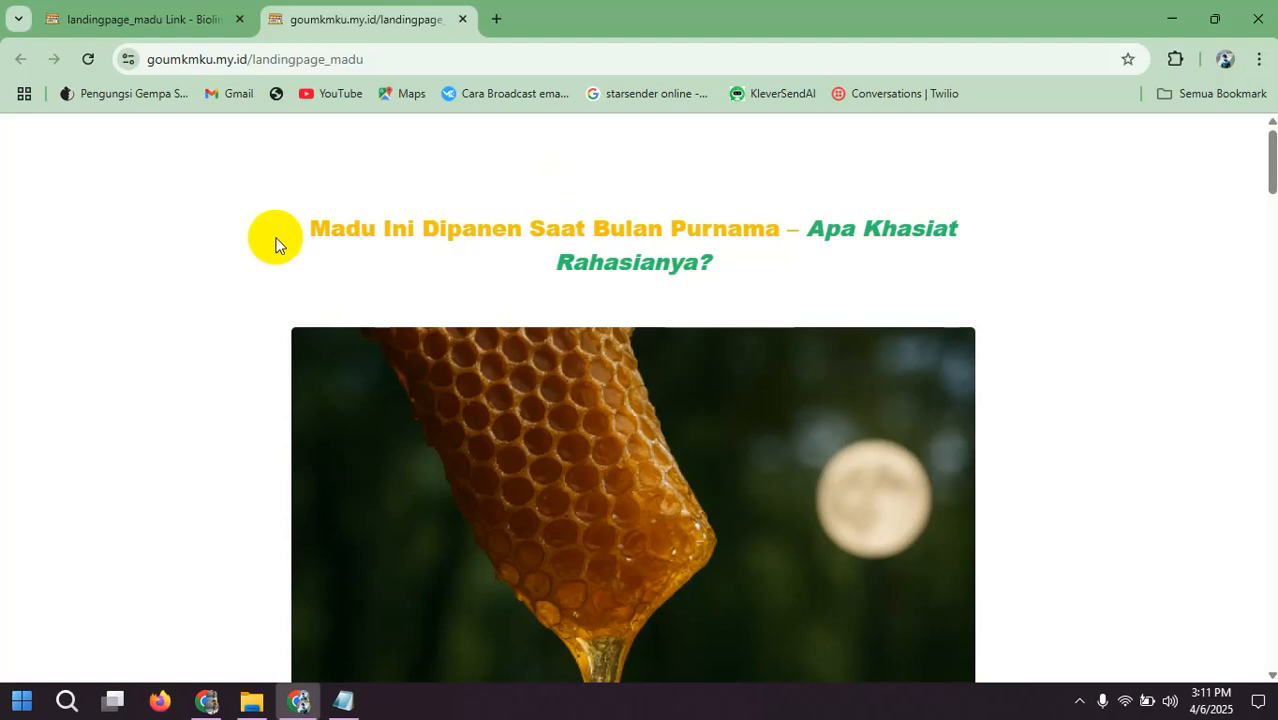
scroll(787, 268, down, 1)
scroll(787, 268, down, 6)
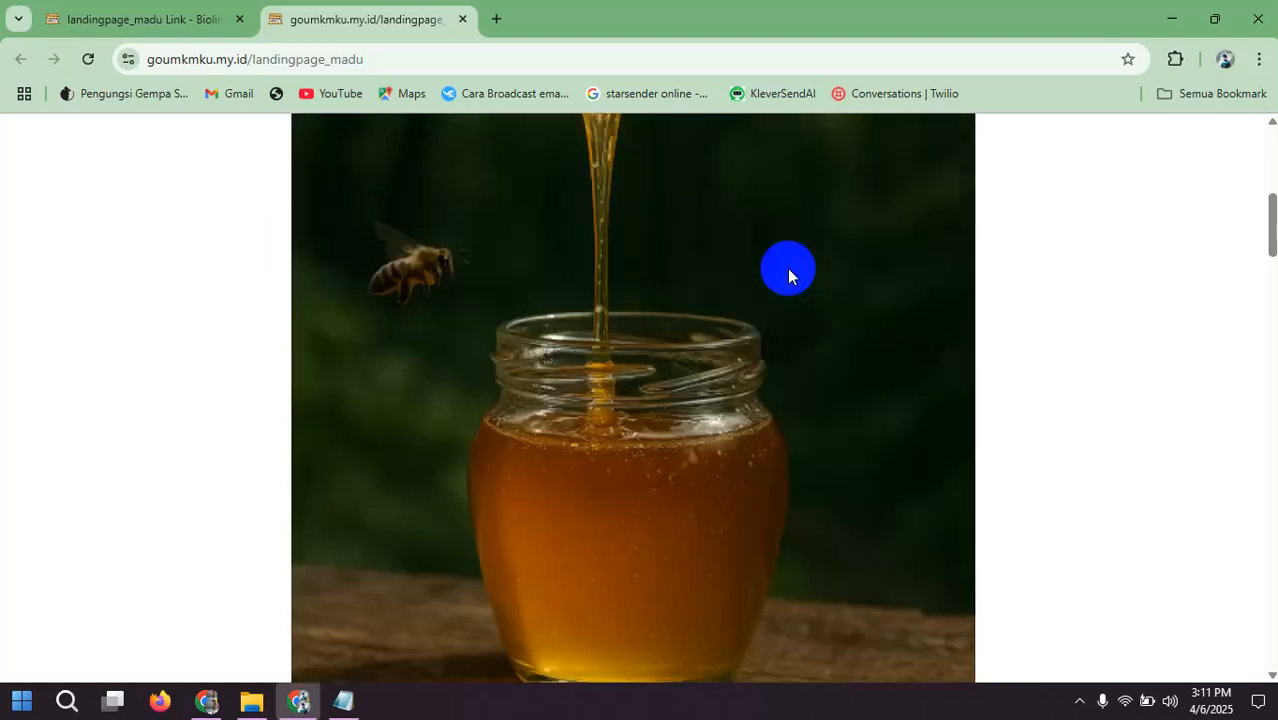
scroll(786, 269, down, 3)
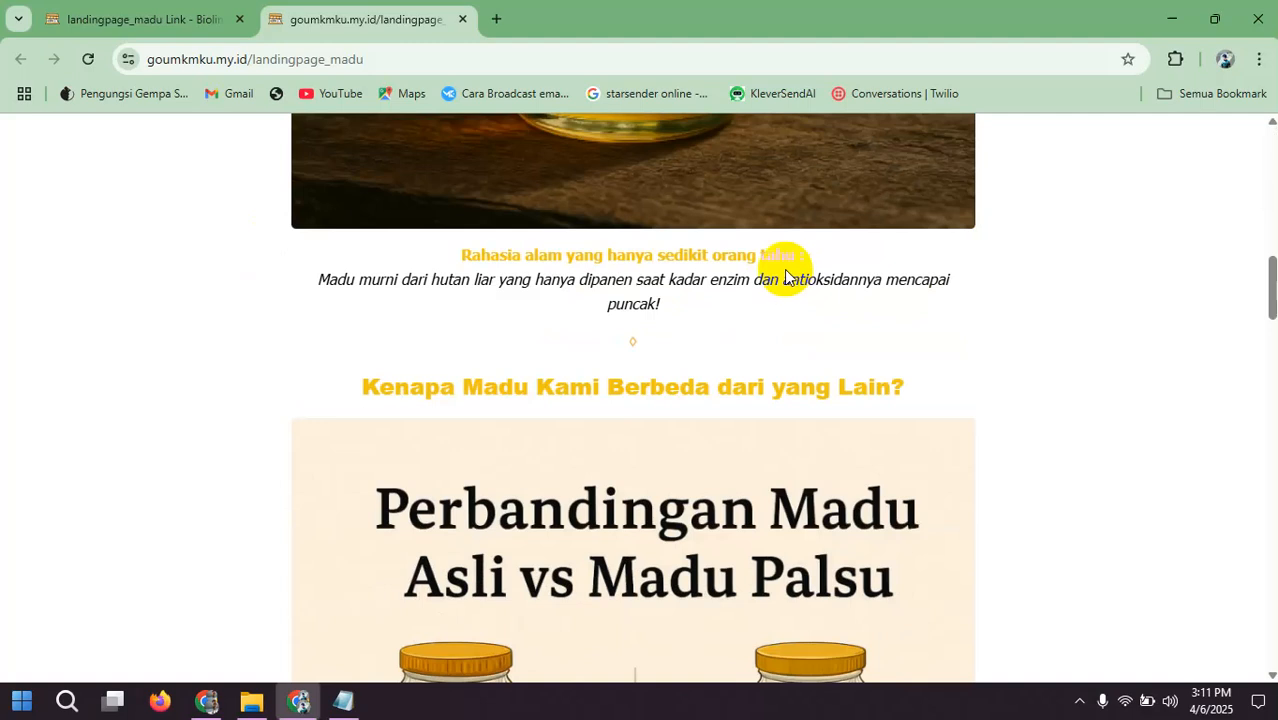
scroll(786, 276, up, 9)
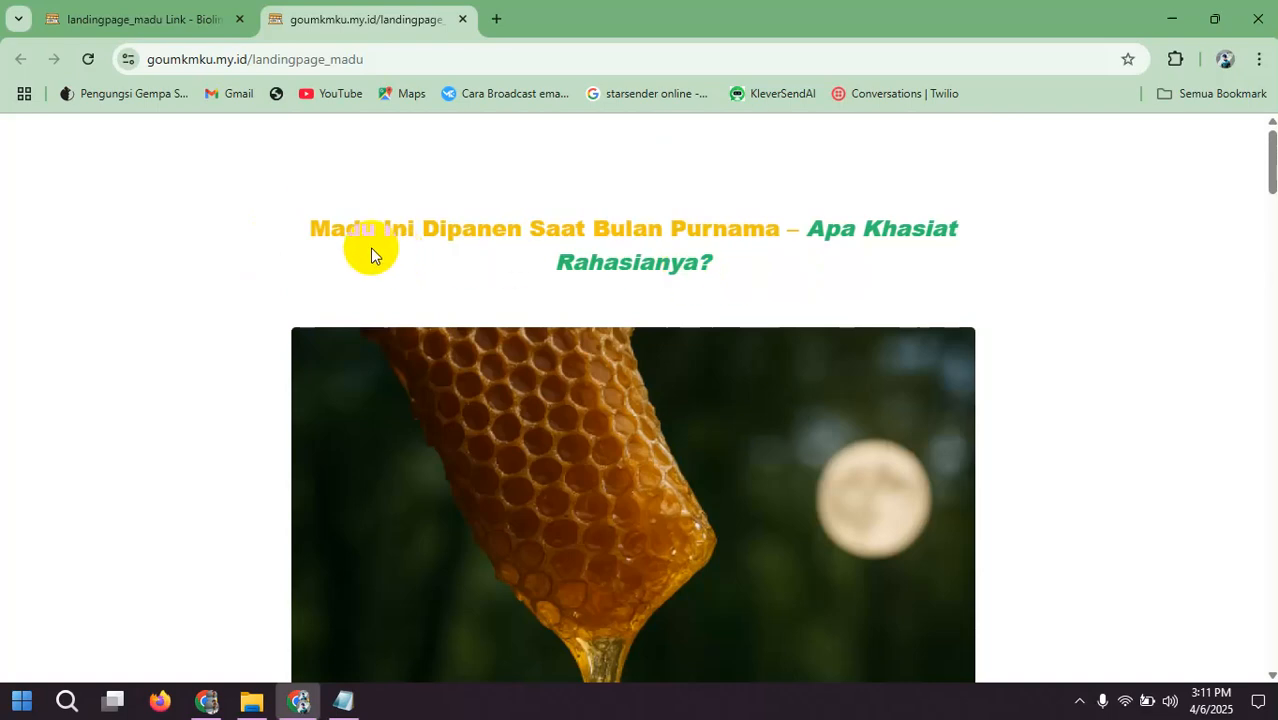
Step: Review the landing page's comparison, benefits, testimonials and bonus sections in order, ending at the Order Now call to action
scroll(377, 251, down, 10)
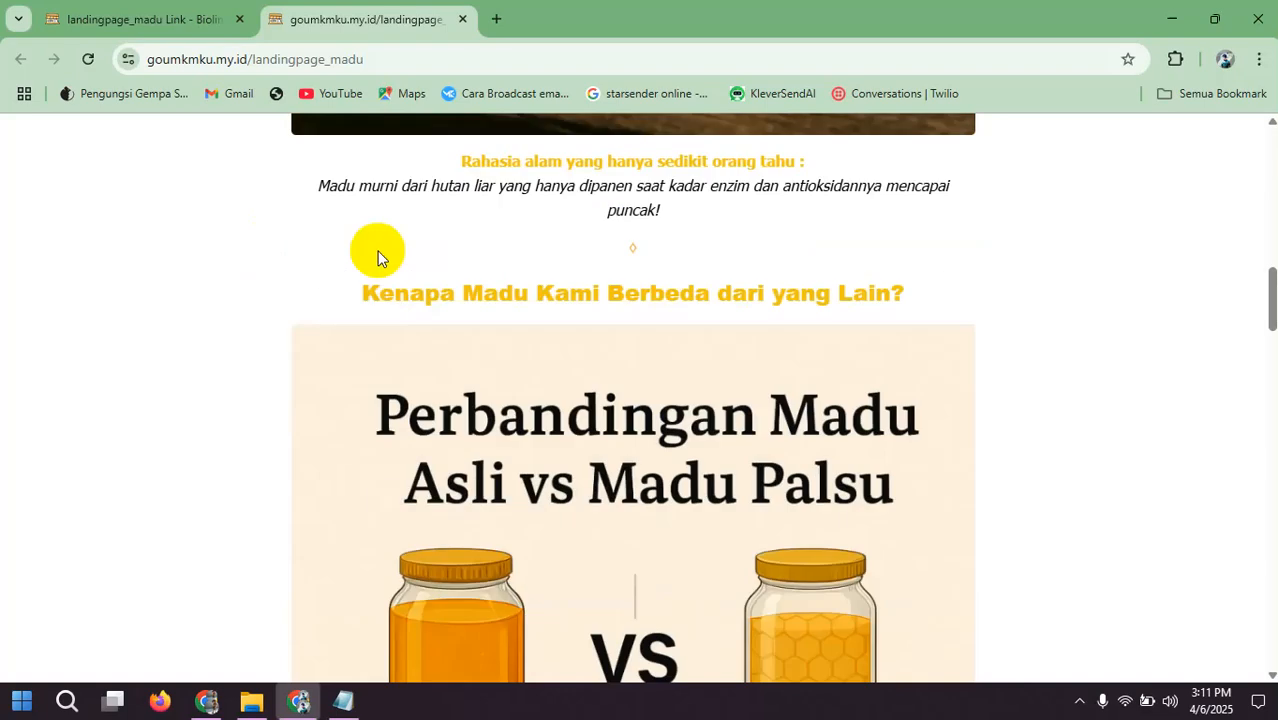
scroll(471, 264, down, 6)
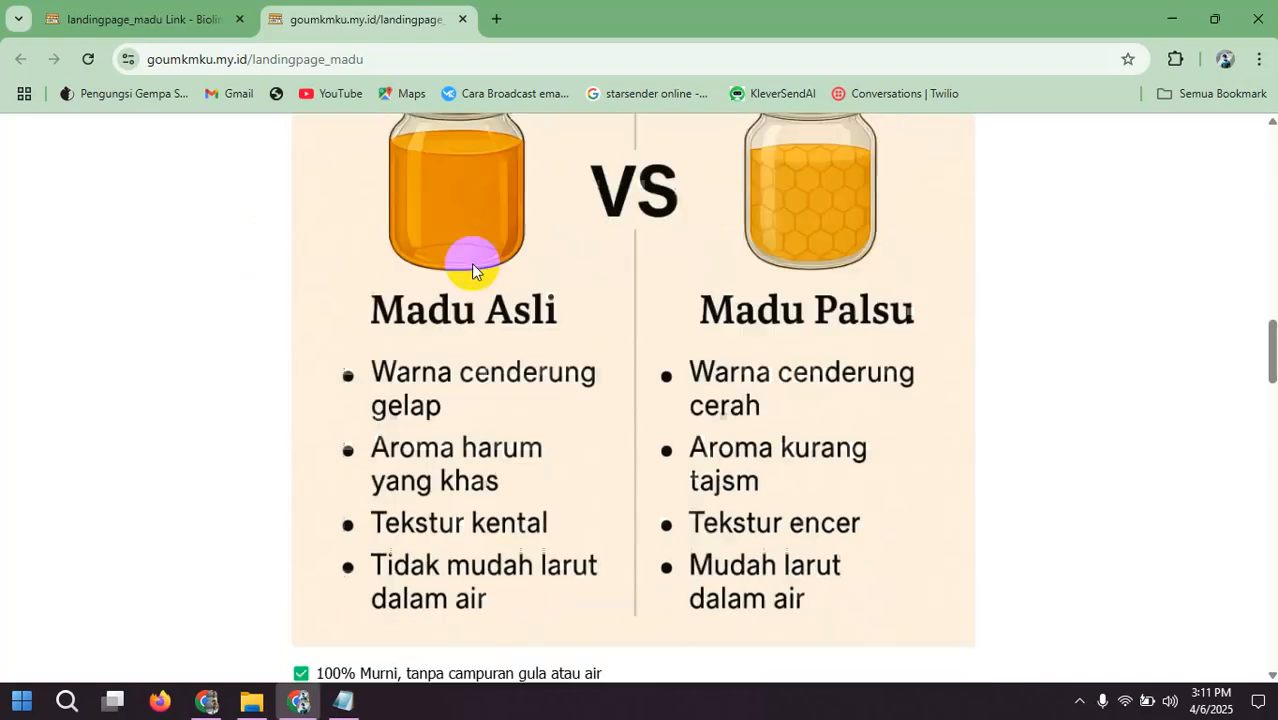
scroll(471, 264, down, 3)
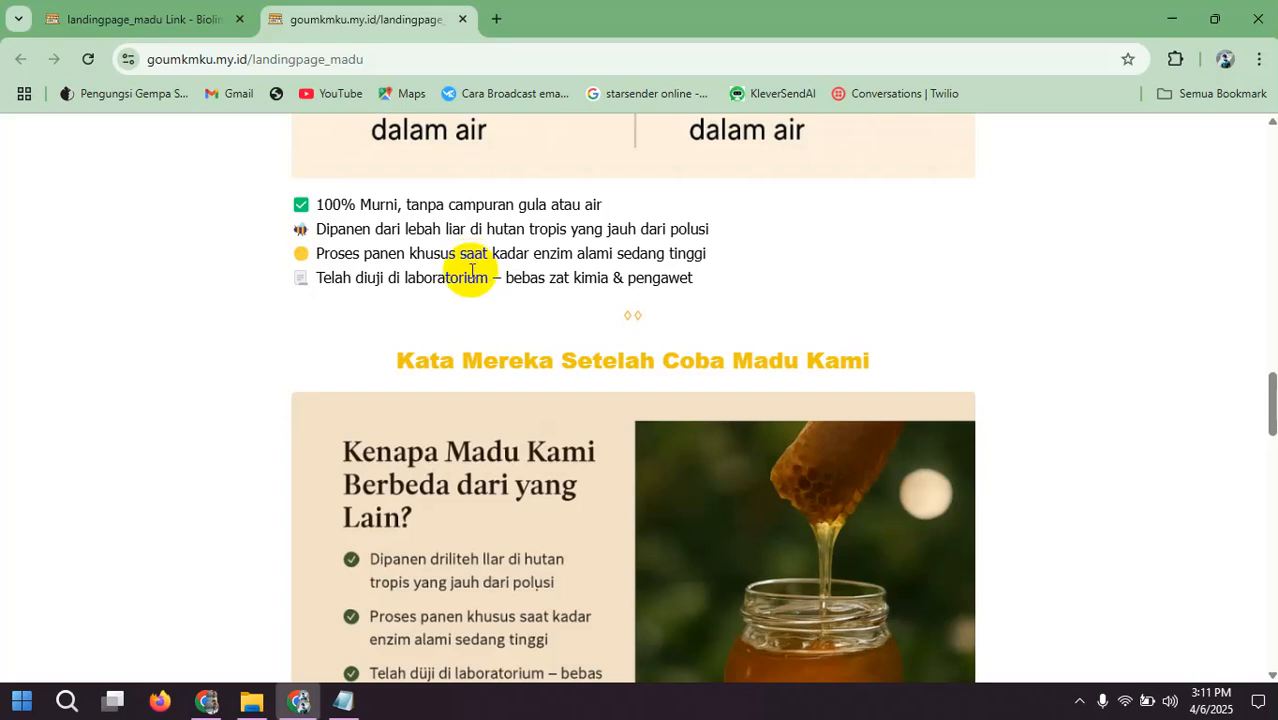
scroll(470, 274, down, 4)
scroll(464, 274, down, 5)
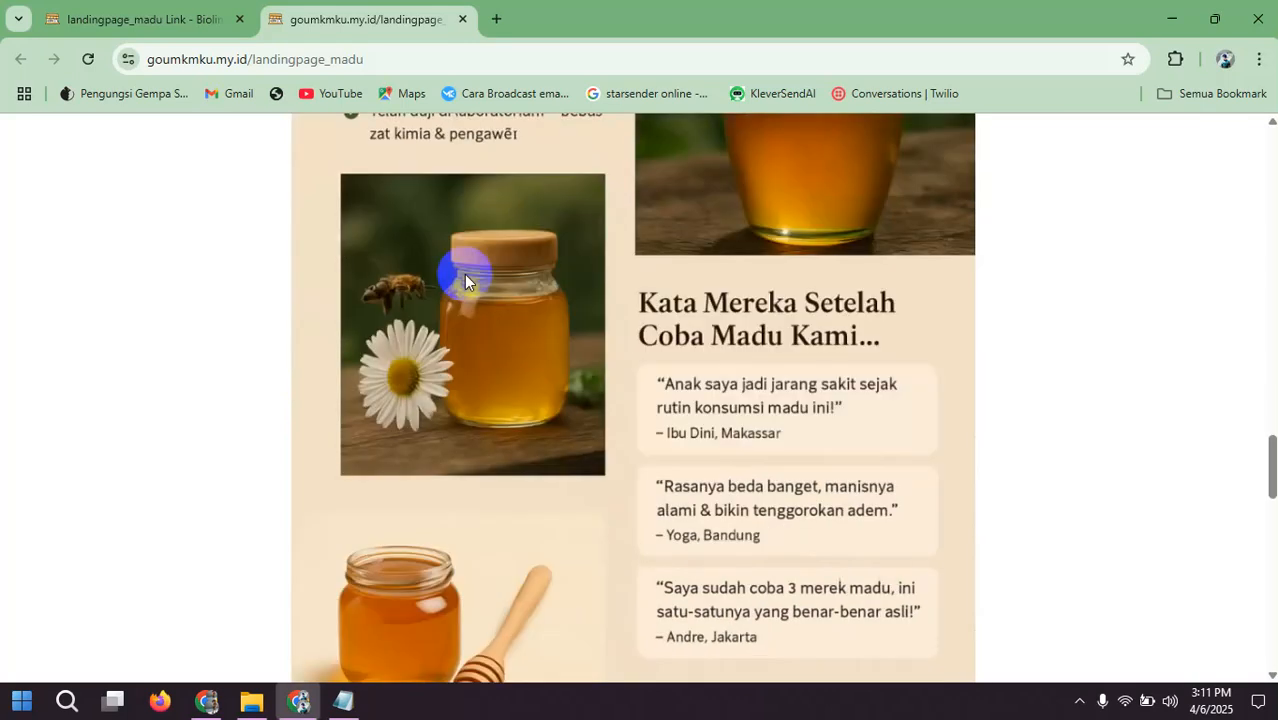
scroll(464, 281, down, 1)
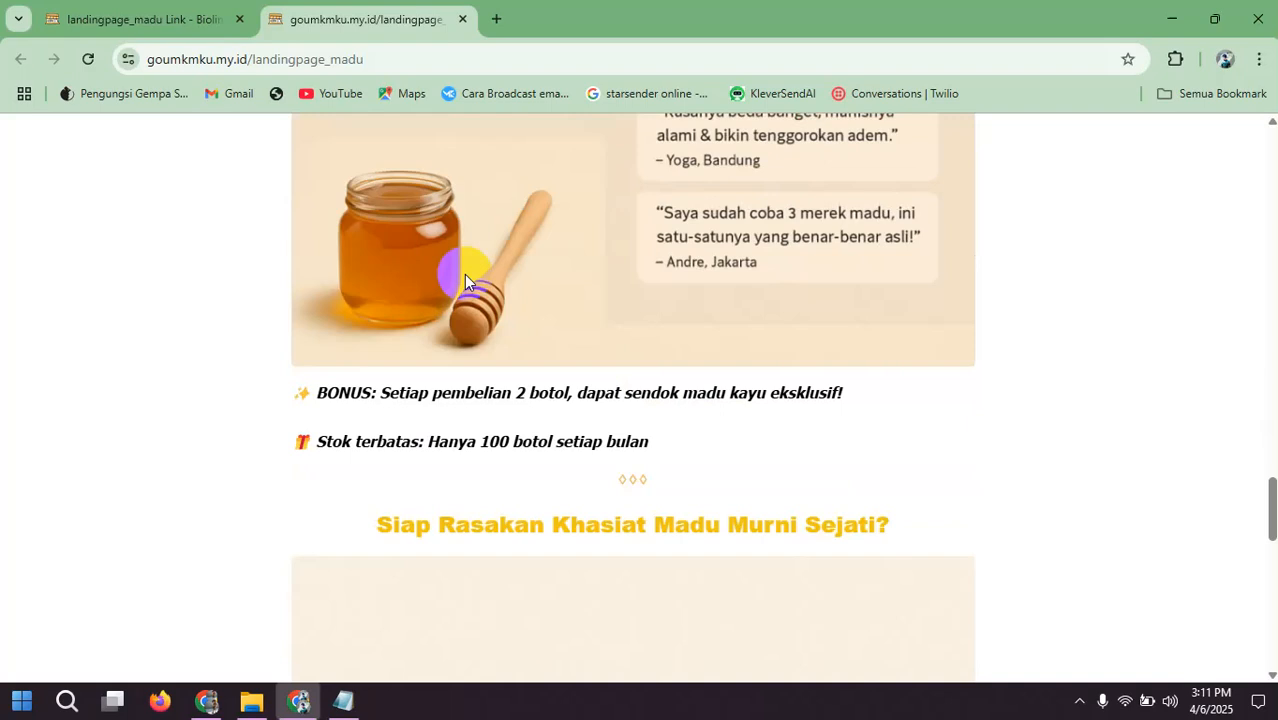
scroll(464, 281, down, 10)
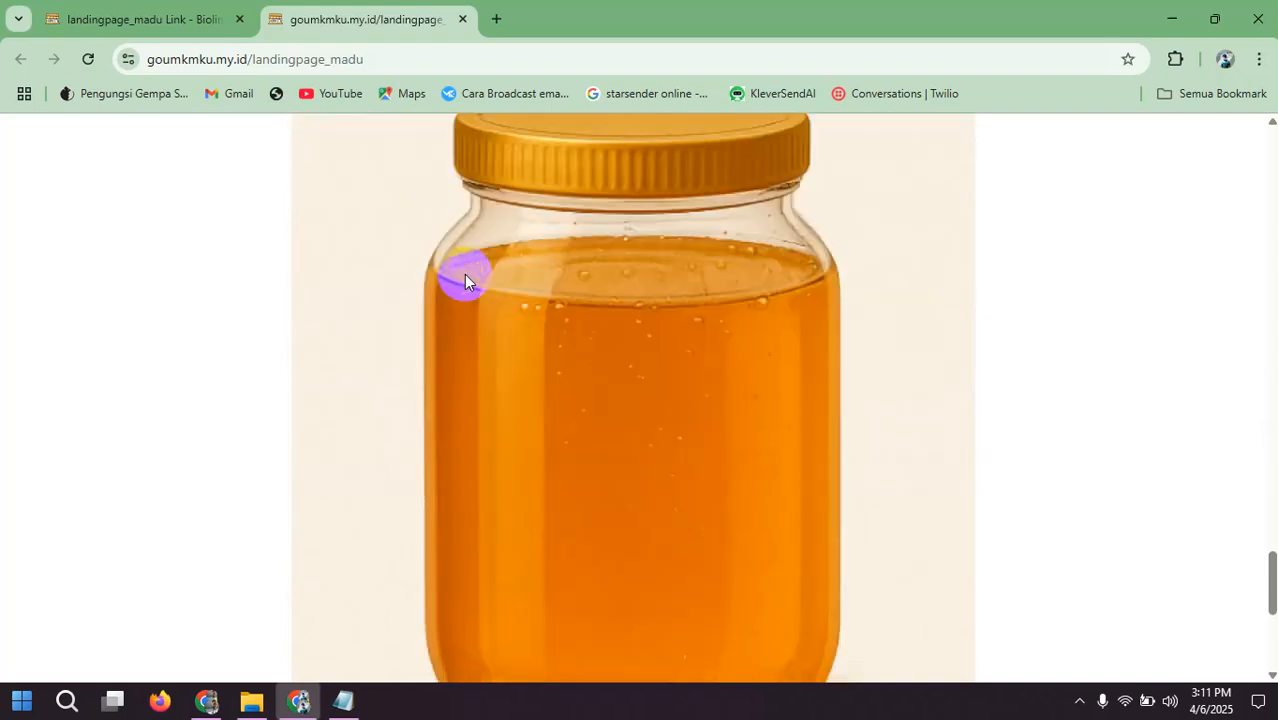
scroll(464, 276, down, 2)
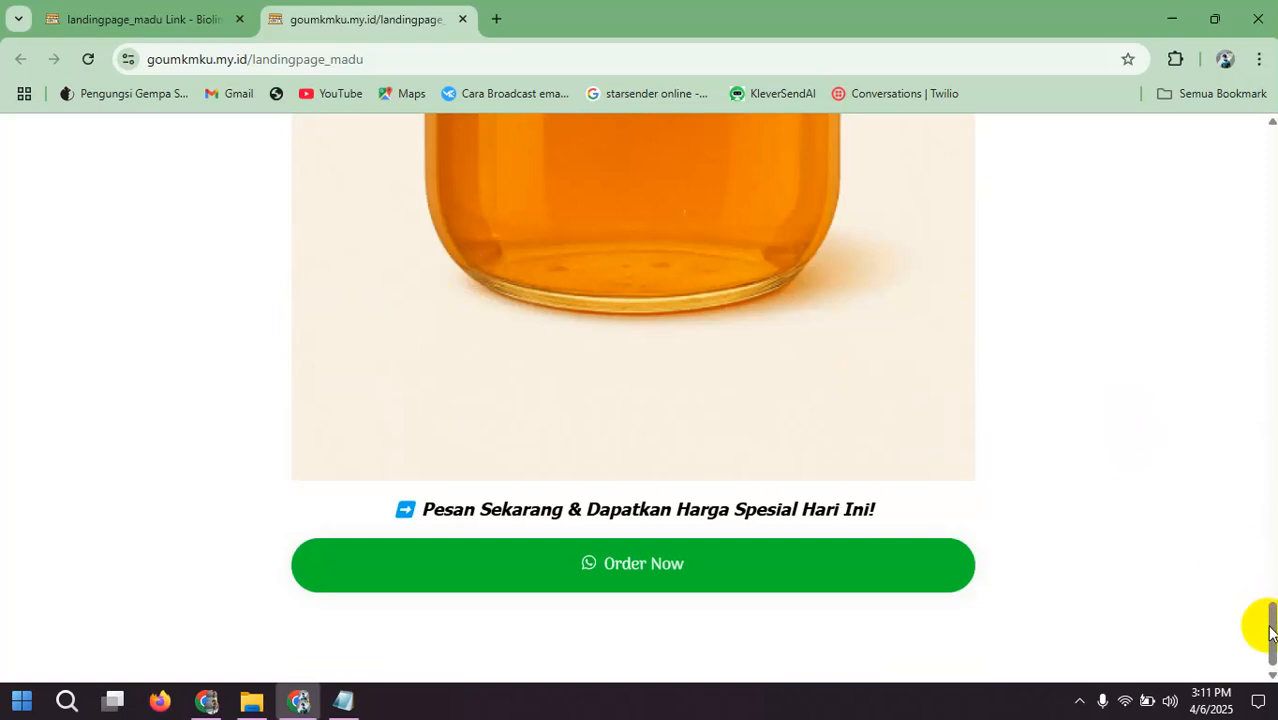
Step: Switch to the landing page prompt file in Notepad and add the lines "Menyiapkan Gambar" and "Menyiapkan Konsep" below the prompt
click(344, 703)
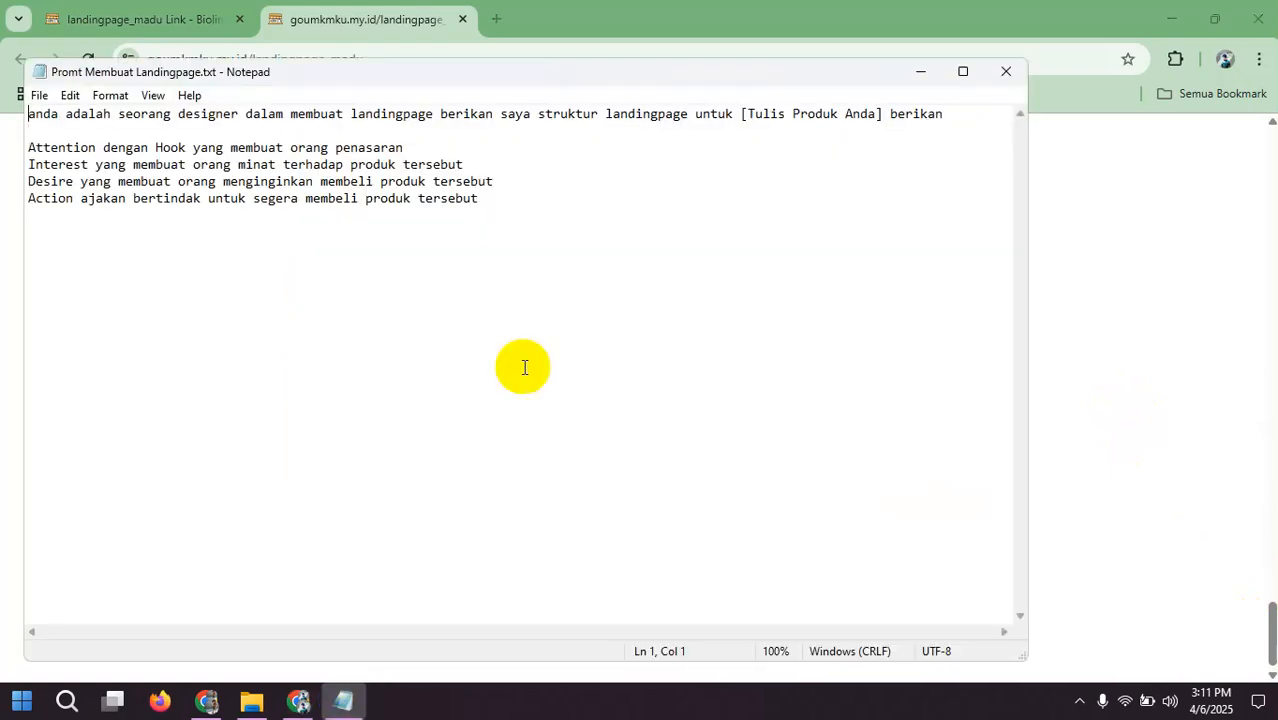
click(566, 233)
key(Return)
key(Return)
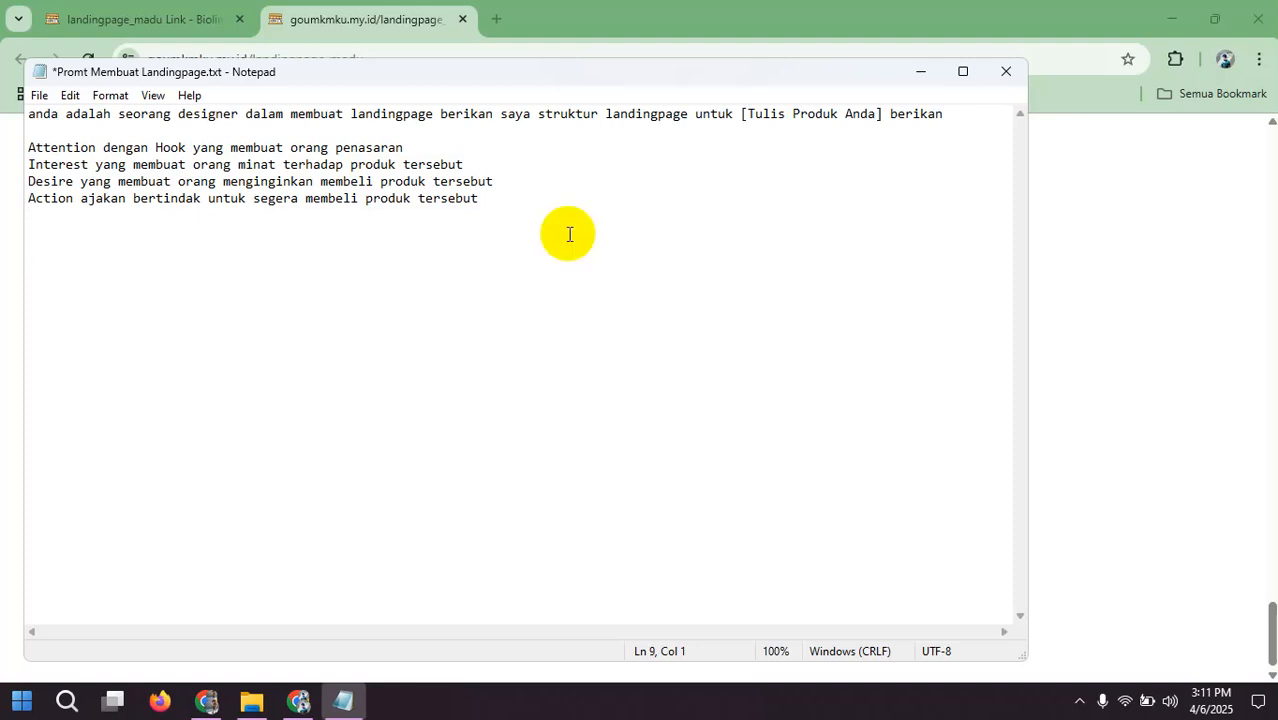
text(Menyiapkan Ga)
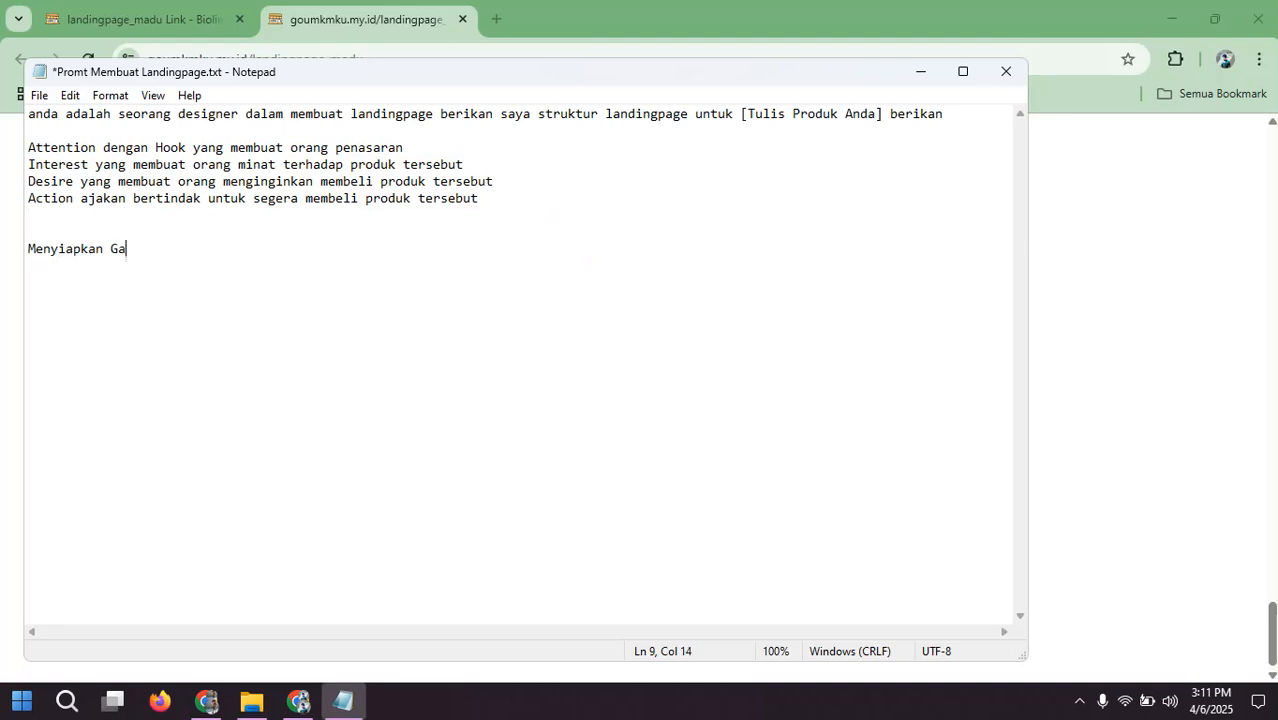
text(mbar)
key(Return)
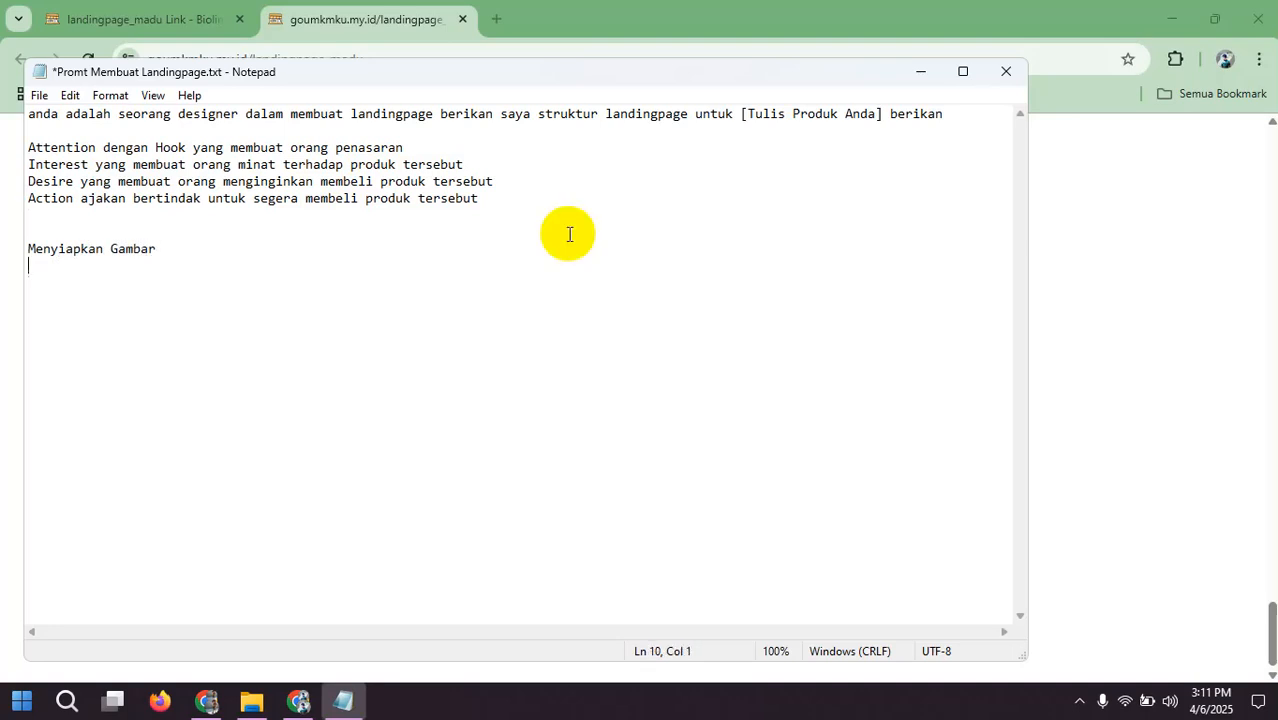
text(Menyiap)
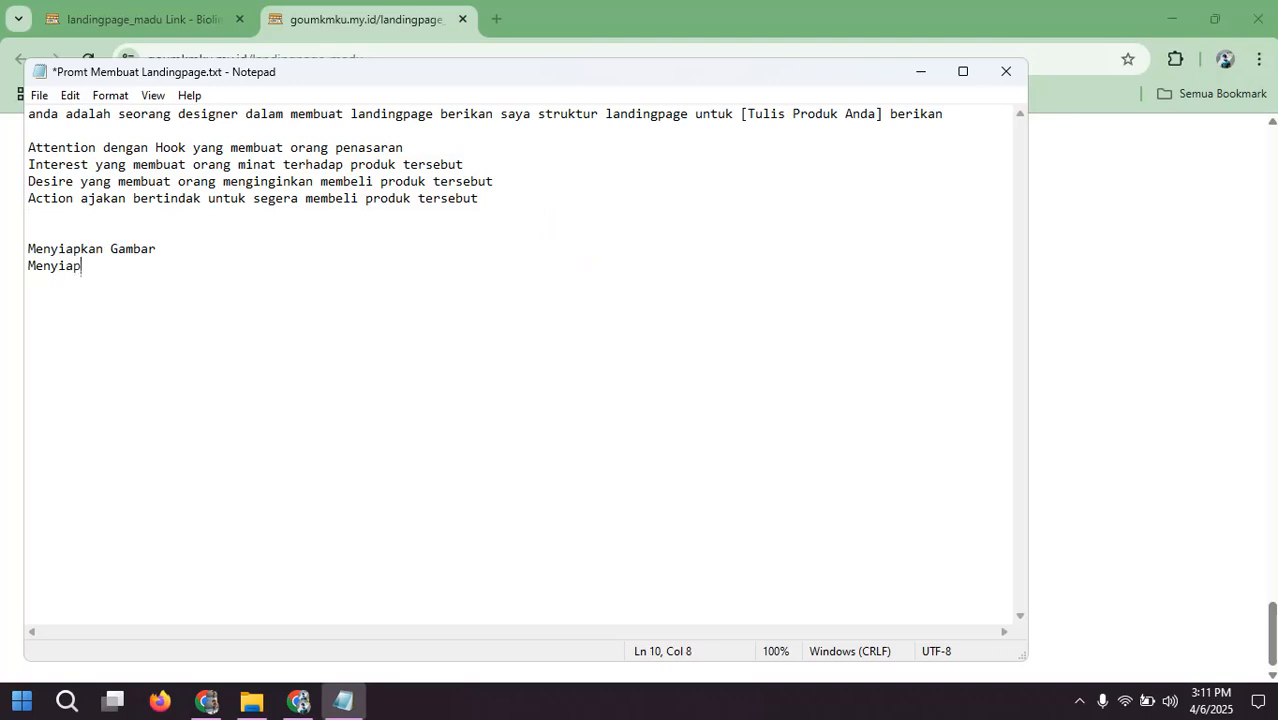
text(kan Konsep)
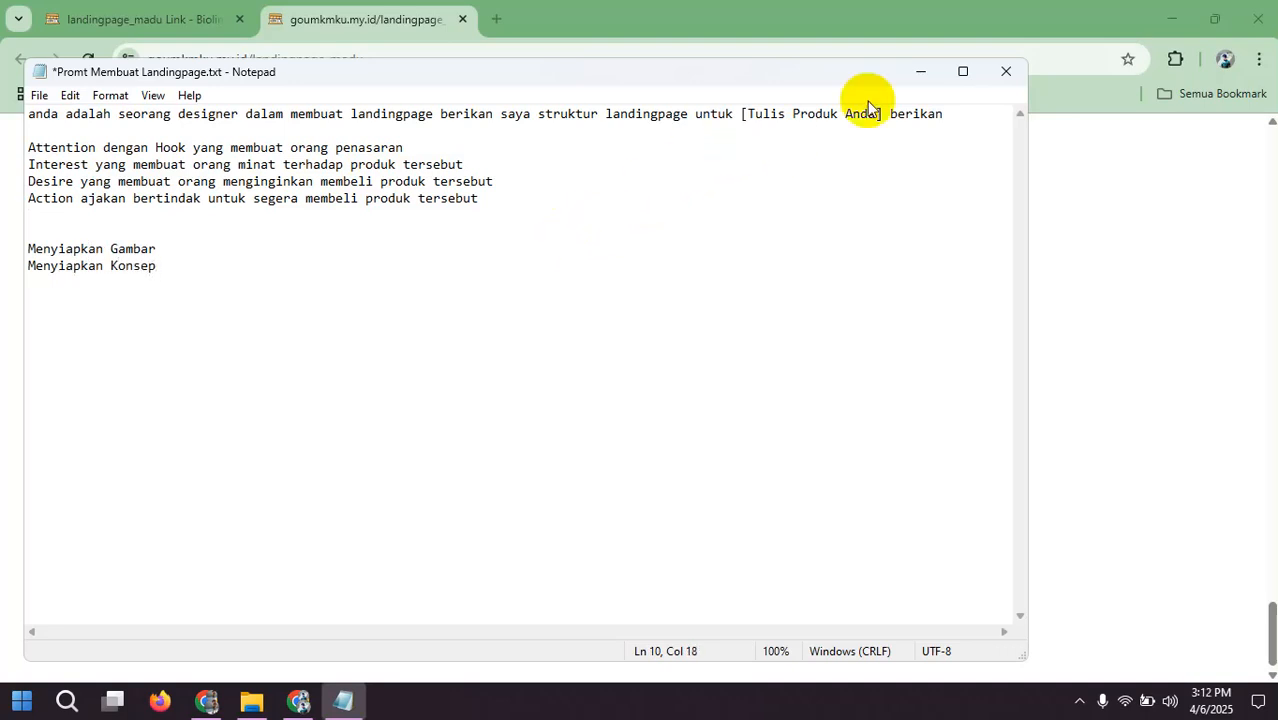
Step: Maximize the text file's window and move the line "Menyiapkan Konsep" above "Menyiapkan Gambar"
click(965, 69)
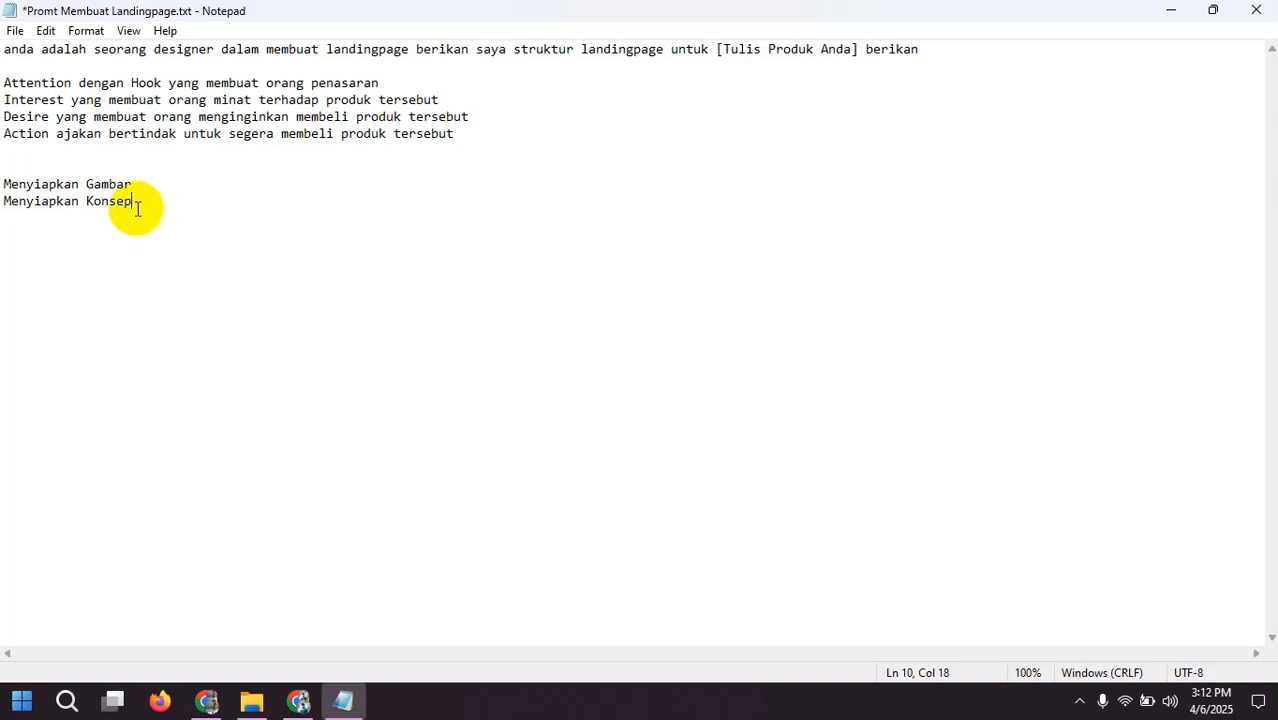
drag(133, 203, 3, 212)
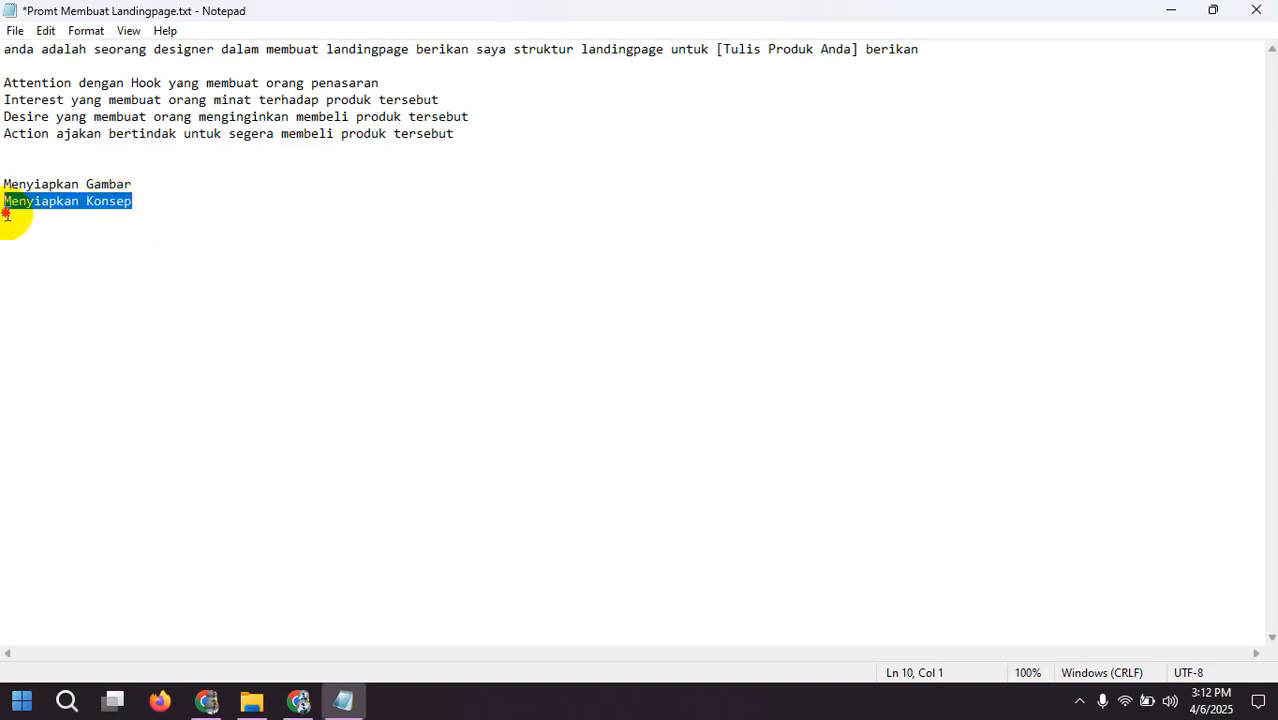
key(ctrl+x)
click(3, 163)
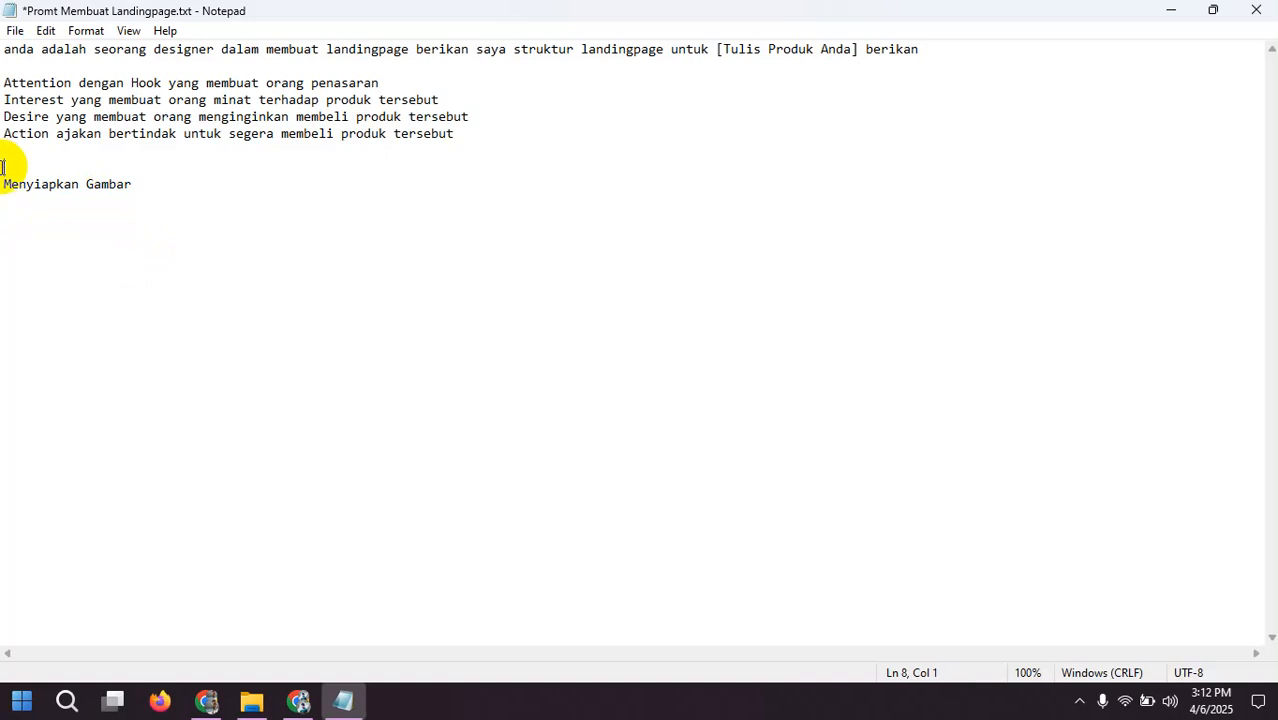
key(ctrl+v)
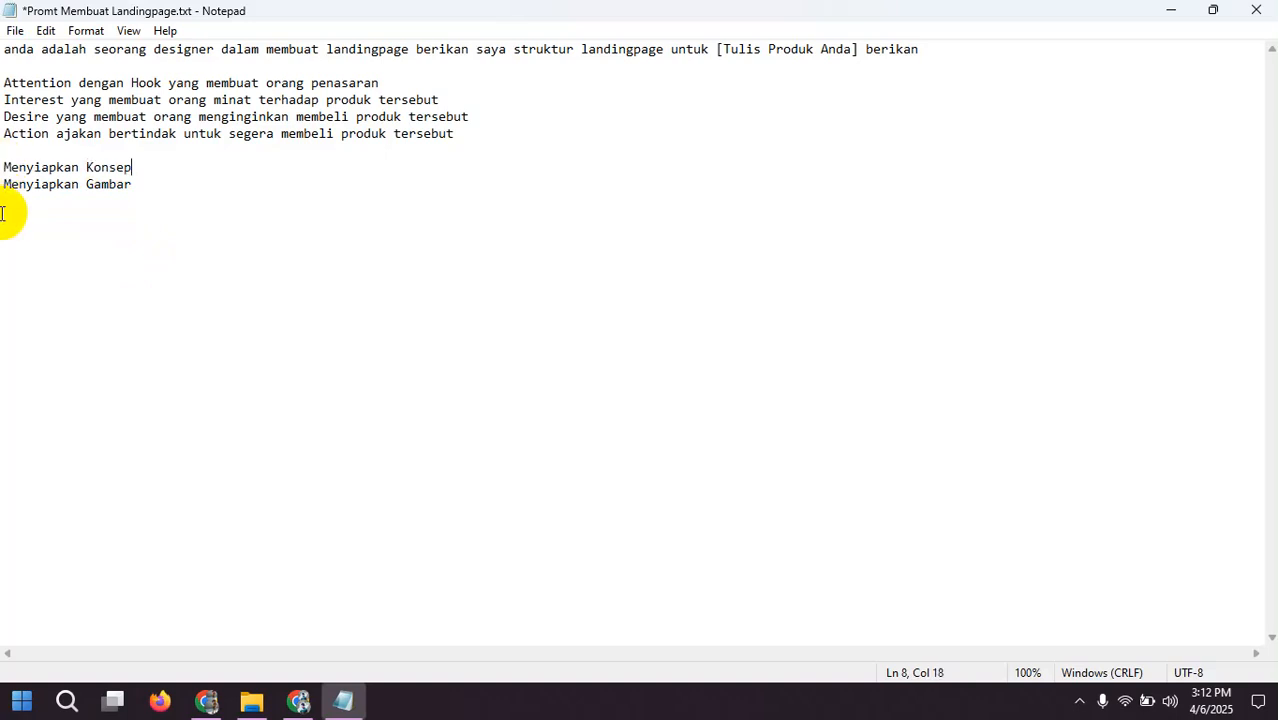
Step: Insert three blank lines above "Menyiapkan Konsep" to separate the preparation list from the prompt text
key(Left)
key(Left)
key(Left)
key(Left)
key(Left)
key(Left)
key(Left)
key(Left)
key(Left)
key(Left)
key(Left)
key(Left)
key(Left)
key(Left)
key(Left)
key(Left)
key(Left)
key(Return)
key(Return)
key(Return)
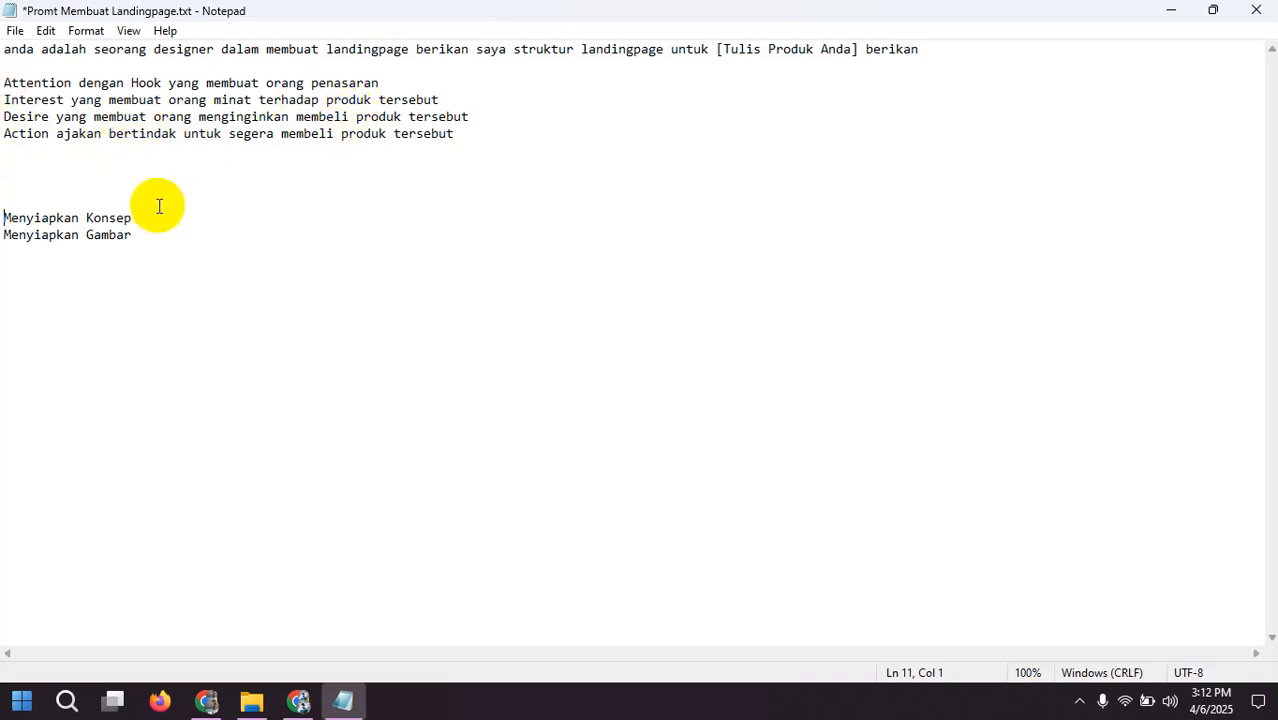
Step: Review the prompt's opening instruction and its Attention, Interest, Desire and Action lines
click(162, 252)
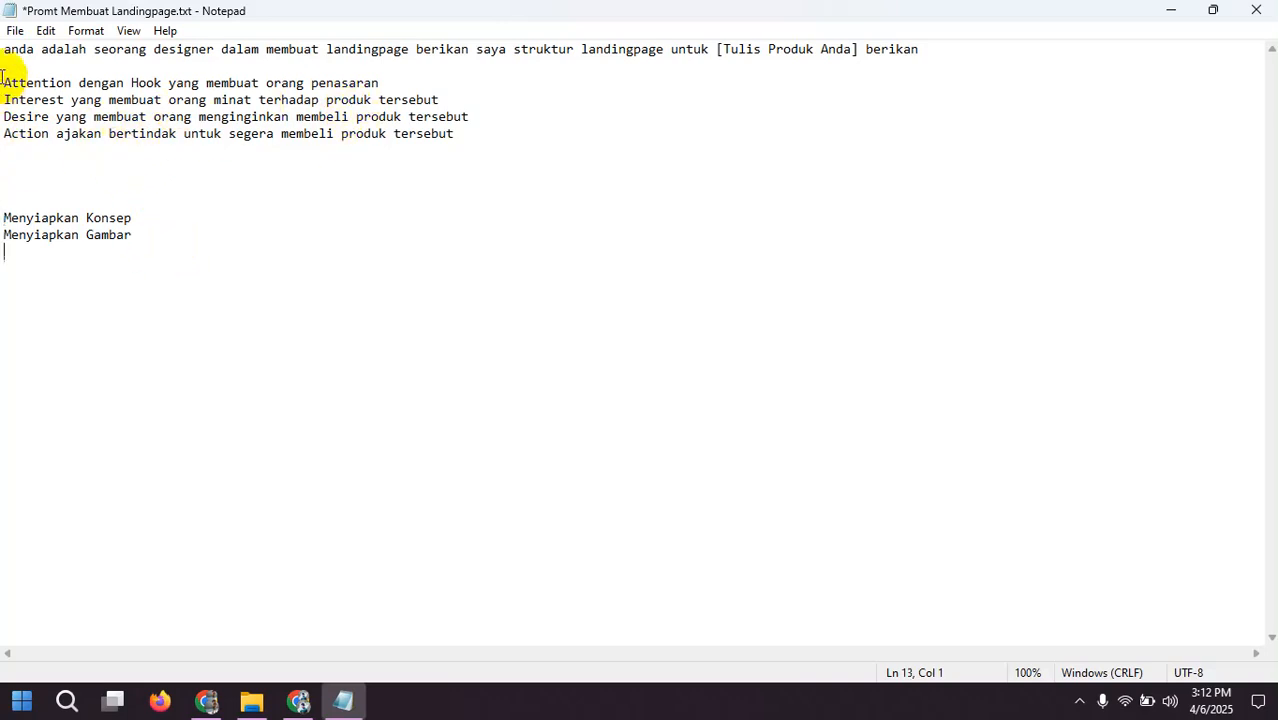
drag(5, 84, 458, 143)
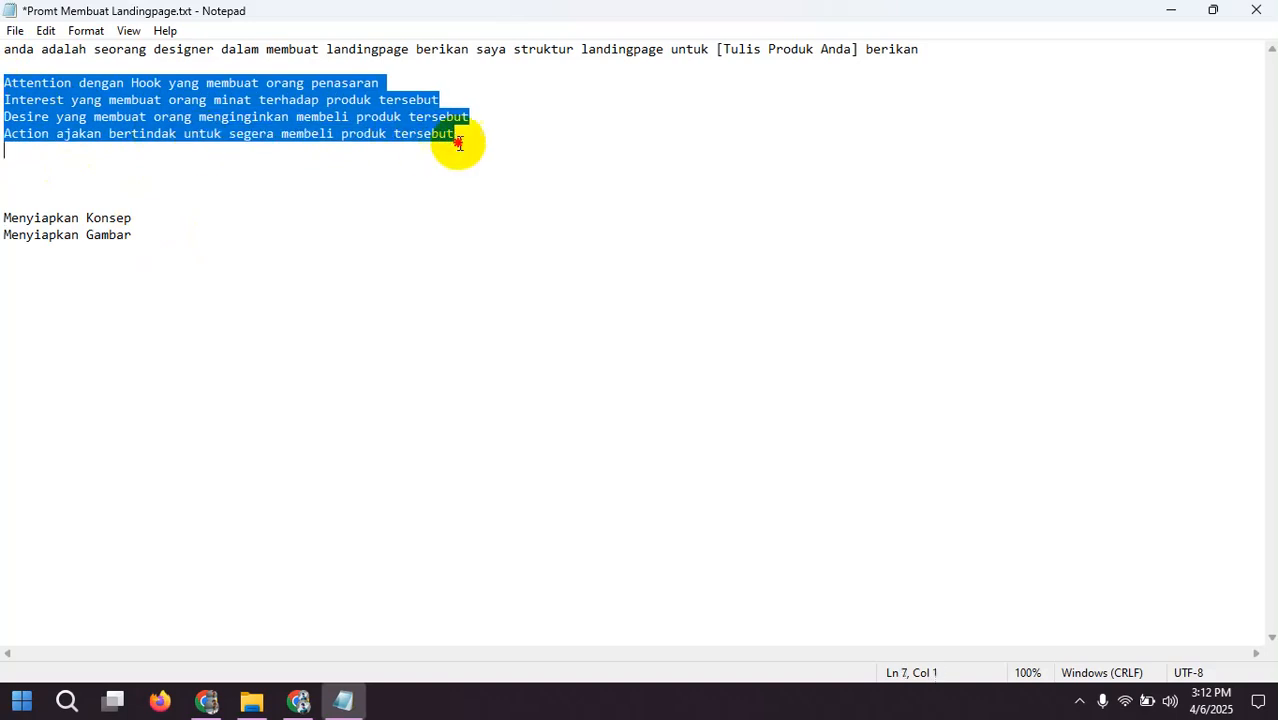
click(165, 180)
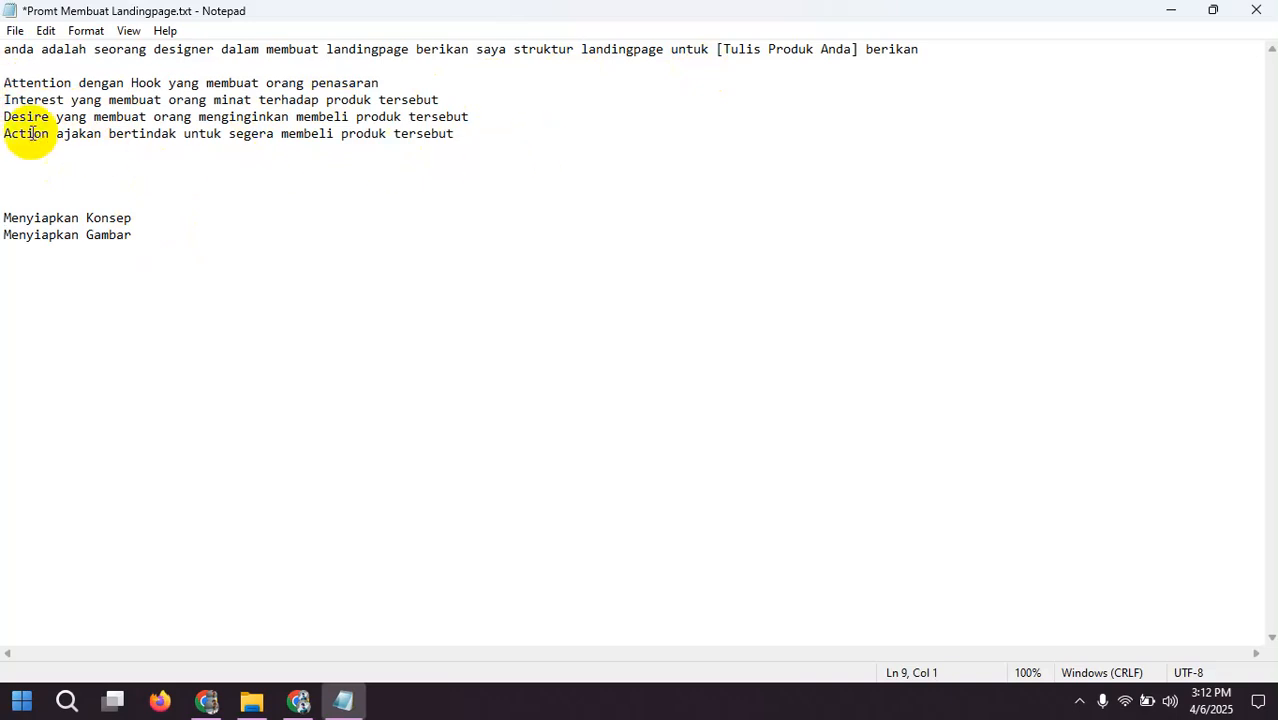
click(57, 200)
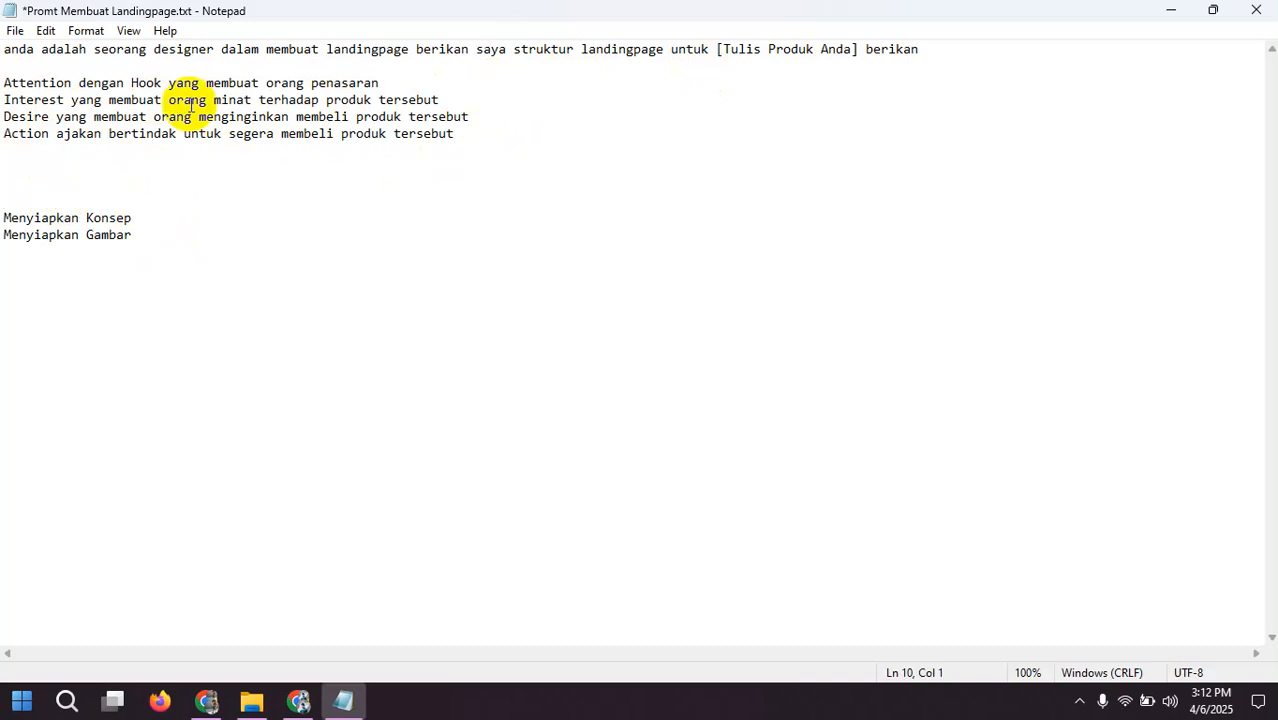
drag(3, 55, 3, 62)
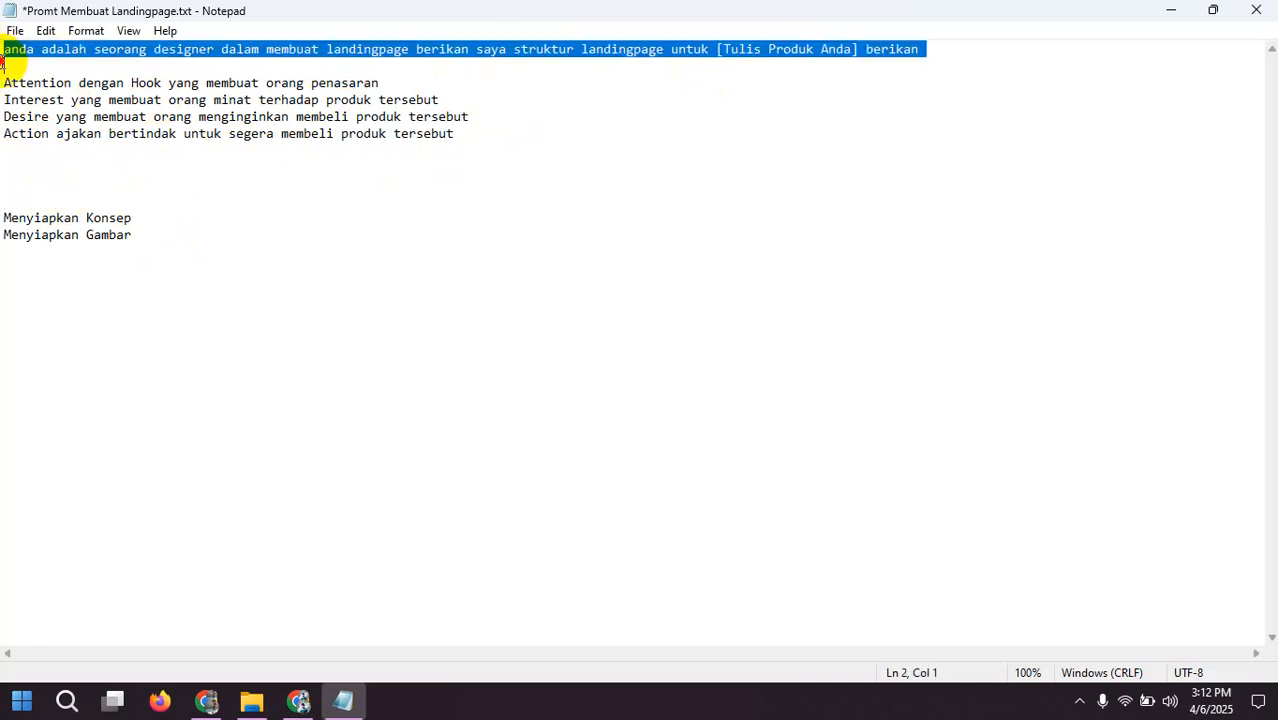
click(3, 62)
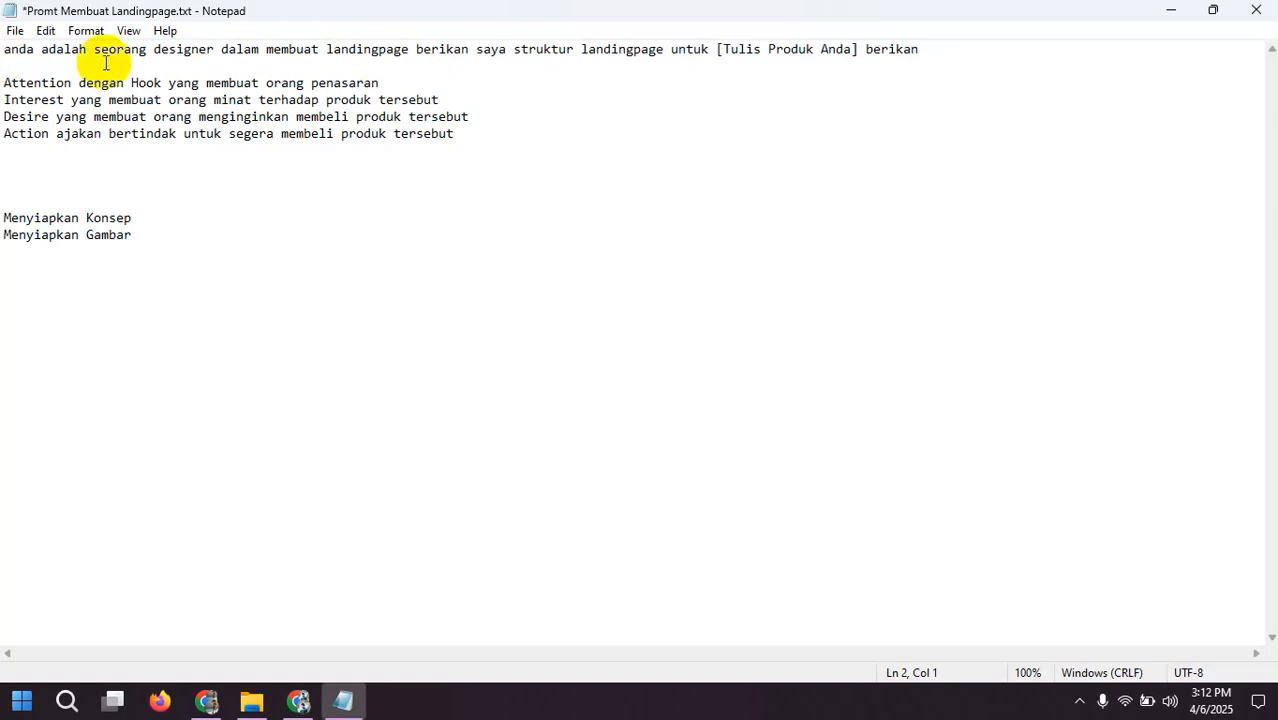
click(3, 52)
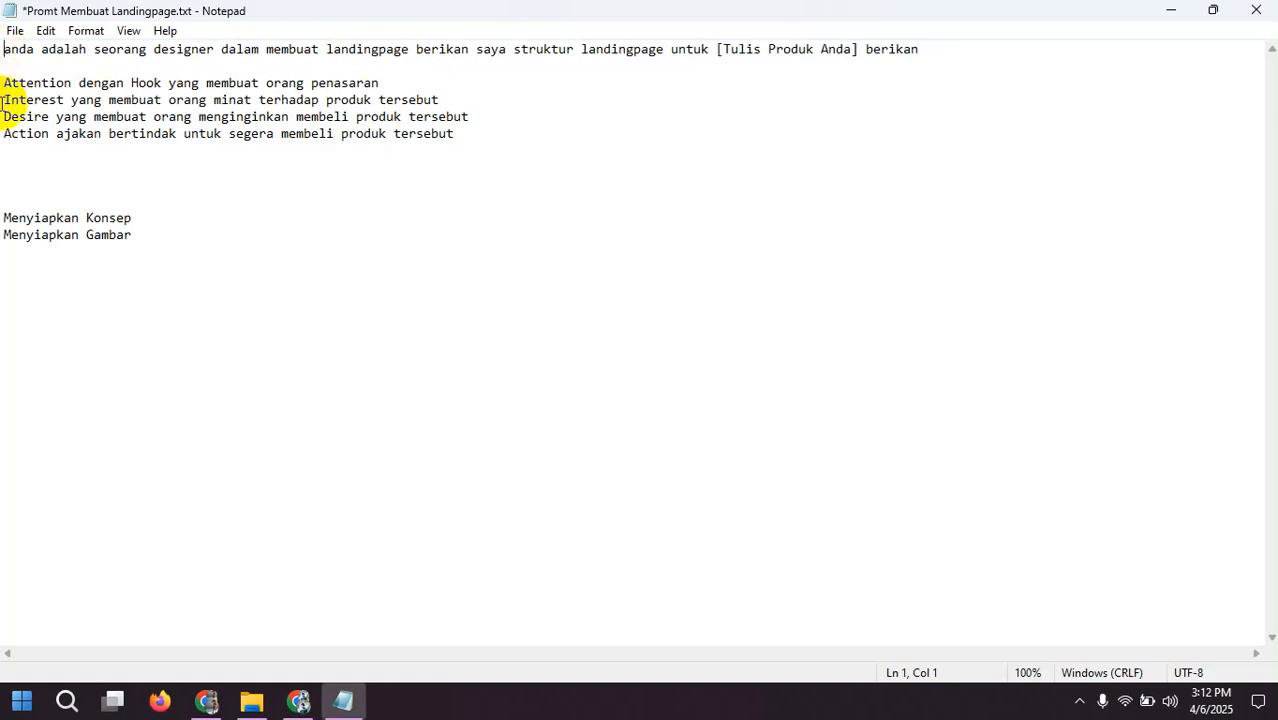
Step: Replace the placeholder "[Tulis Produk Anda]" in the prompt's first line with "Produk Madu"
click(715, 50)
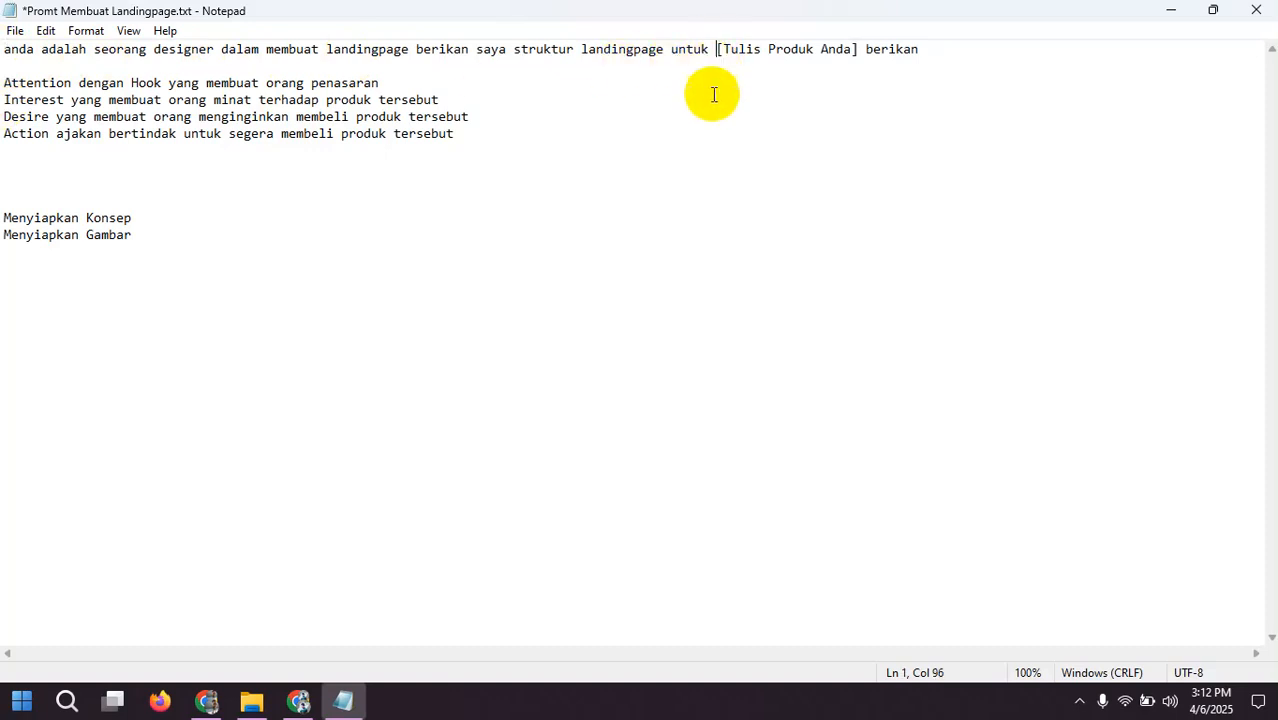
key(ctrl+Right)
key(ctrl+Right)
key(ctrl+Right)
key(ctrl+Right)
key(ctrl+Right)
key(ctrl+Right)
key(ctrl+Right)
key(ctrl+Right)
key(ctrl+Right)
key(Left)
key(Left)
click(708, 48)
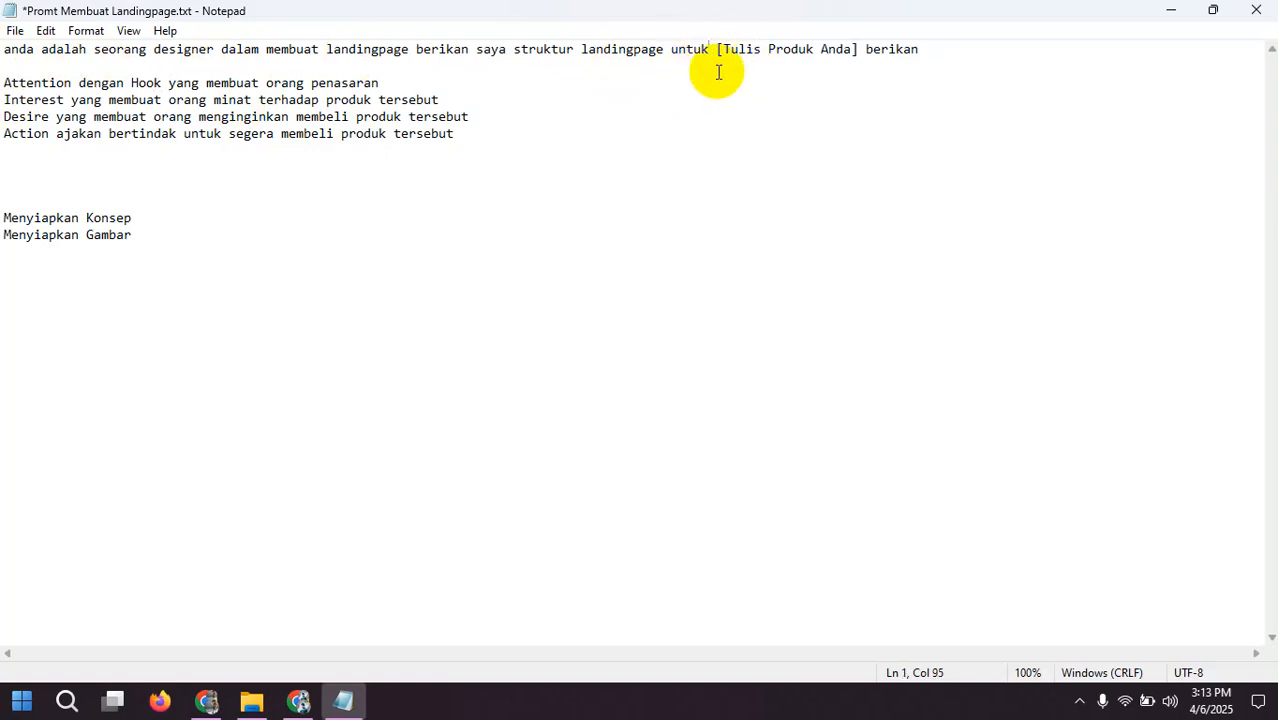
key(shift+Right)
key(shift+Right)
key(shift+Right)
key(shift+Right)
key(shift+Right)
key(shift+Right)
key(shift+Right)
key(shift+Right)
key(shift+Right)
key(shift+Right)
key(shift+Right)
key(shift+Right)
key(shift+Right)
key(shift+Right)
key(shift+Right)
key(shift+Right)
key(shift+Right)
key(shift+Right)
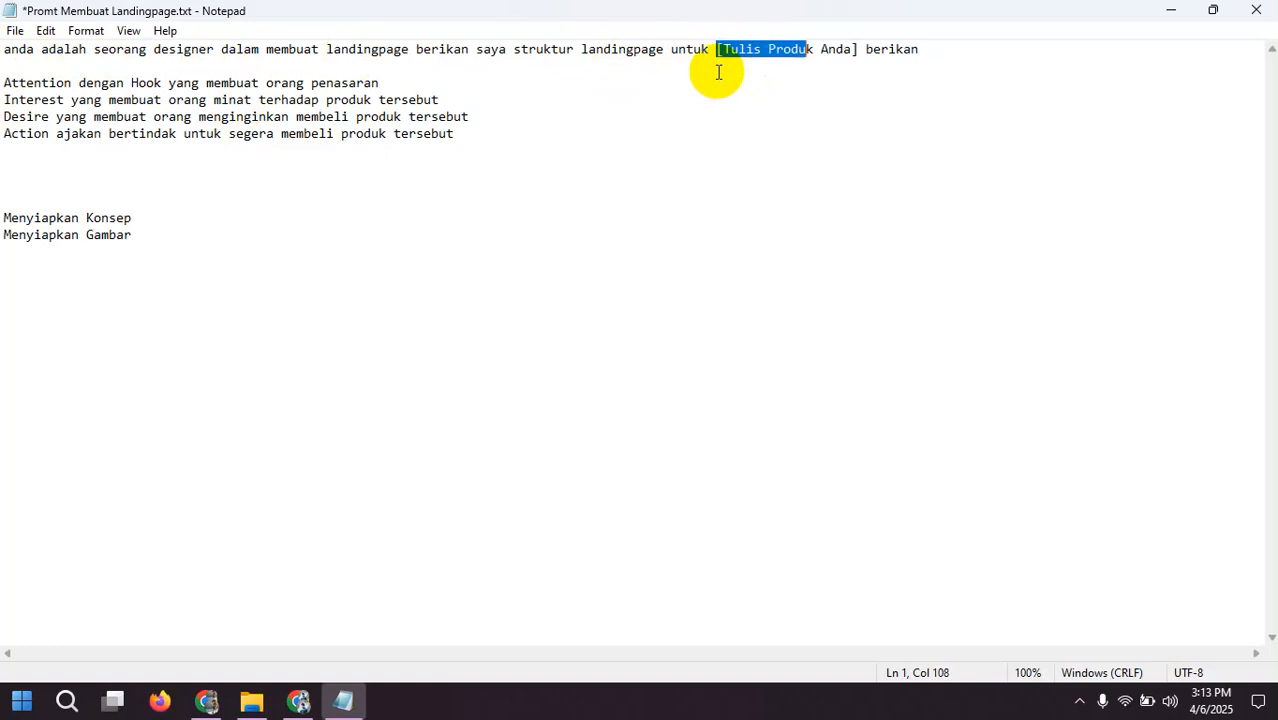
key(shift+Right)
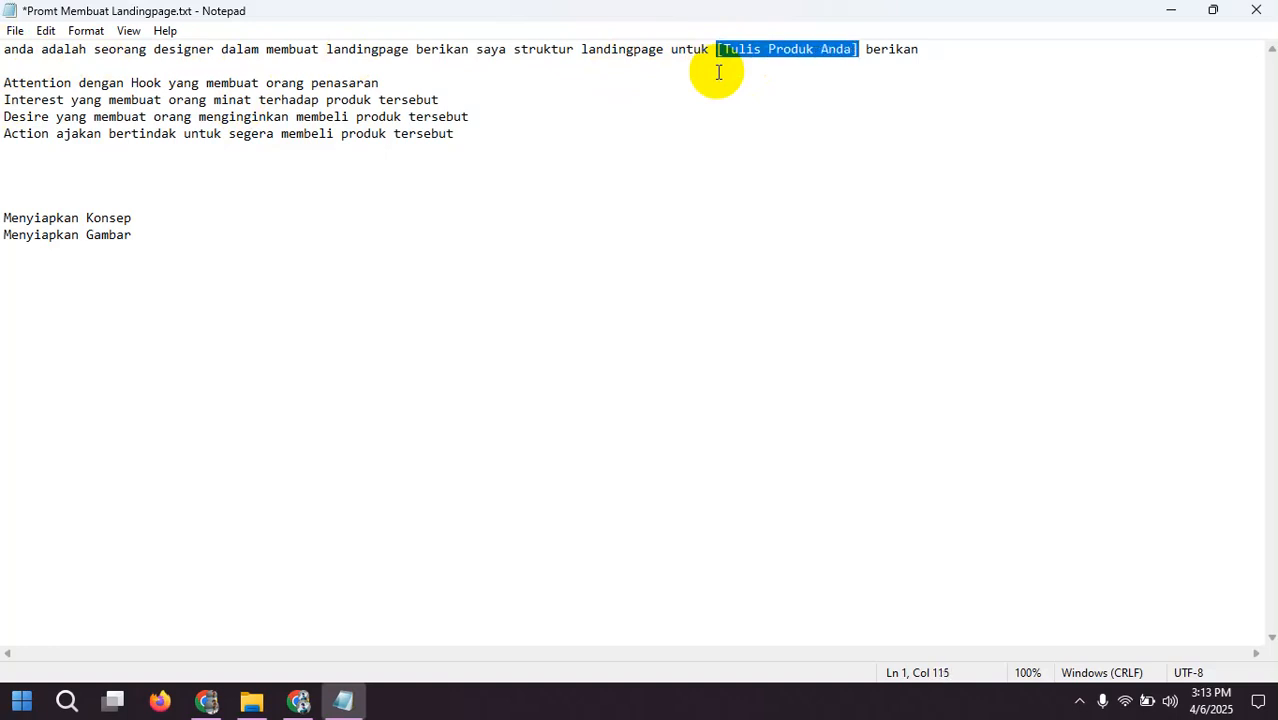
text(Produk Mam)
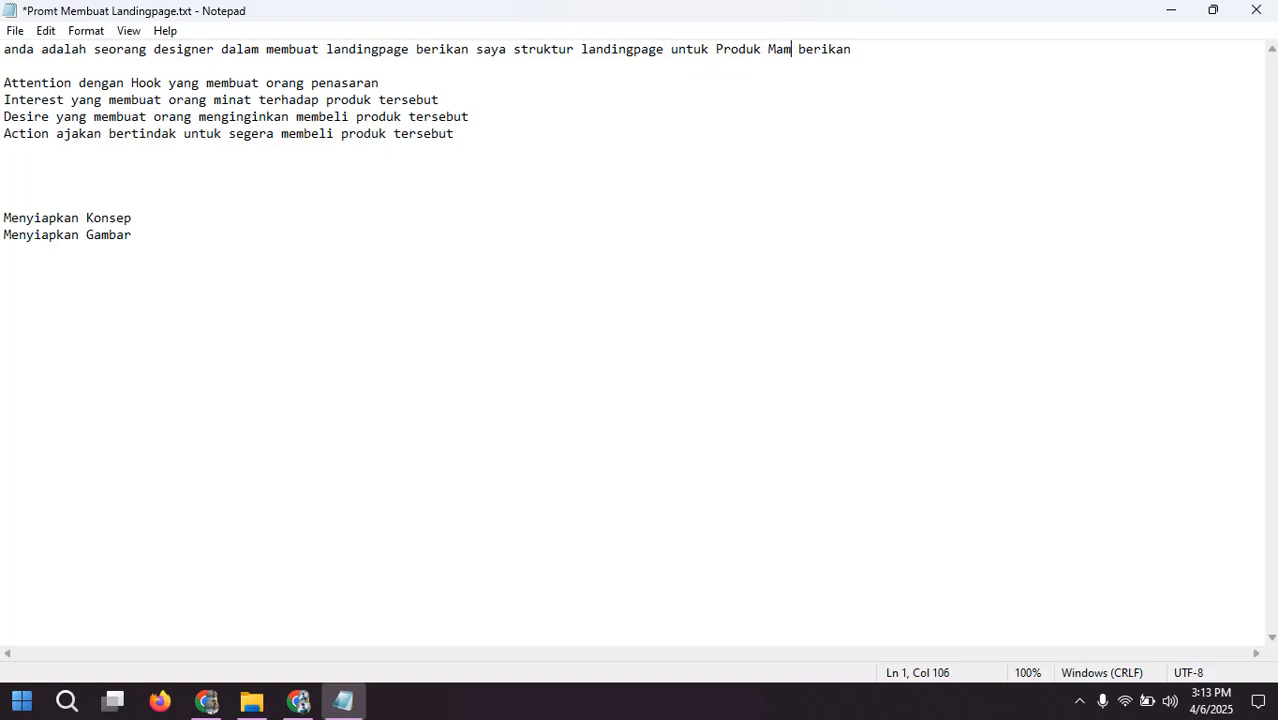
key(BackSpace)
text(du)
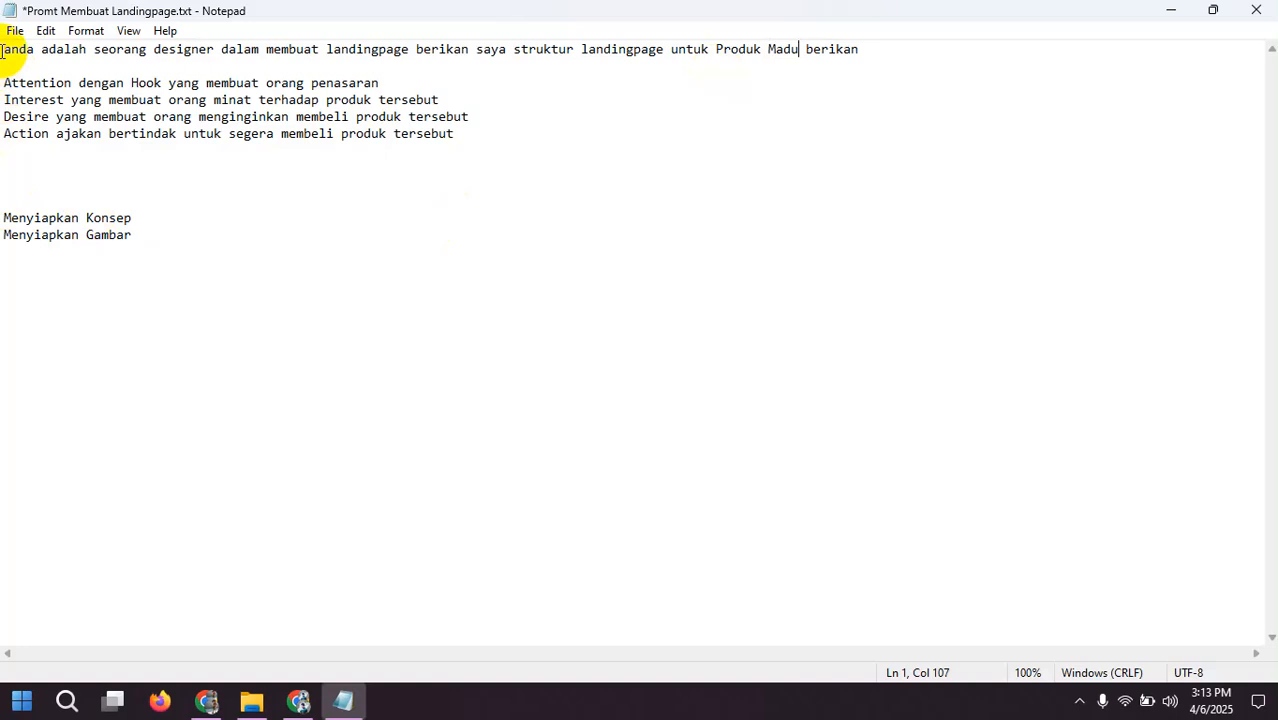
Step: Copy the full prompt text, from the opening instruction through the Action line, without the preparation list
drag(2, 48, 205, 165)
key(ctrl+c)
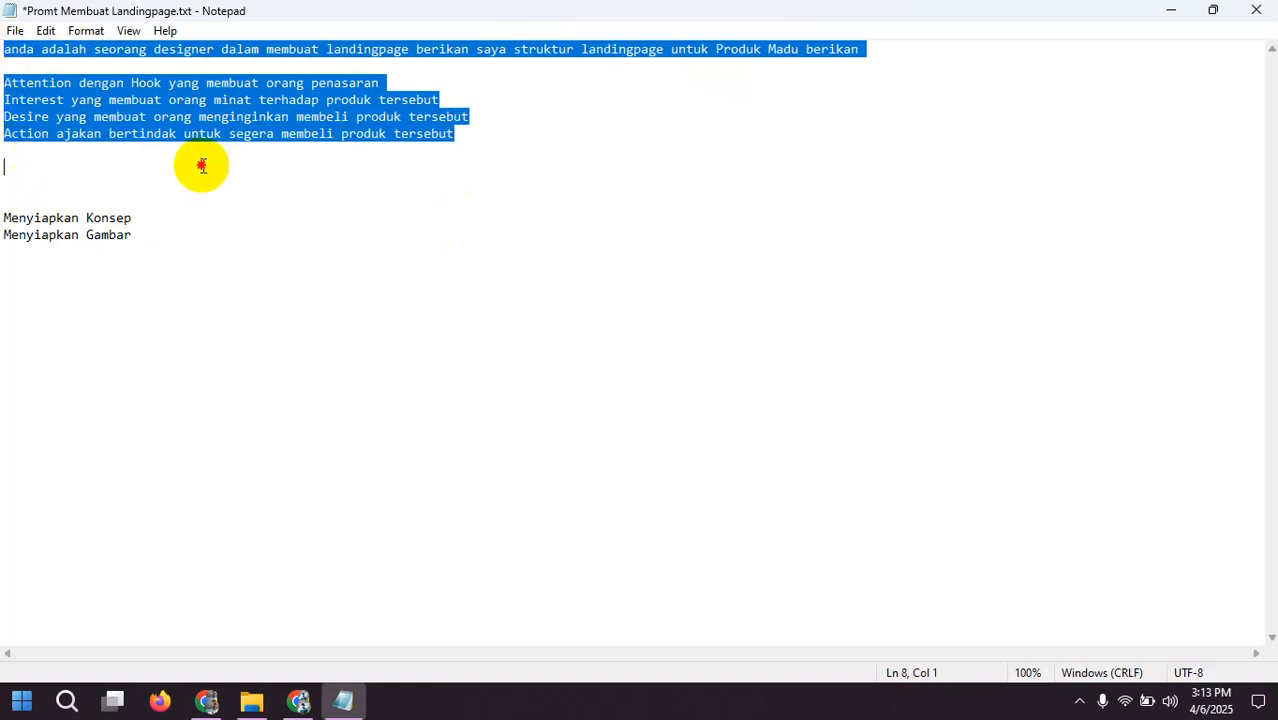
right_click(244, 124)
click(291, 180)
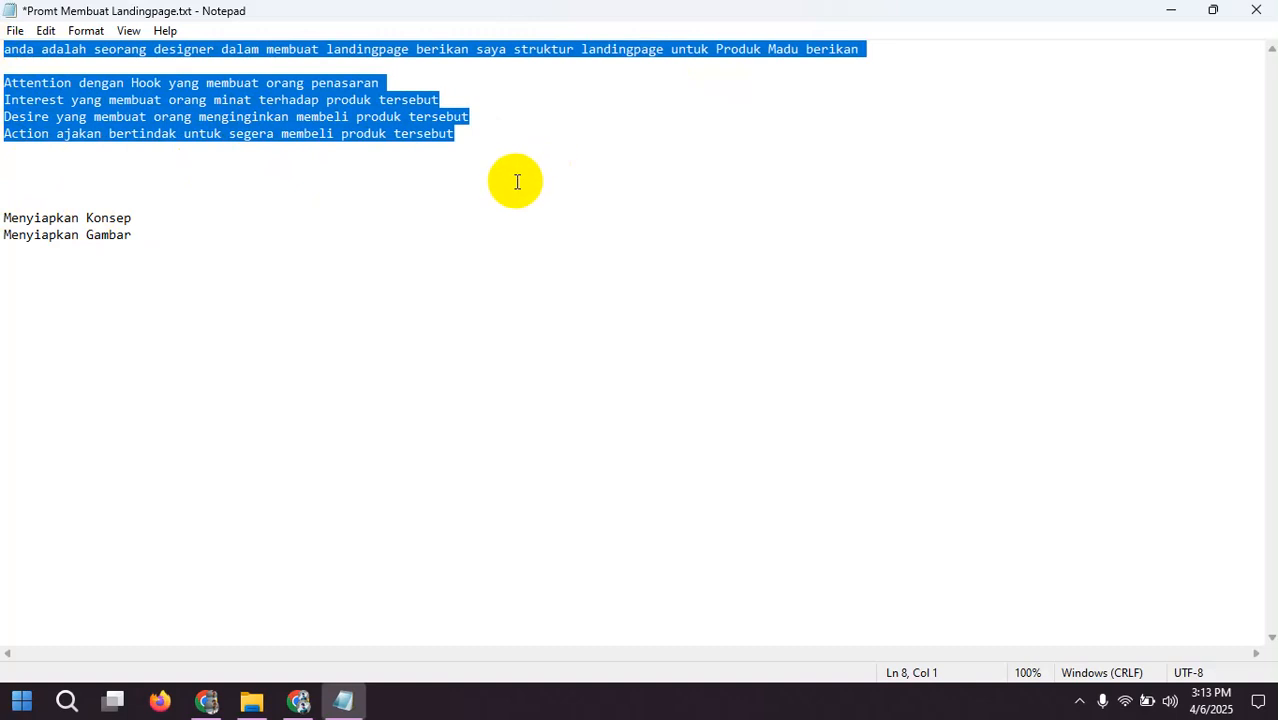
right_click(357, 120)
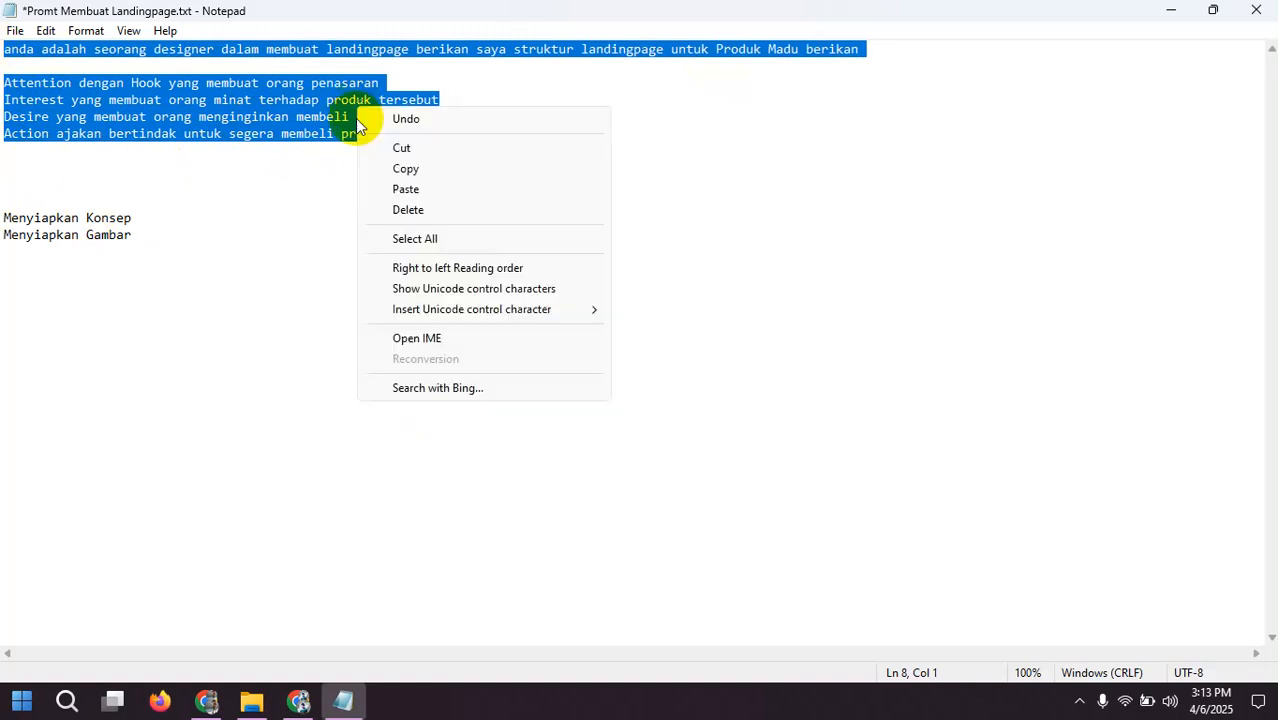
click(435, 176)
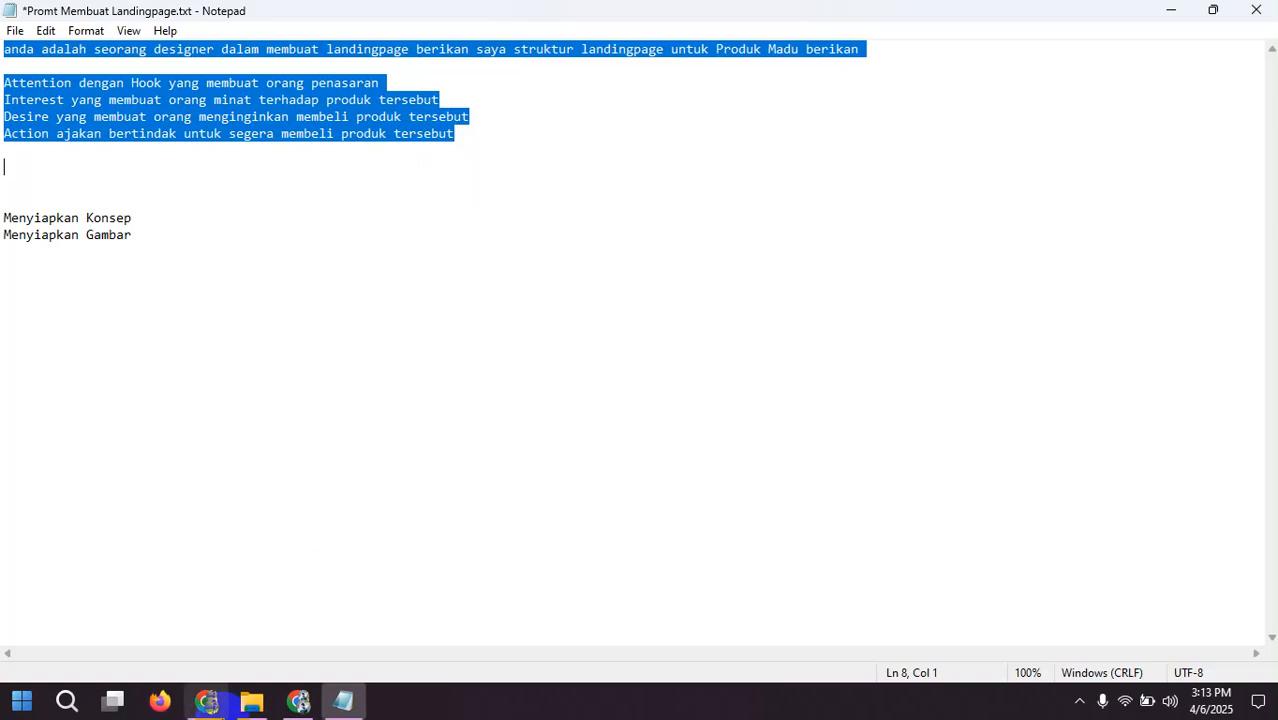
Step: Switch to ChatGPT in Chrome, paste the copied landing page prompt into a new chat and send it
click(207, 701)
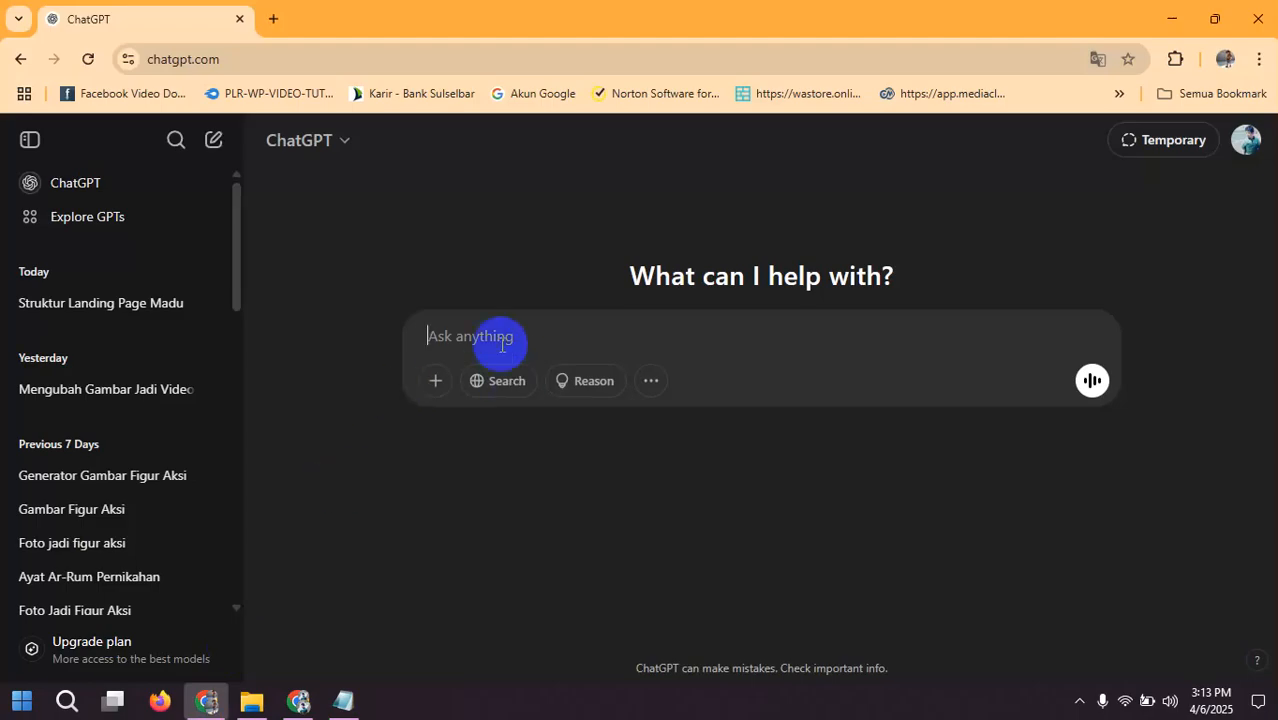
key(ctrl+v)
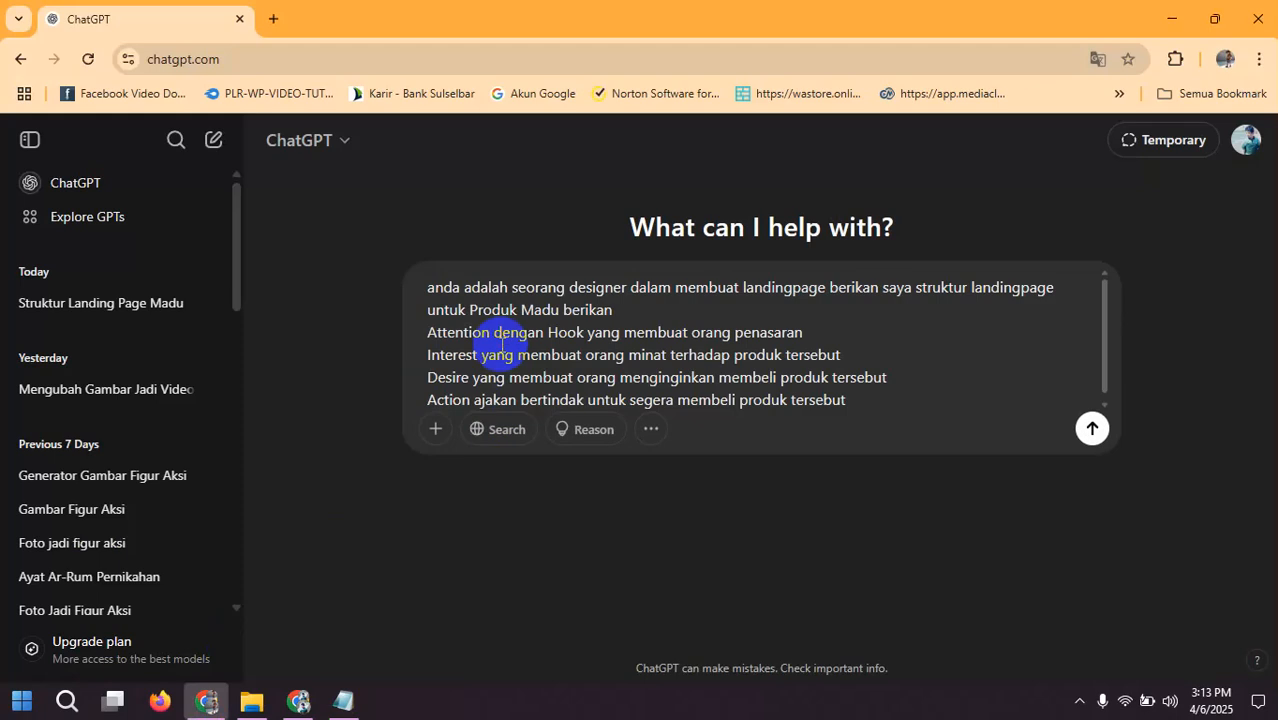
key(Return)
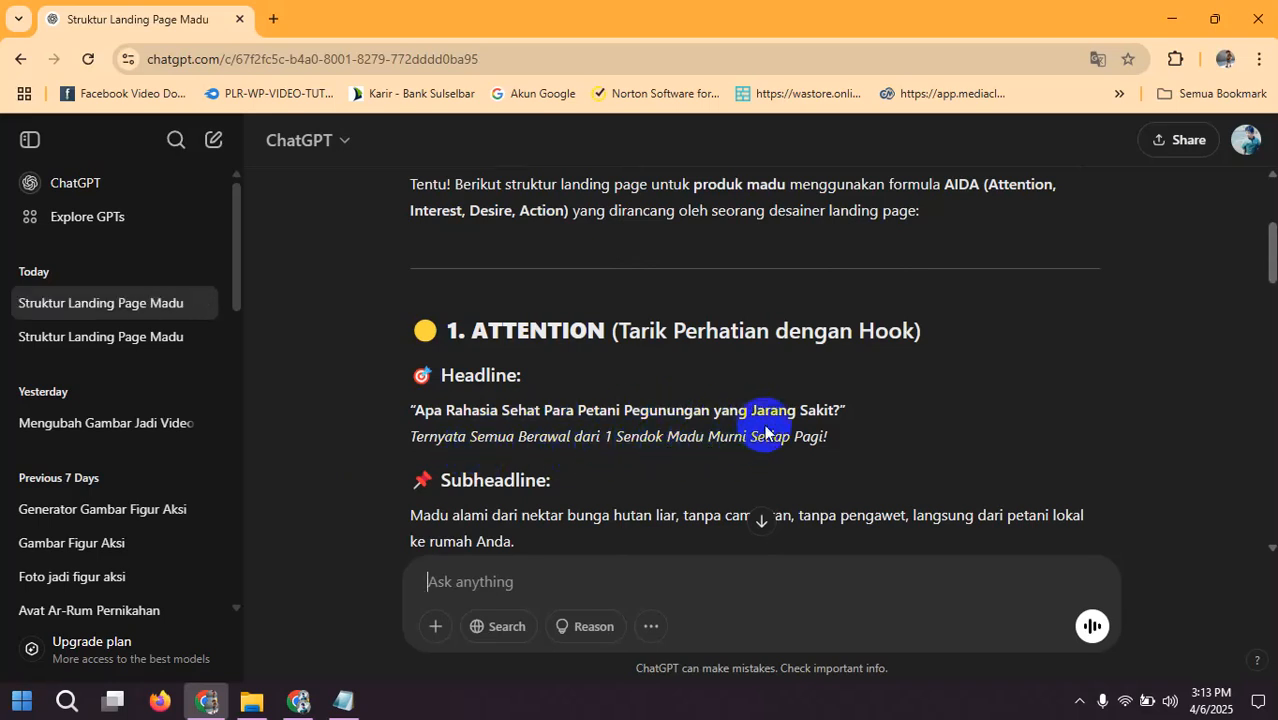
Step: Read the Attention and Interest sections of the generated structure, including the headline, subheadline, product advantages and suggested images
scroll(764, 430, down, 1)
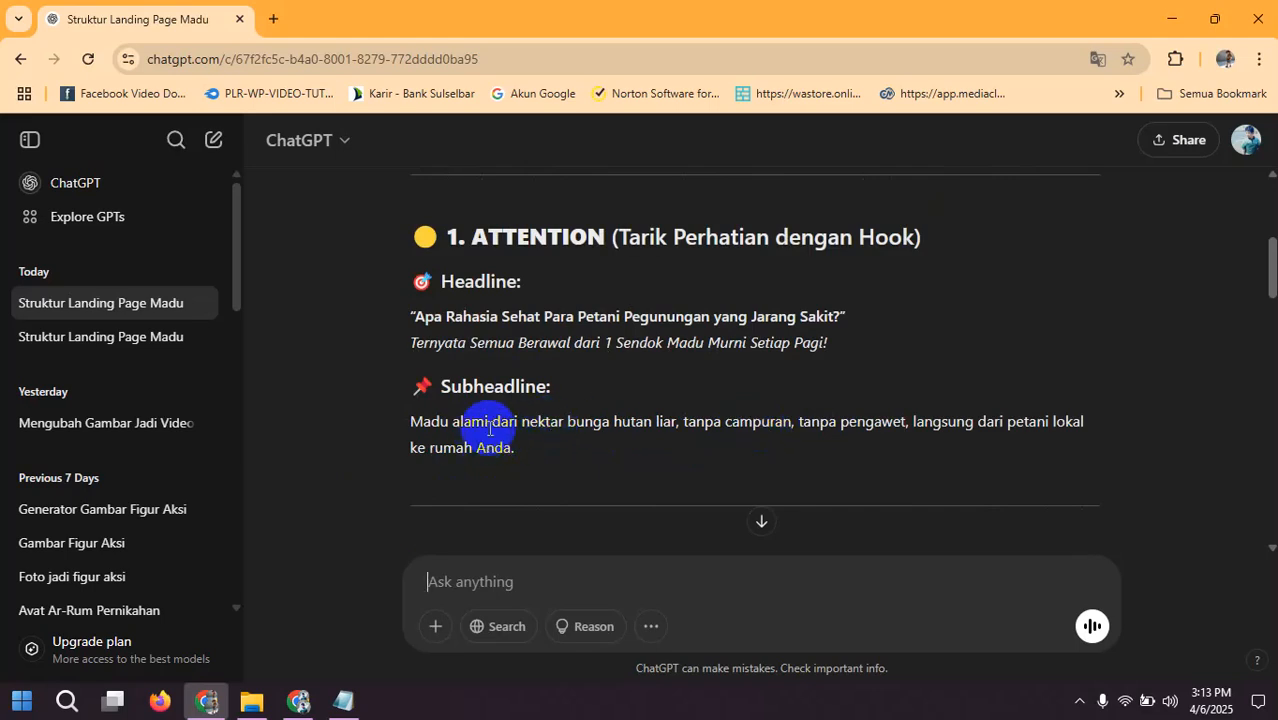
scroll(493, 432, down, 1)
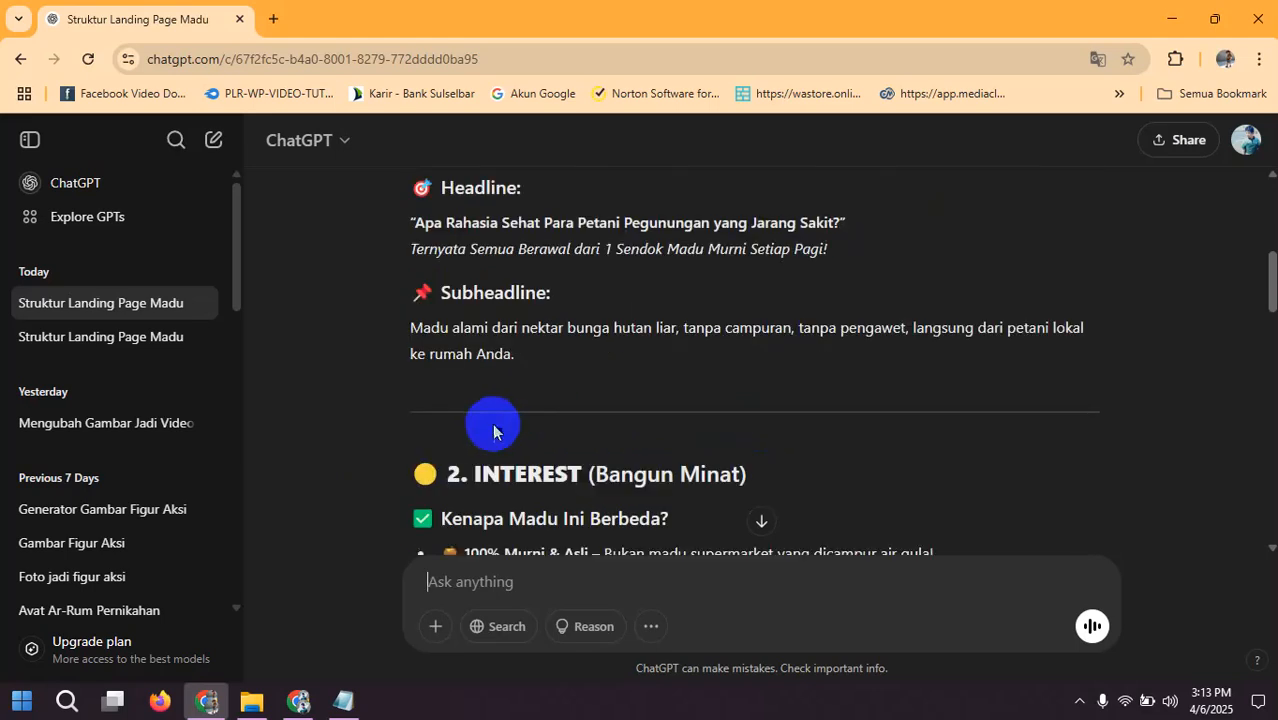
scroll(493, 432, down, 1)
scroll(502, 417, up, 1)
scroll(491, 405, down, 2)
scroll(527, 302, down, 1)
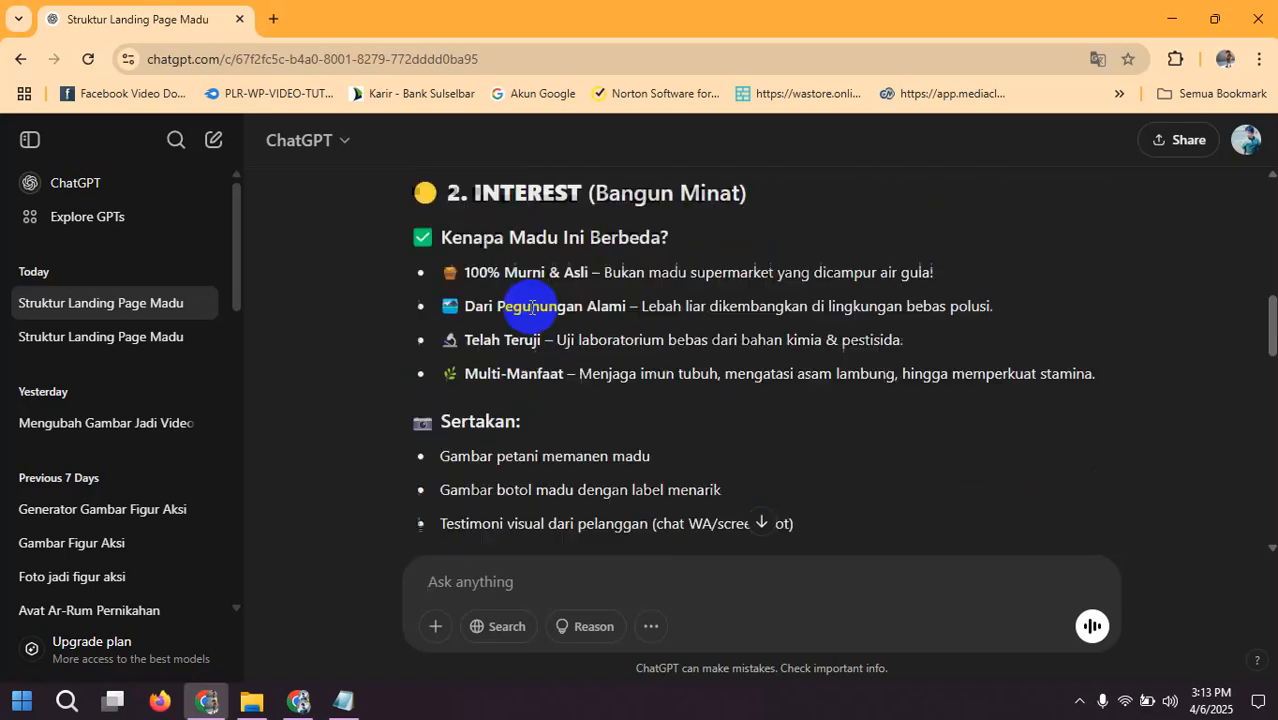
scroll(530, 310, down, 2)
scroll(491, 316, up, 3)
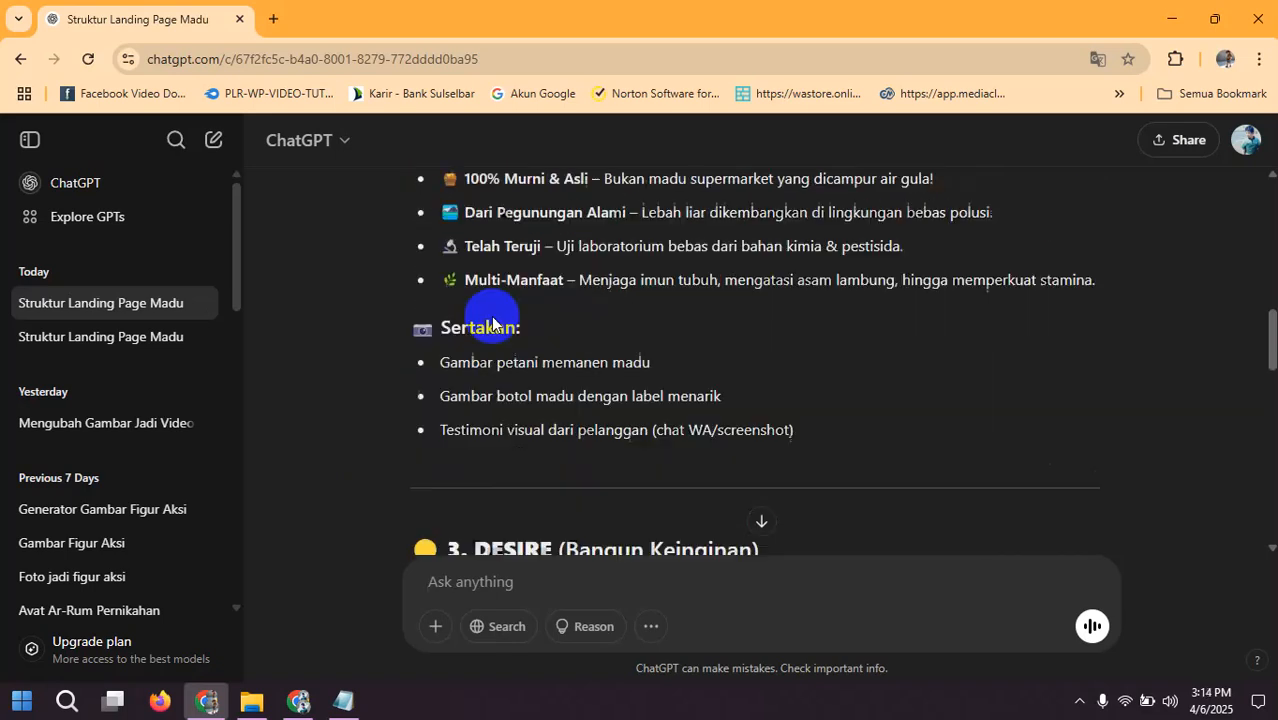
scroll(491, 318, down, 2)
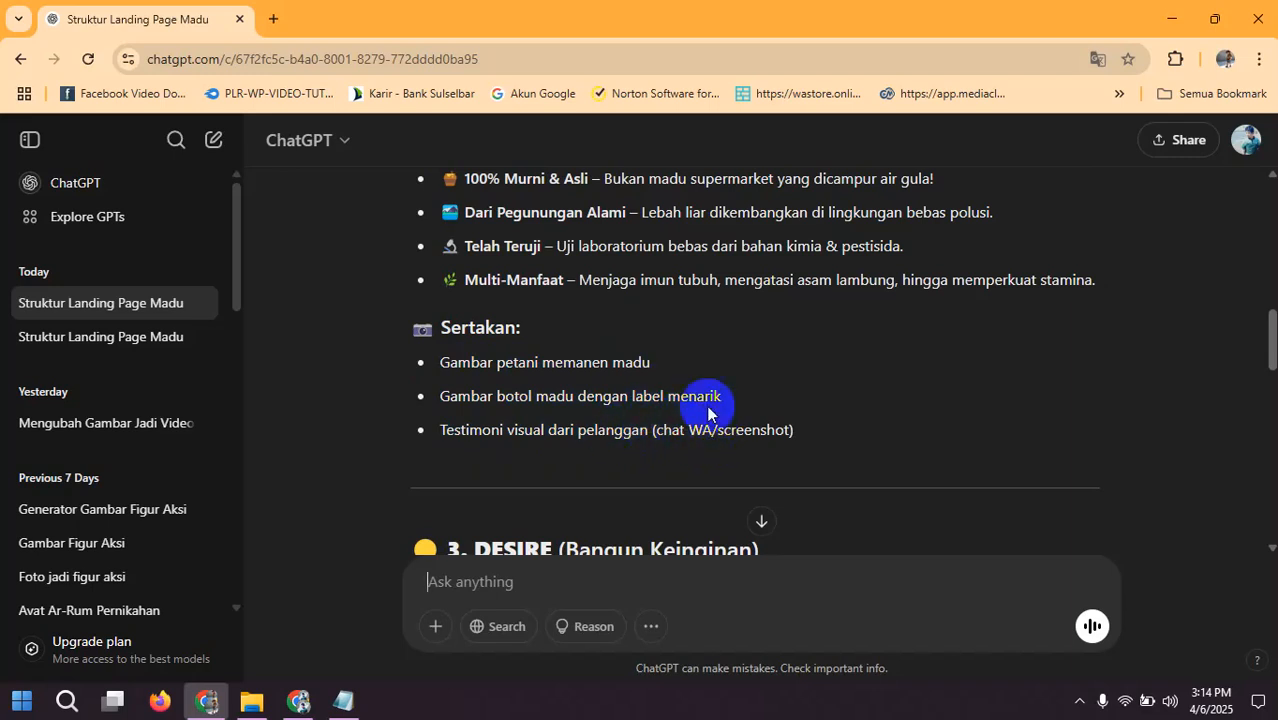
scroll(507, 387, up, 3)
scroll(507, 387, down, 3)
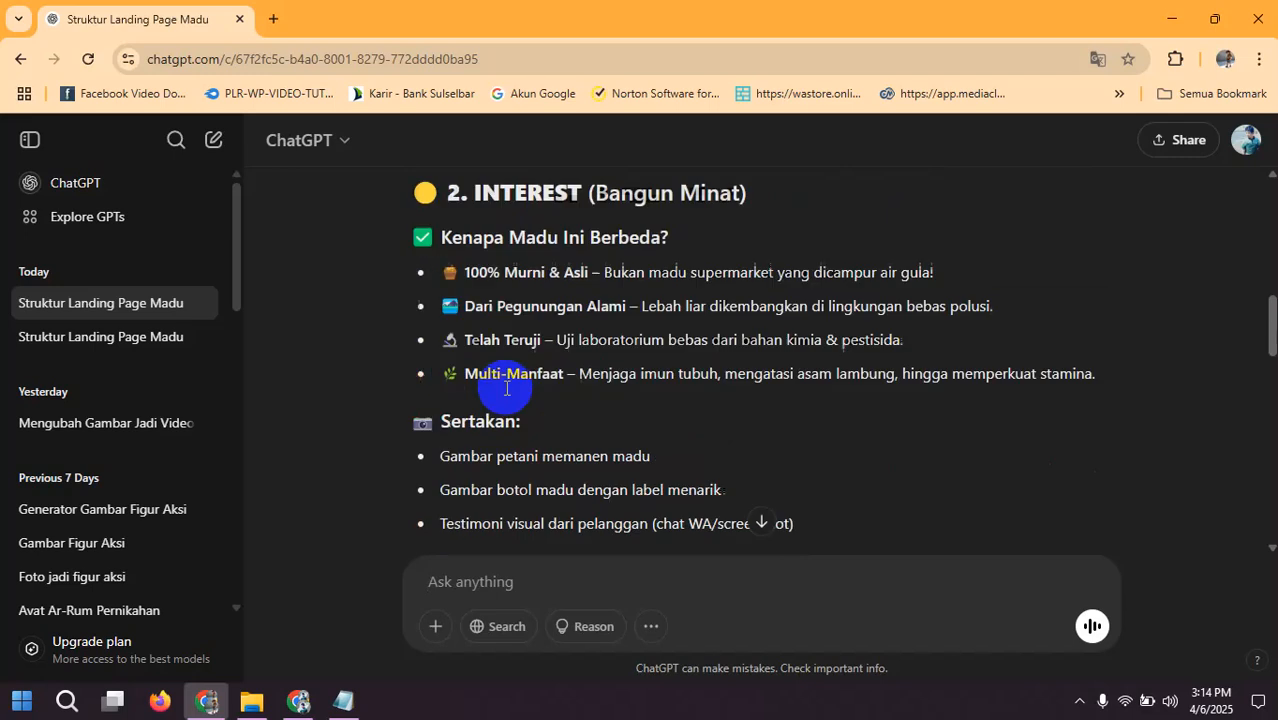
scroll(497, 300, up, 3)
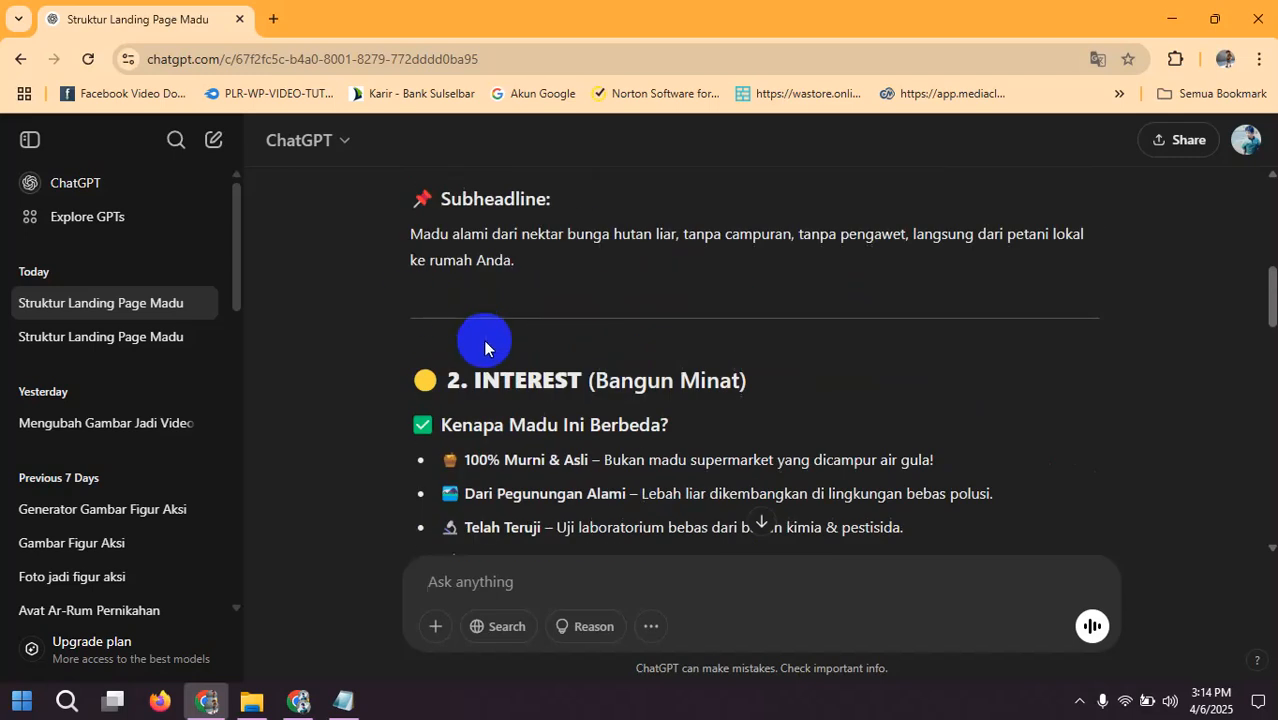
scroll(485, 342, up, 1)
scroll(485, 342, down, 5)
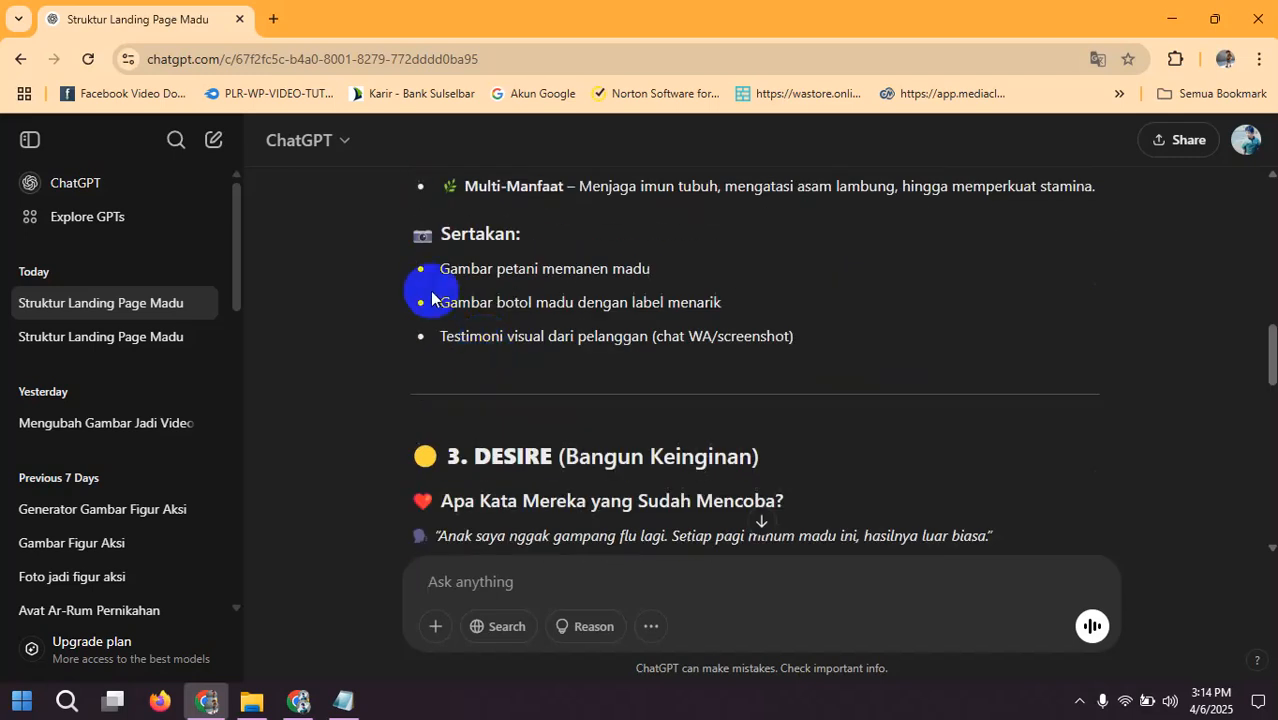
scroll(502, 305, down, 3)
scroll(503, 312, up, 9)
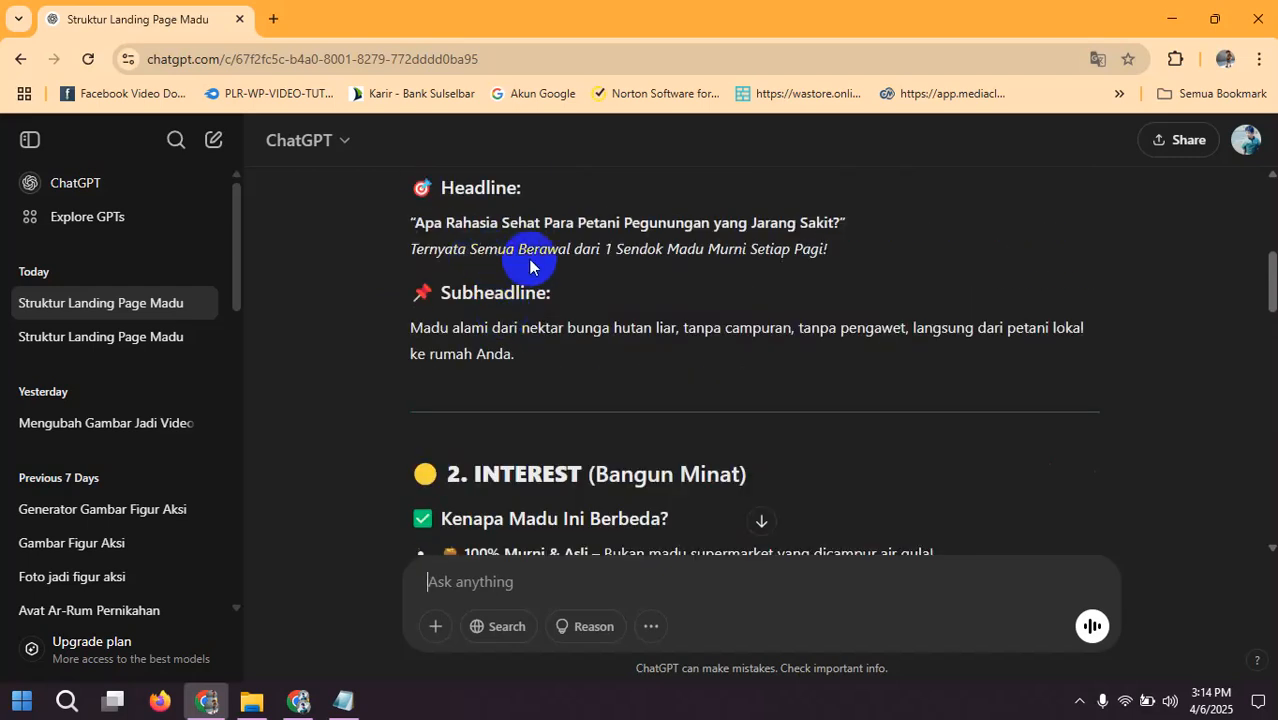
Step: Examine the Interest section's "Sertakan" image list again and continue to the Desire section's testimonials and bonus offer
scroll(530, 263, down, 2)
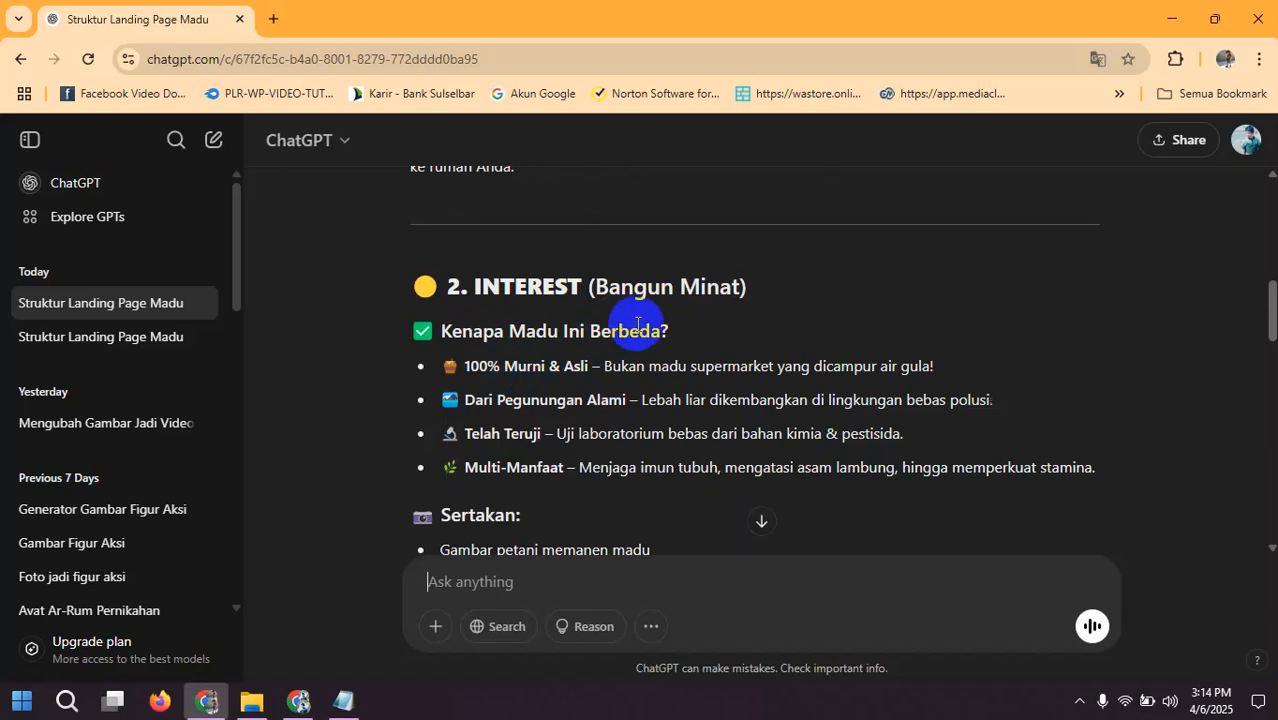
scroll(530, 355, down, 1)
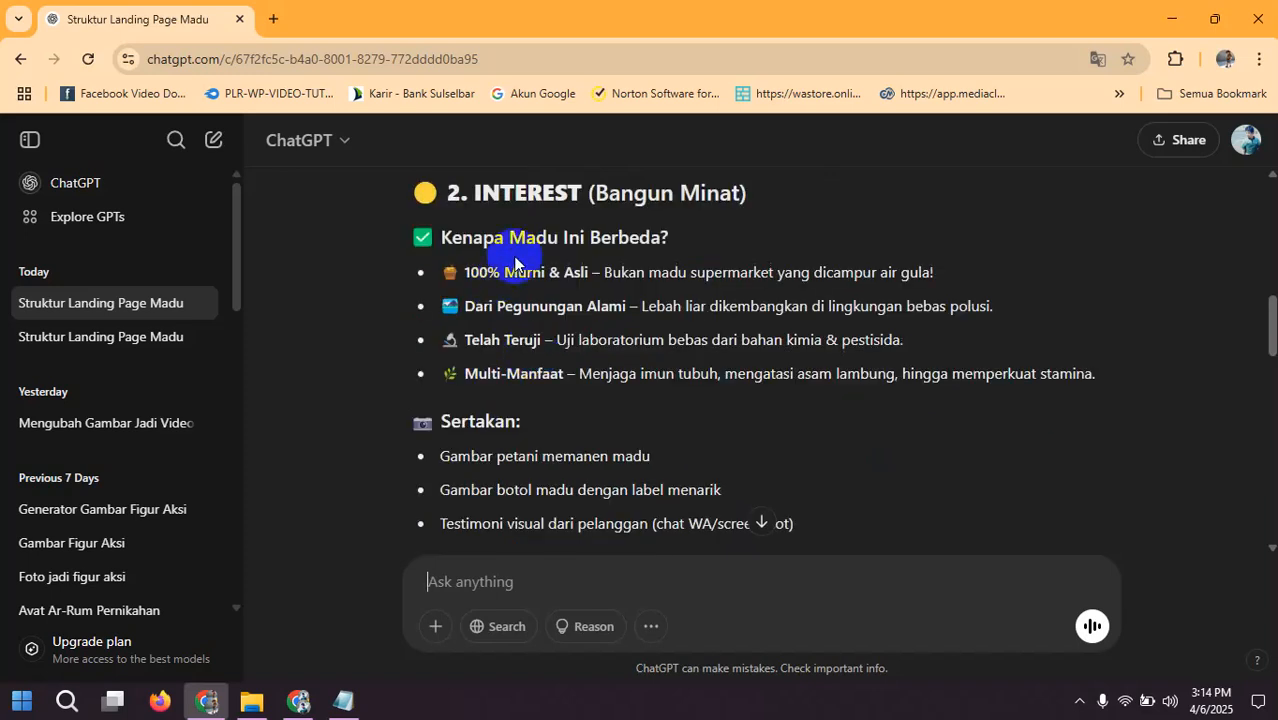
scroll(540, 335, down, 1)
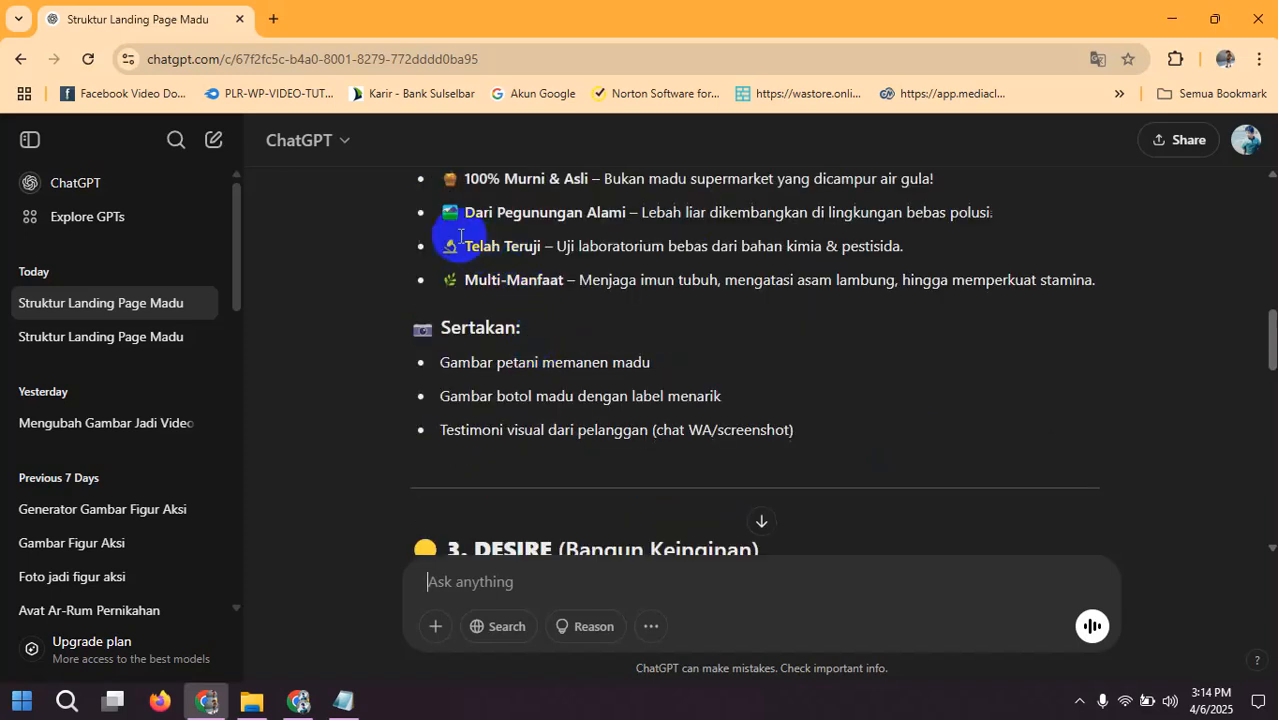
scroll(559, 288, up, 2)
scroll(540, 330, down, 2)
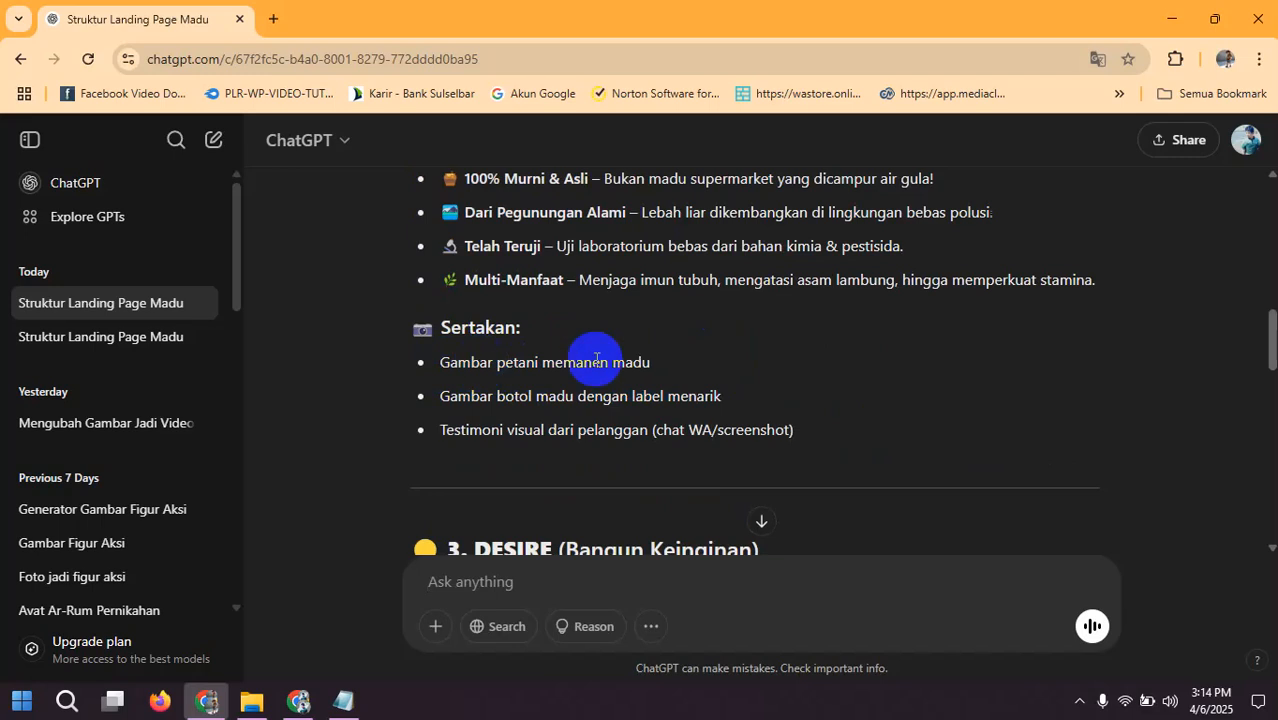
scroll(560, 373, down, 2)
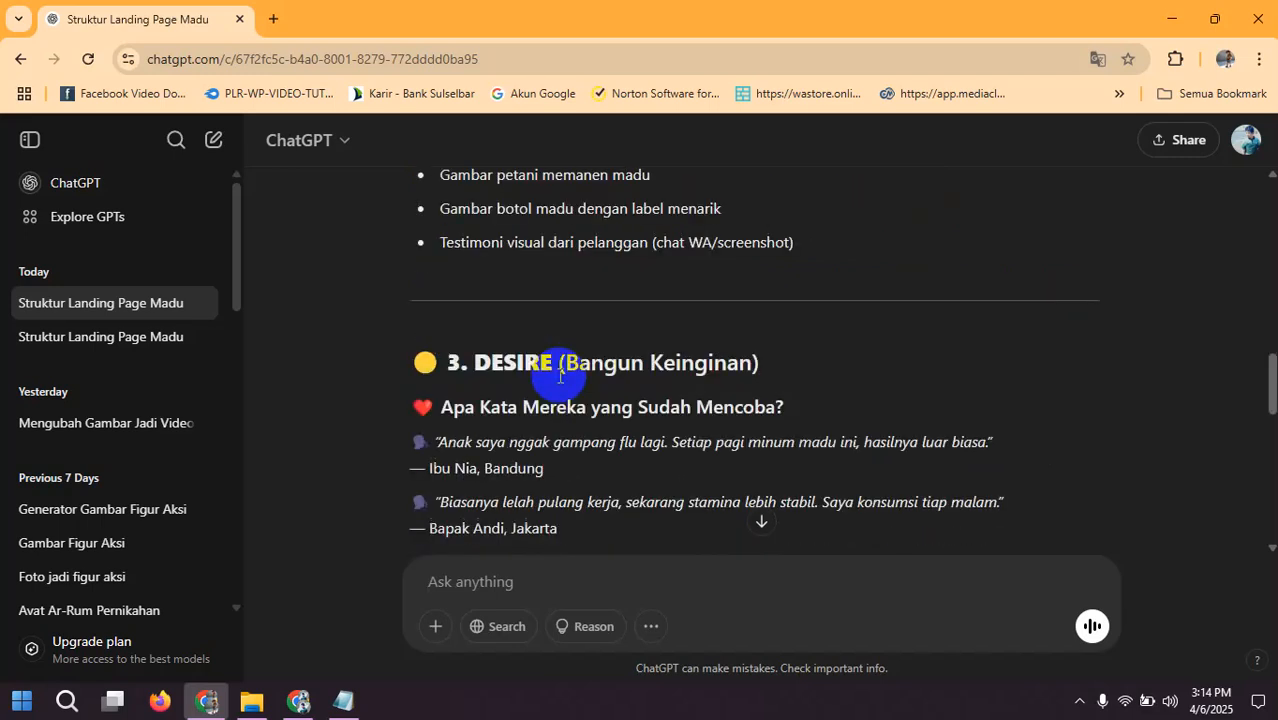
scroll(560, 373, down, 1)
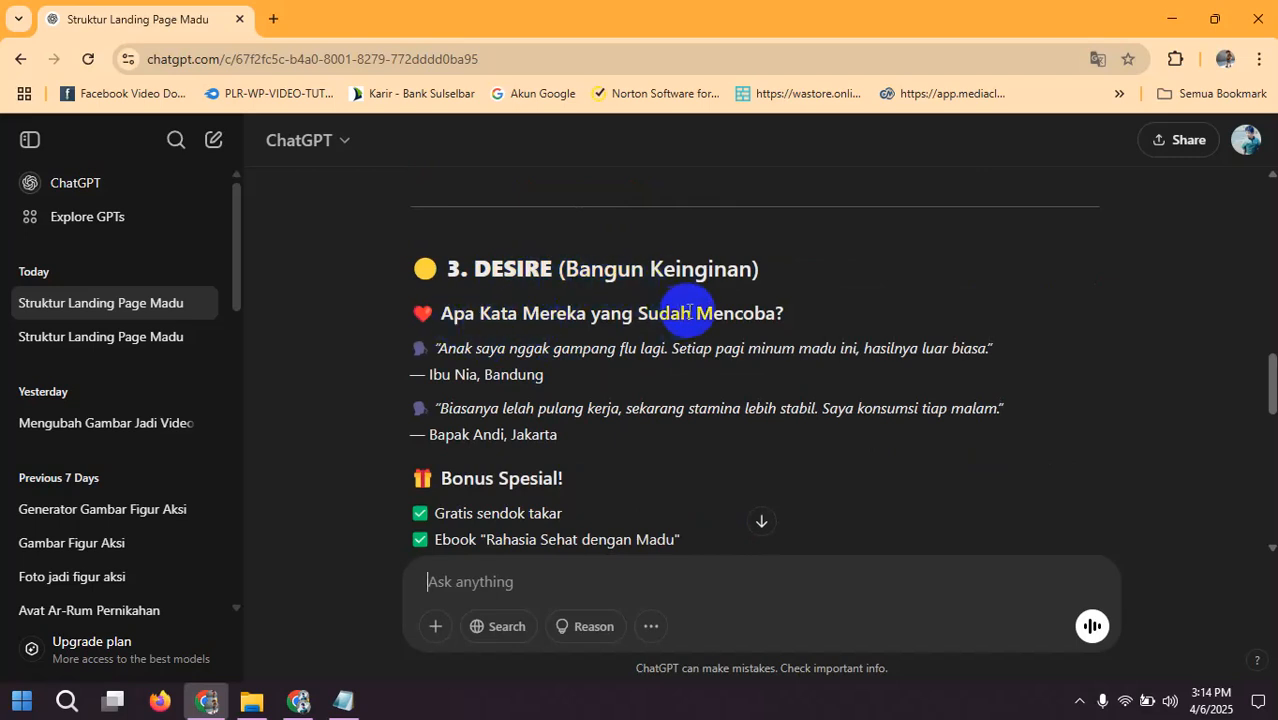
Step: Read the Desire section's testimonials and special bonuses, the Action section's order call and the "Catatan Desain" notes
scroll(556, 337, down, 1)
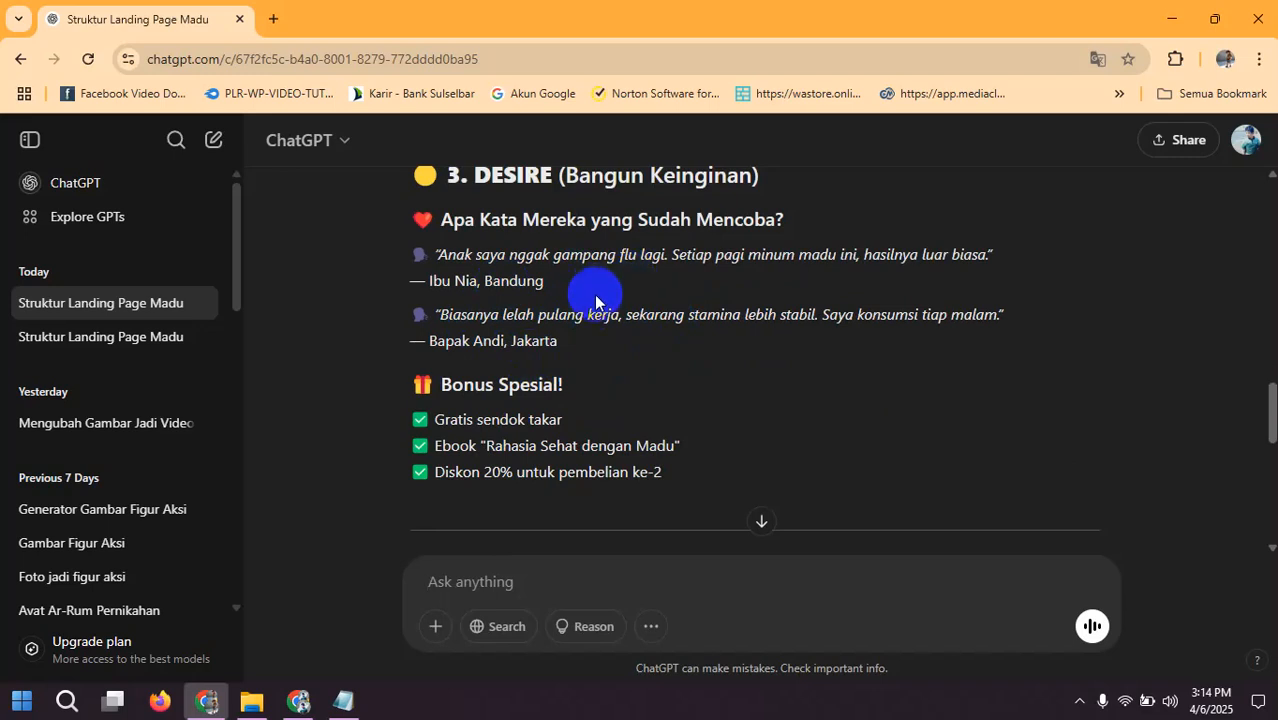
scroll(594, 294, down, 1)
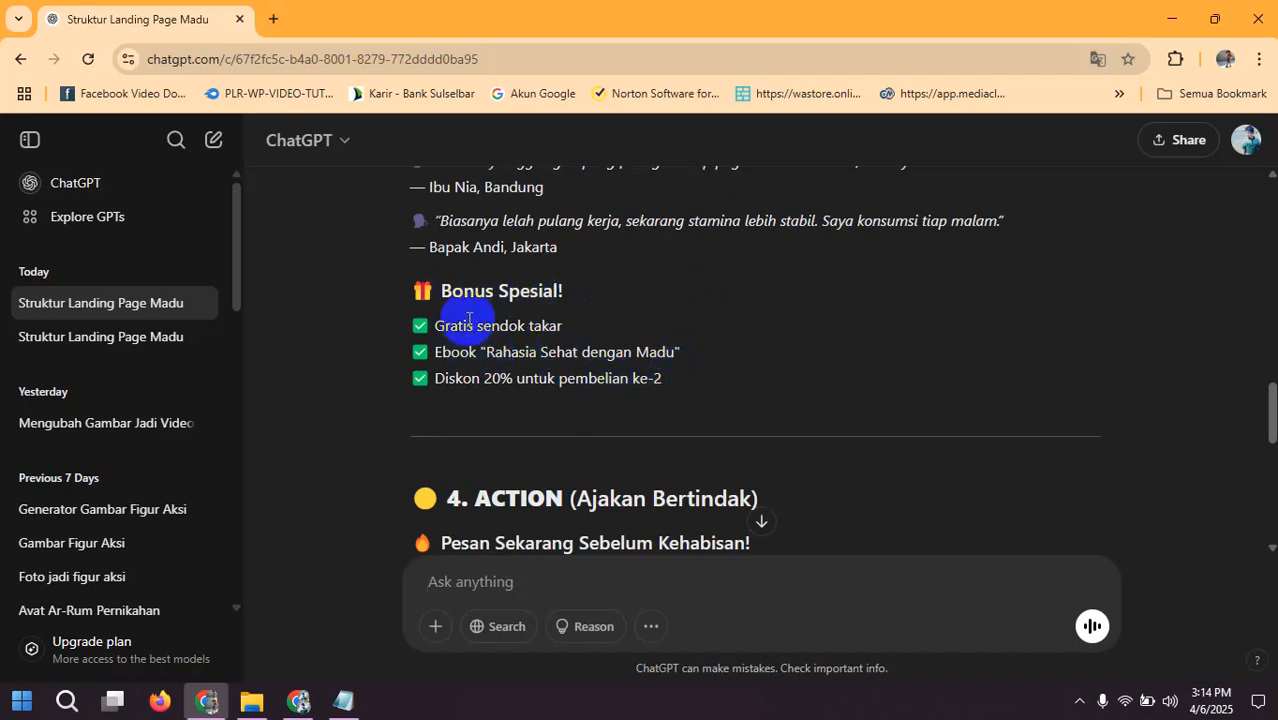
scroll(520, 300, down, 2)
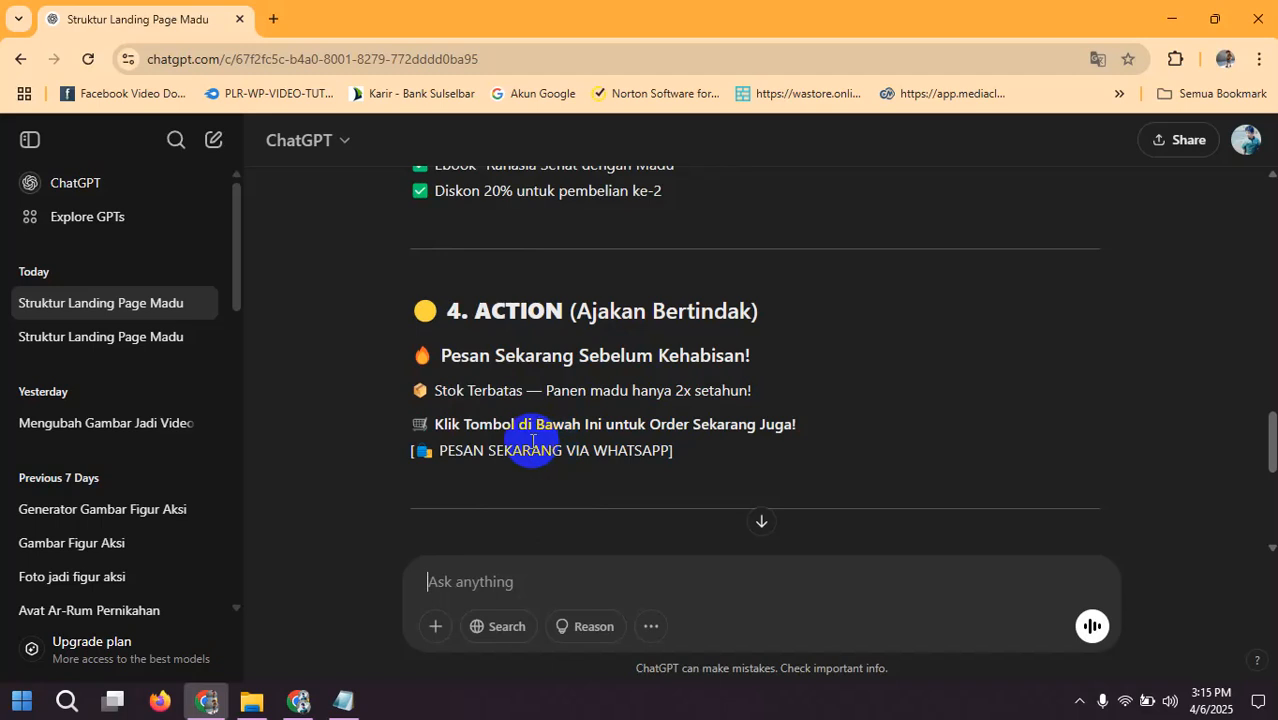
scroll(582, 419, down, 2)
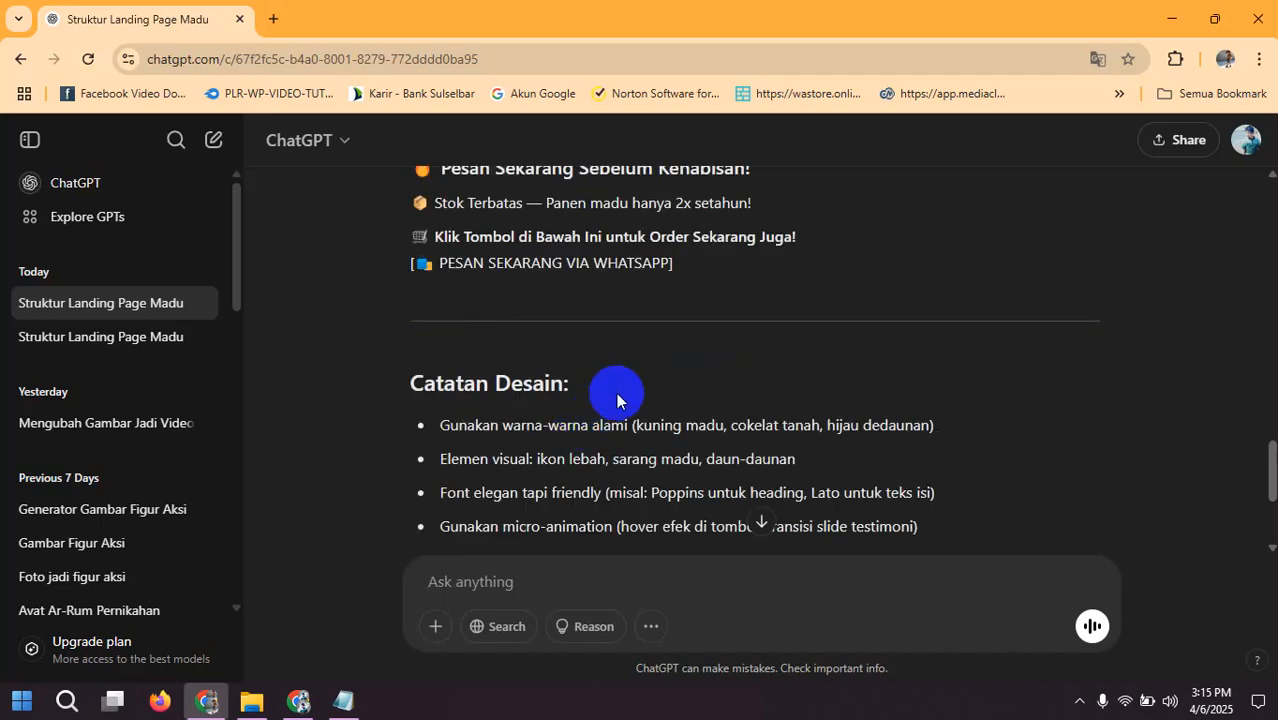
scroll(618, 395, up, 1)
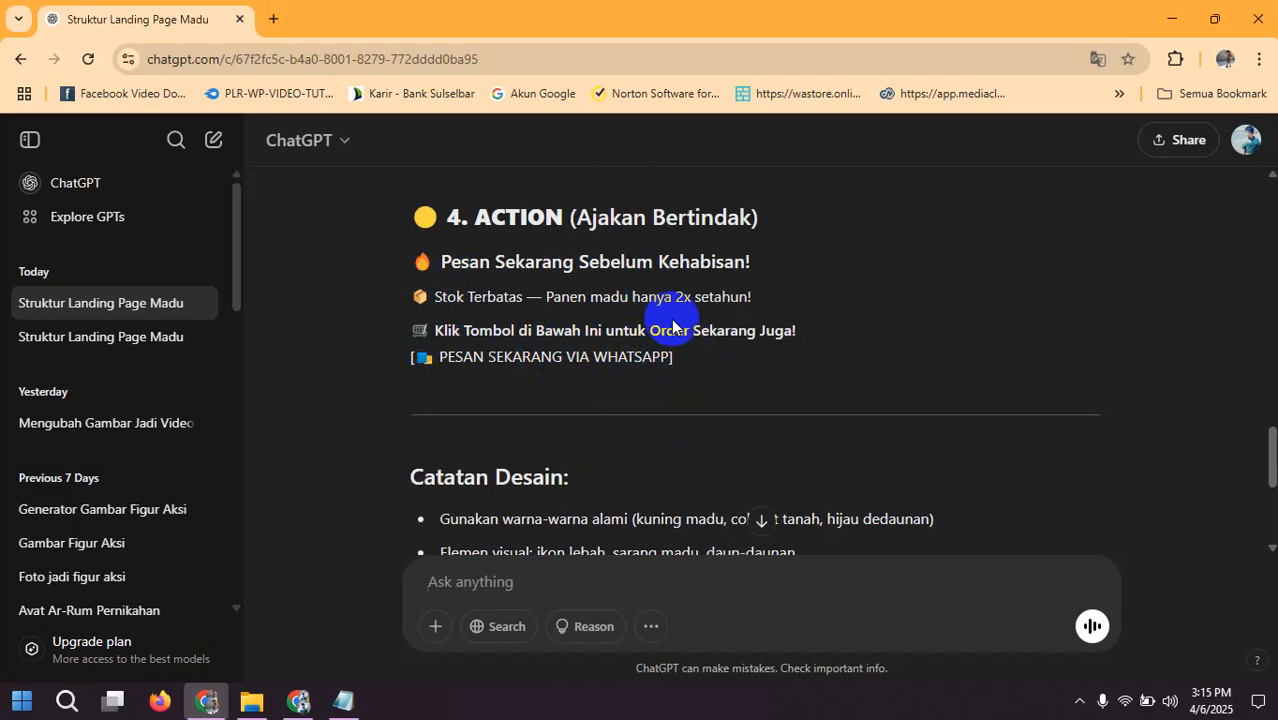
scroll(559, 338, down, 3)
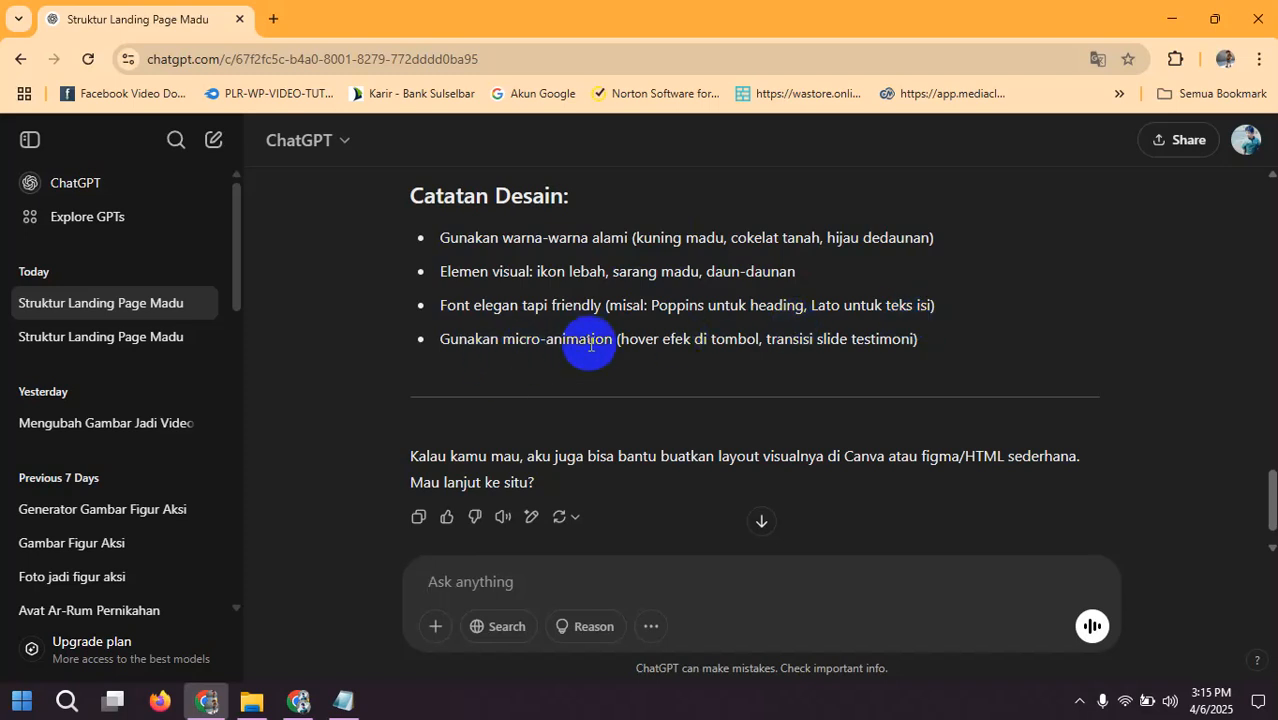
scroll(646, 361, down, 1)
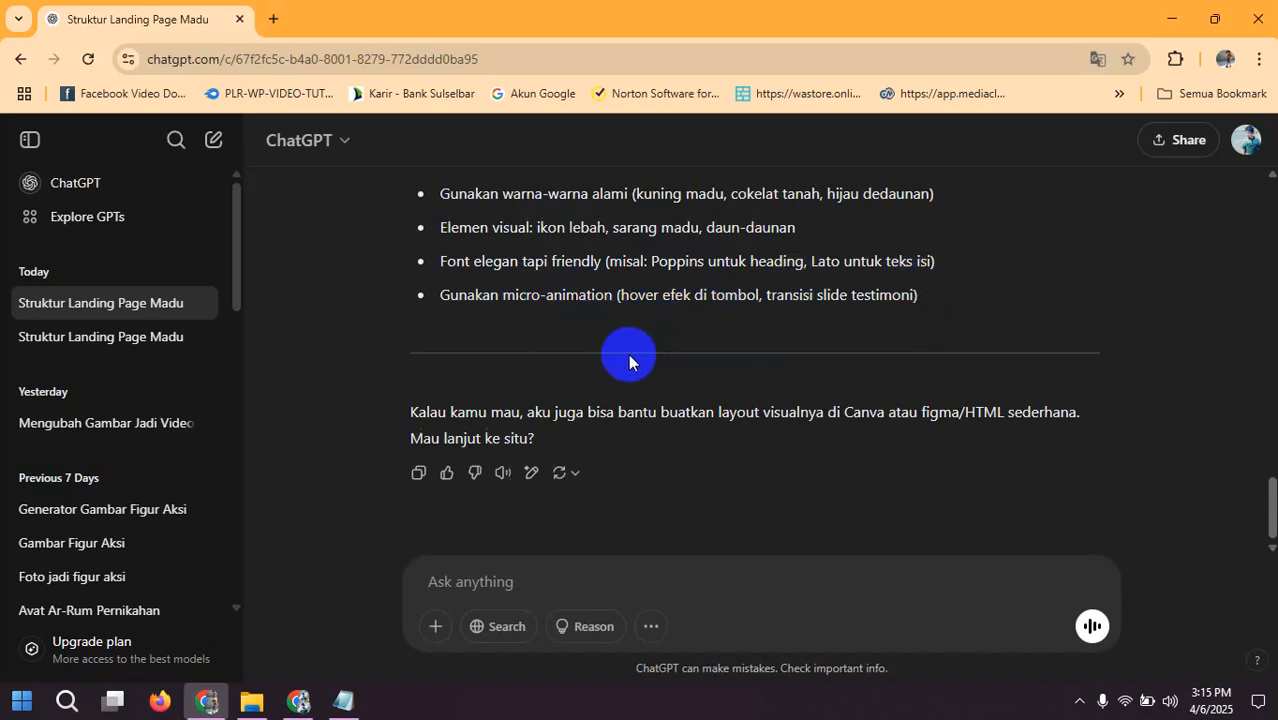
scroll(628, 360, up, 8)
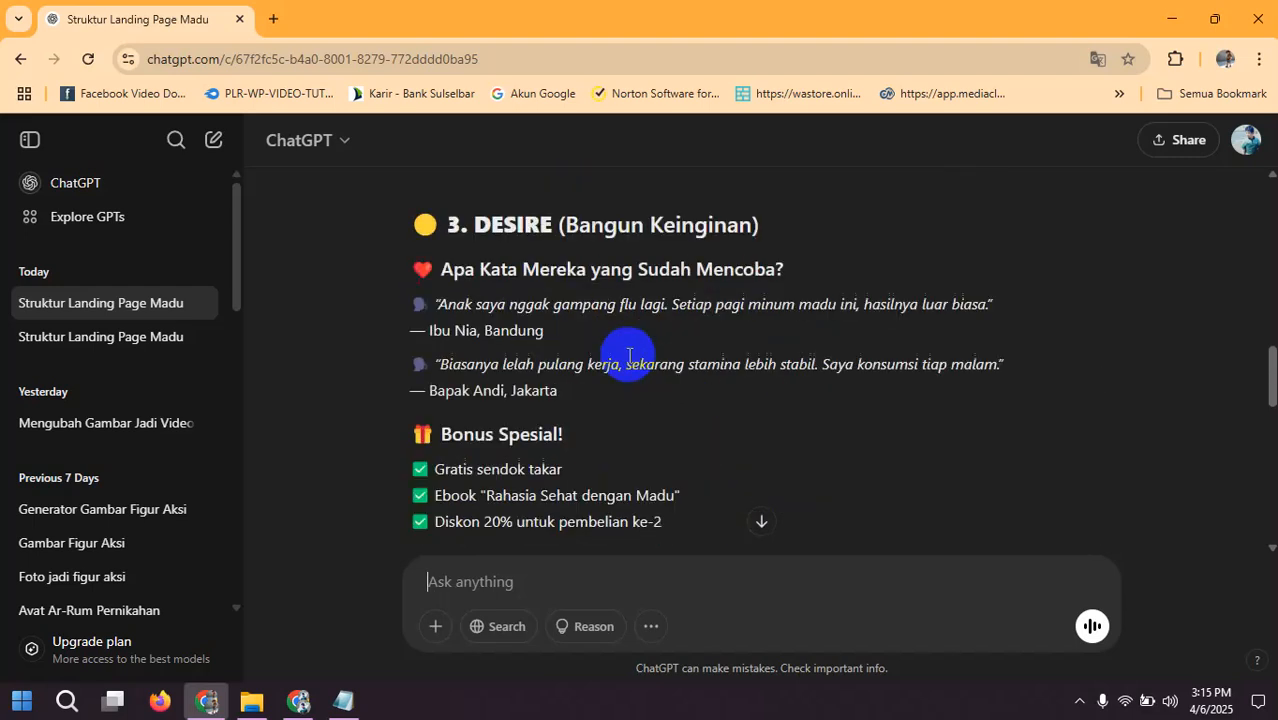
scroll(628, 357, down, 8)
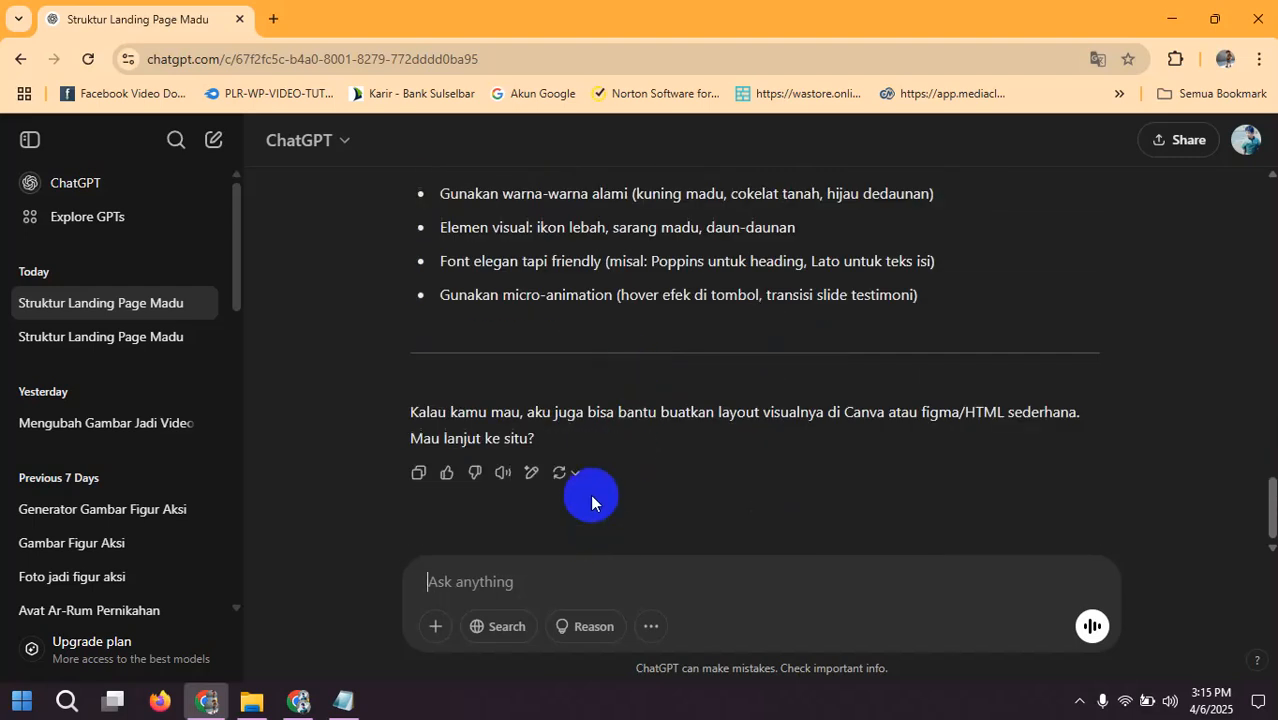
Step: Copy "Gambar petani memanen madu" from the Interest section's "Sertakan" list and send it as a new message to generate that image
scroll(590, 494, up, 10)
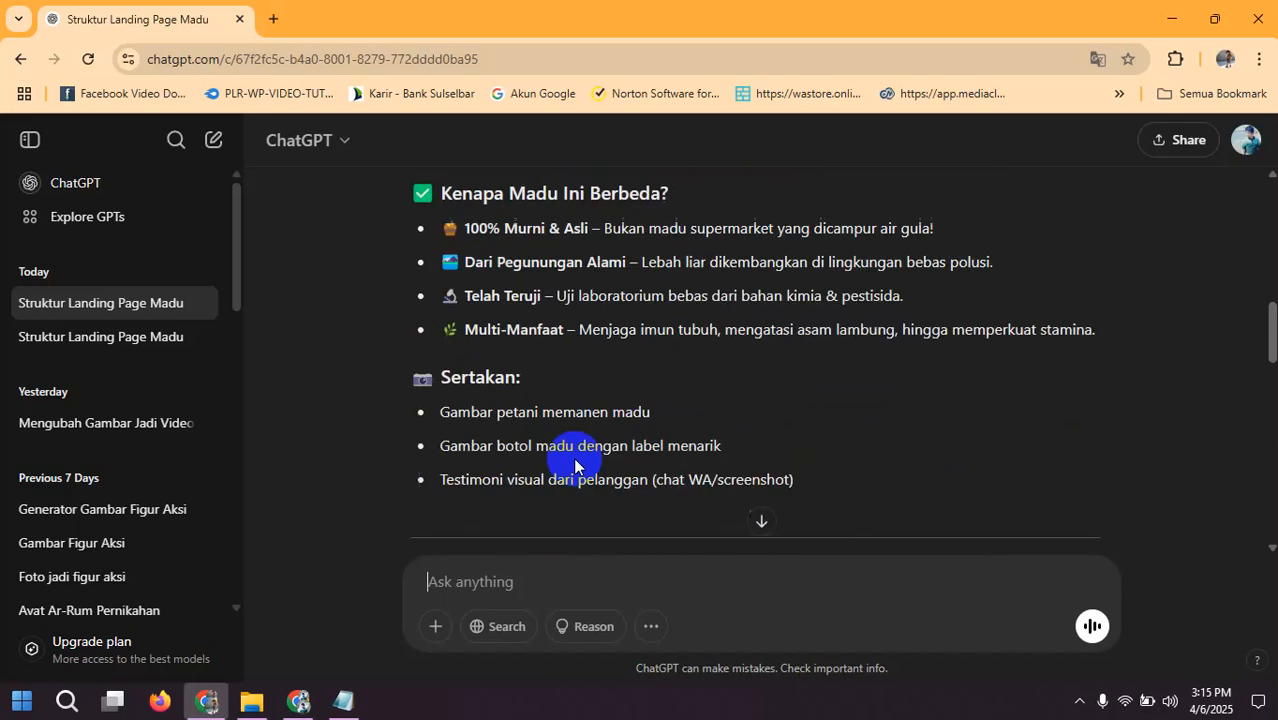
drag(441, 412, 623, 423)
right_click(610, 412)
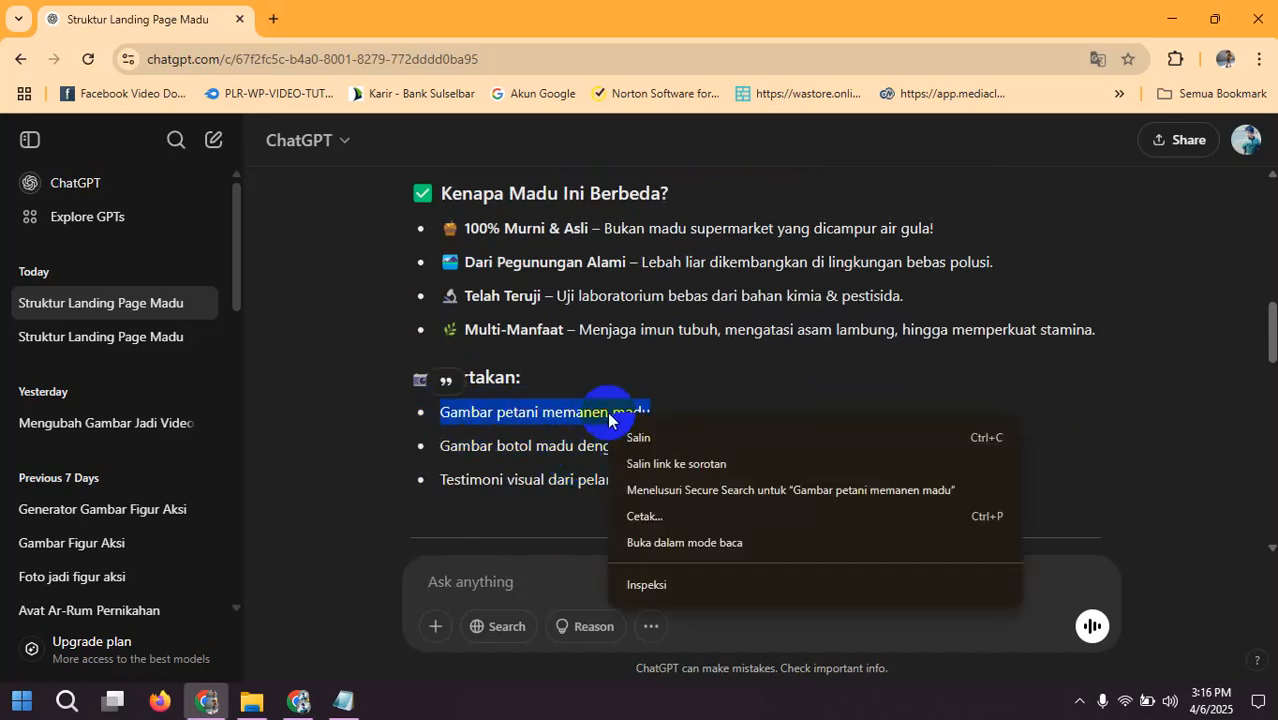
click(636, 434)
click(562, 575)
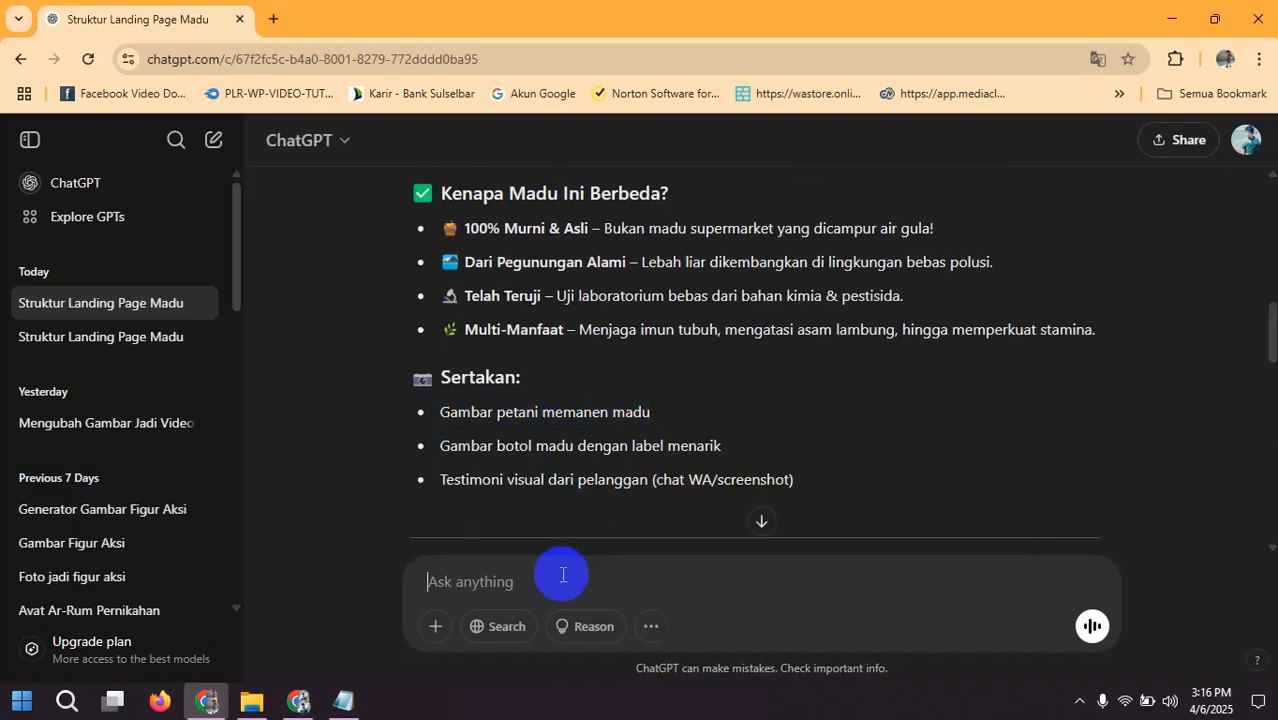
key(ctrl+v)
key(Return)
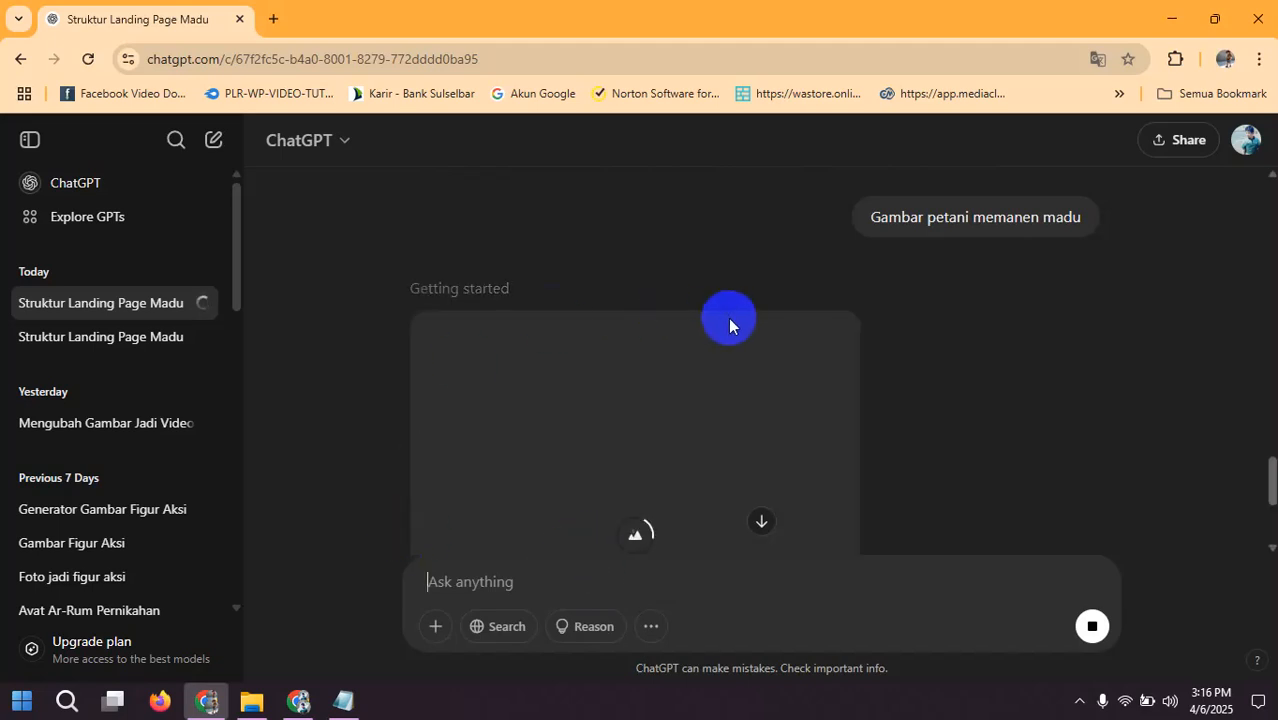
scroll(729, 327, down, 1)
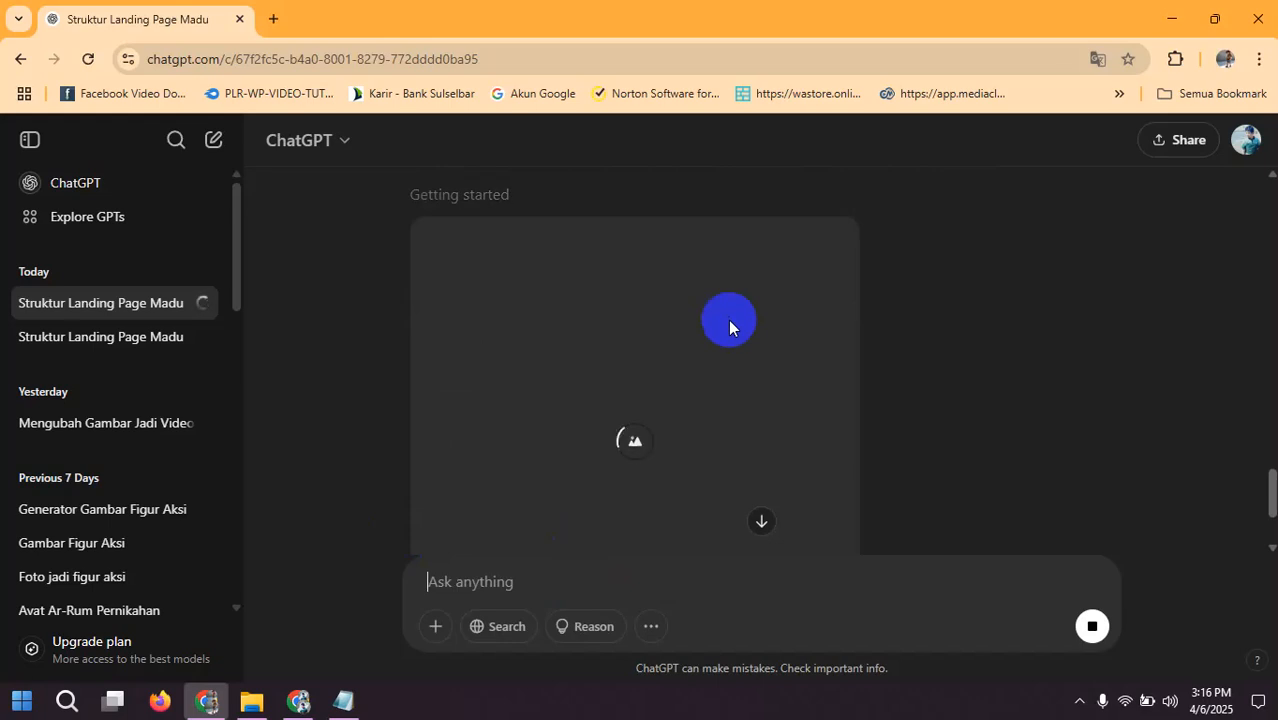
scroll(728, 320, up, 2)
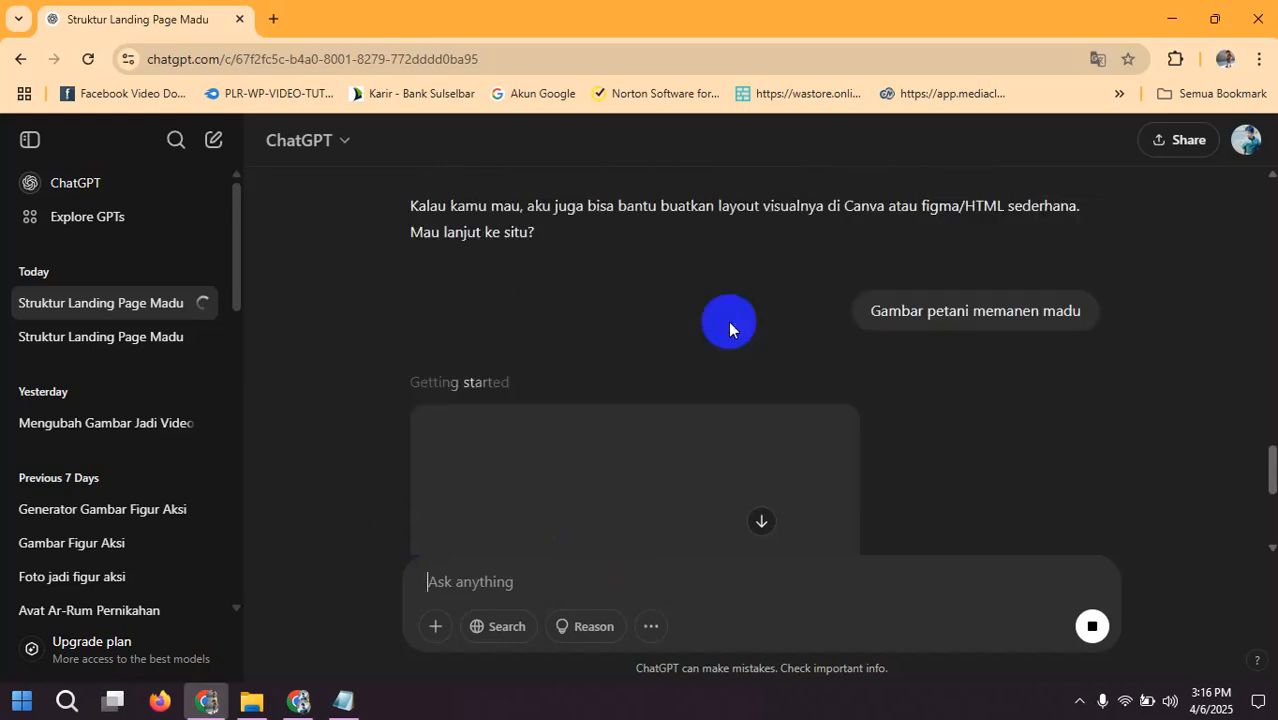
scroll(728, 321, up, 7)
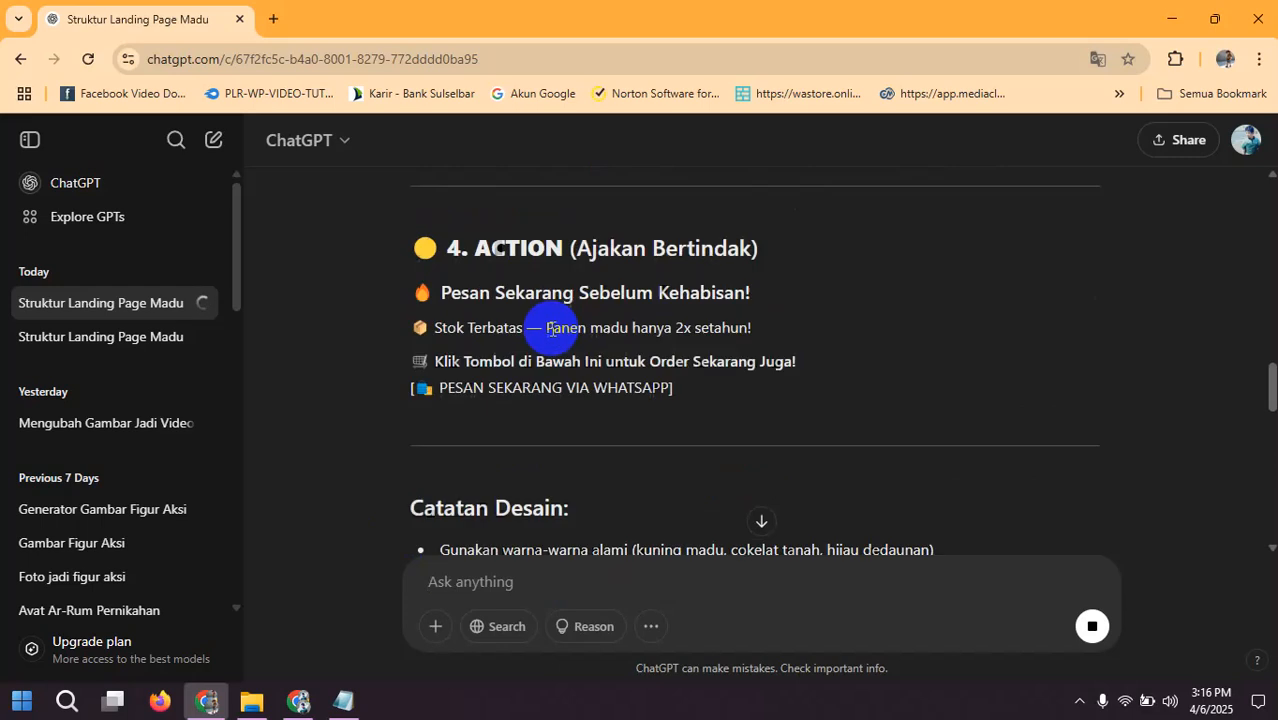
scroll(551, 327, up, 8)
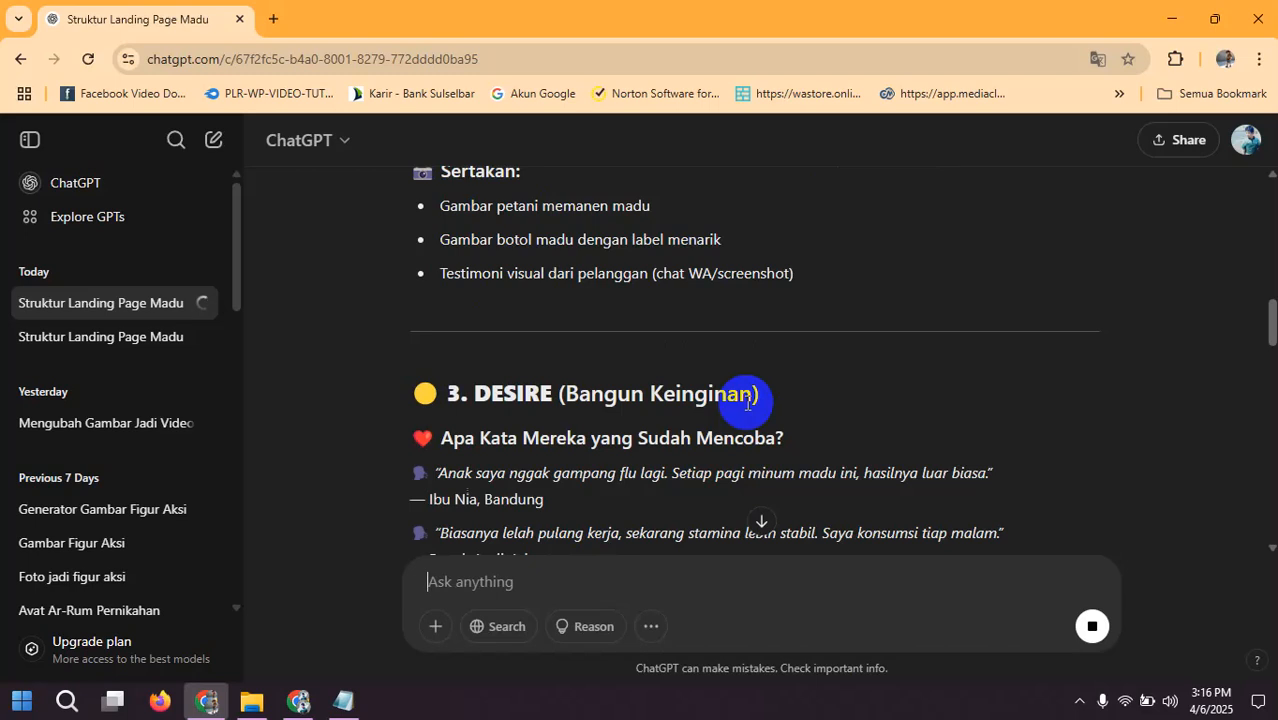
scroll(678, 350, down, 4)
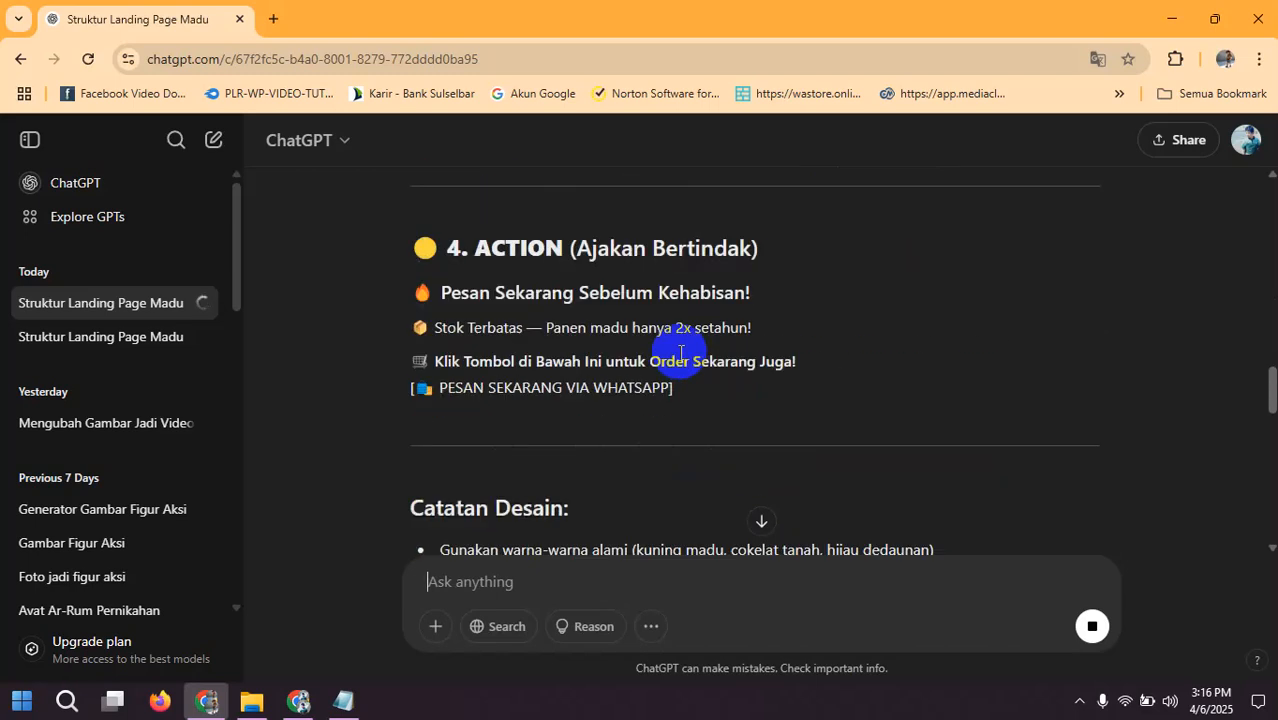
scroll(678, 350, down, 8)
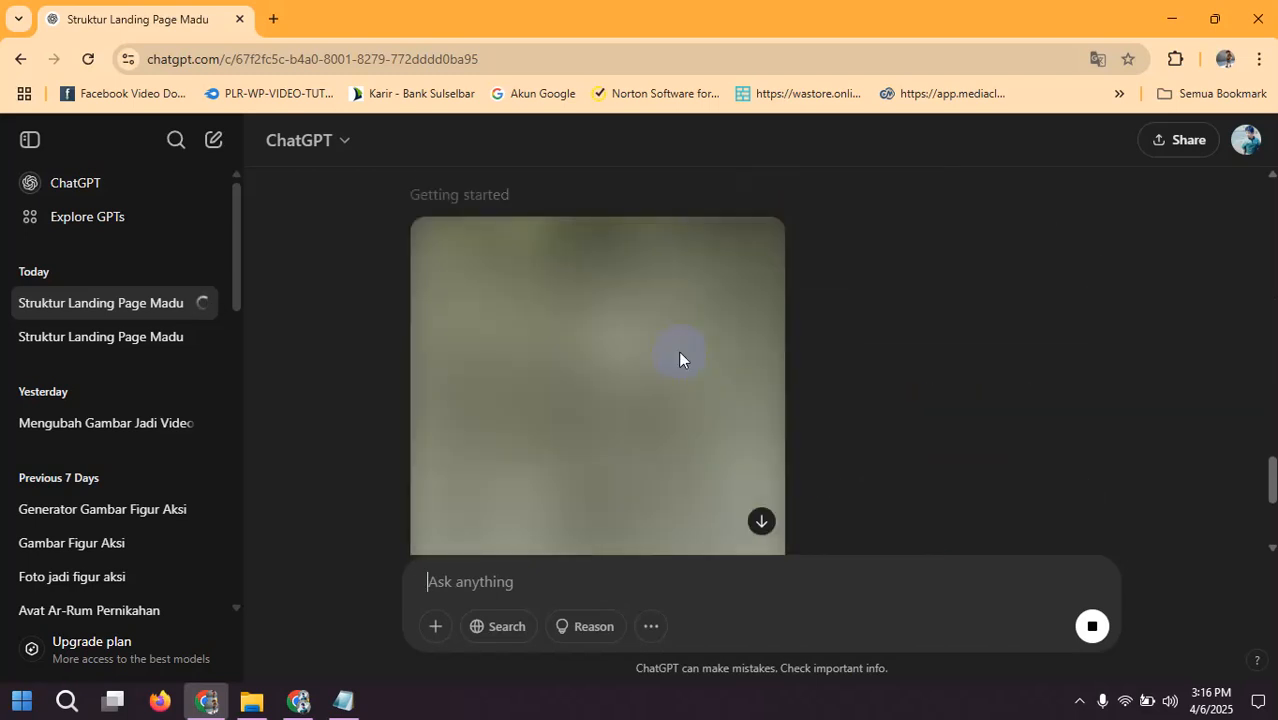
scroll(678, 359, down, 3)
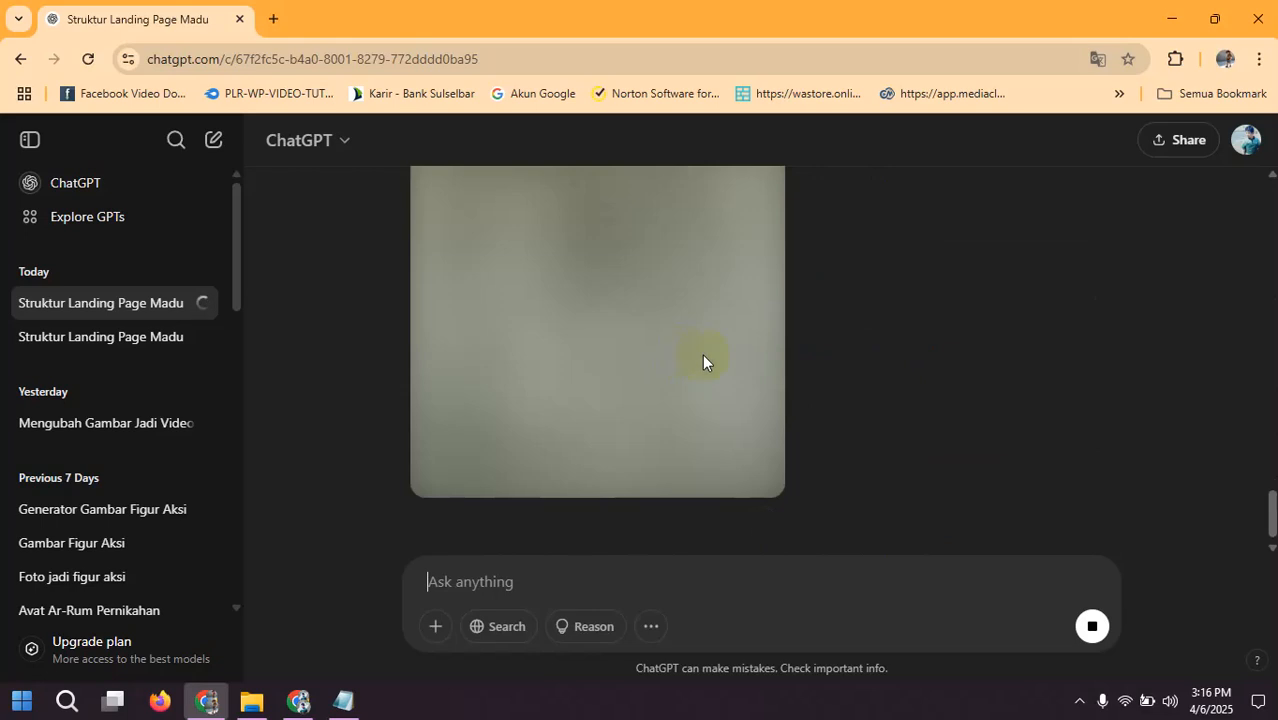
scroll(702, 354, up, 3)
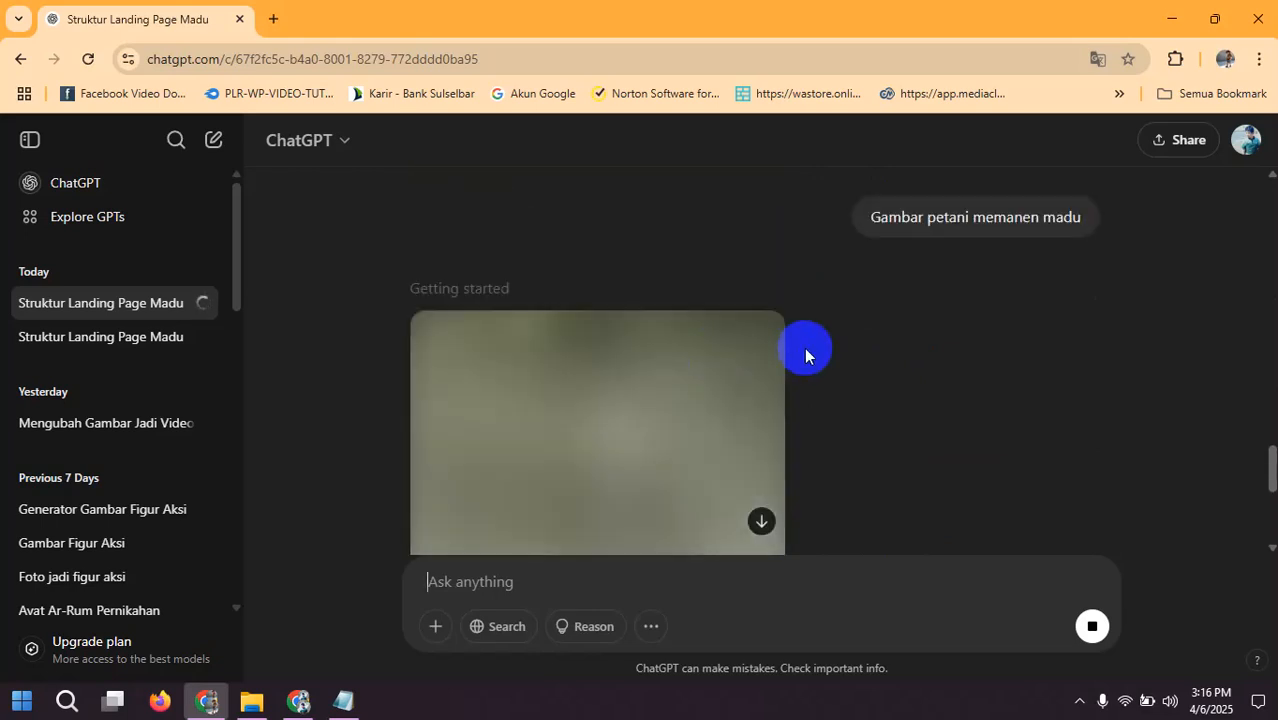
scroll(747, 358, down, 1)
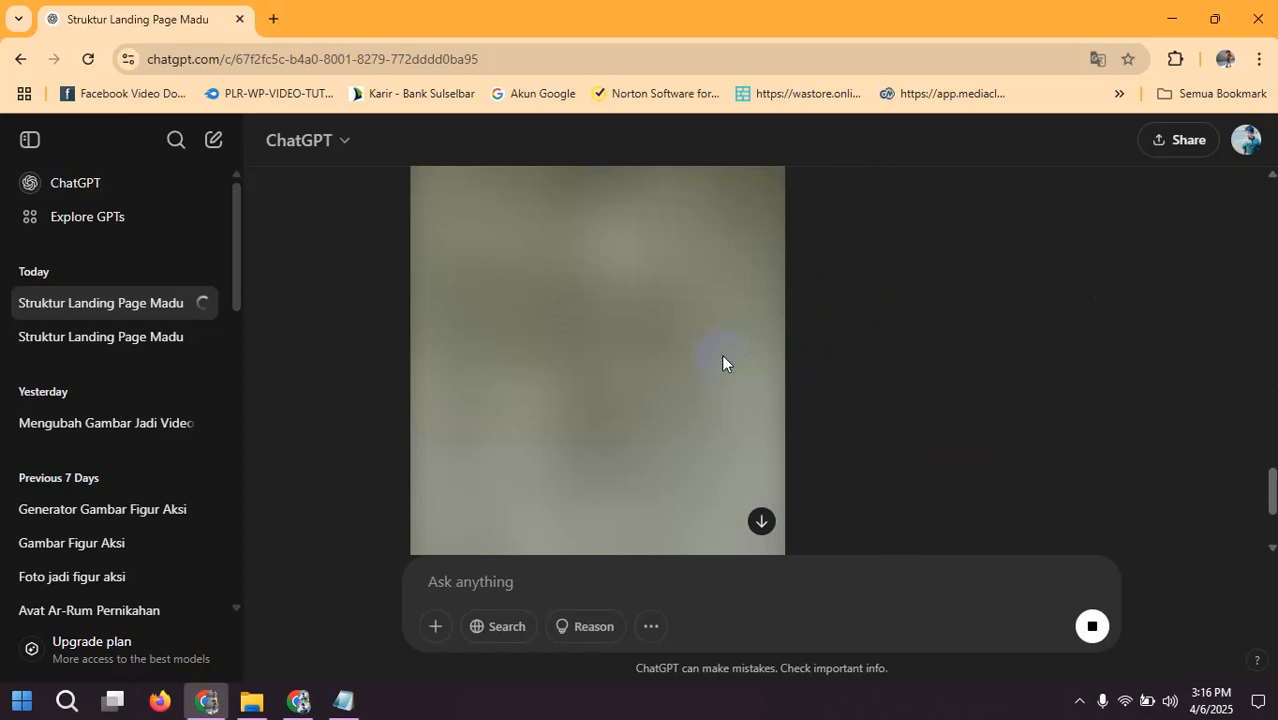
scroll(740, 336, up, 2)
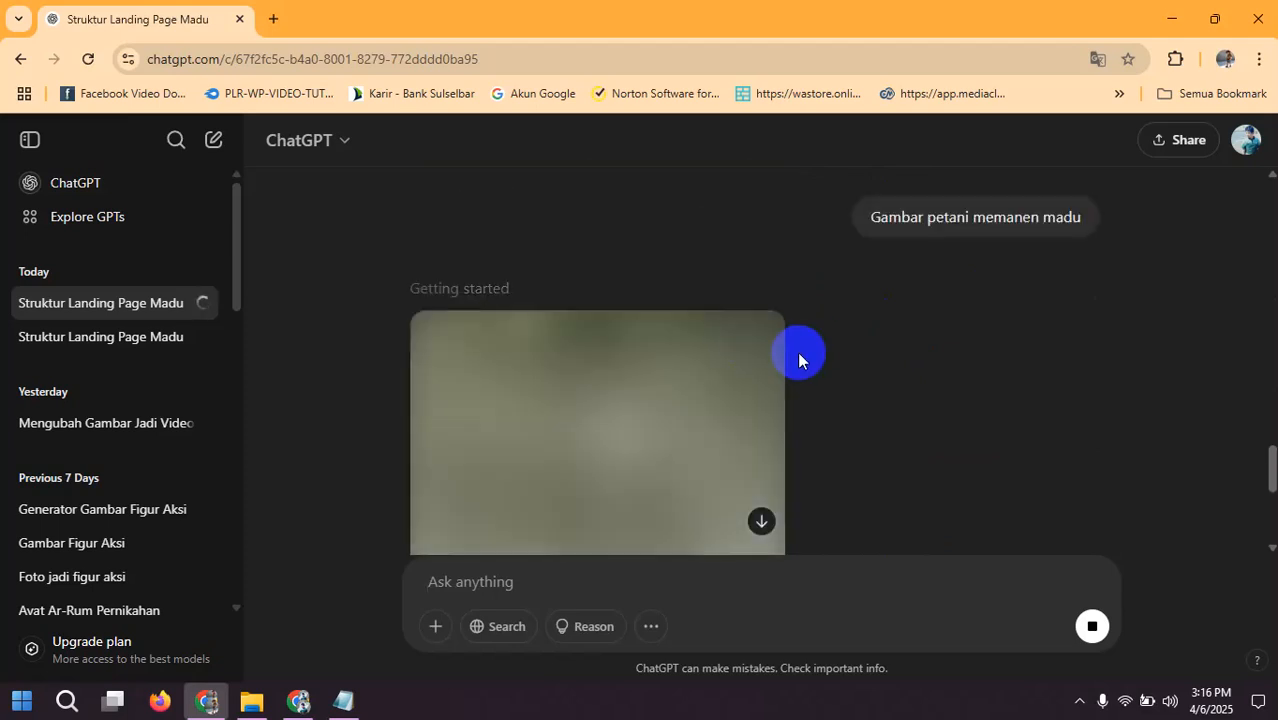
scroll(677, 362, down, 2)
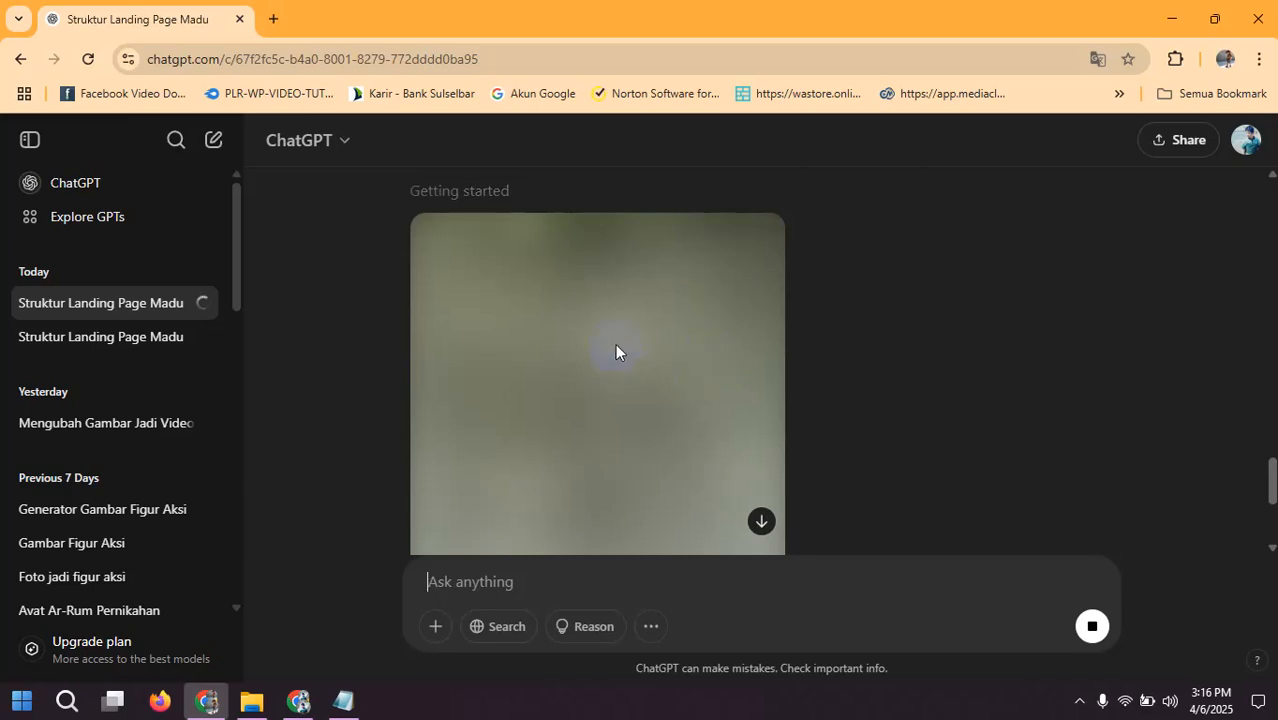
scroll(615, 345, up, 2)
scroll(614, 342, up, 2)
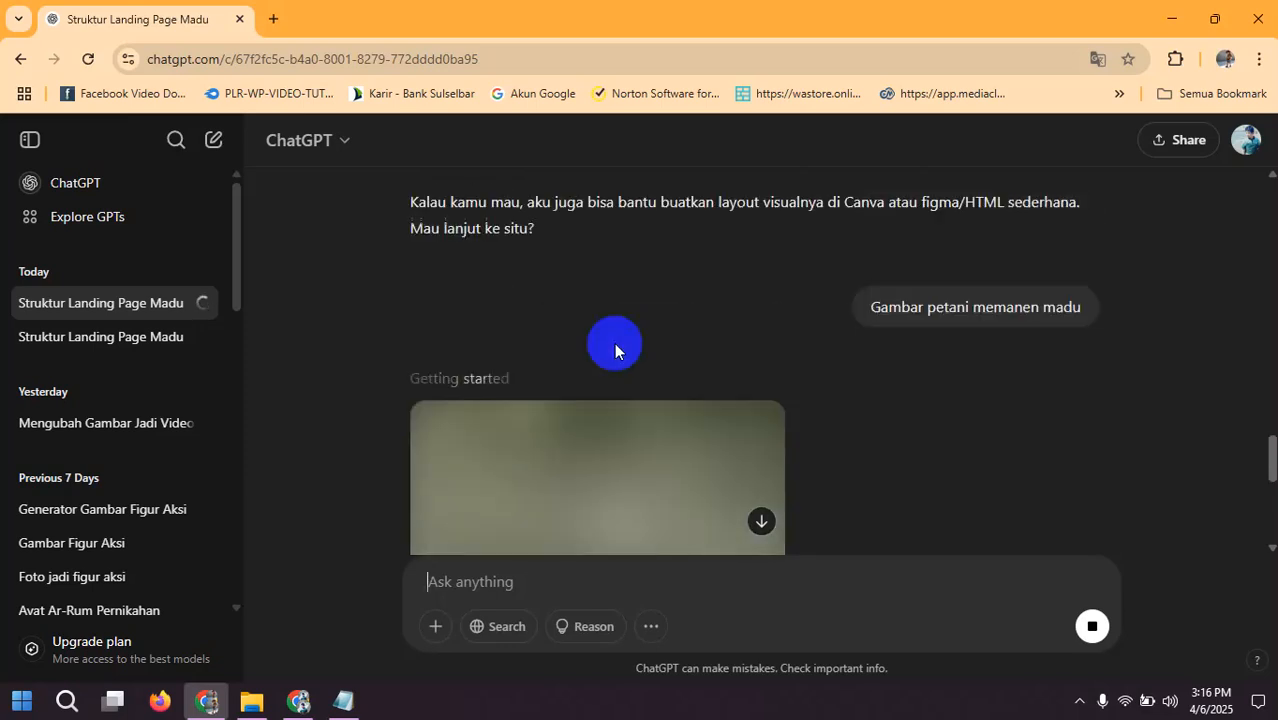
scroll(614, 342, down, 3)
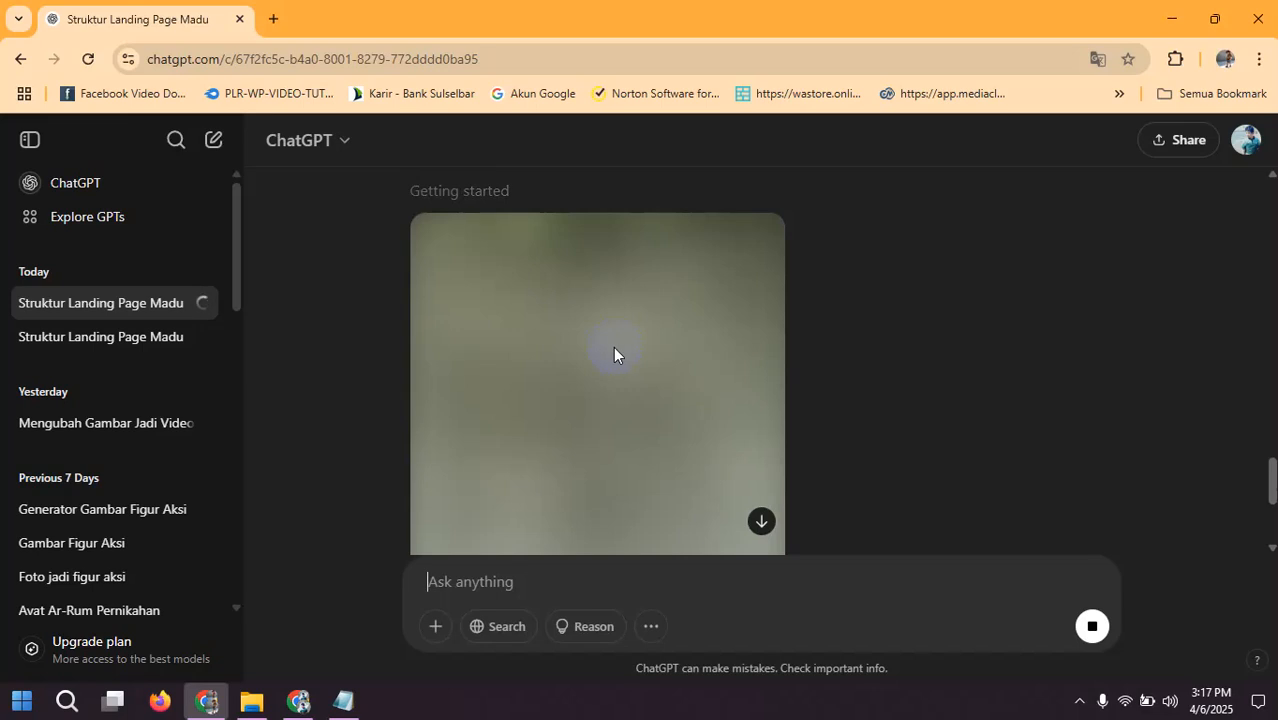
scroll(630, 361, down, 3)
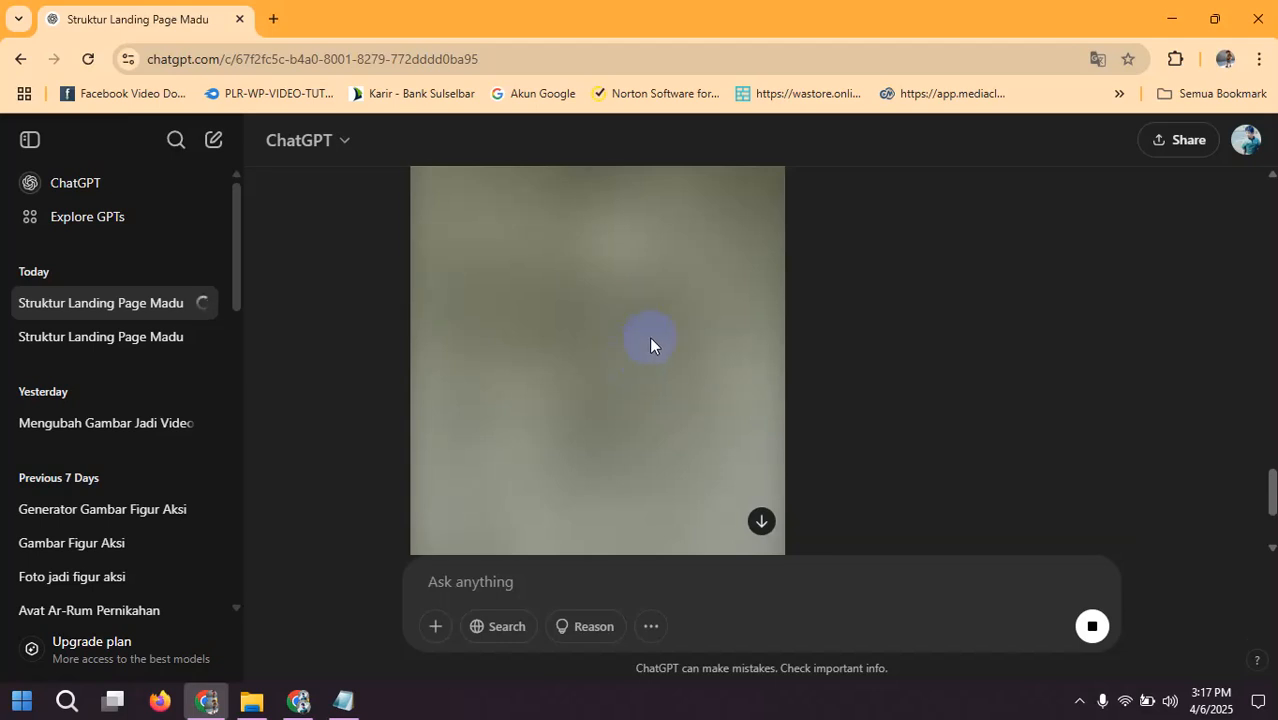
scroll(649, 340, down, 3)
scroll(652, 343, up, 2)
scroll(664, 335, up, 2)
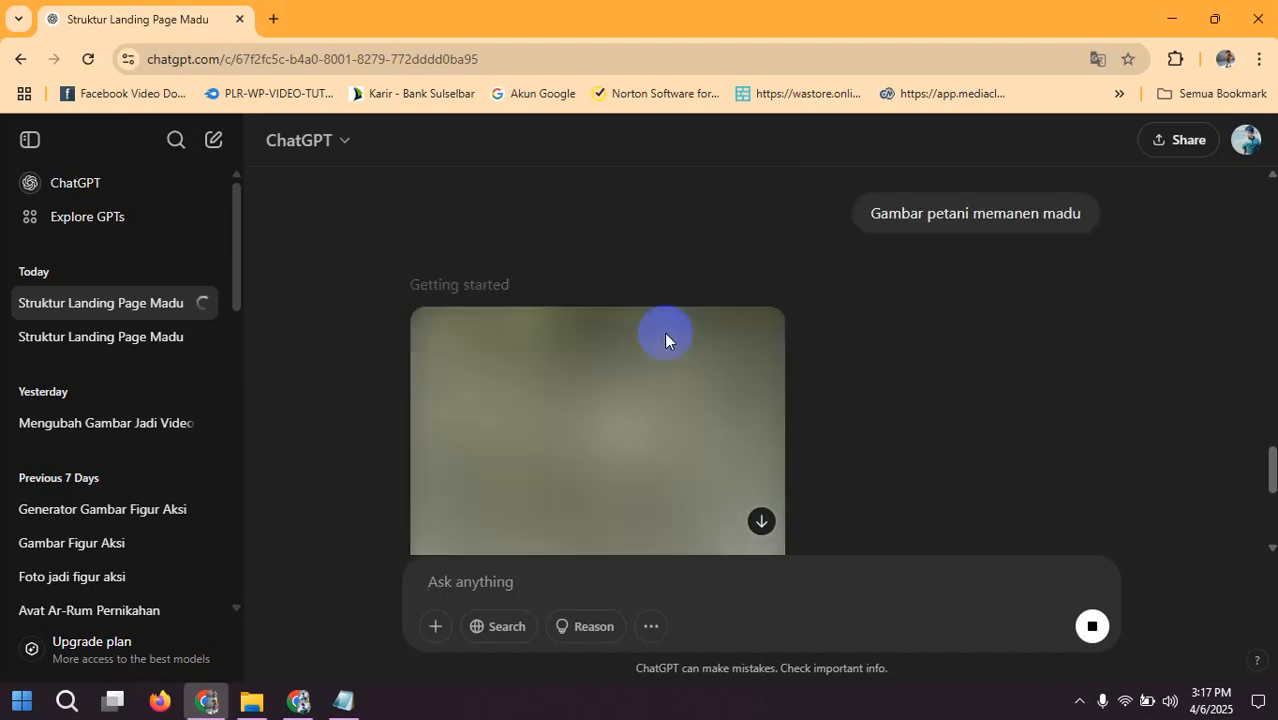
scroll(664, 333, down, 3)
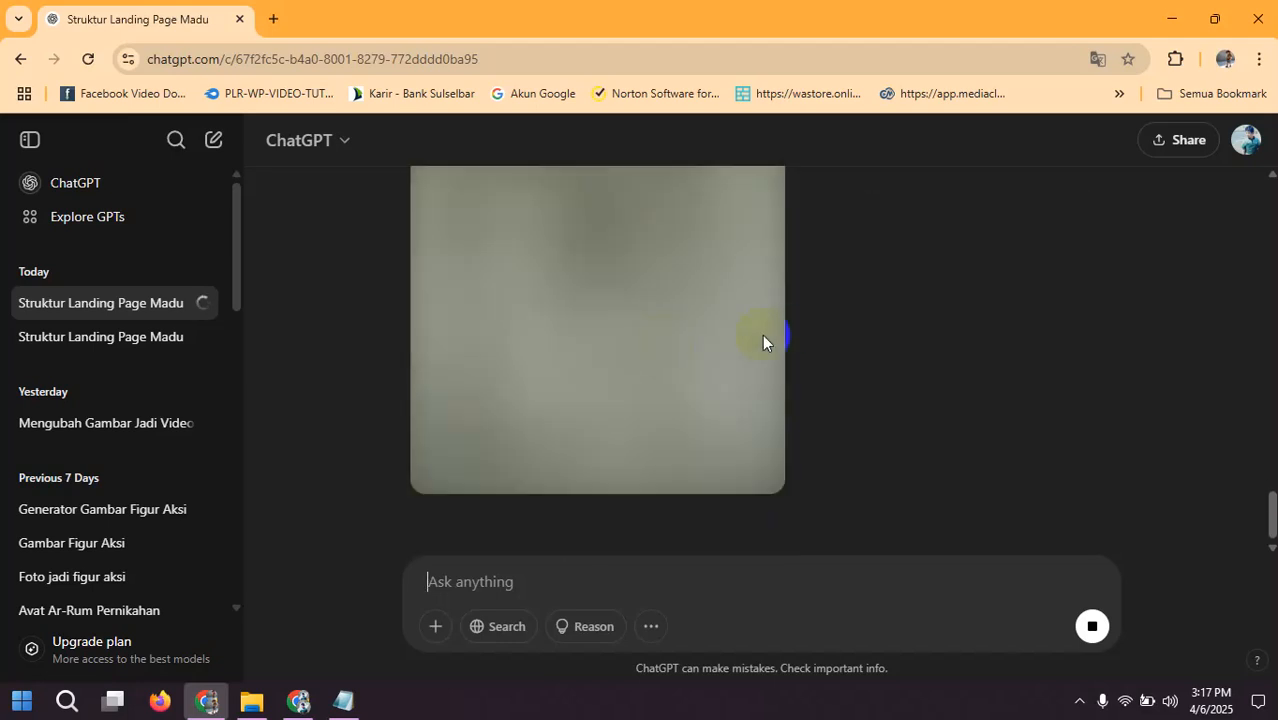
scroll(590, 362, up, 4)
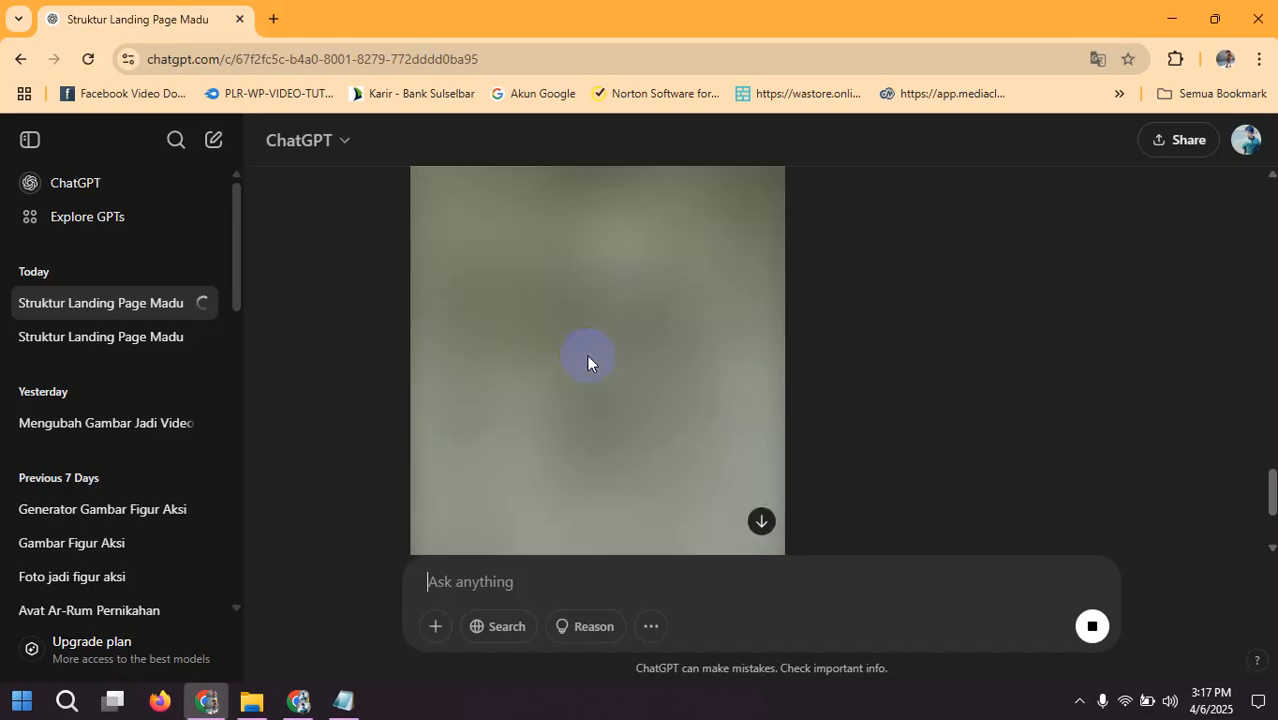
scroll(665, 362, down, 3)
scroll(665, 362, down, 3)
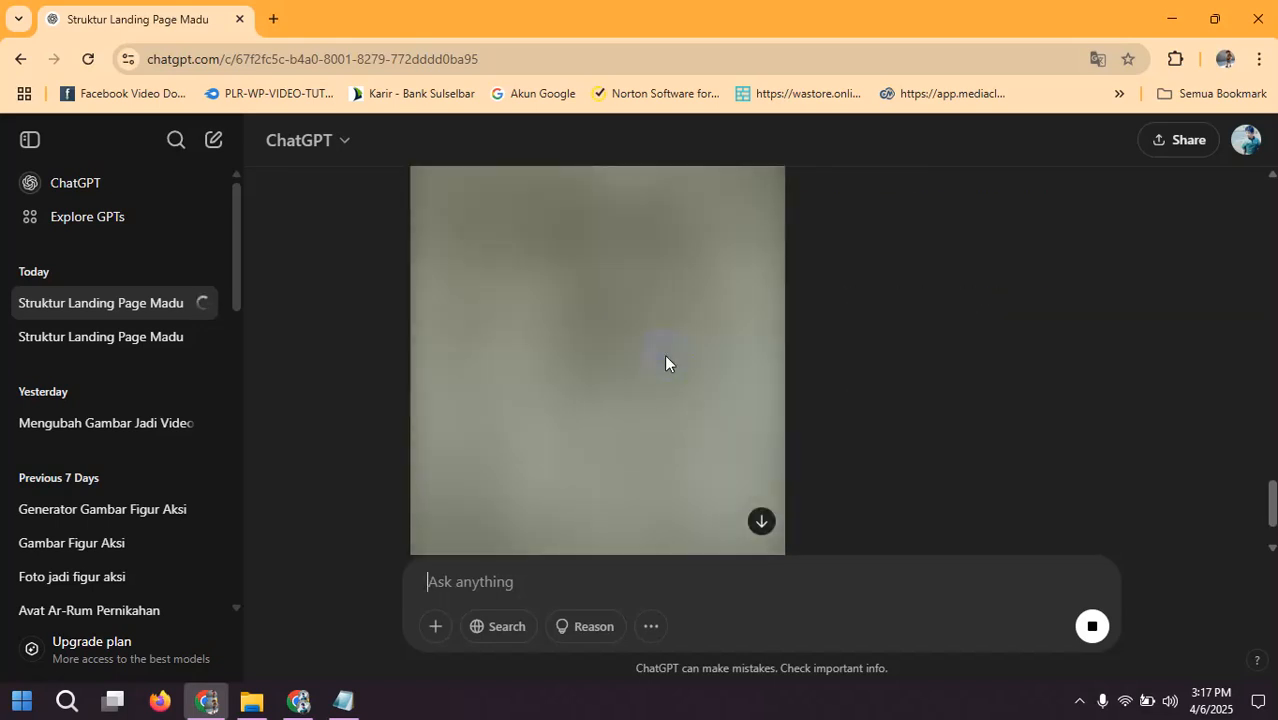
scroll(667, 360, up, 5)
scroll(595, 395, down, 5)
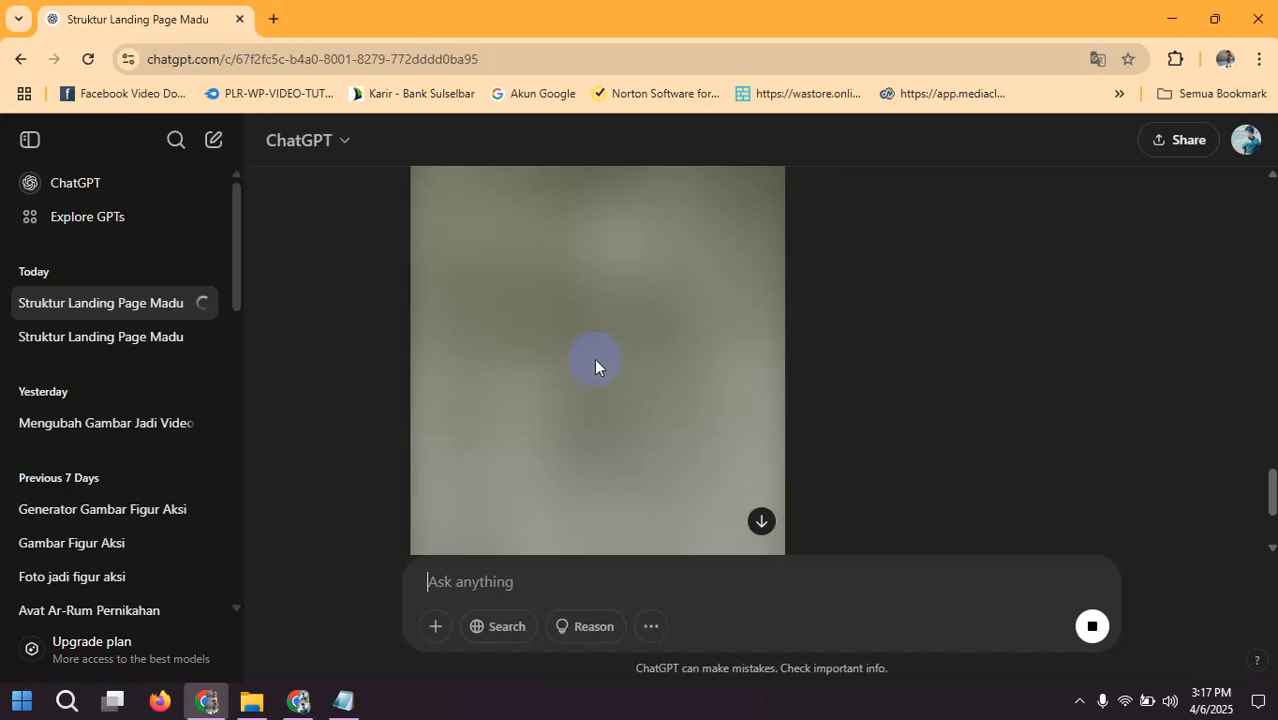
scroll(595, 362, up, 3)
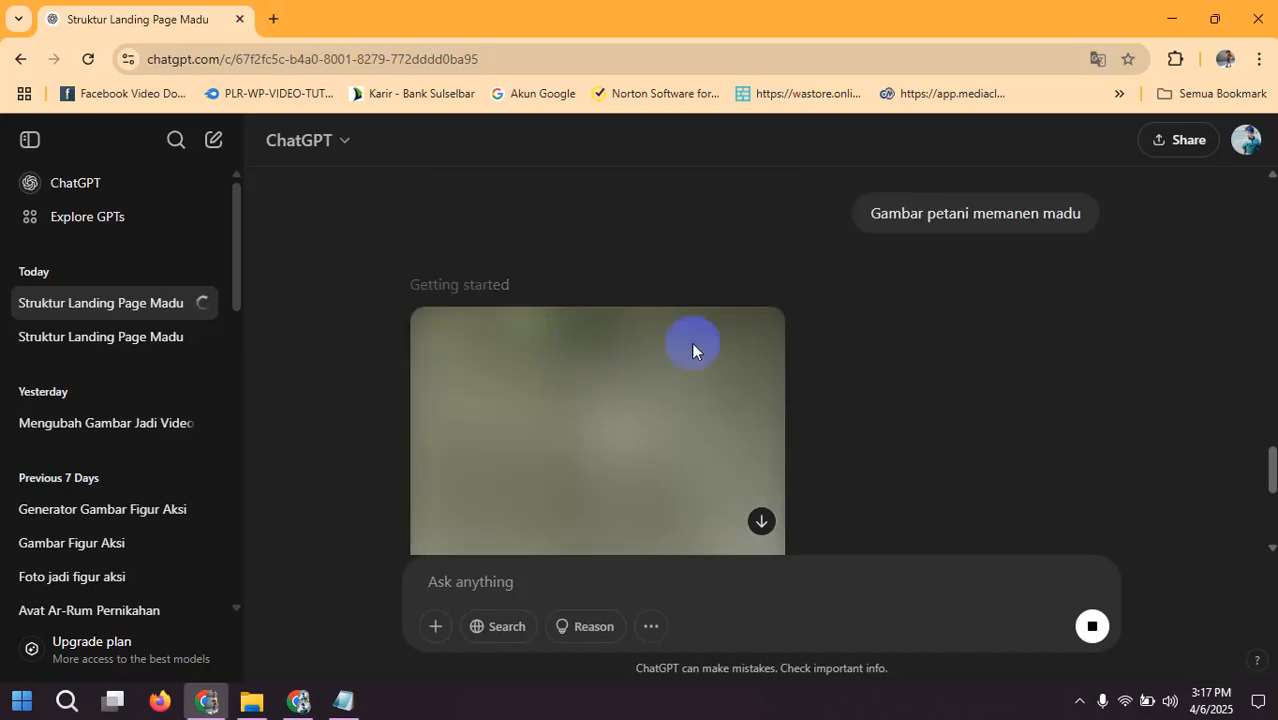
scroll(564, 358, down, 3)
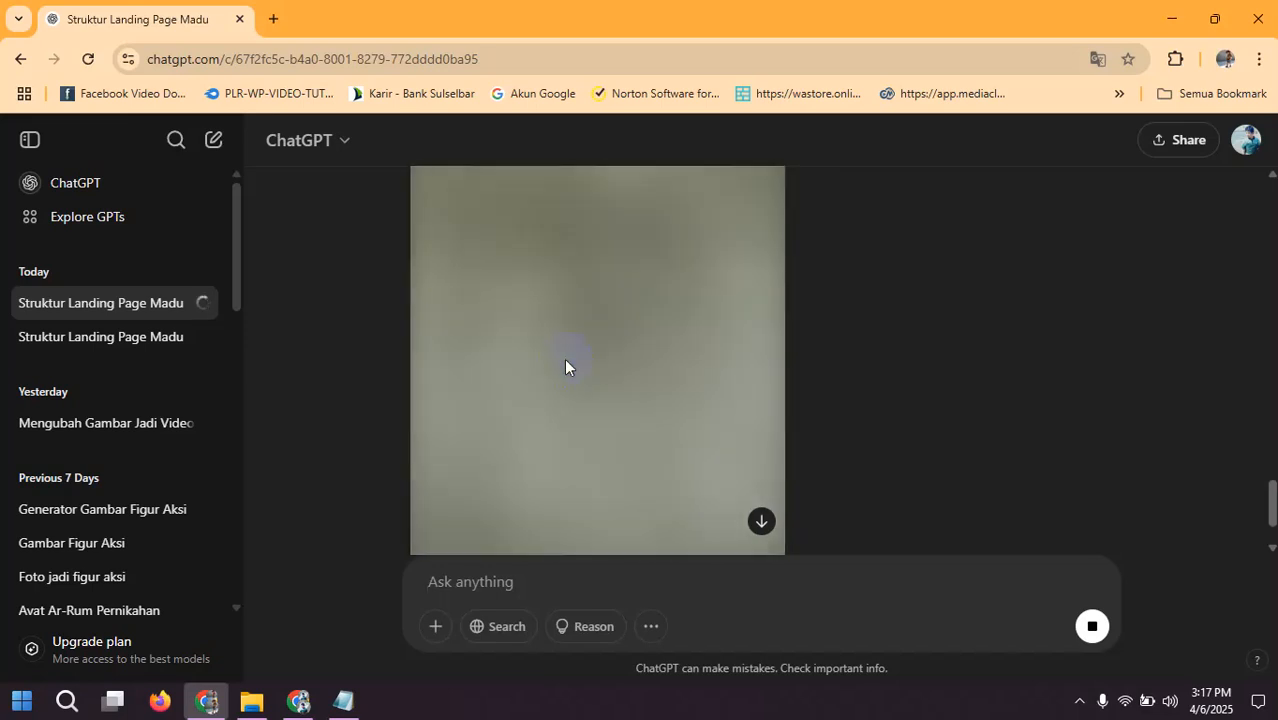
scroll(584, 347, up, 15)
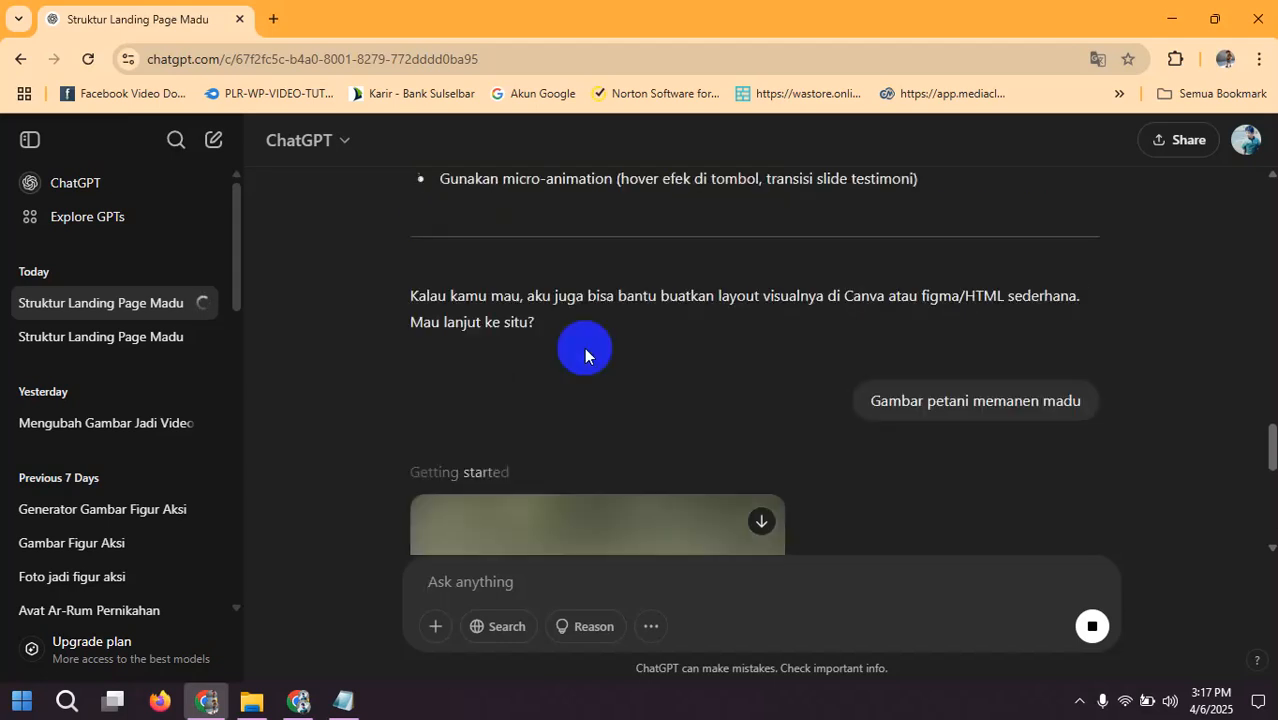
Step: Review the original prompt and the Interest section's image list, and check the progress of the farmer image being generated
scroll(584, 347, up, 15)
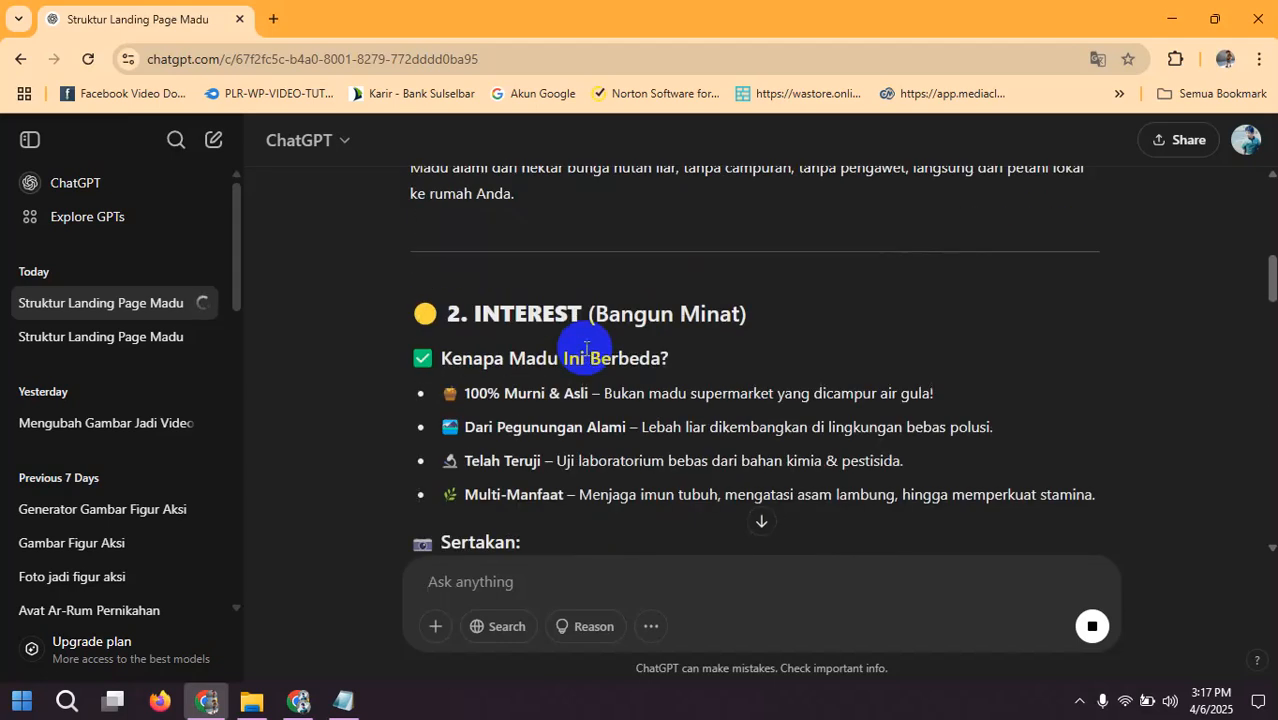
scroll(750, 300, up, 1)
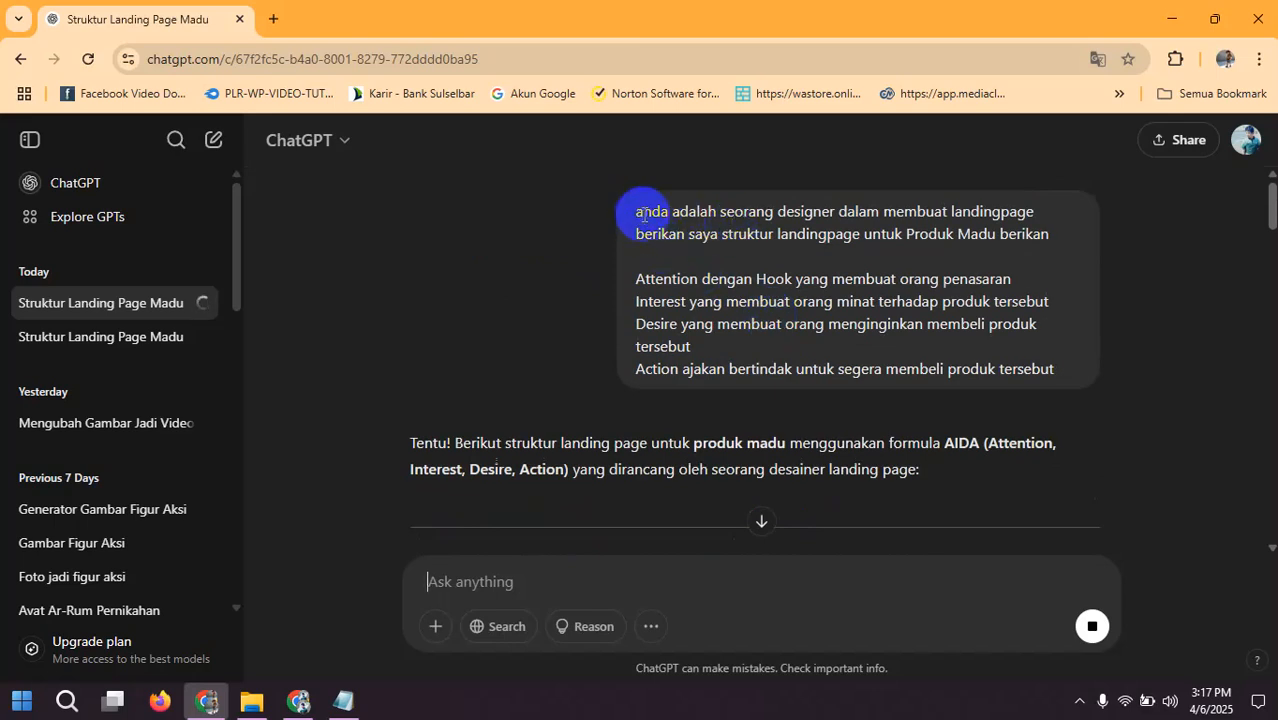
scroll(872, 300, down, 10)
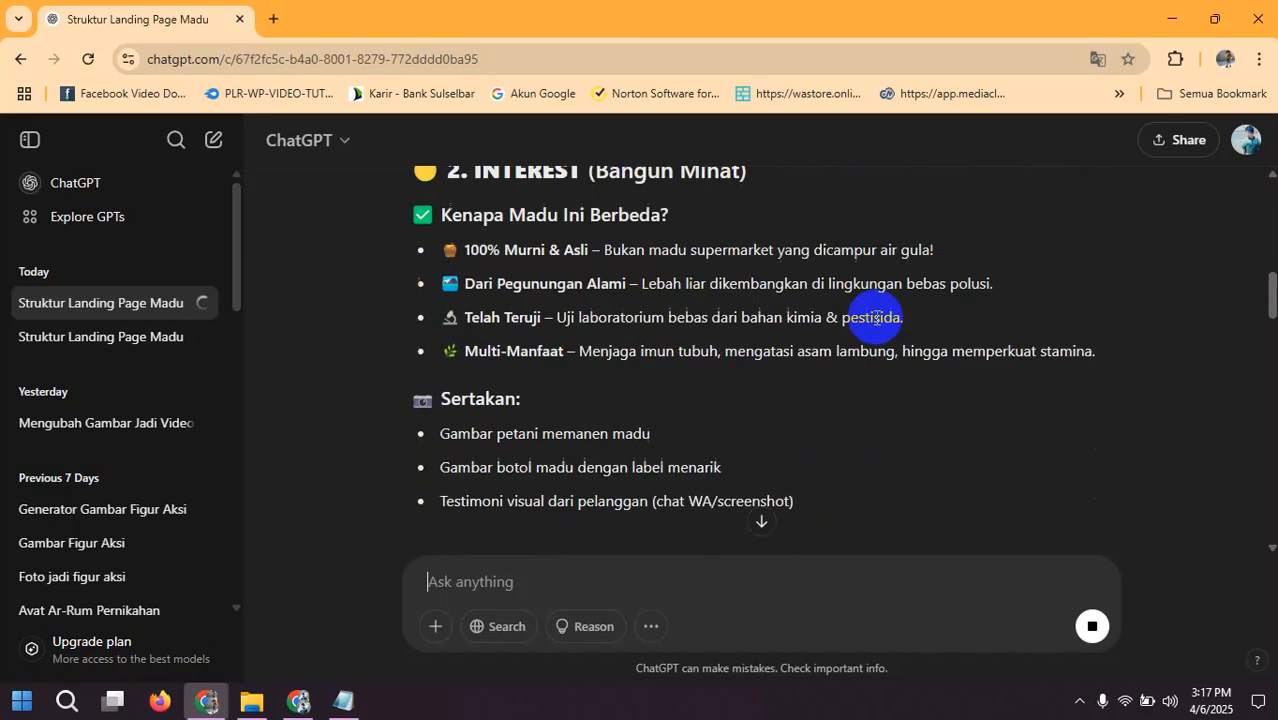
scroll(876, 318, down, 20)
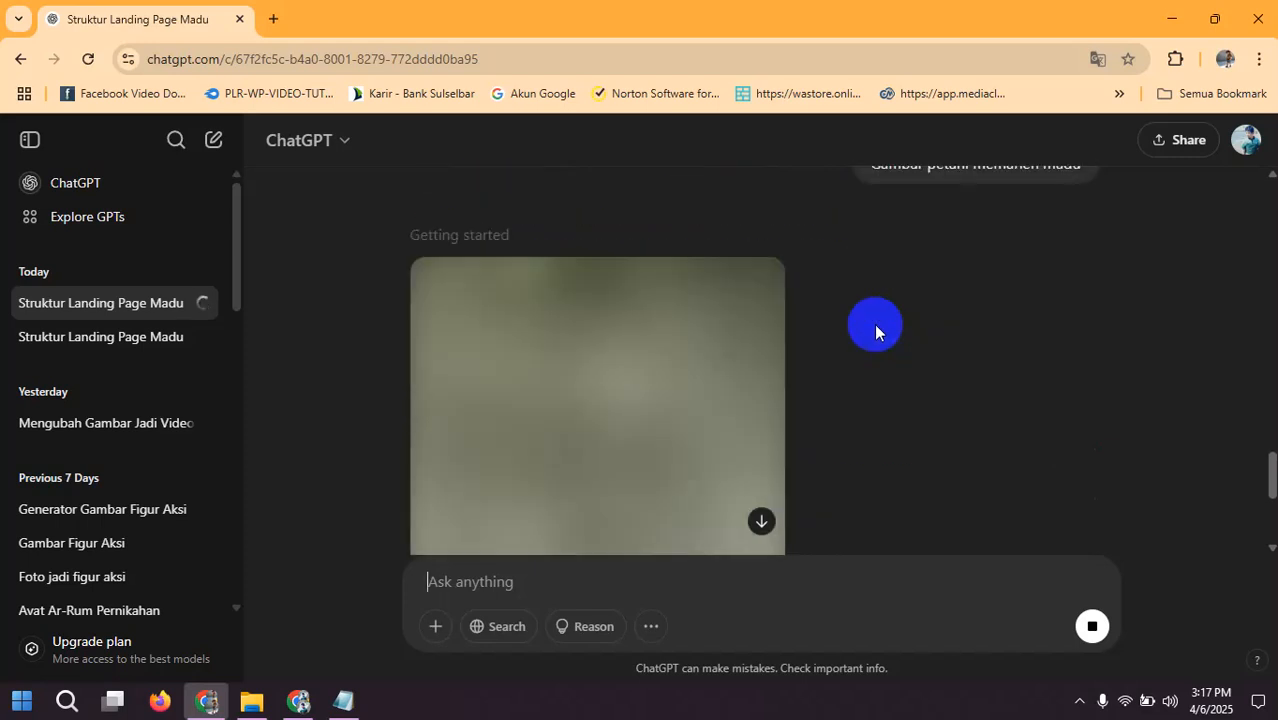
scroll(874, 323, up, 3)
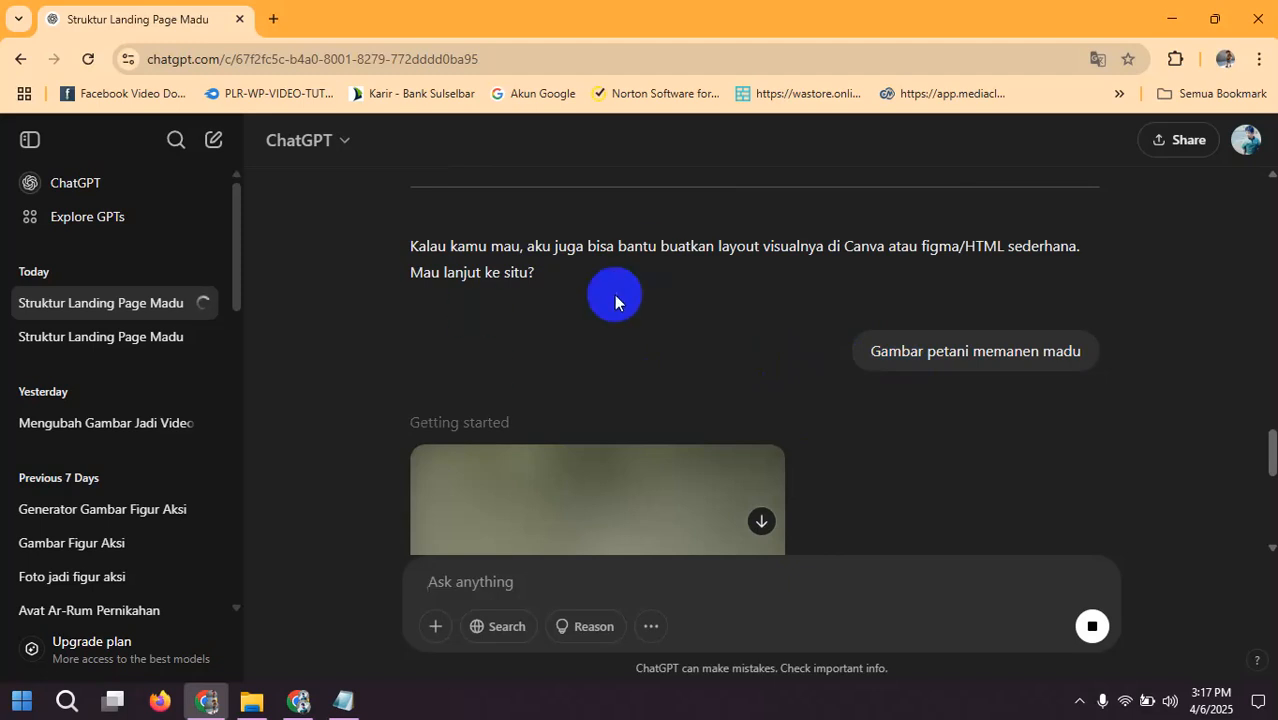
Step: Go back through the structure to the Attention section and highlight its two-line headline text
scroll(489, 340, up, 15)
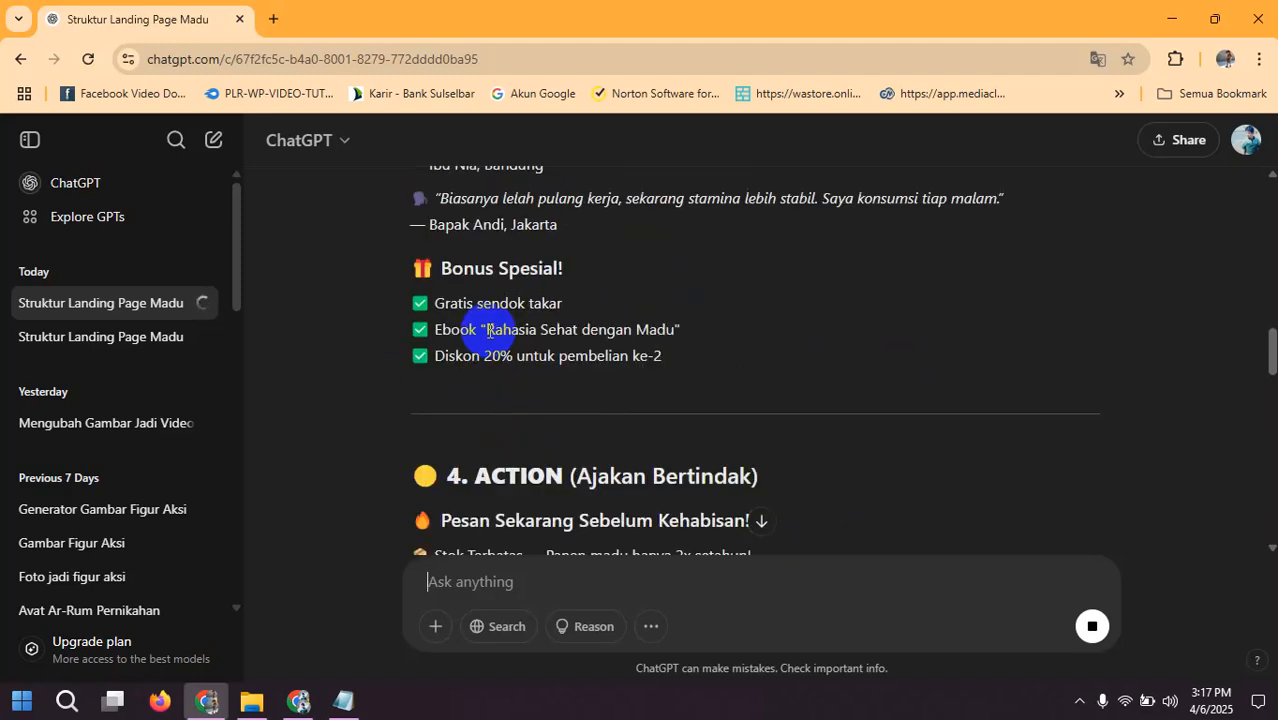
scroll(487, 335, up, 3)
scroll(460, 315, up, 5)
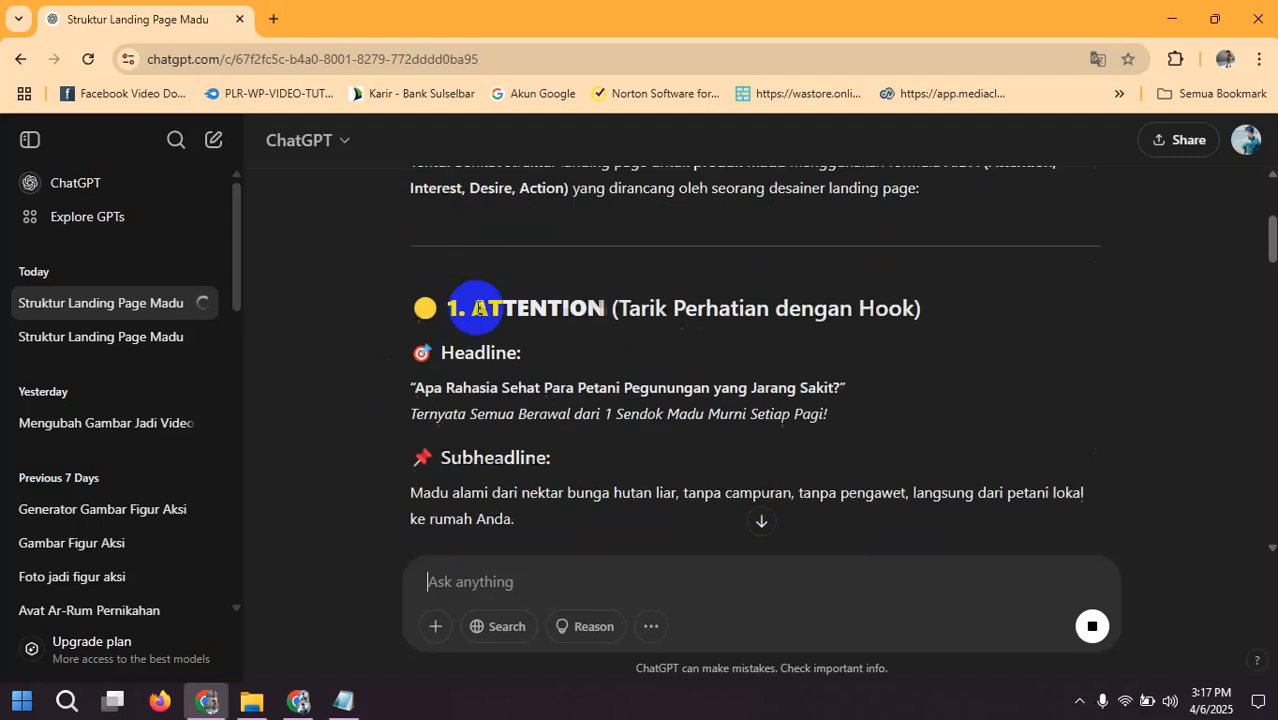
scroll(471, 305, down, 3)
scroll(420, 305, up, 3)
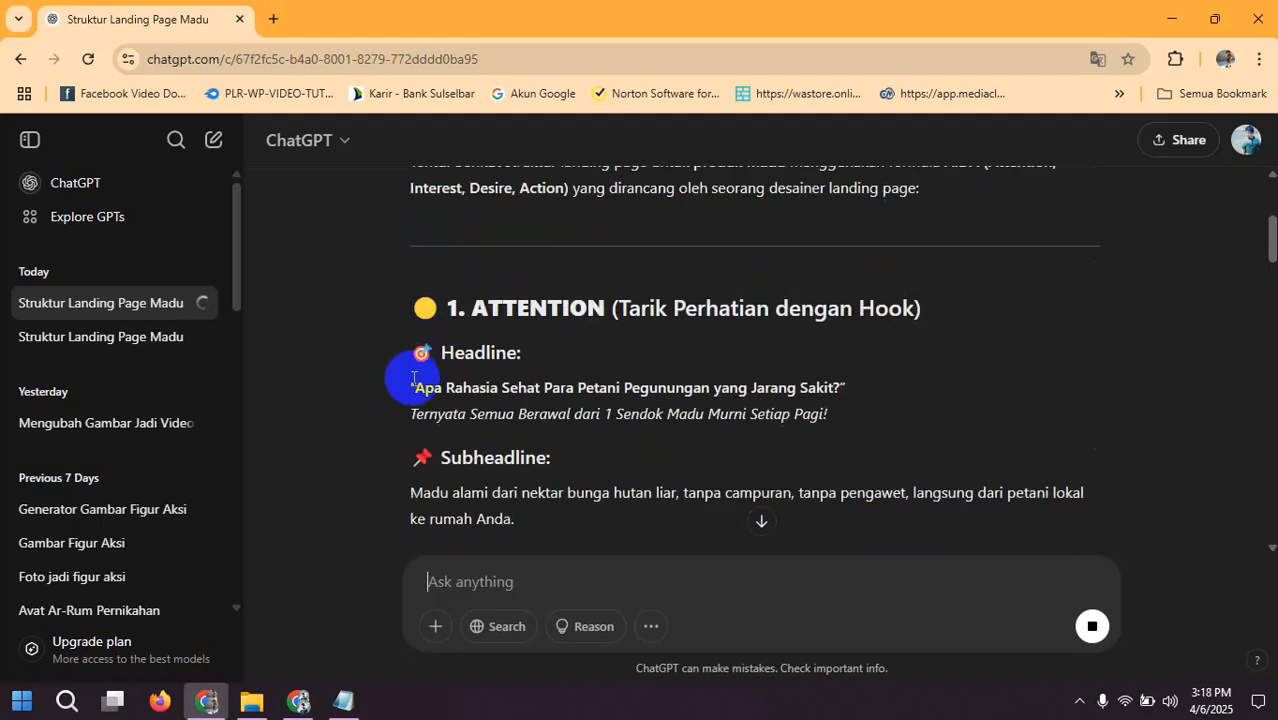
drag(412, 384, 812, 413)
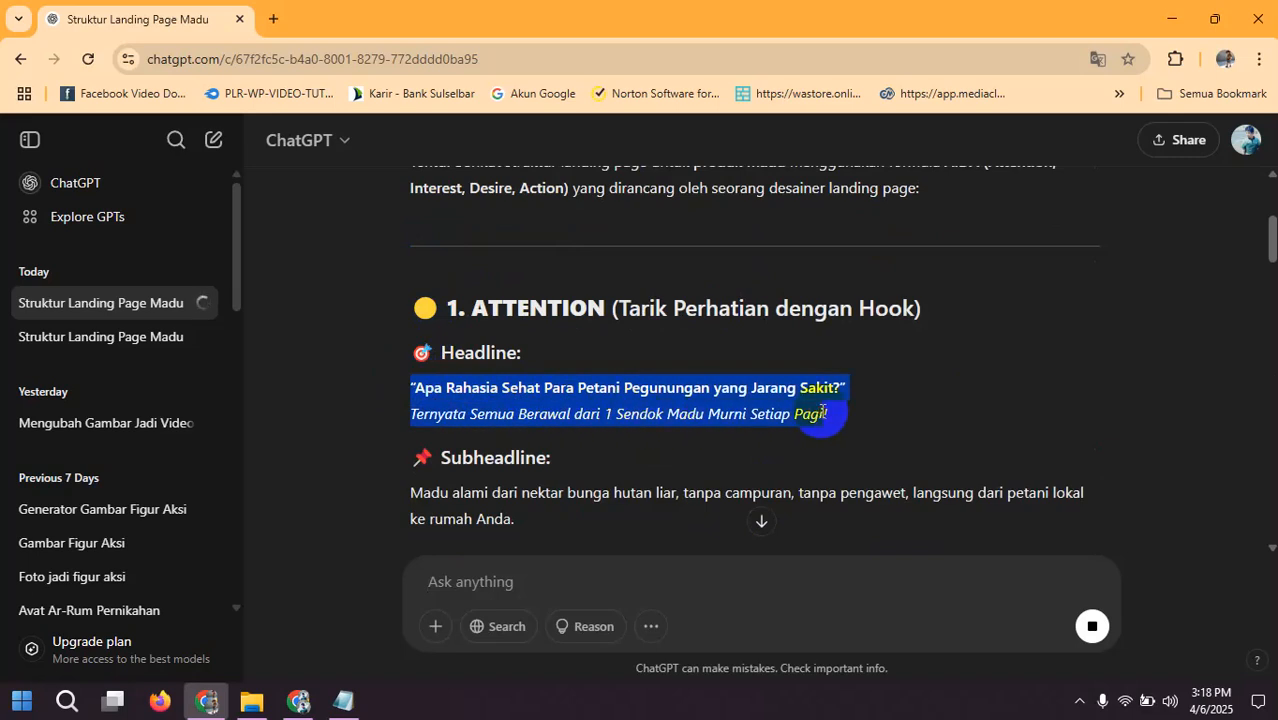
scroll(422, 533, down, 2)
Step: Switch to Notepad, close "Promt Membuat Landingpage.txt" with its changes saved, and start a blank note
click(343, 700)
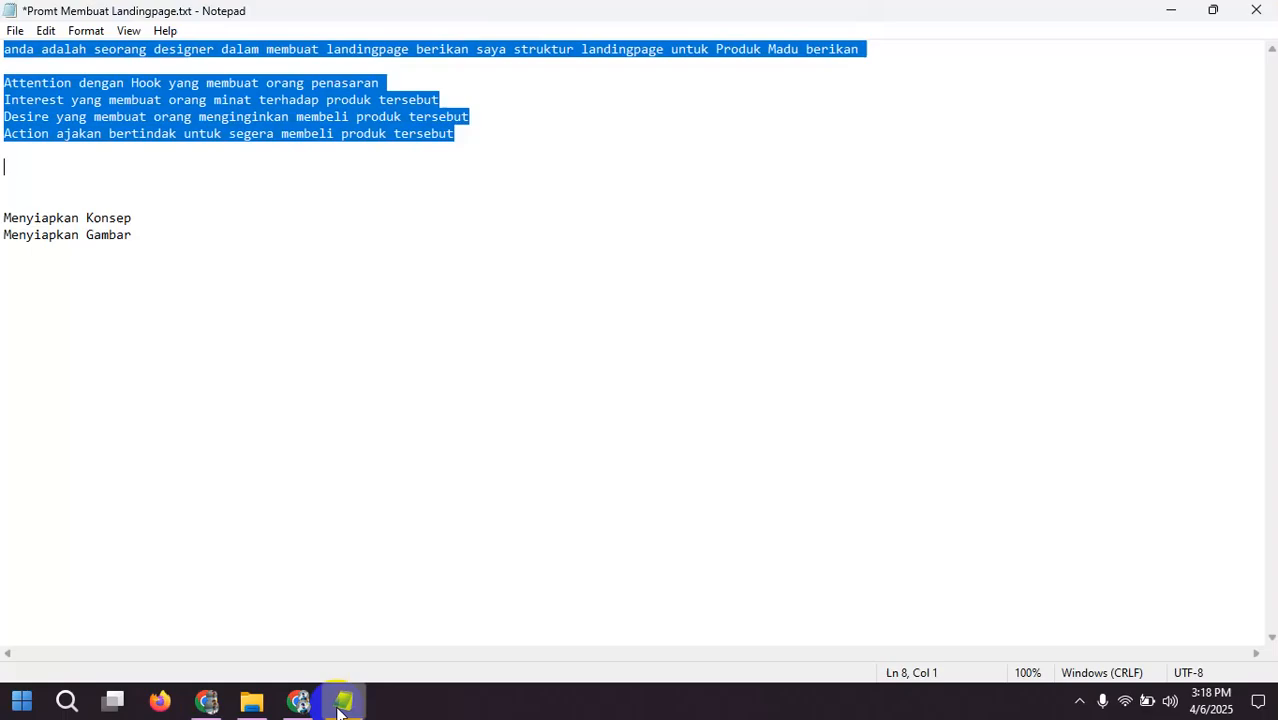
key(alt+F4)
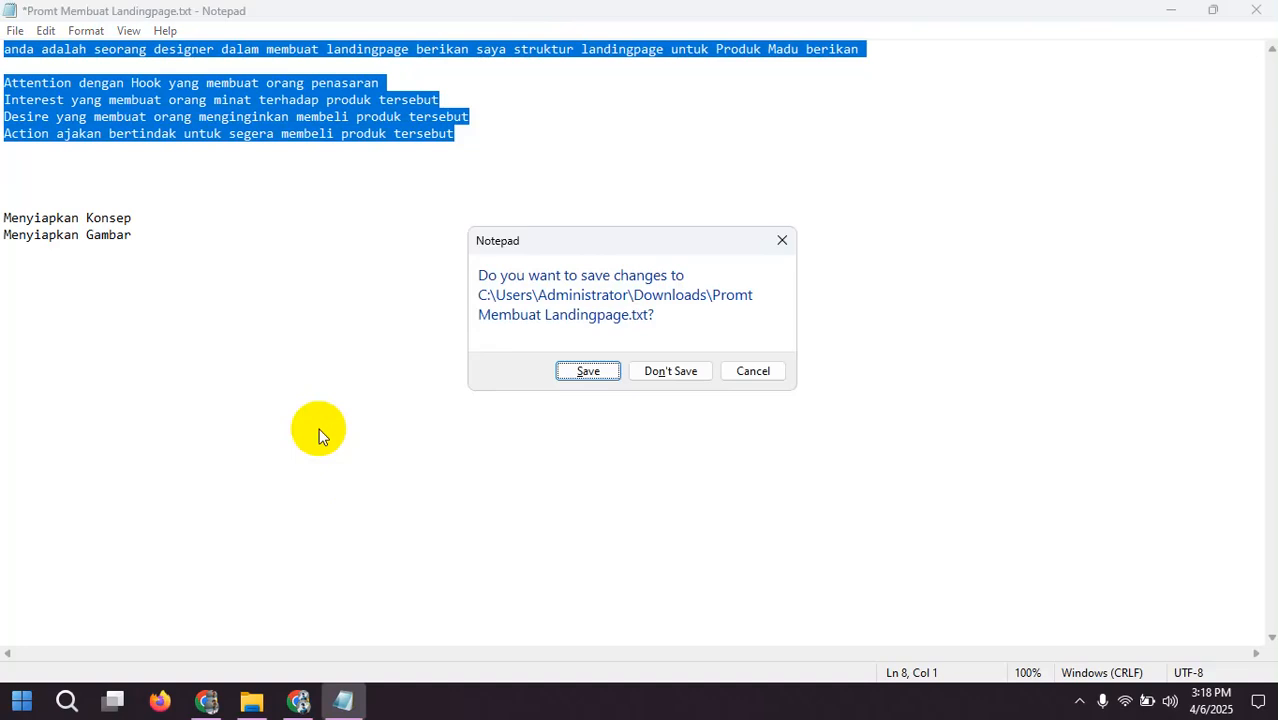
click(585, 371)
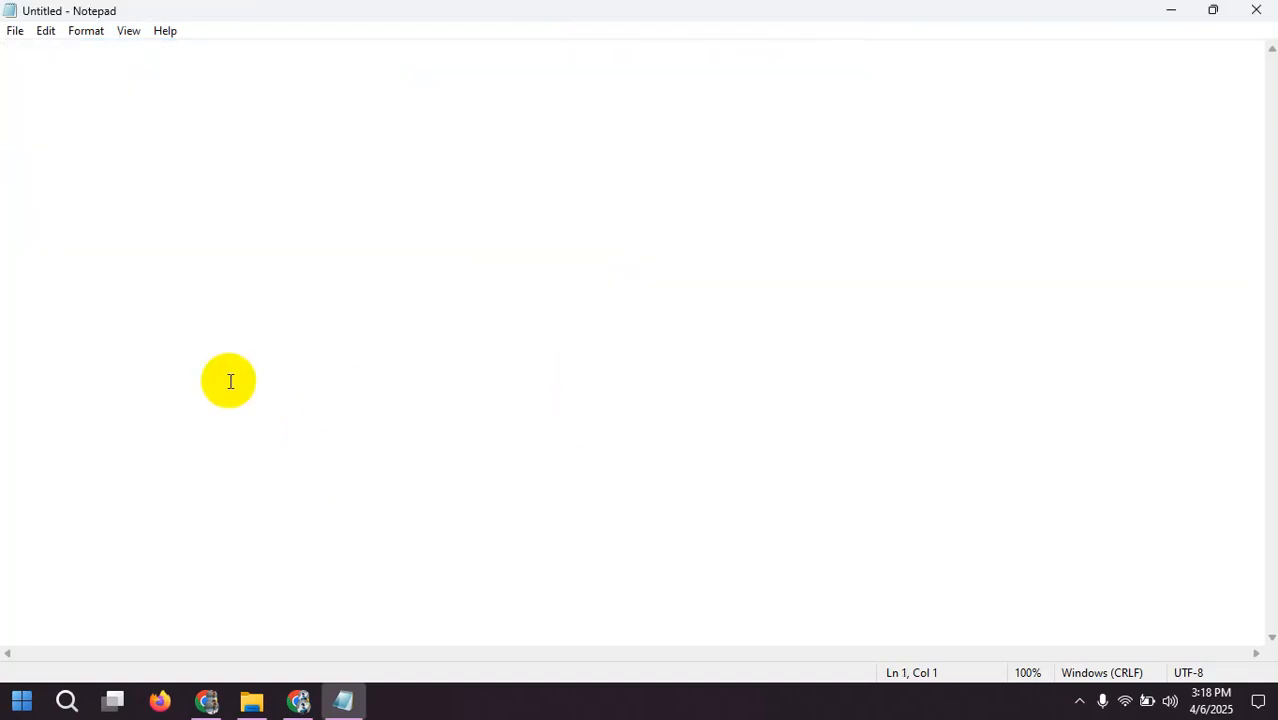
Step: Put "Gambar petani memanen madu" in the blank note and add the Attention section's subheadline copied from ChatGPT two lines below
text(Gambar petani memanen madu)
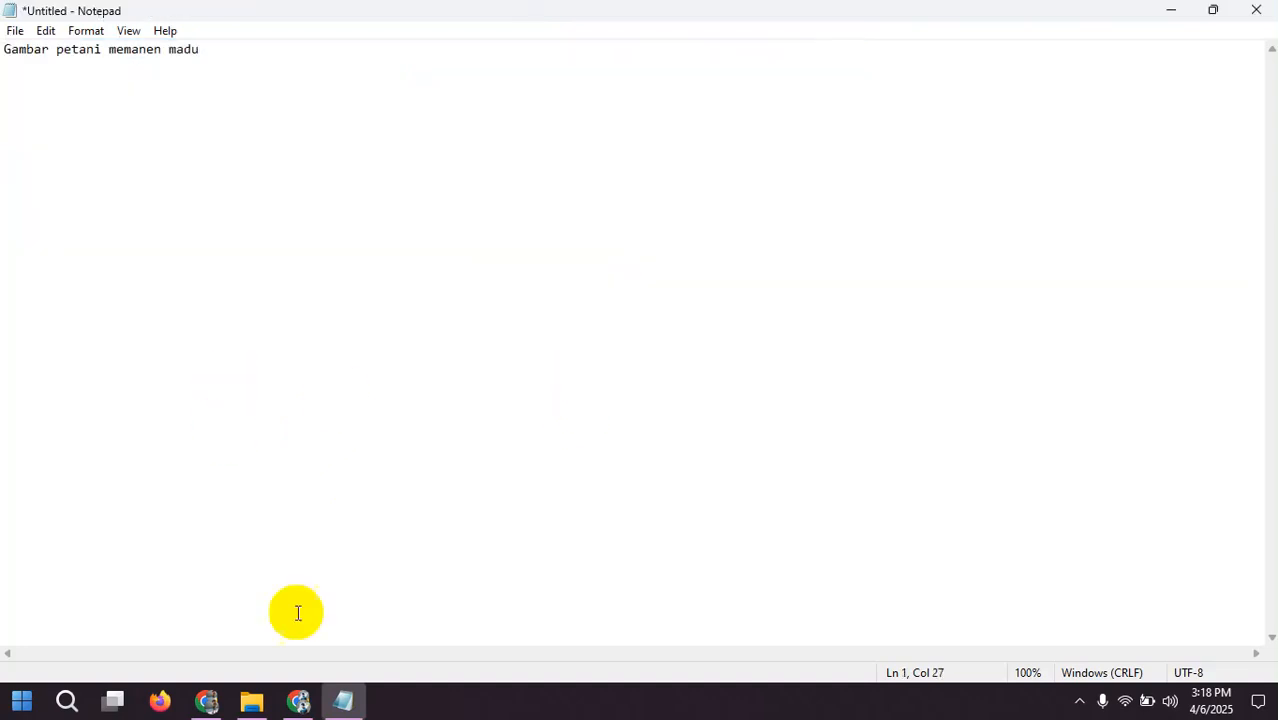
click(206, 702)
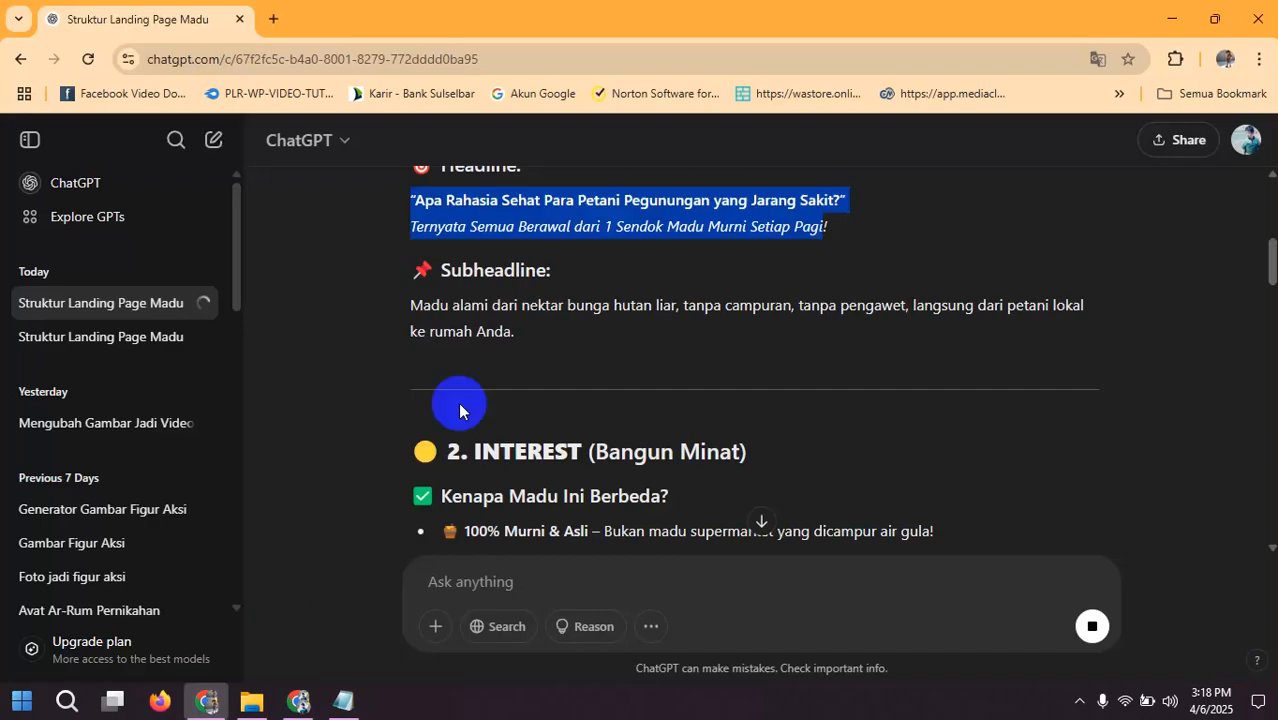
scroll(479, 385, up, 3)
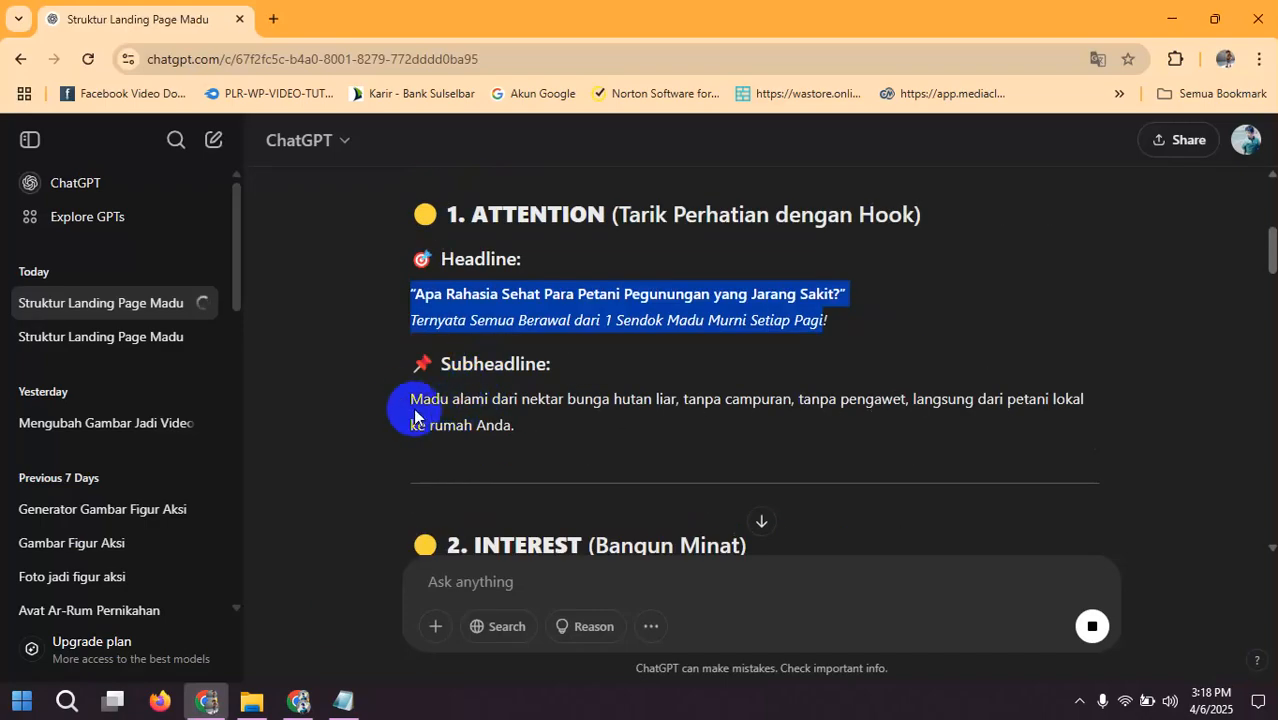
drag(405, 399, 510, 432)
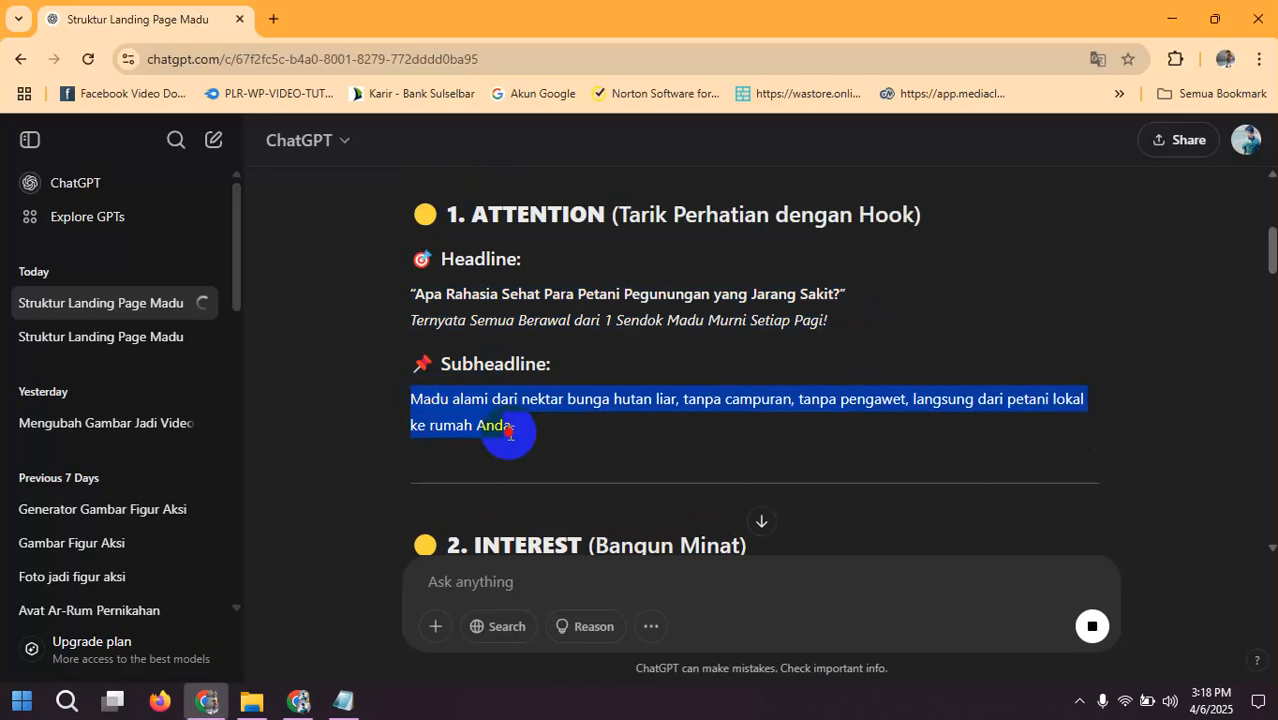
right_click(514, 427)
click(479, 449)
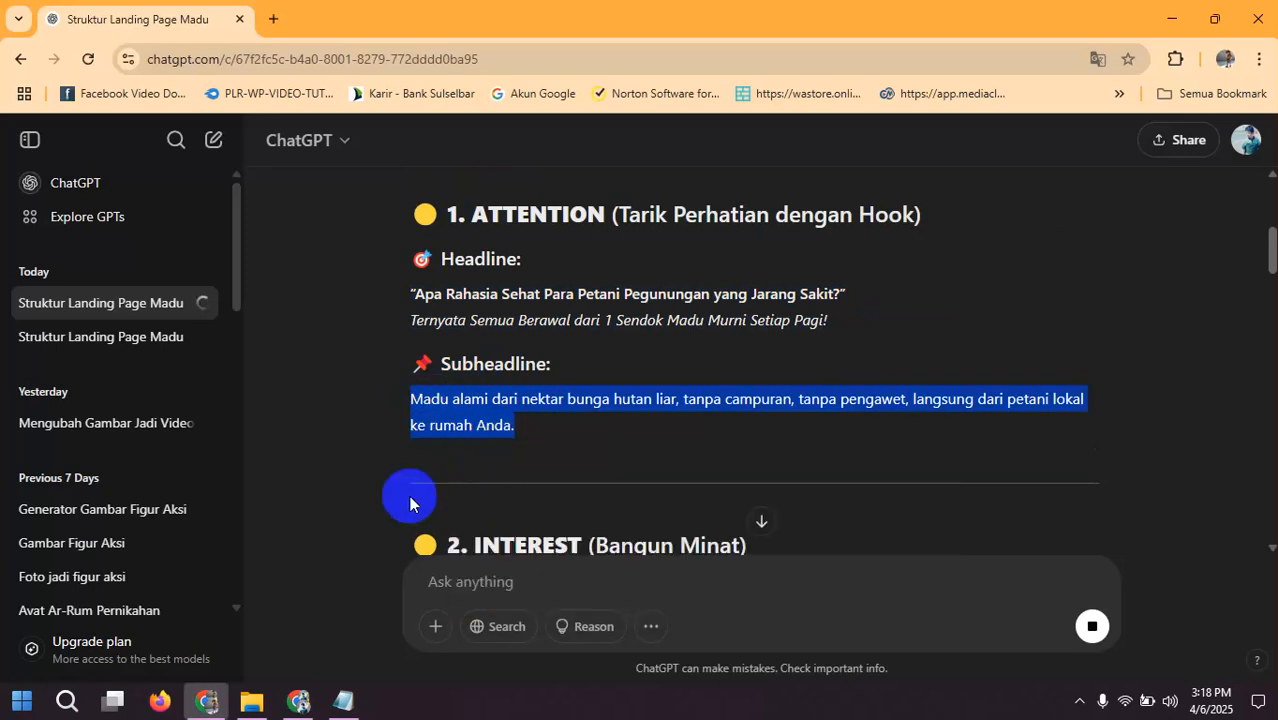
click(340, 703)
key(Return)
key(Return)
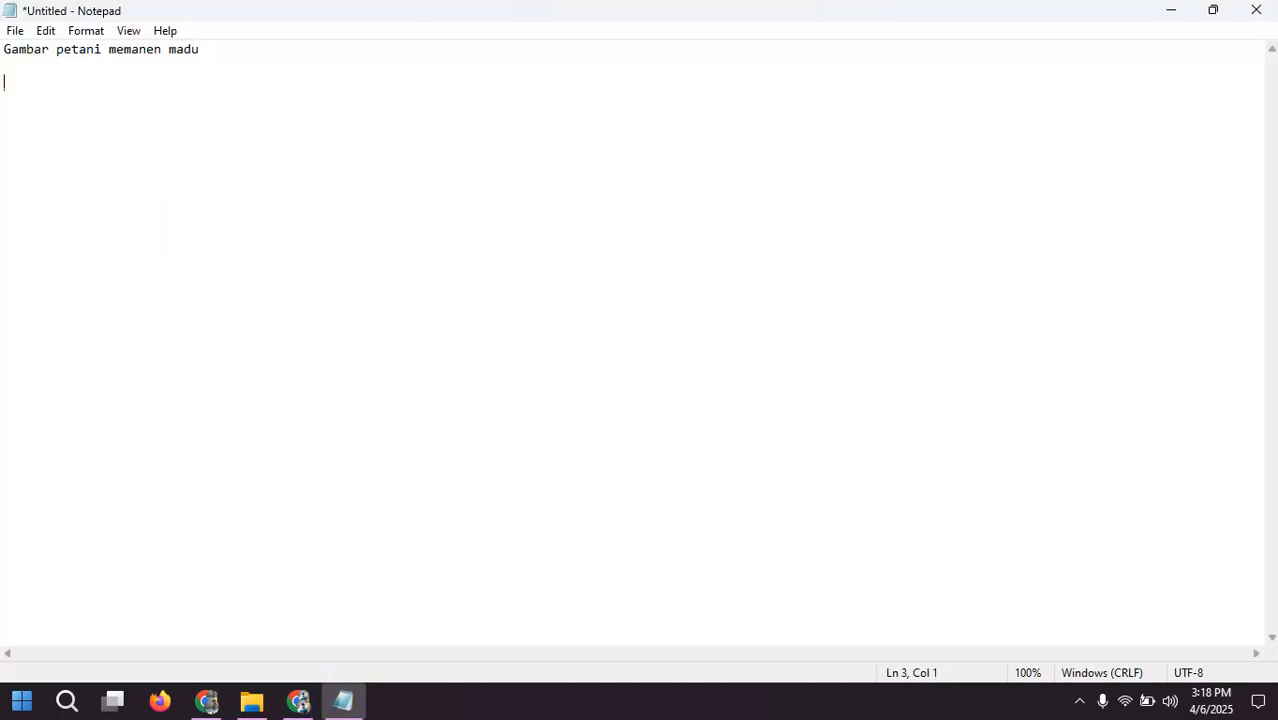
key(ctrl+v)
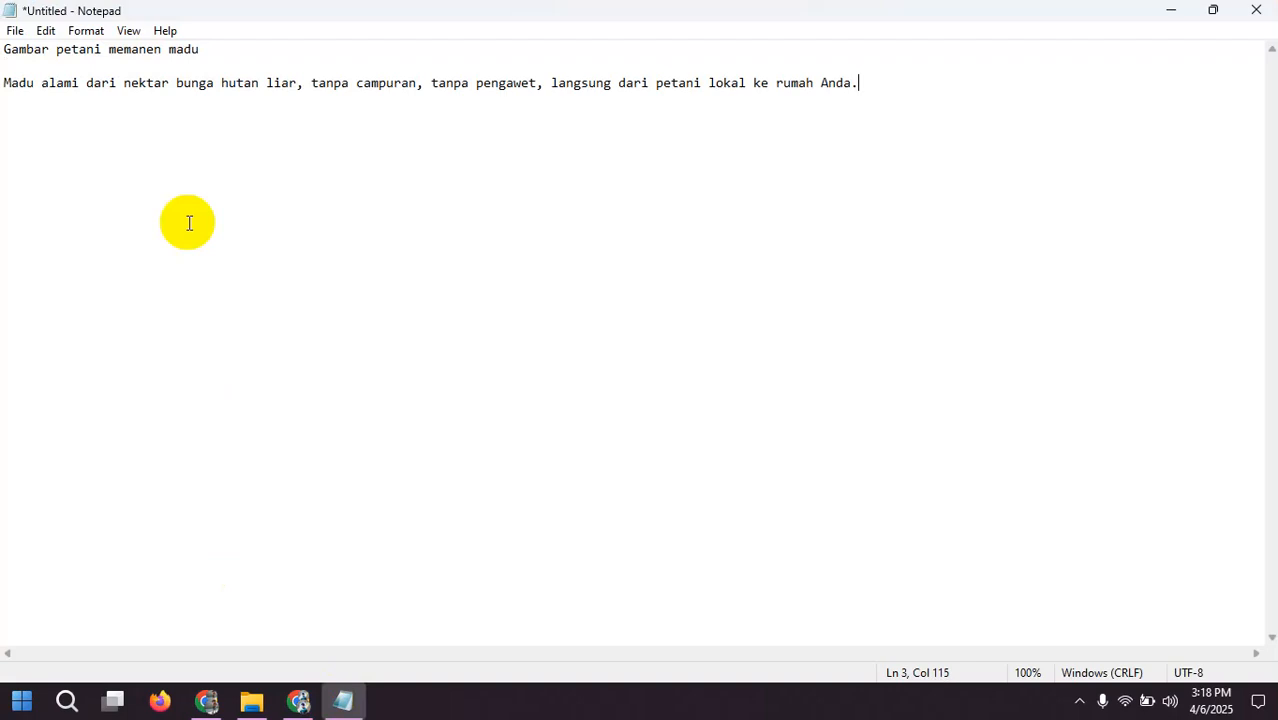
Step: Return to ChatGPT and review the Attention, Interest, Desire and Action sections of the structure in turn
click(210, 703)
scroll(493, 396, down, 2)
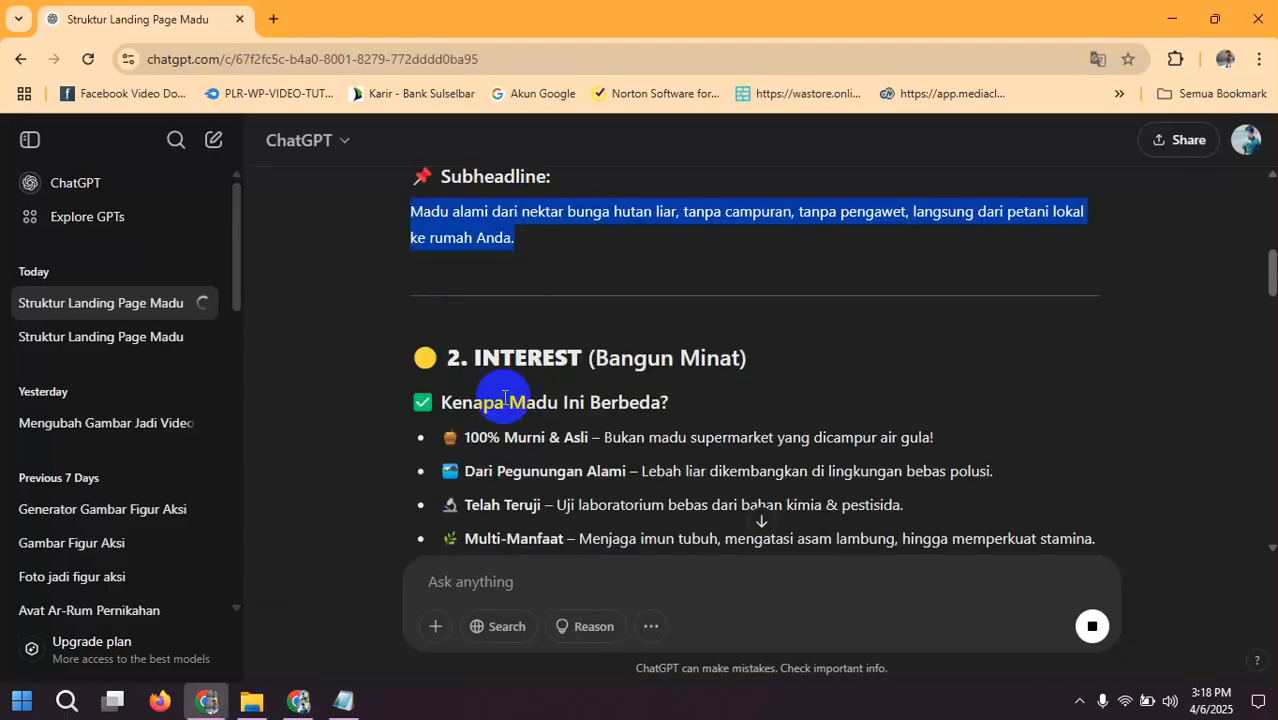
scroll(500, 402, up, 1)
scroll(499, 349, down, 3)
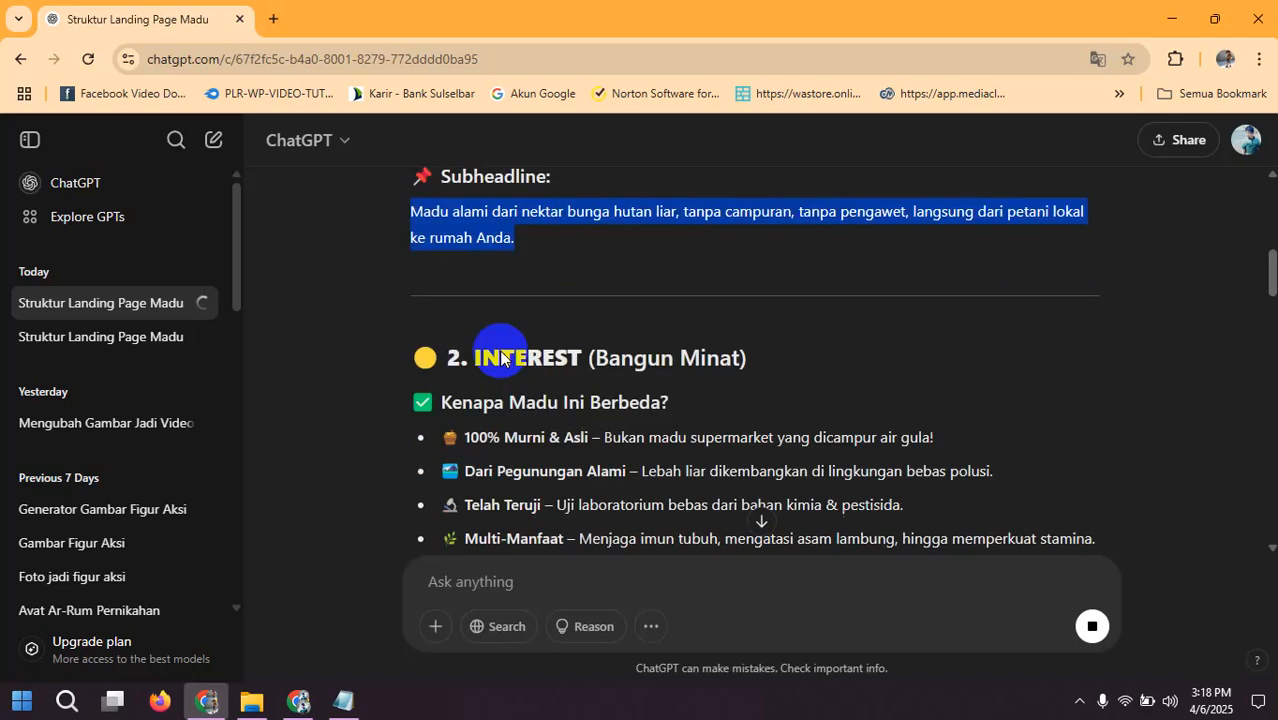
scroll(536, 316, up, 5)
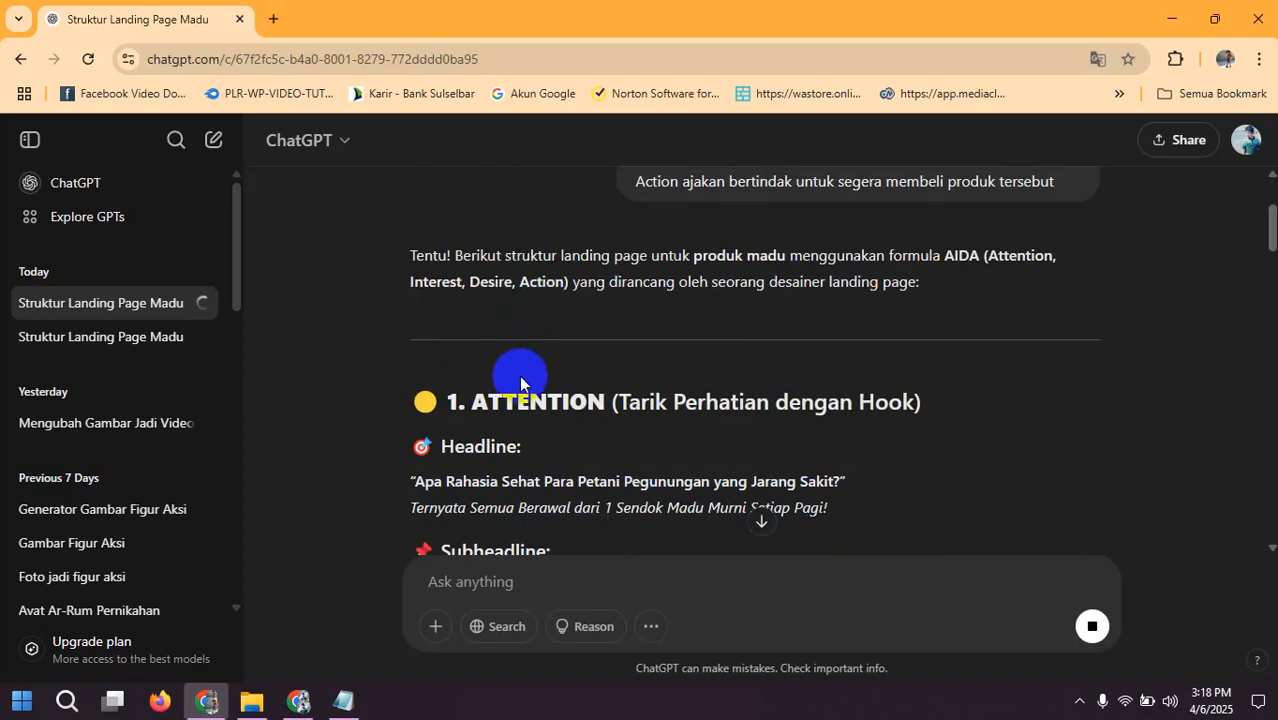
scroll(519, 377, down, 6)
scroll(487, 255, up, 3)
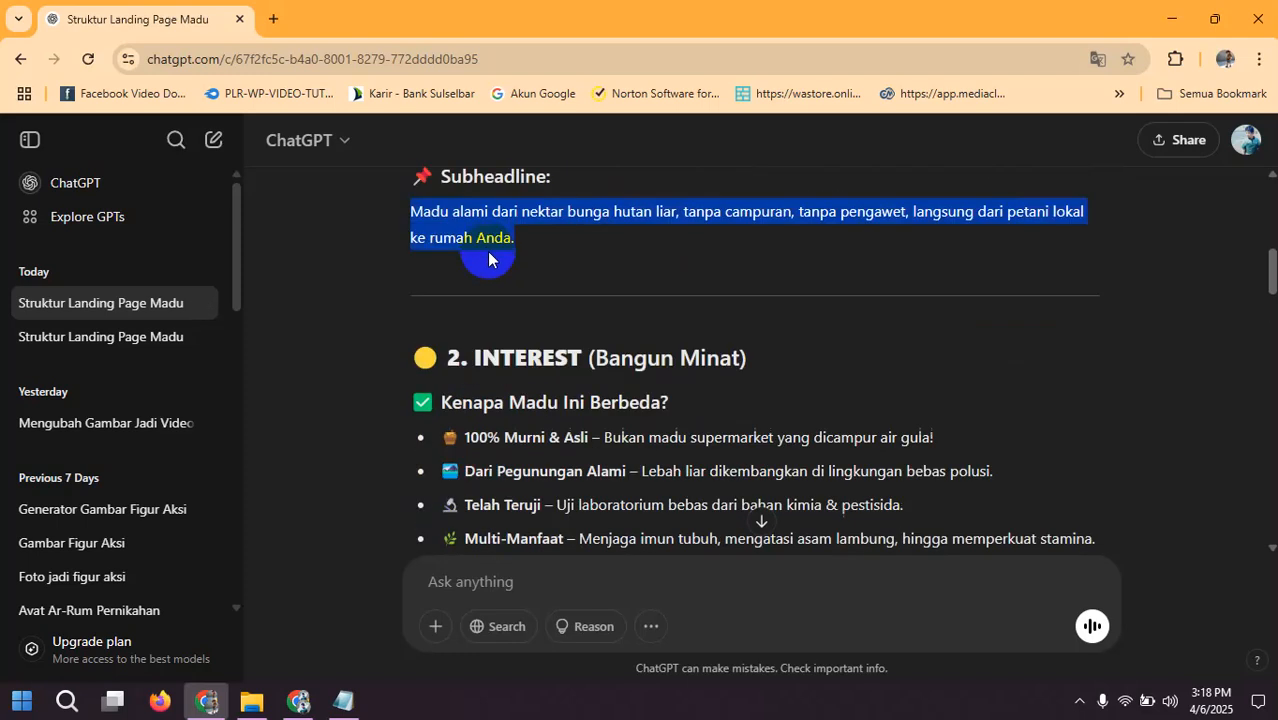
scroll(508, 366, down, 6)
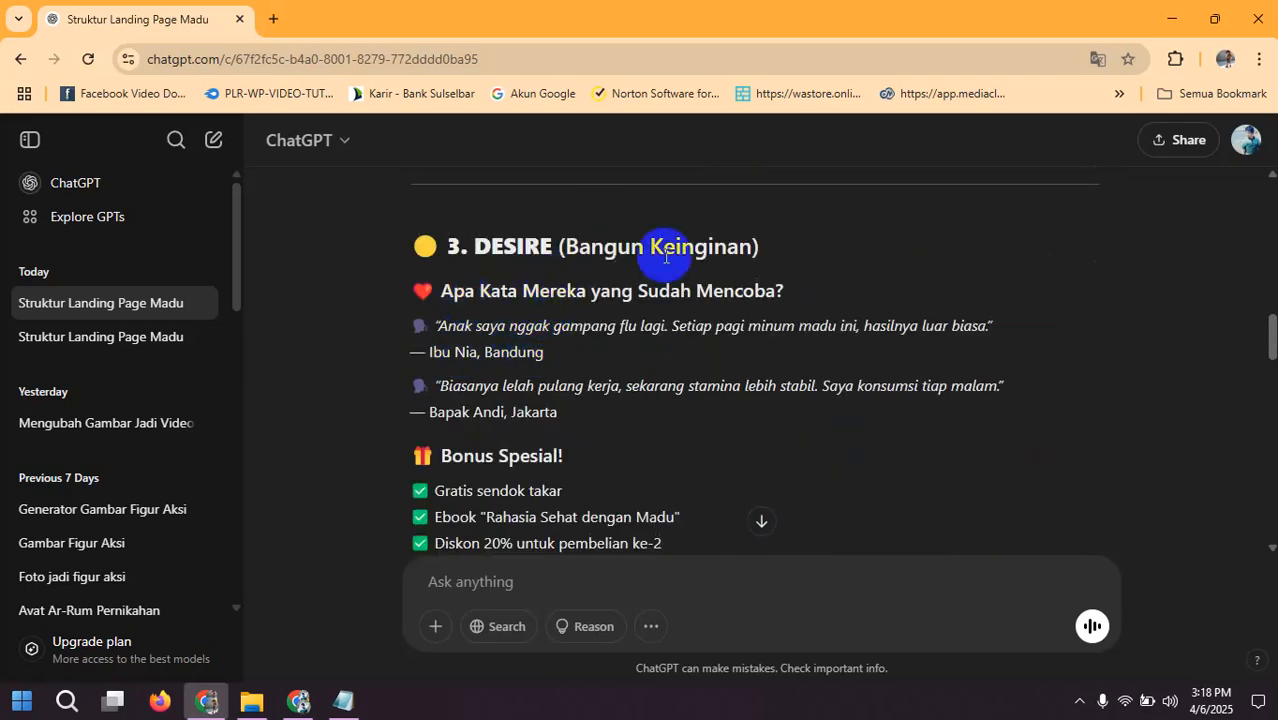
scroll(516, 300, down, 5)
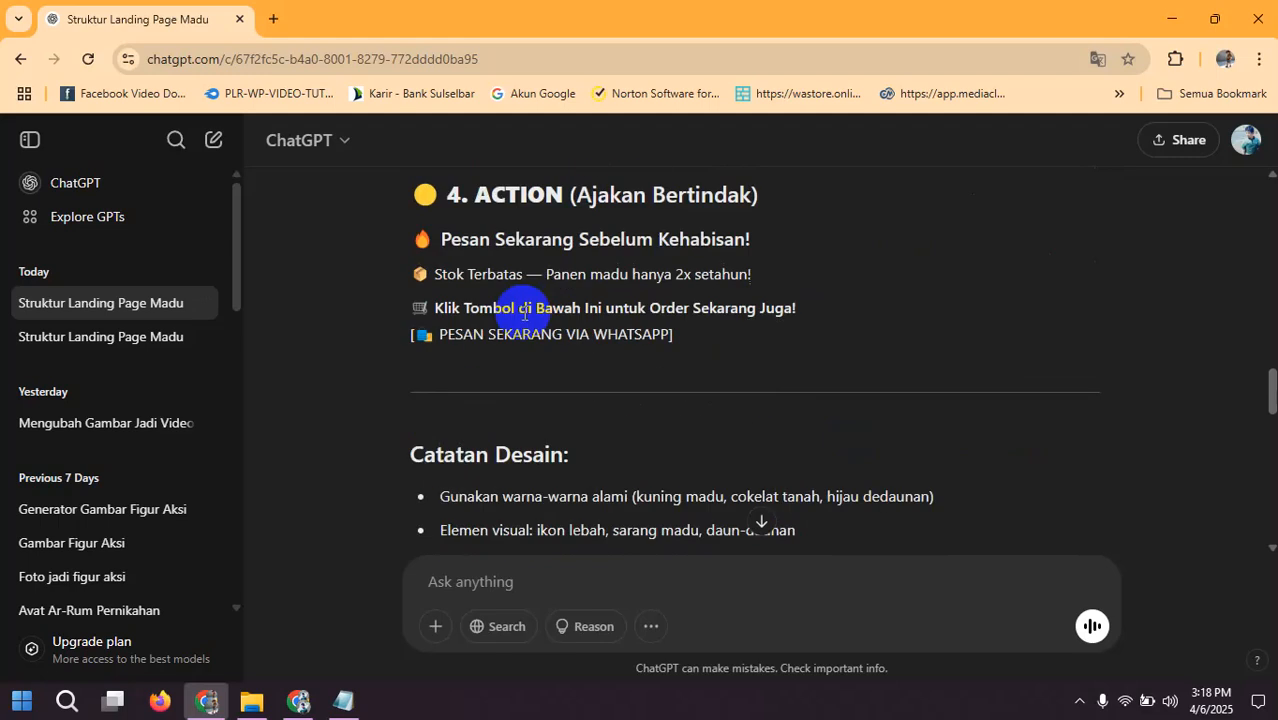
scroll(495, 300, up, 2)
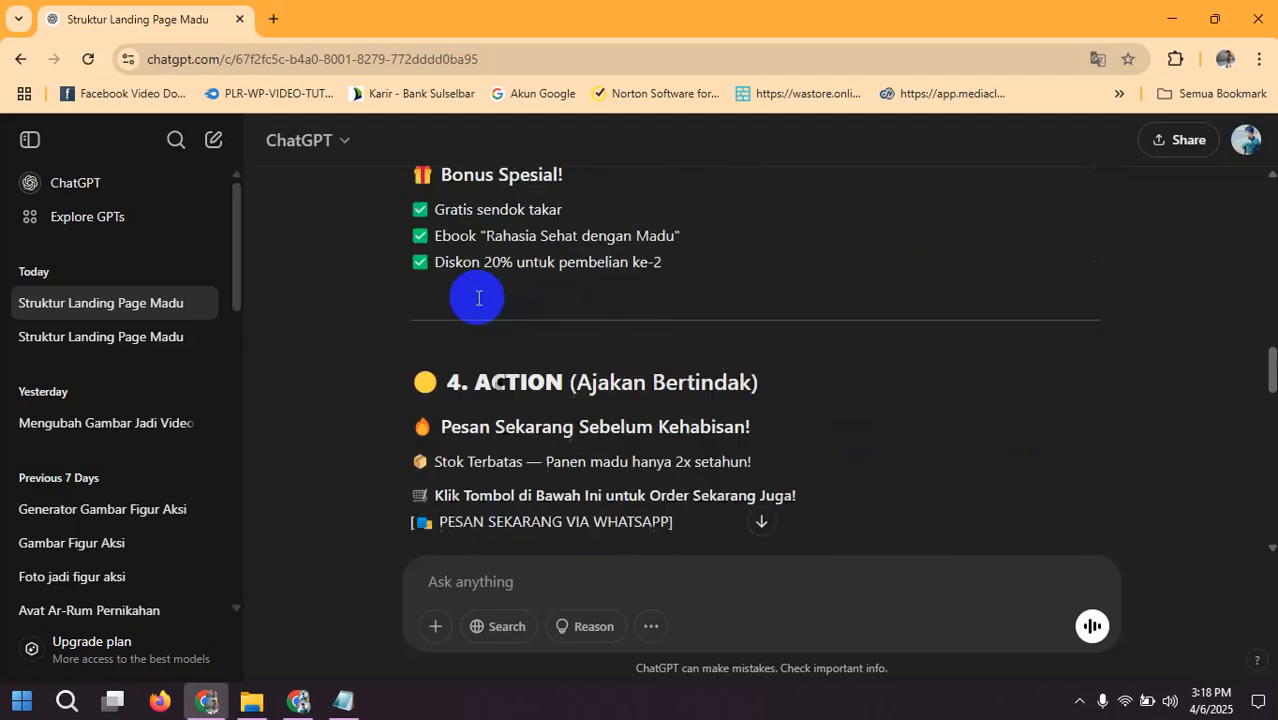
Step: Switch to the untitled Notepad note and close it without saving
click(343, 701)
click(792, 126)
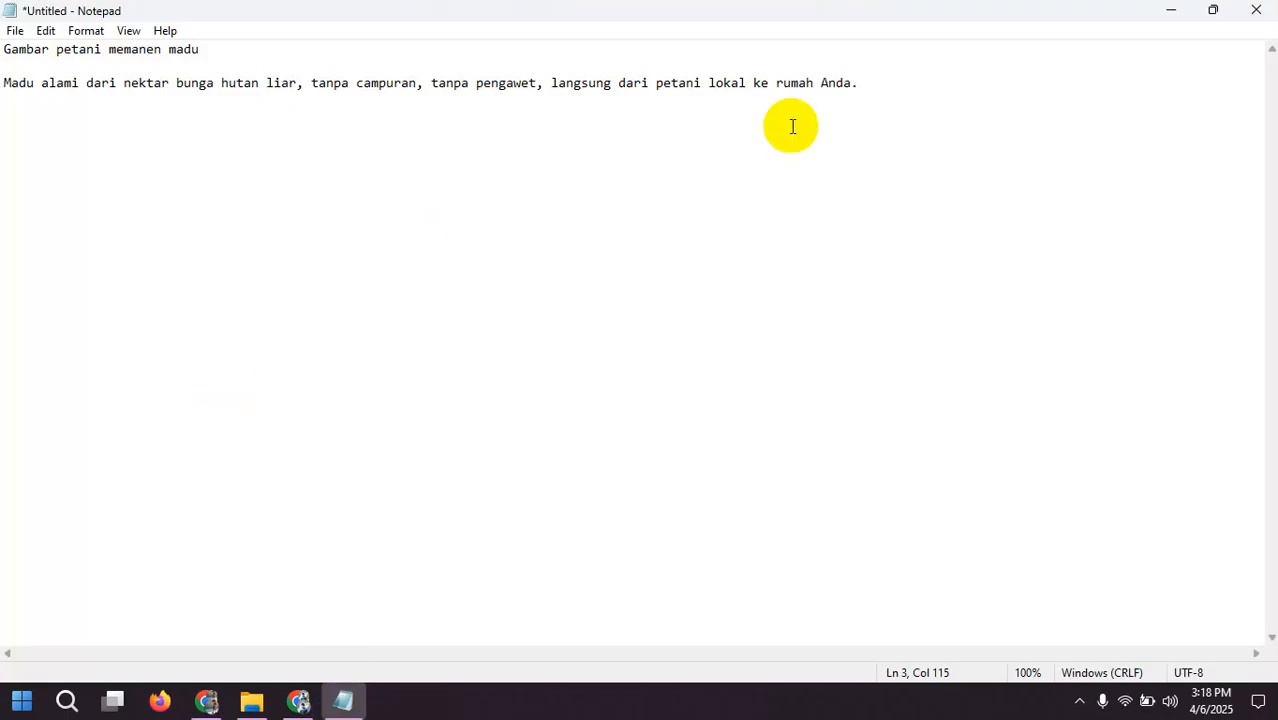
click(1252, 14)
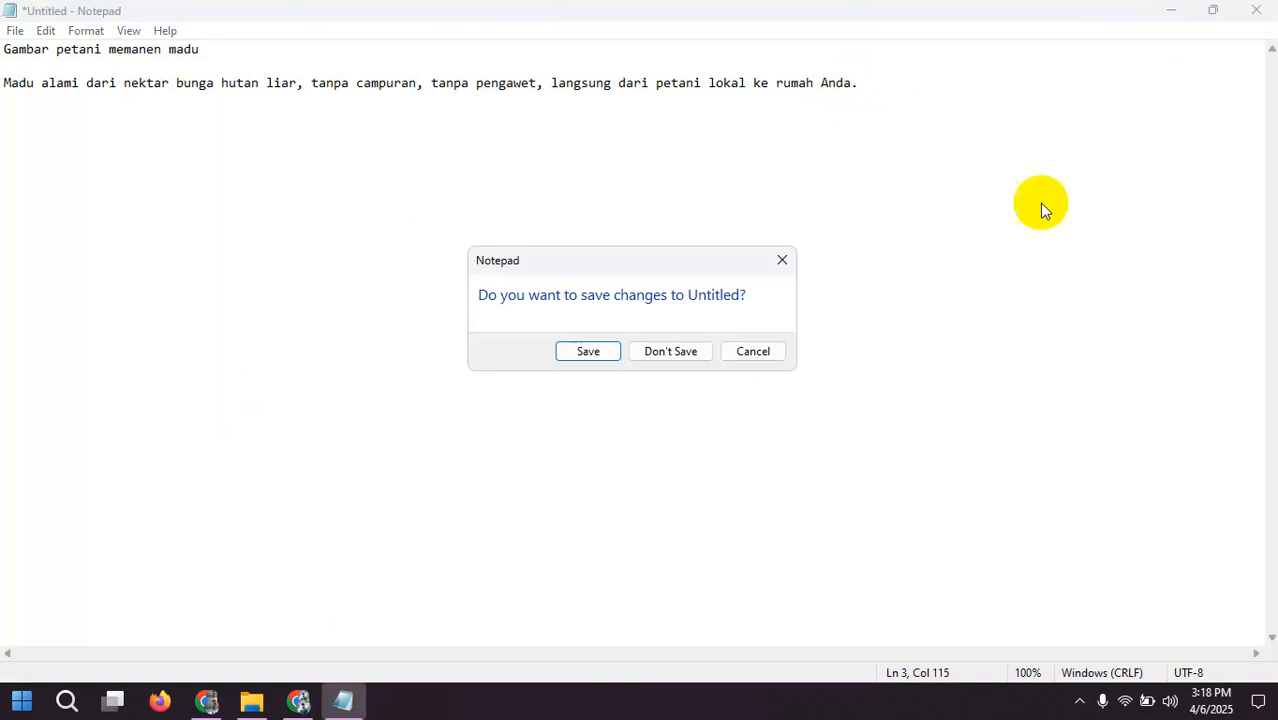
click(676, 351)
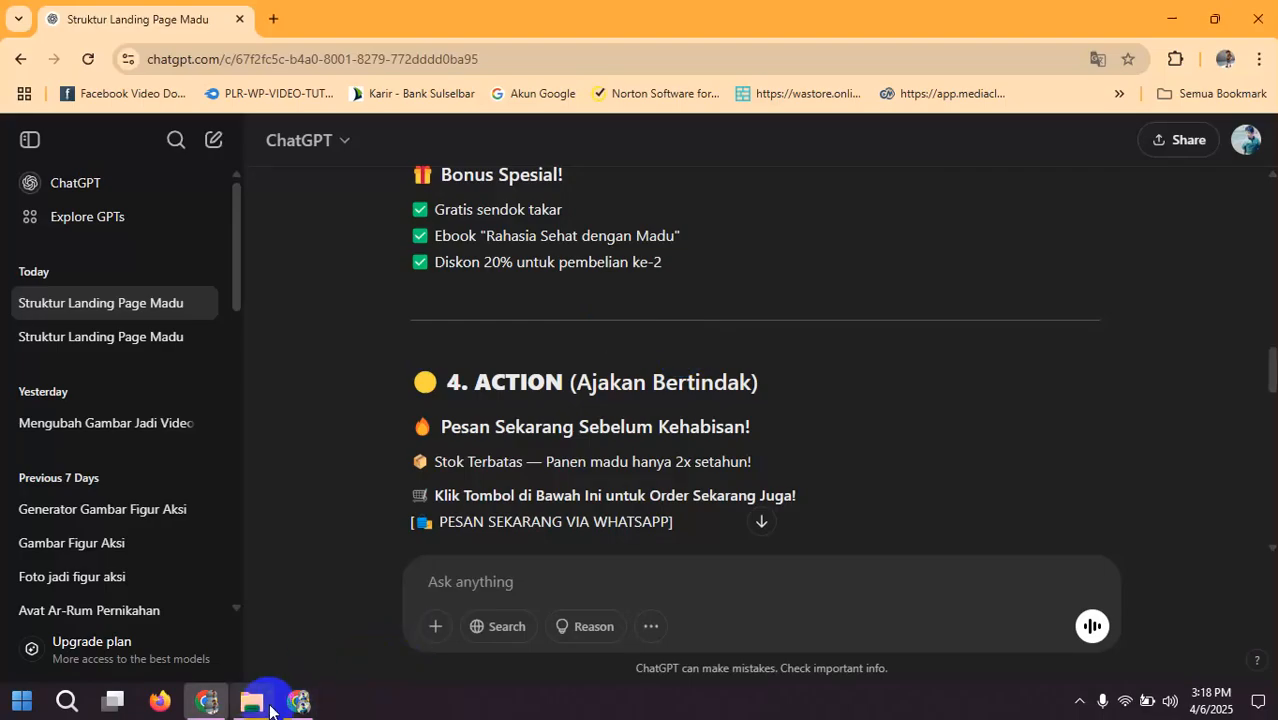
Step: Open "Framework Landingpage.txt" from the Downloads folder, maximize it and read from the headline through the testimonials to the call to action
scroll(566, 366, down, 1)
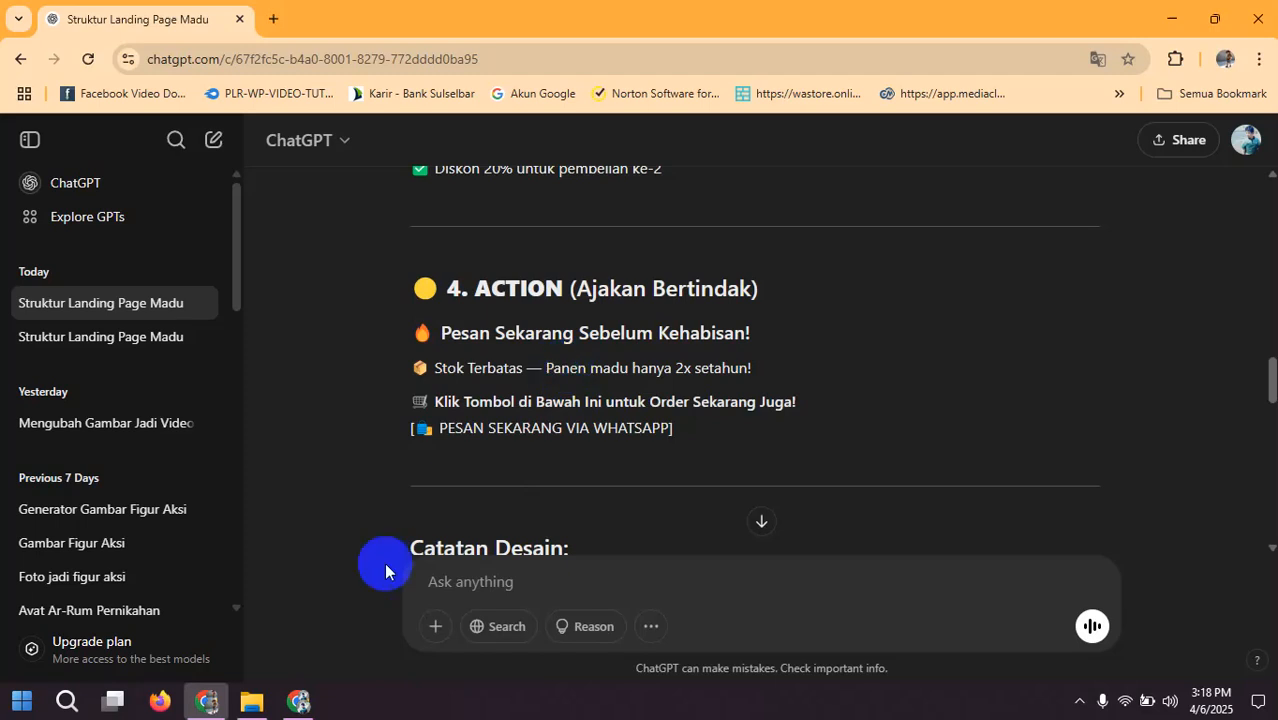
click(251, 700)
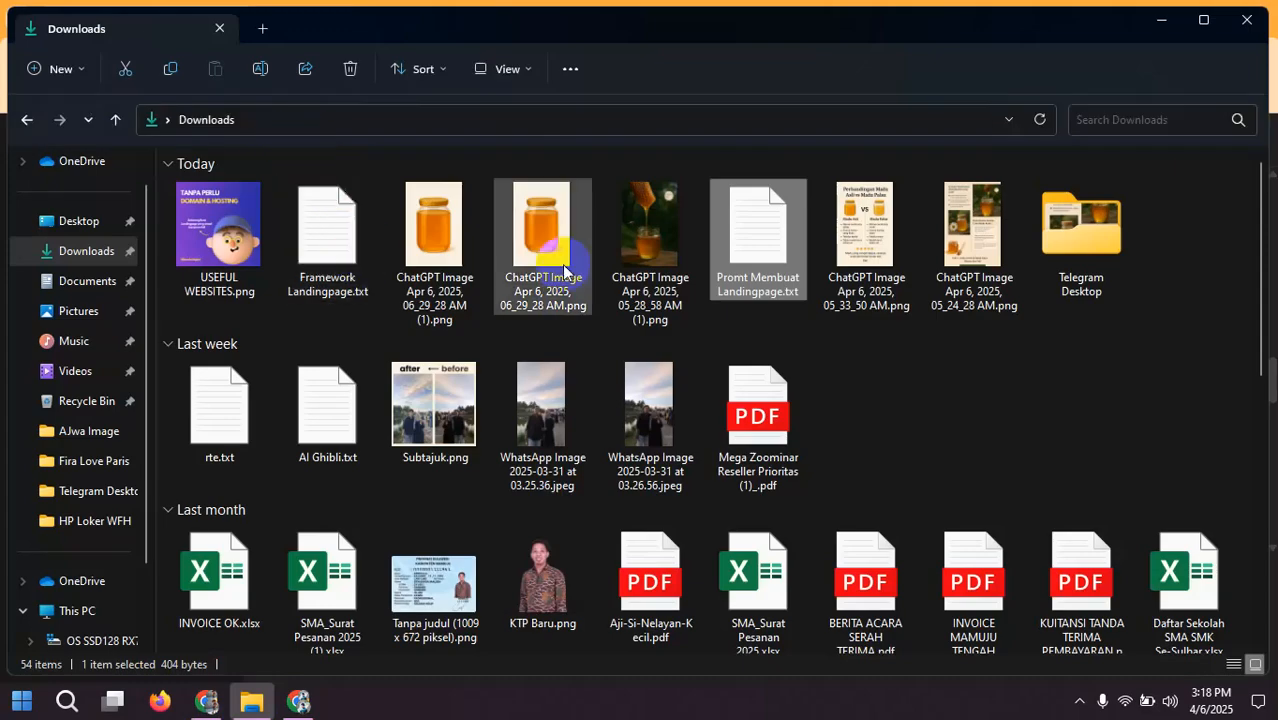
double_click(325, 272)
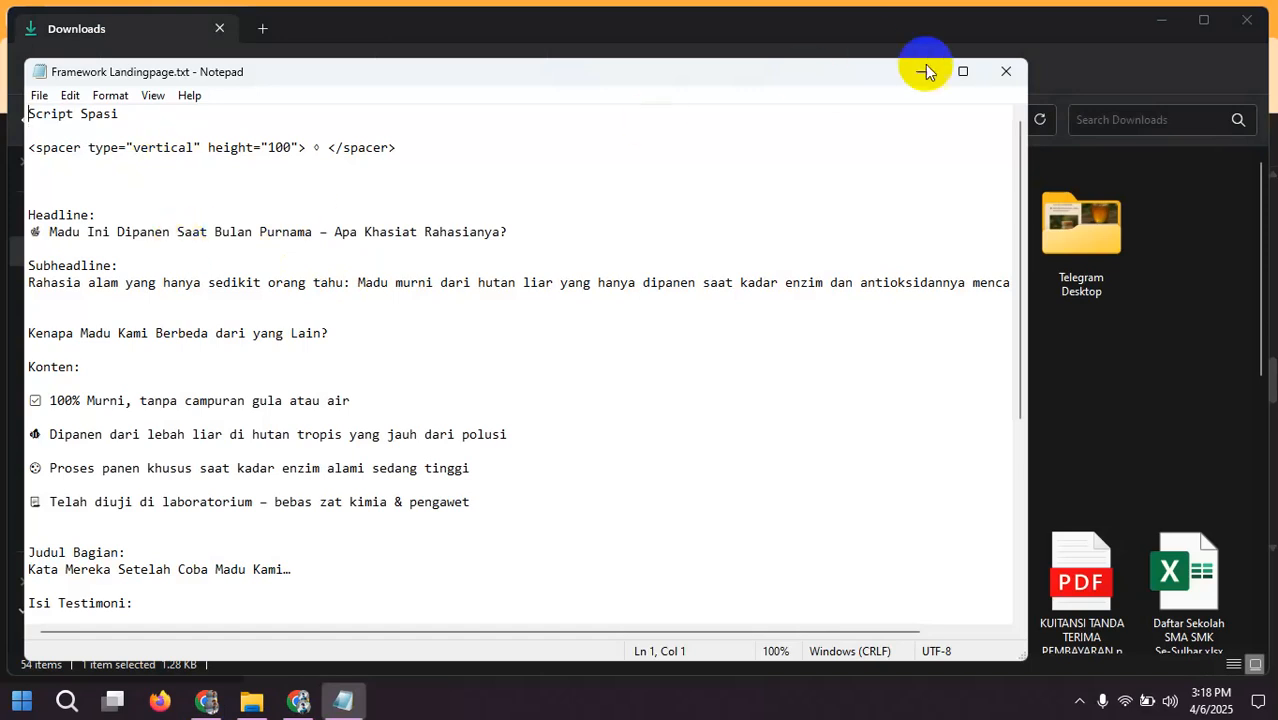
click(961, 71)
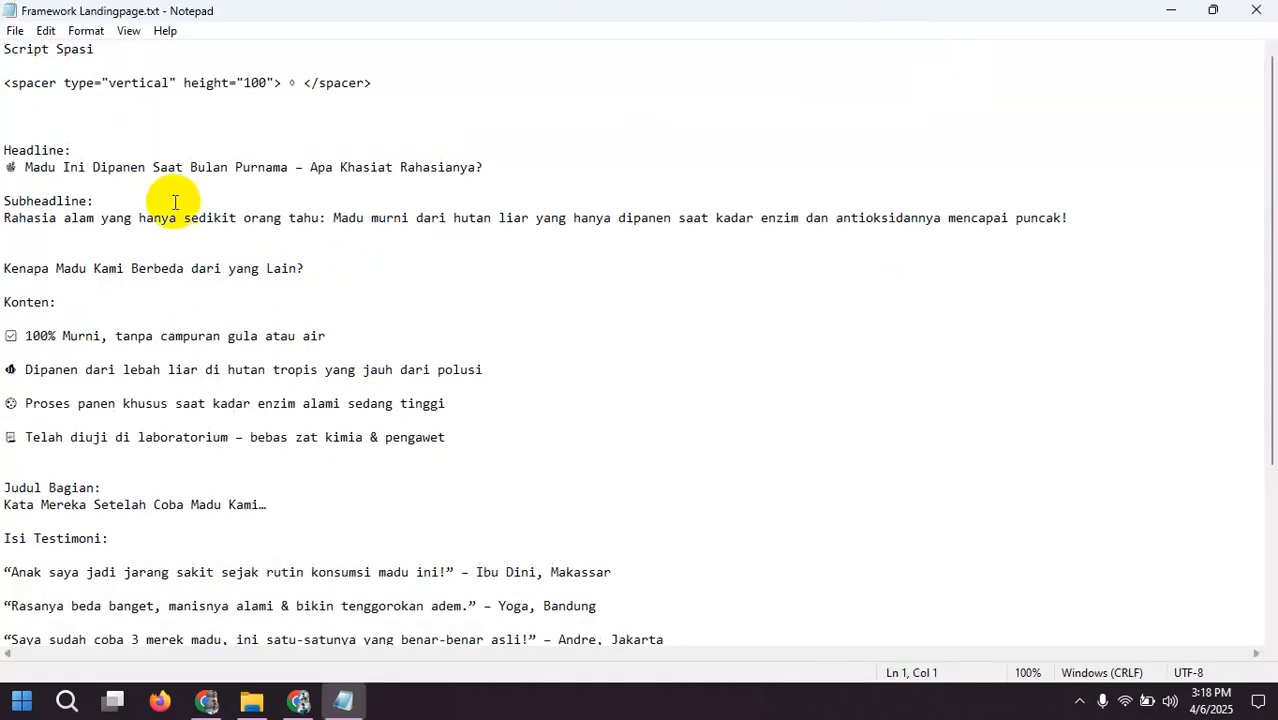
scroll(150, 205, down, 5)
scroll(172, 212, up, 4)
scroll(172, 212, up, 1)
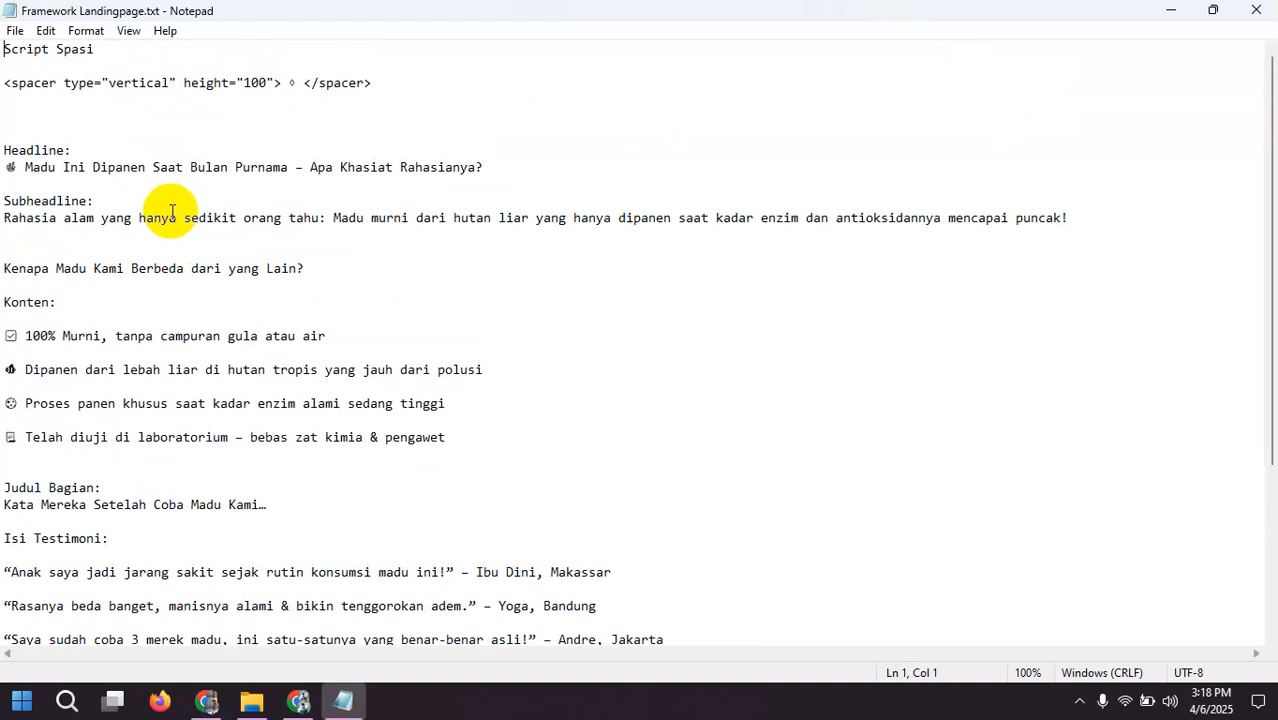
scroll(687, 357, down, 4)
scroll(687, 357, down, 1)
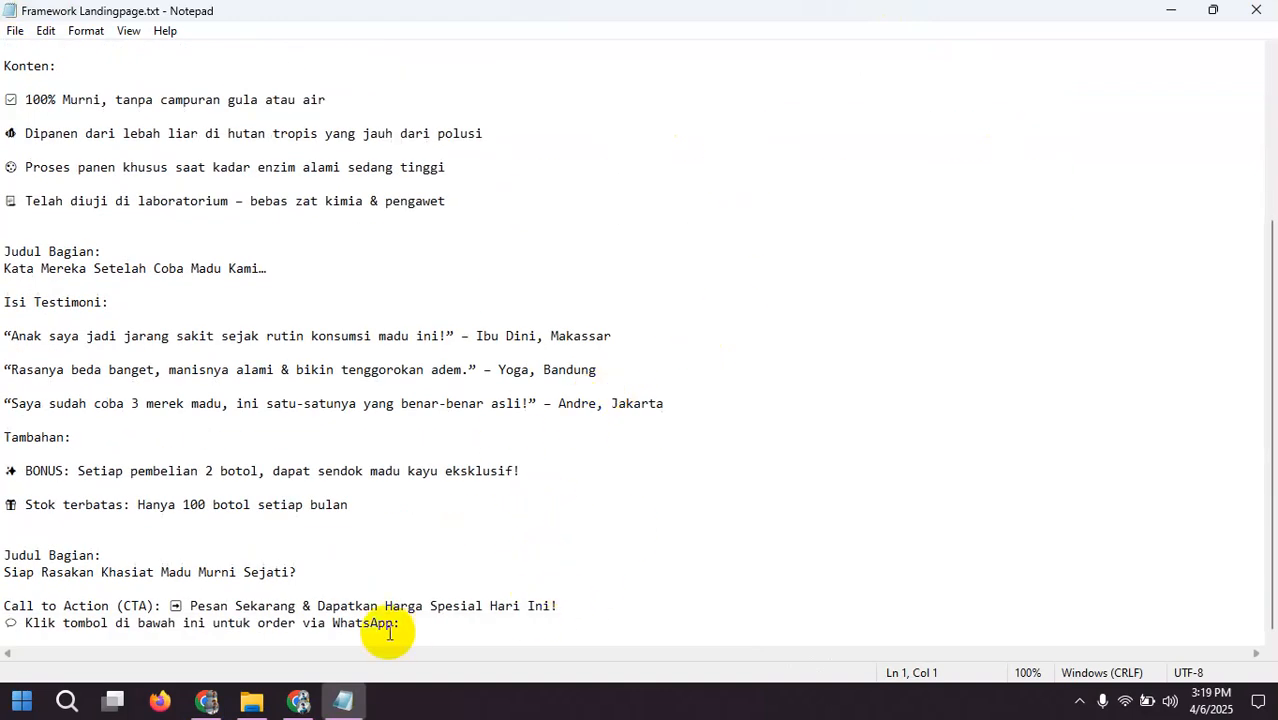
scroll(550, 510, up, 5)
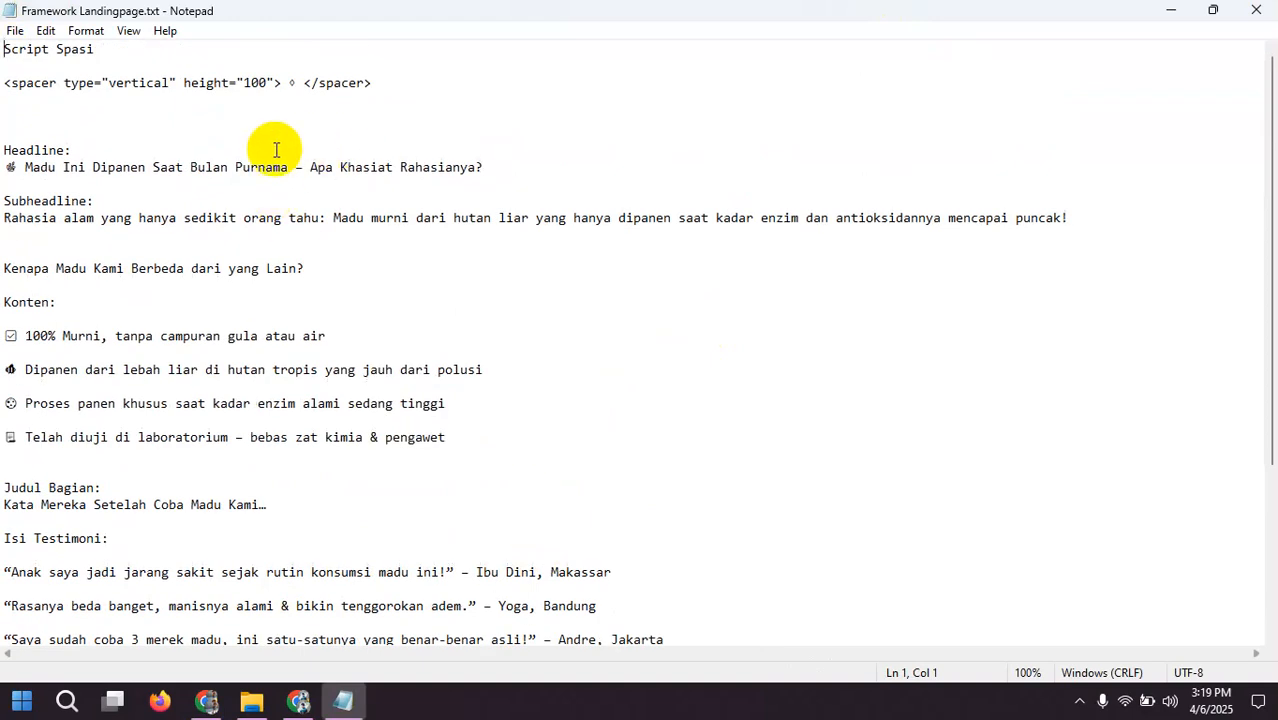
scroll(365, 465, down, 3)
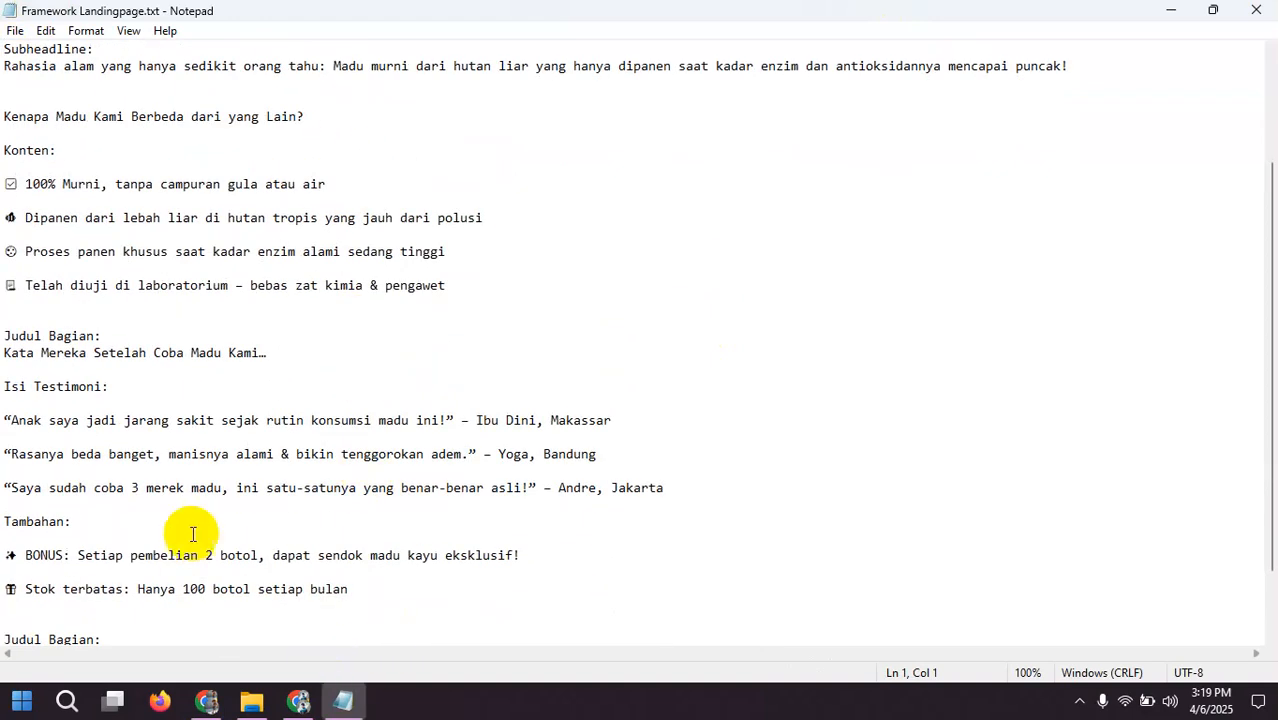
scroll(103, 147, up, 3)
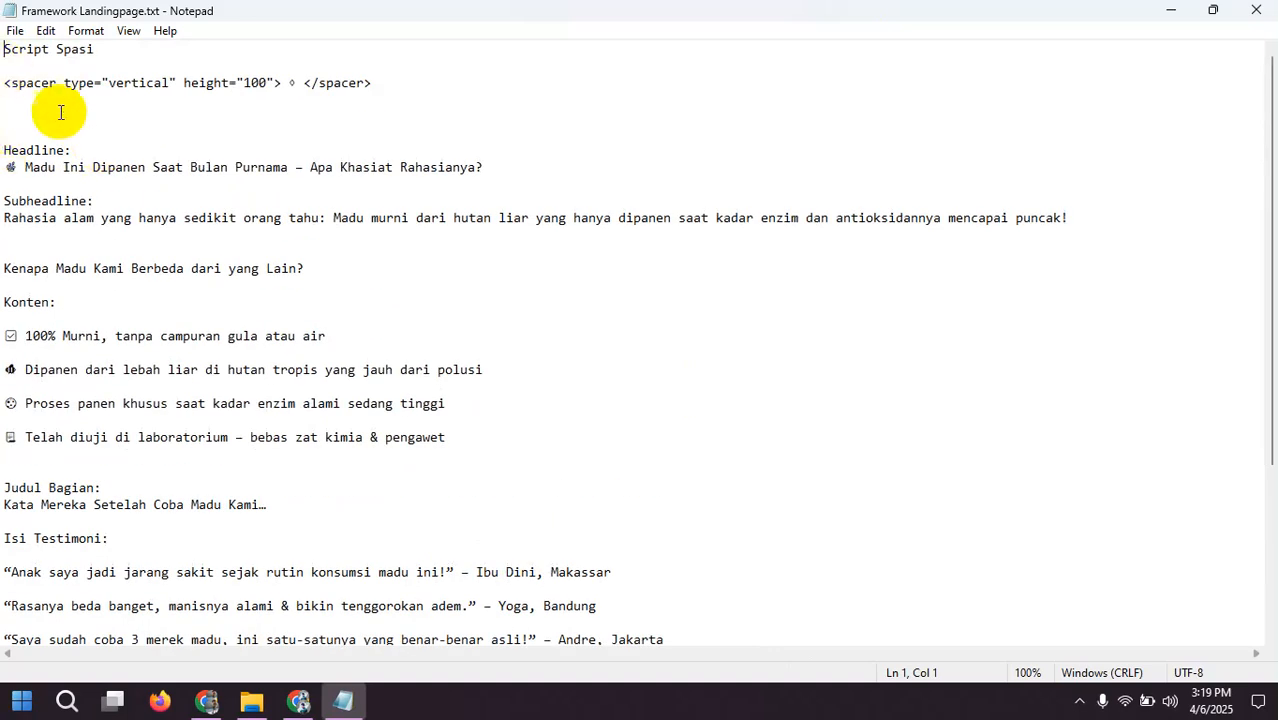
scroll(171, 285, down, 4)
click(251, 703)
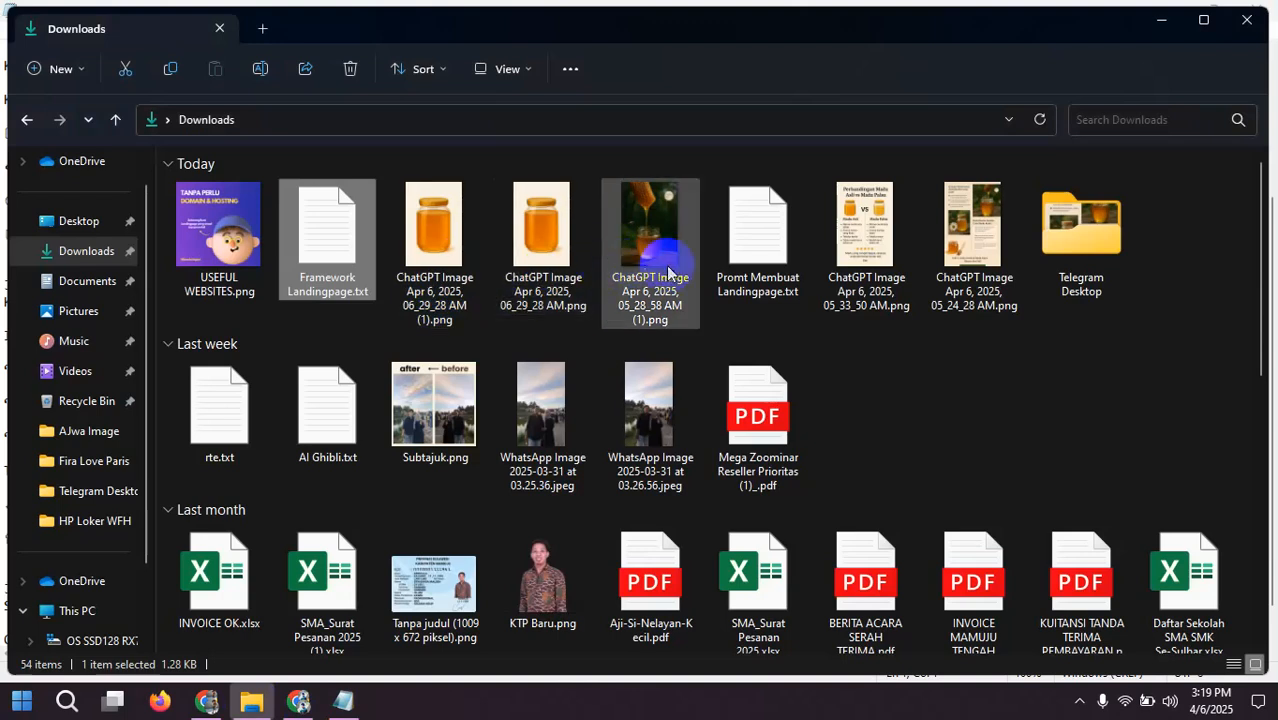
Step: Switch to the Biolink site in Chrome and go from the landingpage_madu settings to the dashboard's project list
click(298, 702)
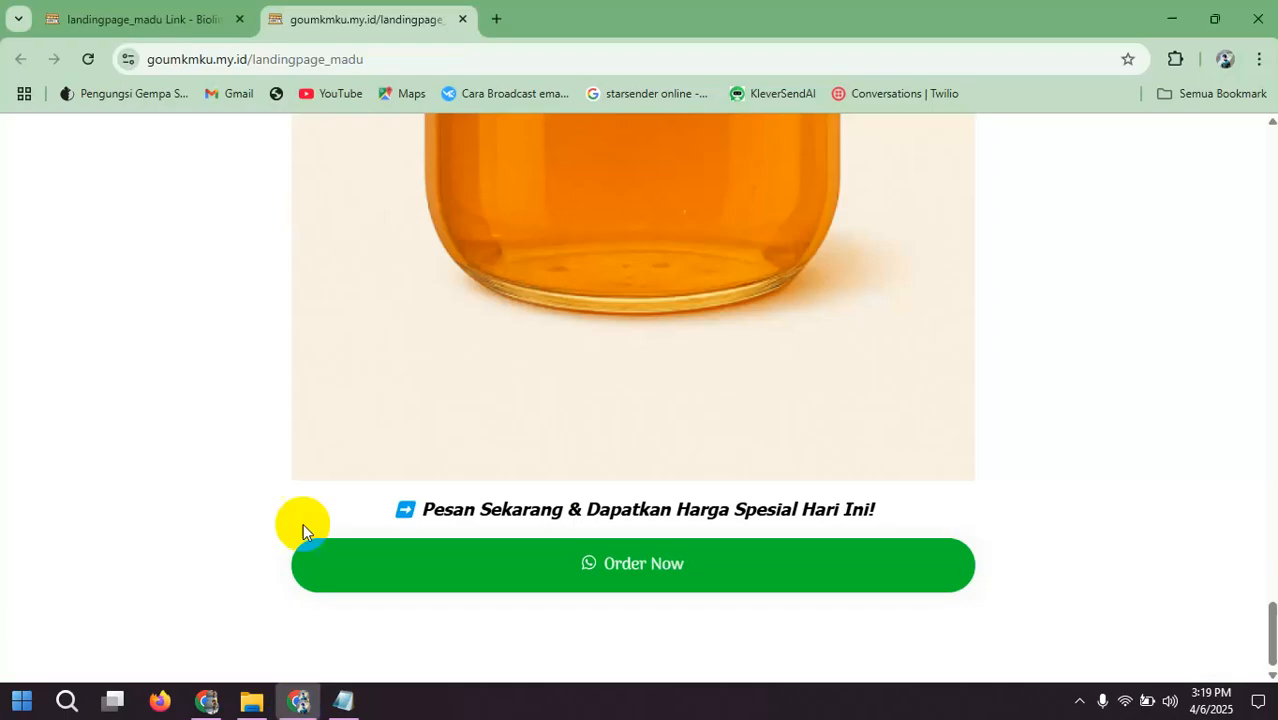
click(179, 10)
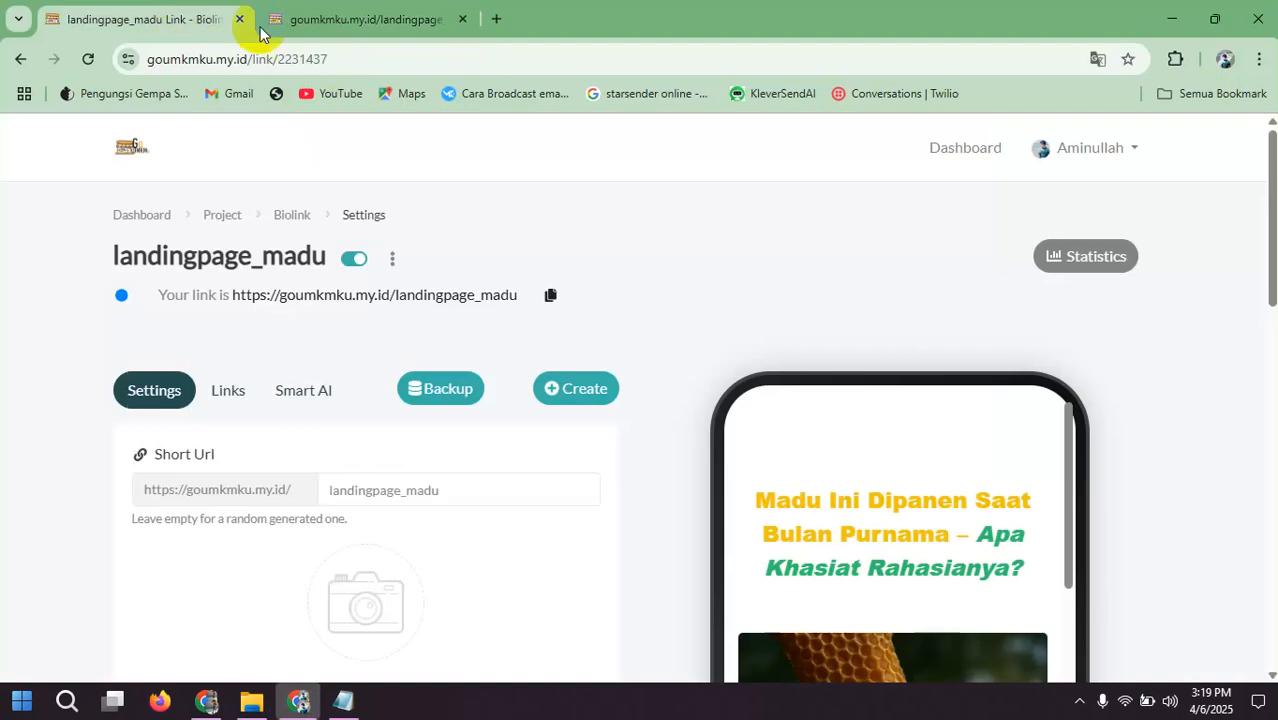
click(137, 222)
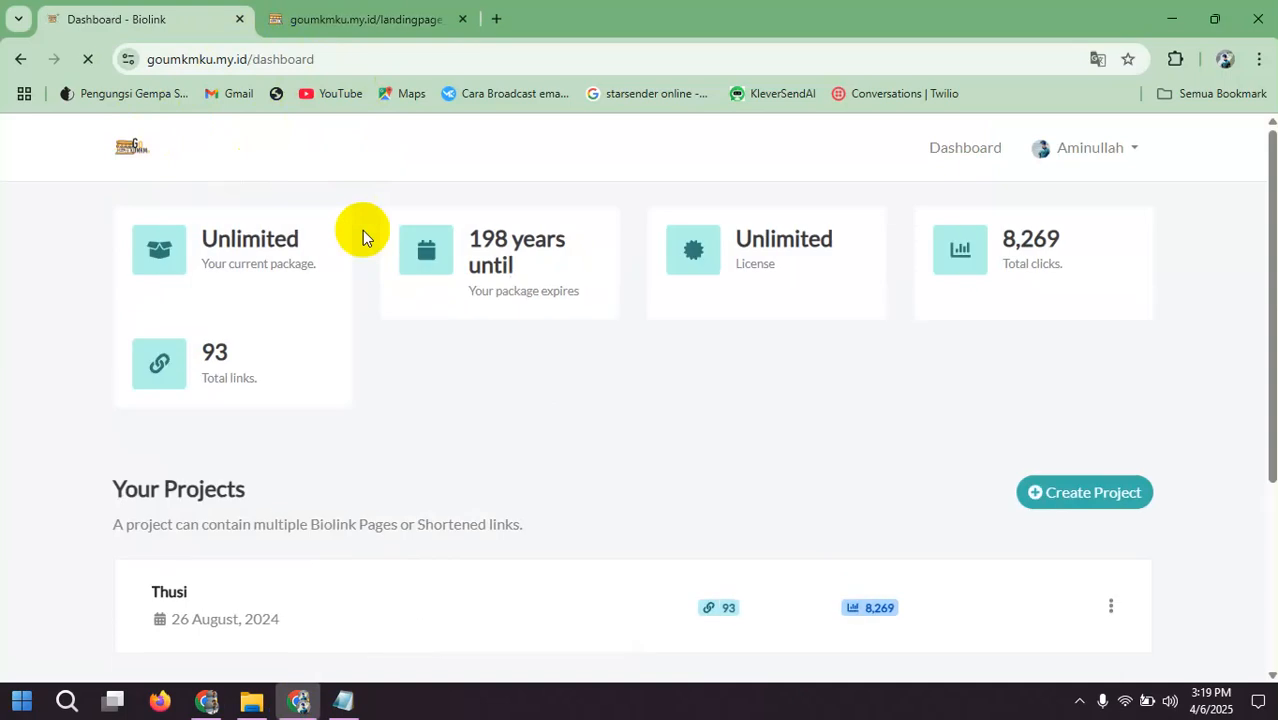
scroll(362, 230, down, 3)
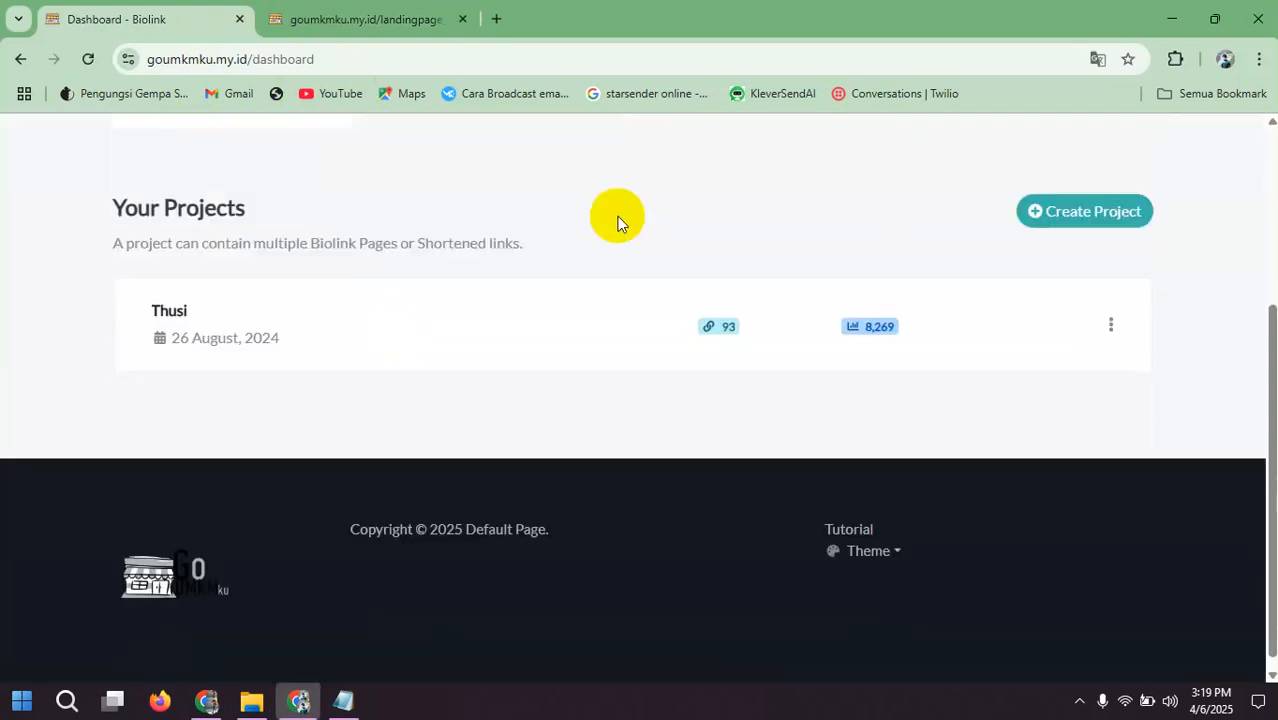
scroll(616, 220, up, 2)
scroll(616, 220, down, 1)
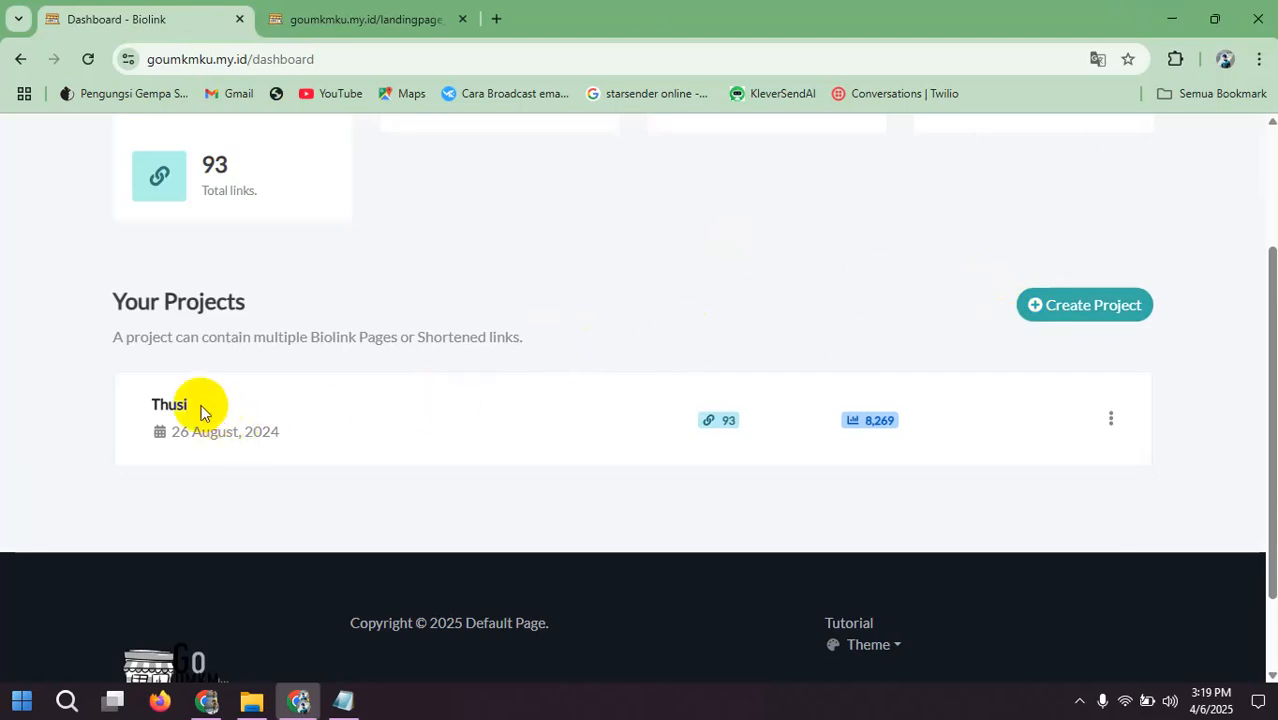
Step: Bring up the new project form, dismiss it without creating anything, and open the existing Thusi project
click(1083, 318)
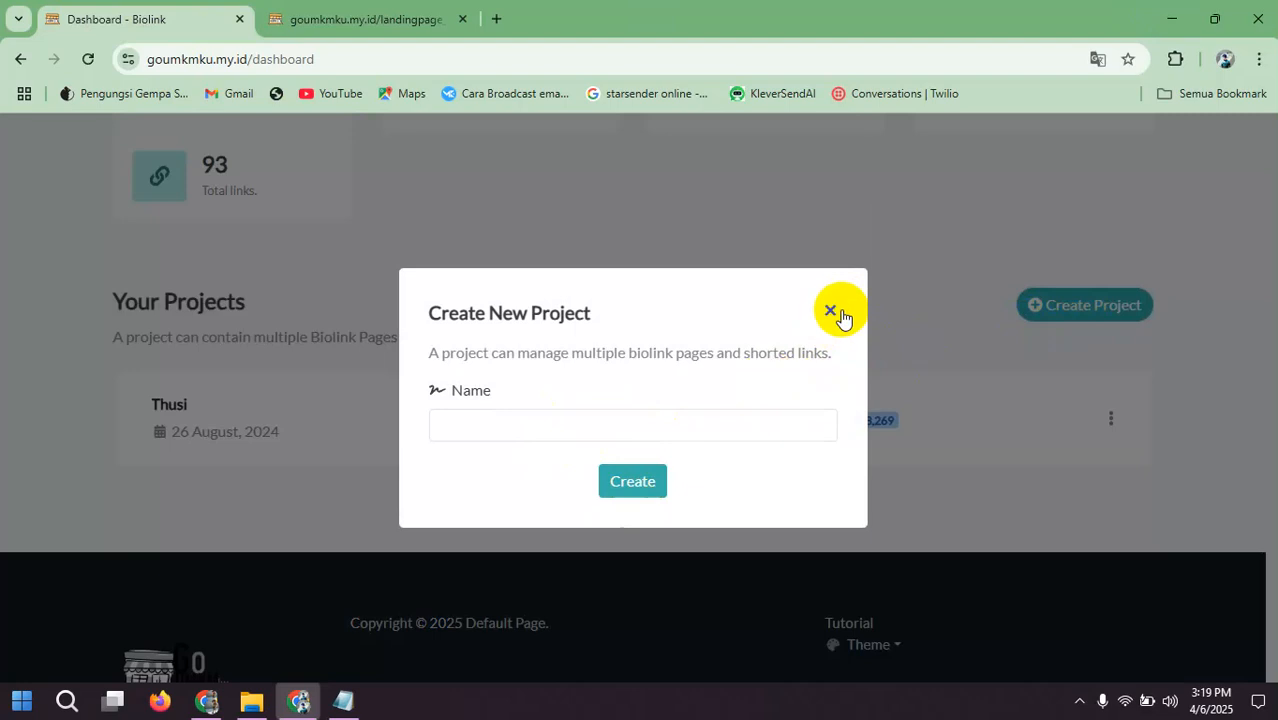
click(830, 316)
scroll(348, 348, down, 2)
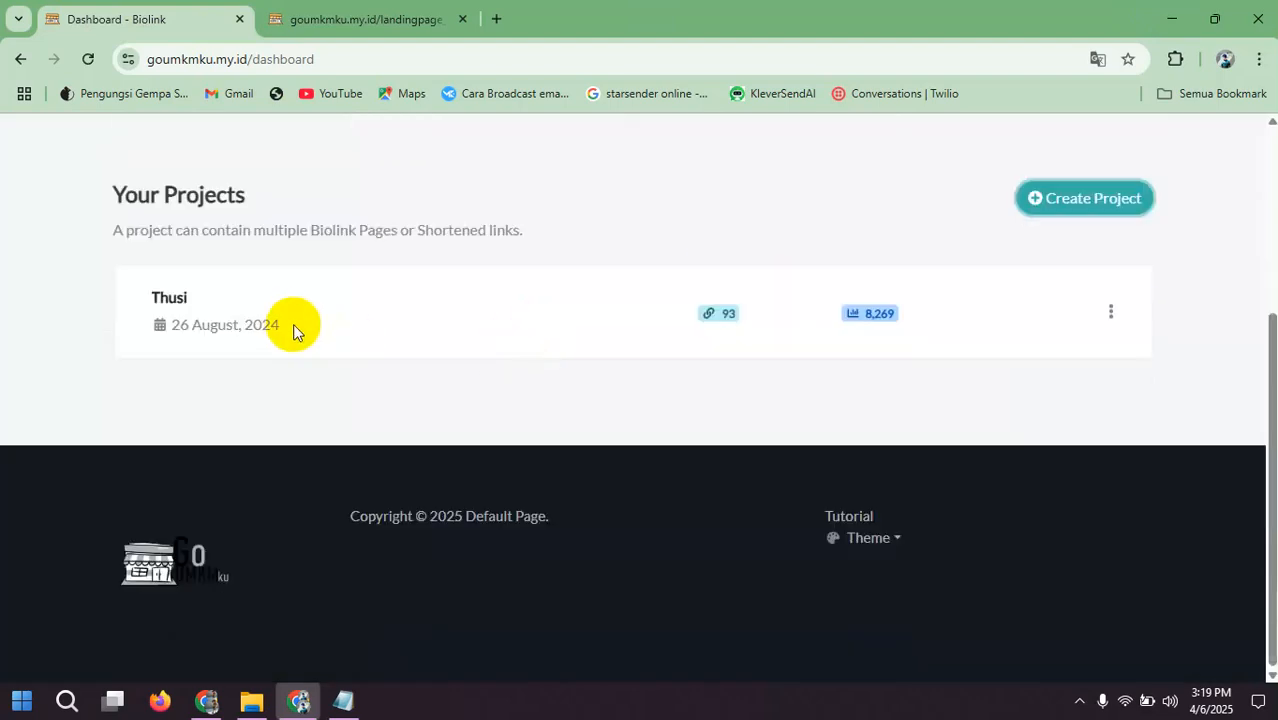
click(169, 300)
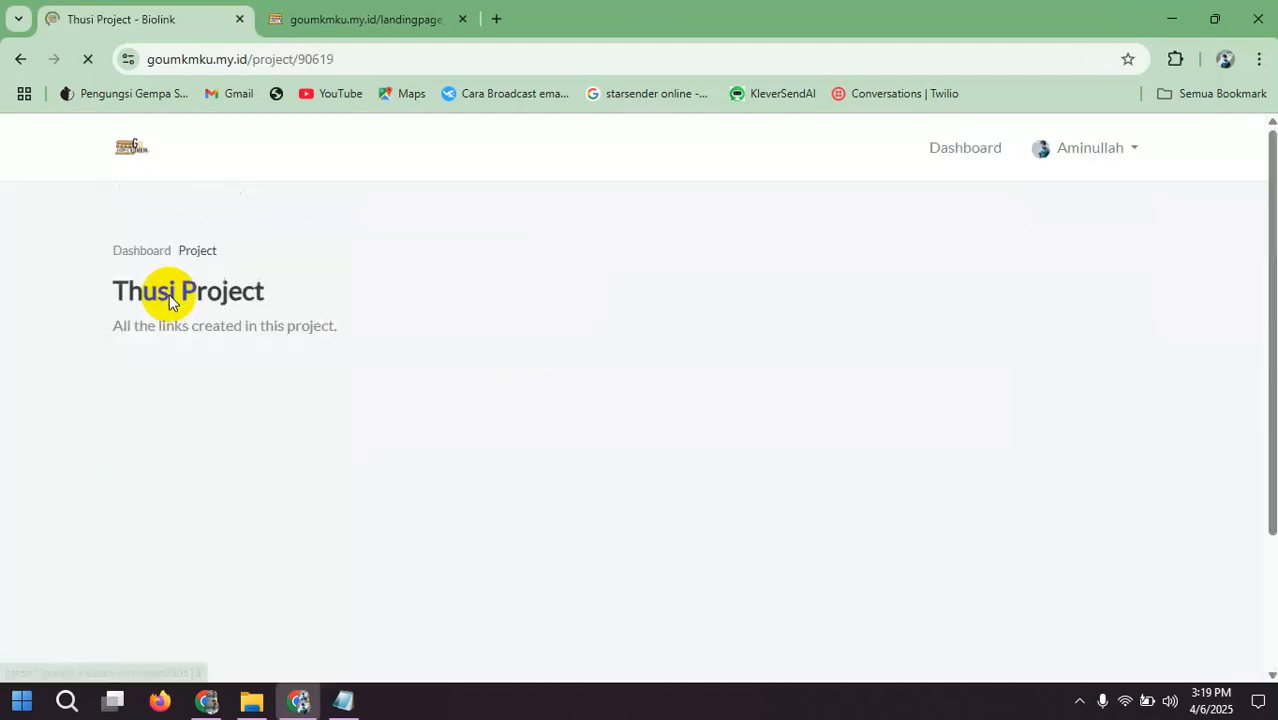
Step: Create a new Biolink page in the project with the custom URL alias "madu"
scroll(561, 308, down, 4)
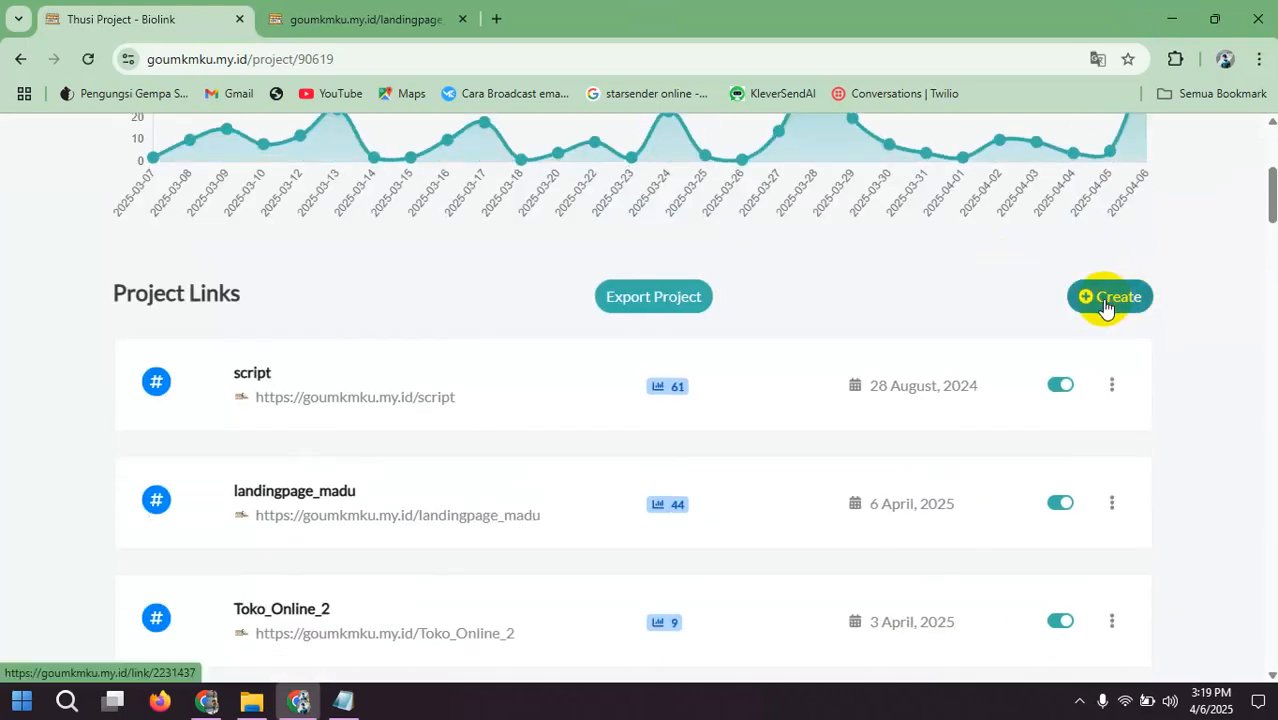
click(1105, 305)
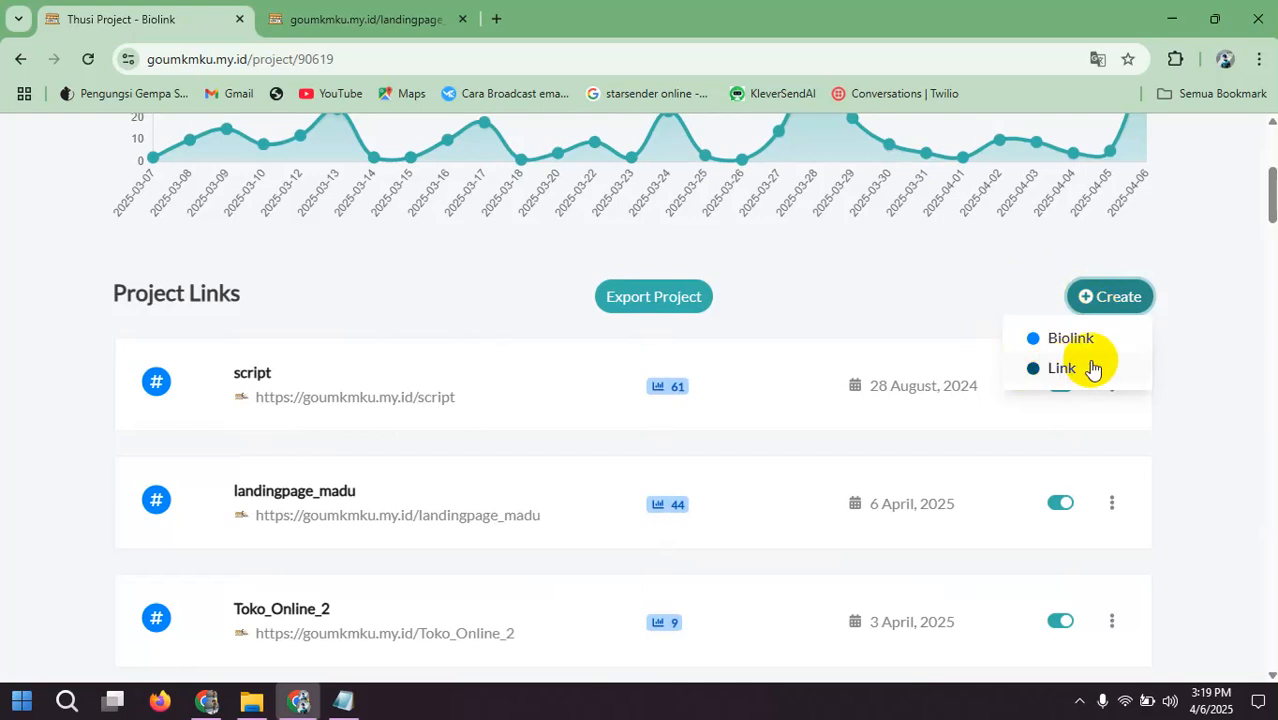
click(1072, 340)
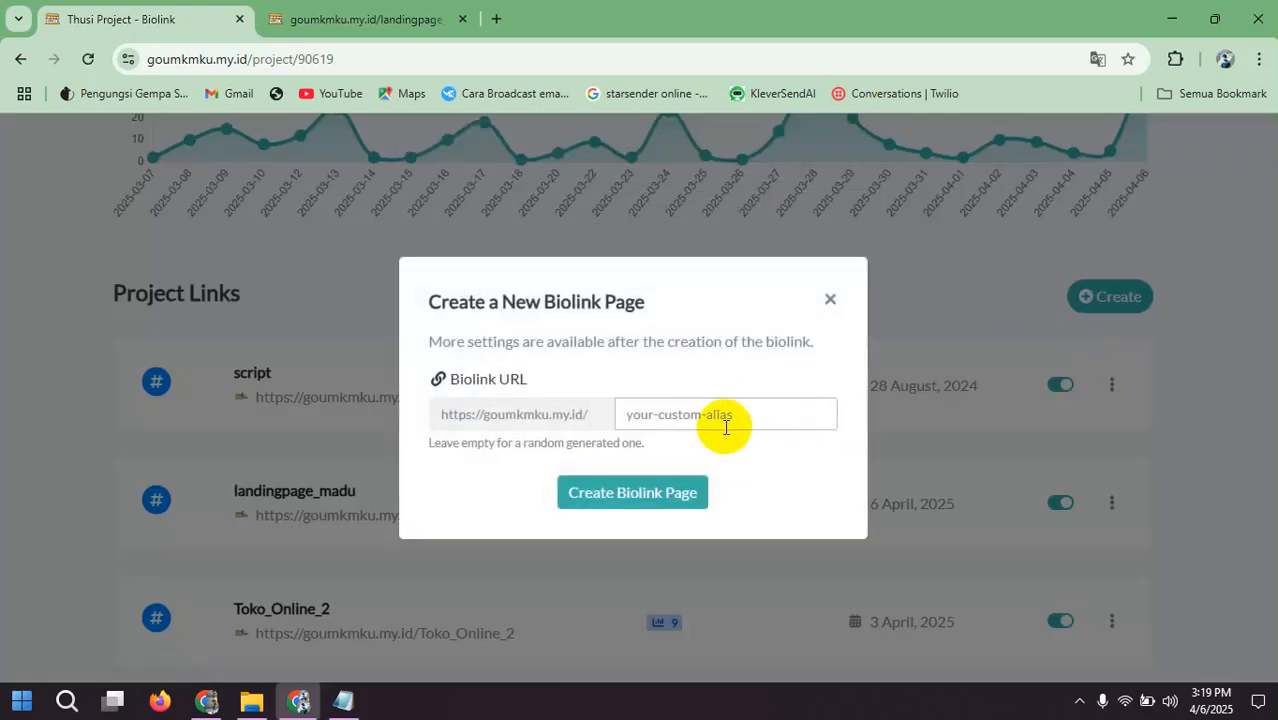
click(724, 425)
text(madu)
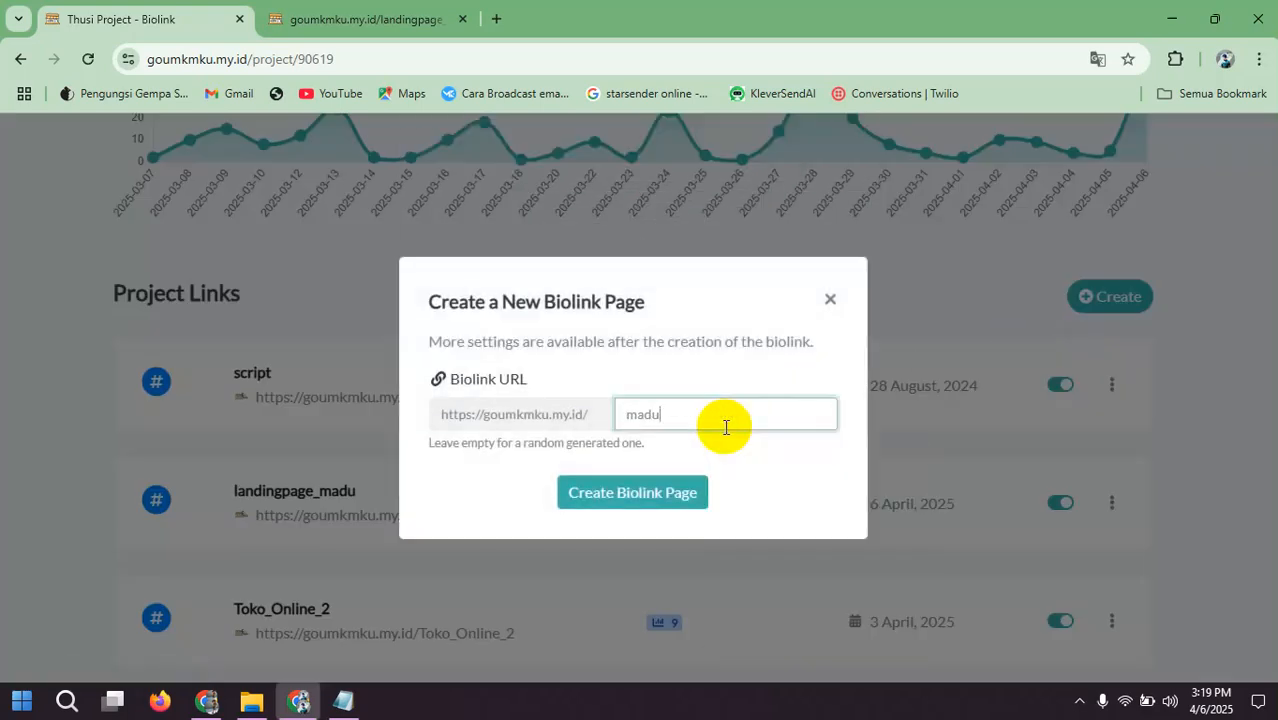
click(668, 500)
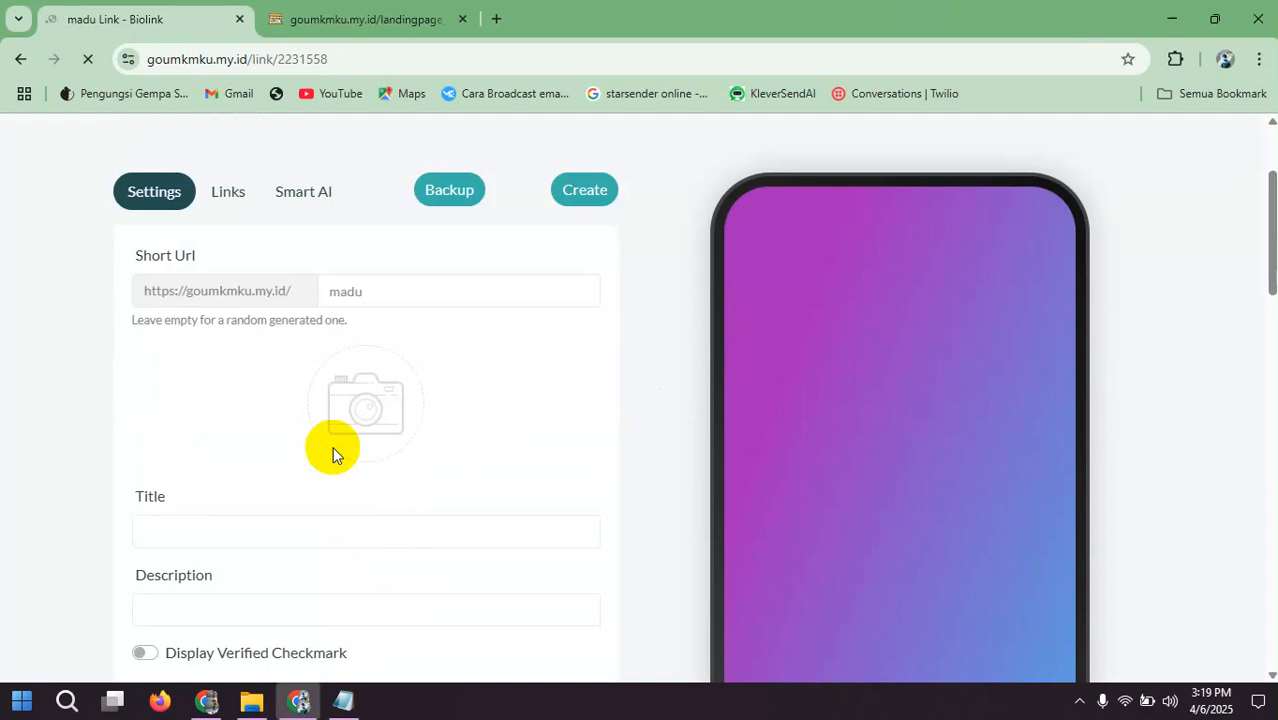
Step: Turn off Display Branding in the madu page's settings and save the update
scroll(332, 453, down, 10)
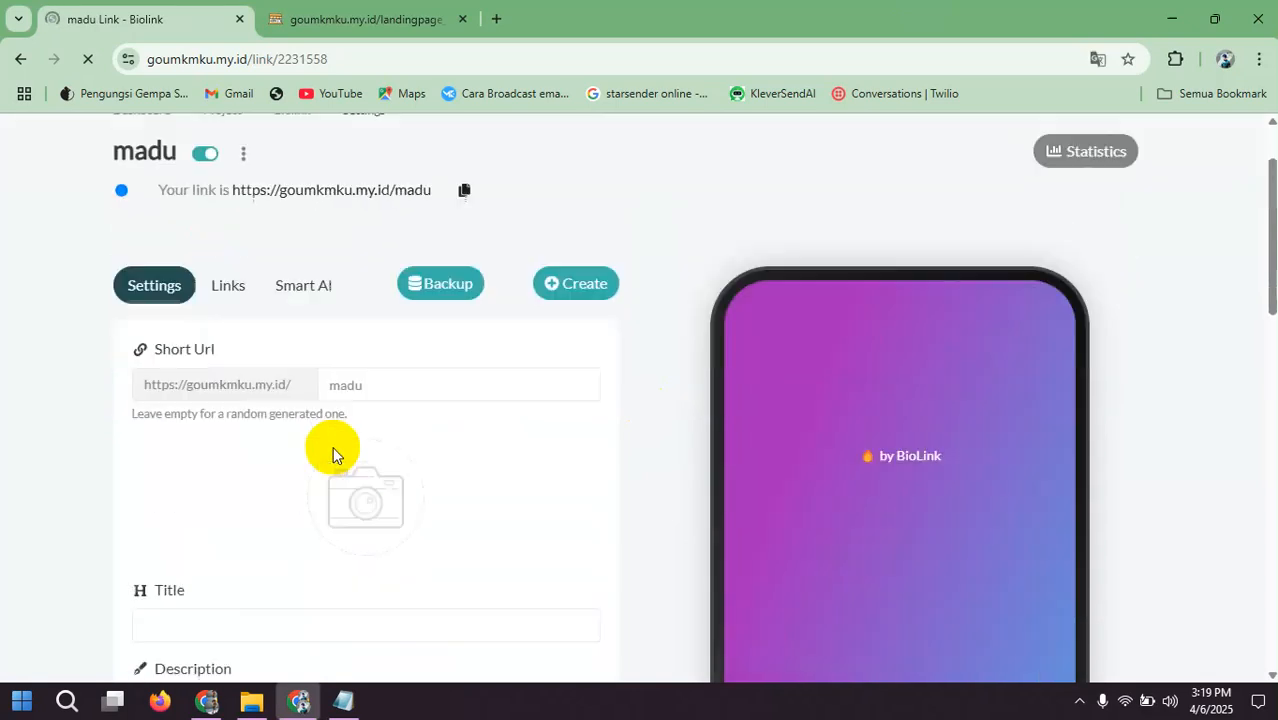
scroll(332, 453, down, 2)
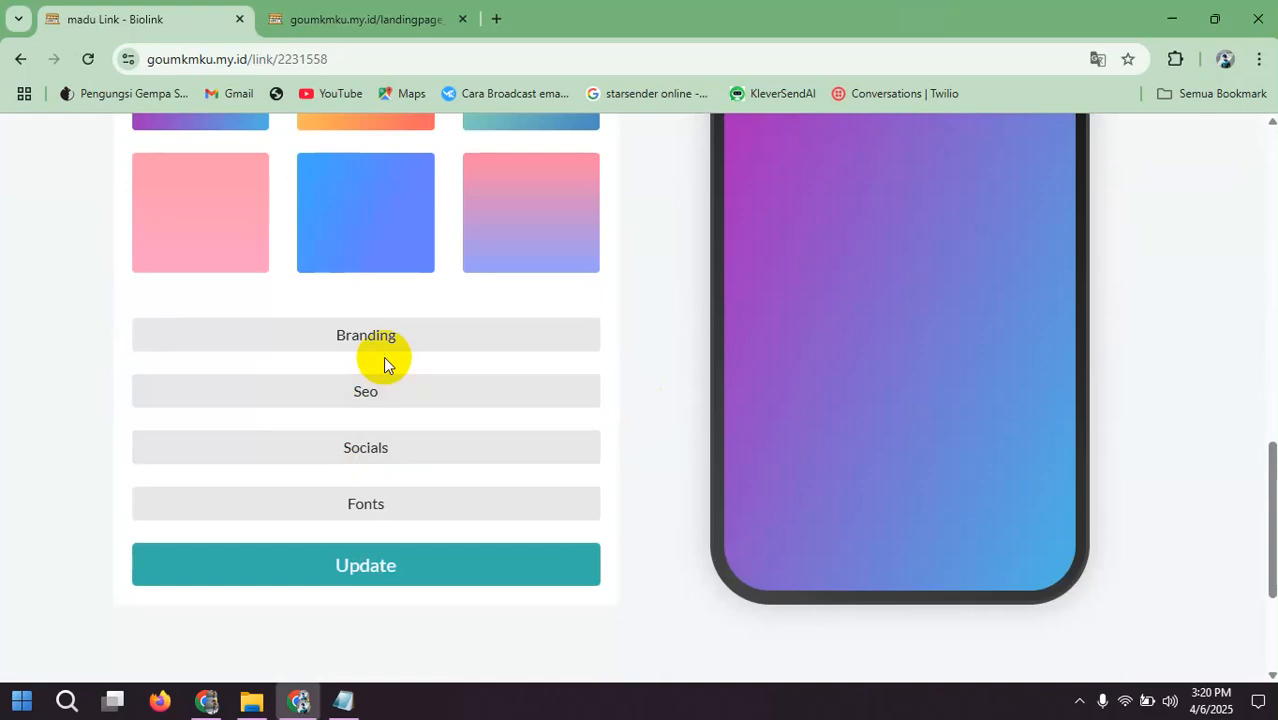
click(388, 345)
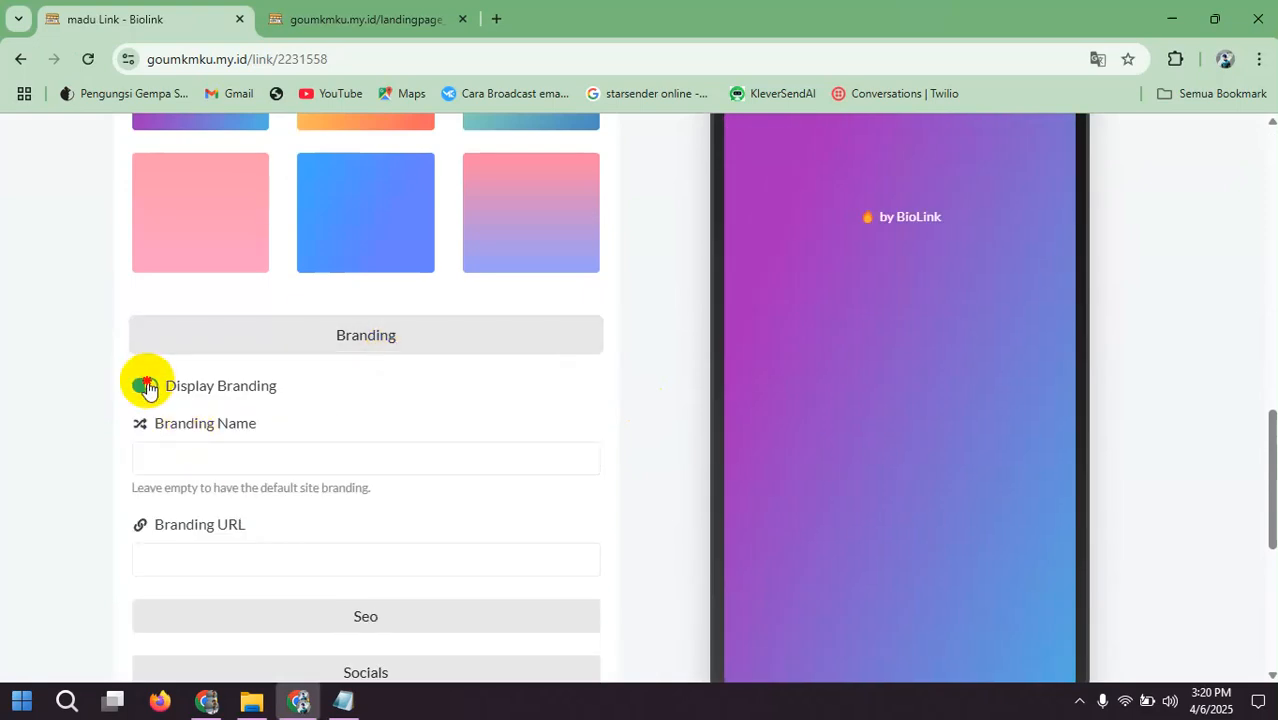
click(142, 385)
scroll(340, 390, down, 5)
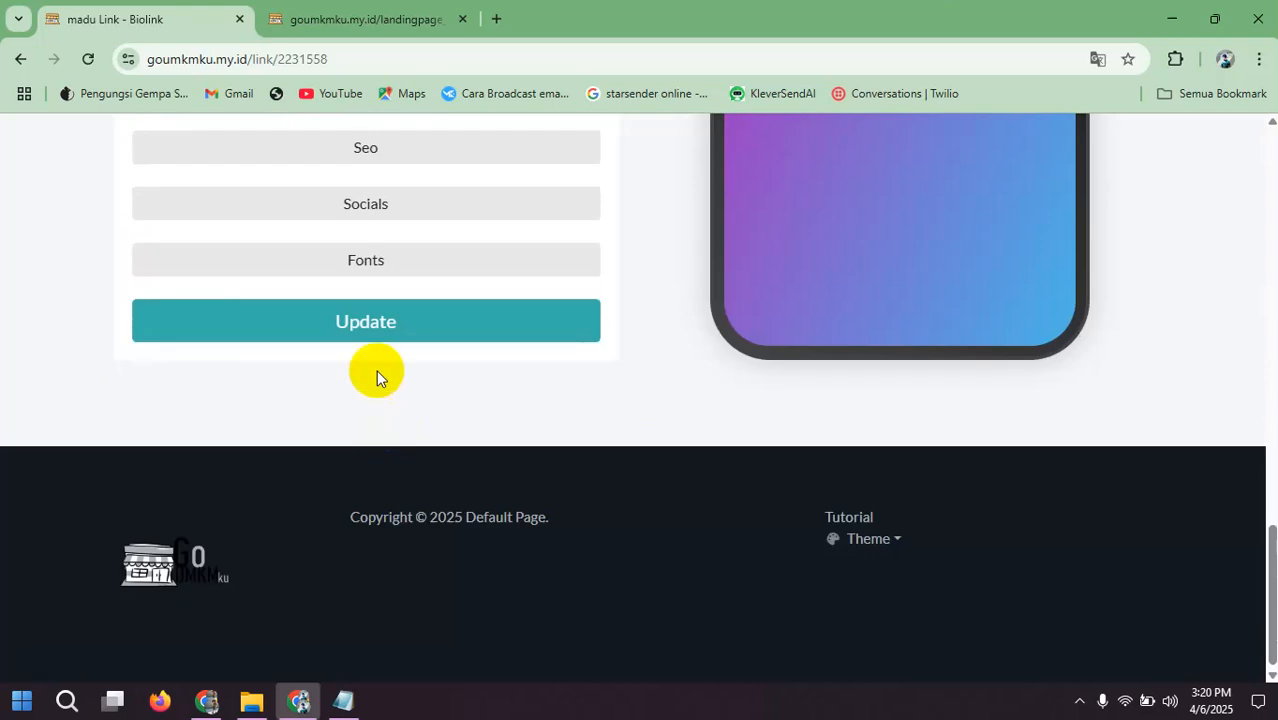
click(365, 321)
Step: Change the page's background type to Custom Color, set it to white (#FFFFFF), and save the update
scroll(470, 388, up, 4)
scroll(470, 388, down, 8)
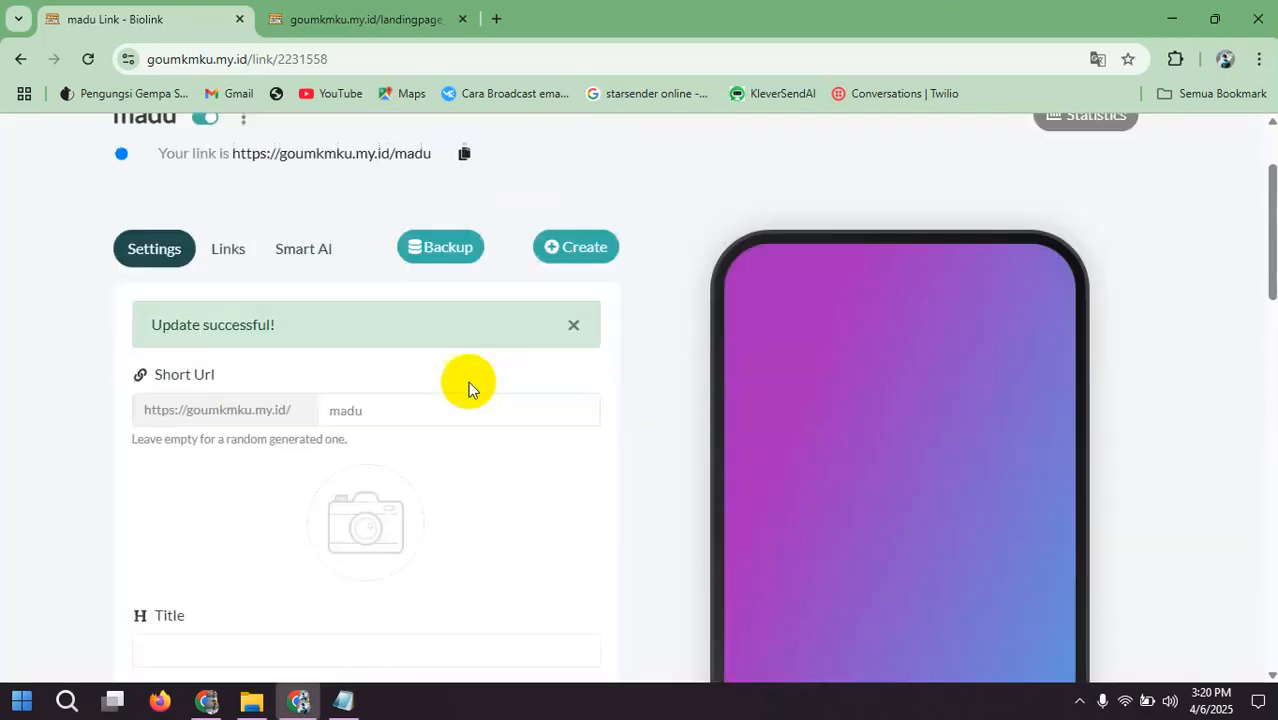
scroll(876, 360, up, 1)
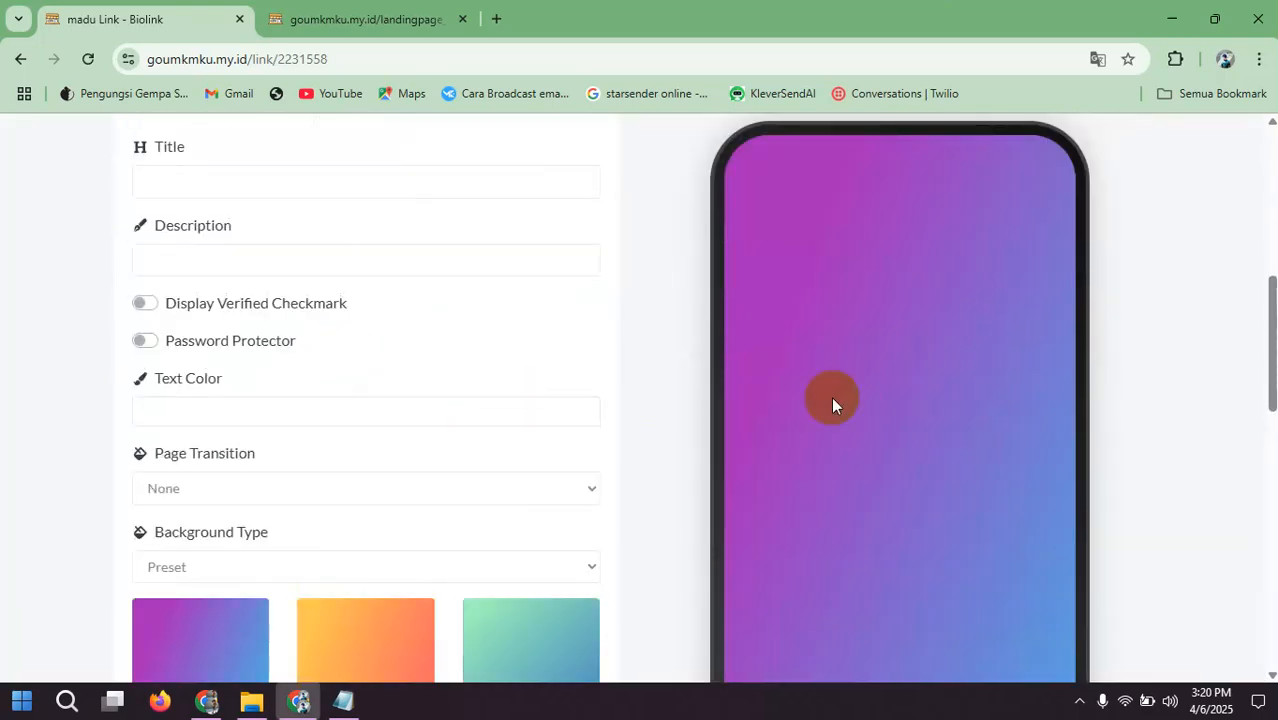
scroll(538, 416, down, 3)
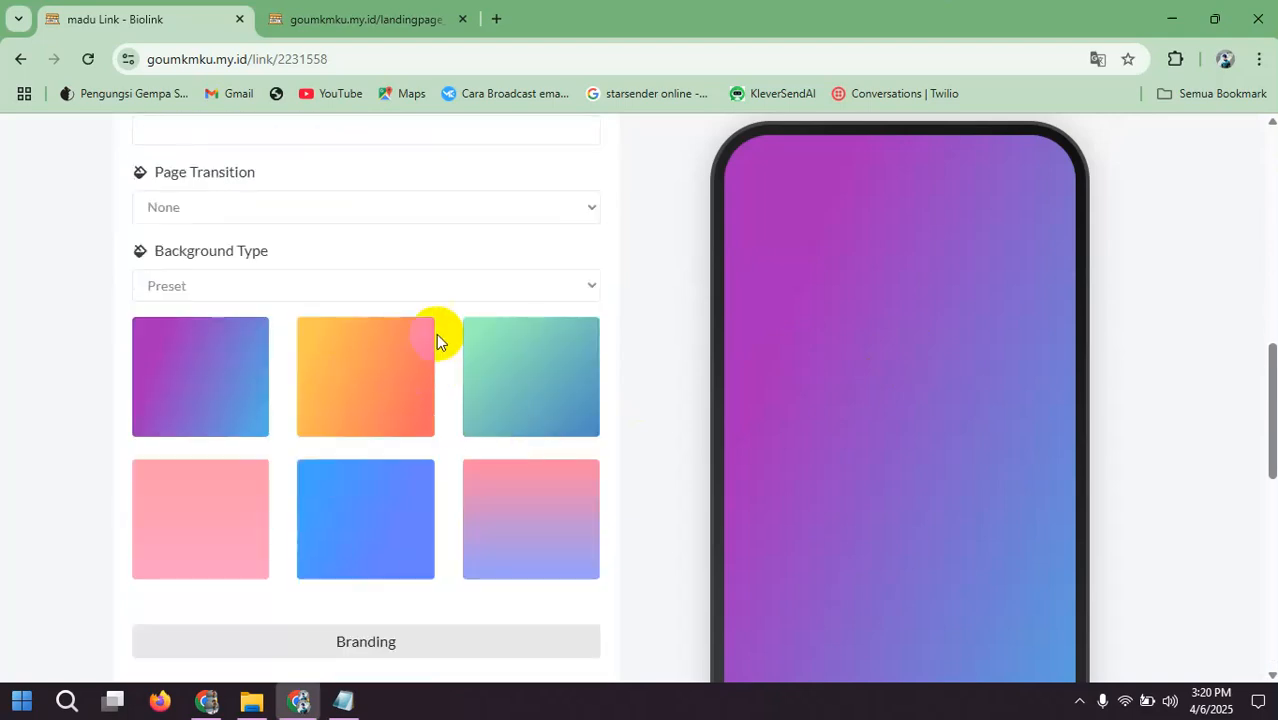
click(452, 287)
click(305, 383)
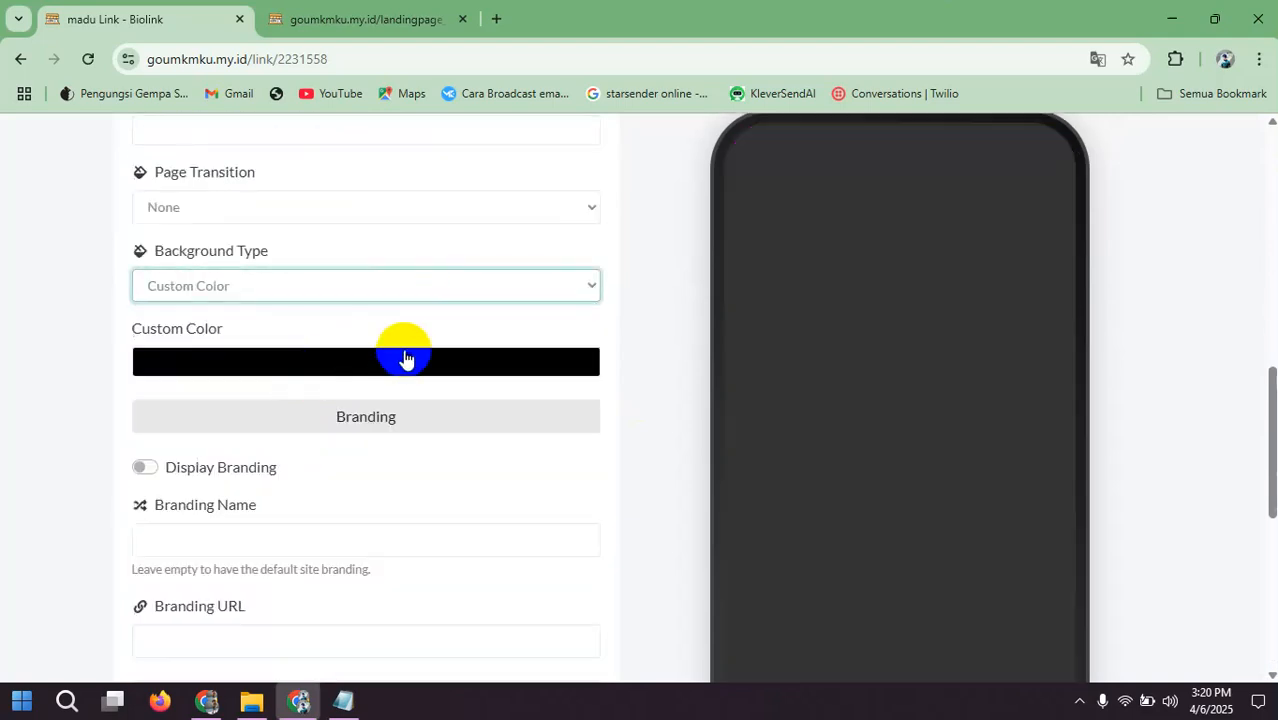
click(416, 362)
drag(280, 439, 134, 371)
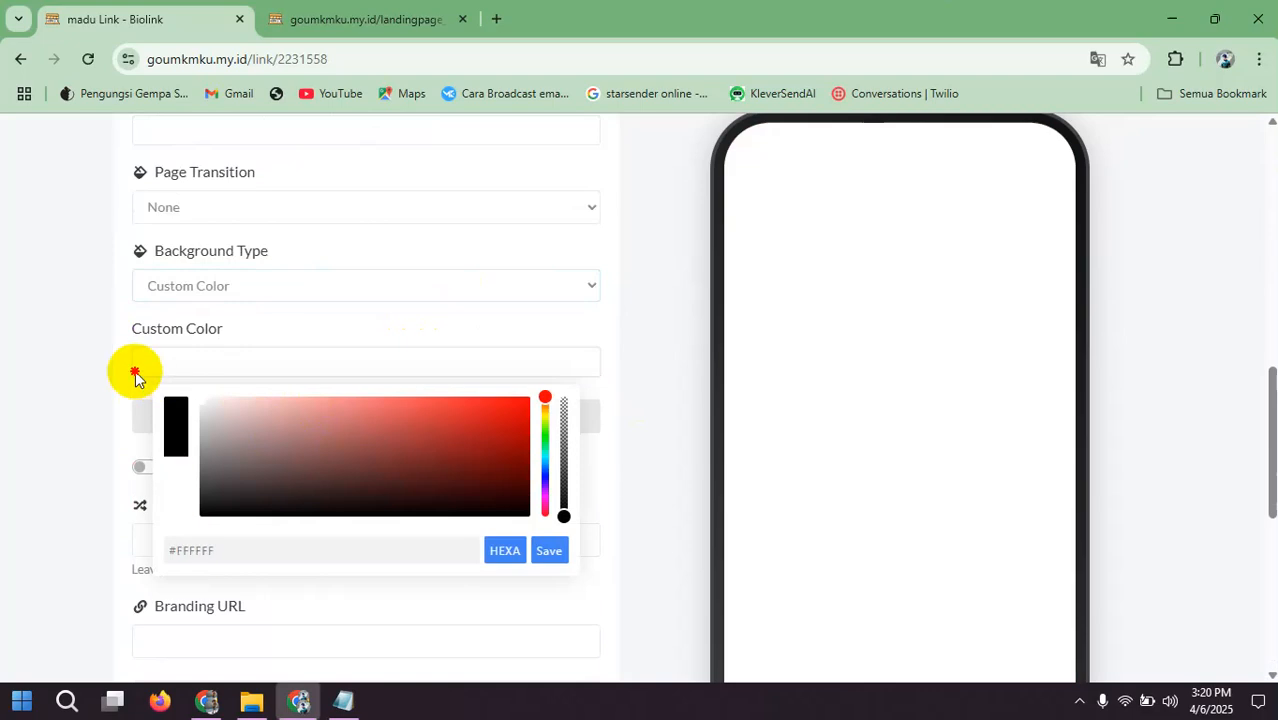
click(548, 552)
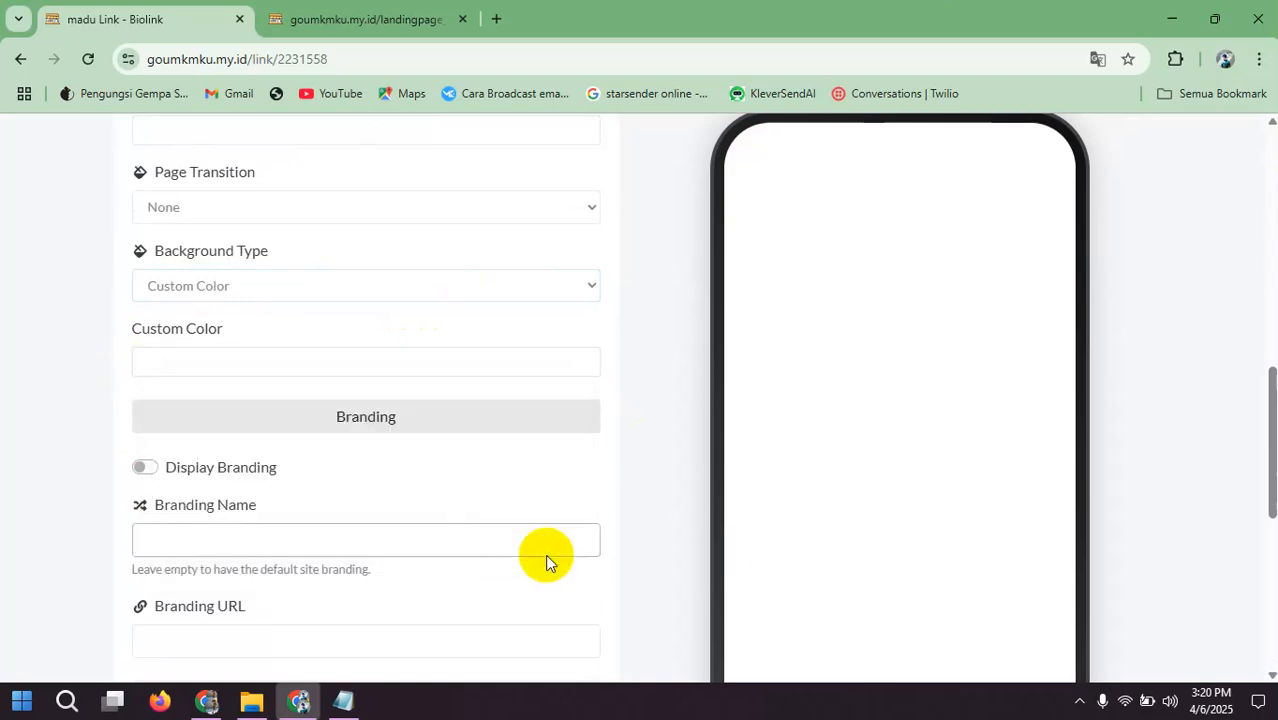
scroll(545, 554, down, 4)
click(430, 510)
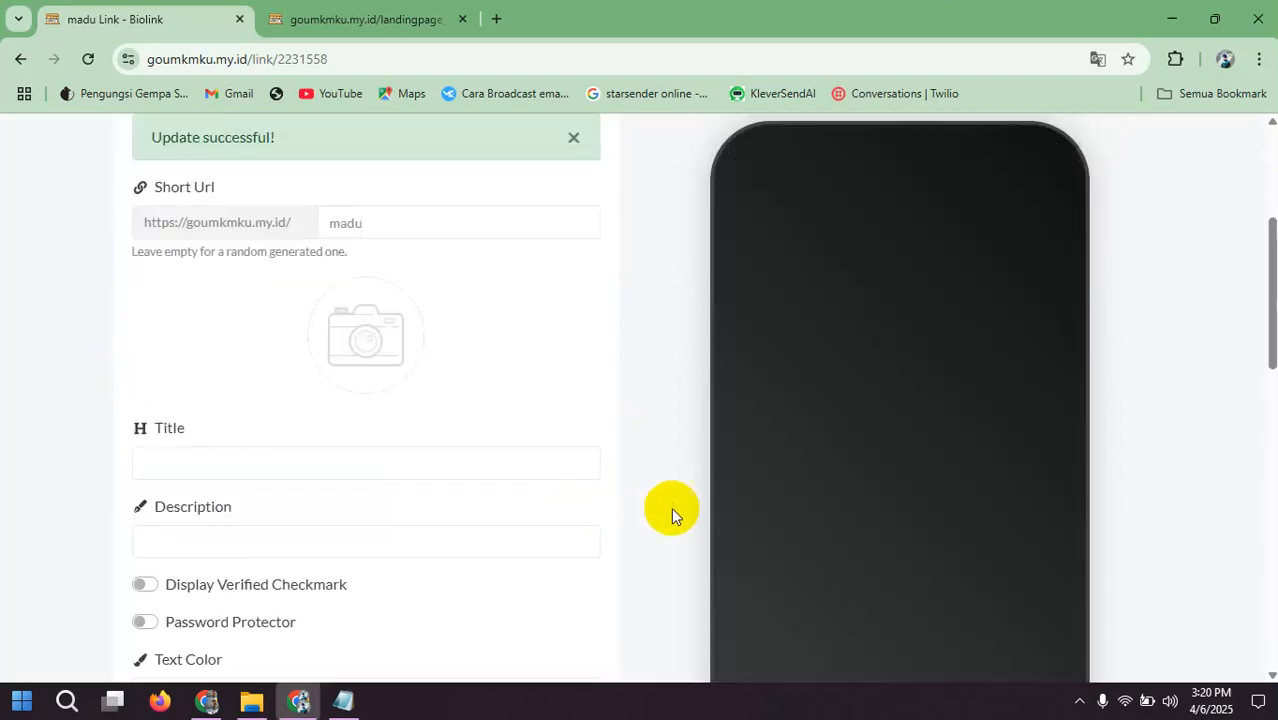
Step: Start creating a new MultiText block in the madu page's links section
scroll(467, 495, up, 3)
scroll(434, 485, down, 8)
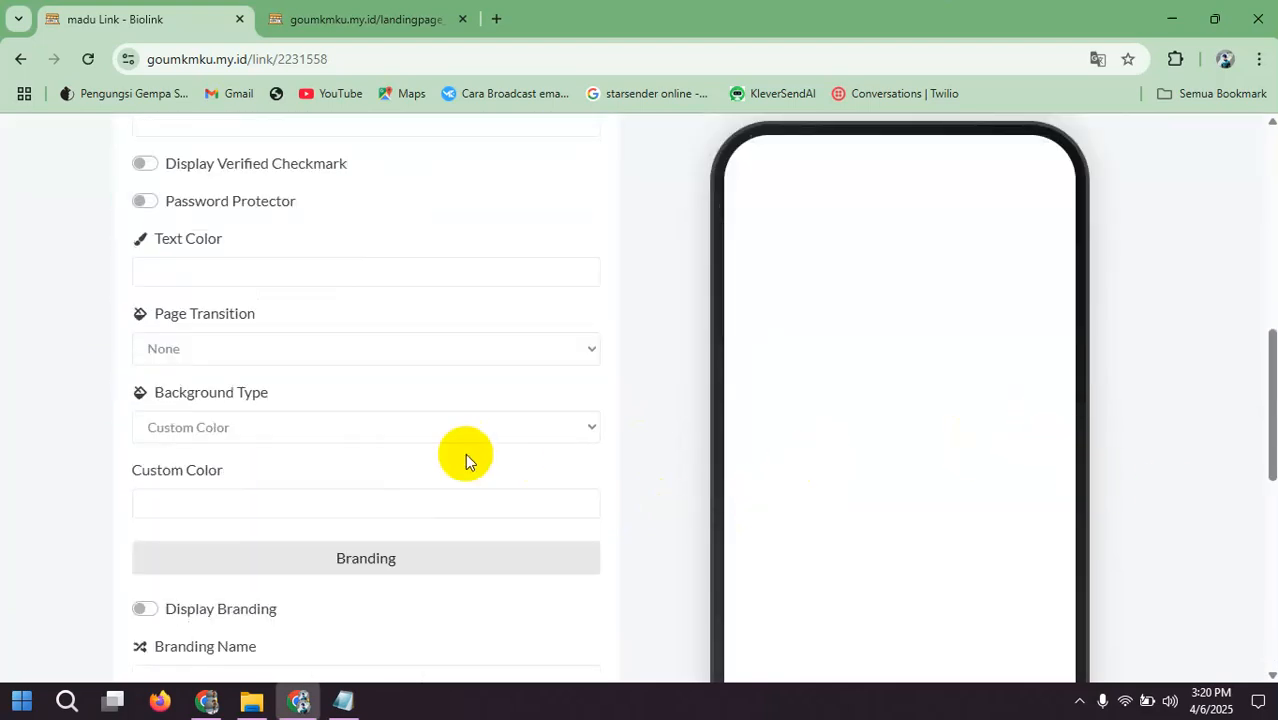
scroll(334, 451, up, 6)
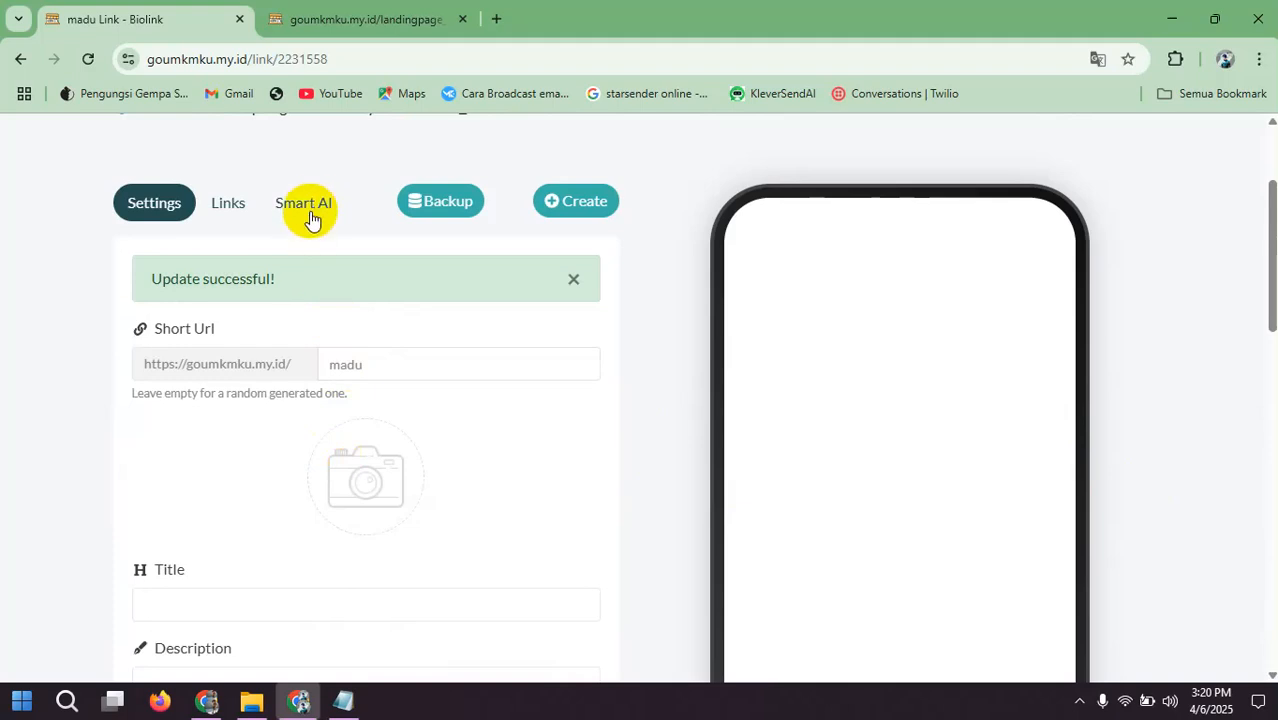
click(234, 210)
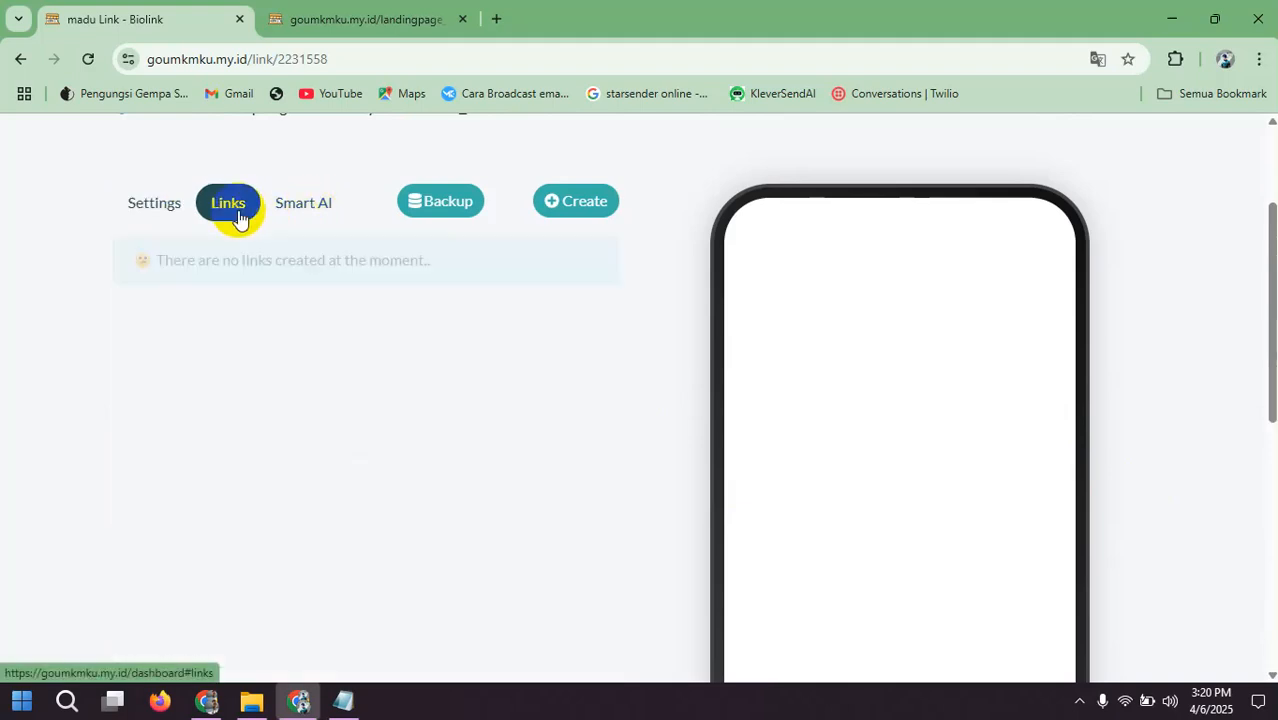
click(560, 210)
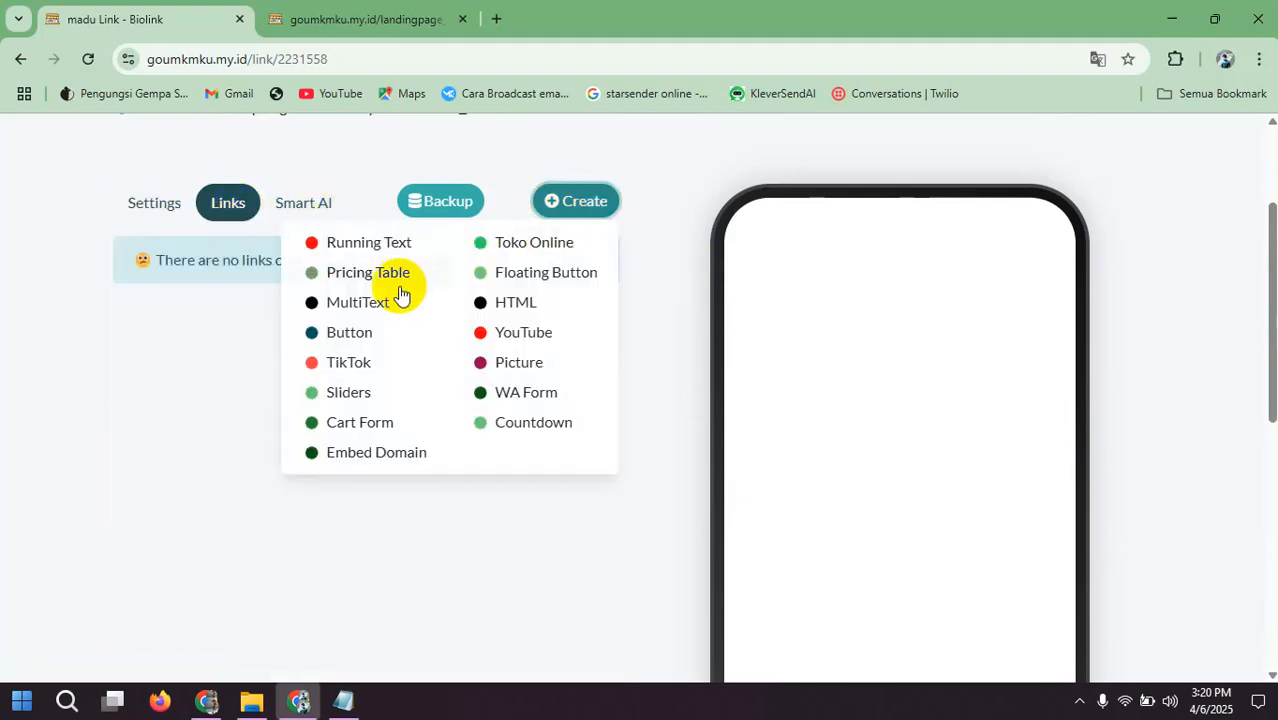
click(376, 305)
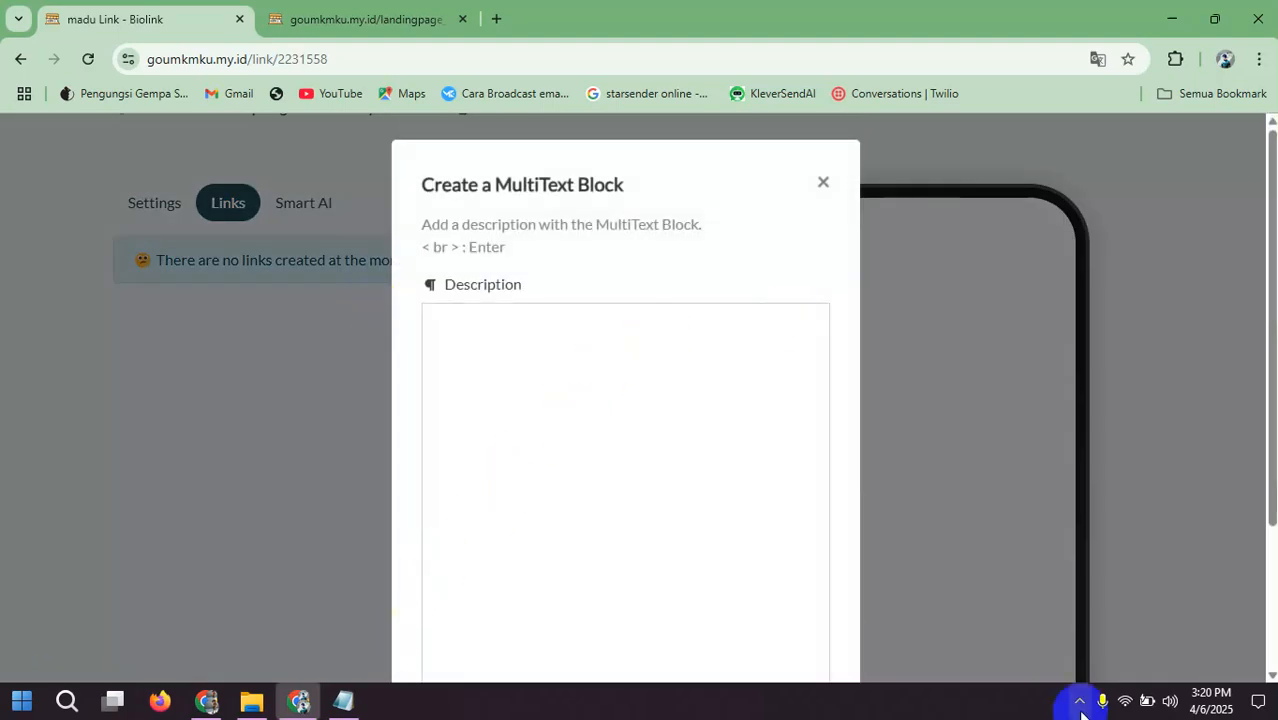
Step: Switch to Framework Landingpage.txt in Notepad and copy the headline "Madu Ini Dipanen Saat Bulan Purnama – Apa Khasiat Rahasianya?" without its emoji
click(344, 704)
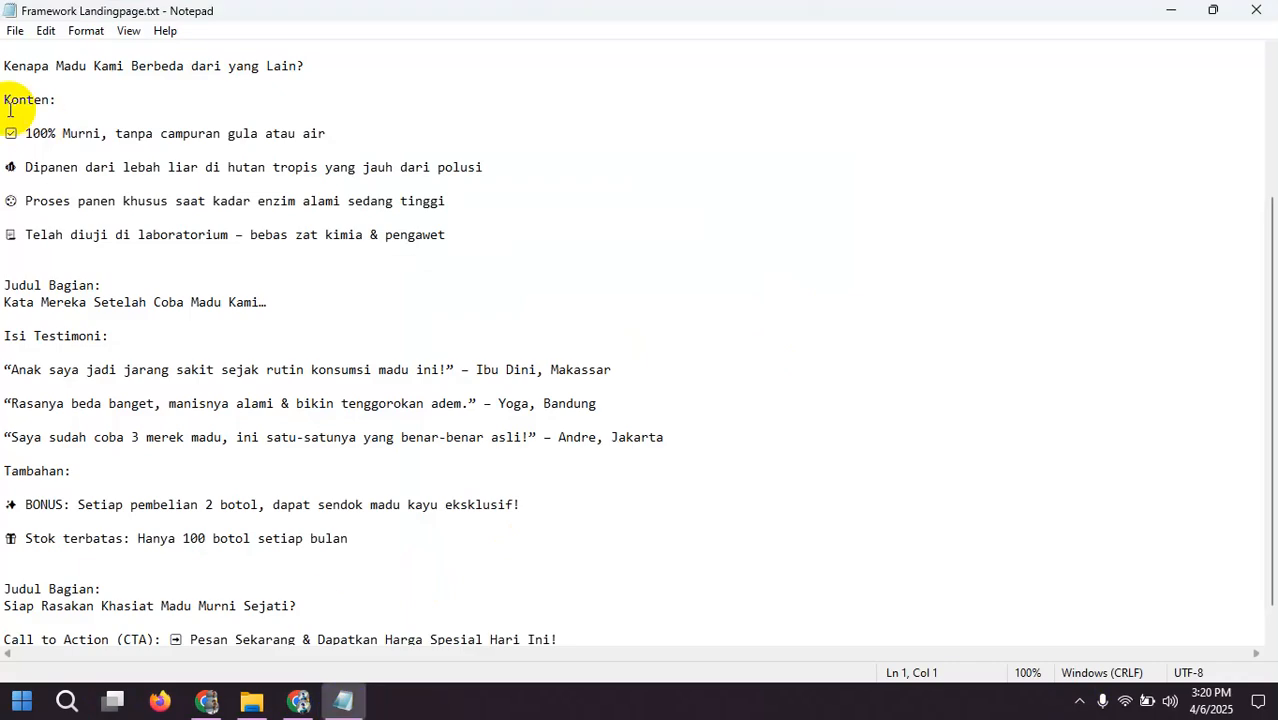
scroll(22, 140, up, 2)
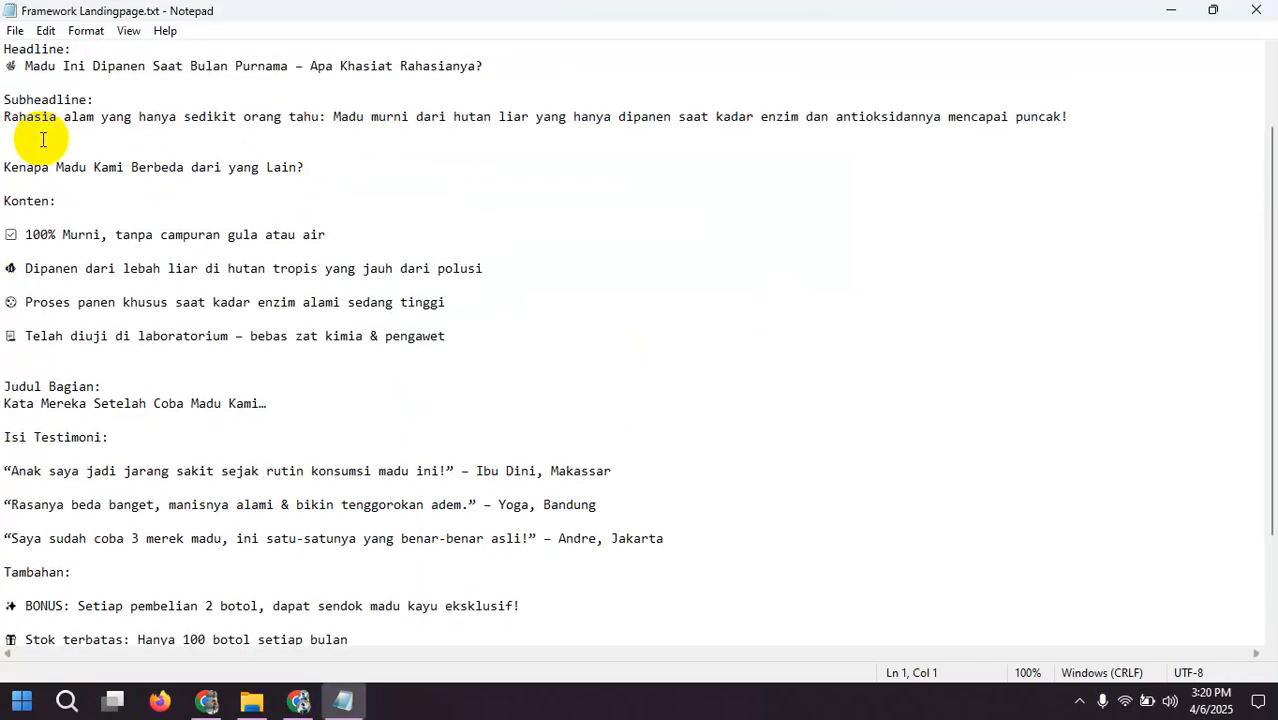
scroll(43, 139, up, 1)
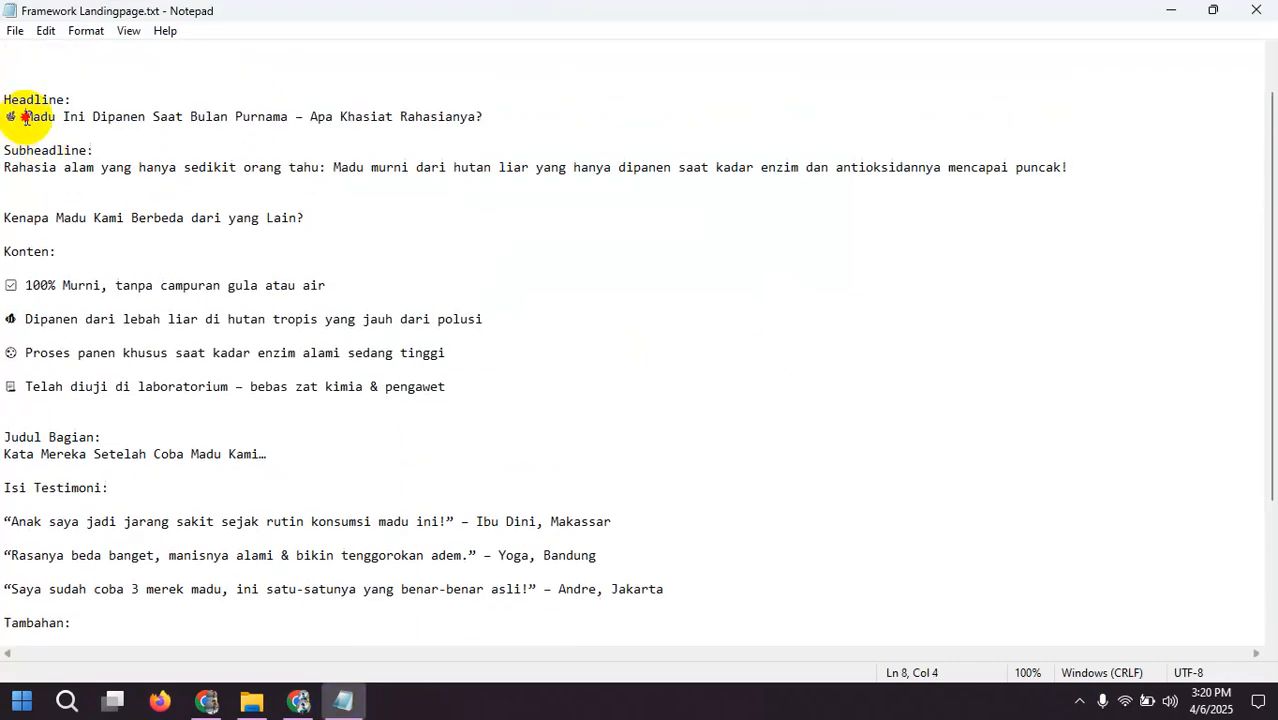
click(87, 116)
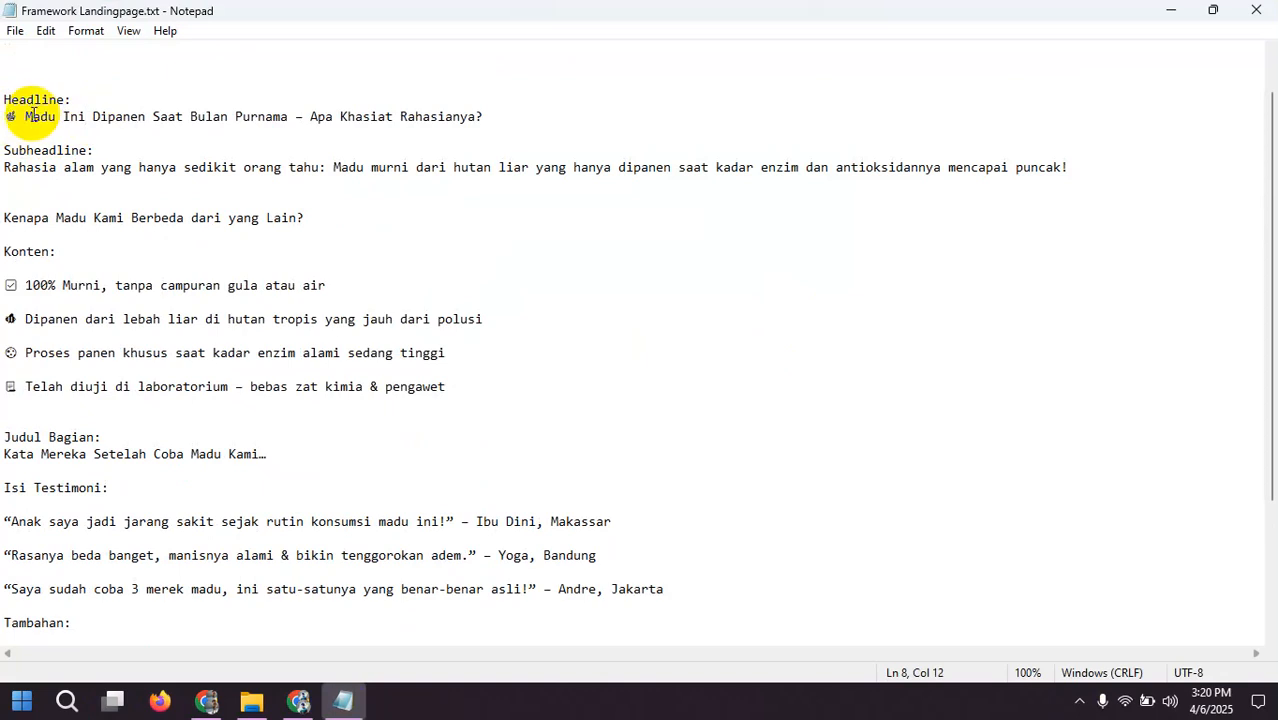
drag(28, 118, 471, 120)
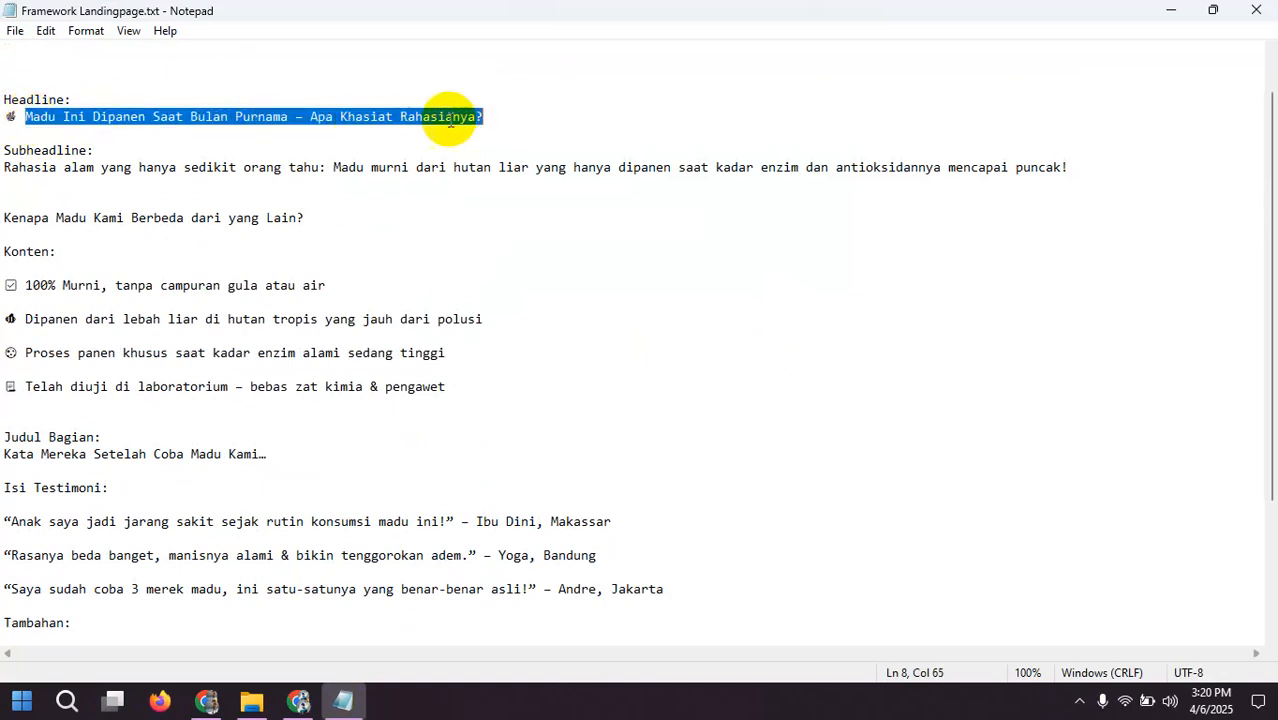
right_click(456, 118)
click(496, 181)
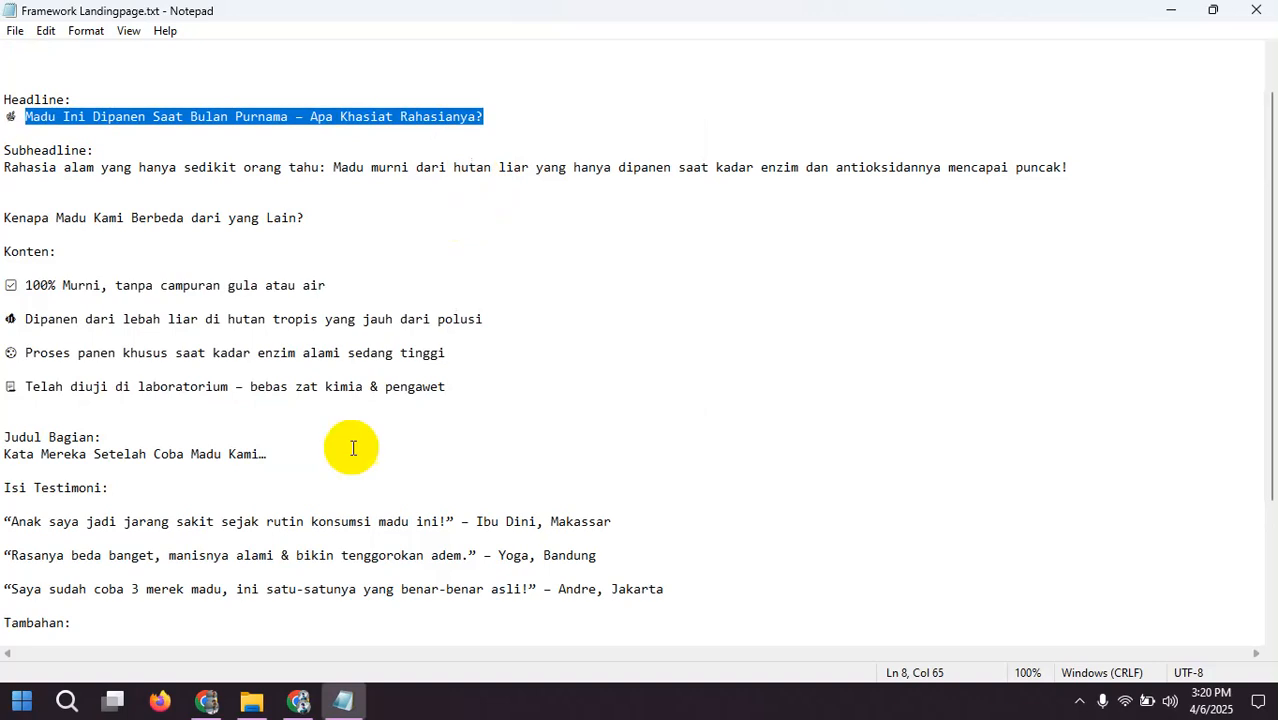
Step: Return to the Biolink page in Chrome and paste the copied headline into the new MultiText block's description
click(298, 700)
click(532, 383)
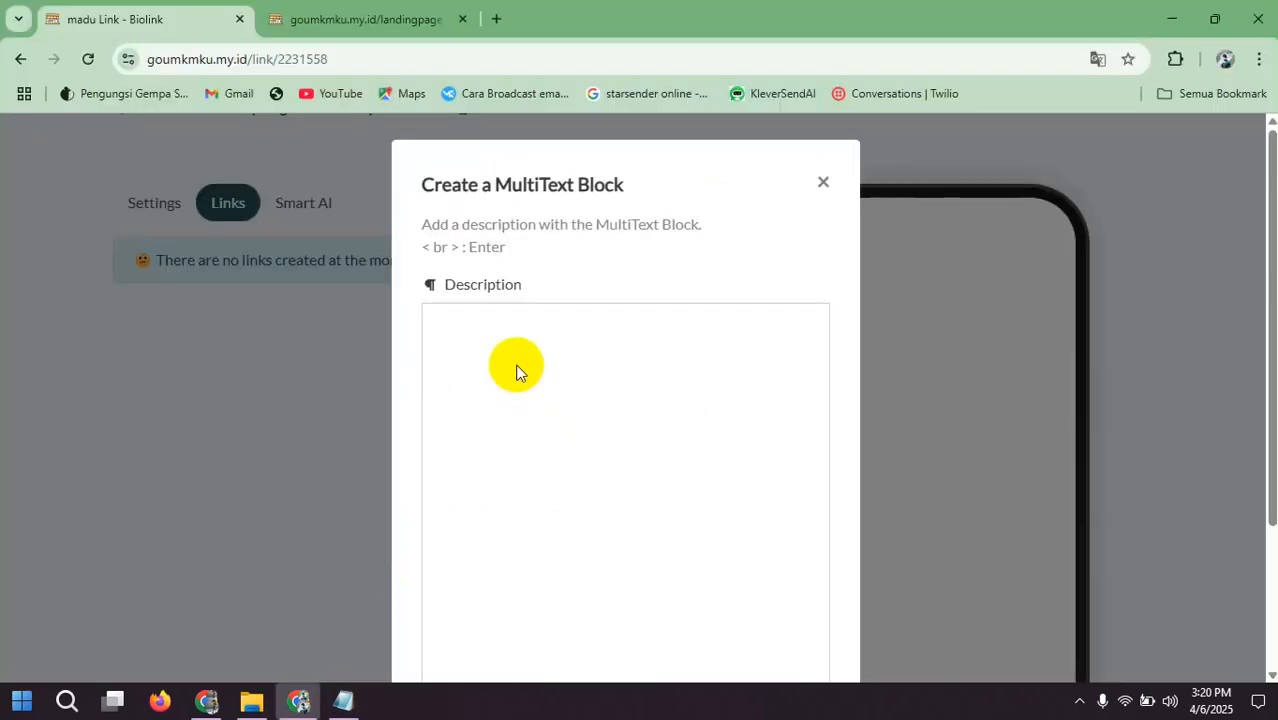
key(ctrl+v)
scroll(562, 367, down, 2)
scroll(562, 367, up, 1)
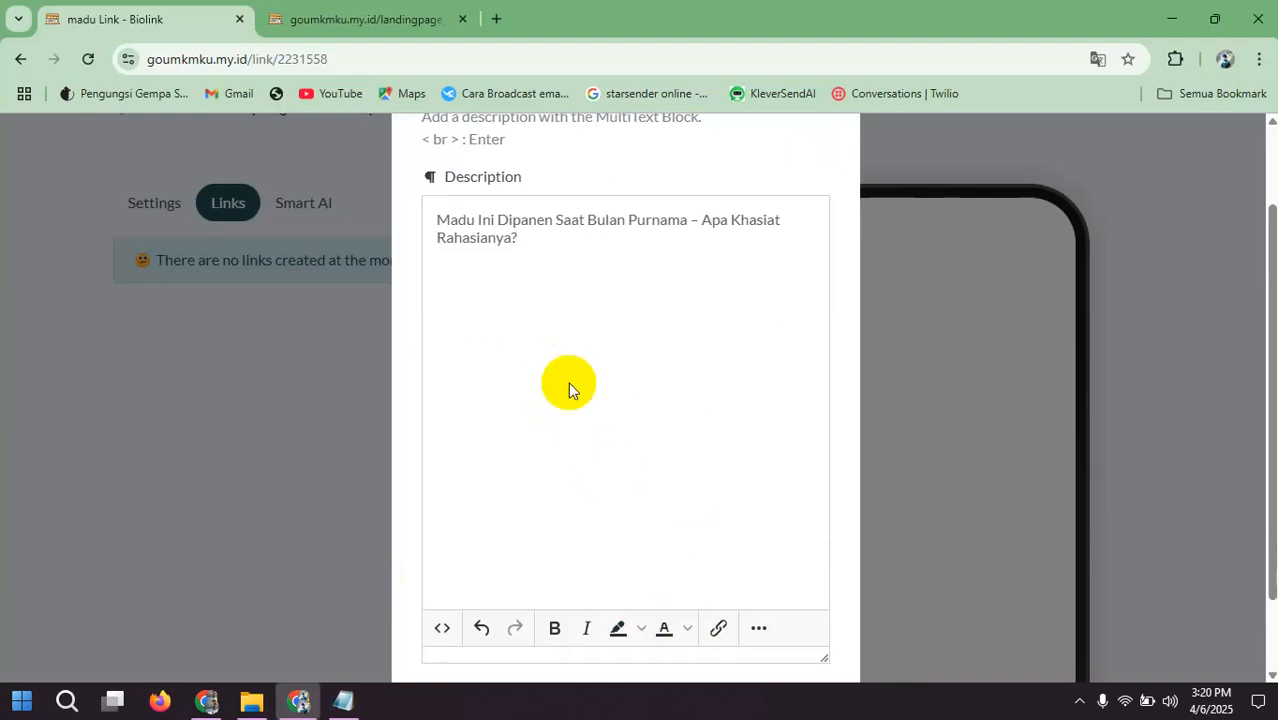
Step: Format the whole headline in the Arial Black font, make it bold and center it
key(ctrl+a)
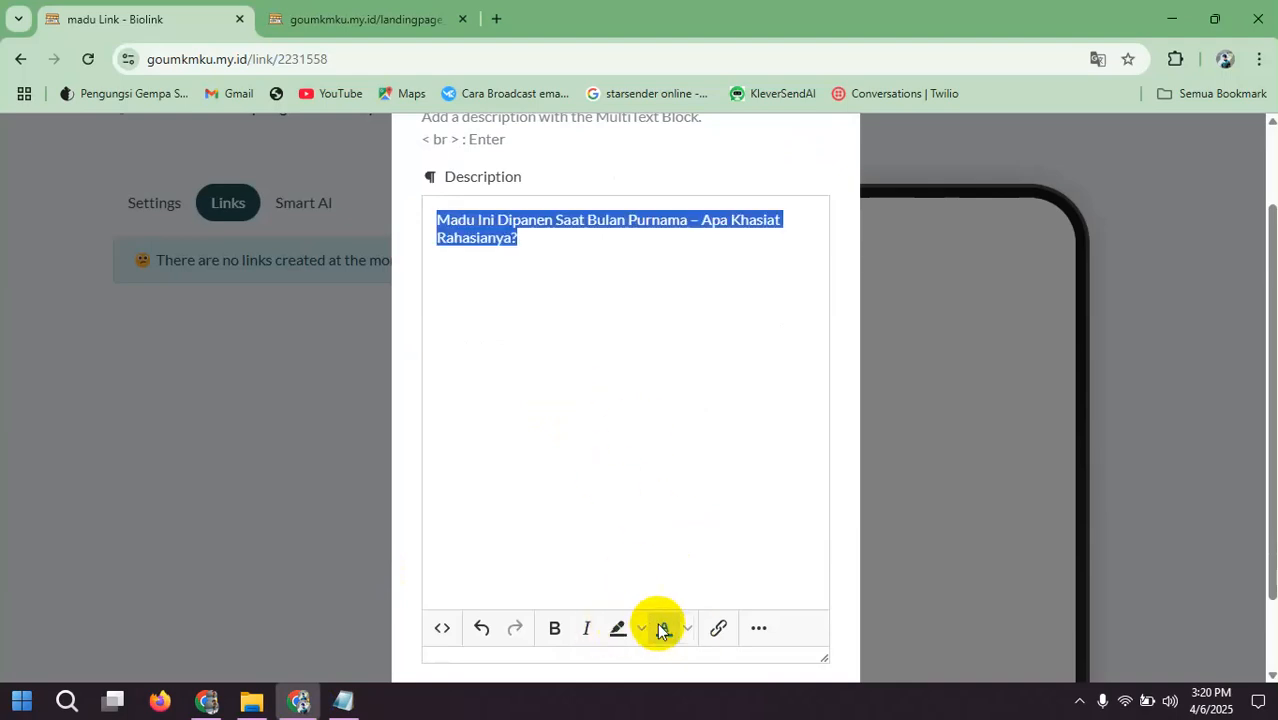
scroll(641, 556, down, 2)
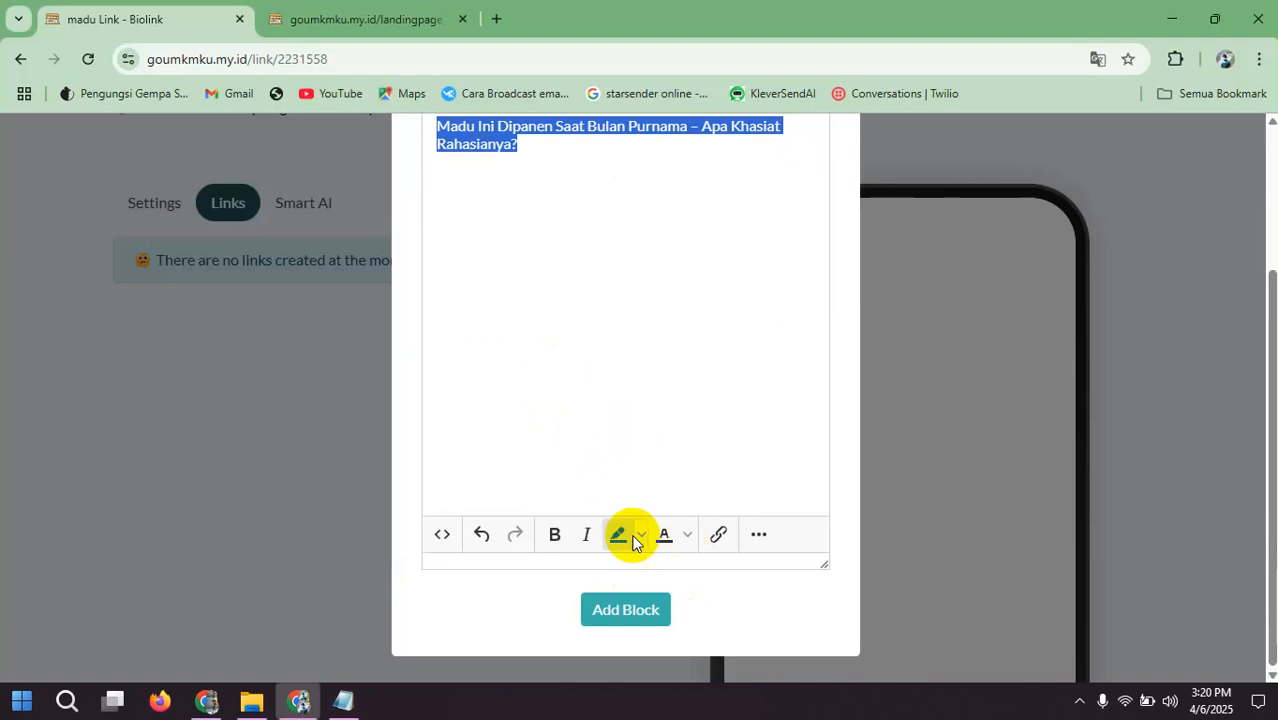
click(752, 537)
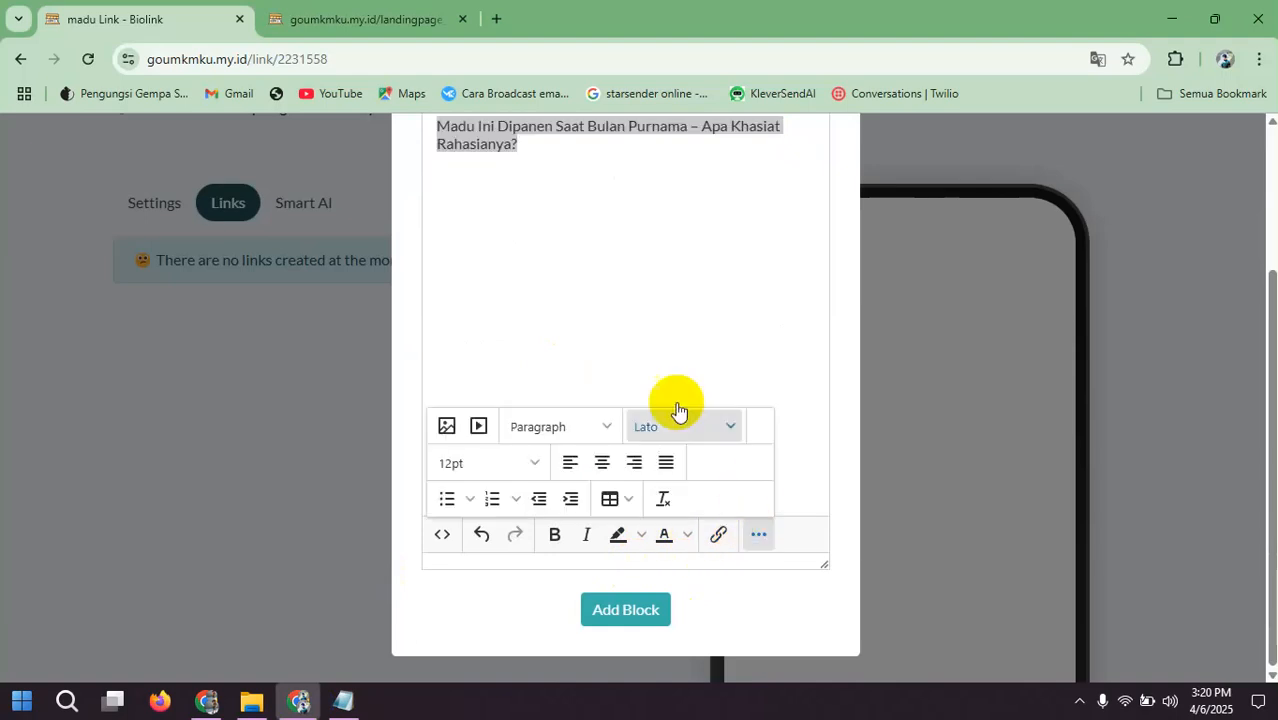
click(680, 436)
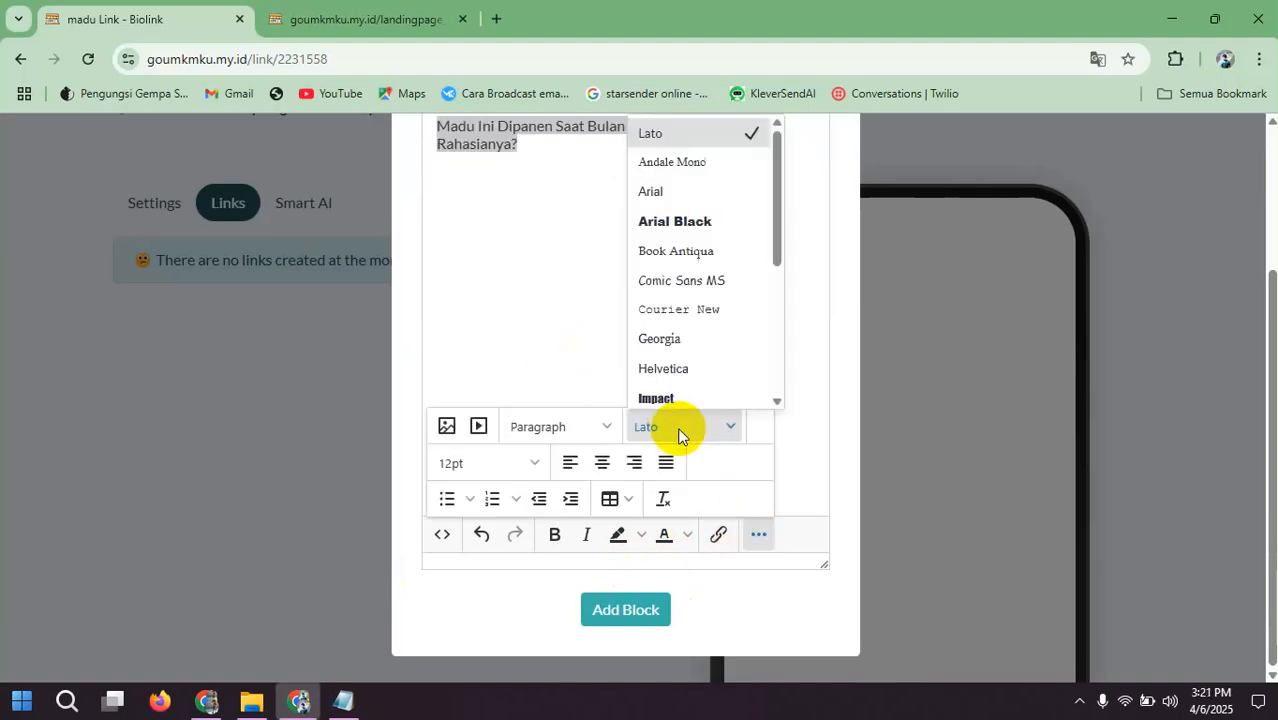
scroll(707, 277, down, 2)
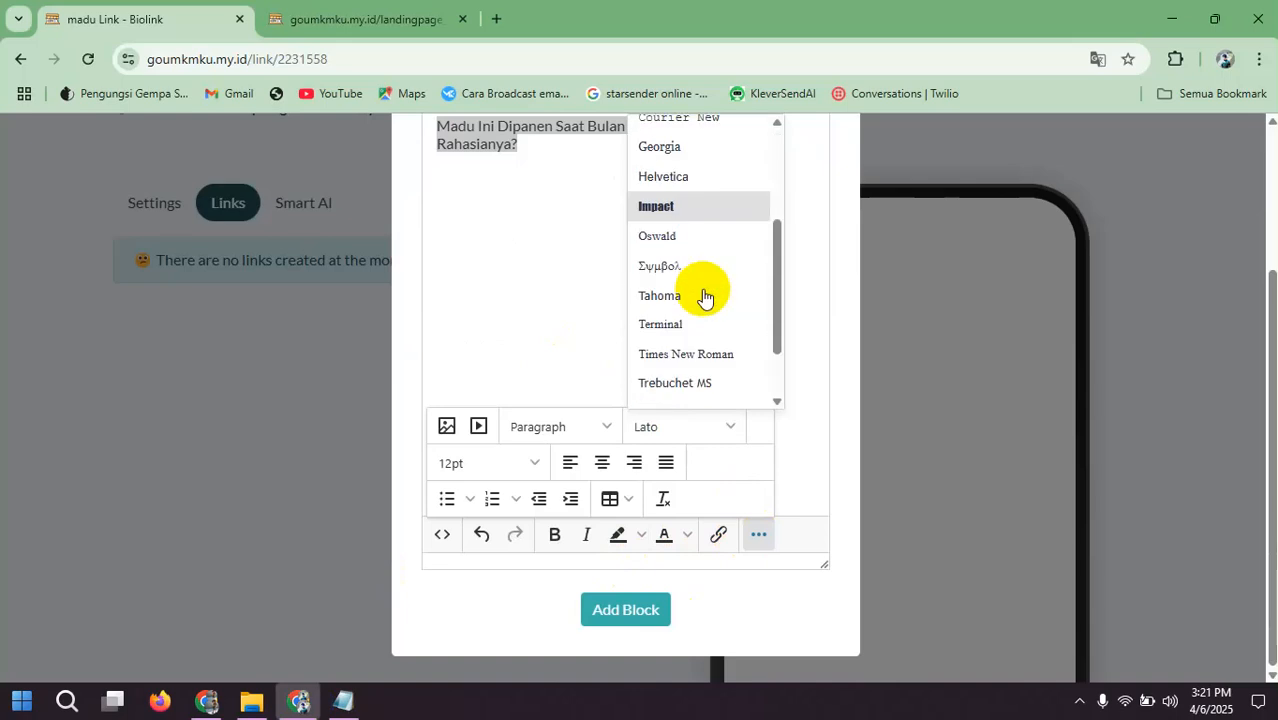
scroll(707, 295, down, 2)
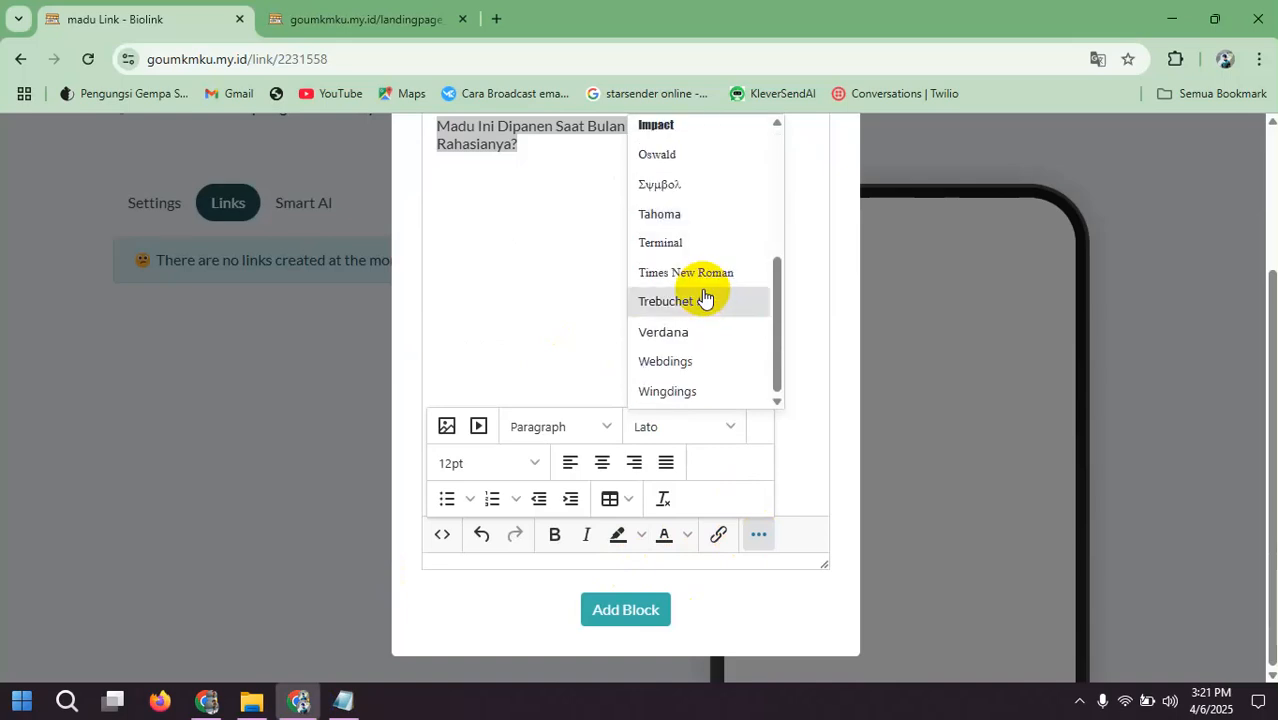
scroll(714, 336, up, 3)
scroll(713, 334, up, 1)
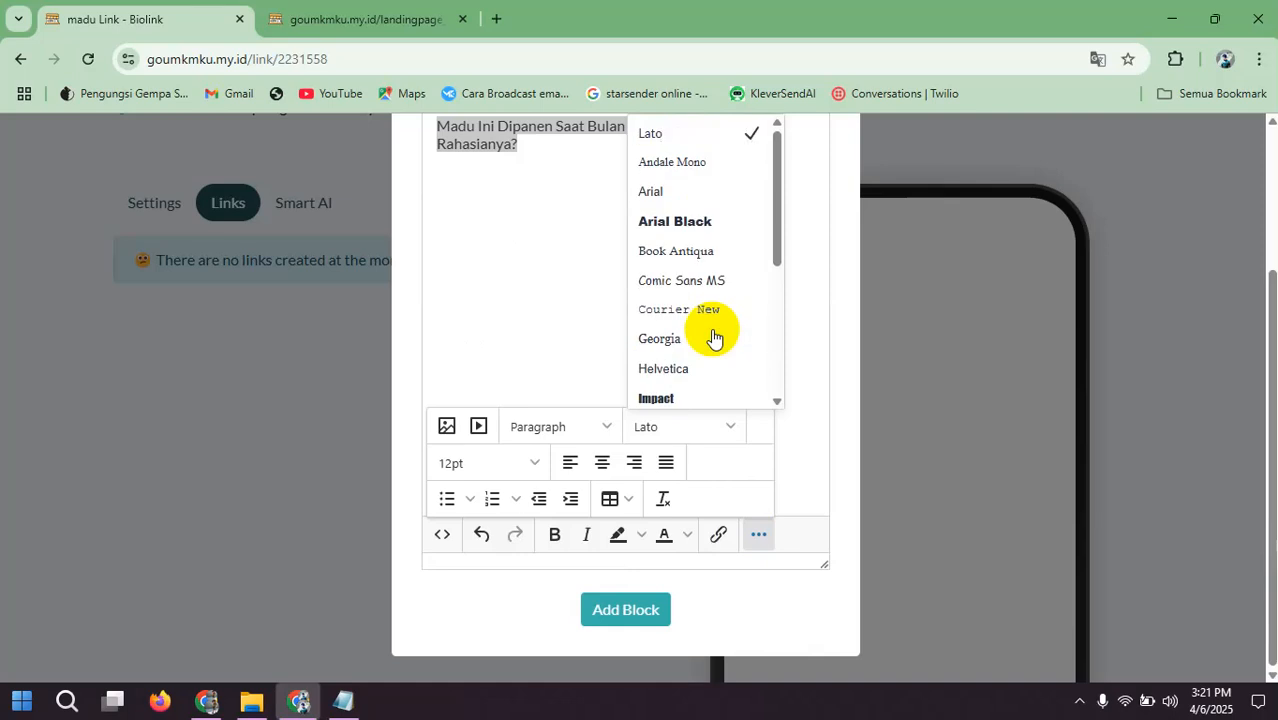
click(697, 234)
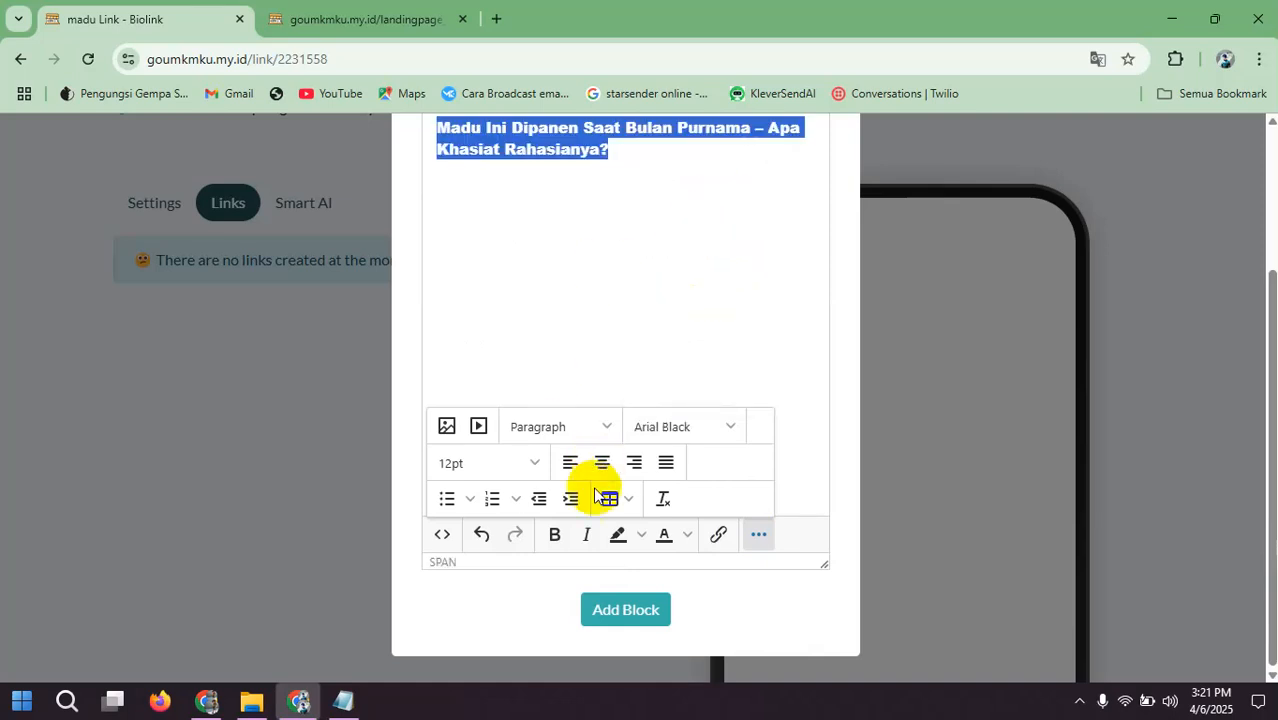
click(554, 535)
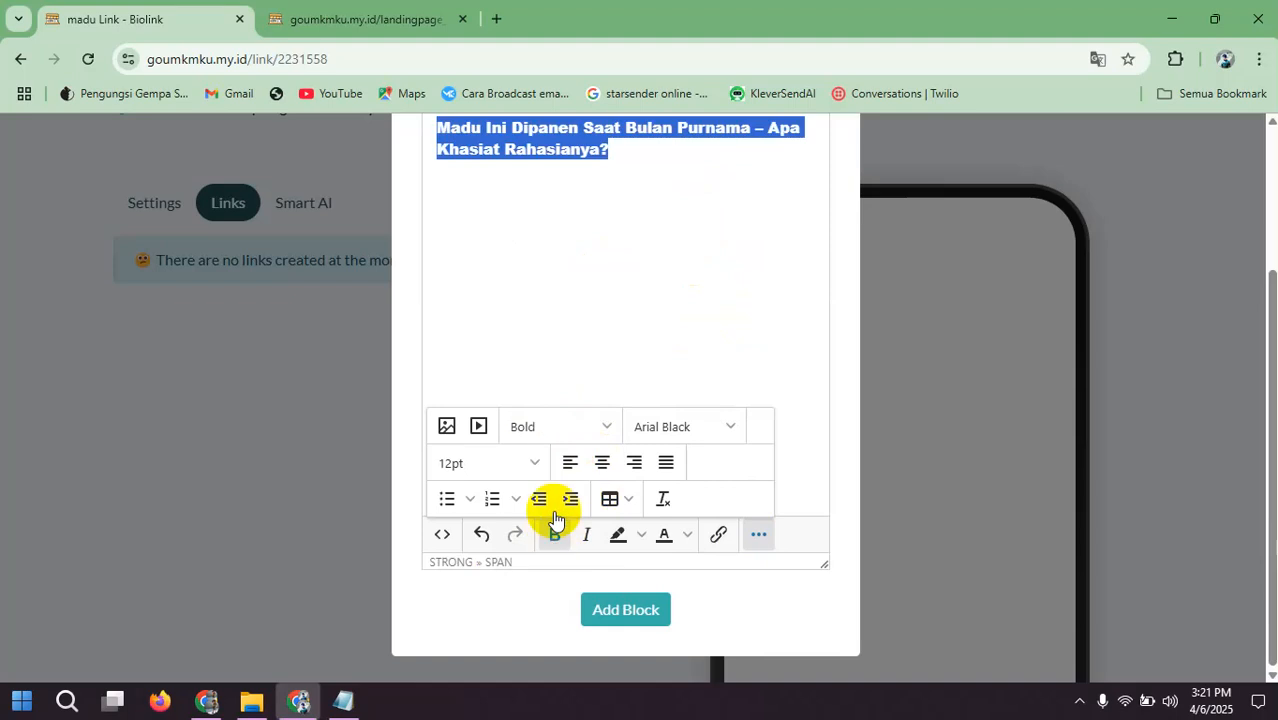
click(602, 462)
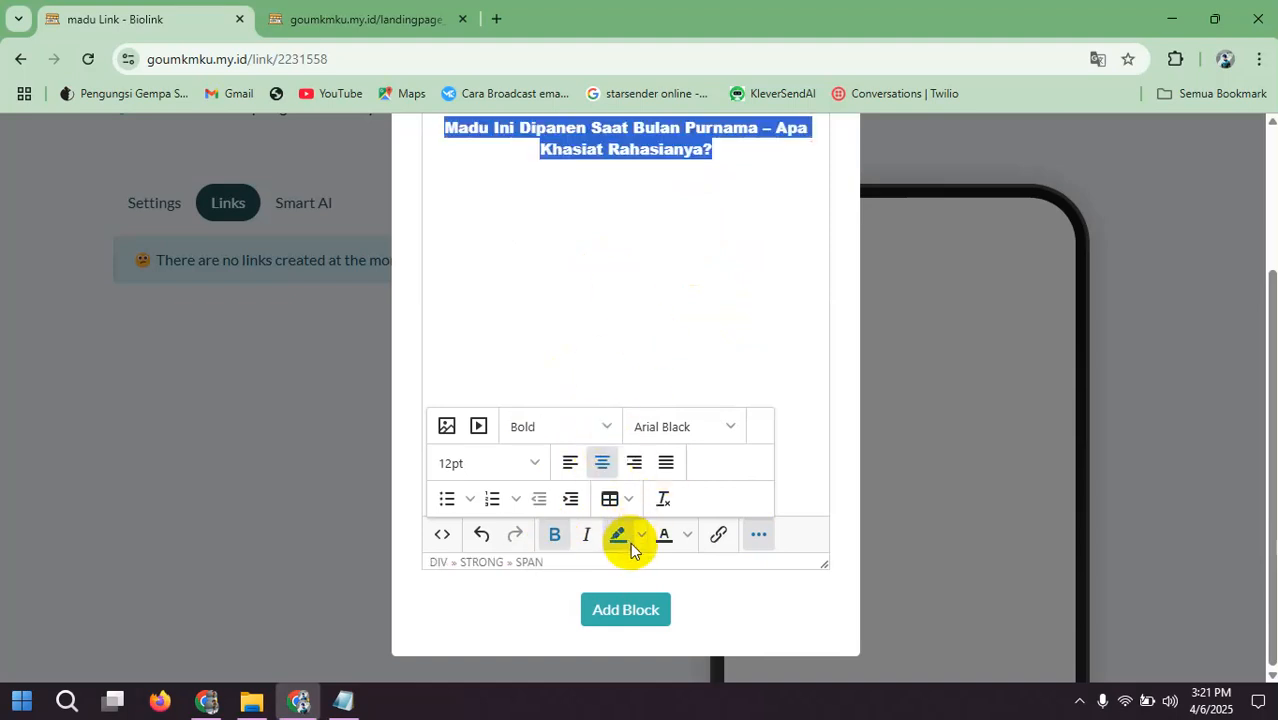
Step: Color the whole headline text orange
click(688, 536)
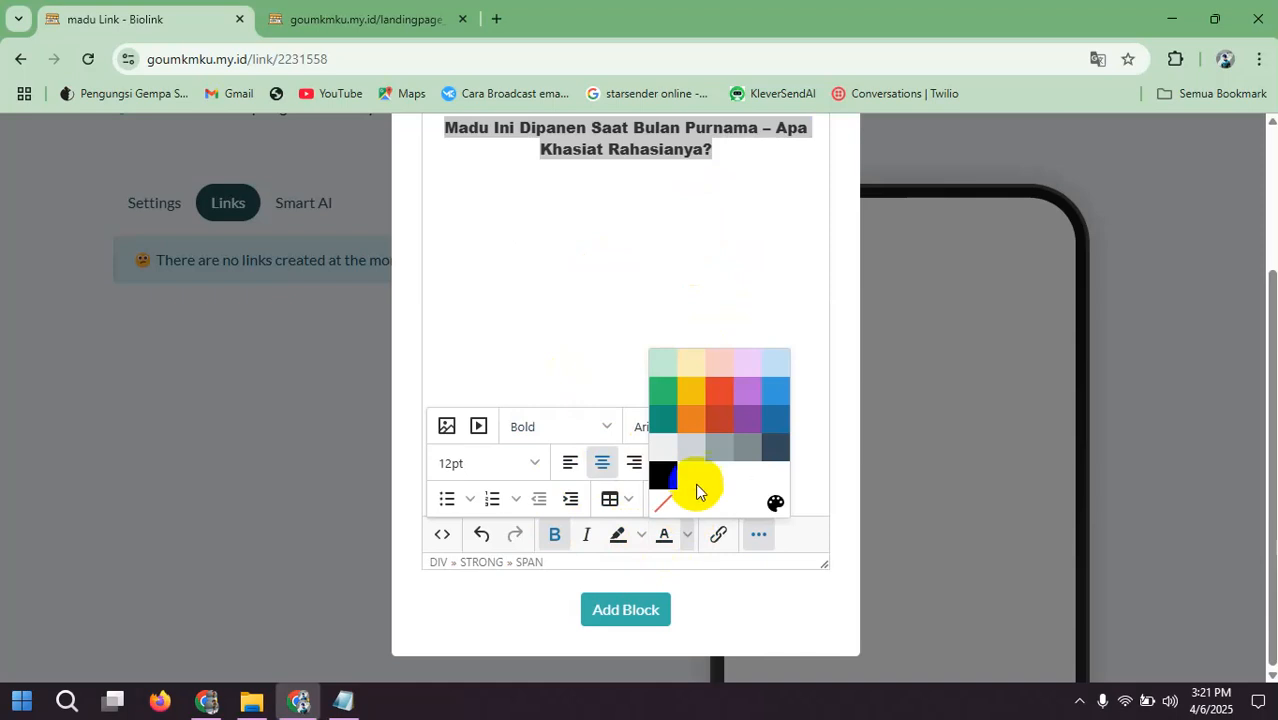
click(692, 418)
click(654, 321)
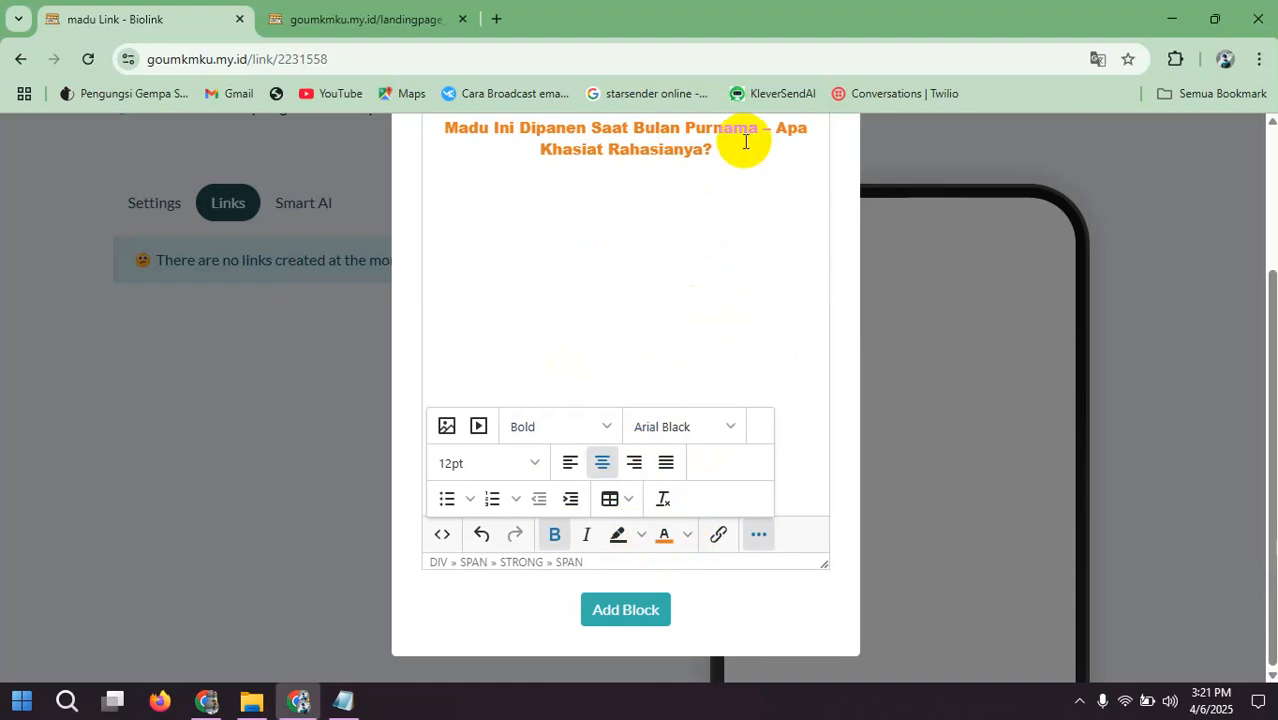
Step: Set the text color of the whole headline to golden yellow
key(ctrl+a)
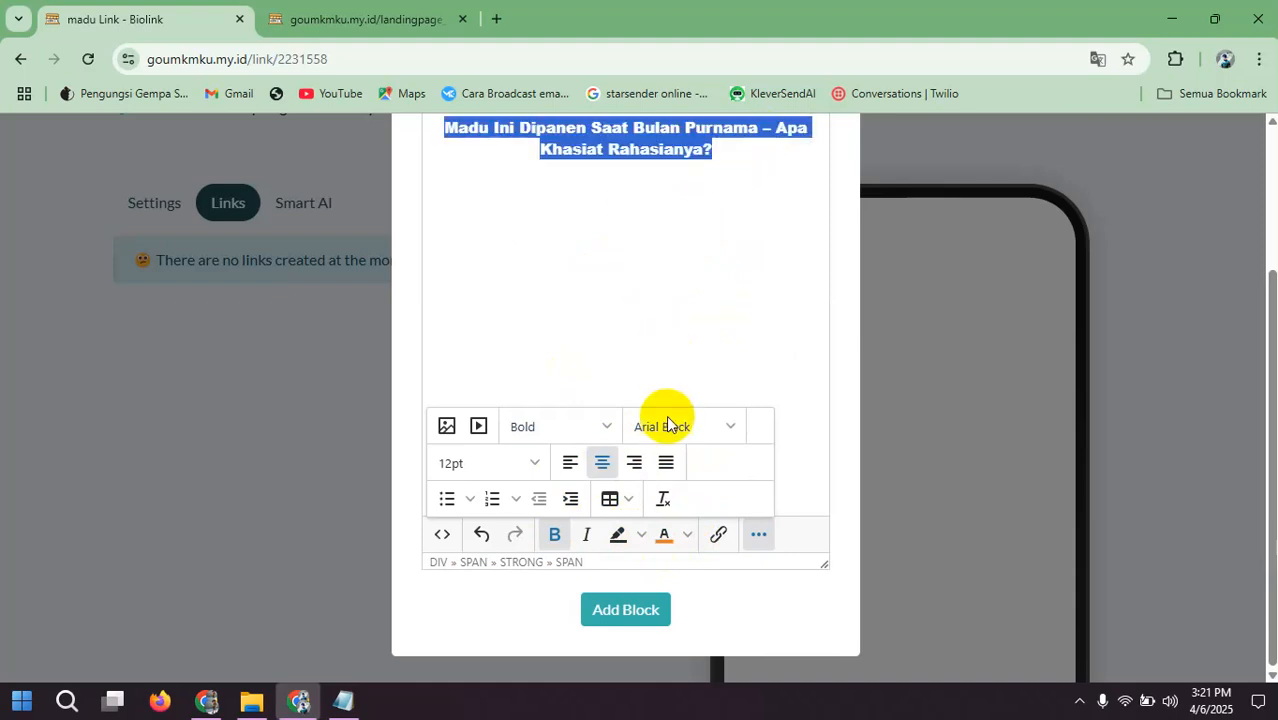
click(688, 538)
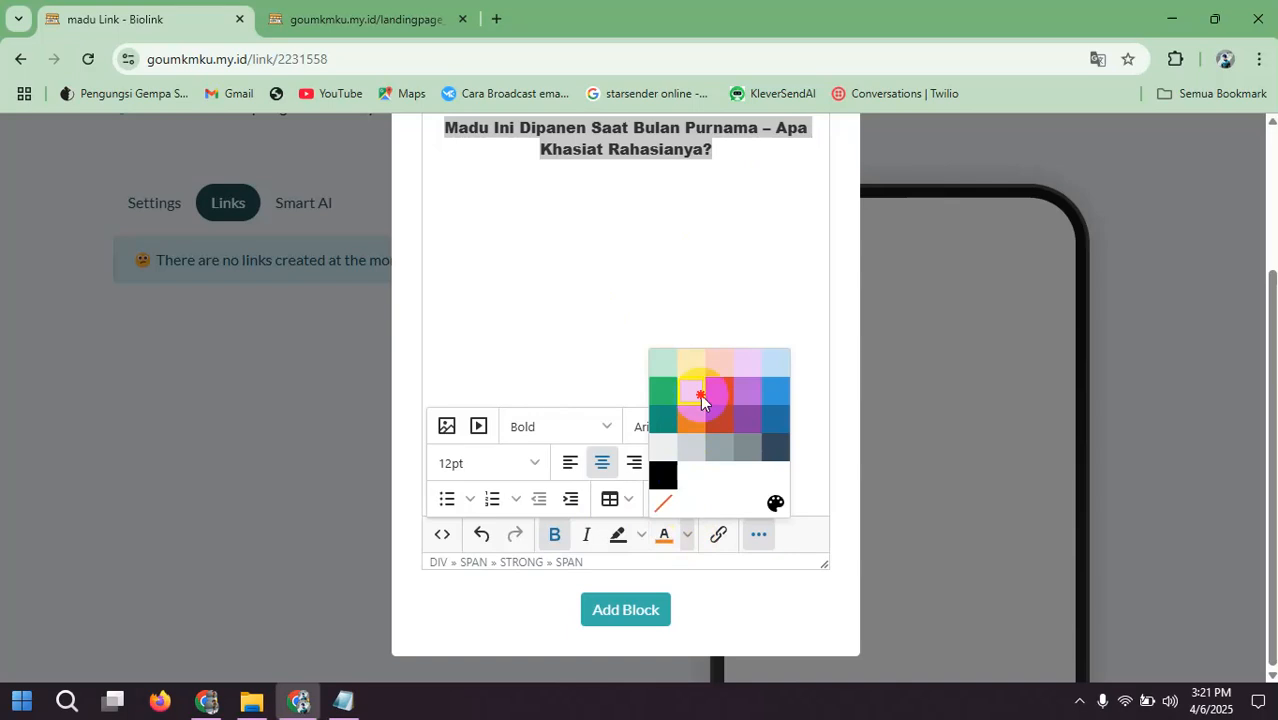
click(700, 398)
click(595, 232)
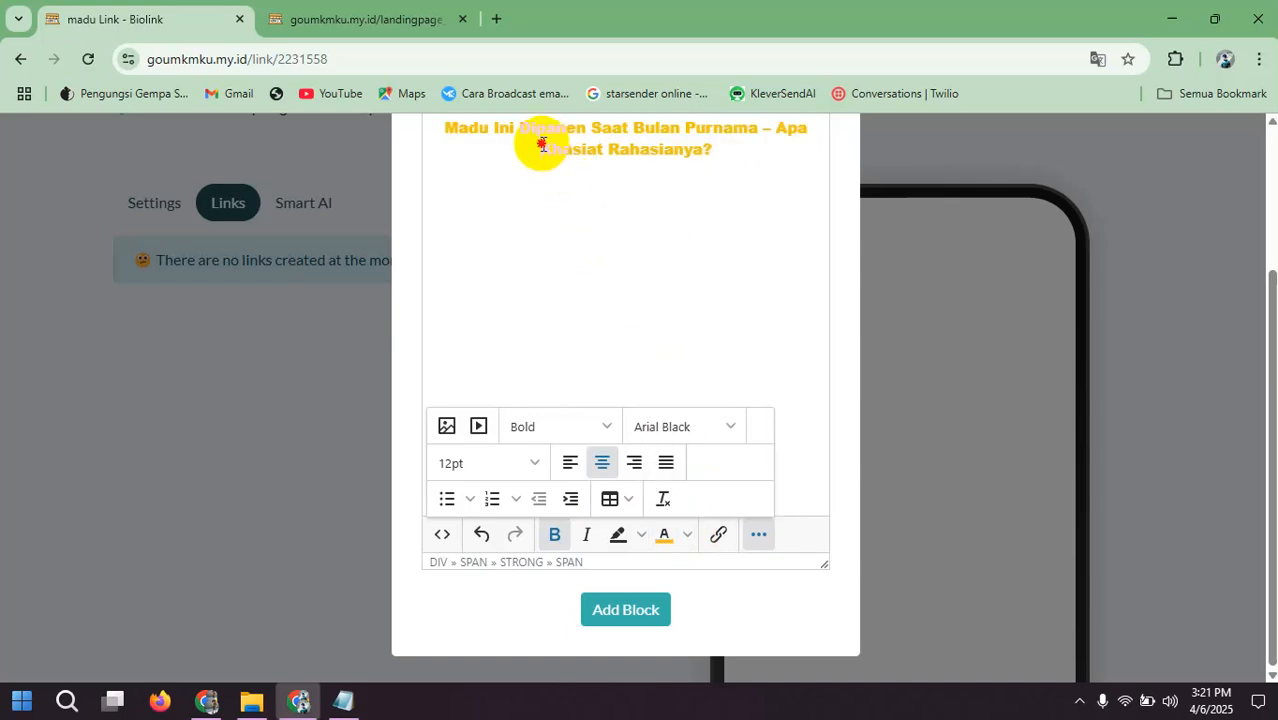
Step: Color only the headline's second part, "Apa Khasiat Rahasianya?", green
drag(542, 144, 790, 155)
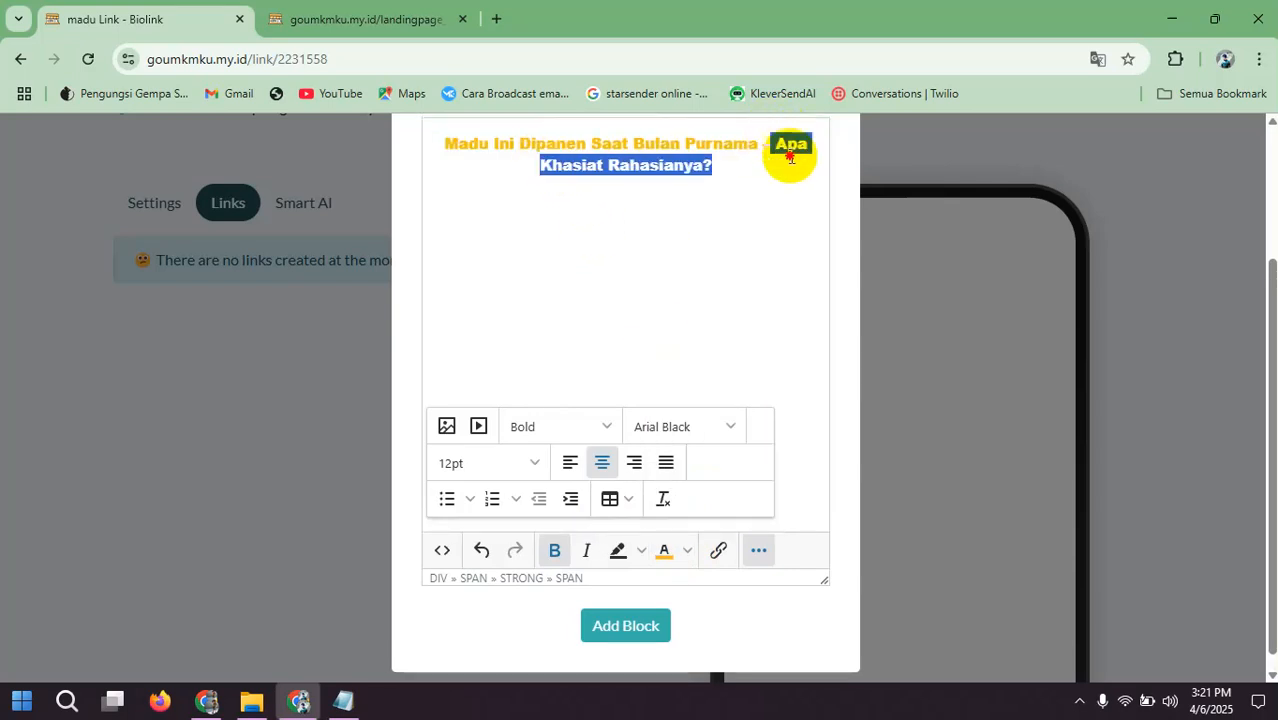
click(688, 550)
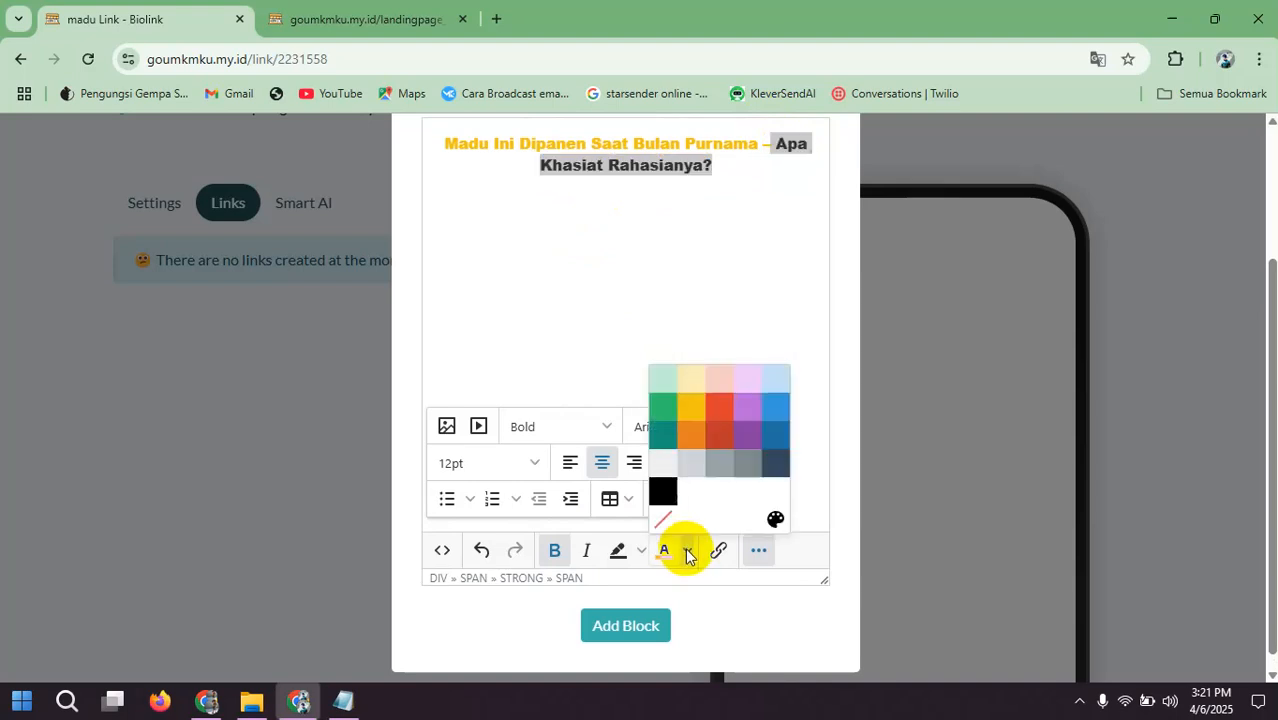
click(663, 415)
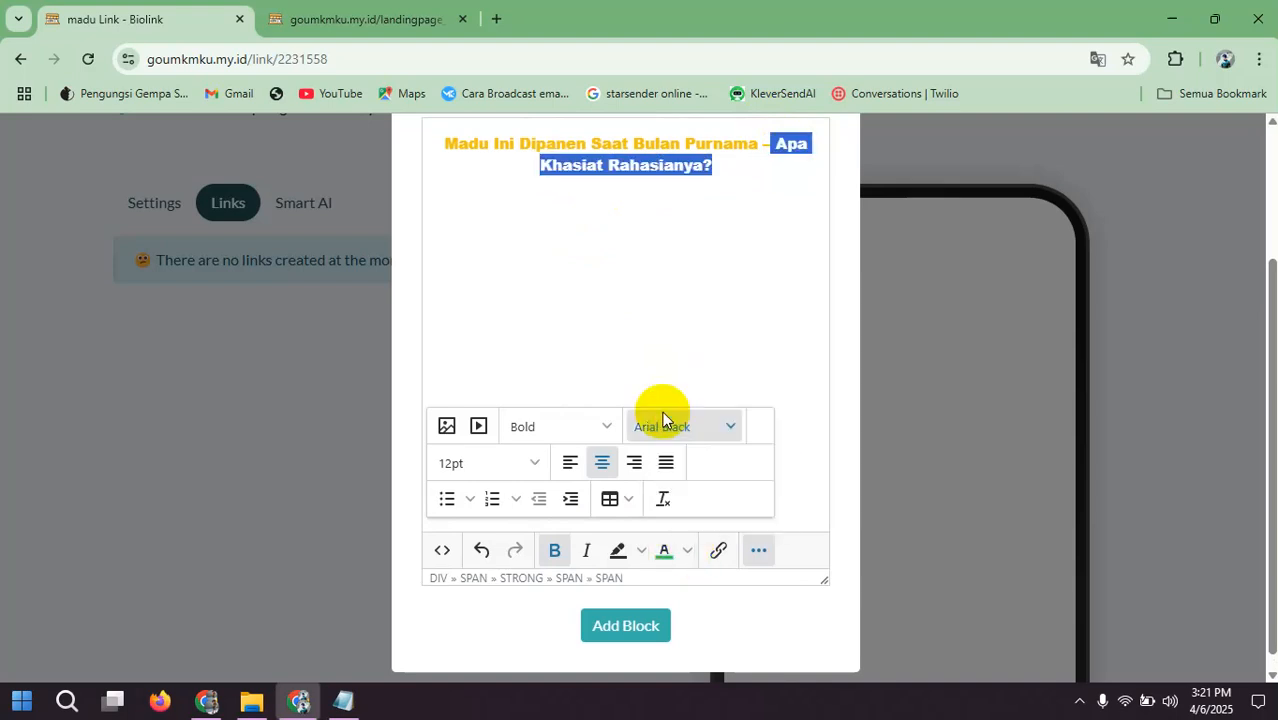
click(606, 309)
Step: Set the whole headline's font size to 18pt and add the MultiText block to the page
key(ctrl+a)
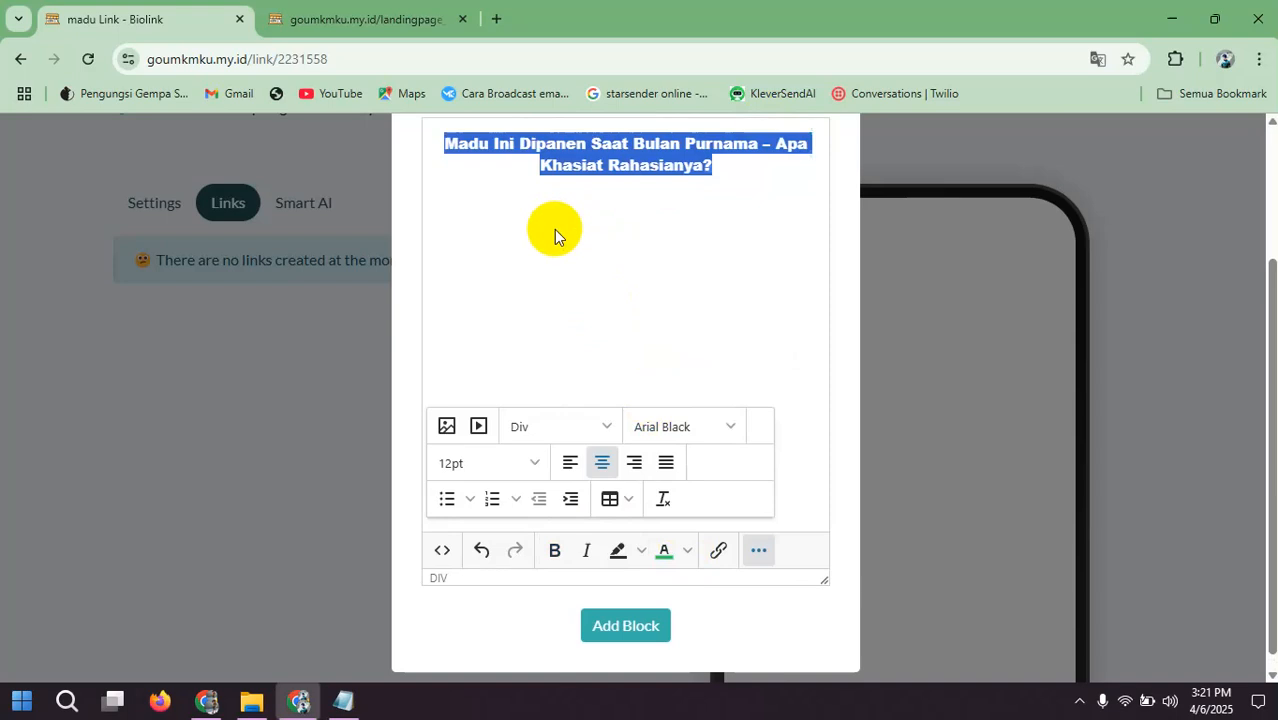
click(536, 463)
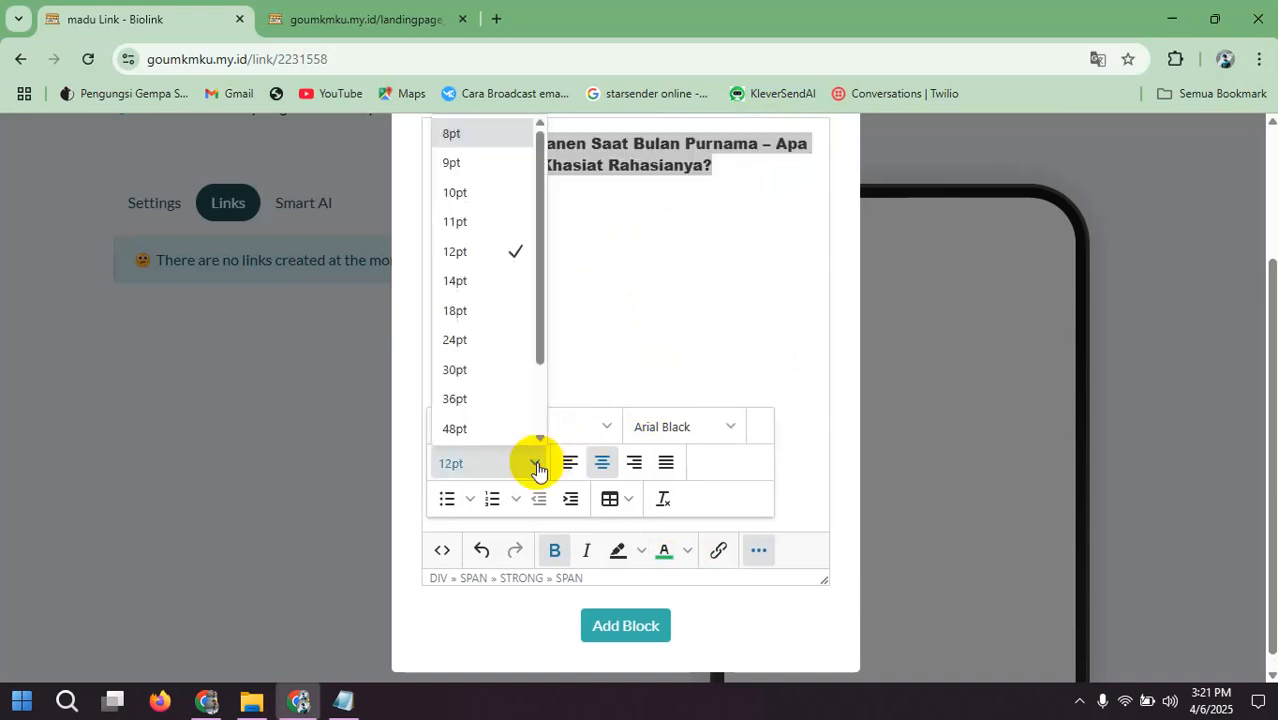
click(480, 318)
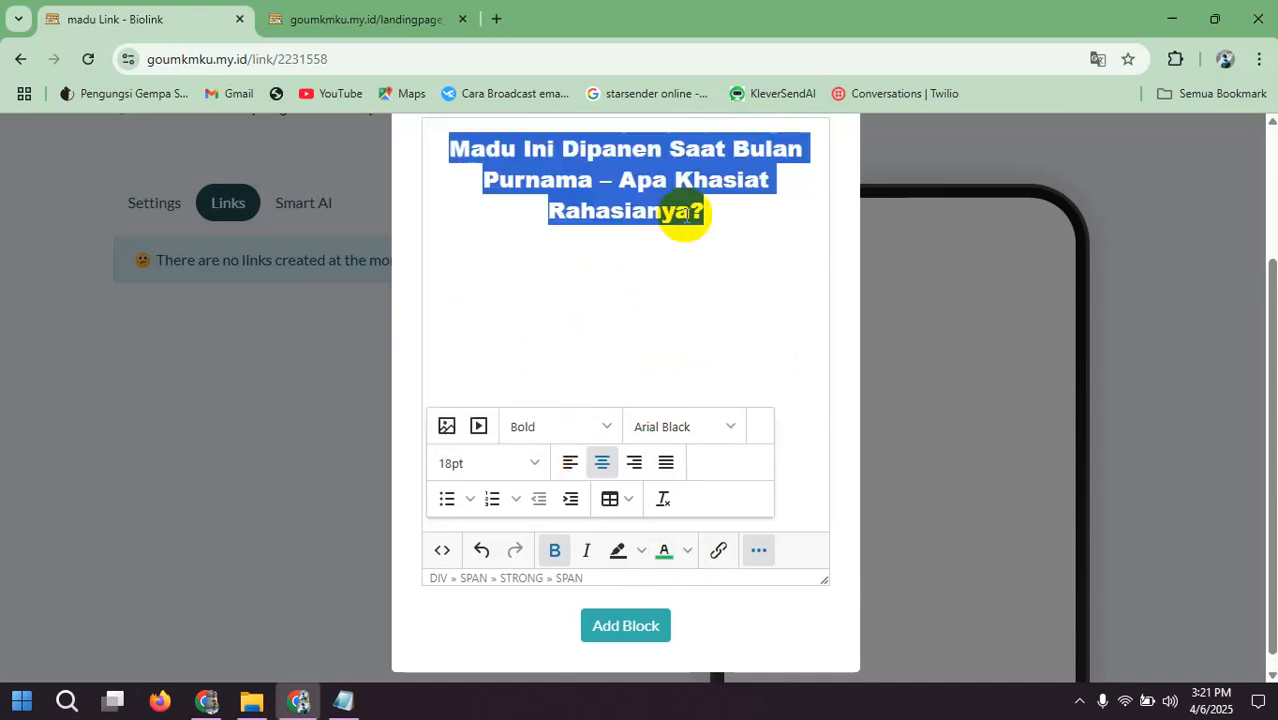
scroll(665, 312, down, 1)
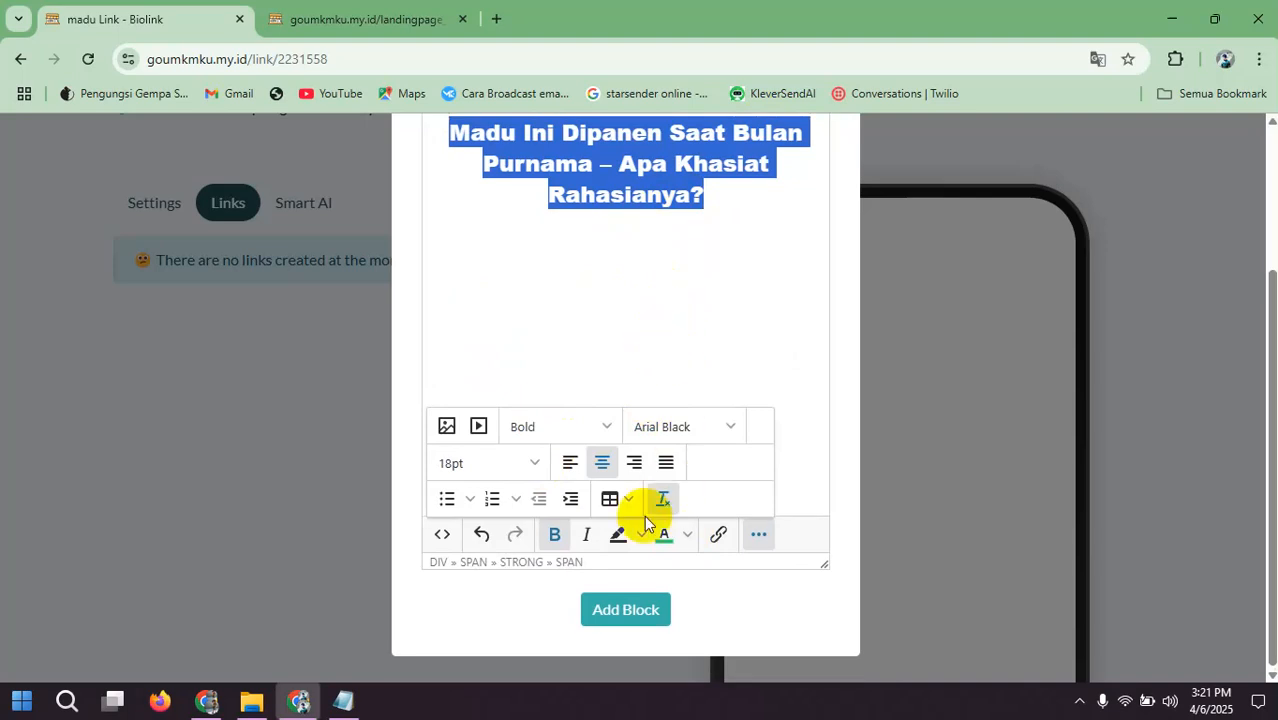
click(627, 612)
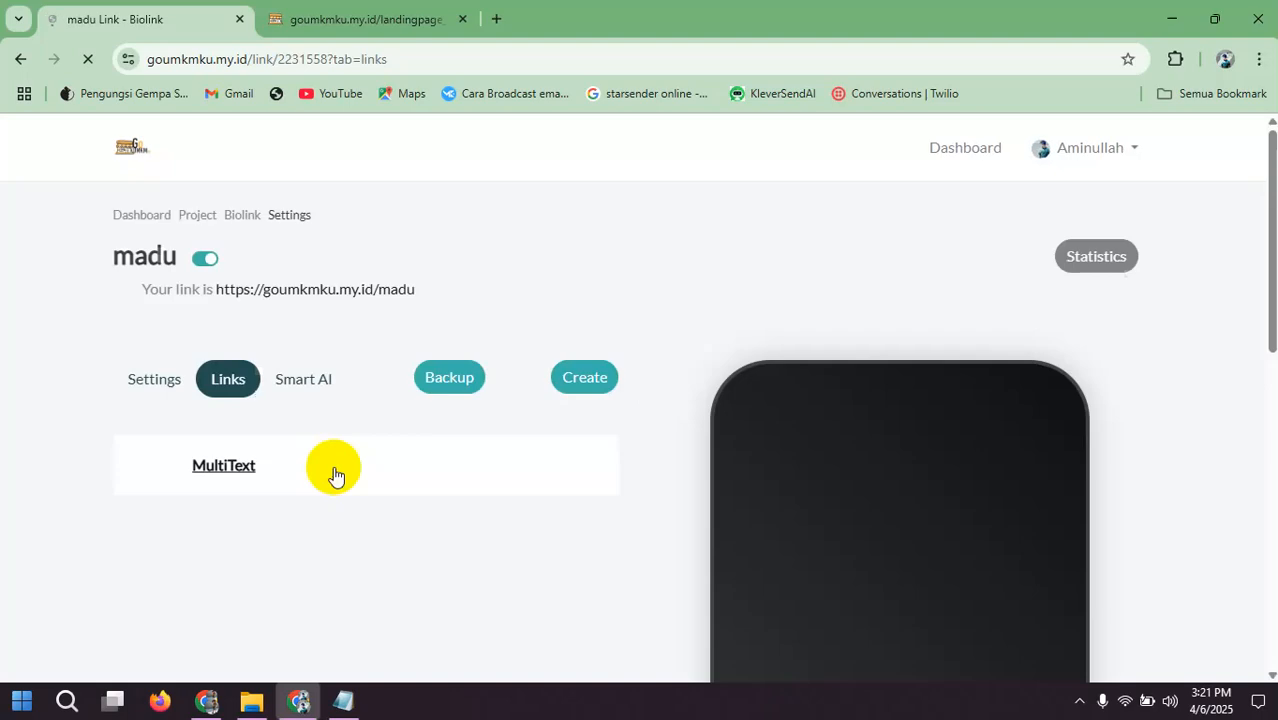
Step: Italicize the headline's second part, "Apa Khasiat Rahasianya?", in the existing MultiText block and update the block
scroll(830, 357, down, 4)
scroll(837, 351, up, 4)
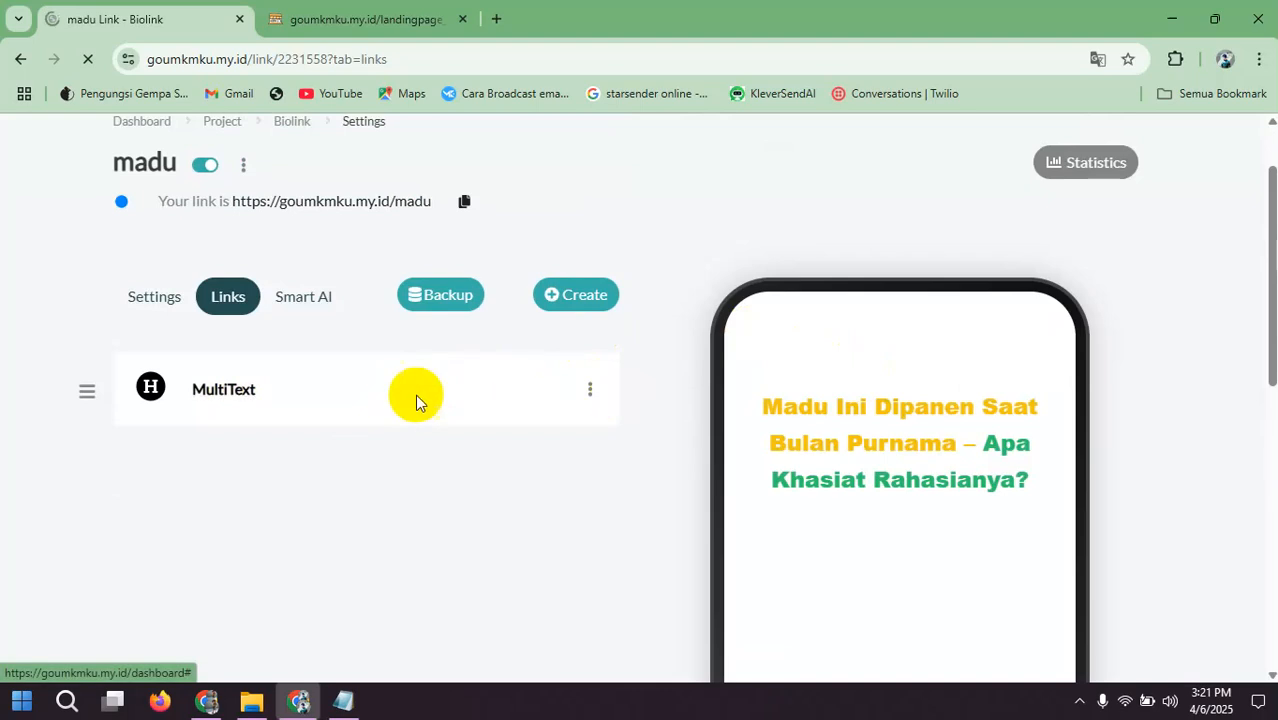
scroll(630, 375, down, 2)
scroll(619, 383, up, 2)
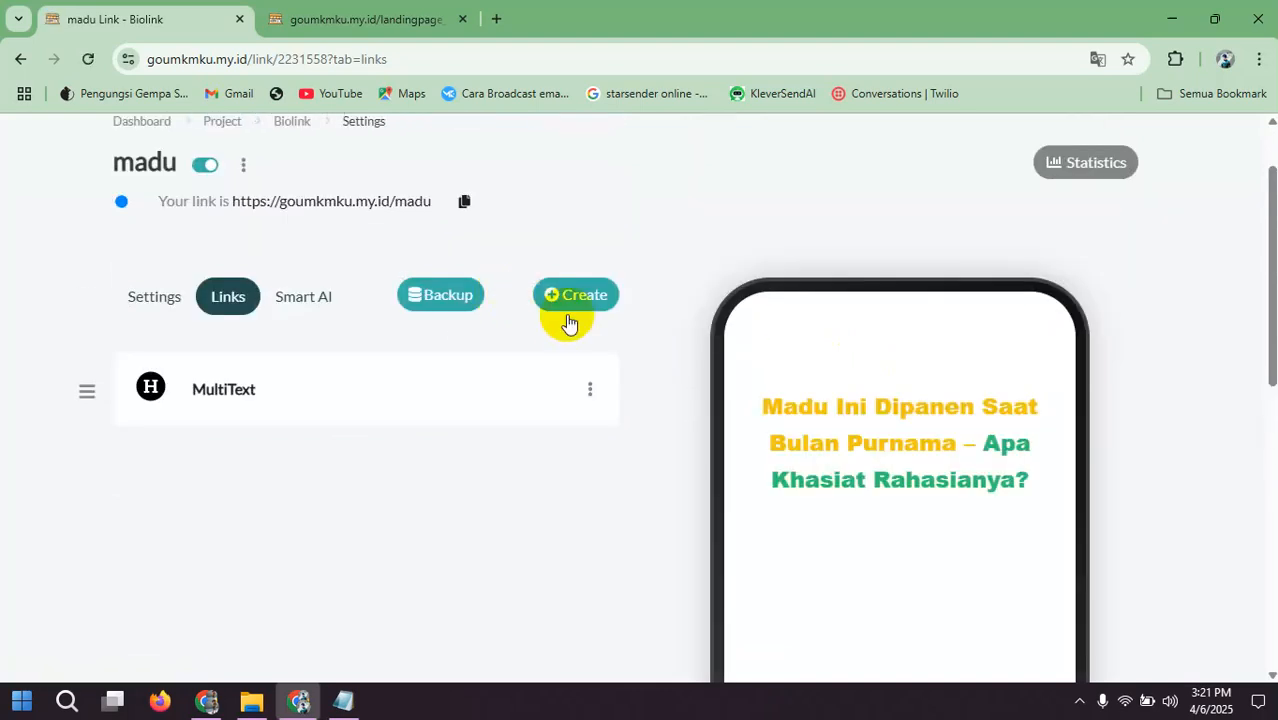
click(590, 396)
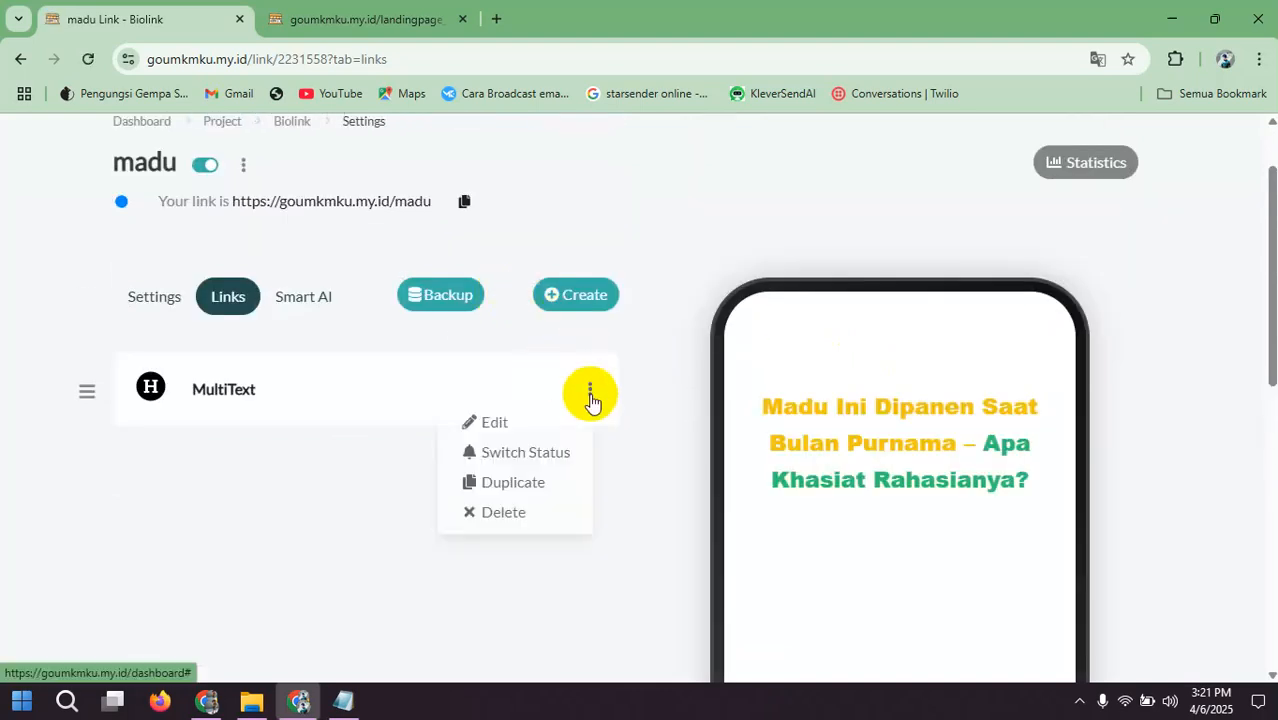
click(510, 425)
scroll(533, 484, down, 5)
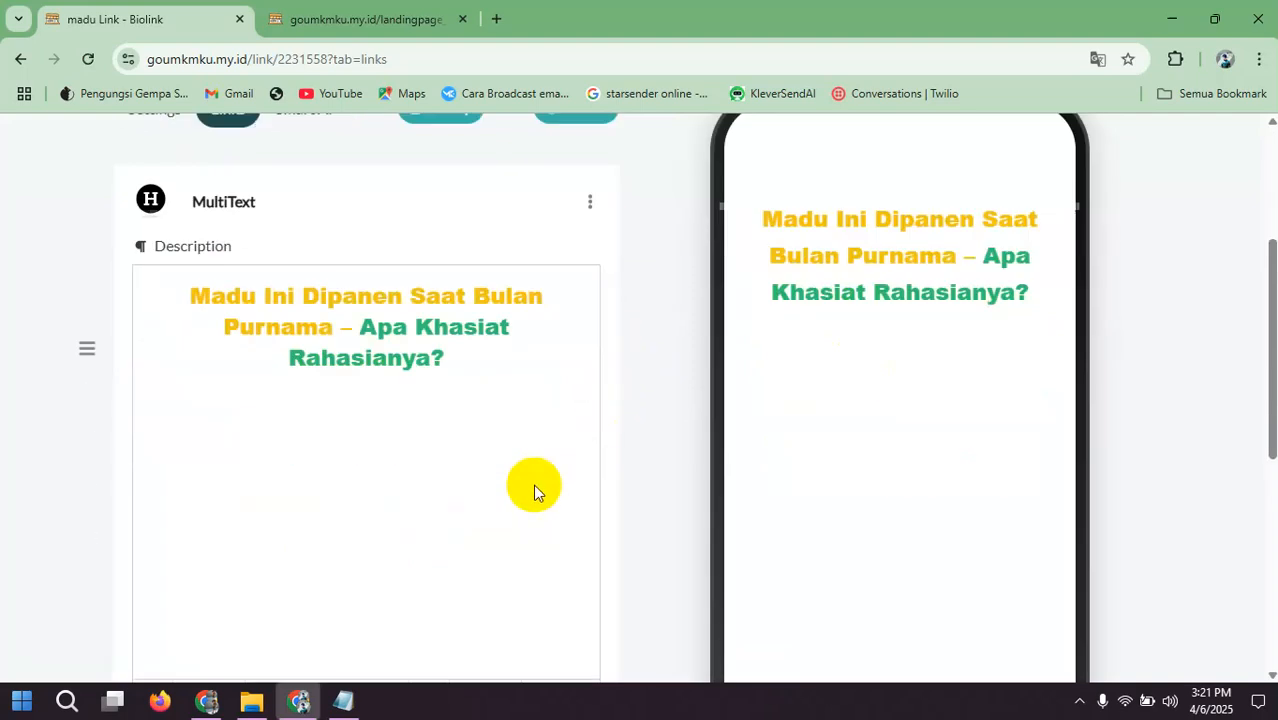
scroll(400, 378, up, 4)
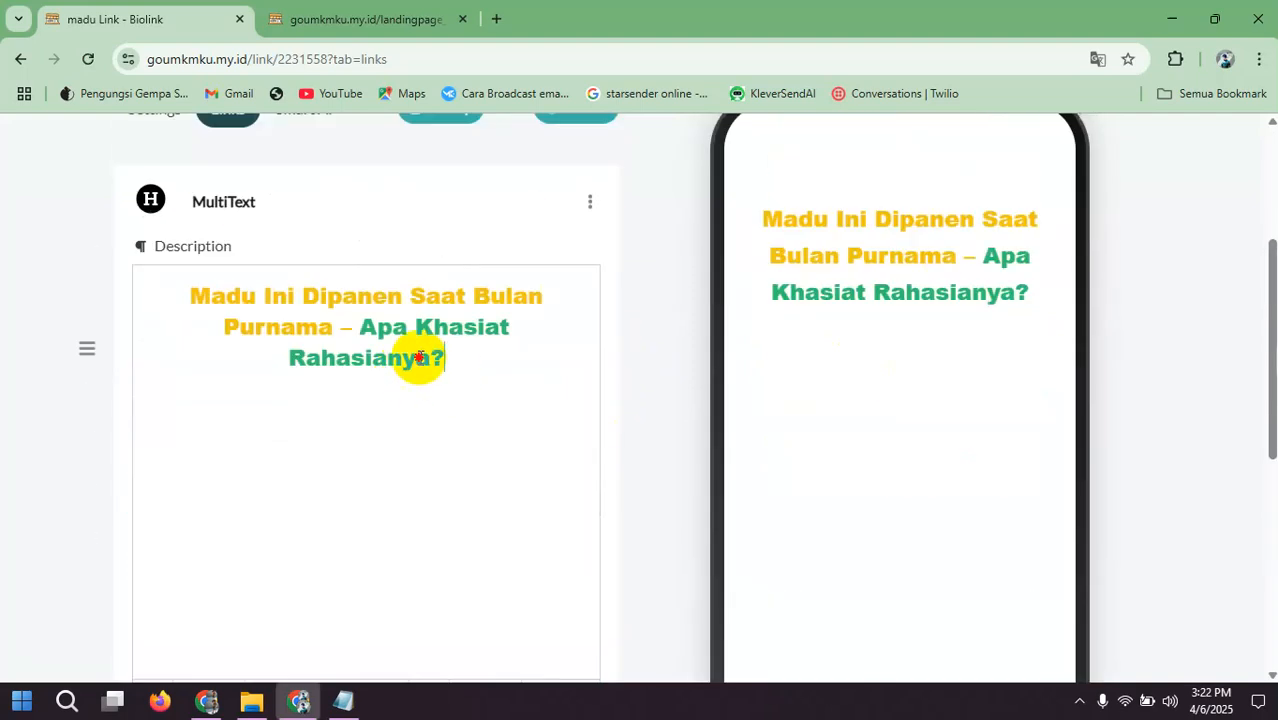
drag(444, 360, 367, 333)
key(ctrl+i)
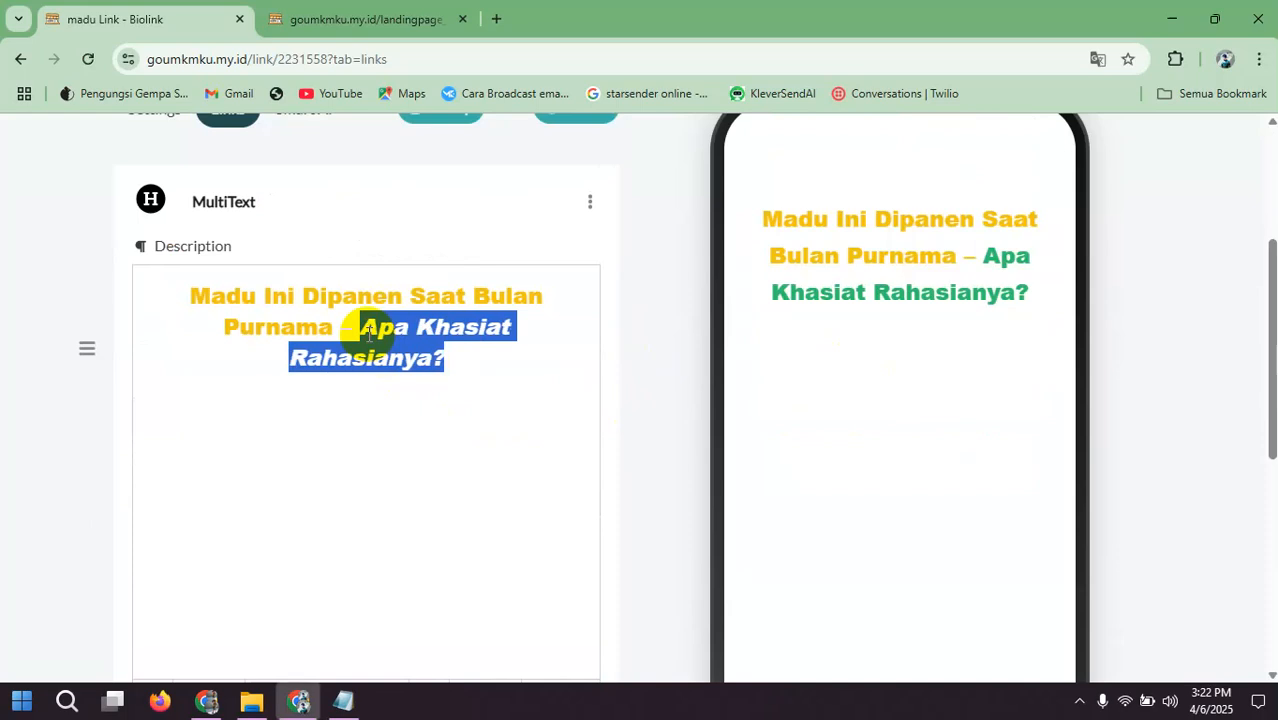
scroll(412, 390, down, 3)
click(380, 505)
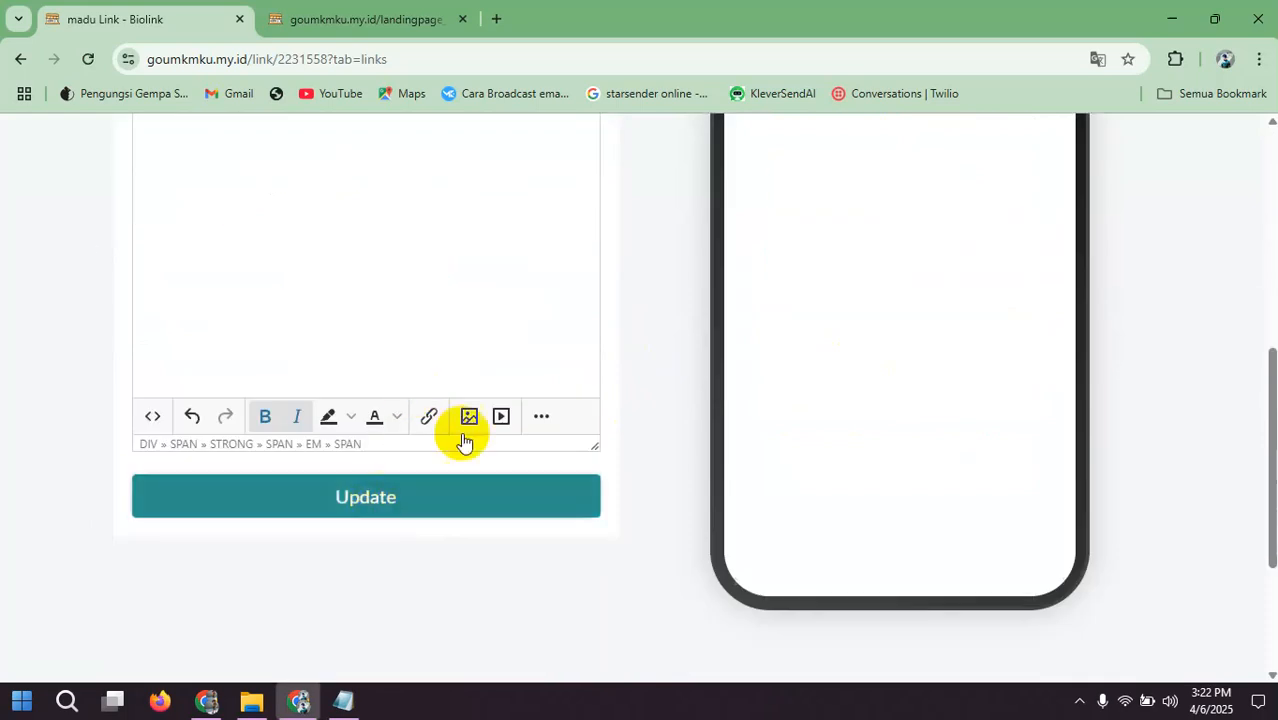
scroll(507, 375, up, 1)
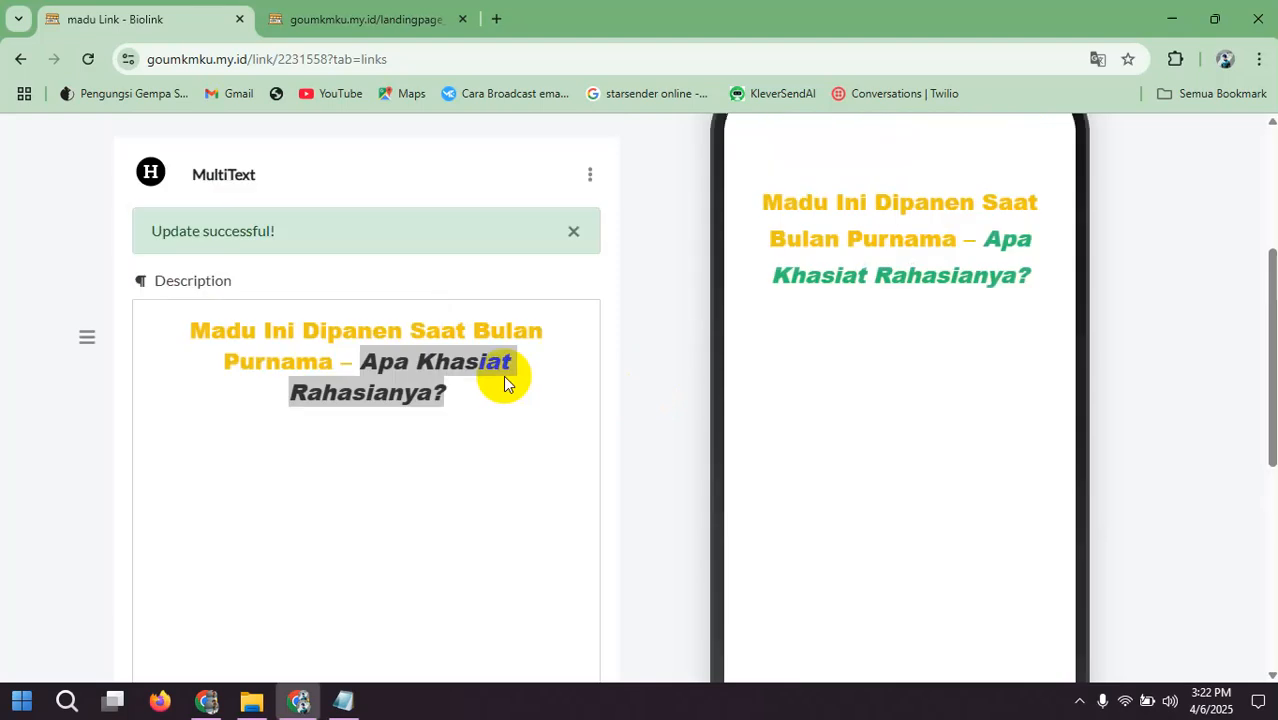
Step: Add a Picture block using "ChatGPT Image Apr 6, 2025, 05_28_58 AM (1).png" from Downloads, without a link URL
scroll(390, 233, up, 2)
click(580, 272)
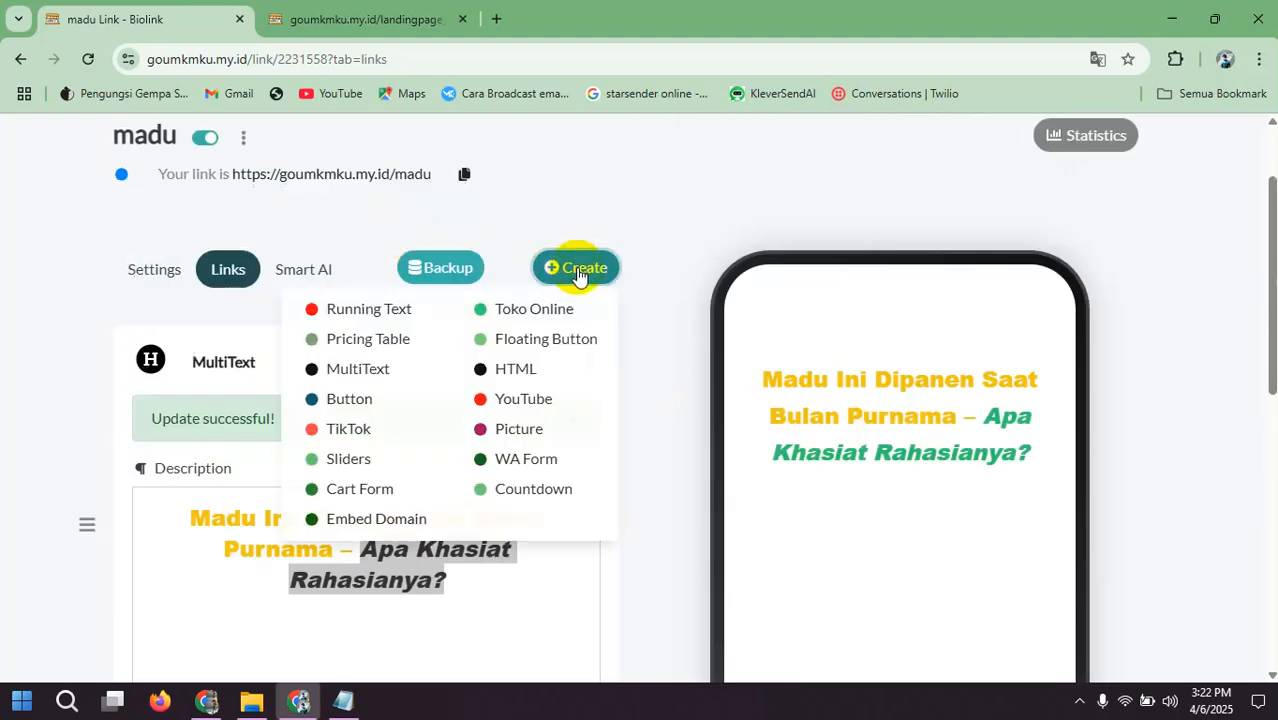
click(521, 430)
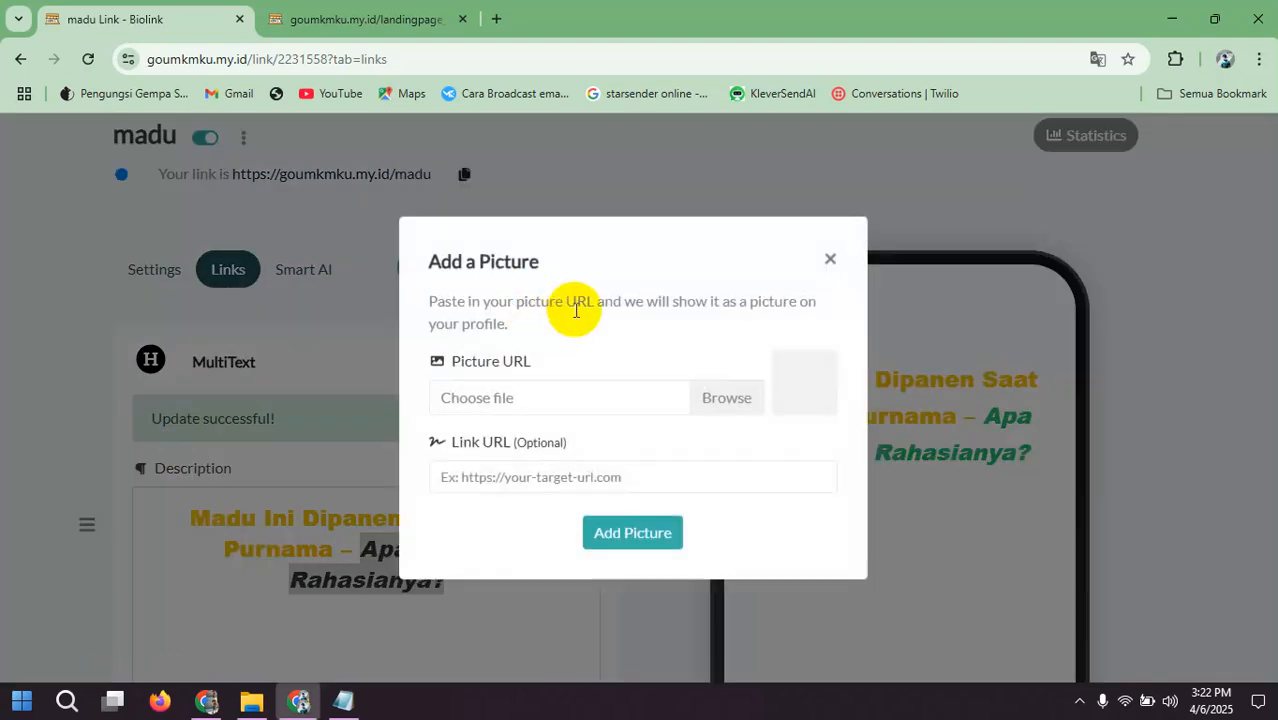
click(713, 397)
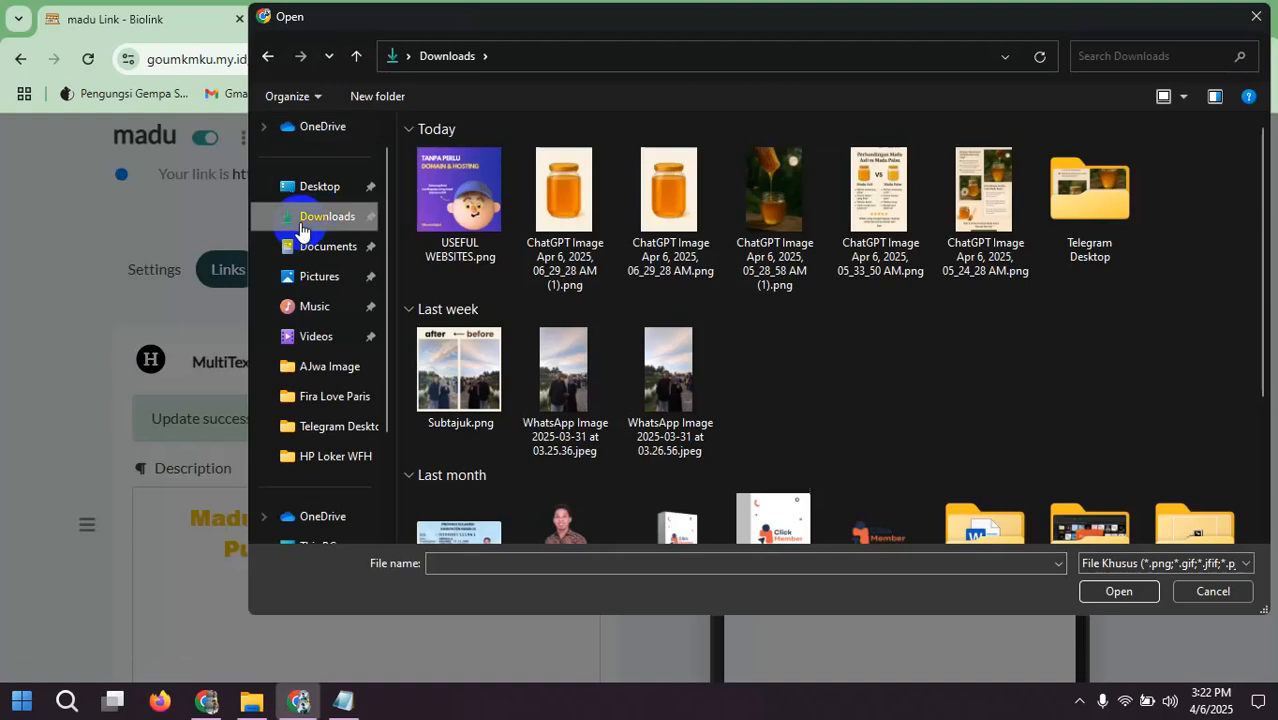
click(562, 238)
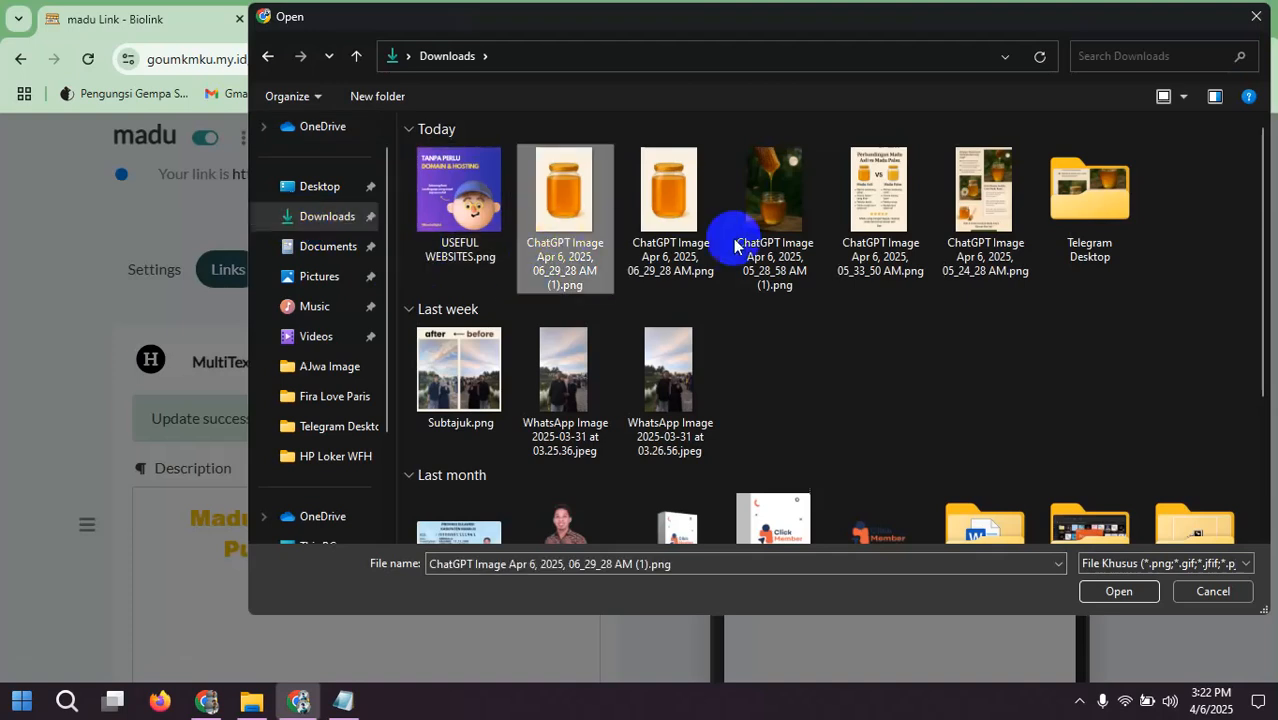
click(782, 233)
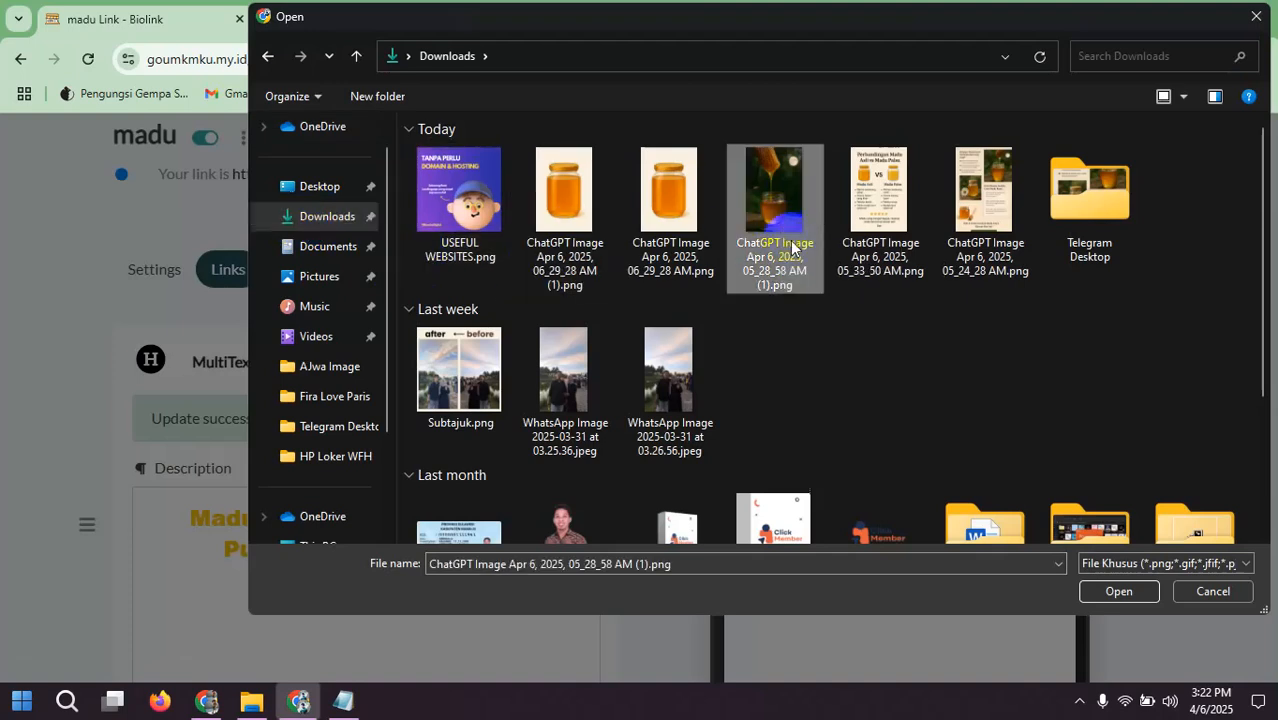
click(1119, 591)
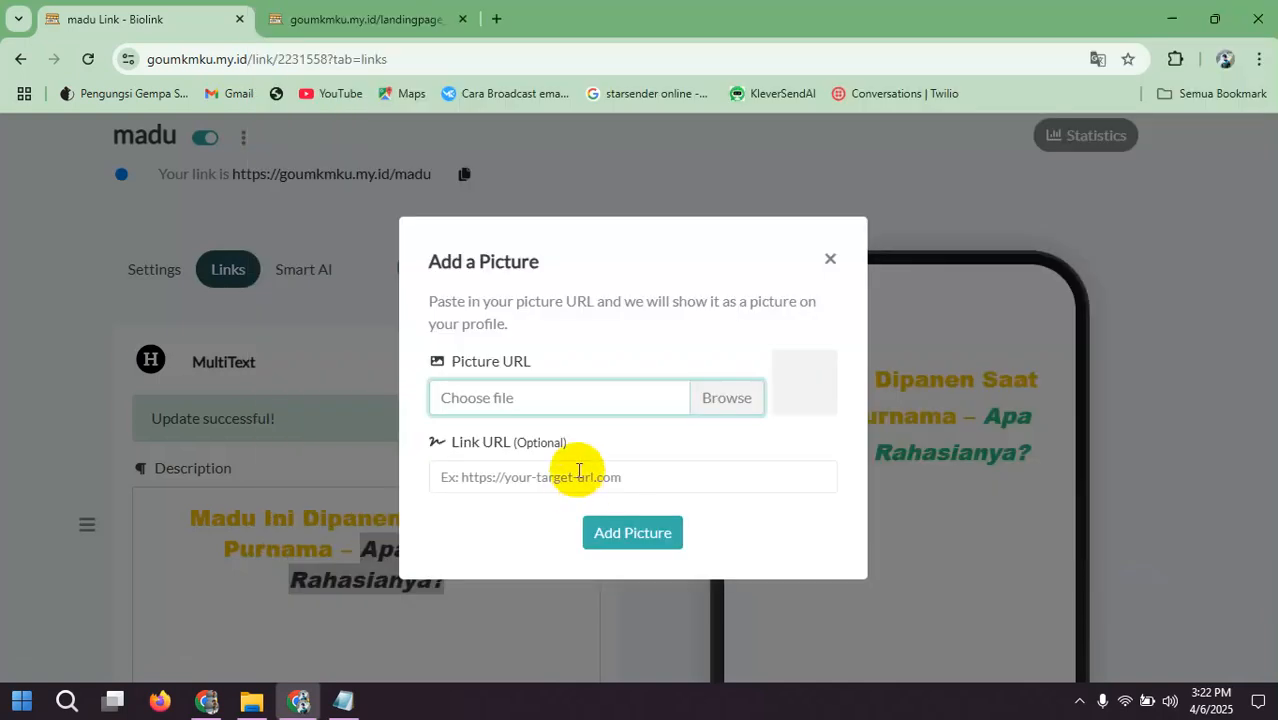
click(617, 531)
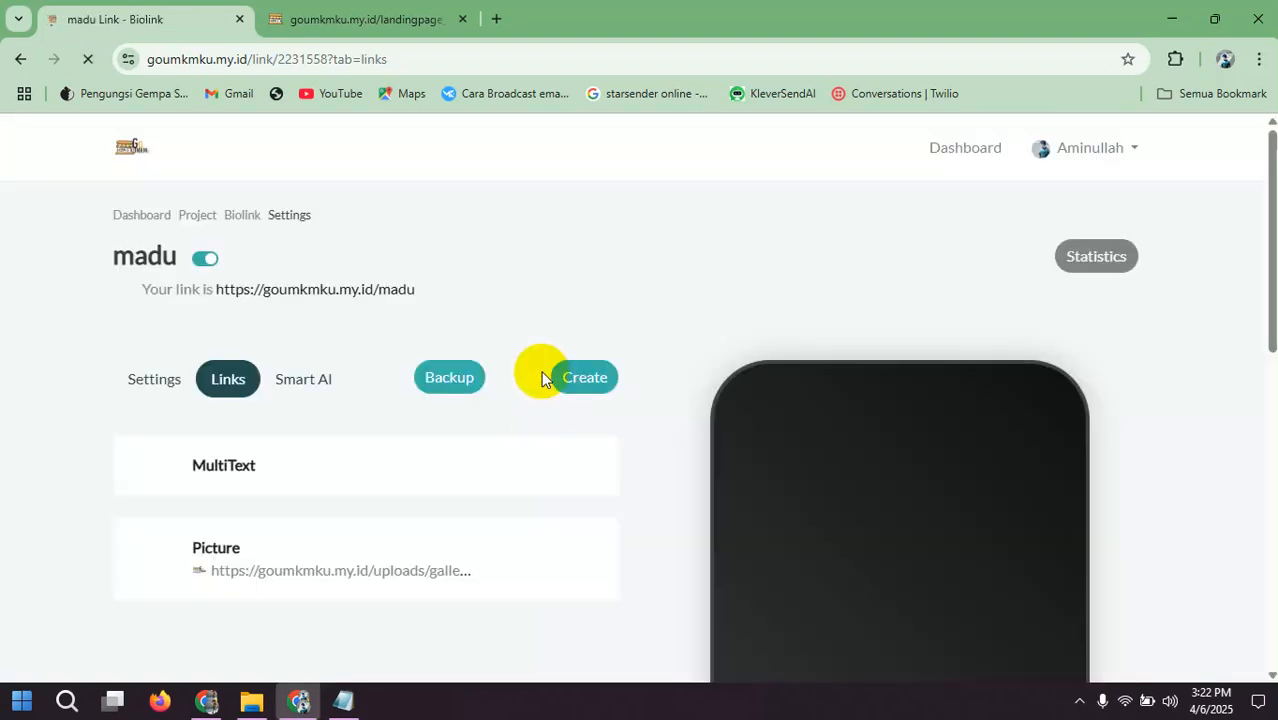
scroll(541, 378, down, 4)
scroll(668, 351, up, 1)
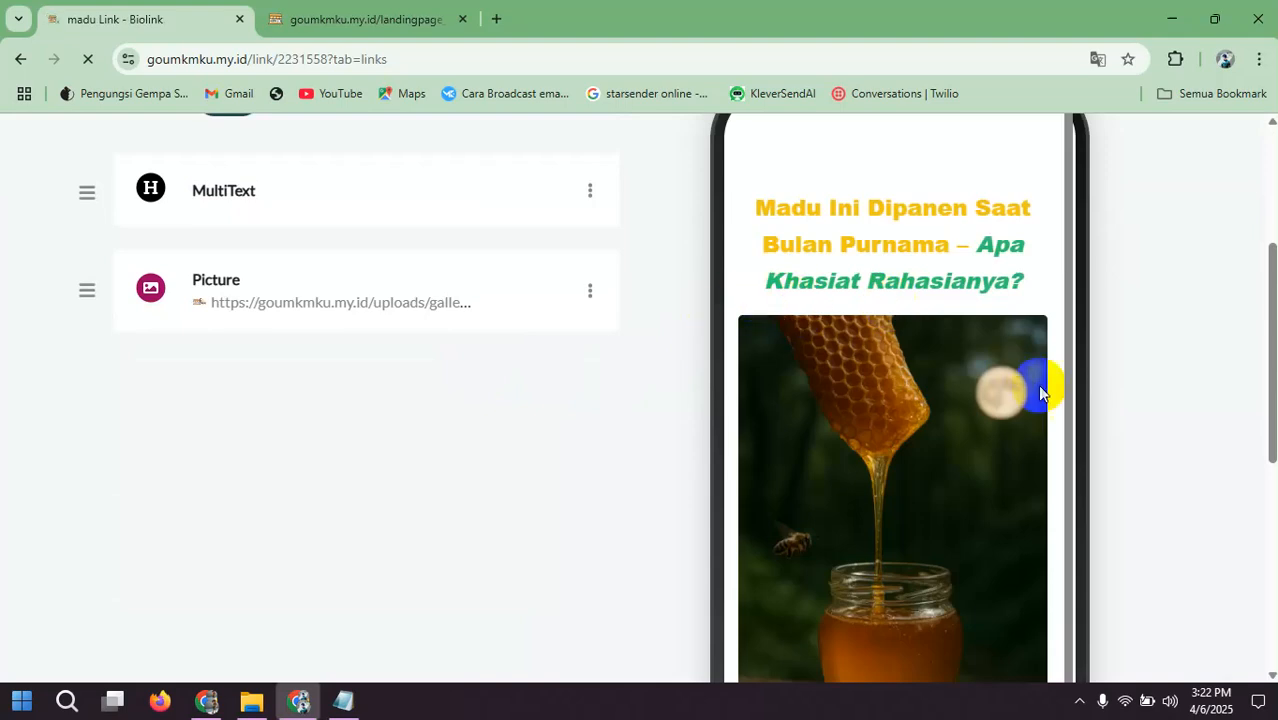
scroll(990, 410, down, 4)
scroll(437, 417, up, 3)
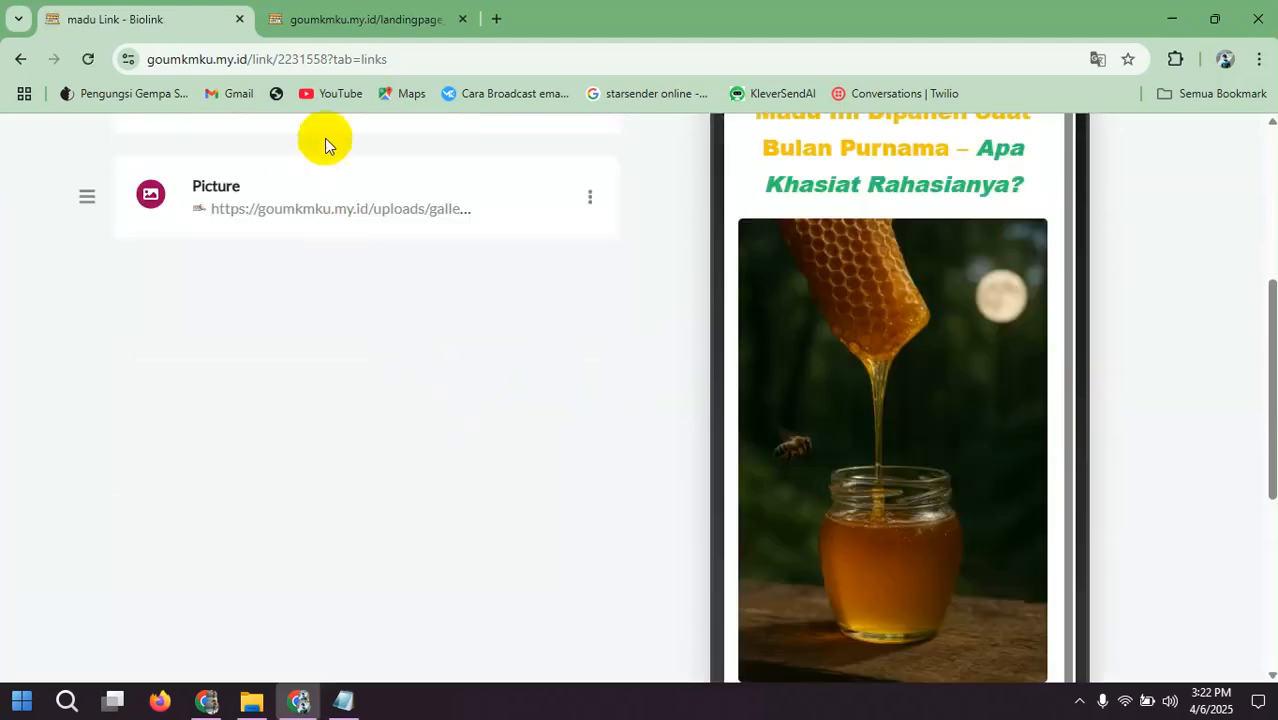
Step: Close the old landing page preview and open the live madu page to check its headline and picture, returning to the editor
click(463, 18)
scroll(345, 203, up, 3)
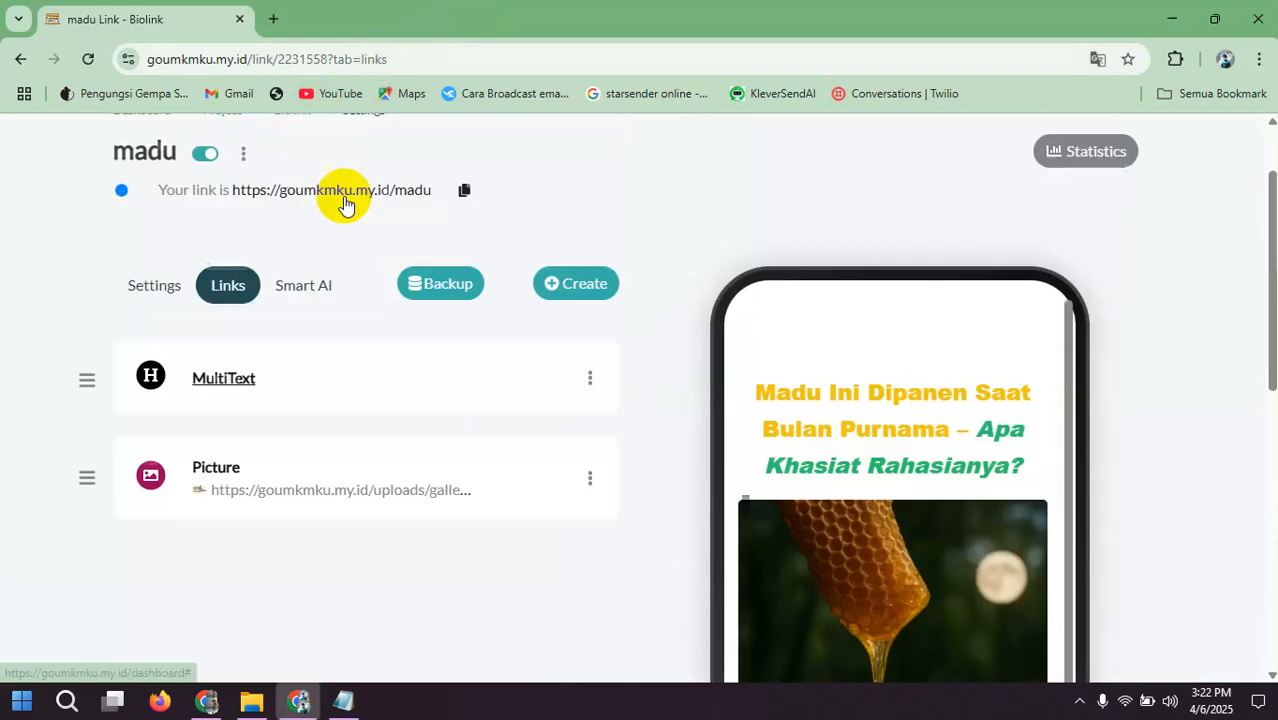
scroll(335, 230, up, 1)
click(337, 285)
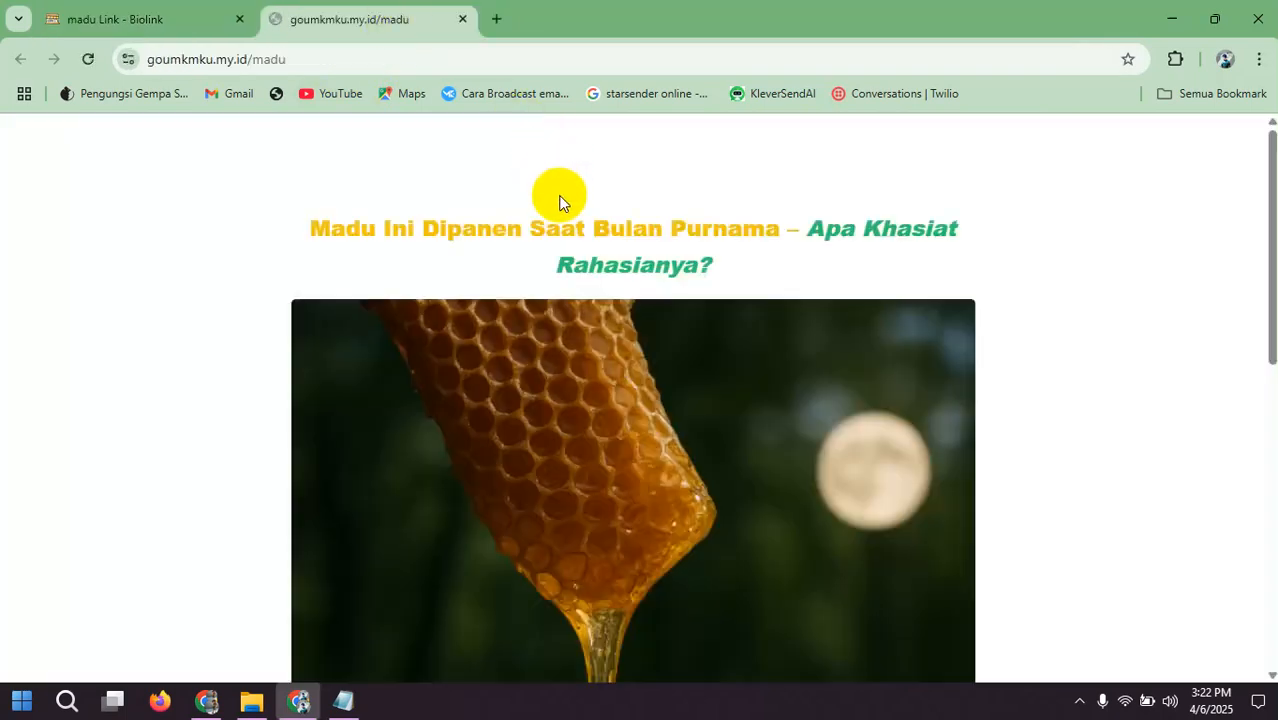
scroll(558, 203, down, 3)
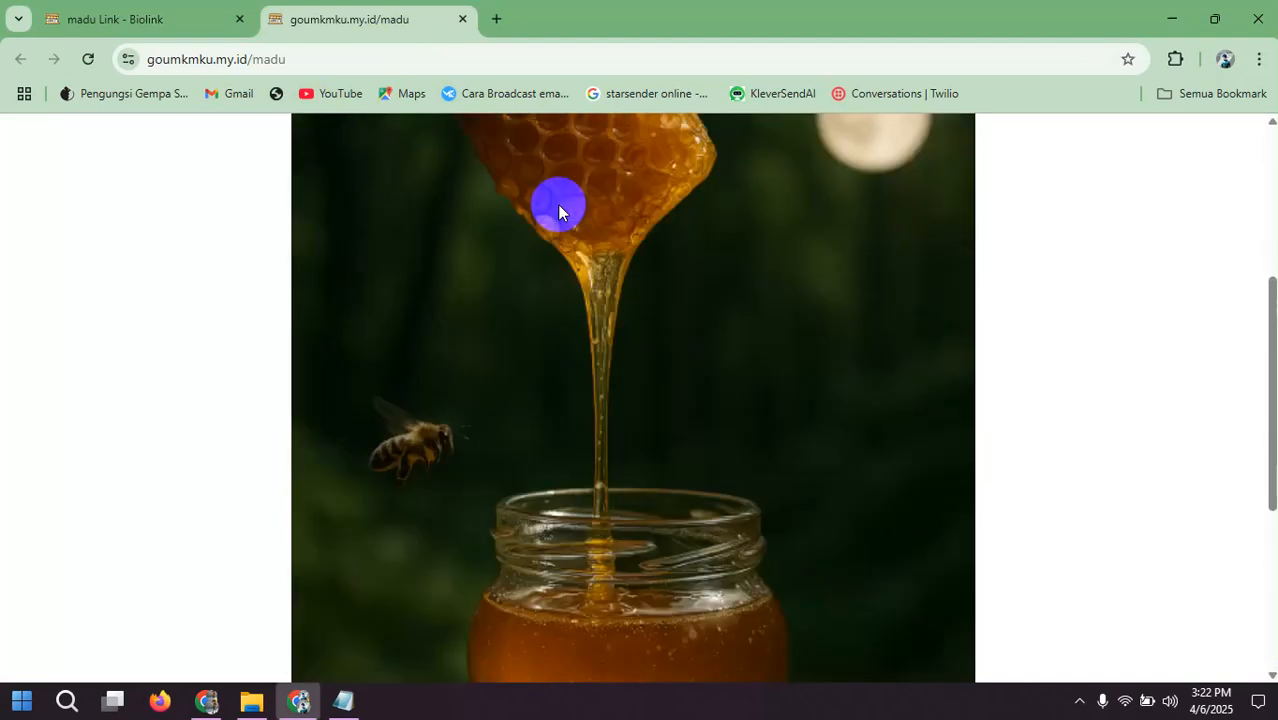
scroll(557, 204, up, 3)
click(115, 19)
scroll(400, 316, down, 2)
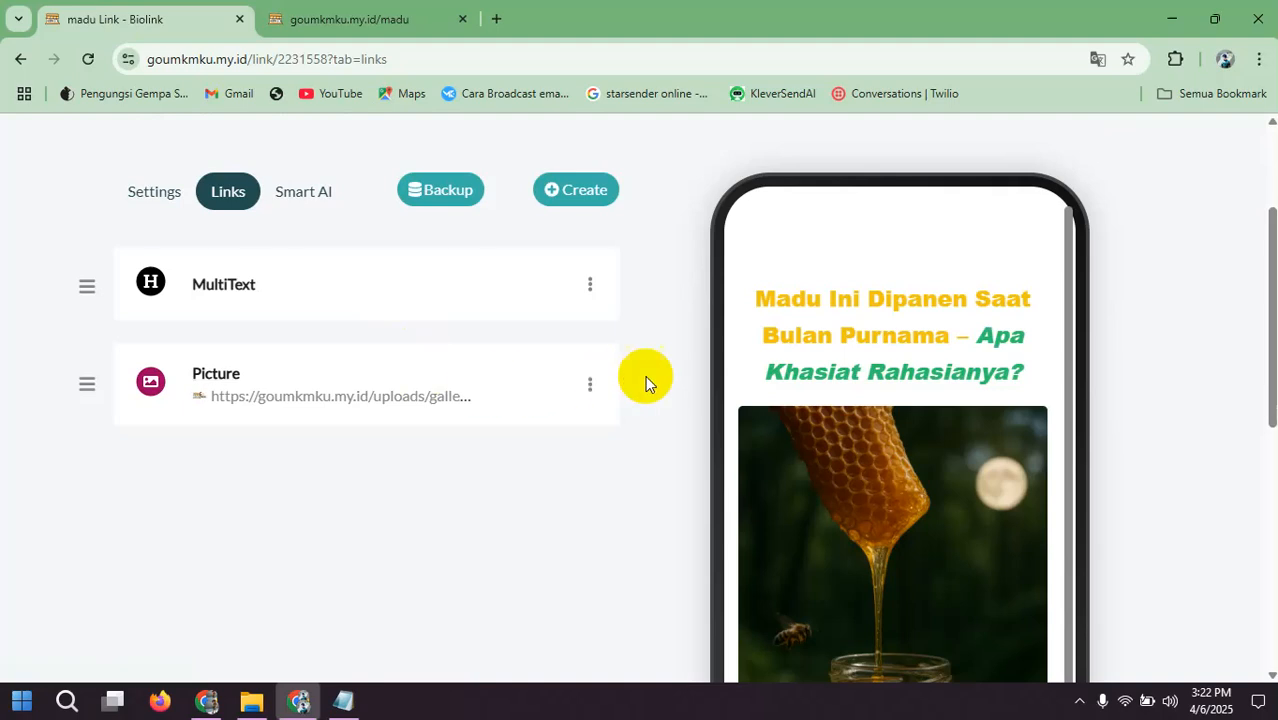
scroll(394, 345, down, 1)
scroll(434, 342, up, 2)
scroll(443, 365, down, 3)
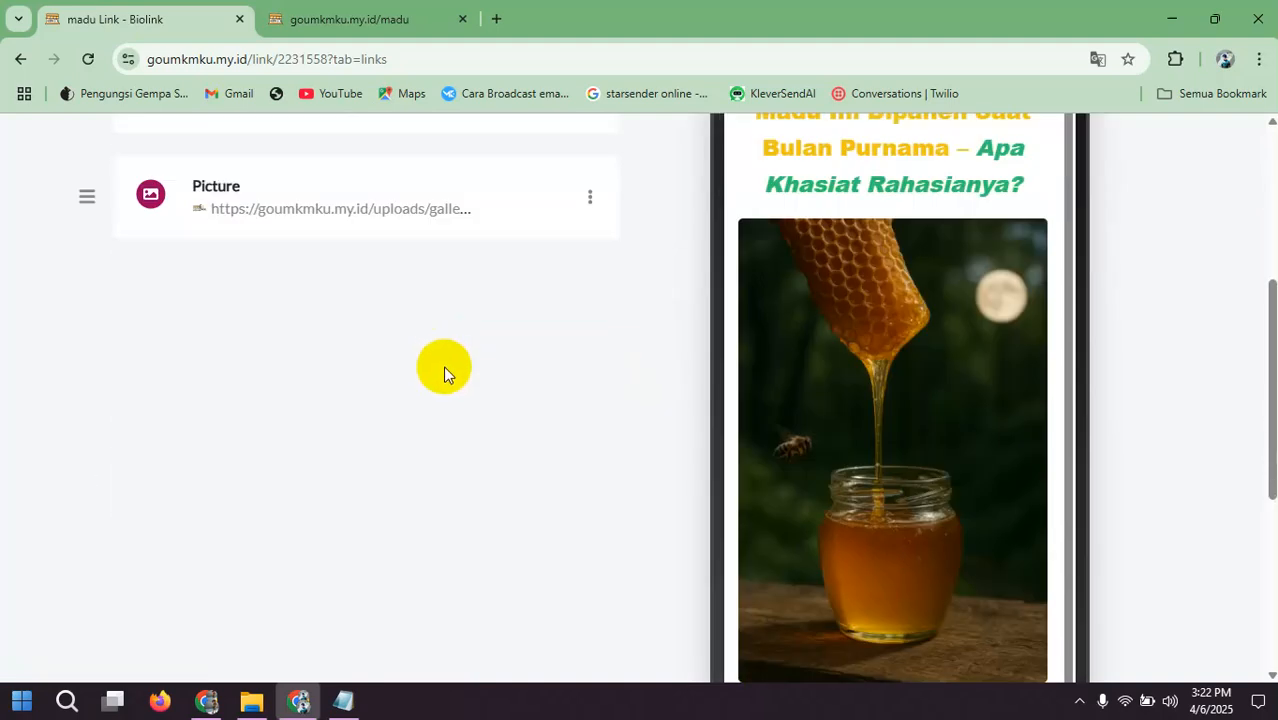
scroll(422, 457, up, 3)
click(343, 701)
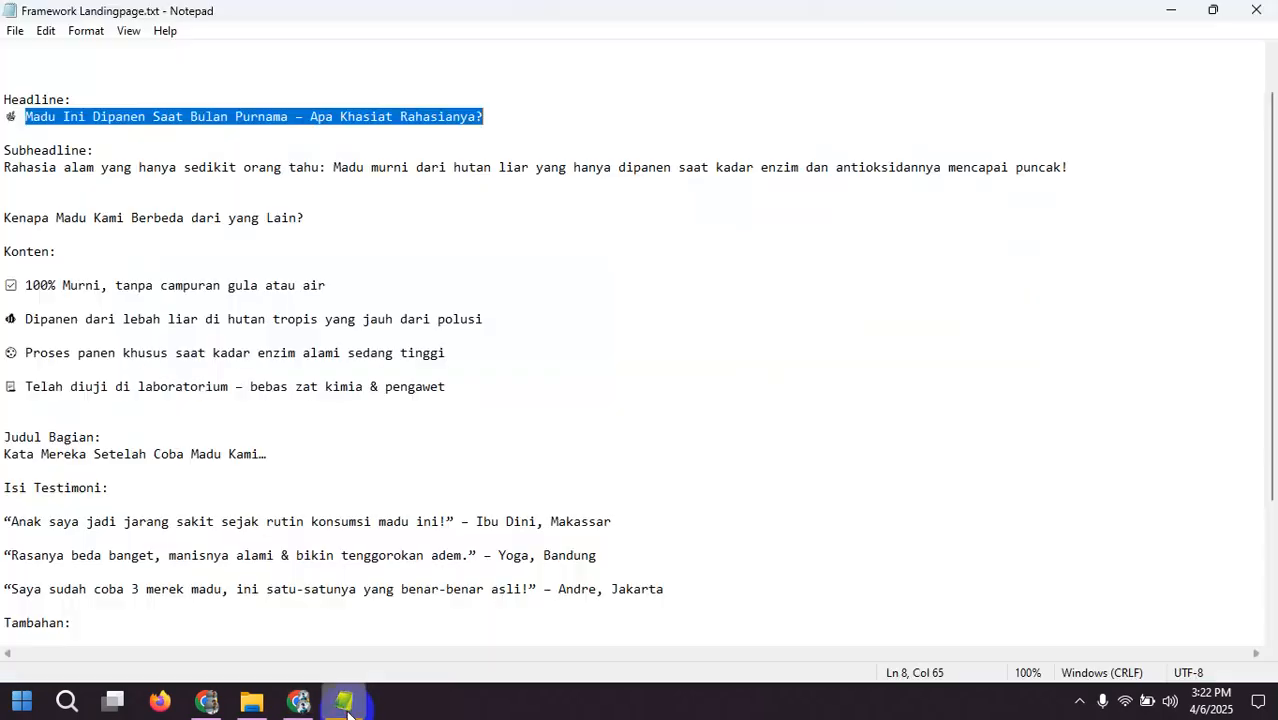
click(347, 711)
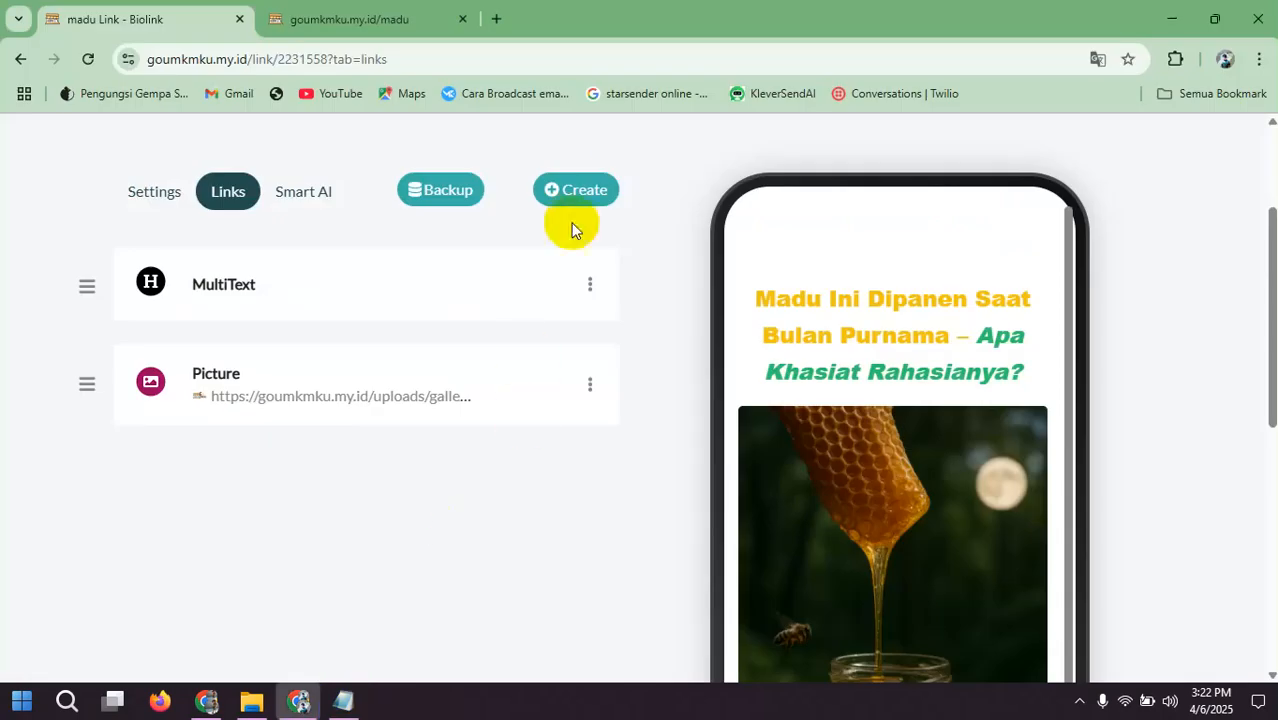
Step: Start a new MultiText block and copy the subheadline sentence beginning "Rahasia alam yang hanya sedikit orang tahu" from Framework Landingpage.txt
click(575, 190)
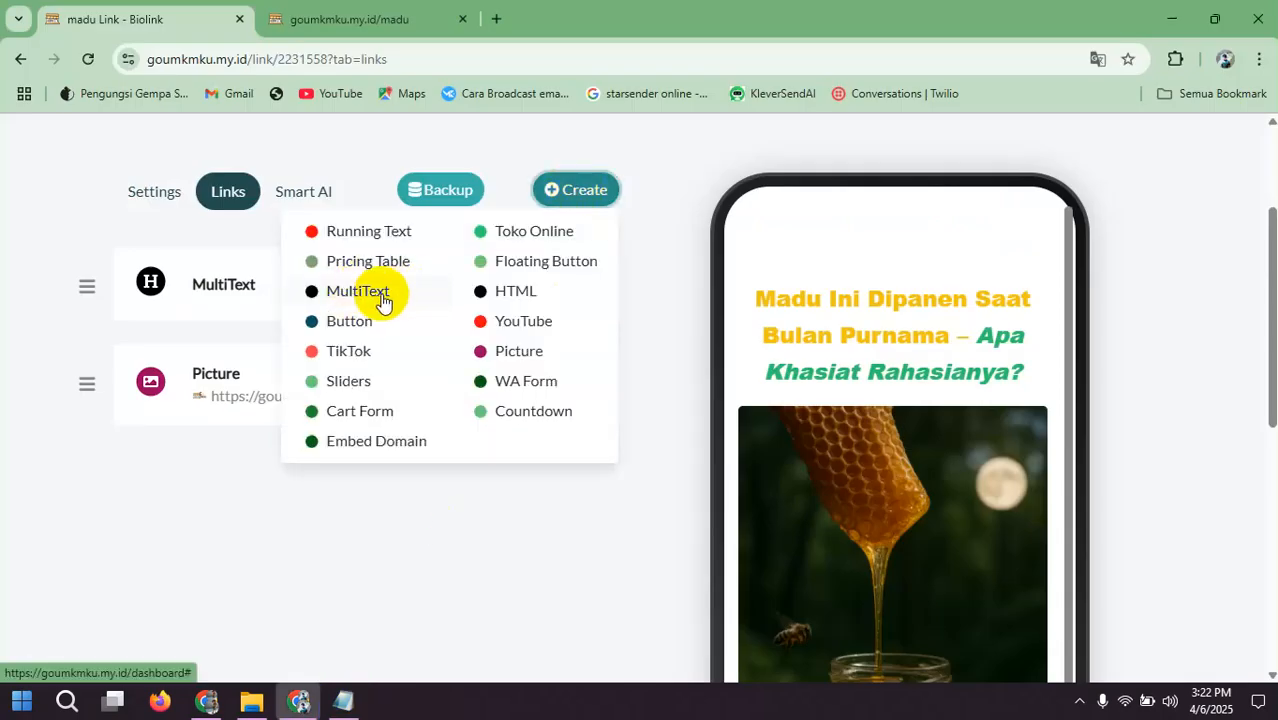
click(382, 297)
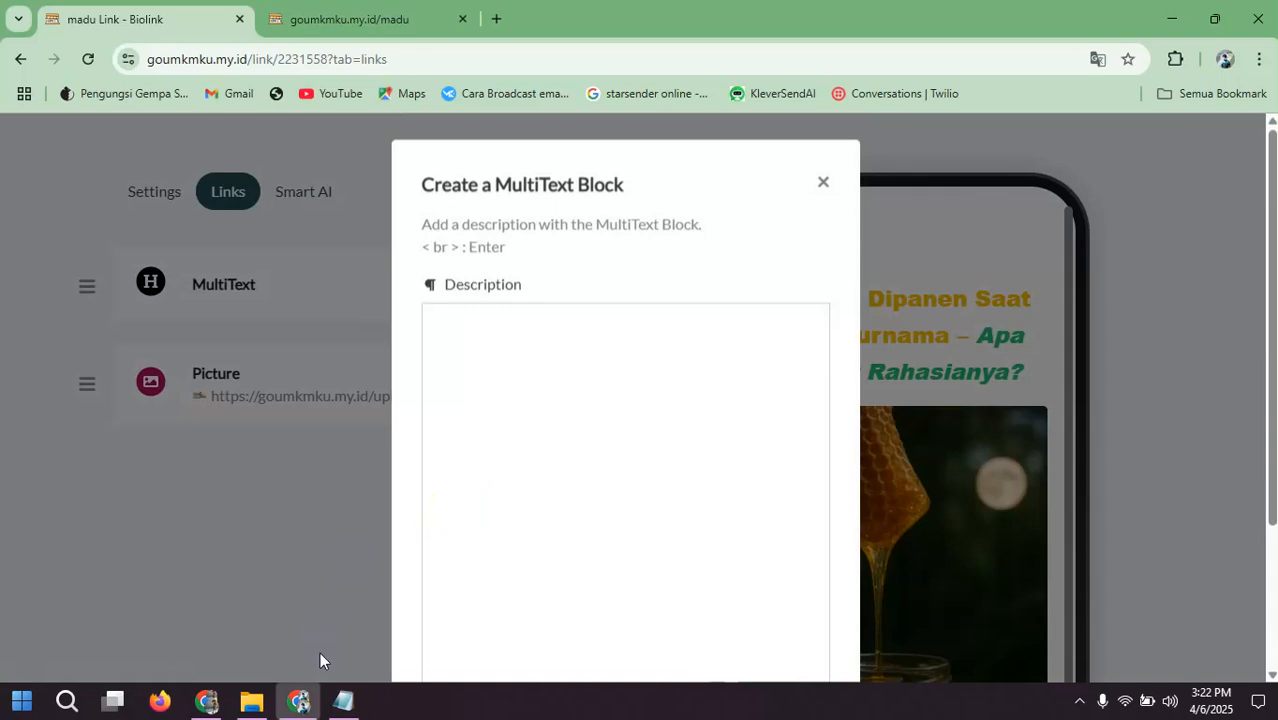
click(343, 700)
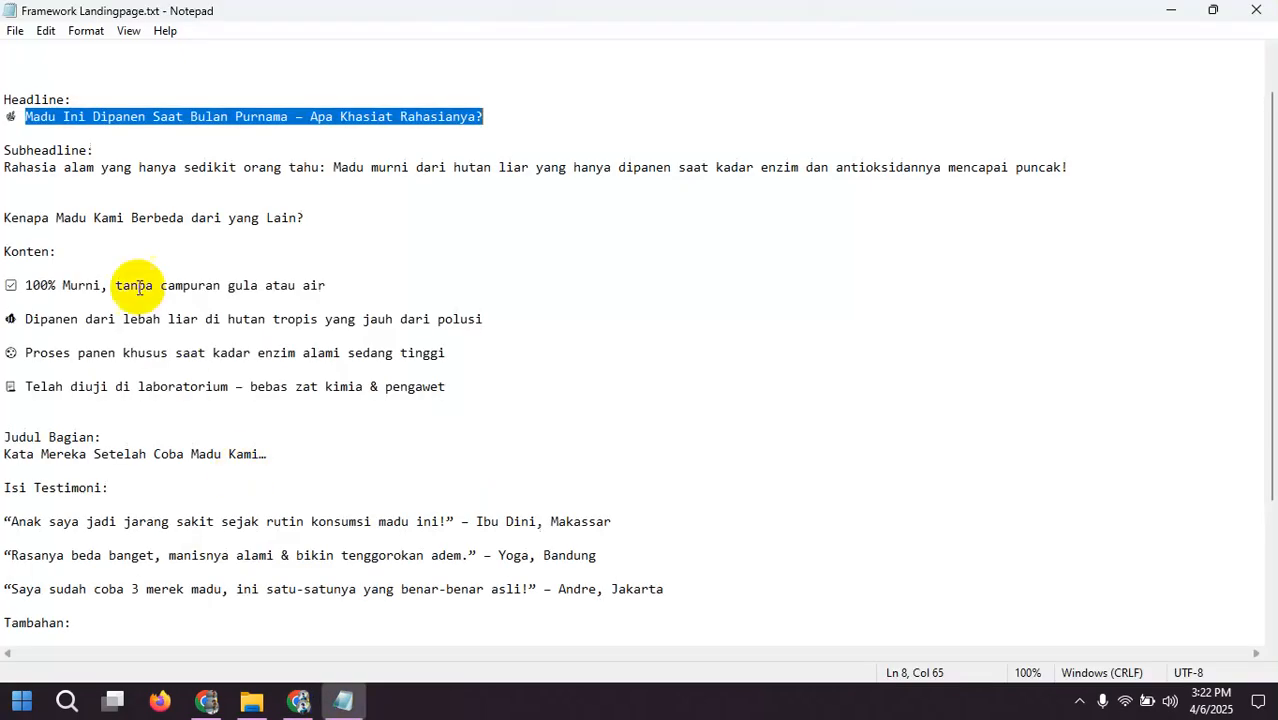
triple_click(125, 165)
right_click(165, 172)
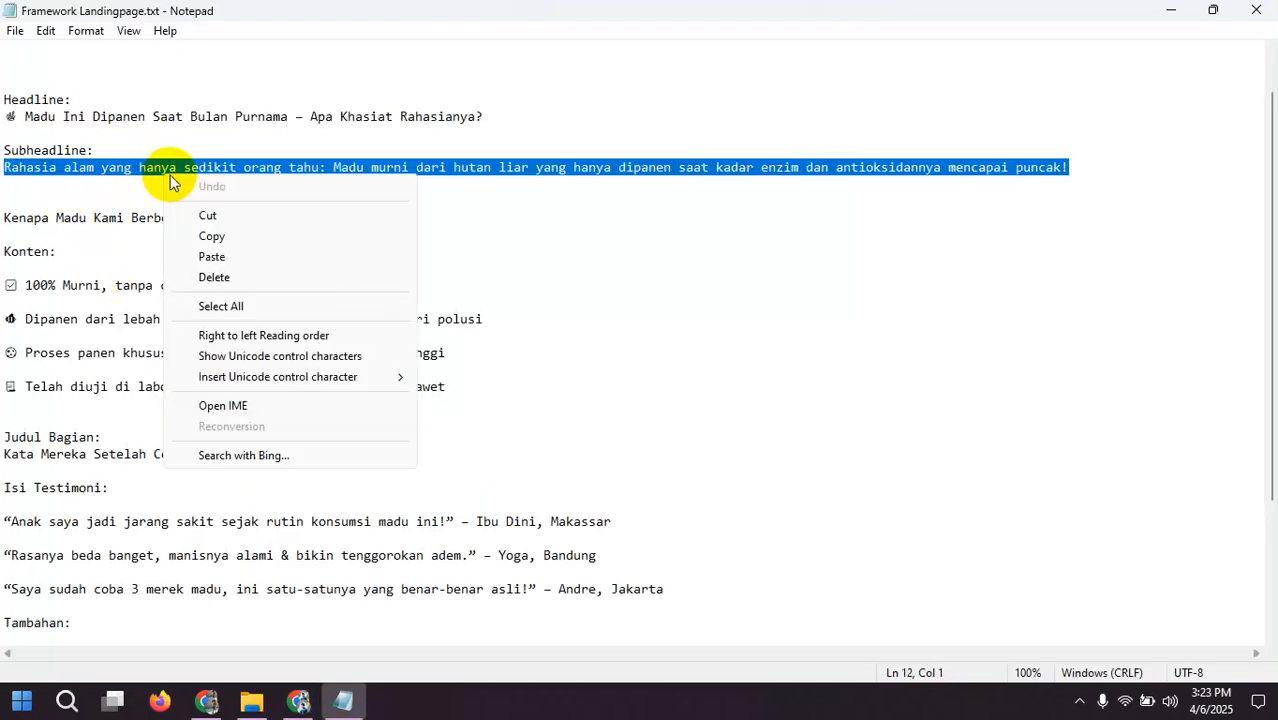
click(221, 245)
right_click(305, 178)
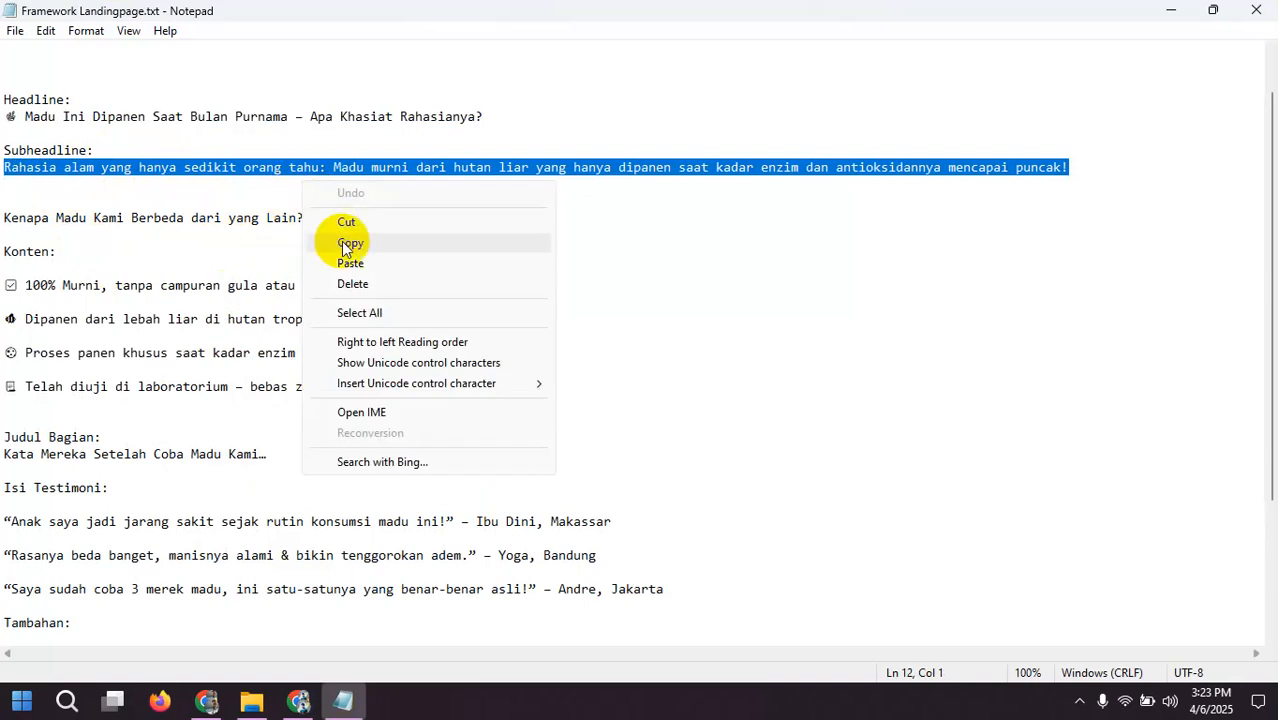
click(341, 241)
Step: Paste the copied subheadline into the new MultiText block's description and remove the blank line above it
click(298, 700)
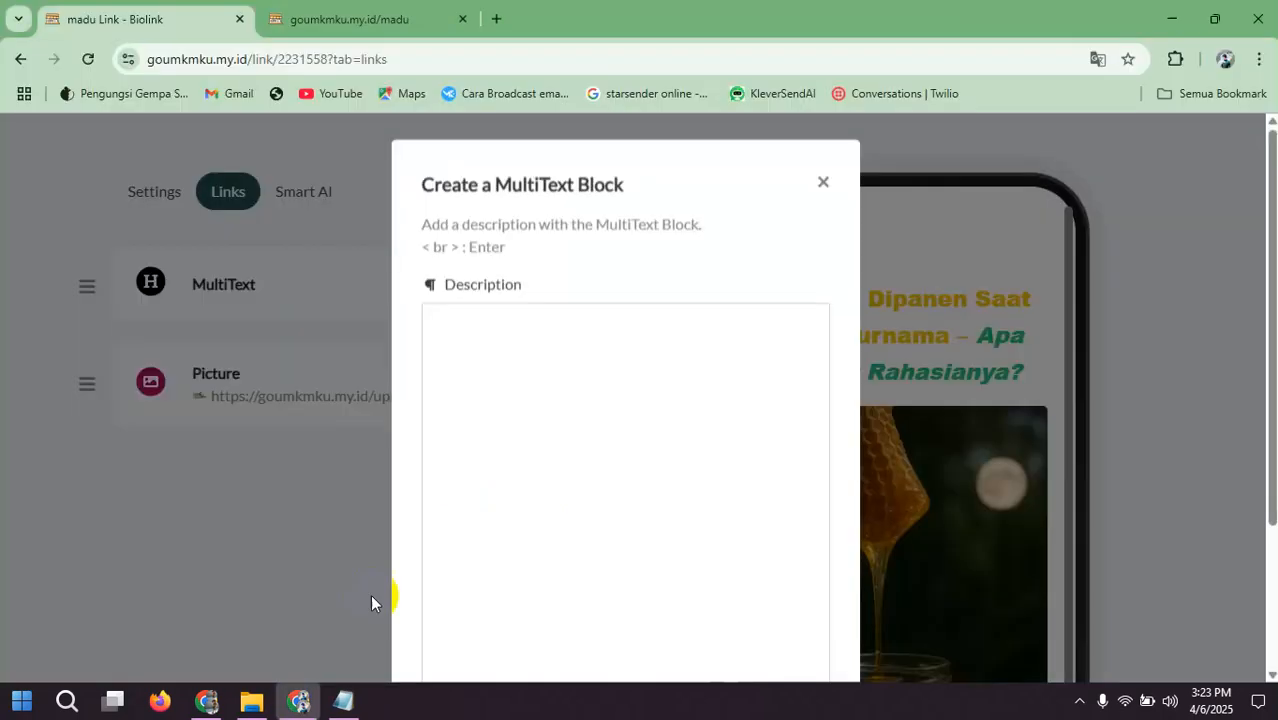
click(493, 408)
key(ctrl+v)
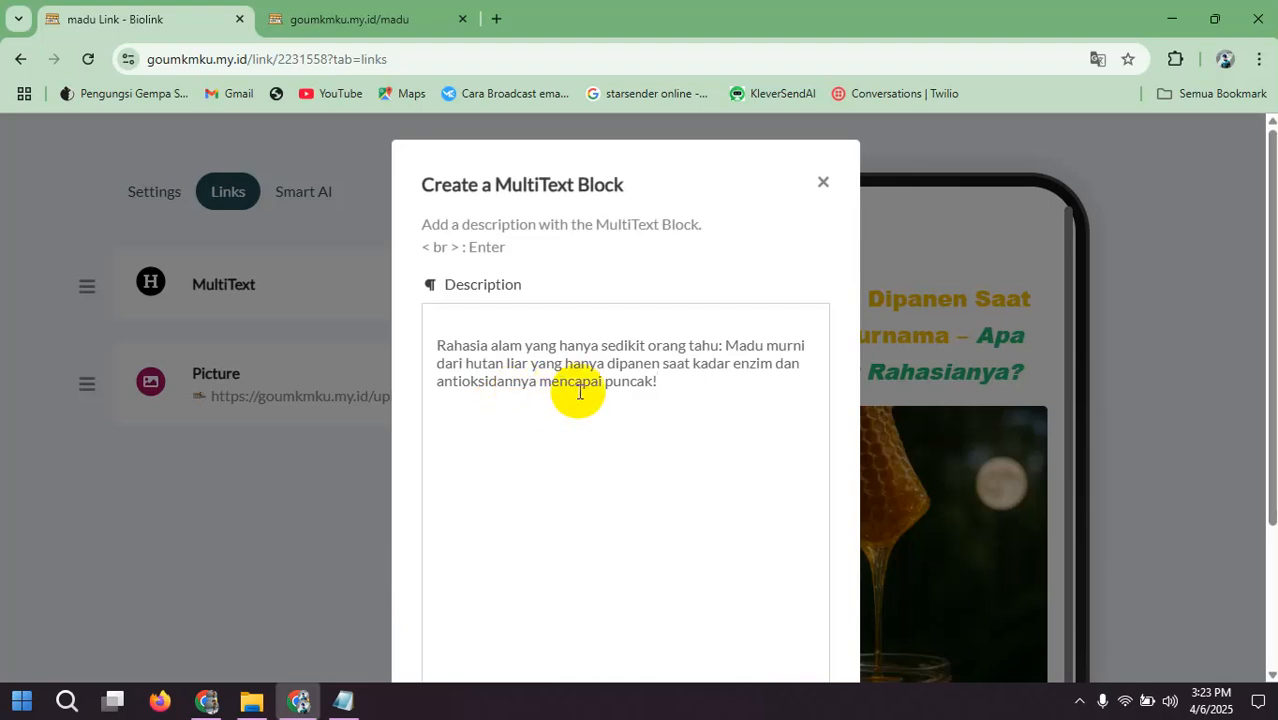
click(434, 341)
key(BackSpace)
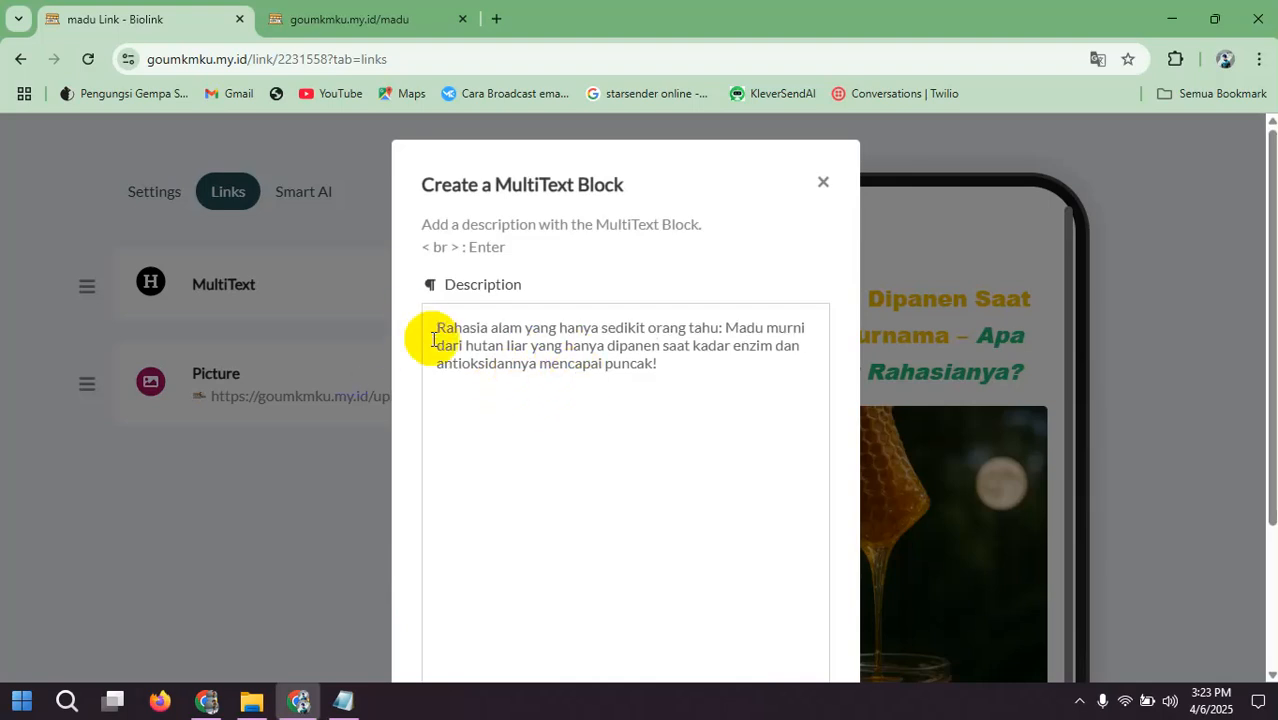
Step: Center the whole subheadline text in the new MultiText block
key(ctrl+a)
scroll(651, 380, down, 2)
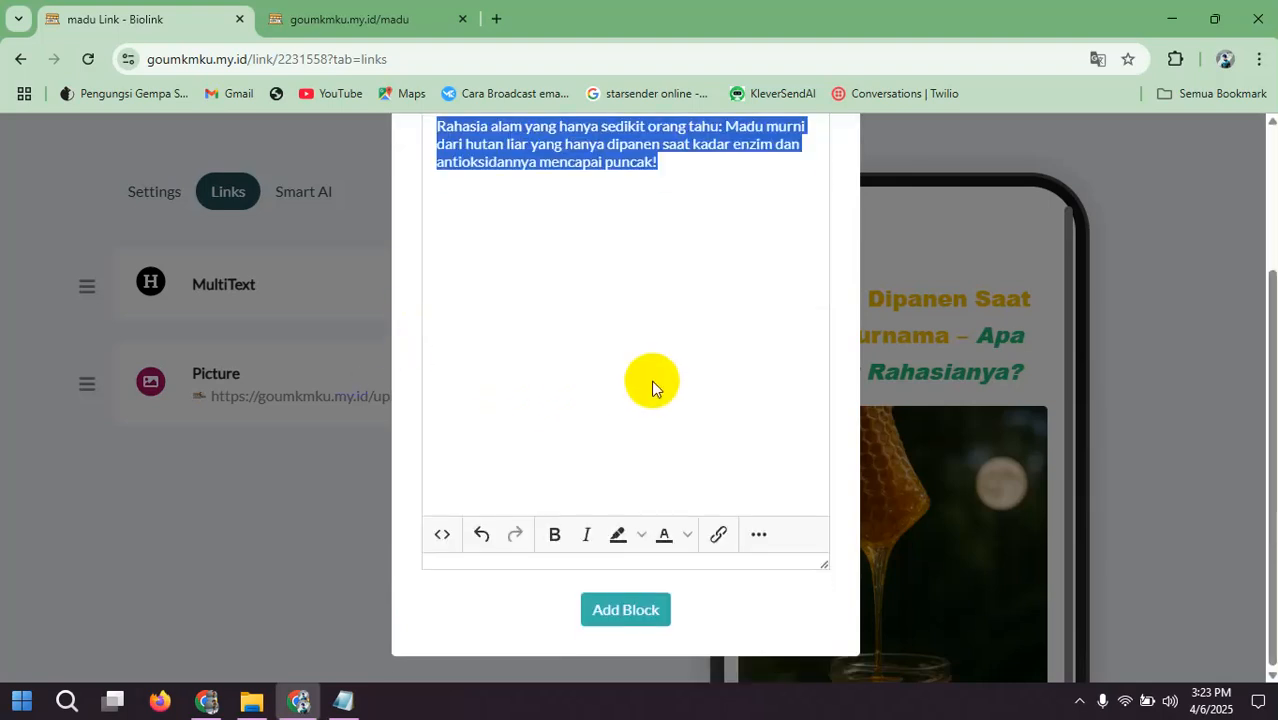
click(759, 534)
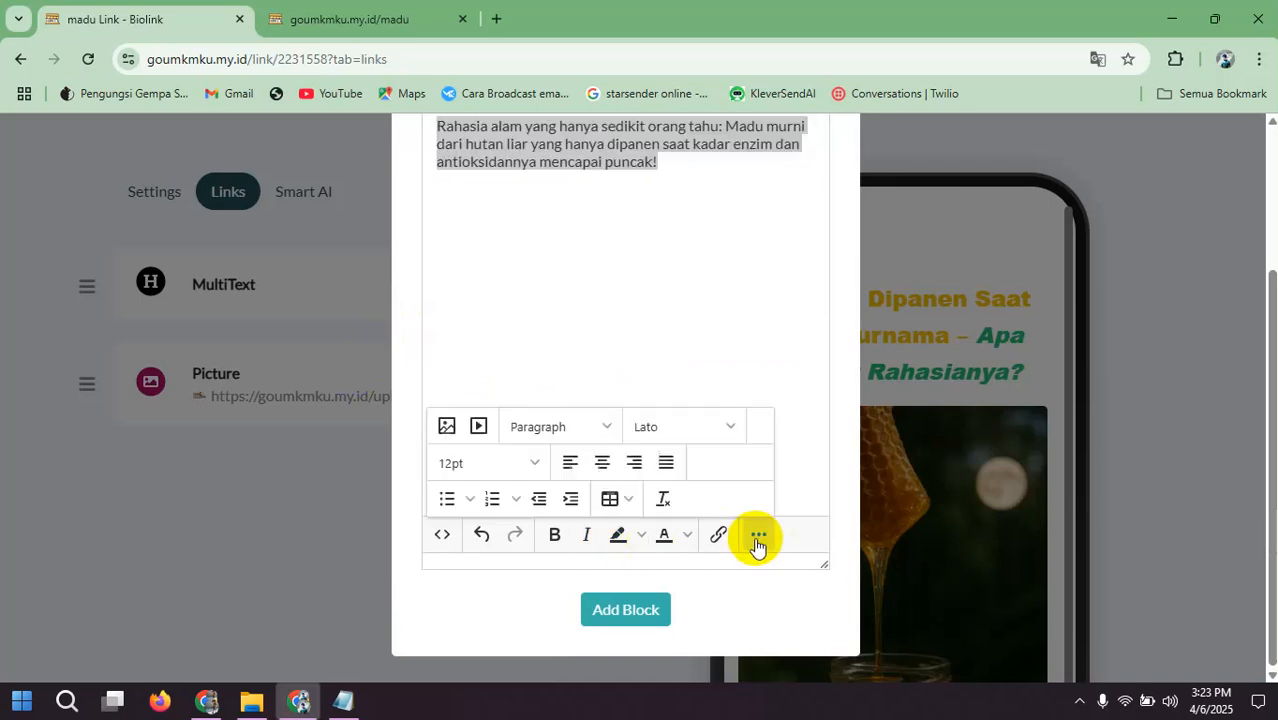
click(600, 463)
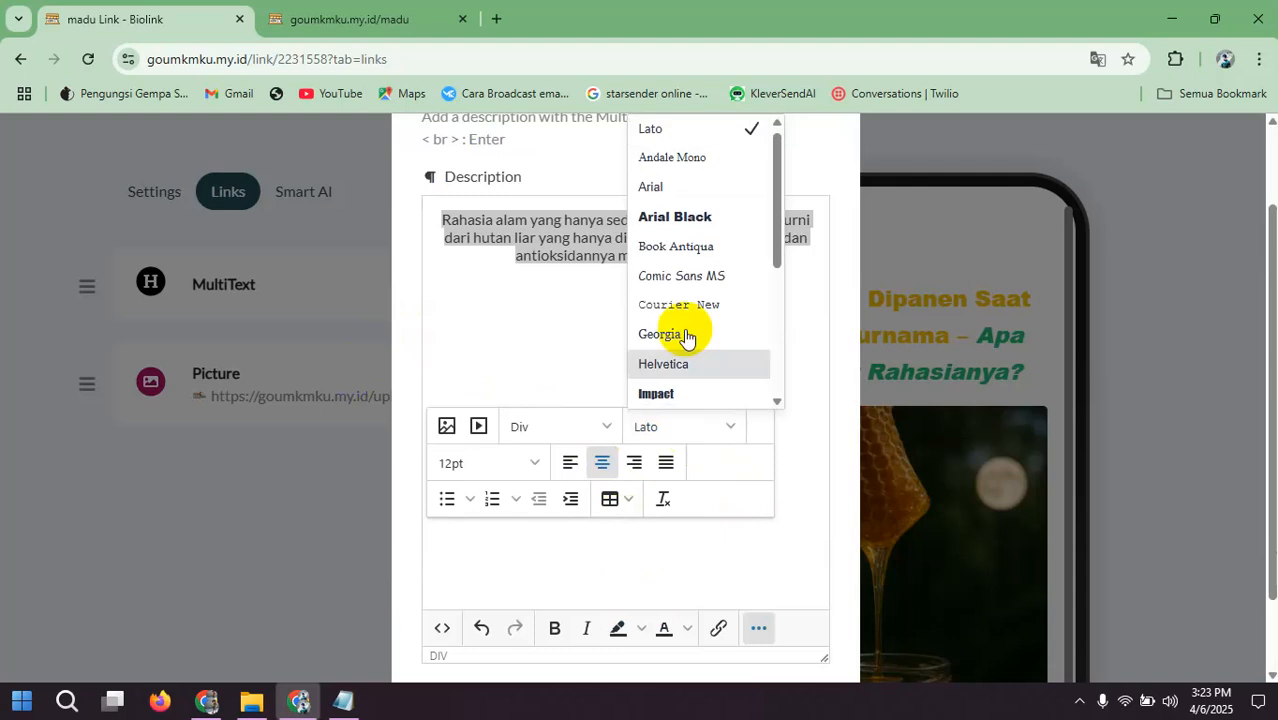
Step: Set the whole subheadline in the new MultiText block to the Lato font at 14pt
click(668, 133)
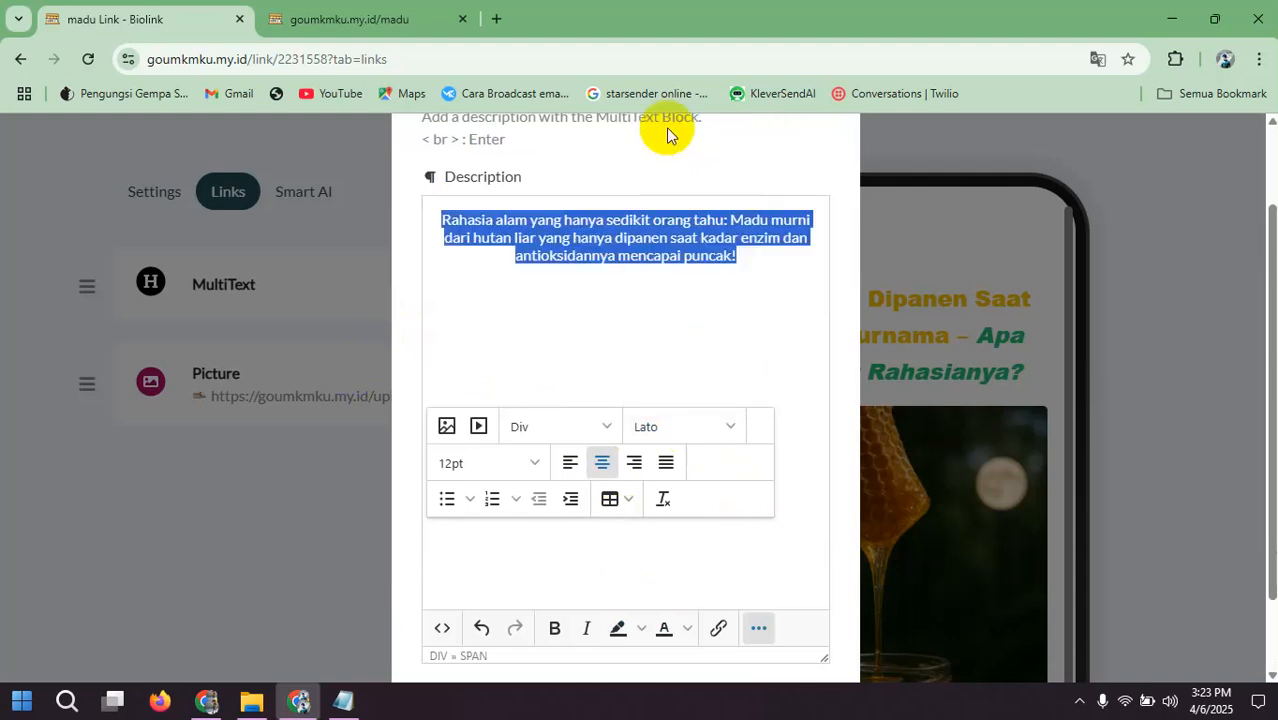
click(528, 456)
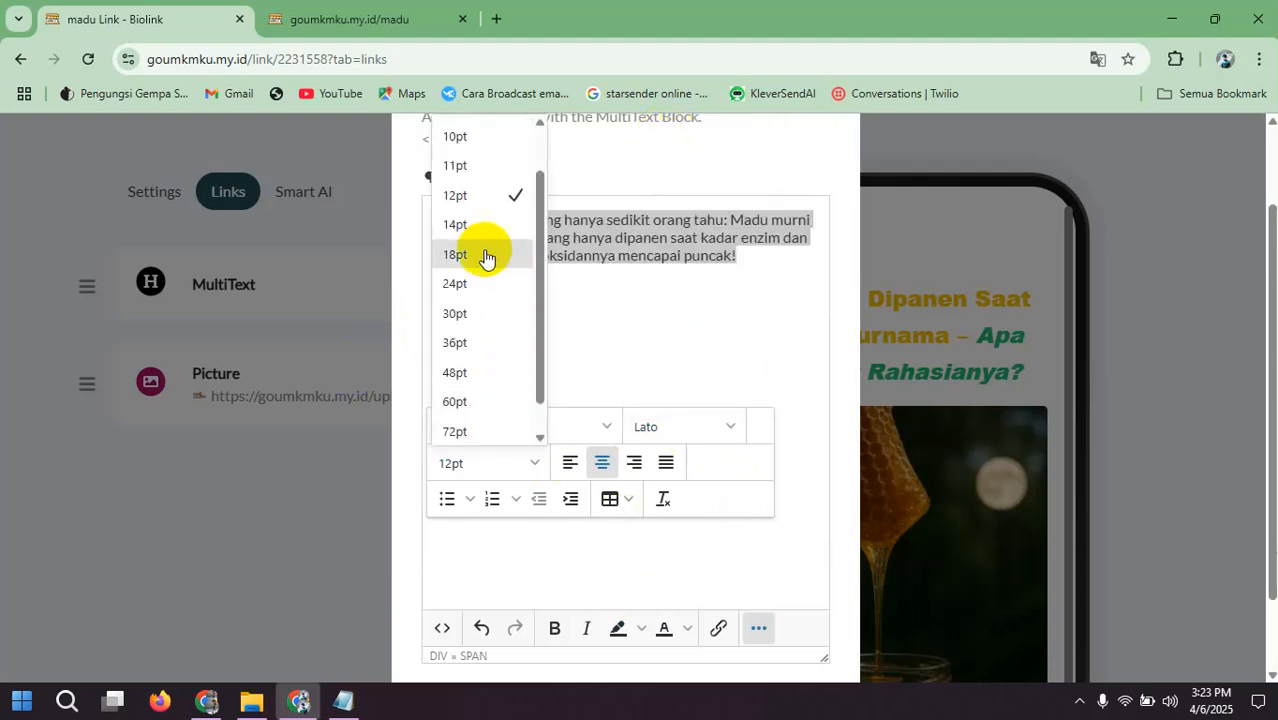
click(467, 224)
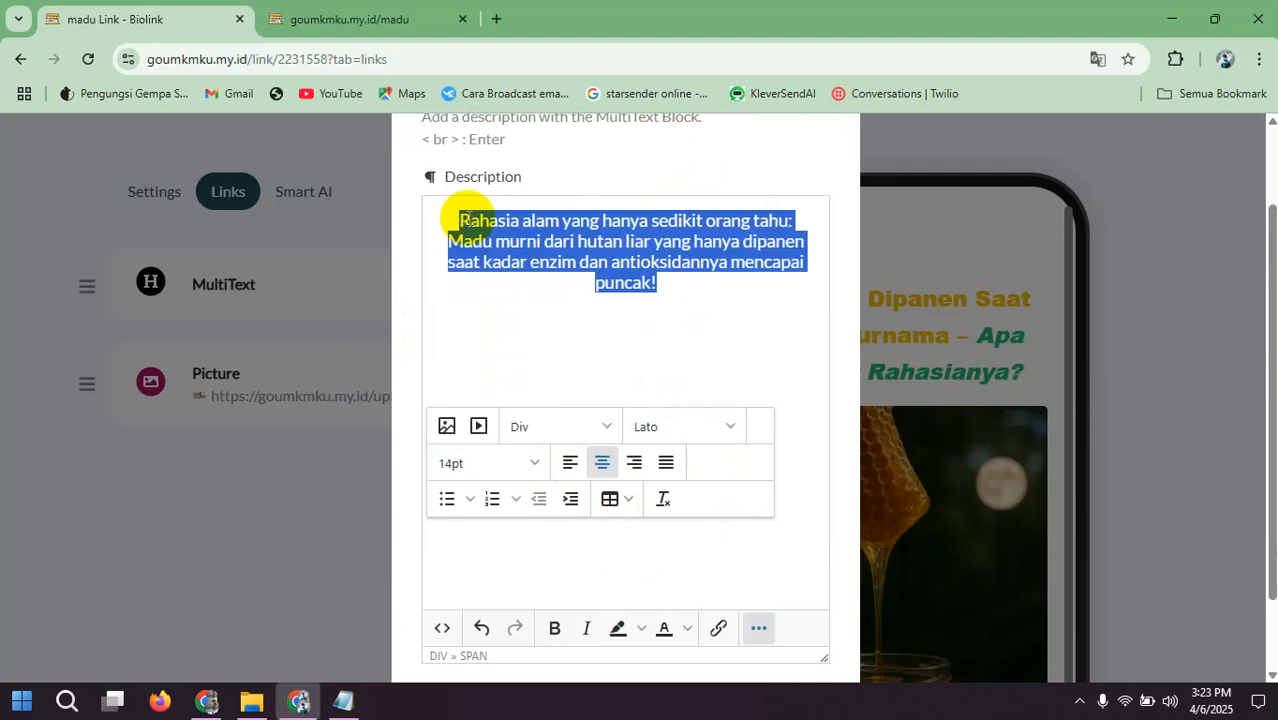
click(590, 265)
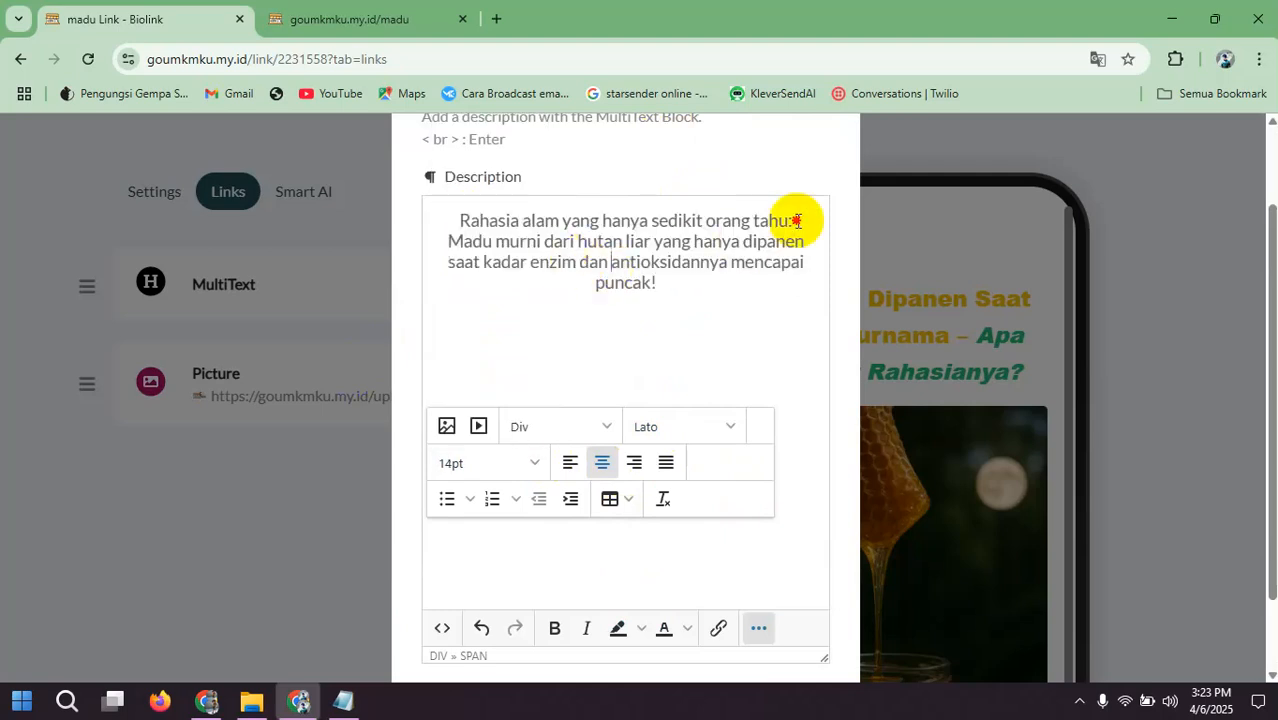
Step: Color the opening phrase "Rahasia alam yang hanya sedikit orang tahu:" yellow
drag(796, 221, 477, 220)
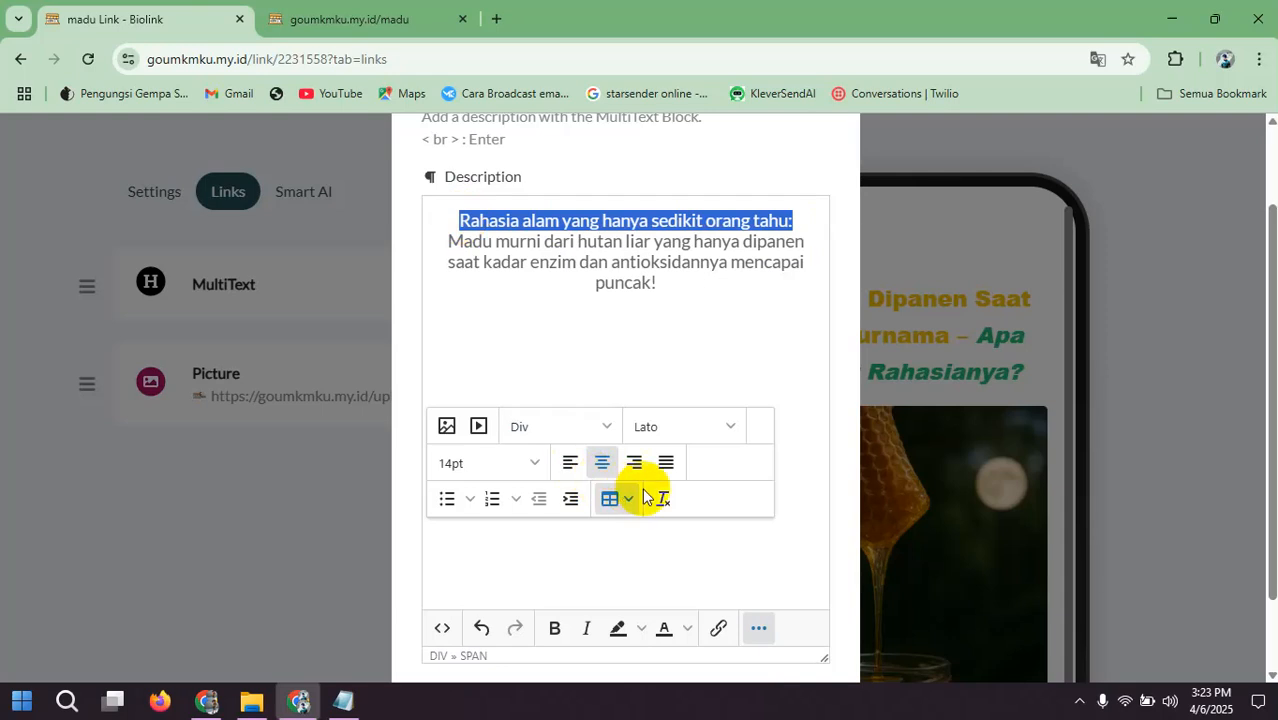
click(668, 628)
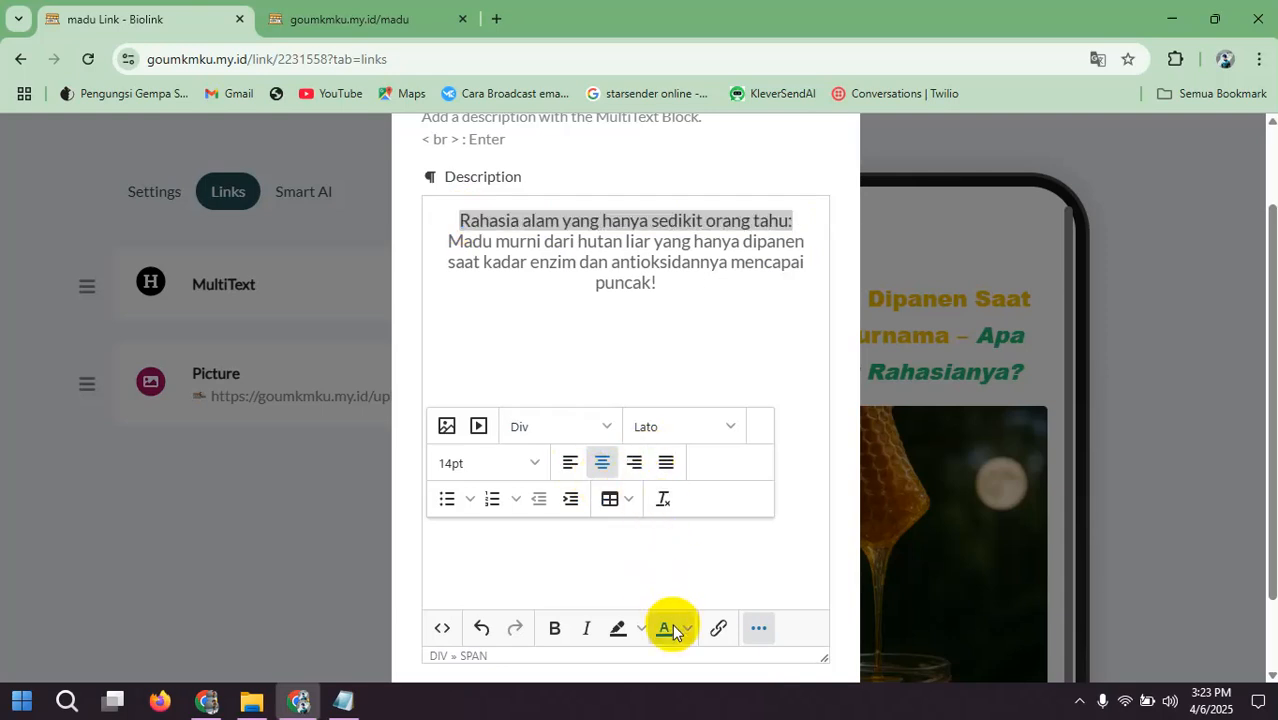
click(688, 630)
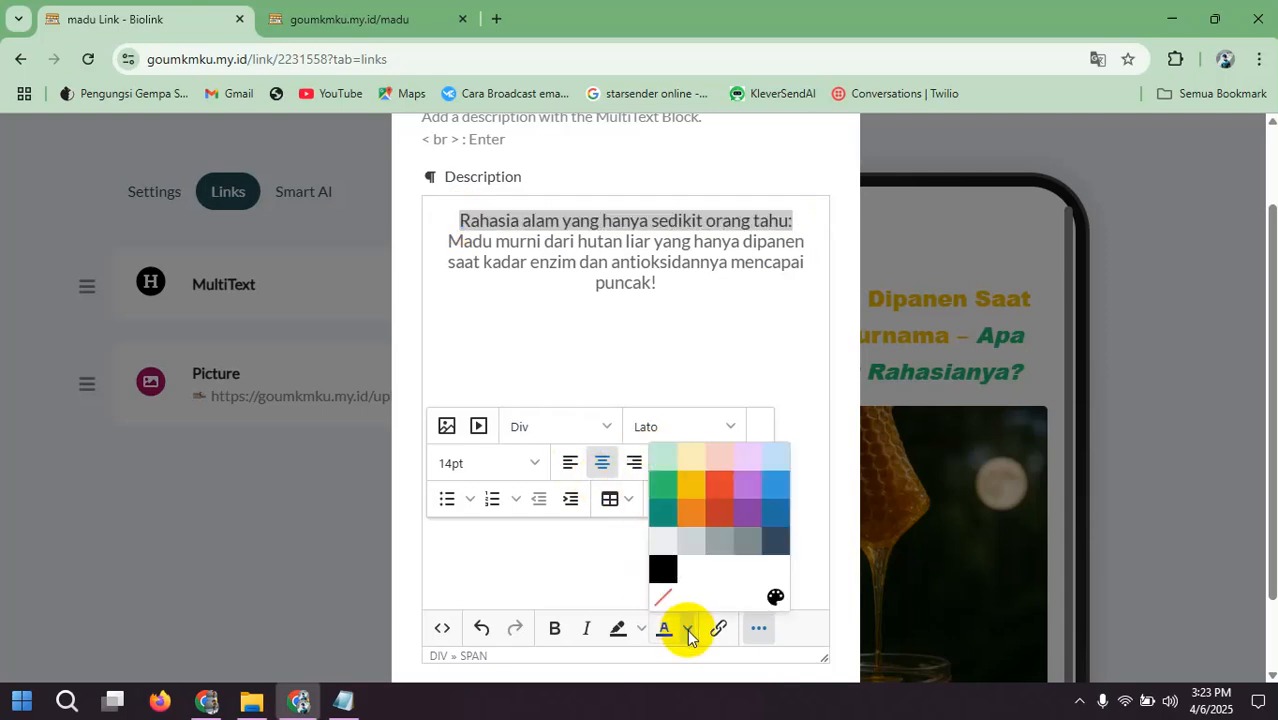
click(697, 488)
click(511, 263)
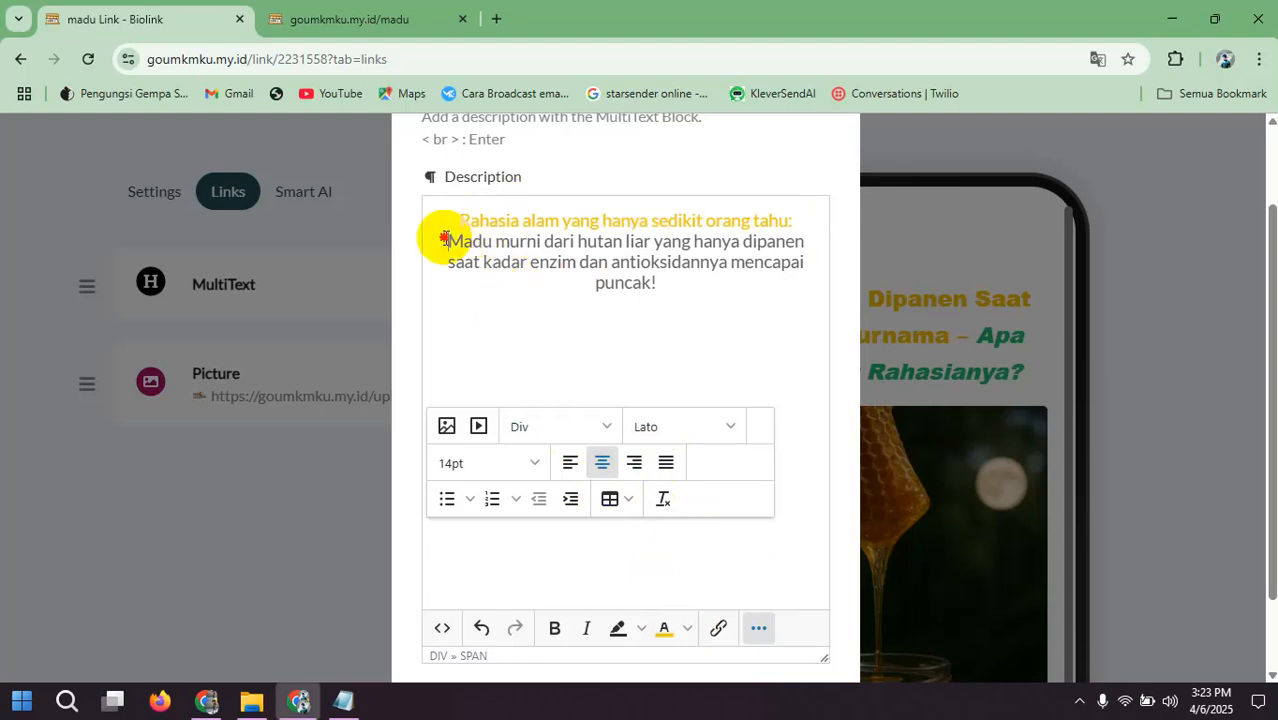
Step: Set the remaining subheadline text from "Madu murni" through "puncak!" to 12pt italic
drag(445, 237, 660, 283)
click(533, 462)
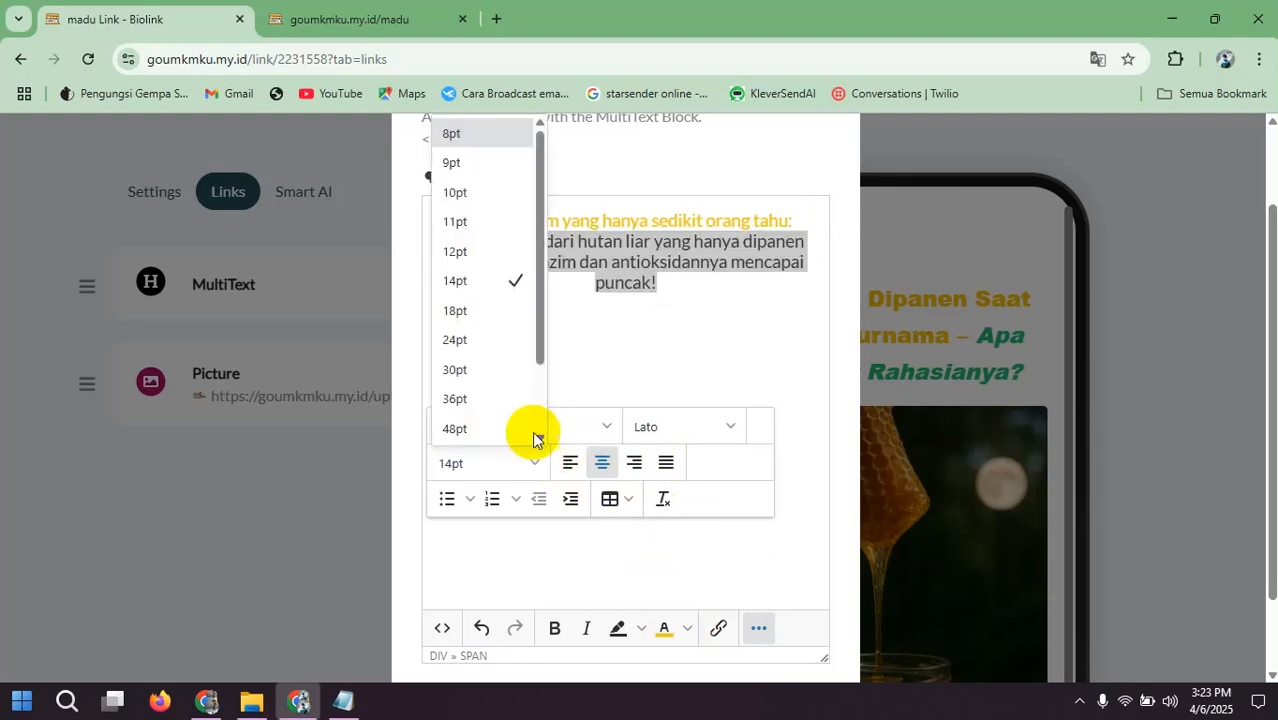
click(465, 251)
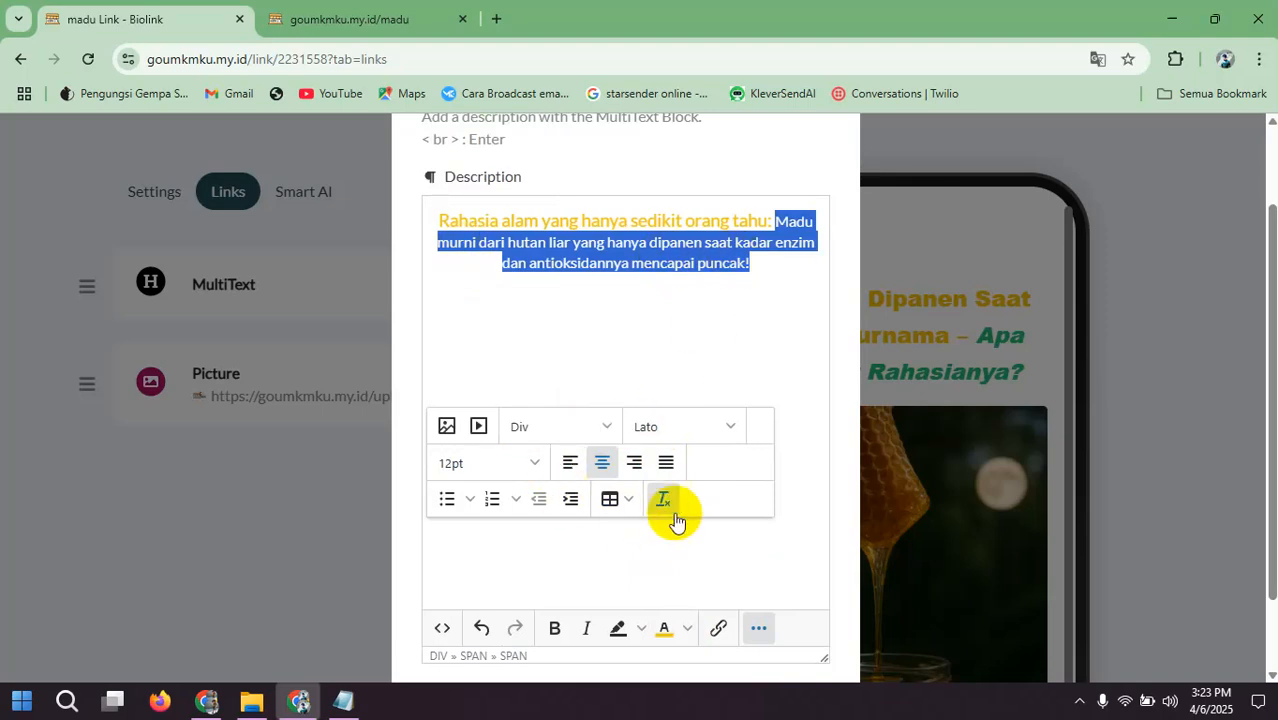
click(586, 628)
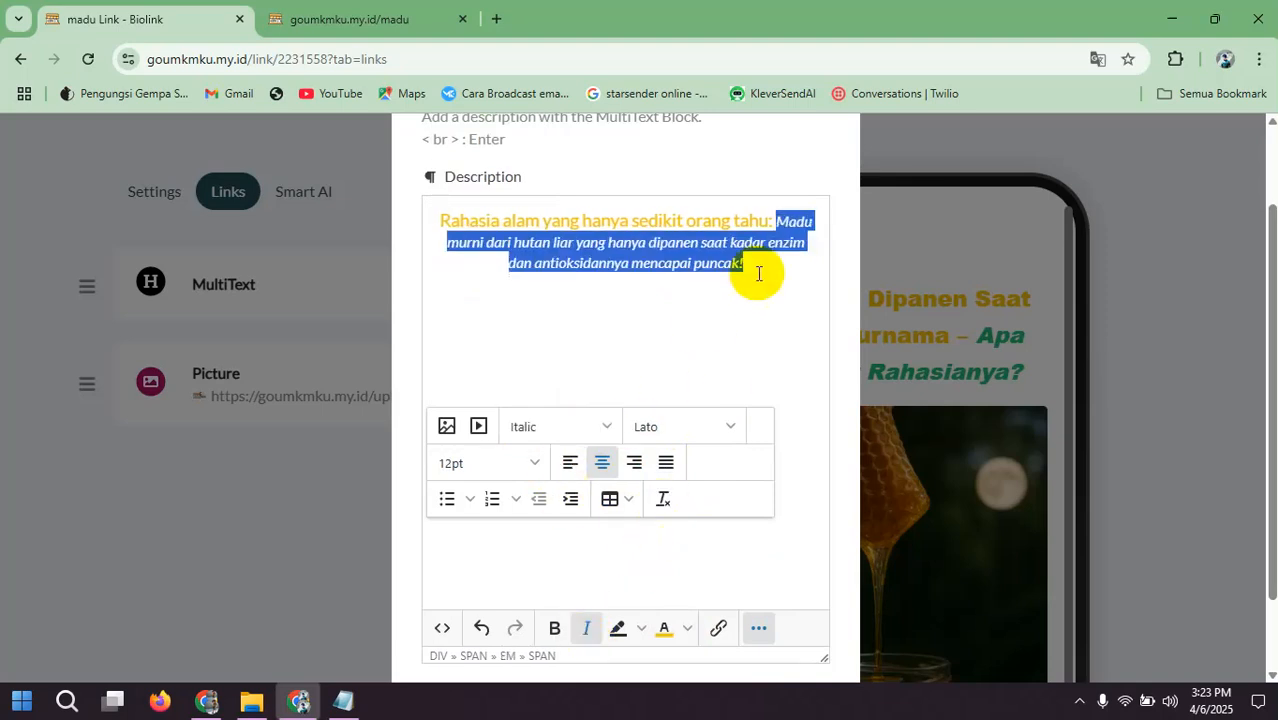
Step: Set the yellow phrase "Rahasia alam yang hanya sedikit orang tahu" to 12pt and make it bold
drag(436, 218, 775, 224)
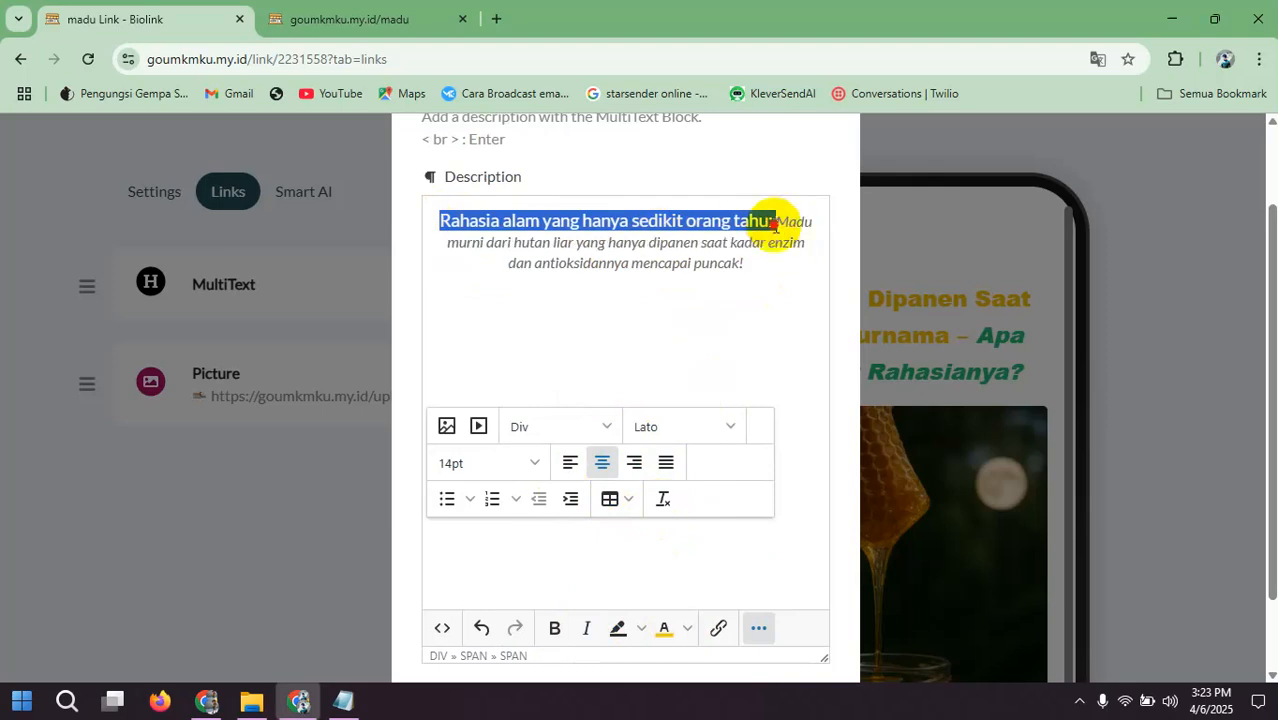
click(507, 465)
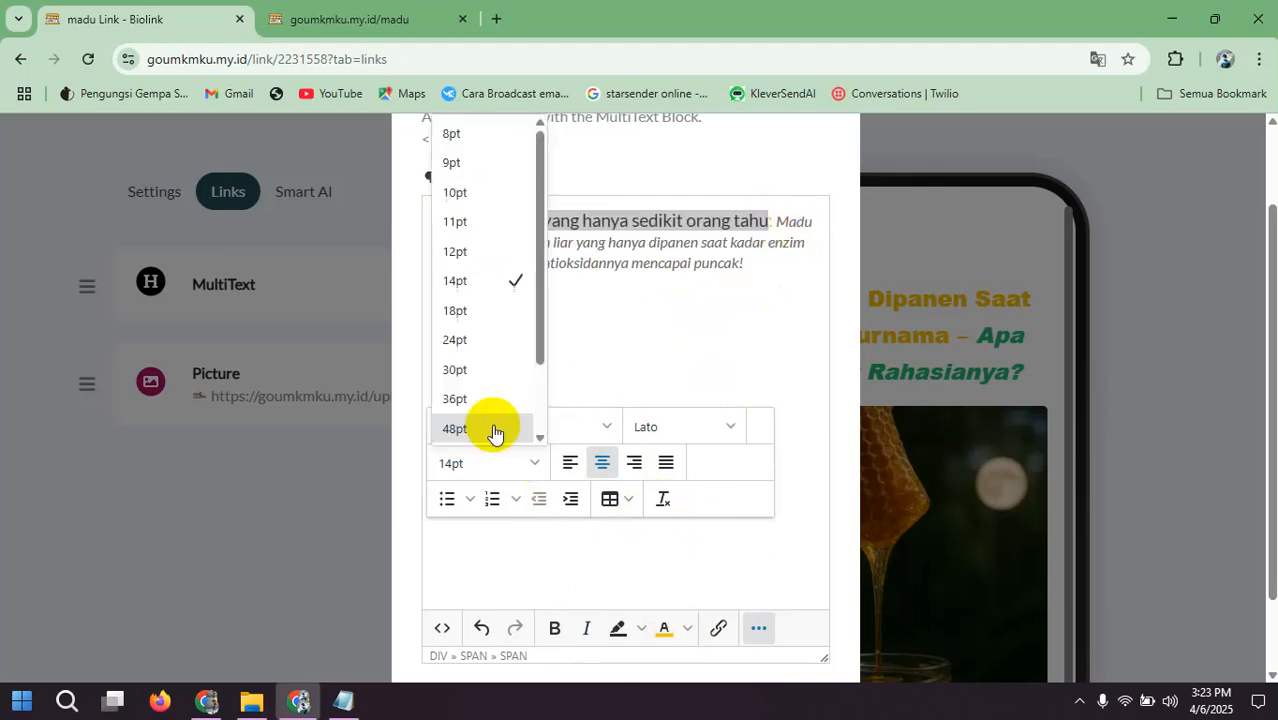
click(467, 251)
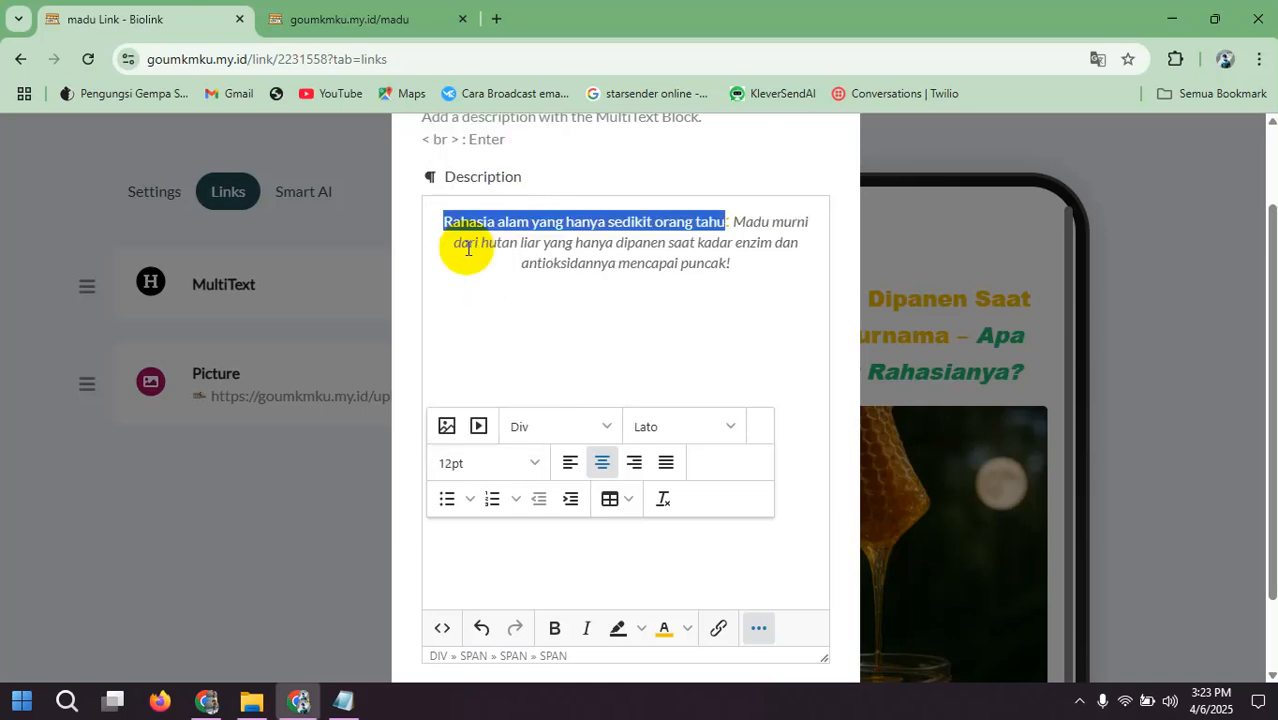
key(ctrl+b)
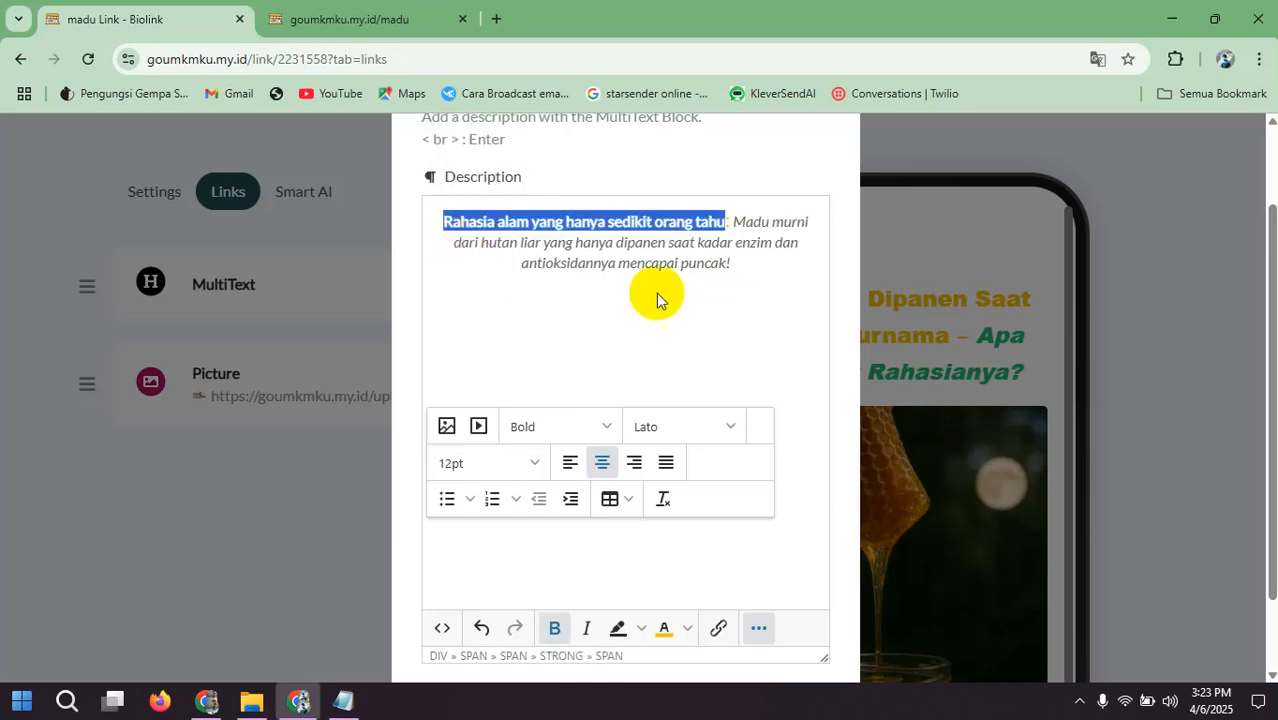
click(690, 283)
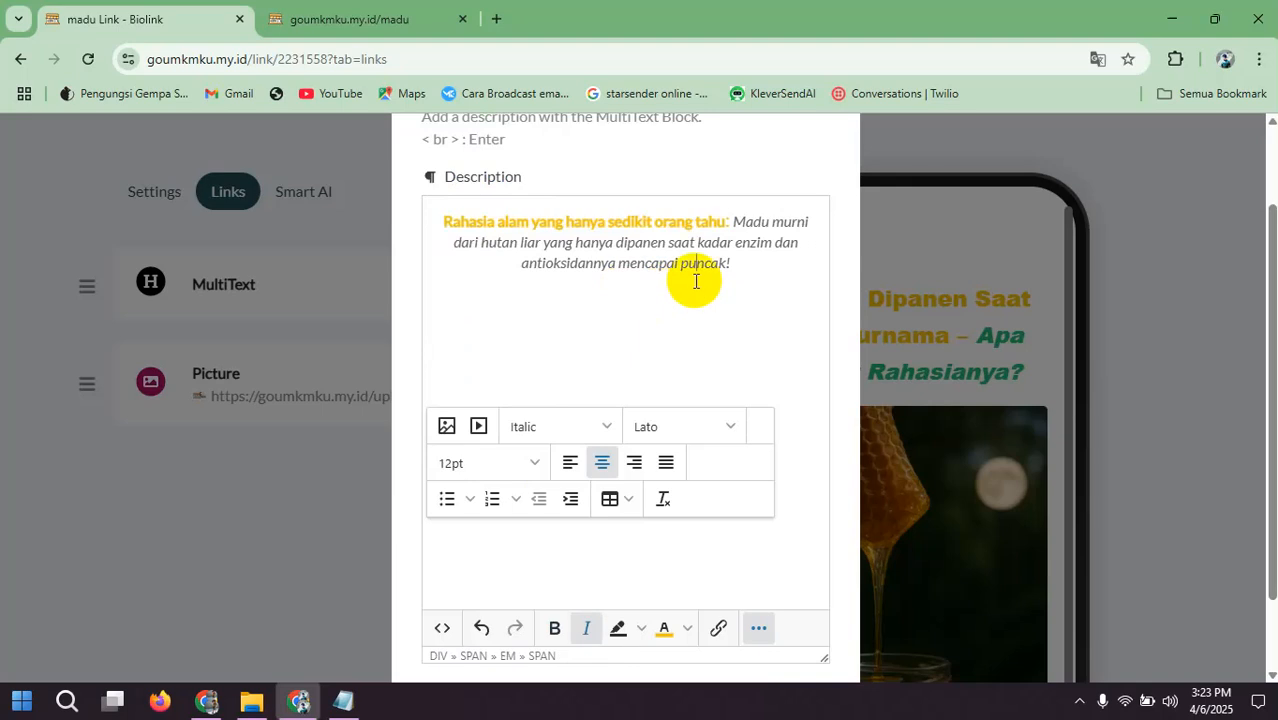
Step: Start a new line before "Madu murni" and add the finished MultiText block to the page
click(735, 224)
key(Return)
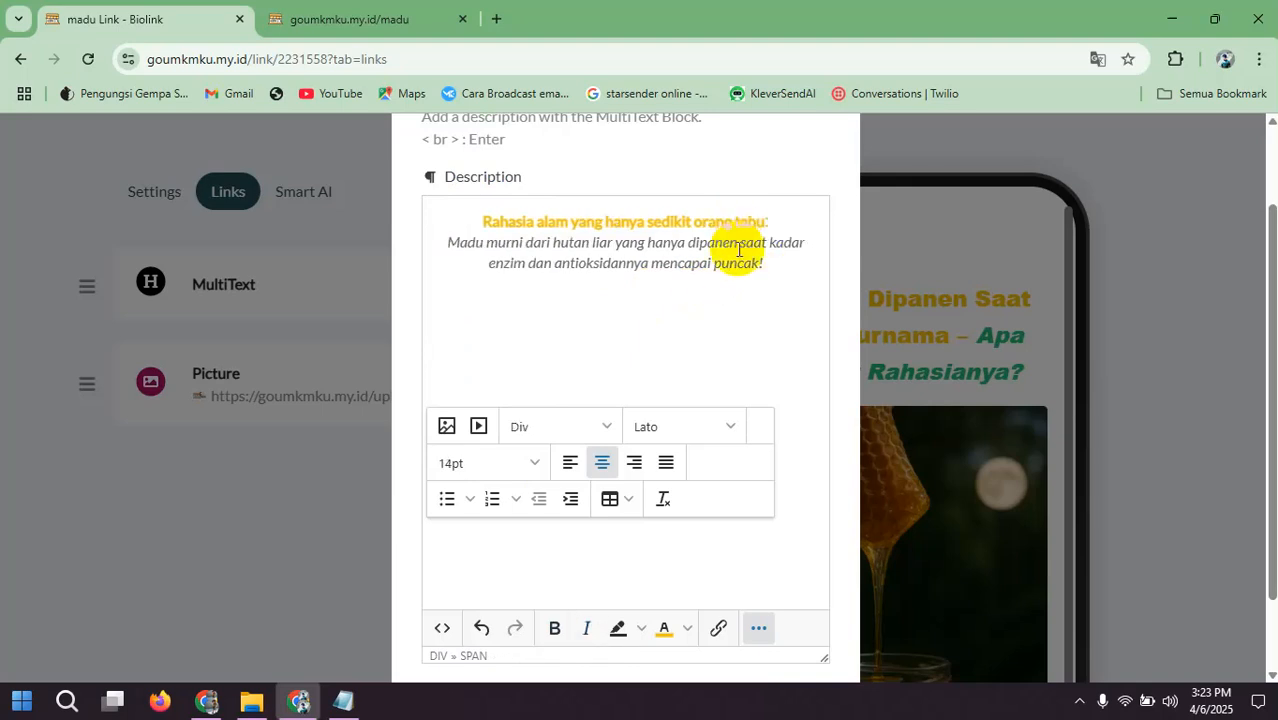
scroll(734, 288, down, 1)
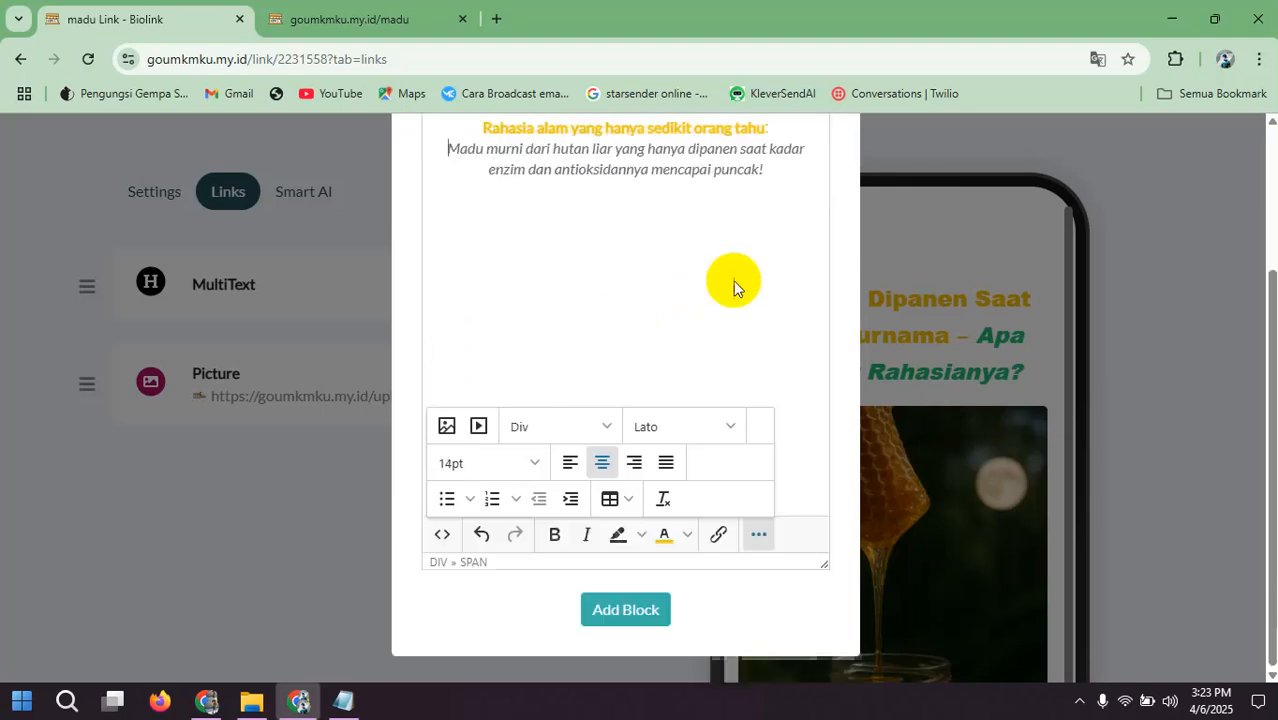
click(638, 609)
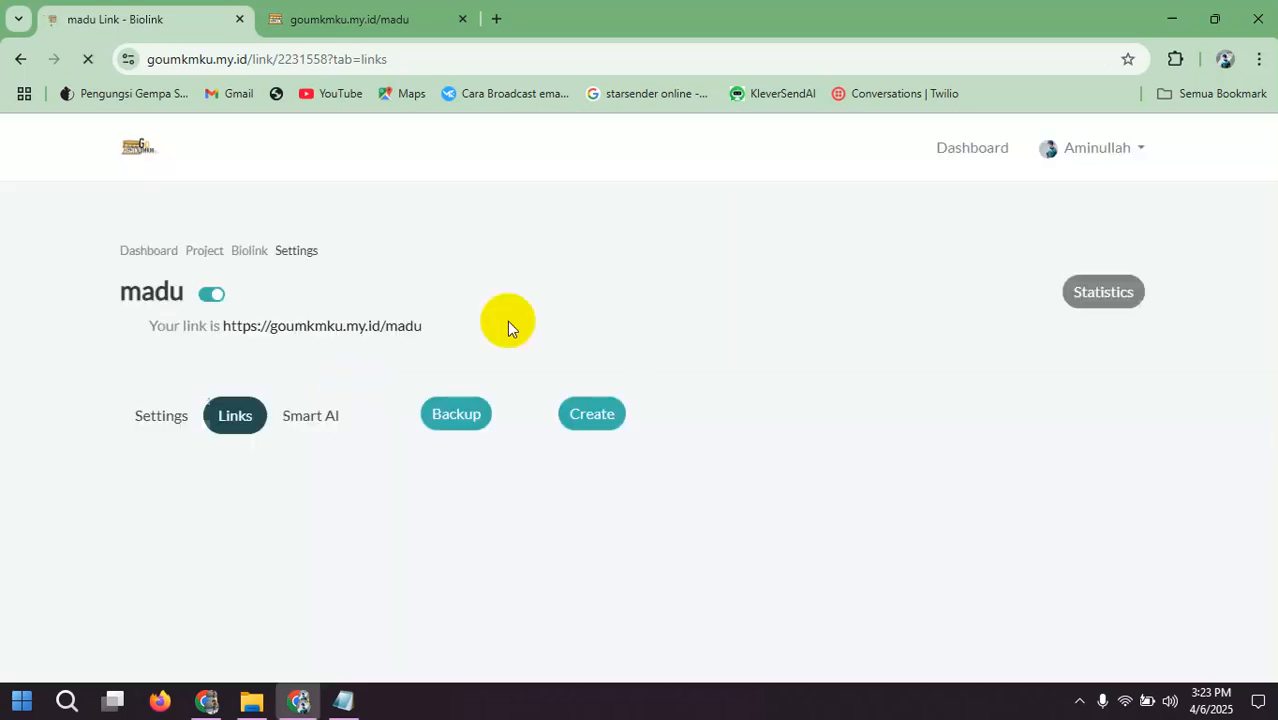
Step: Move the subheadline MultiText block below the Picture block in the links list
scroll(671, 296, down, 3)
scroll(913, 328, down, 1)
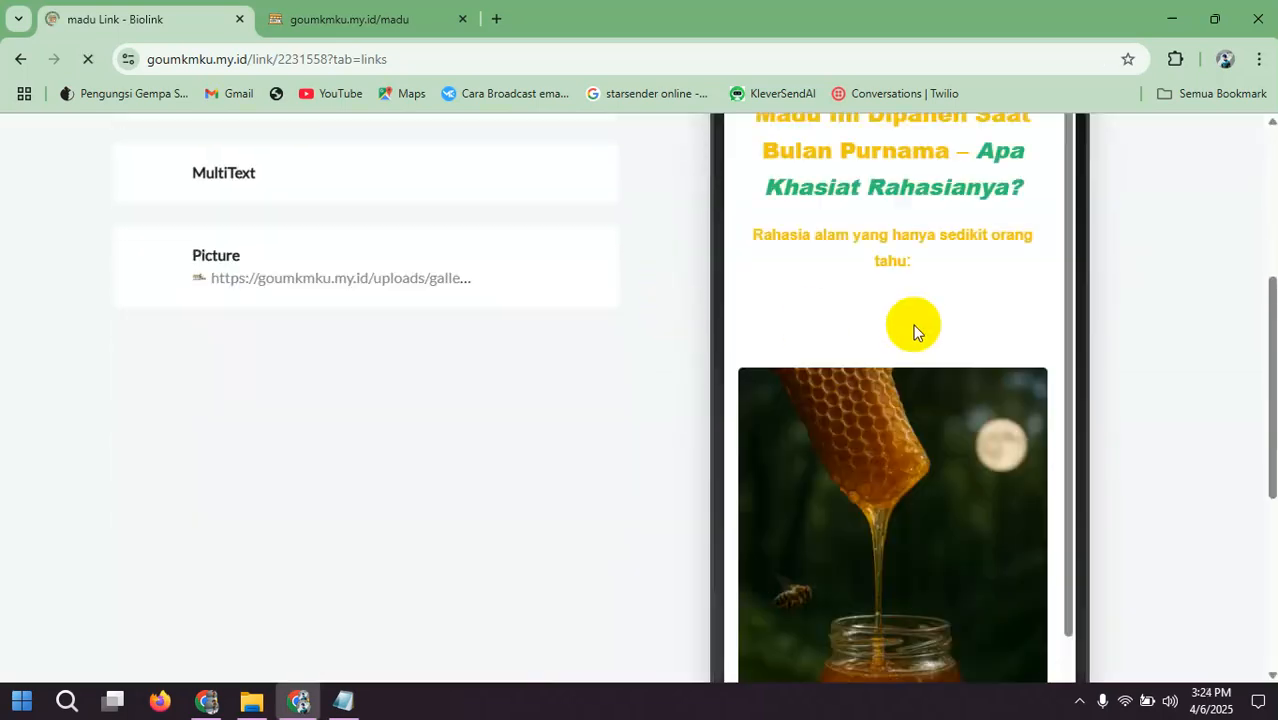
scroll(958, 367, down, 2)
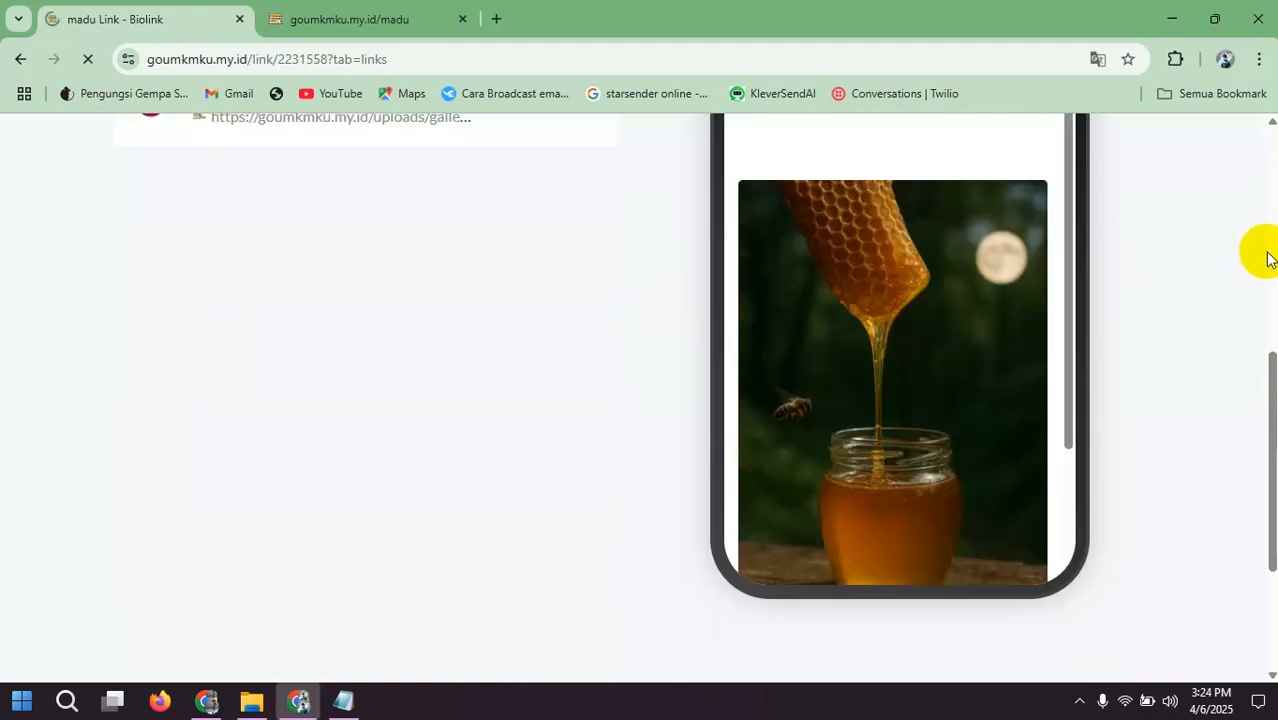
scroll(781, 424, down, 2)
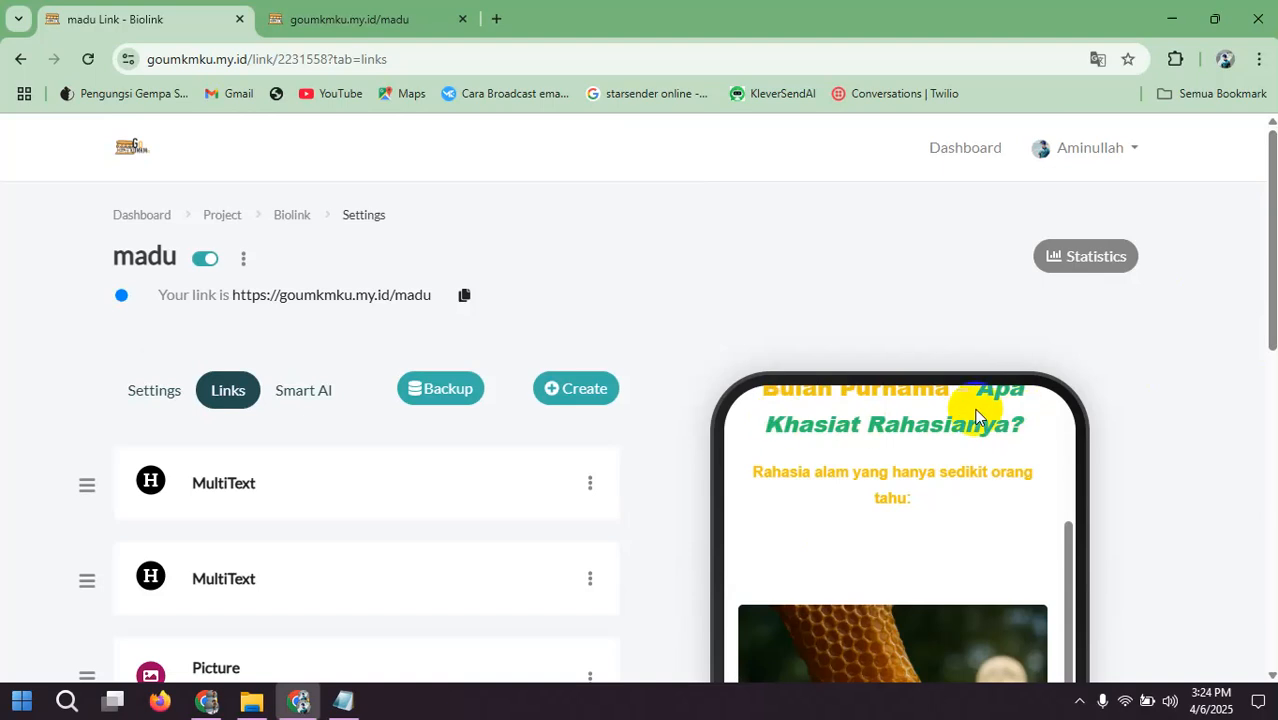
scroll(478, 514, down, 3)
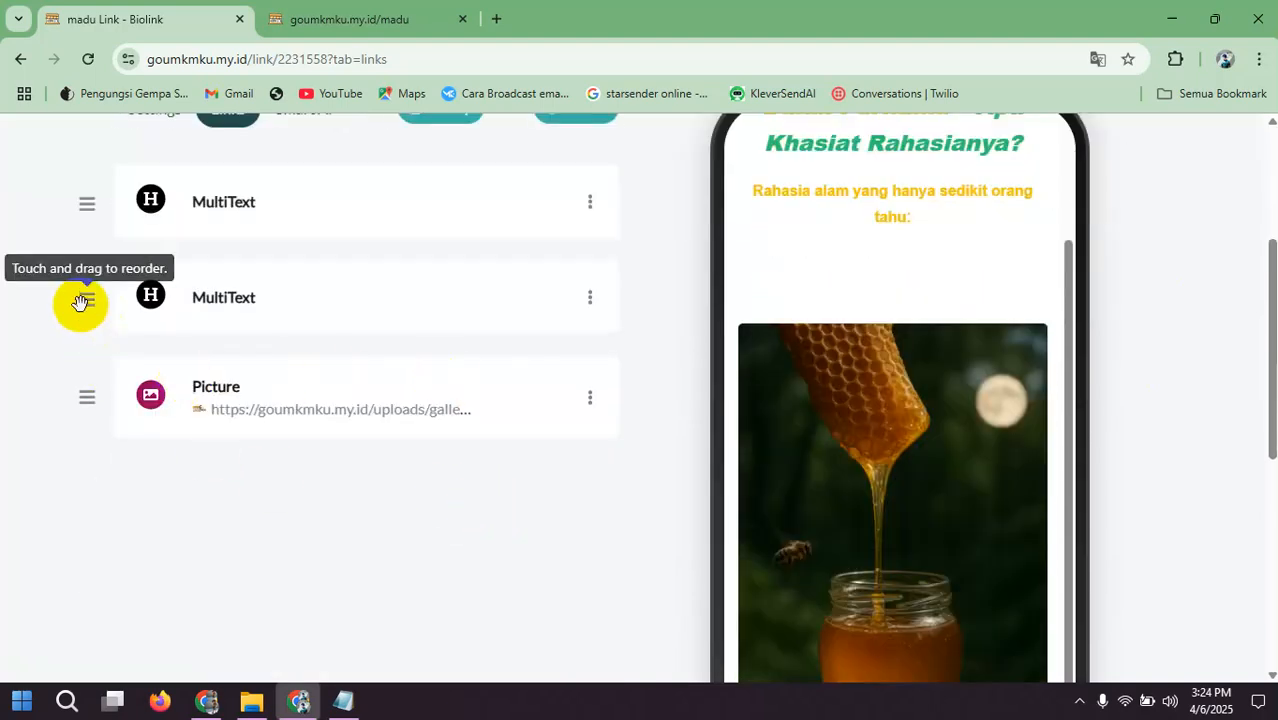
drag(79, 303, 86, 408)
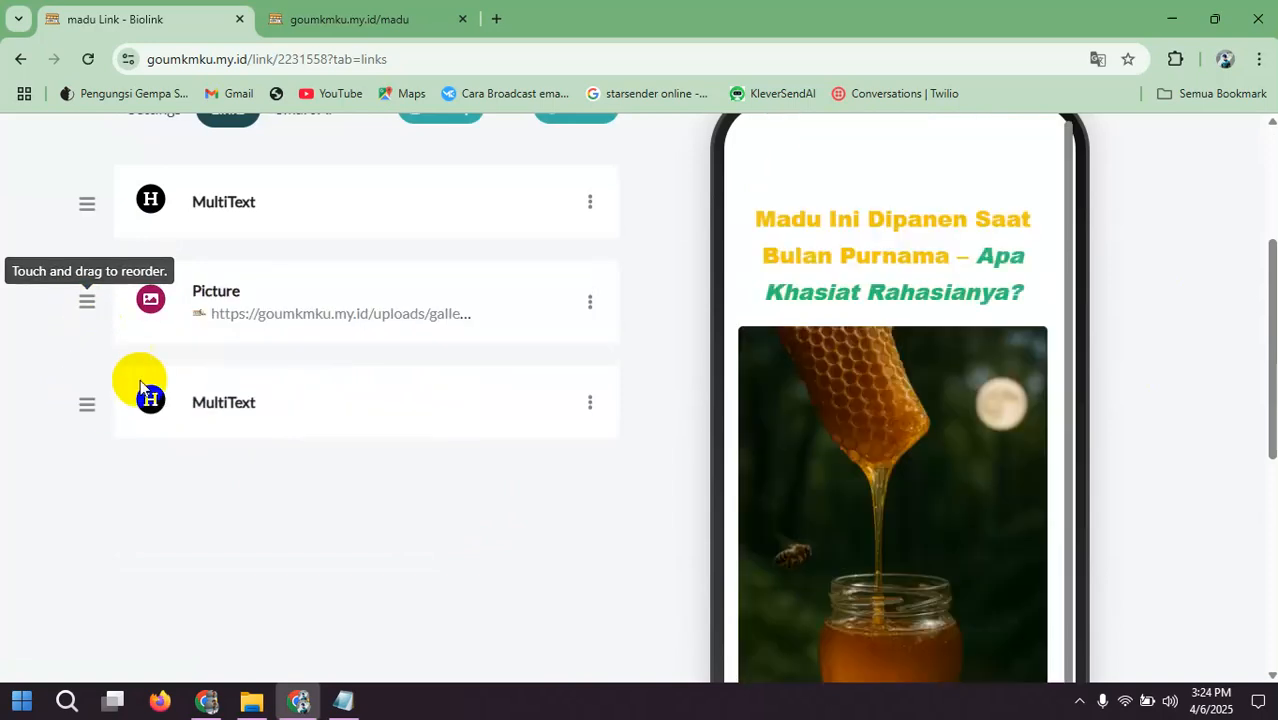
Step: Examine the phone preview to check the block order and how the subheadline displays under the honey picture
scroll(800, 300, down, 2)
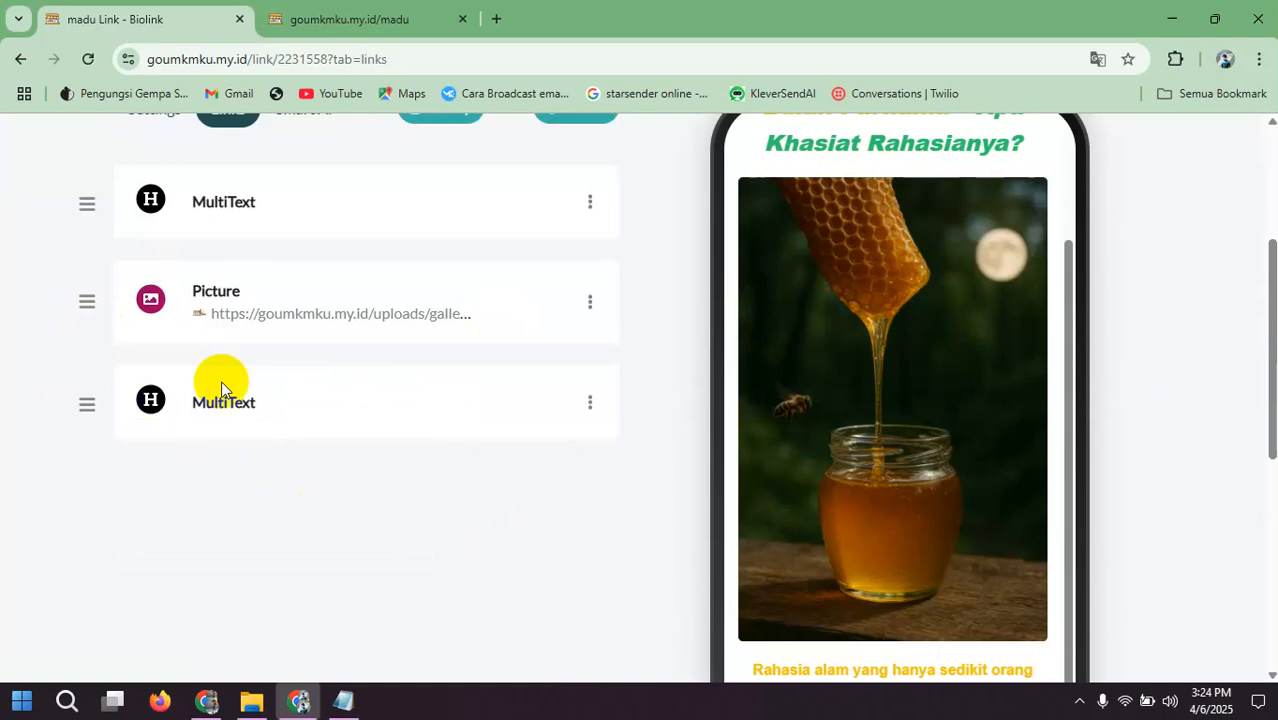
scroll(916, 357, down, 1)
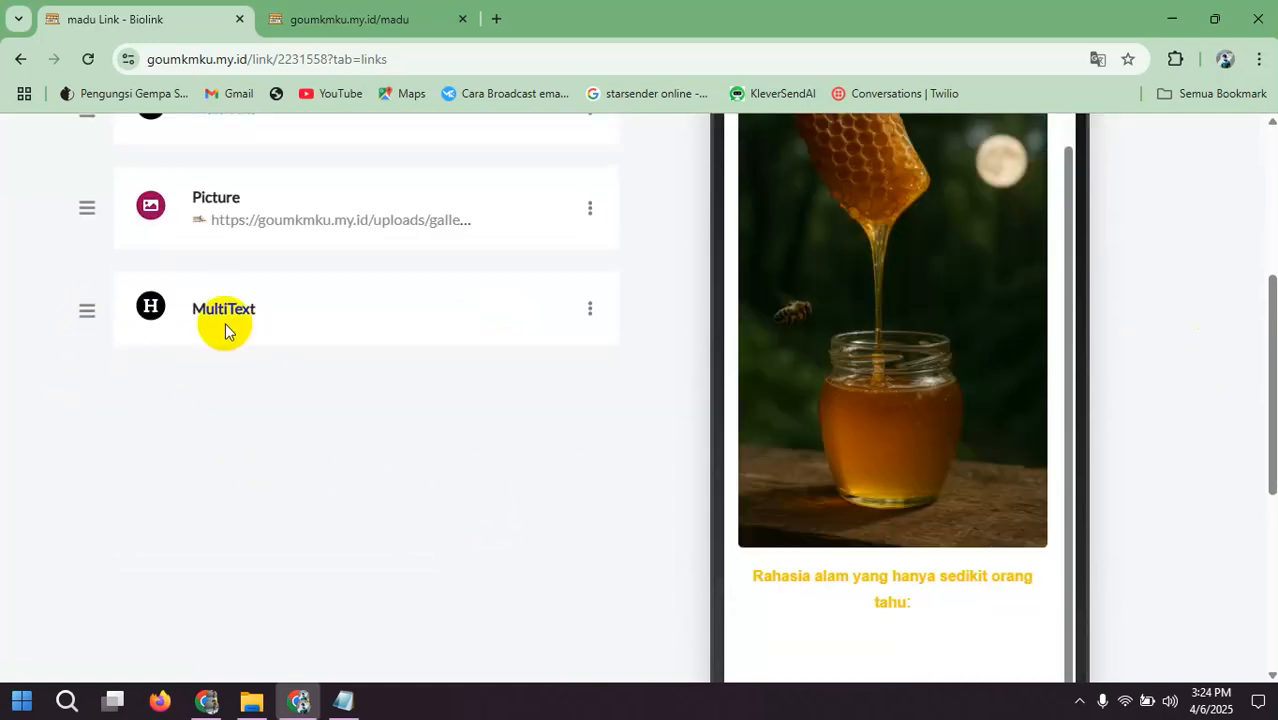
scroll(827, 491, down, 2)
scroll(697, 462, up, 3)
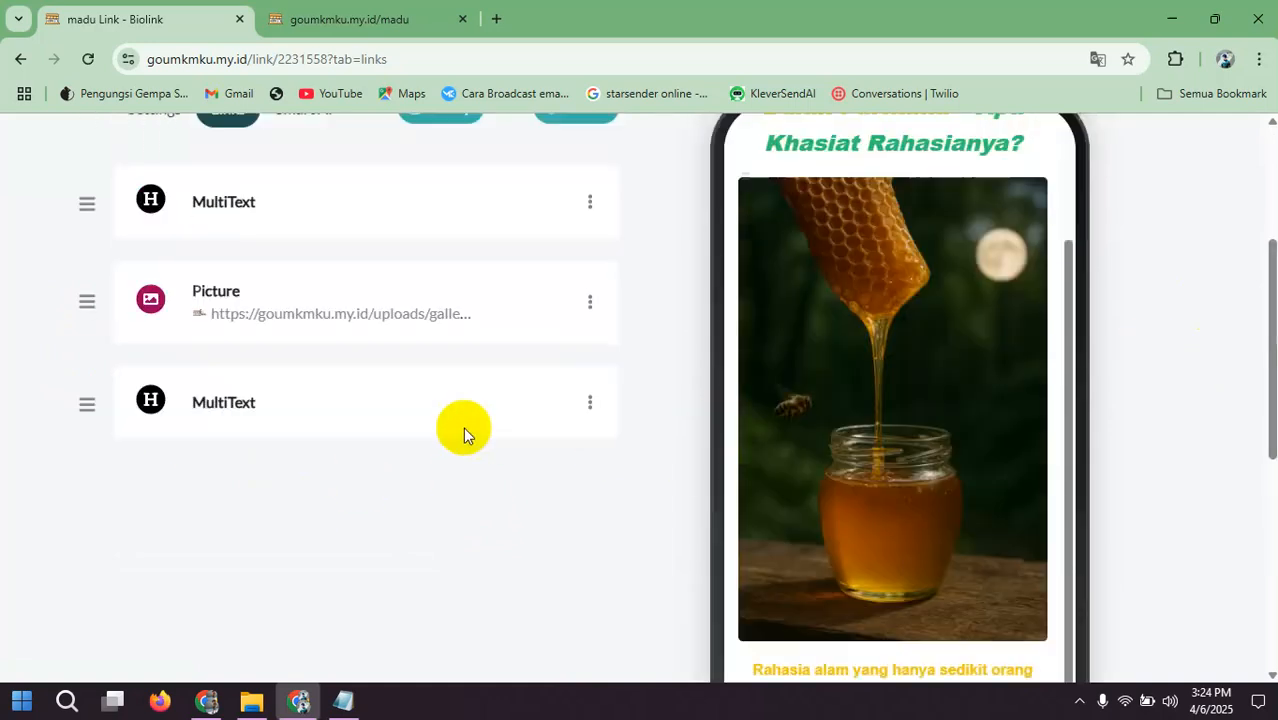
scroll(900, 390, down, 3)
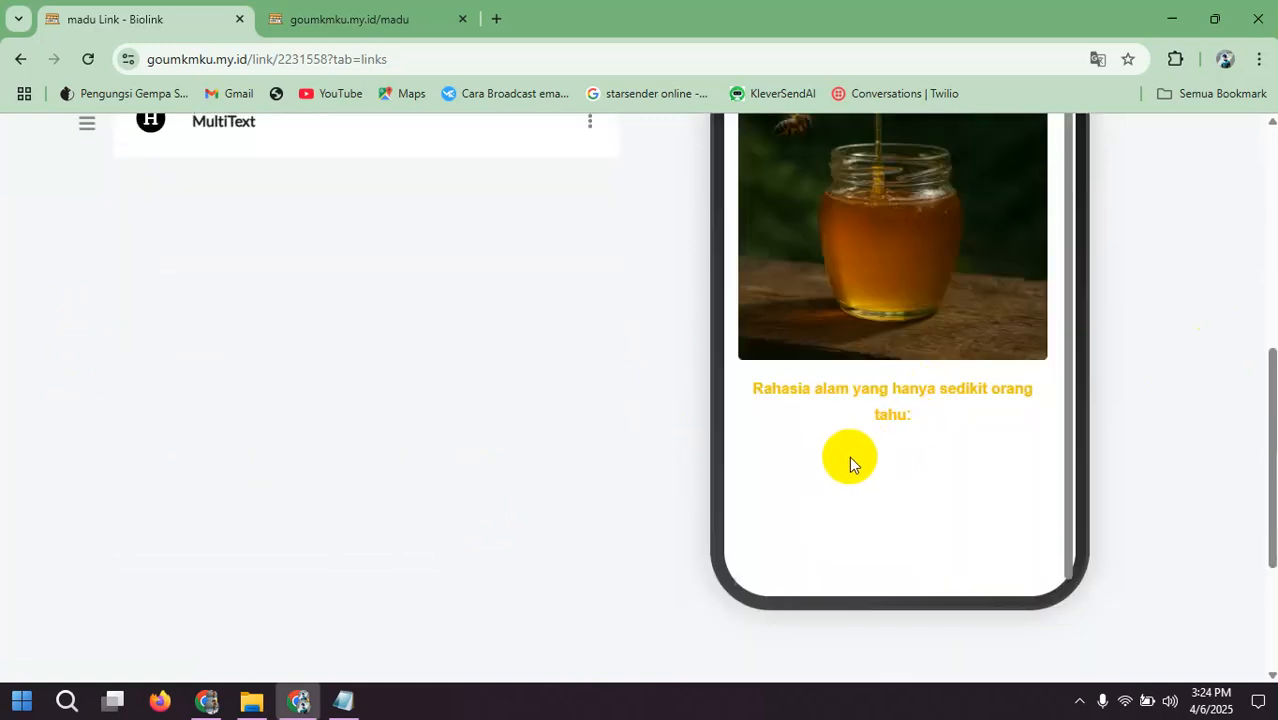
scroll(849, 456, up, 1)
scroll(860, 483, down, 1)
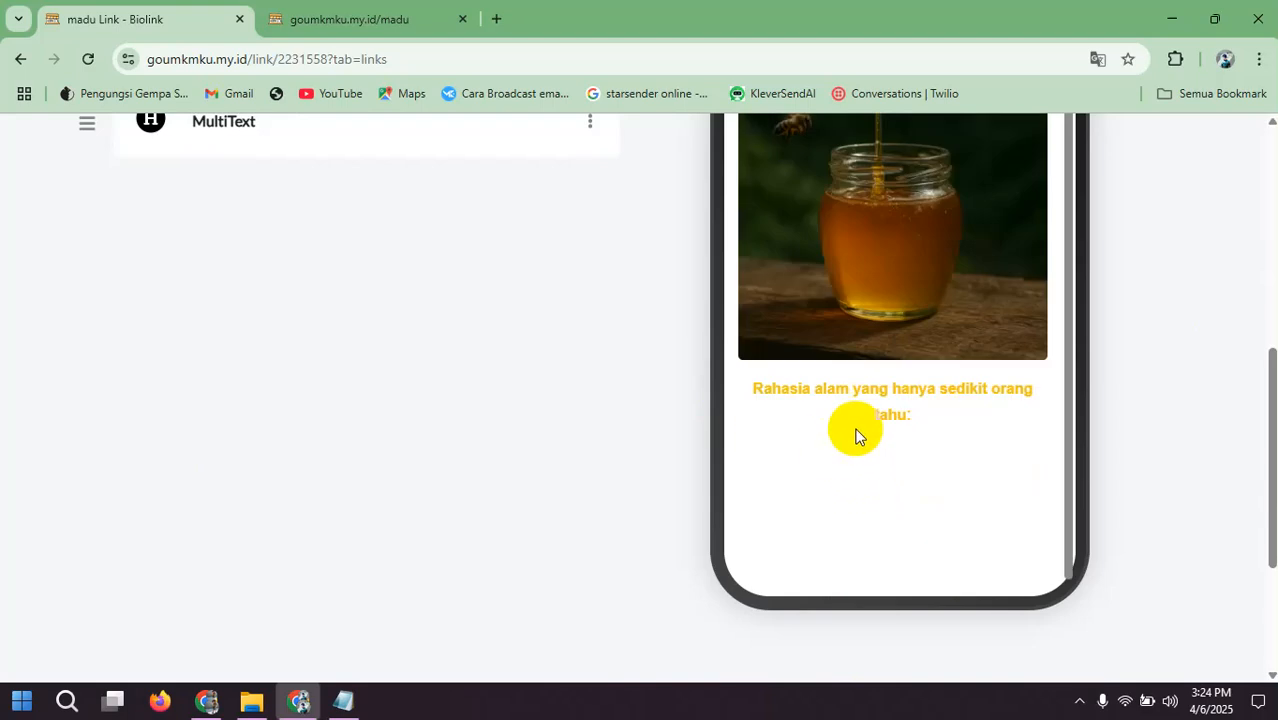
scroll(420, 355, up, 2)
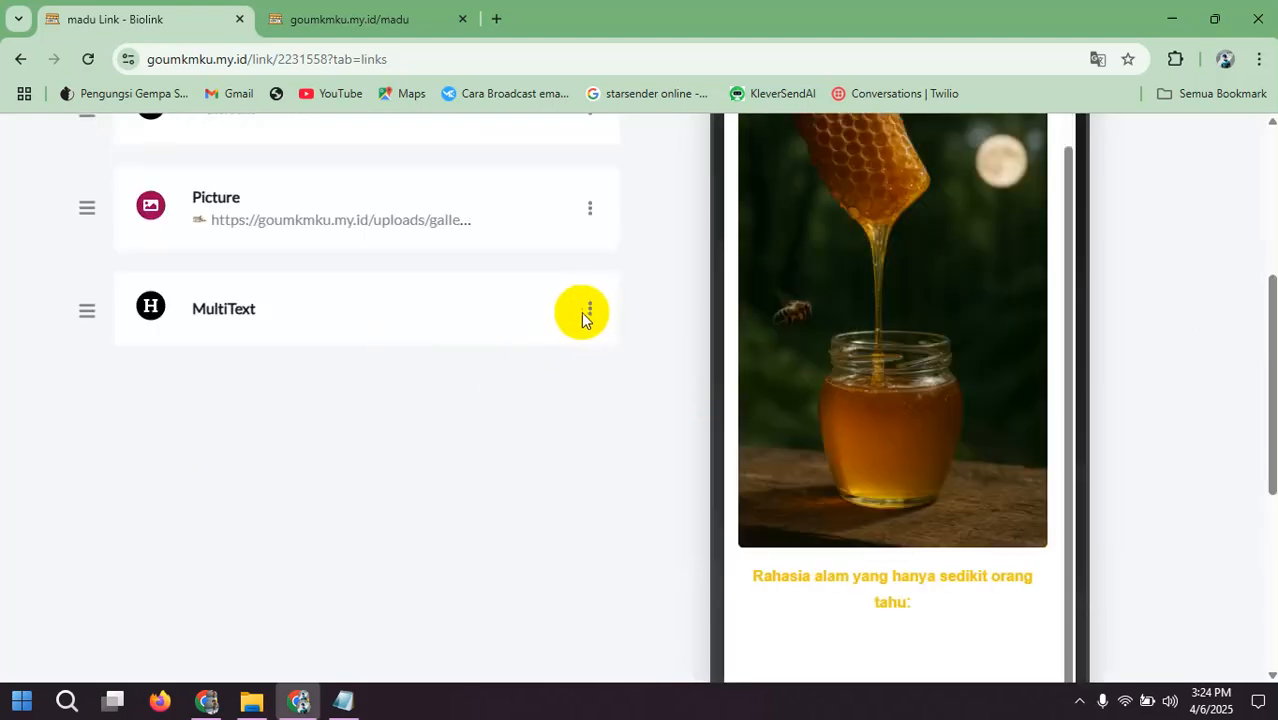
Step: Open the subheadline MultiText block to check its description, and reload the editor page
click(590, 312)
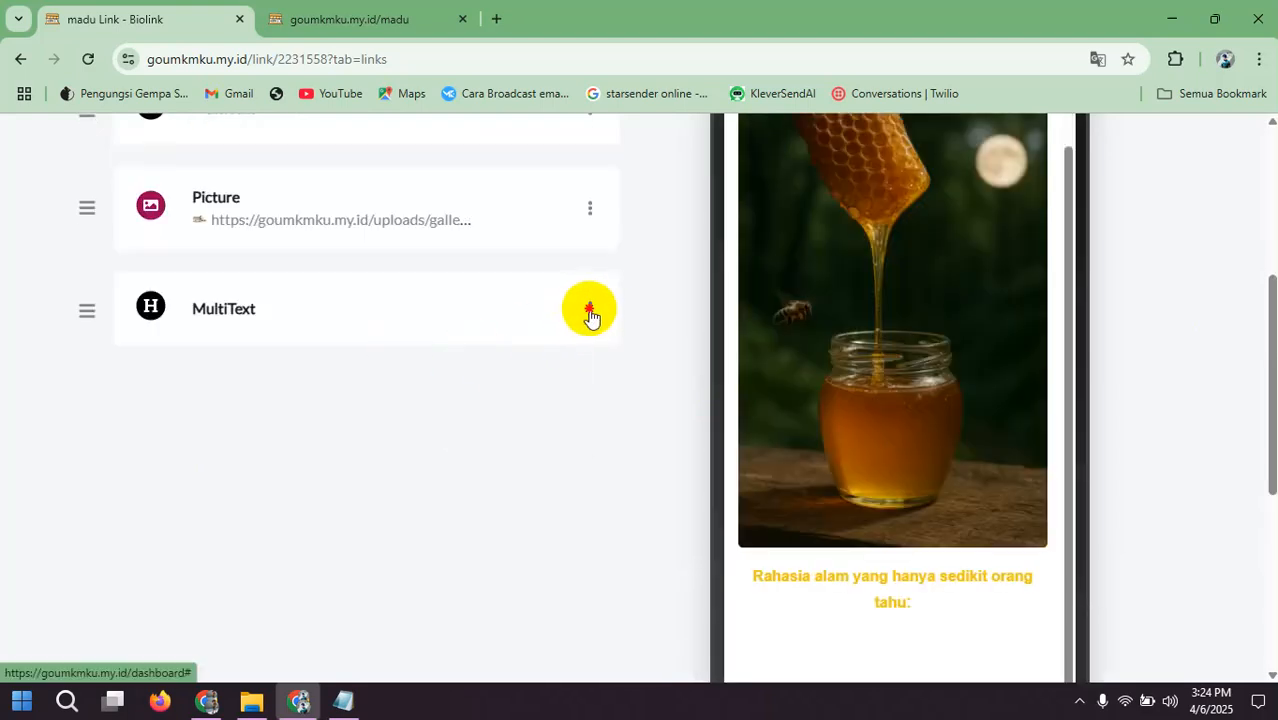
click(494, 341)
scroll(331, 387, down, 4)
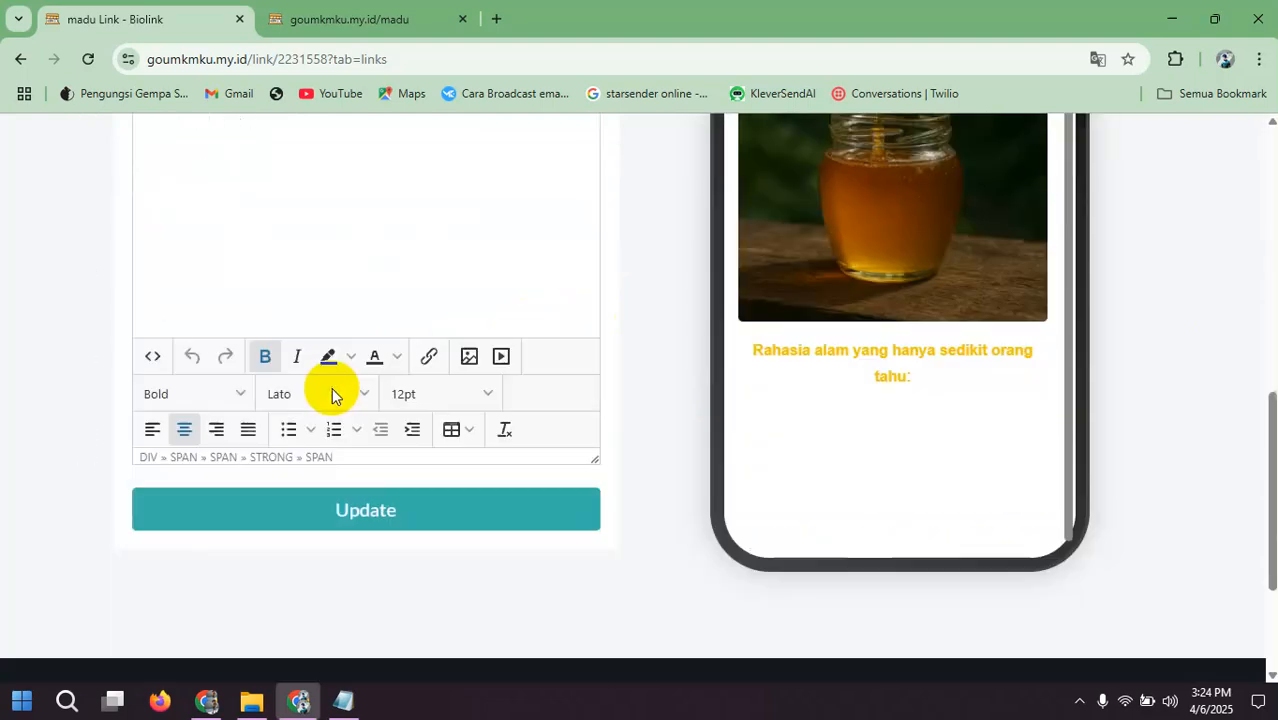
scroll(332, 388, up, 3)
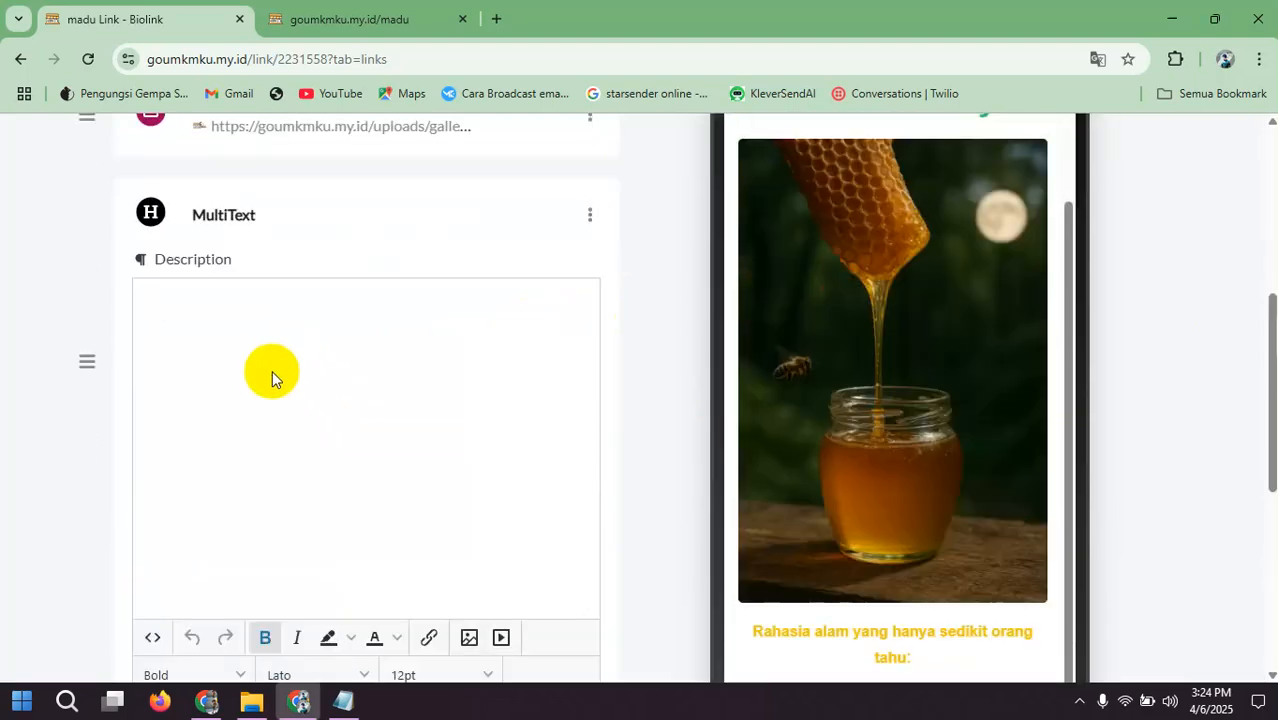
click(87, 64)
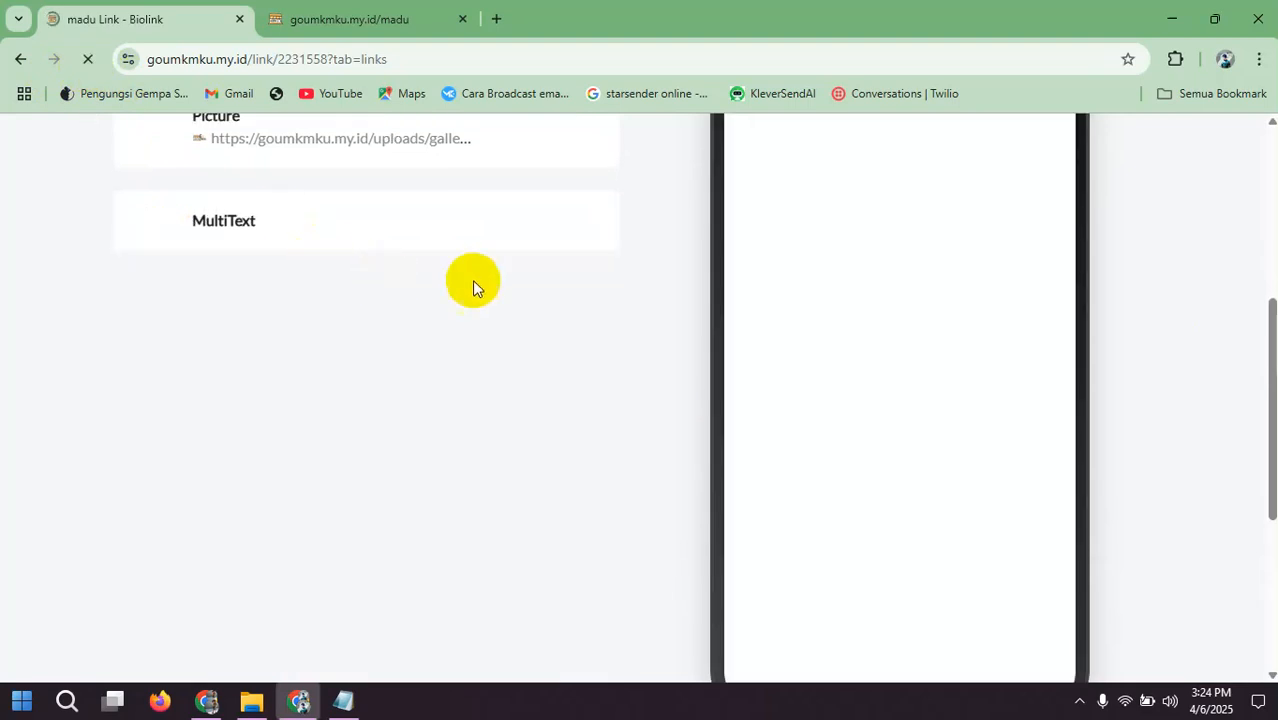
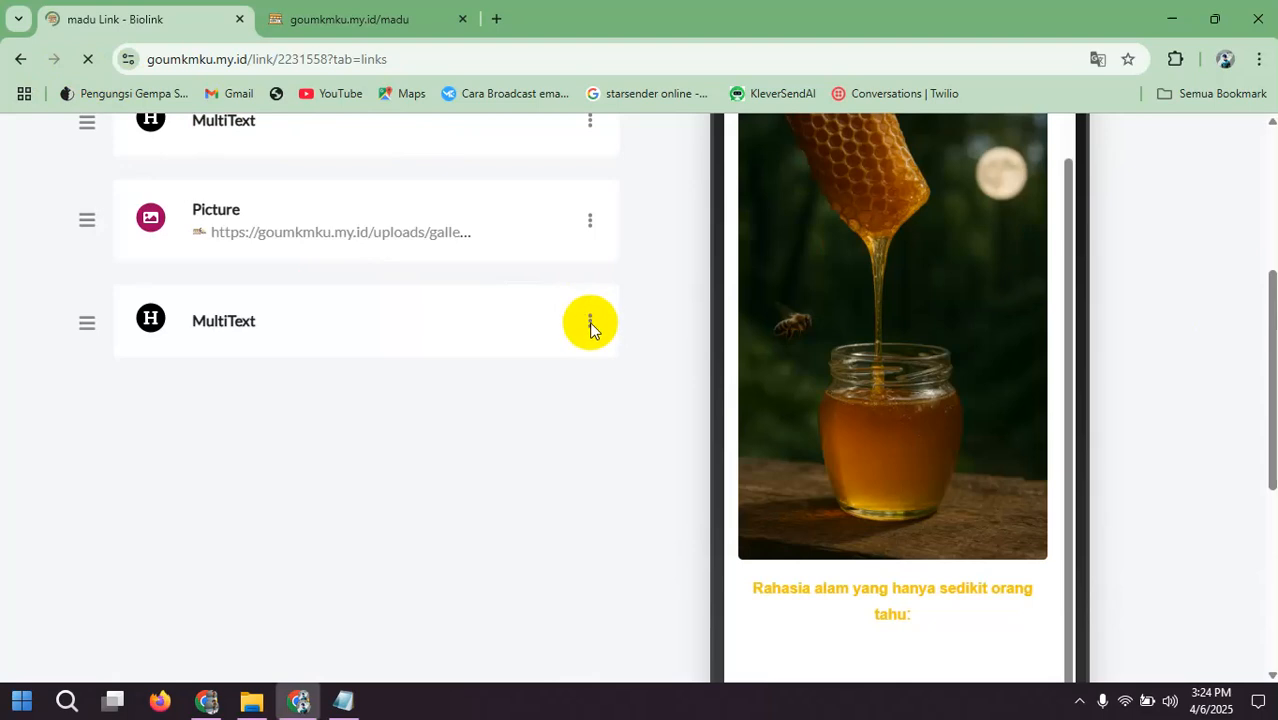
Step: Color the italic "Madu murni dari hutan liar" sentence in the subheadline MultiText block black and update the block
click(590, 325)
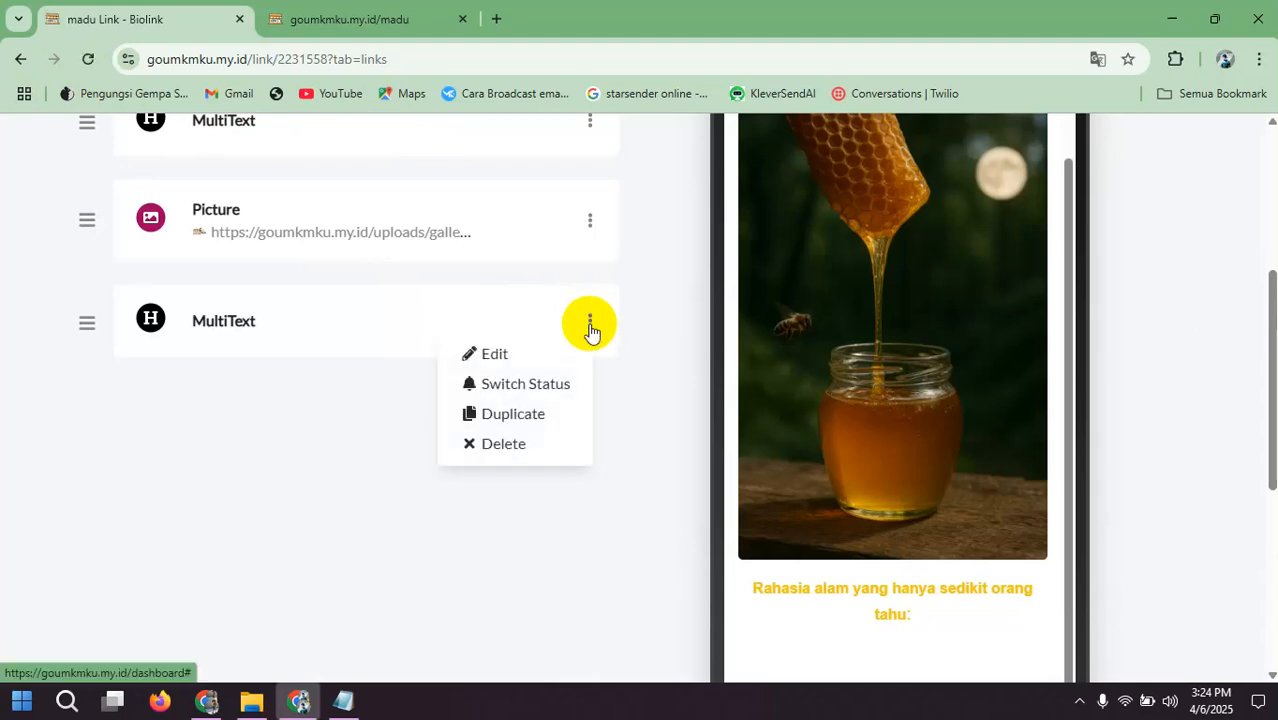
click(500, 352)
scroll(395, 410, down, 2)
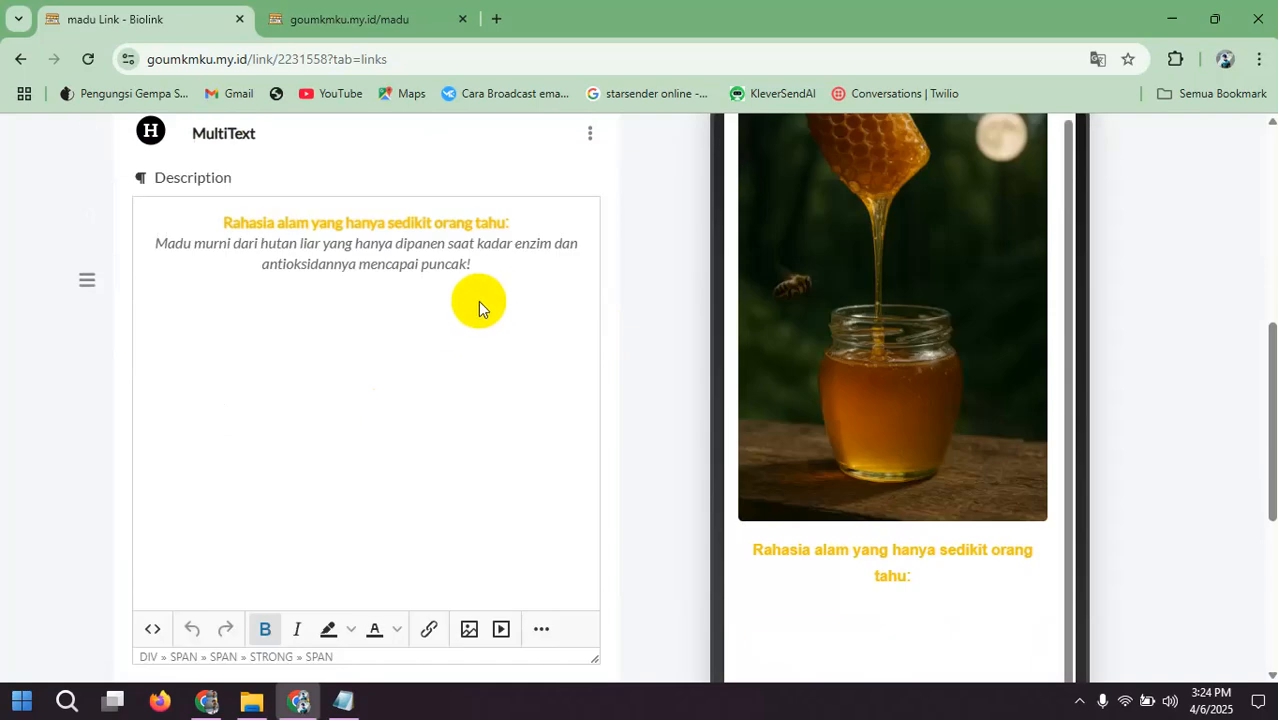
drag(487, 273, 165, 244)
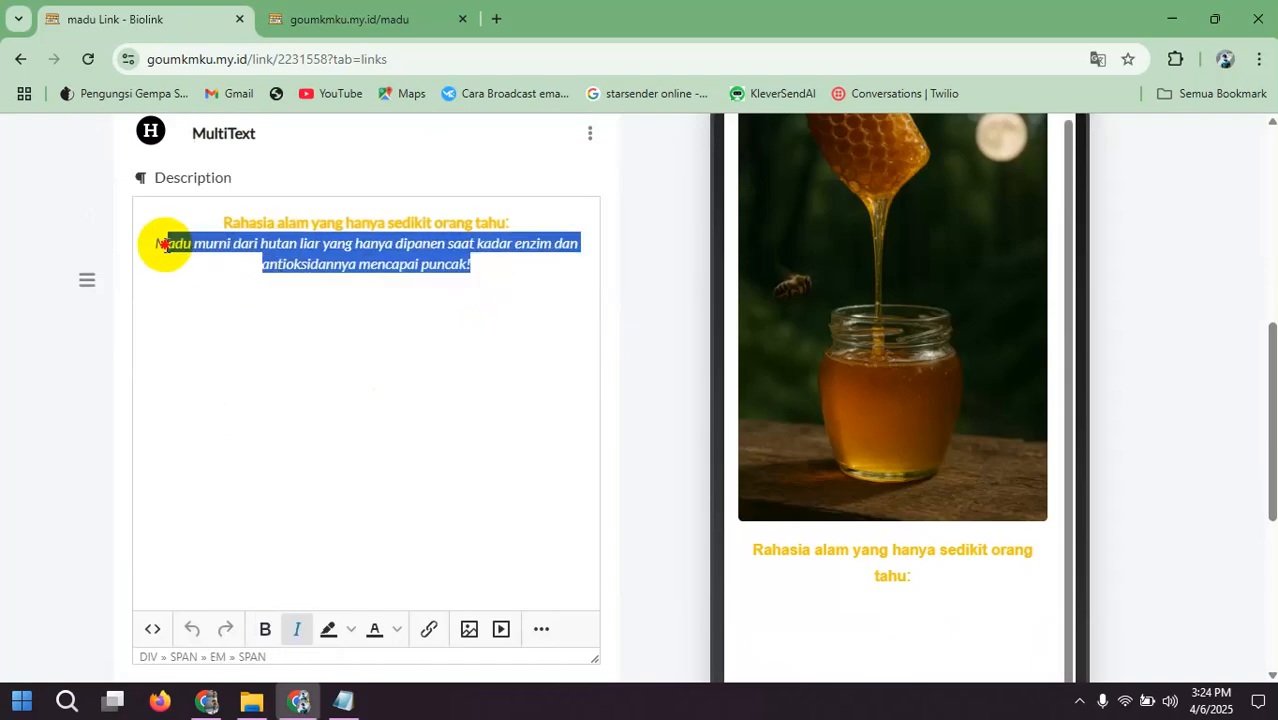
click(396, 629)
click(372, 570)
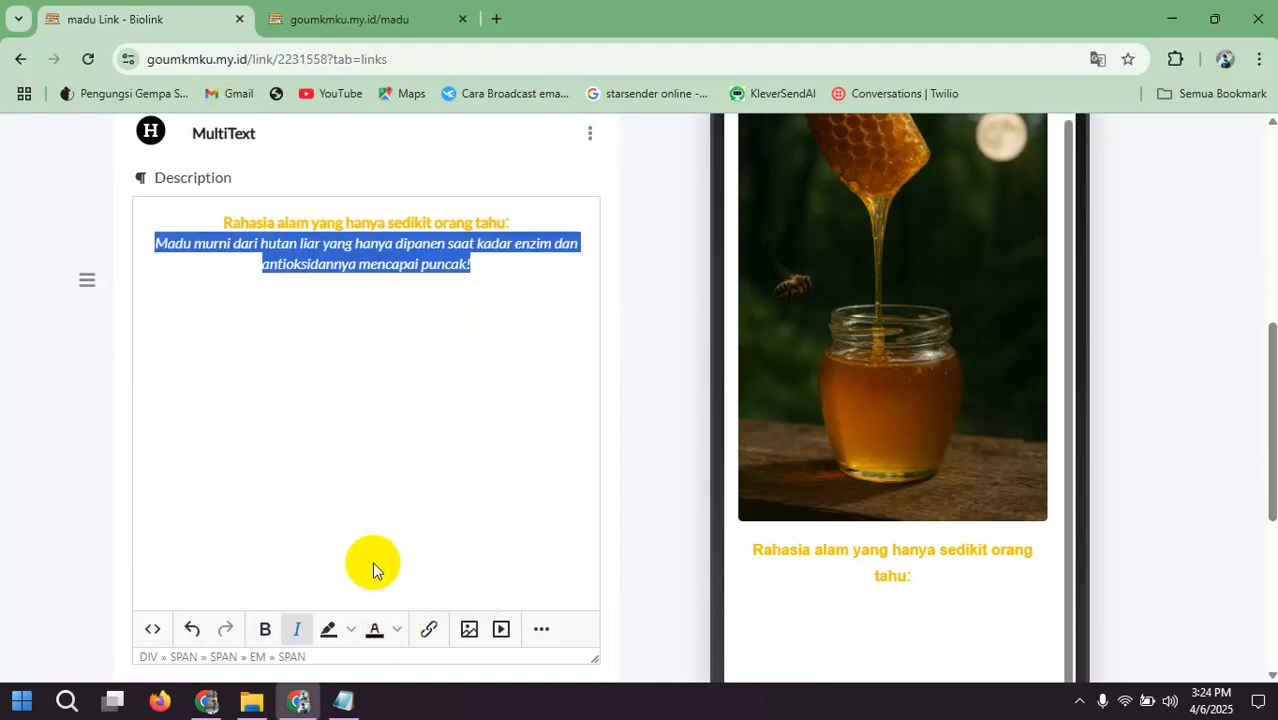
scroll(420, 500, down, 2)
click(366, 522)
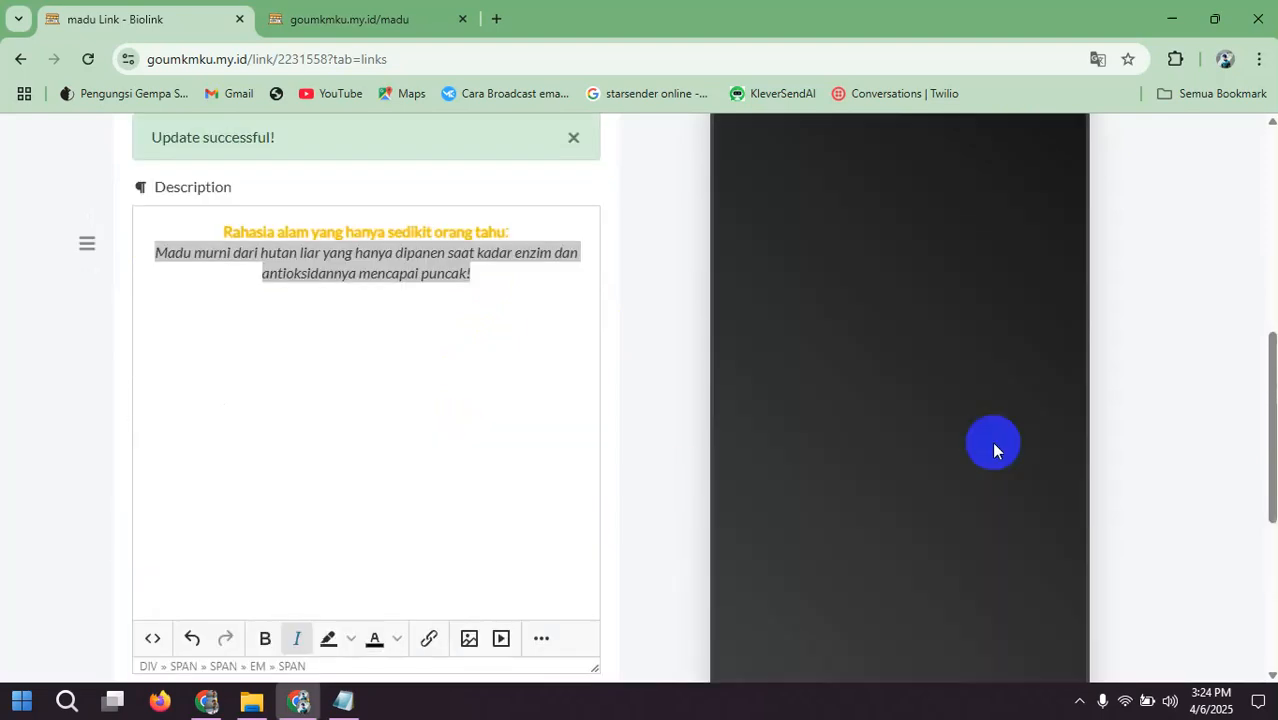
Step: Examine the phone preview from the headline down to the subheadline text below the honey picture
scroll(1010, 428, down, 1)
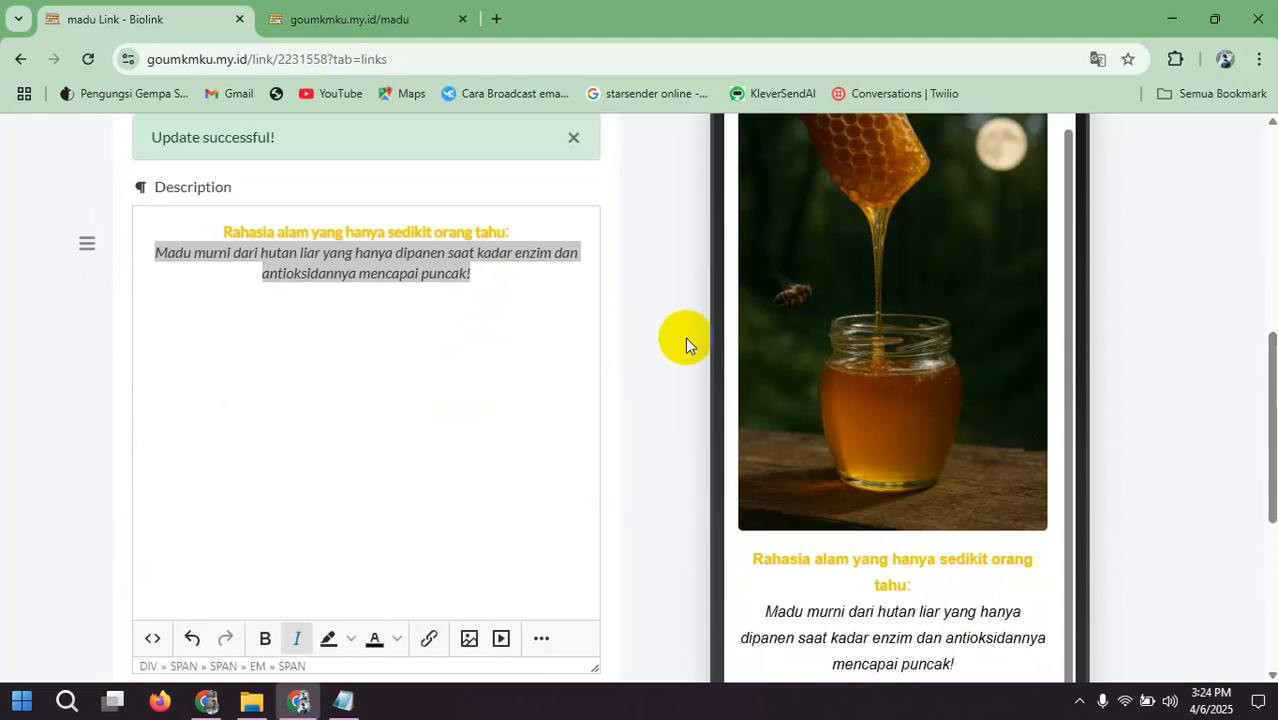
scroll(670, 350, down, 4)
scroll(829, 337, up, 2)
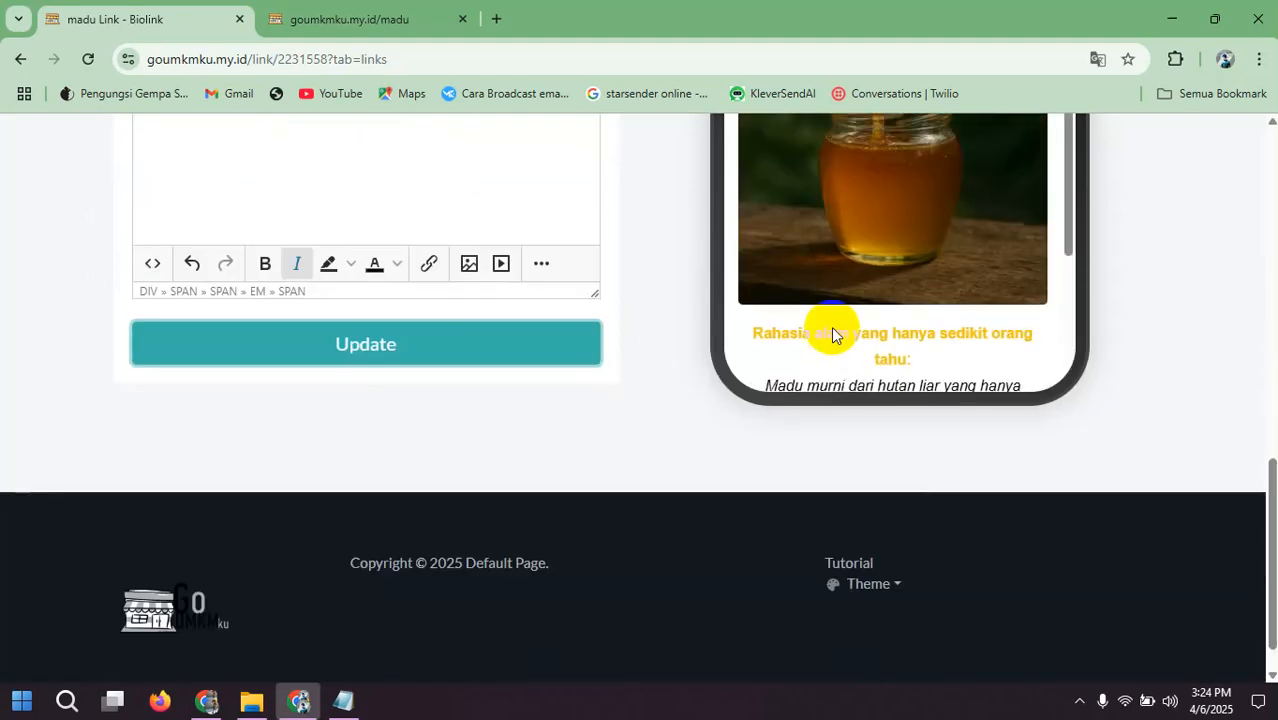
scroll(1146, 321, up, 4)
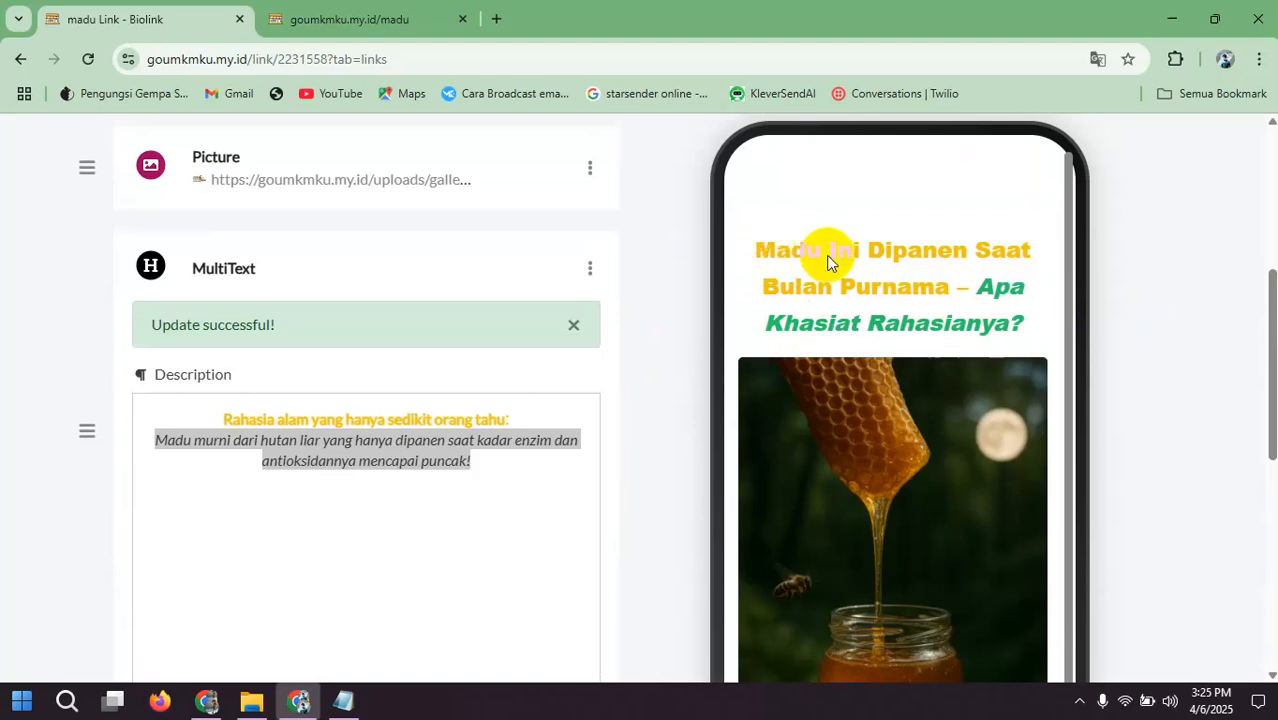
scroll(881, 420, down, 2)
scroll(880, 424, down, 3)
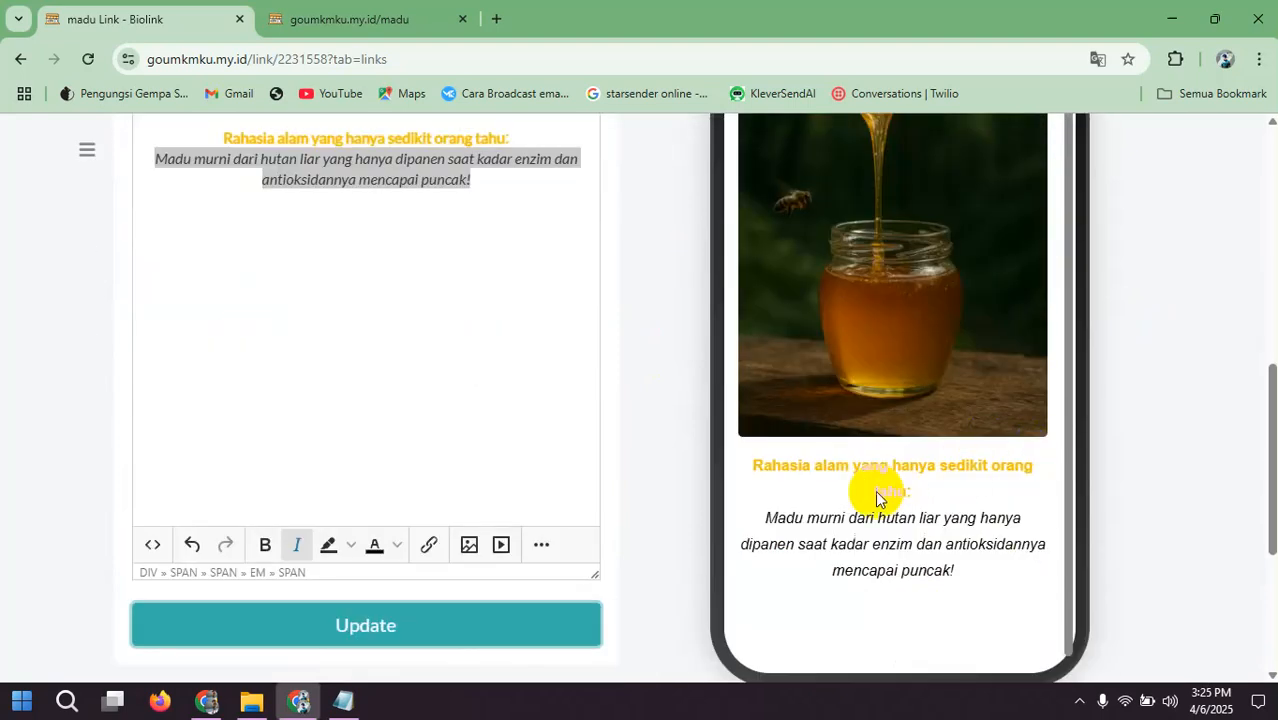
scroll(851, 490, up, 5)
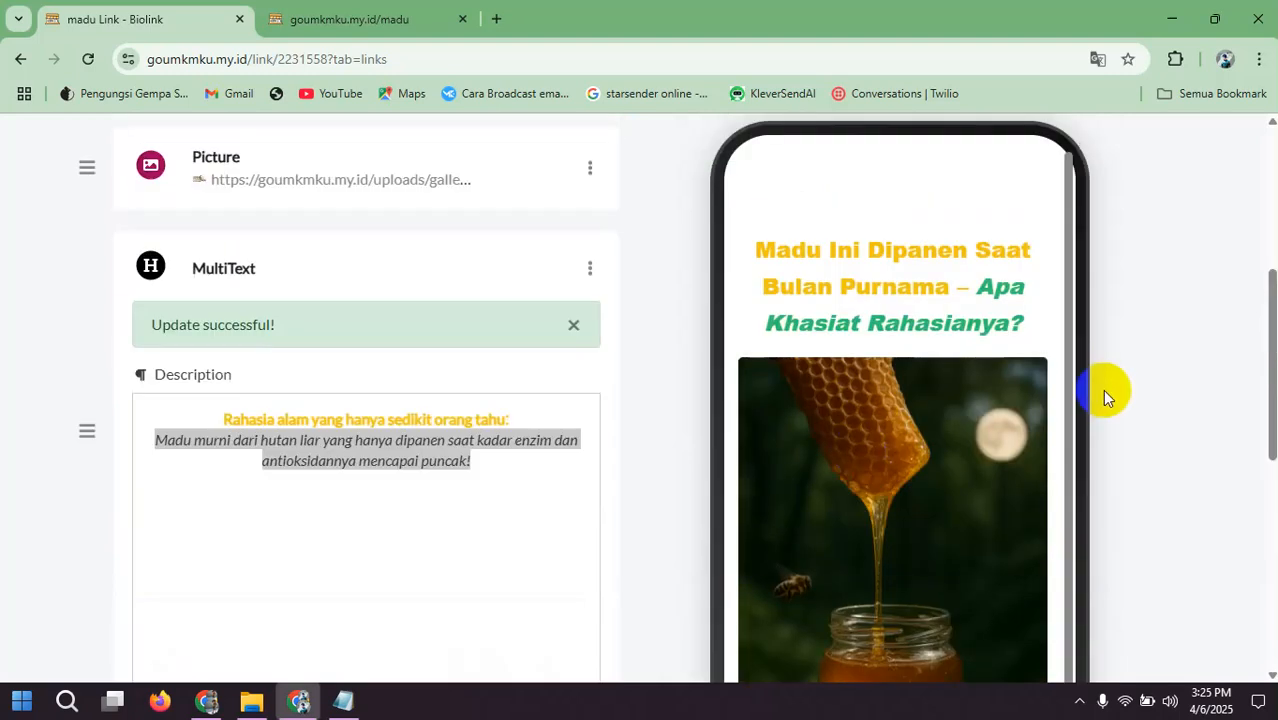
Step: Start a new HTML block and copy the Script Spasi spacer code from the Framework Landingpage text file in Notepad
scroll(668, 316, up, 2)
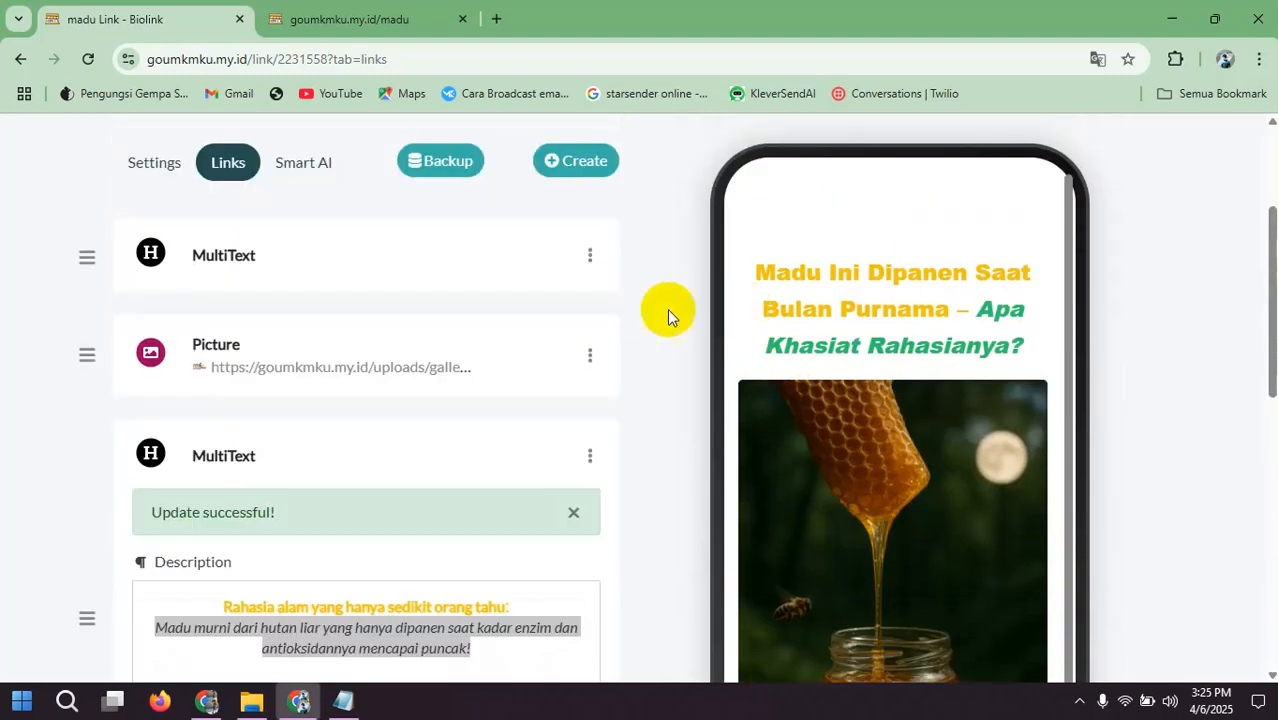
click(584, 162)
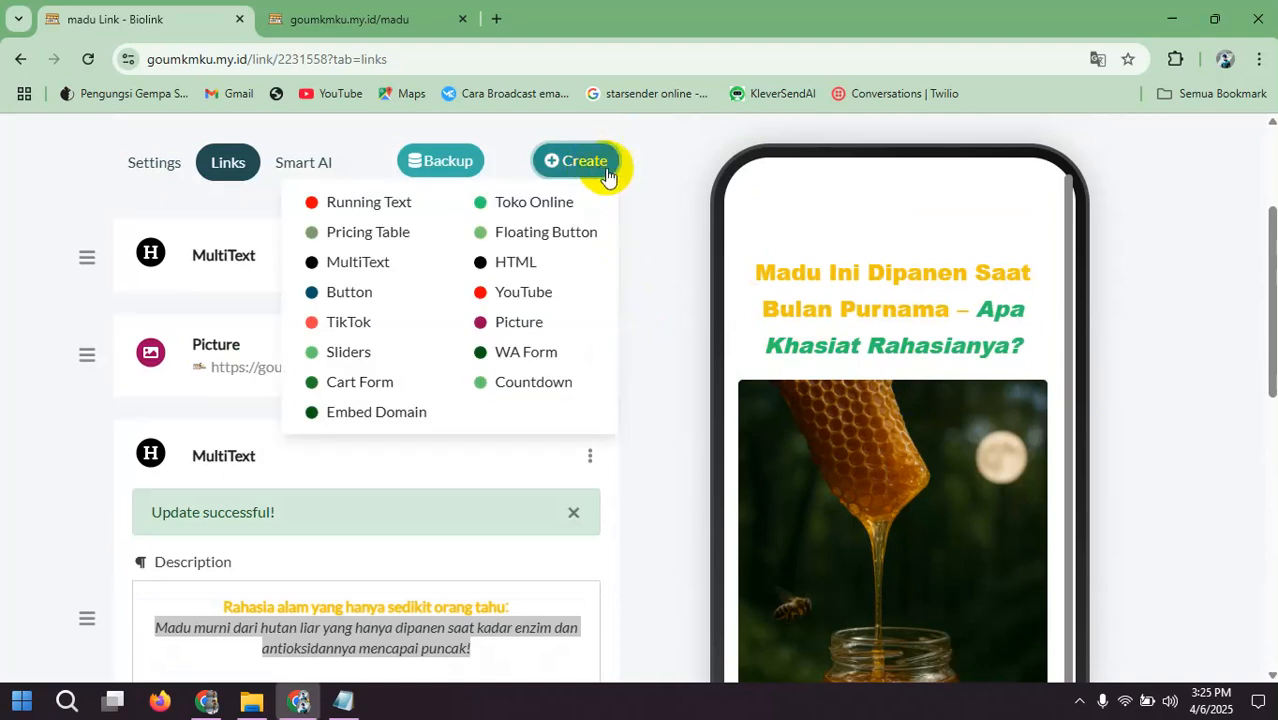
click(520, 264)
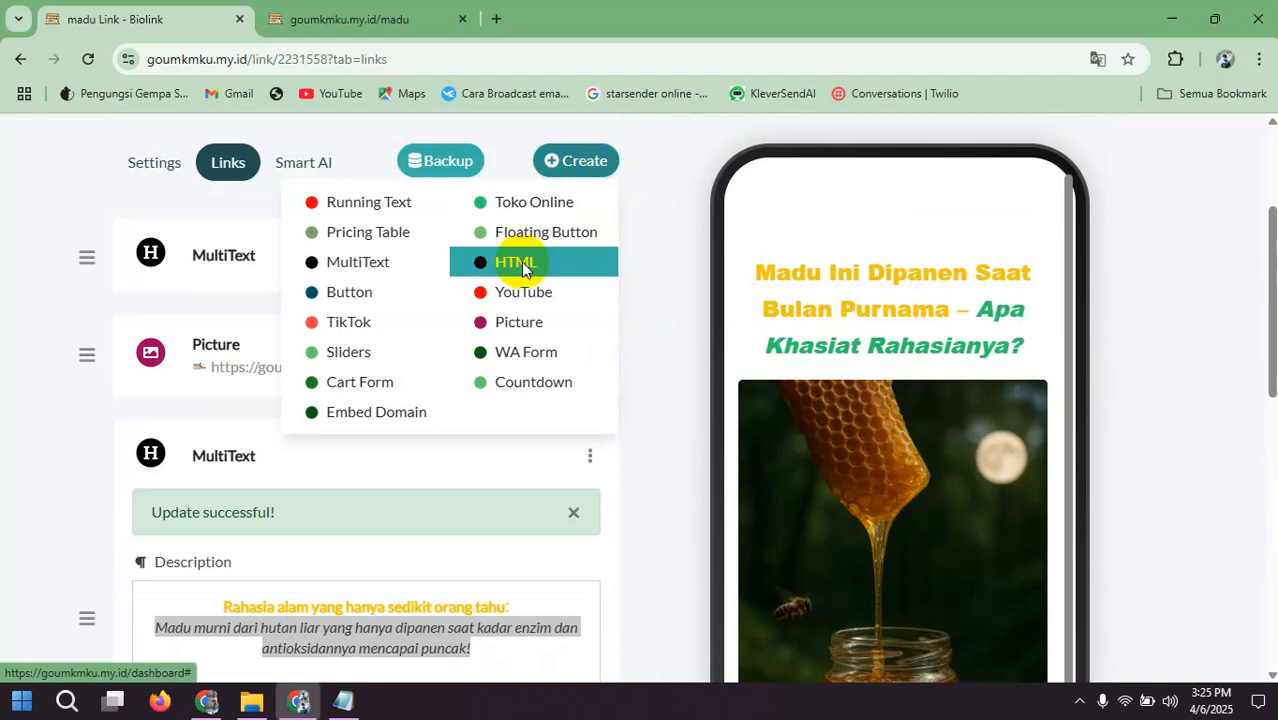
click(345, 703)
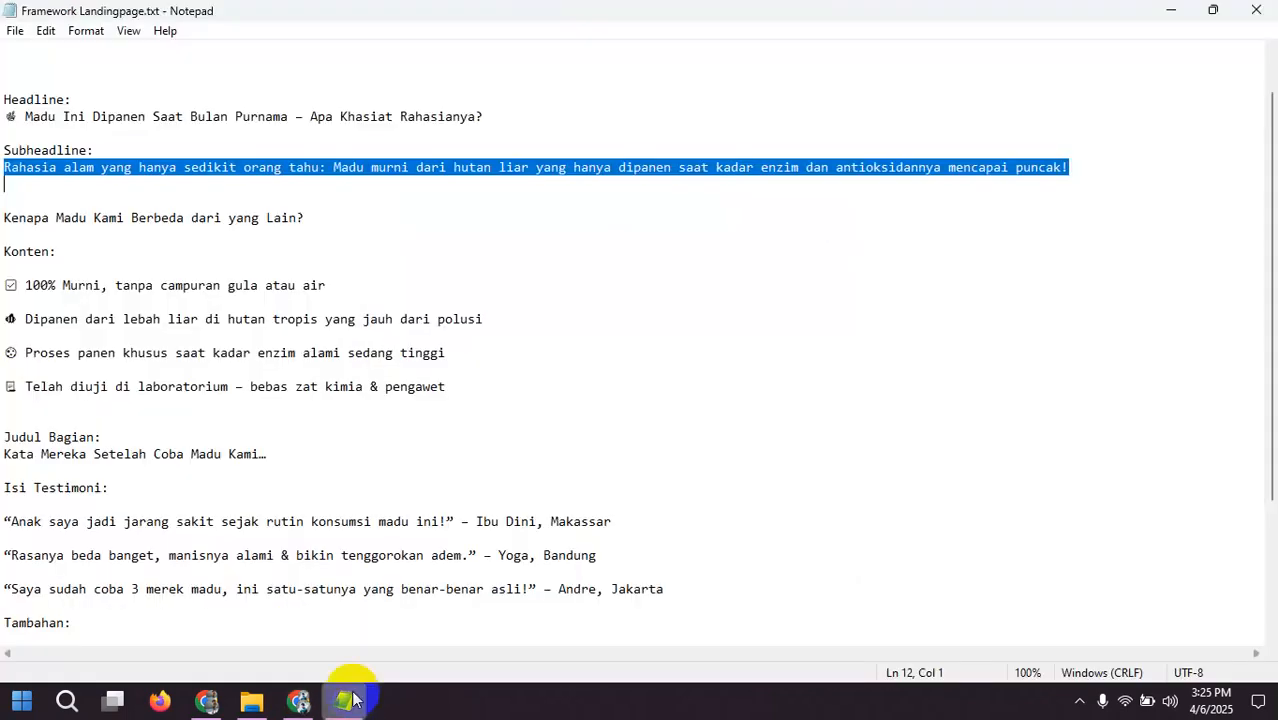
scroll(120, 184, up, 2)
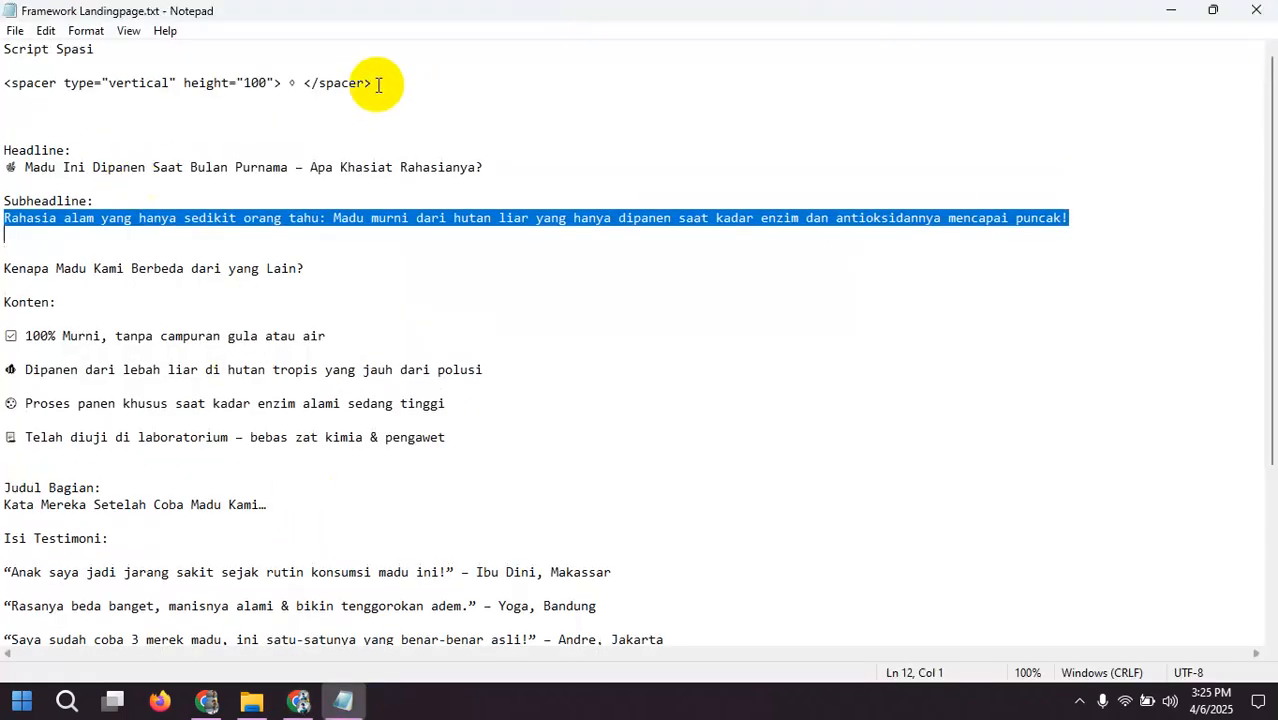
drag(372, 86, 15, 87)
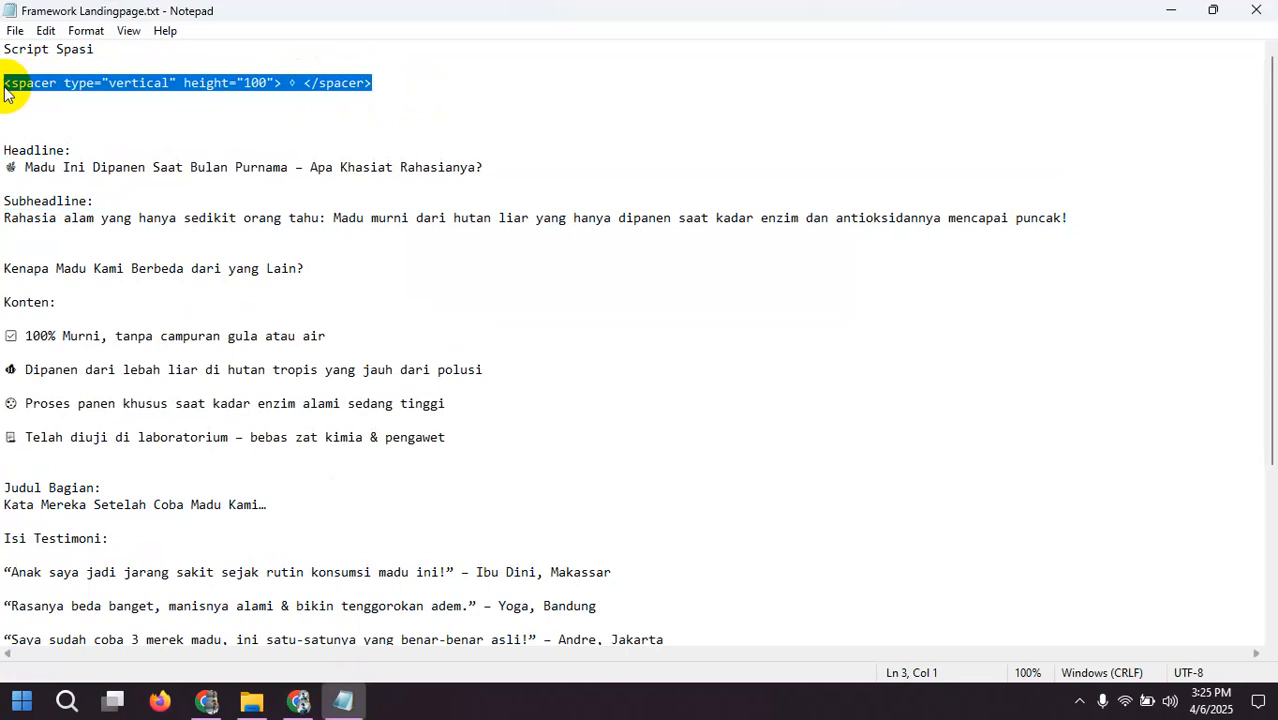
right_click(12, 105)
click(40, 141)
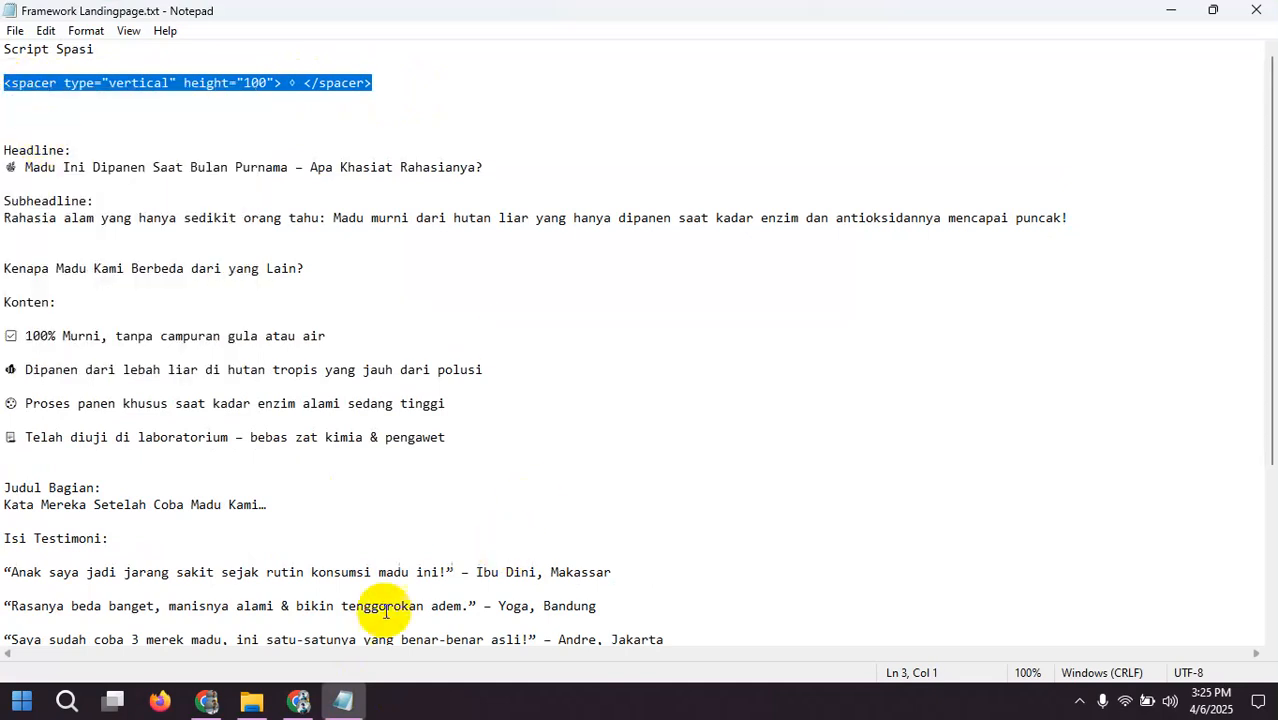
Step: Back in the Biolink editor, paste the spacer code as the HTML block's description, add the block, and check it in the phone preview
click(298, 701)
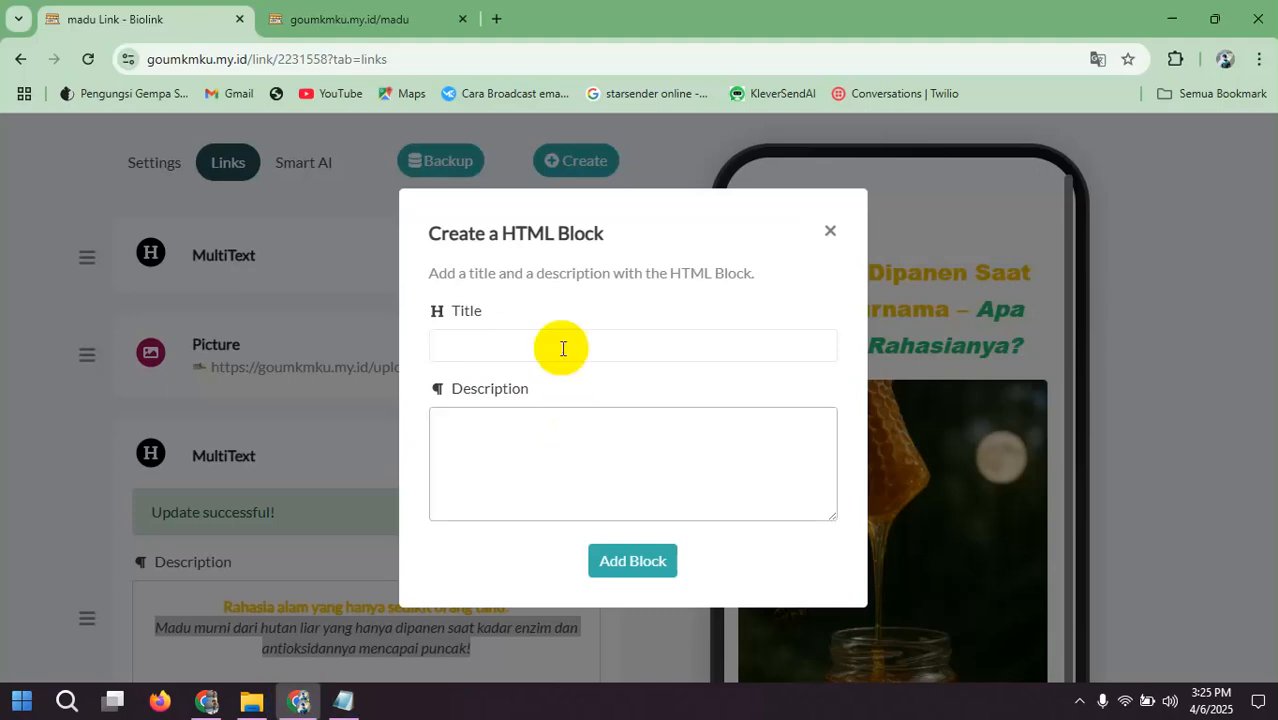
click(528, 443)
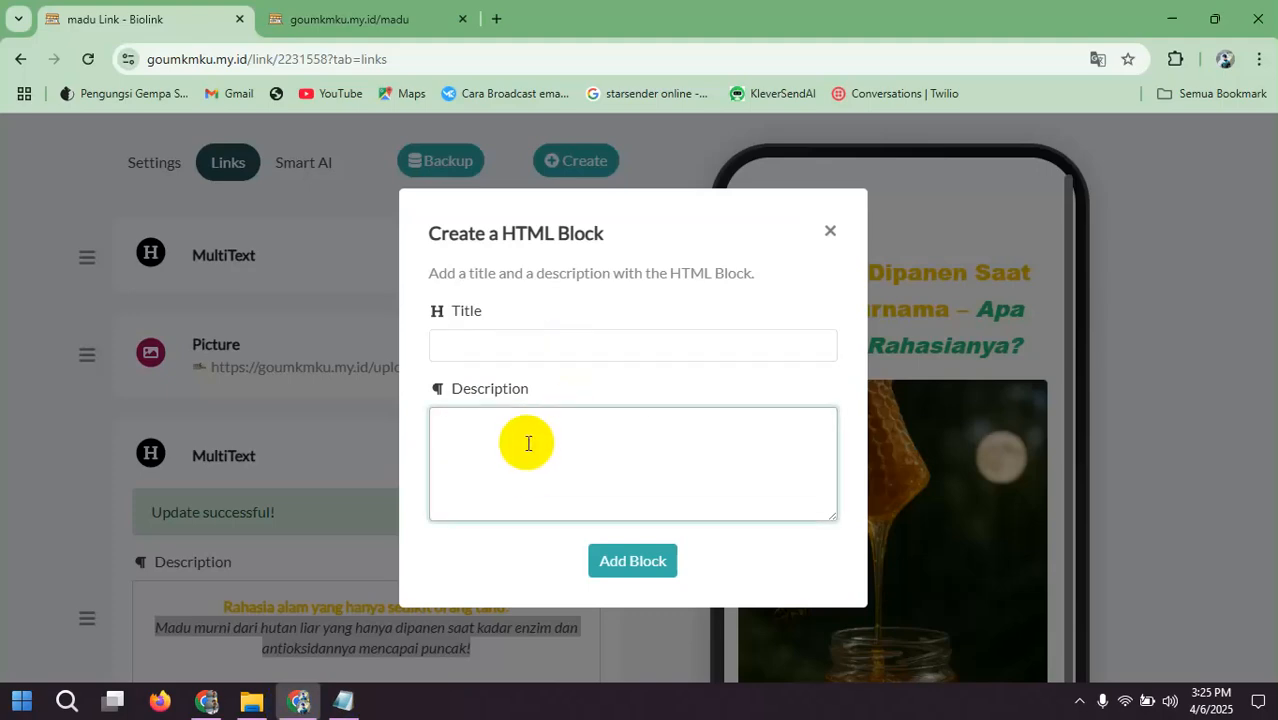
key(ctrl+v)
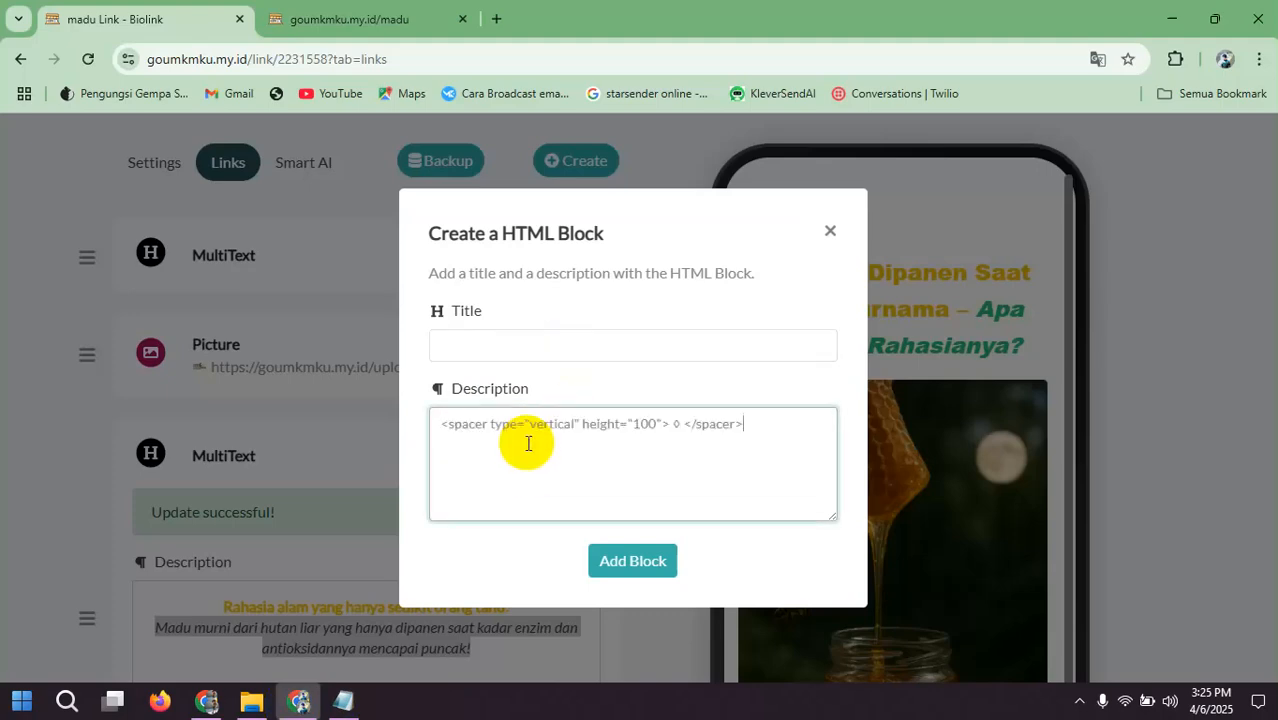
click(622, 565)
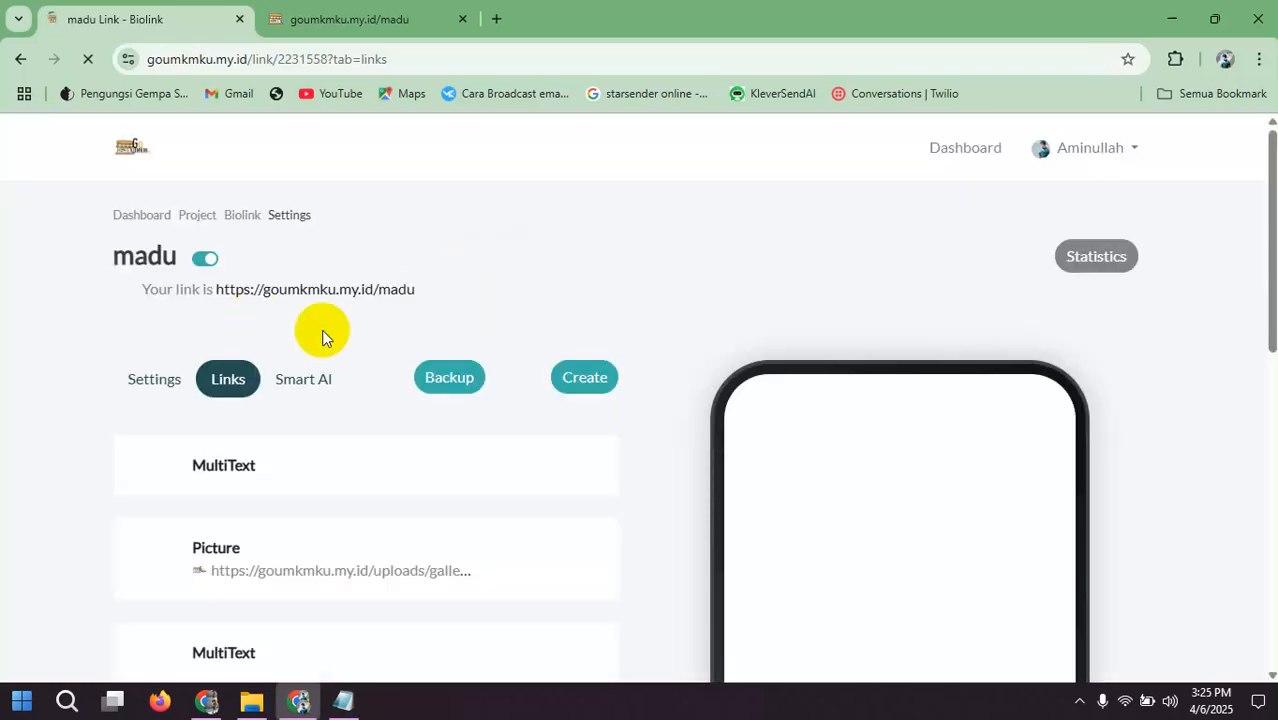
scroll(330, 336, down, 2)
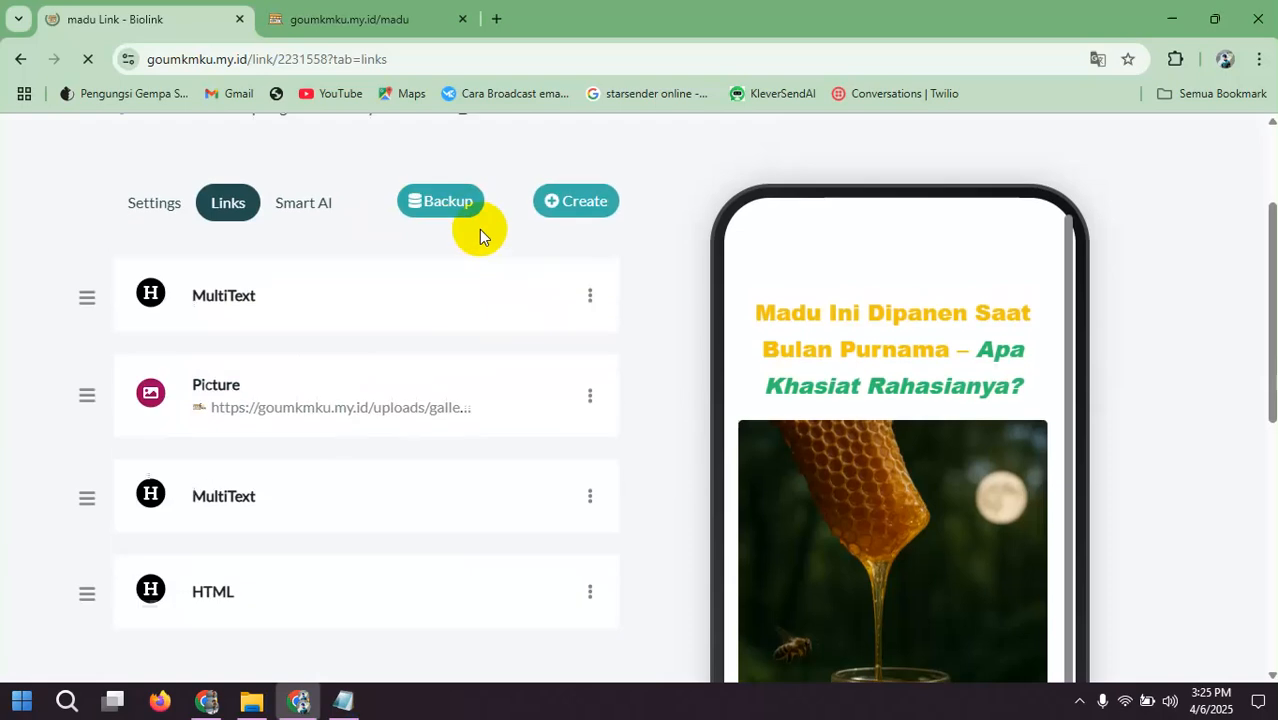
scroll(479, 240, down, 2)
click(860, 378)
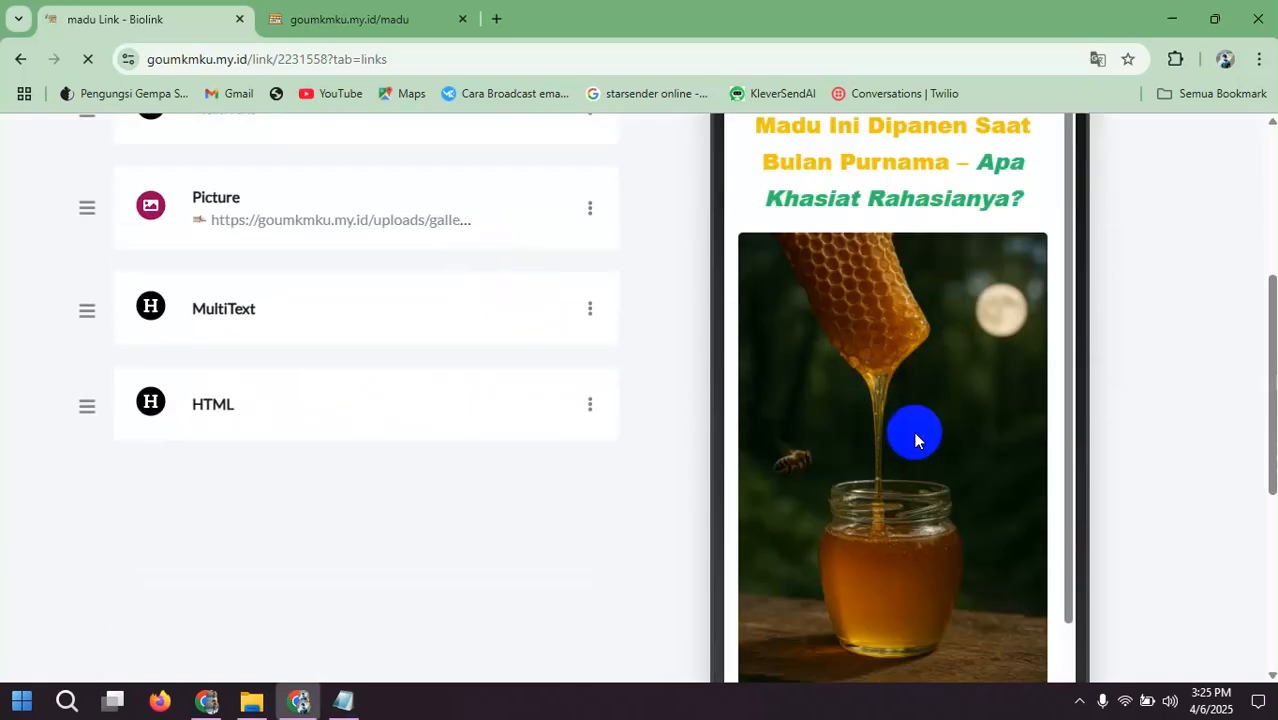
scroll(1033, 503, down, 3)
scroll(1000, 430, down, 1)
scroll(995, 380, up, 3)
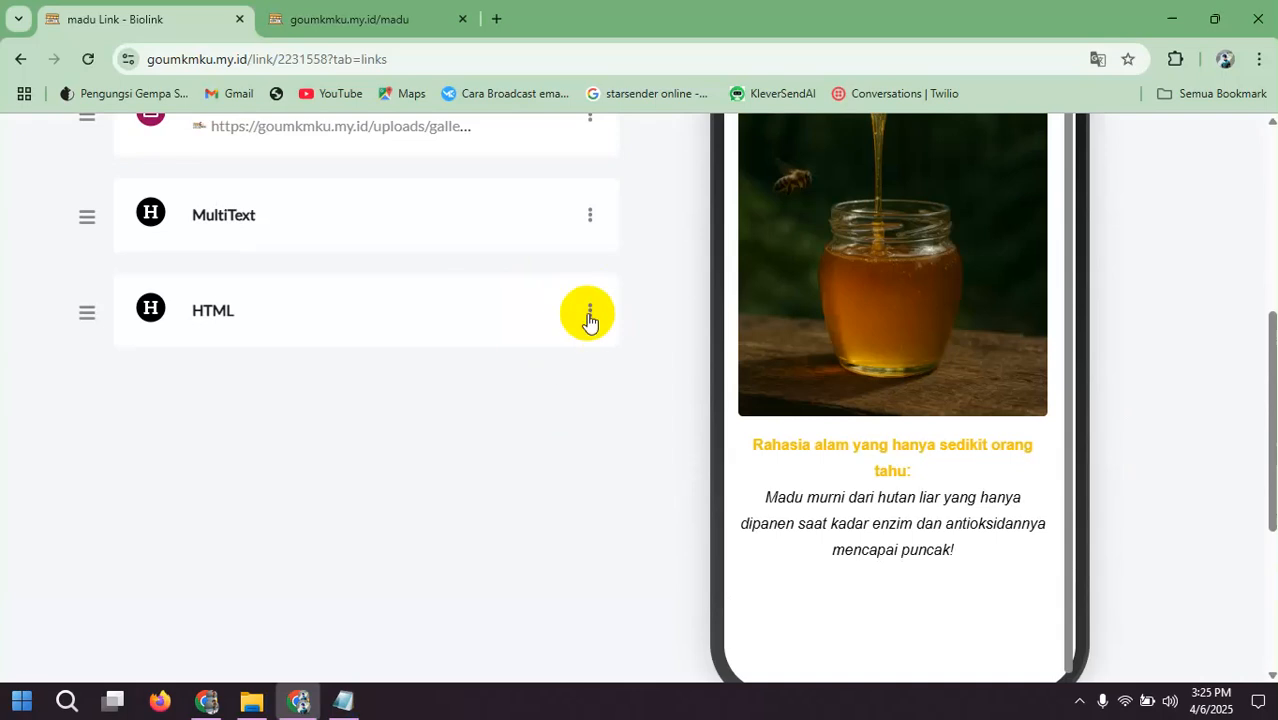
Step: Set the HTML spacer block's description color to yellow #F0C714, update the block, and review the phone preview
click(590, 315)
click(524, 341)
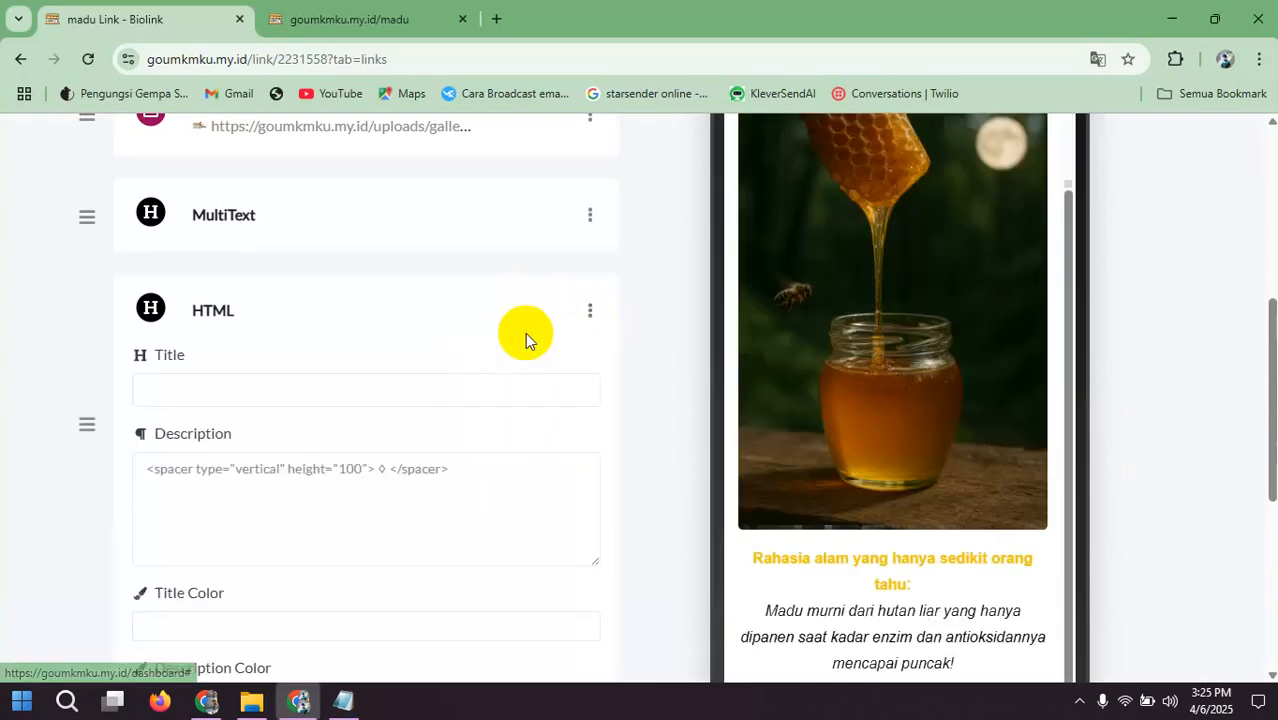
scroll(462, 397, down, 3)
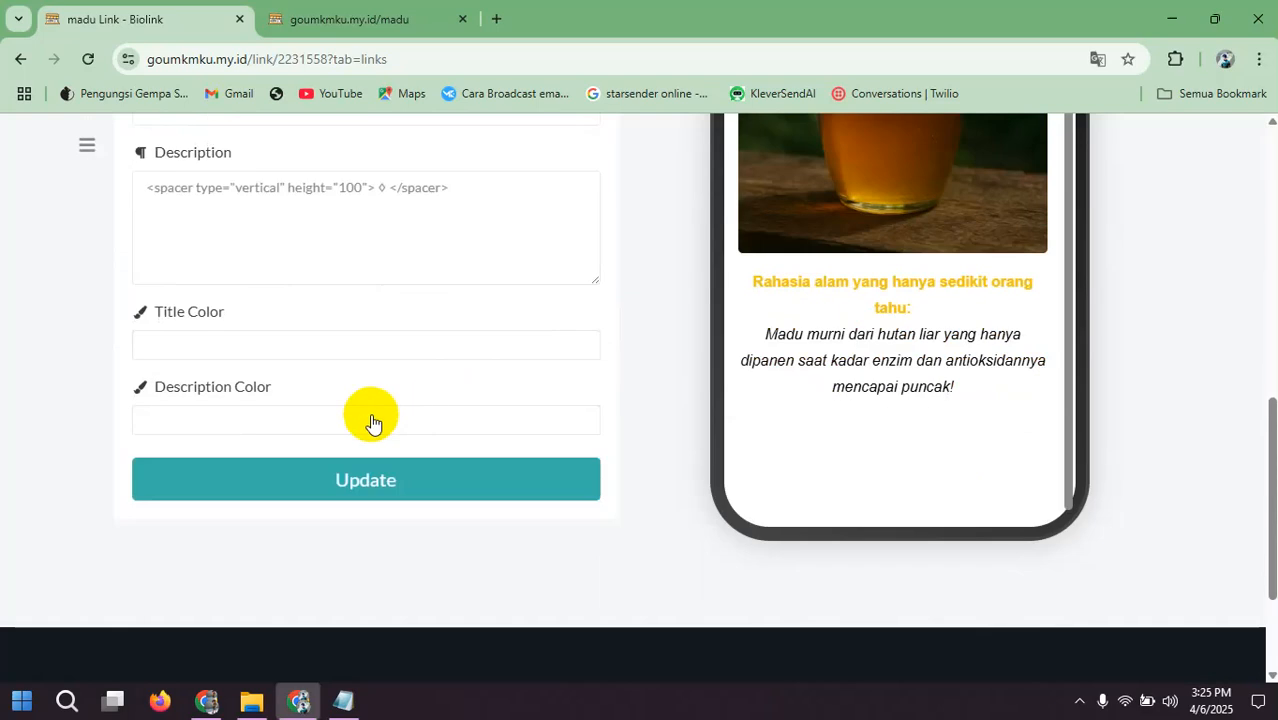
click(371, 420)
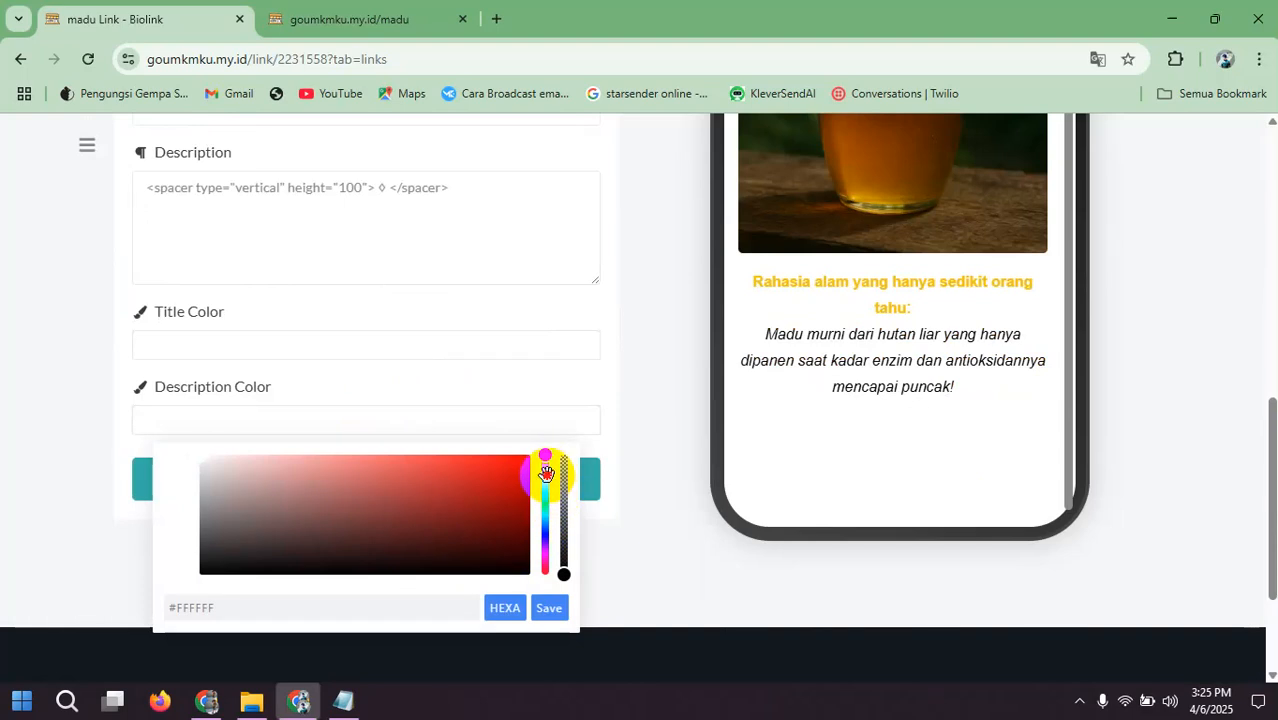
mouse_move(546, 472)
mouse_down()
mouse_move(549, 488)
mouse_move(548, 464)
mouse_up()
click(495, 467)
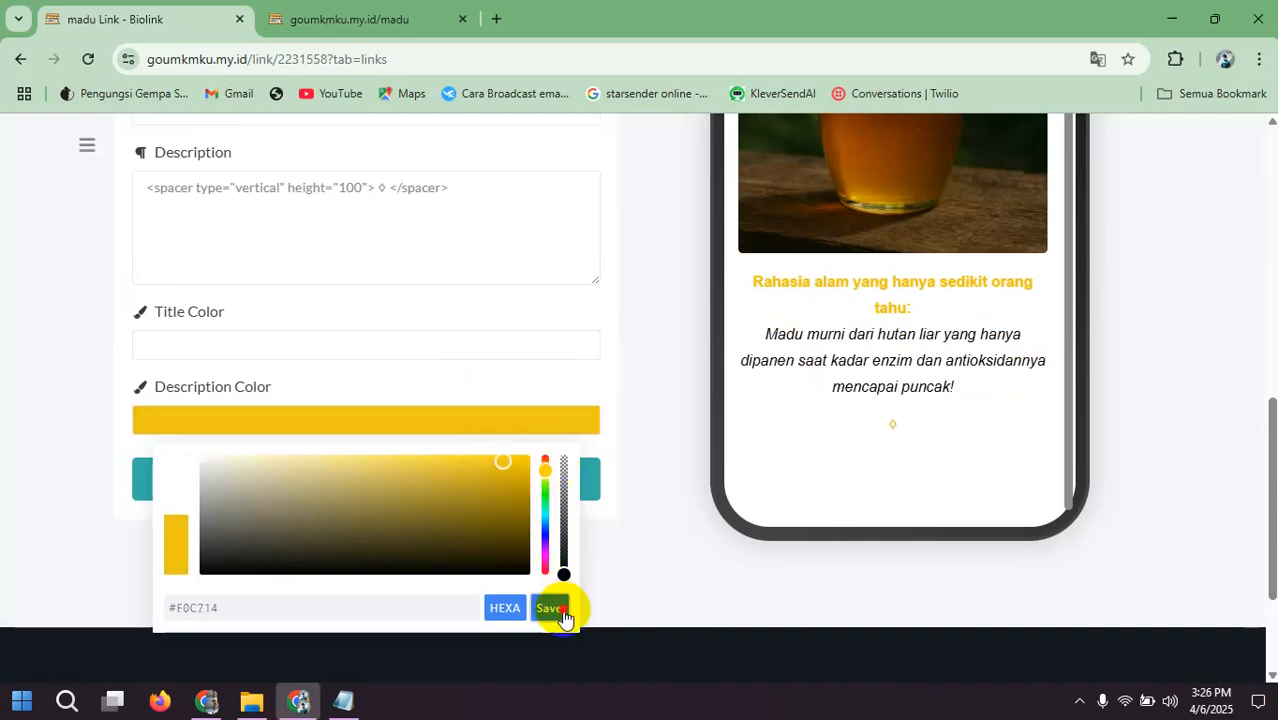
click(562, 612)
click(465, 484)
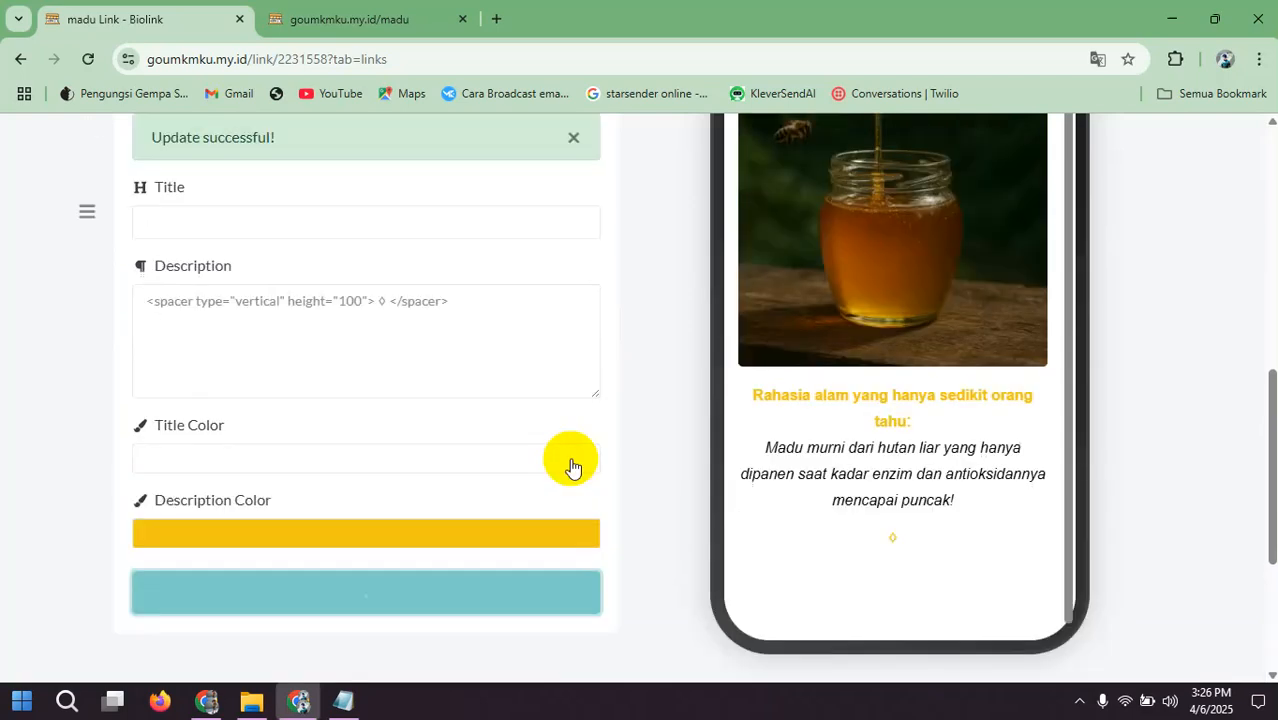
scroll(529, 447, down, 2)
scroll(901, 308, down, 2)
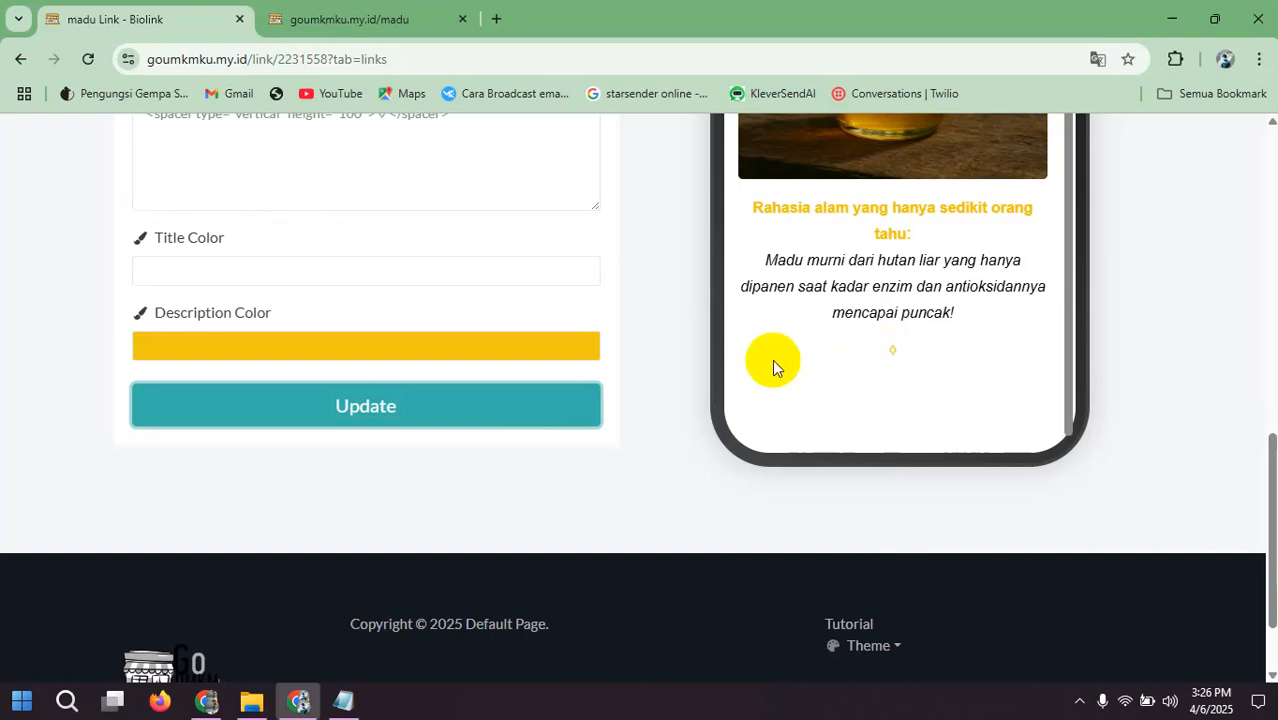
scroll(907, 318, up, 2)
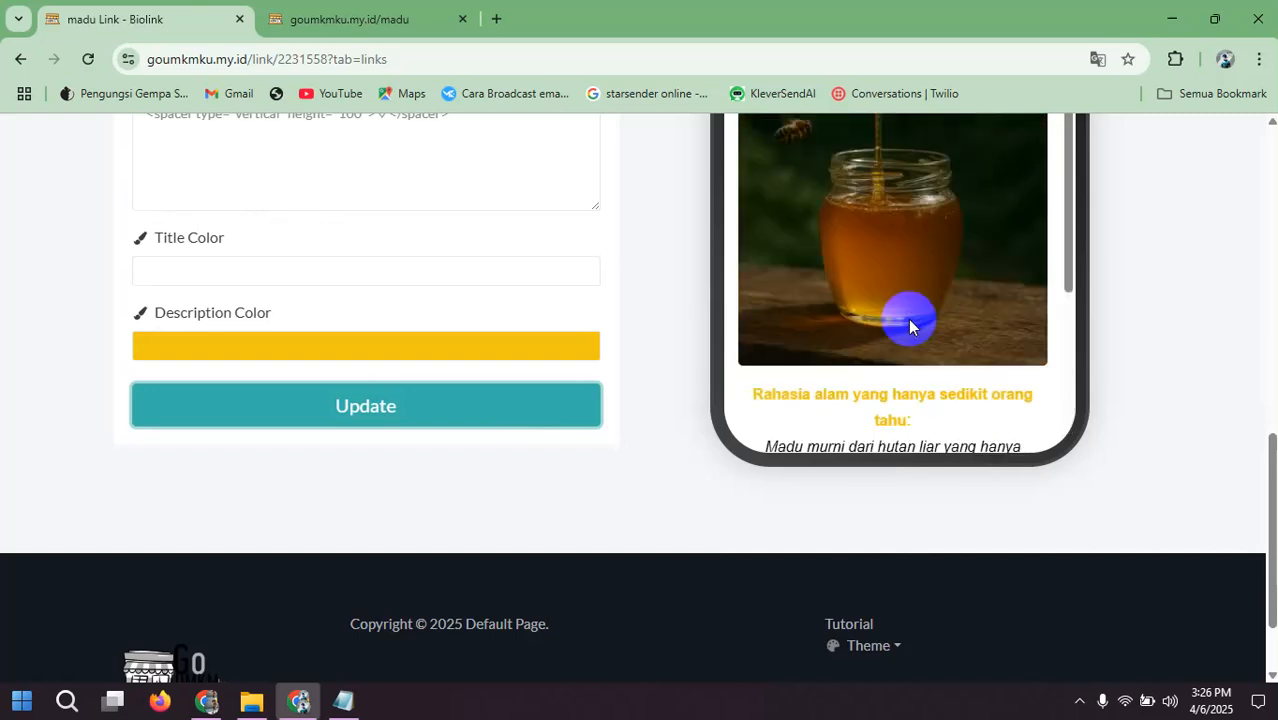
Step: Return to the madu page's block list and start a new MultiText block
click(343, 700)
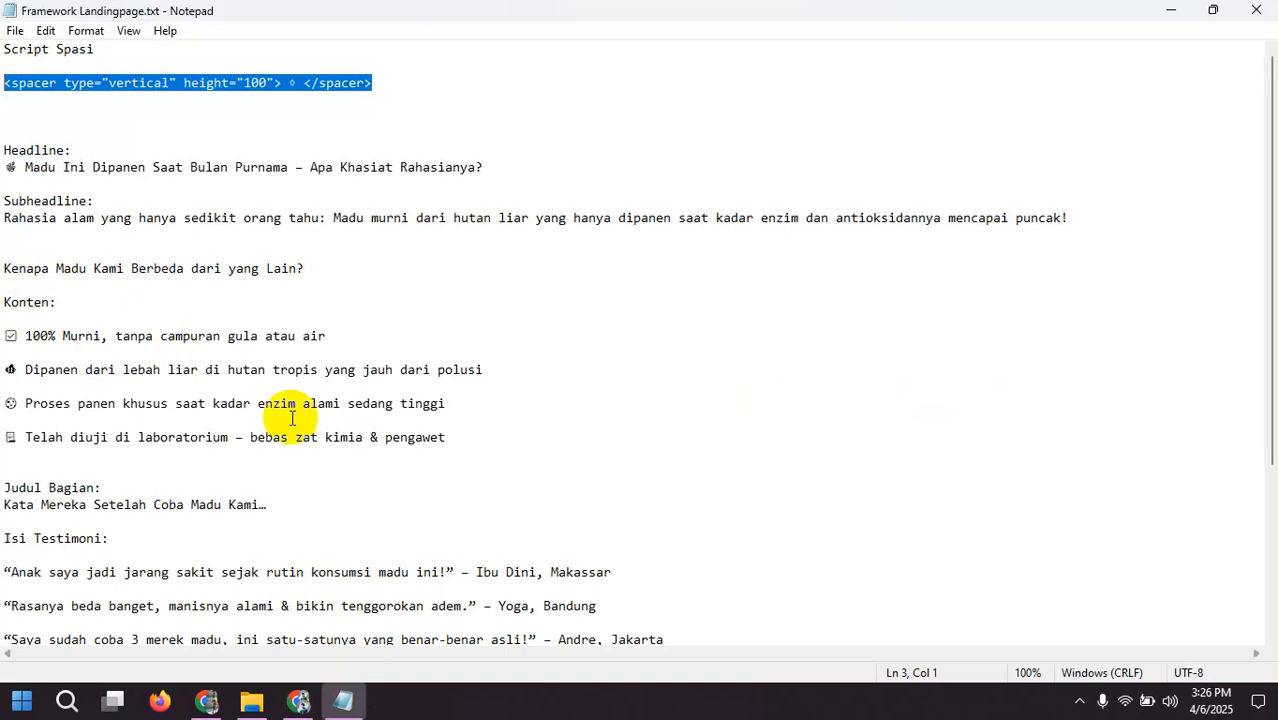
click(298, 703)
click(446, 417)
scroll(443, 410, up, 15)
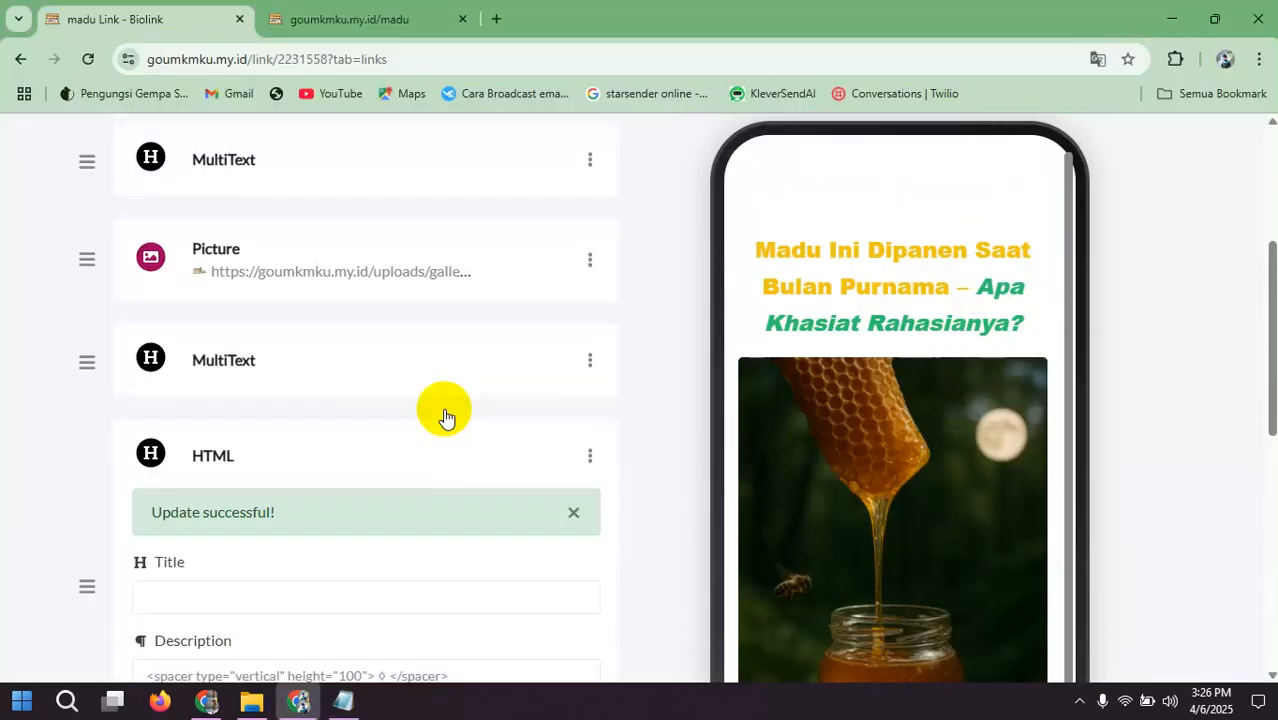
click(590, 356)
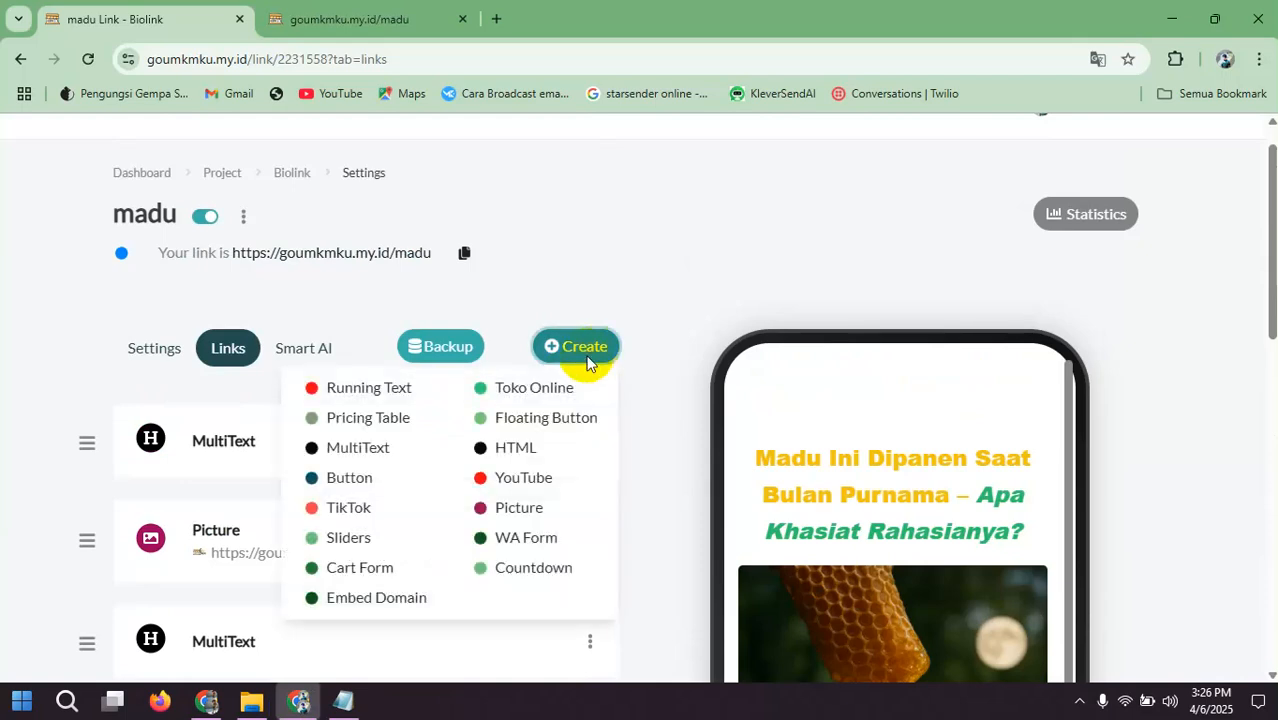
click(365, 449)
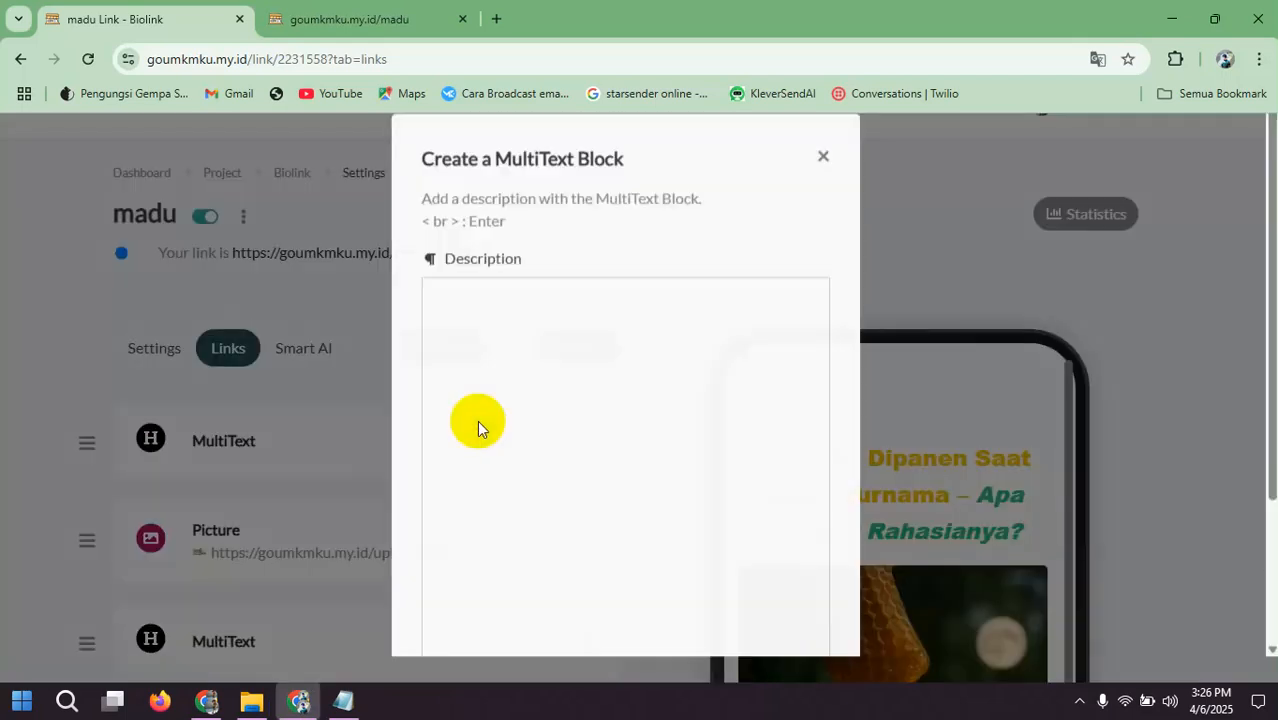
Step: Copy the heading "Kenapa Madu Kami Berbeda dari yang Lain?" from the Framework Landingpage file in Notepad and paste it into the MultiText description in Biolink
click(335, 702)
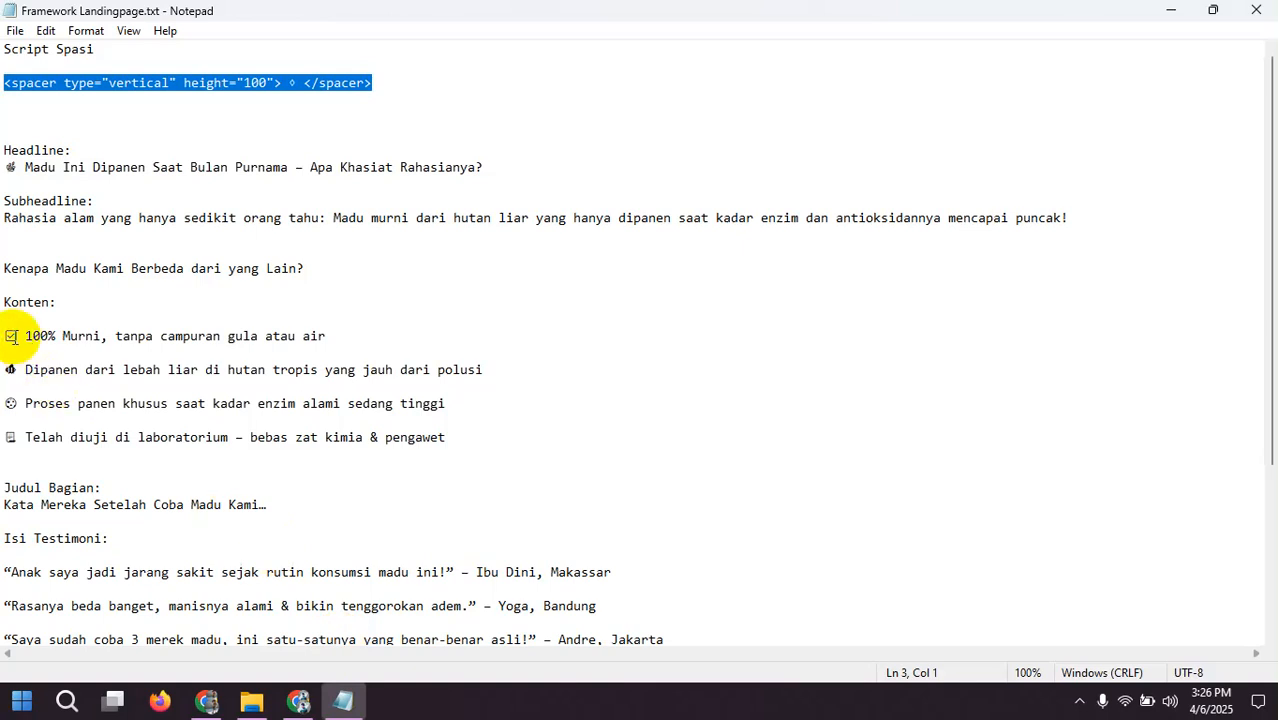
drag(3, 268, 322, 268)
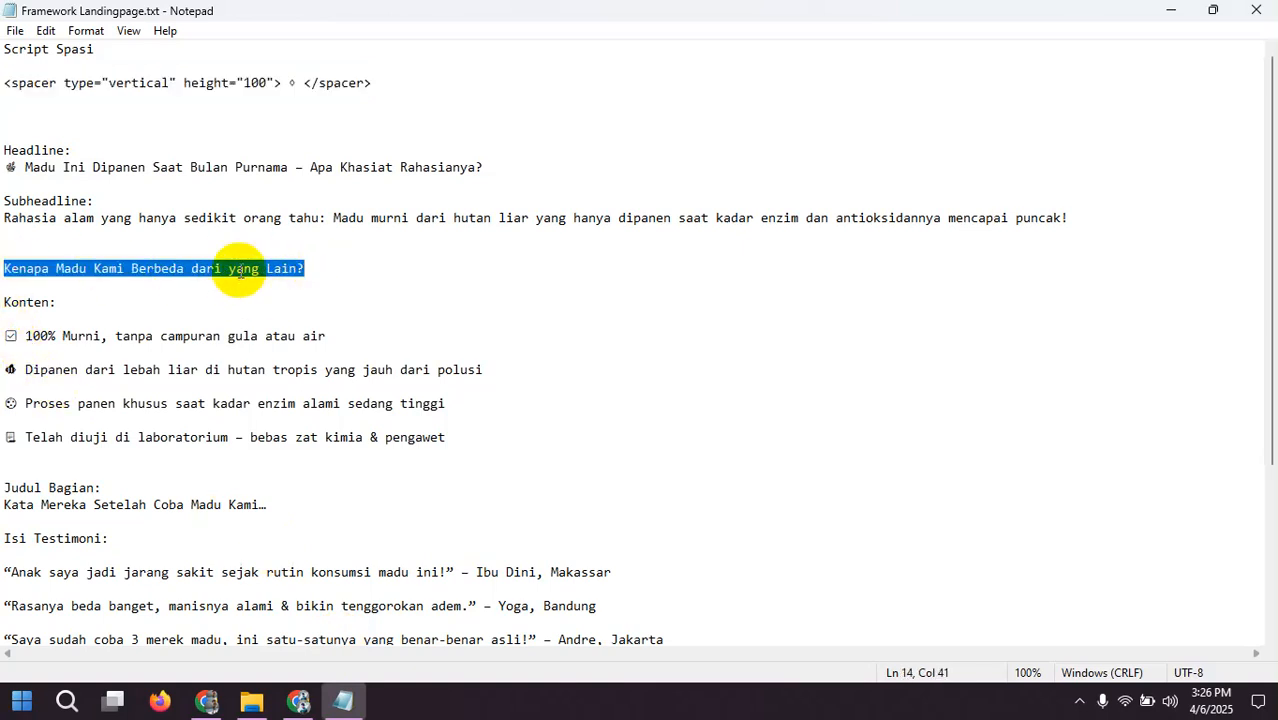
right_click(258, 273)
click(275, 332)
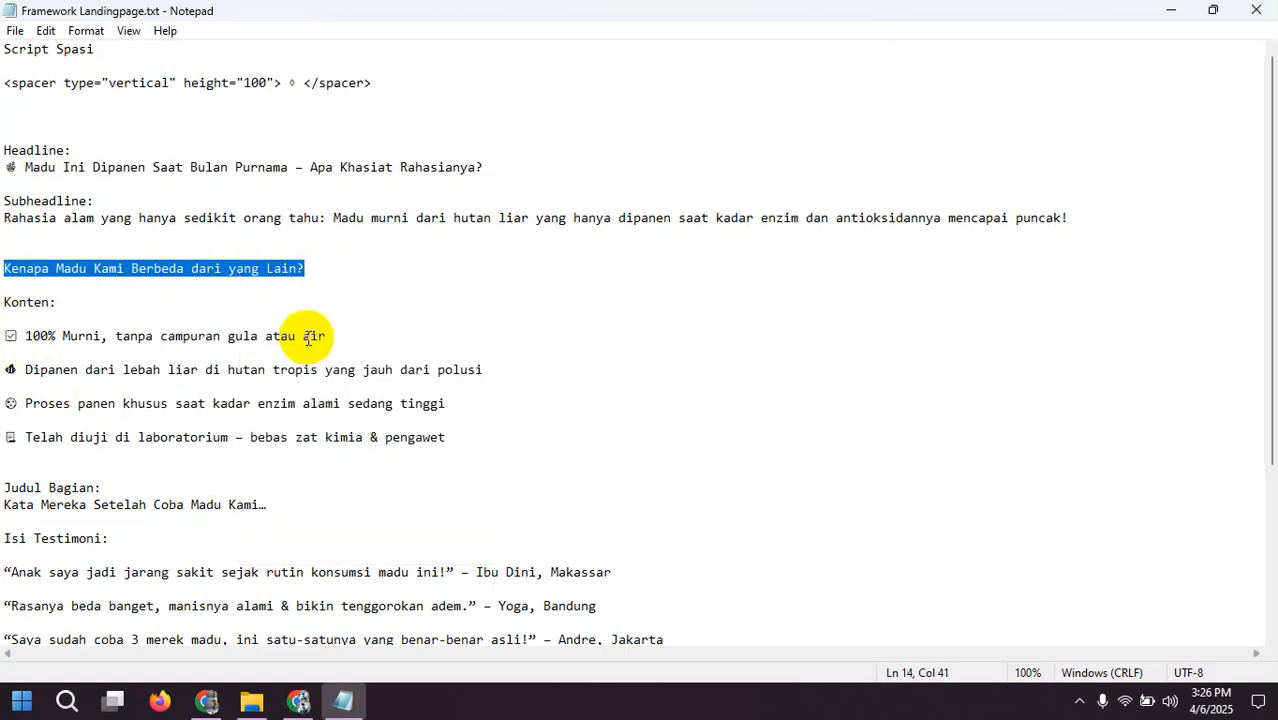
click(306, 706)
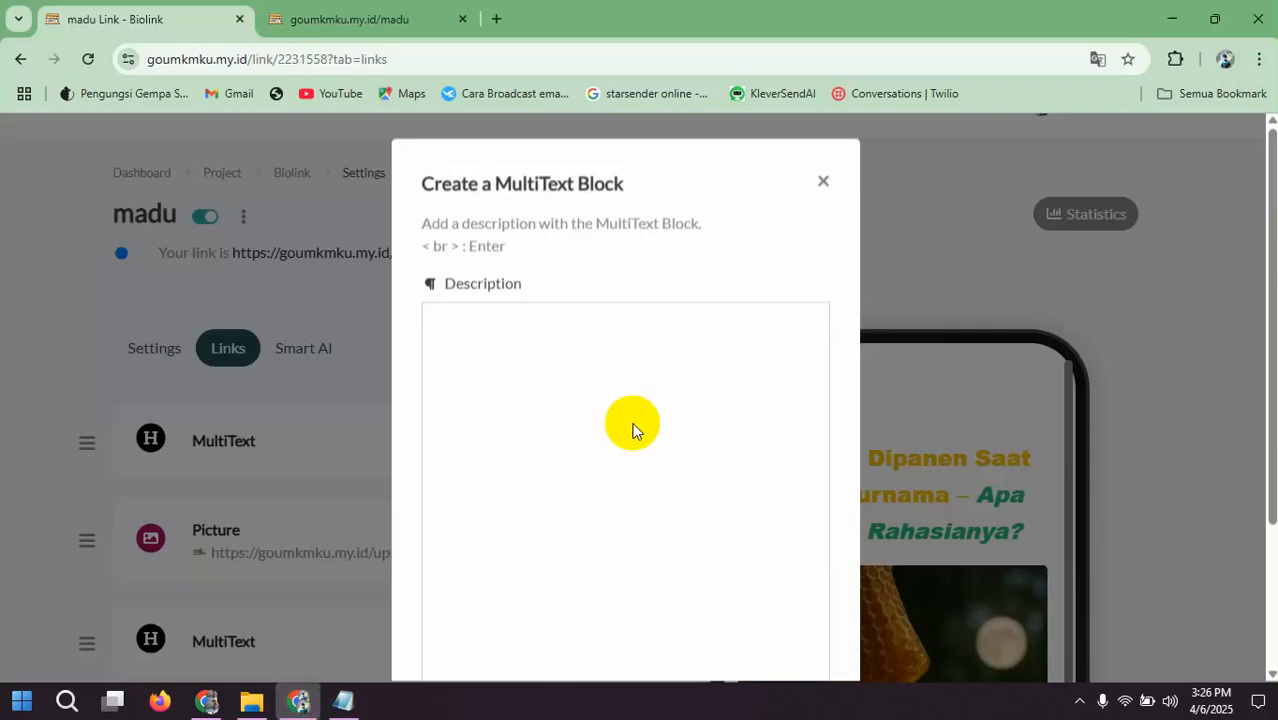
click(632, 430)
key(ctrl+a)
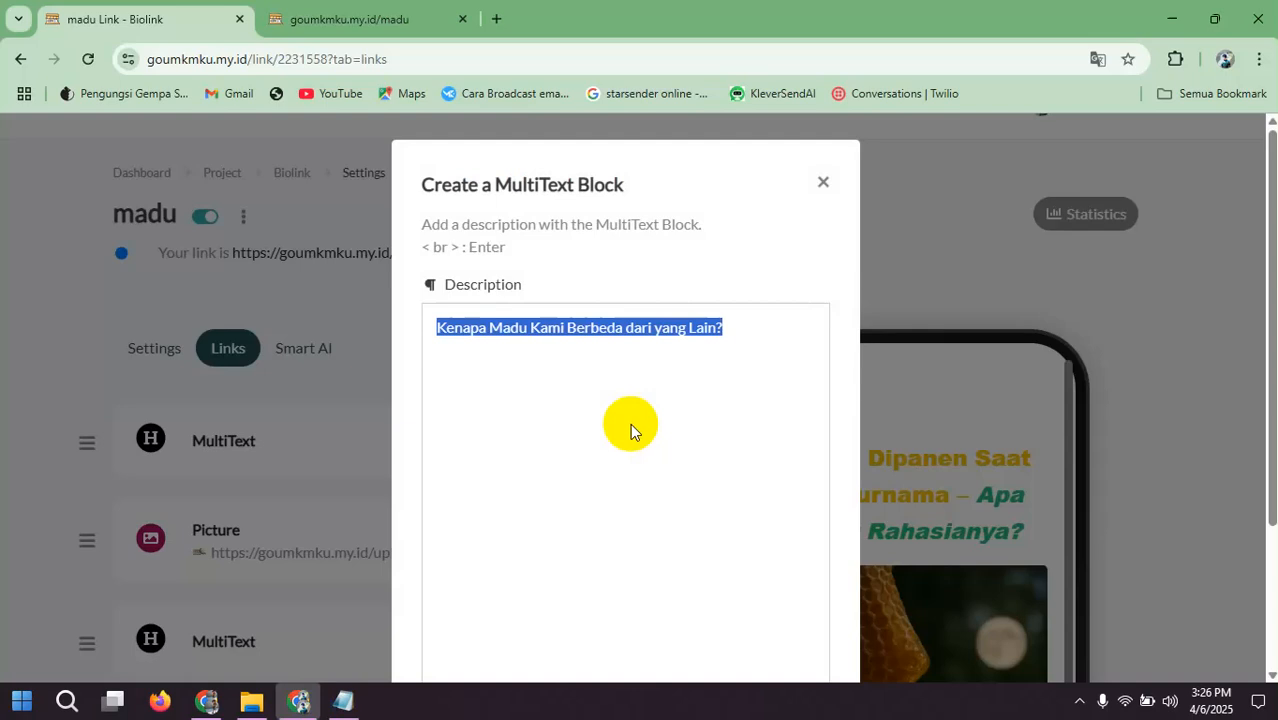
Step: Color the pasted heading text yellow and make it bold without italics
scroll(755, 415, down, 2)
click(687, 536)
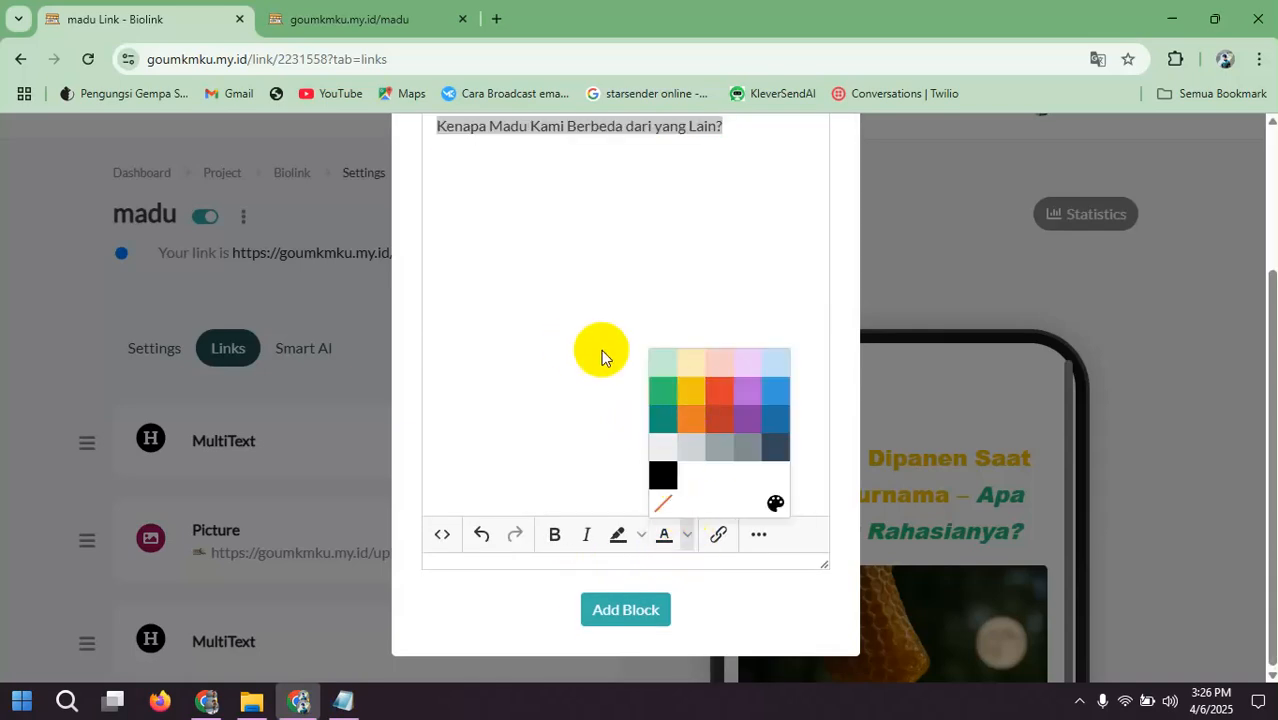
click(701, 388)
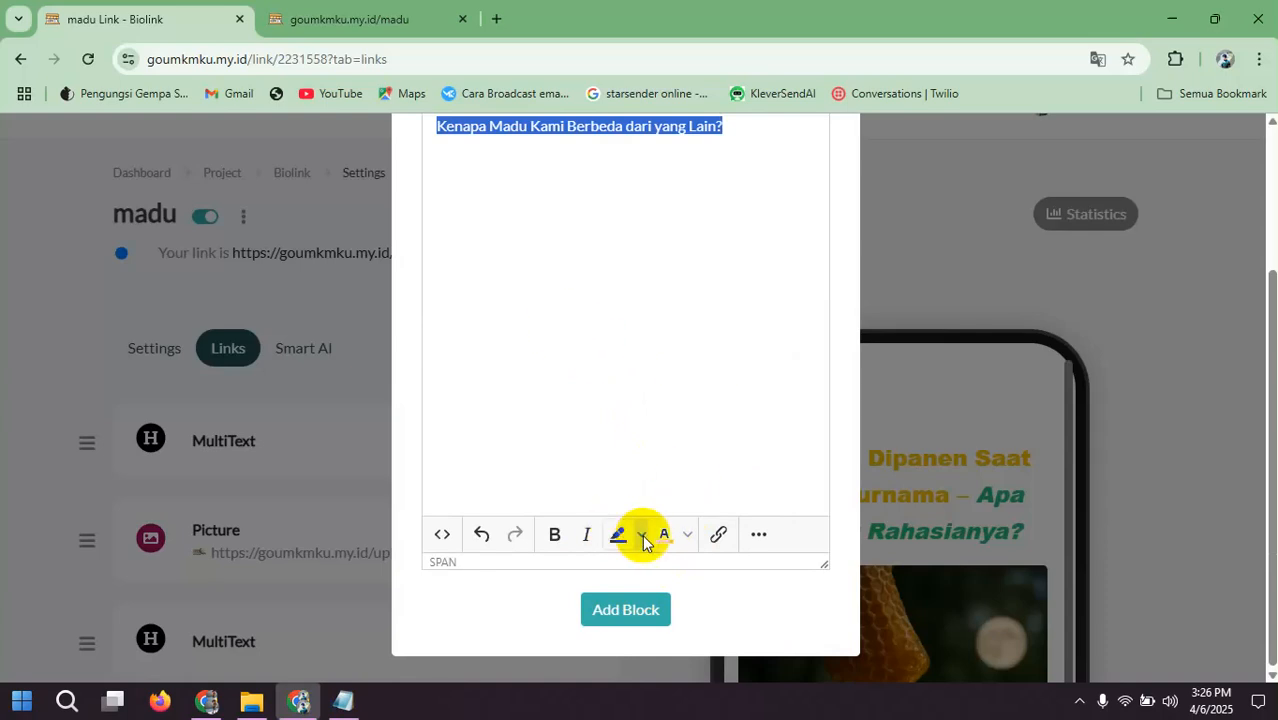
click(553, 538)
click(586, 536)
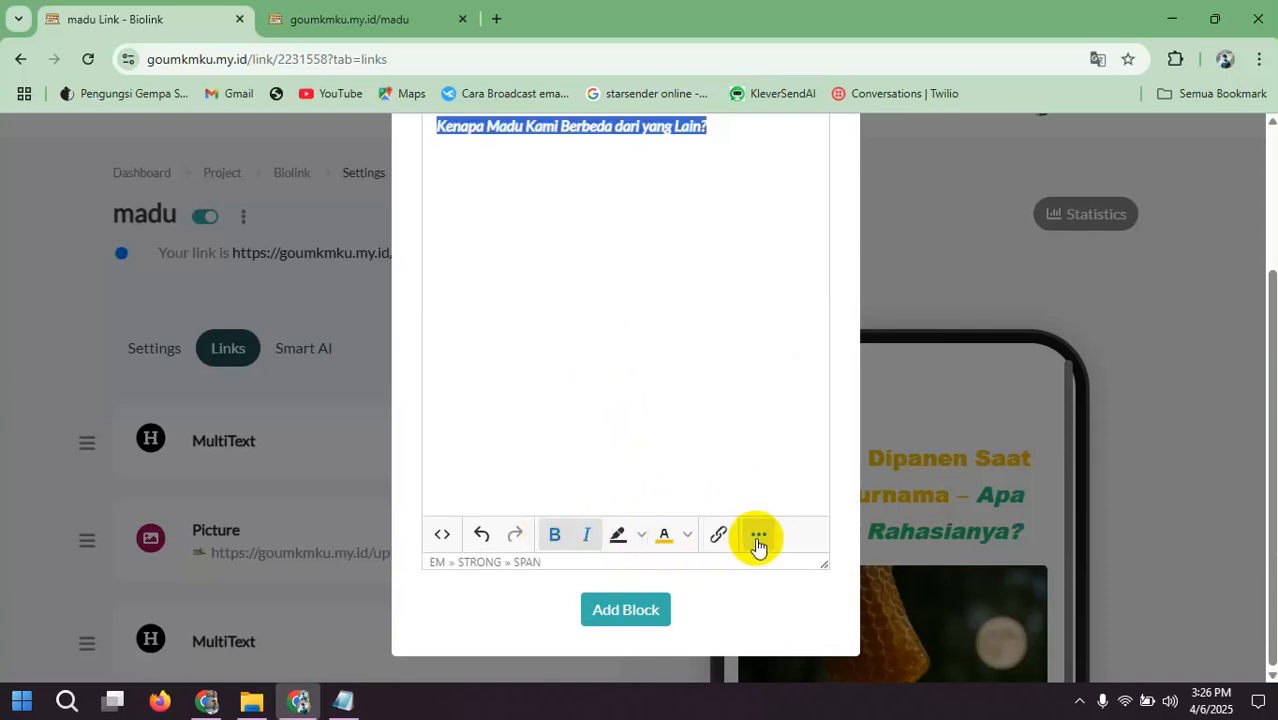
click(586, 536)
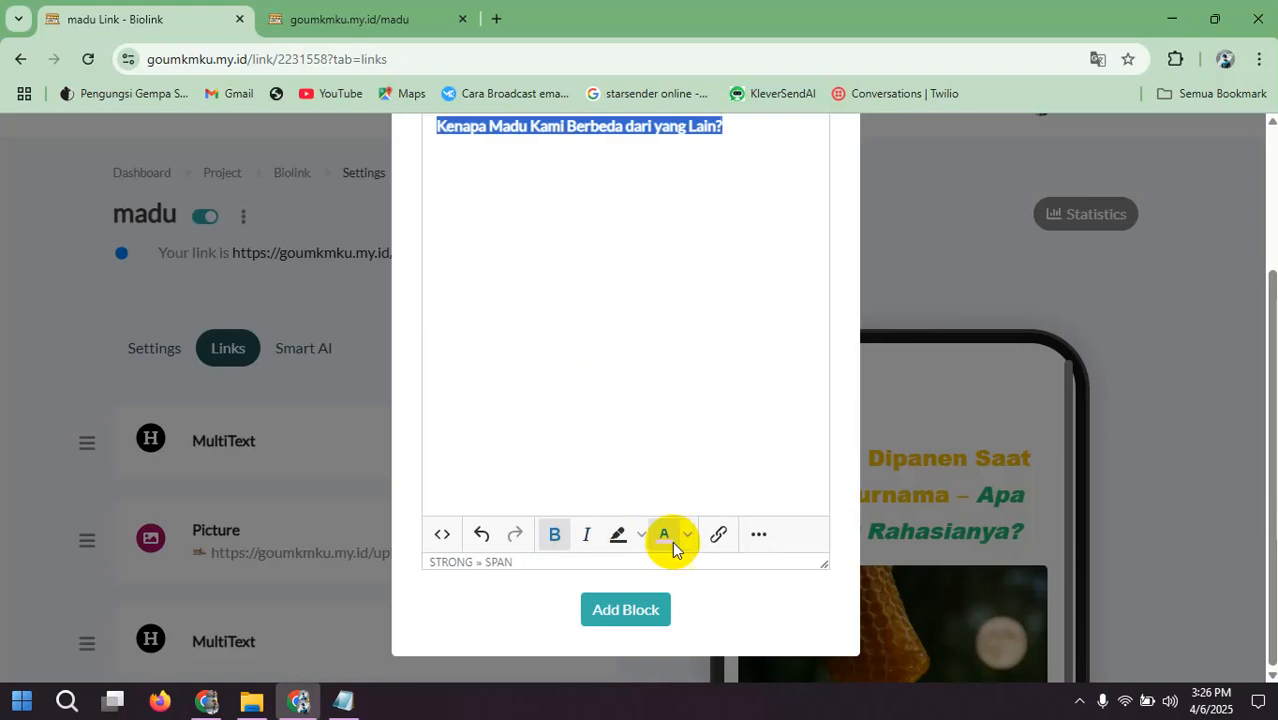
Step: Set the heading to 18pt Arial Black, center it, and add the MultiText block to the page
click(759, 534)
click(486, 465)
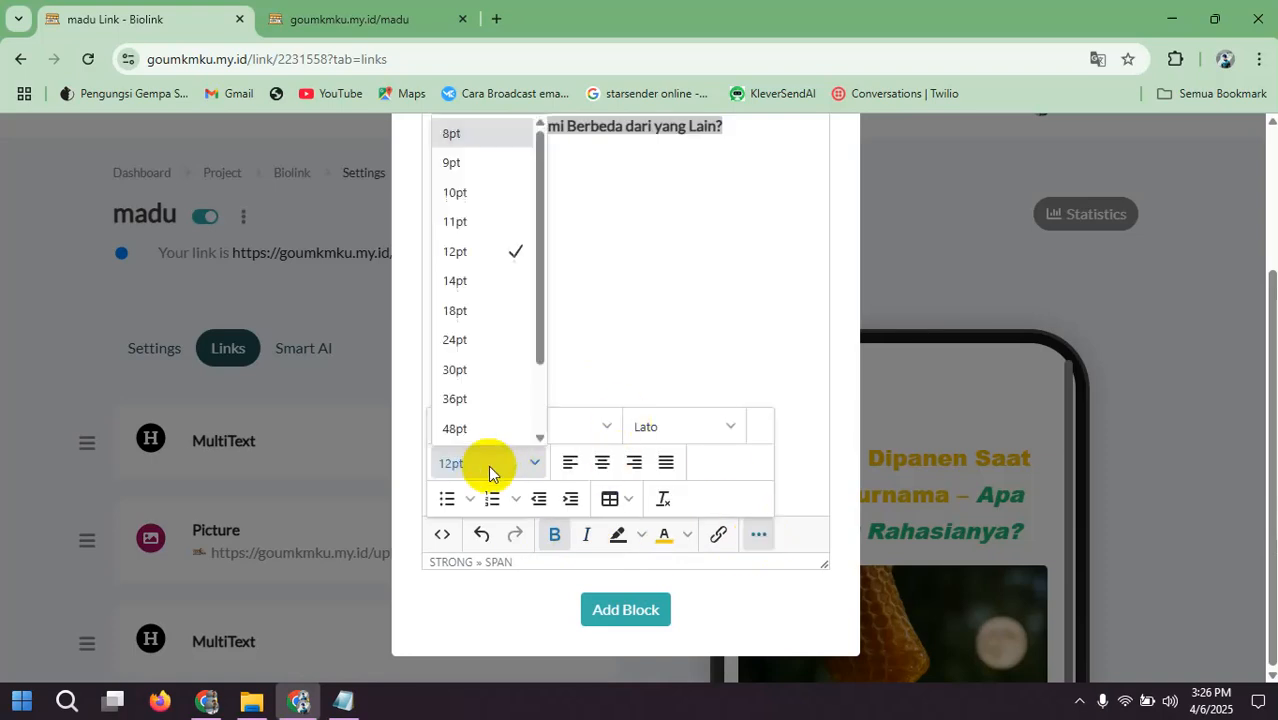
click(462, 309)
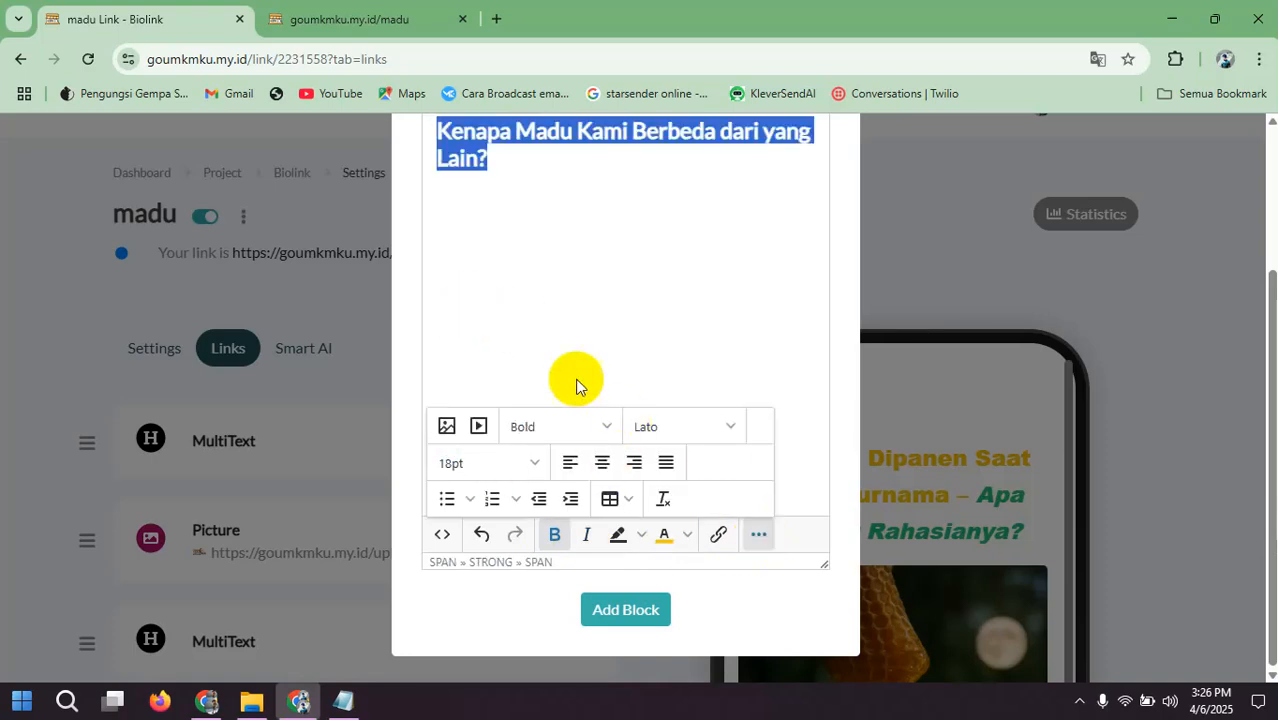
click(694, 427)
scroll(645, 190, down, 1)
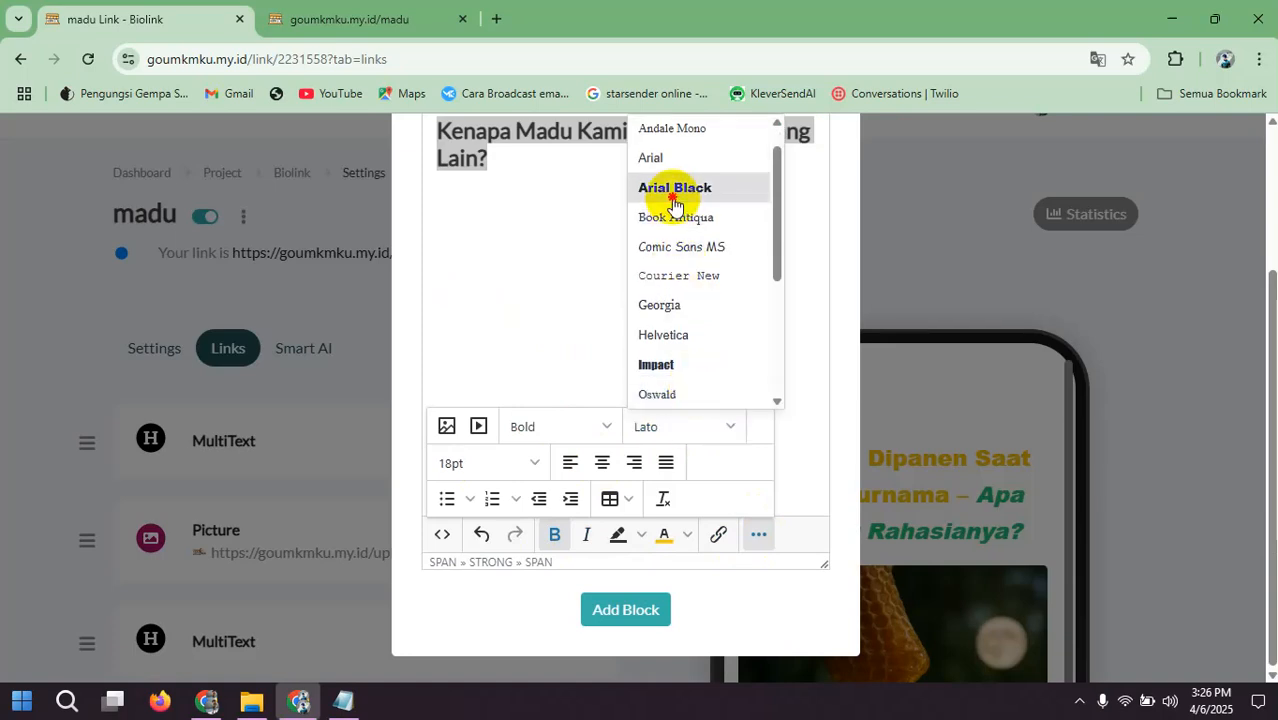
click(690, 190)
click(602, 463)
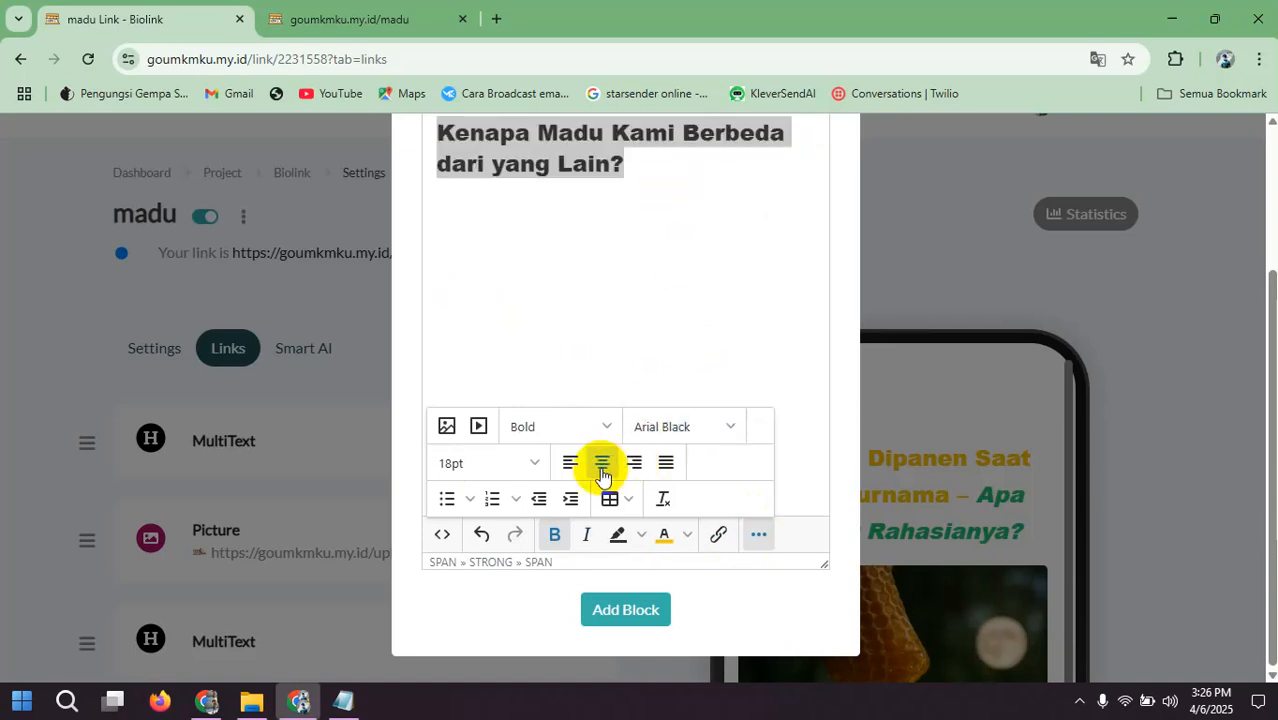
click(617, 612)
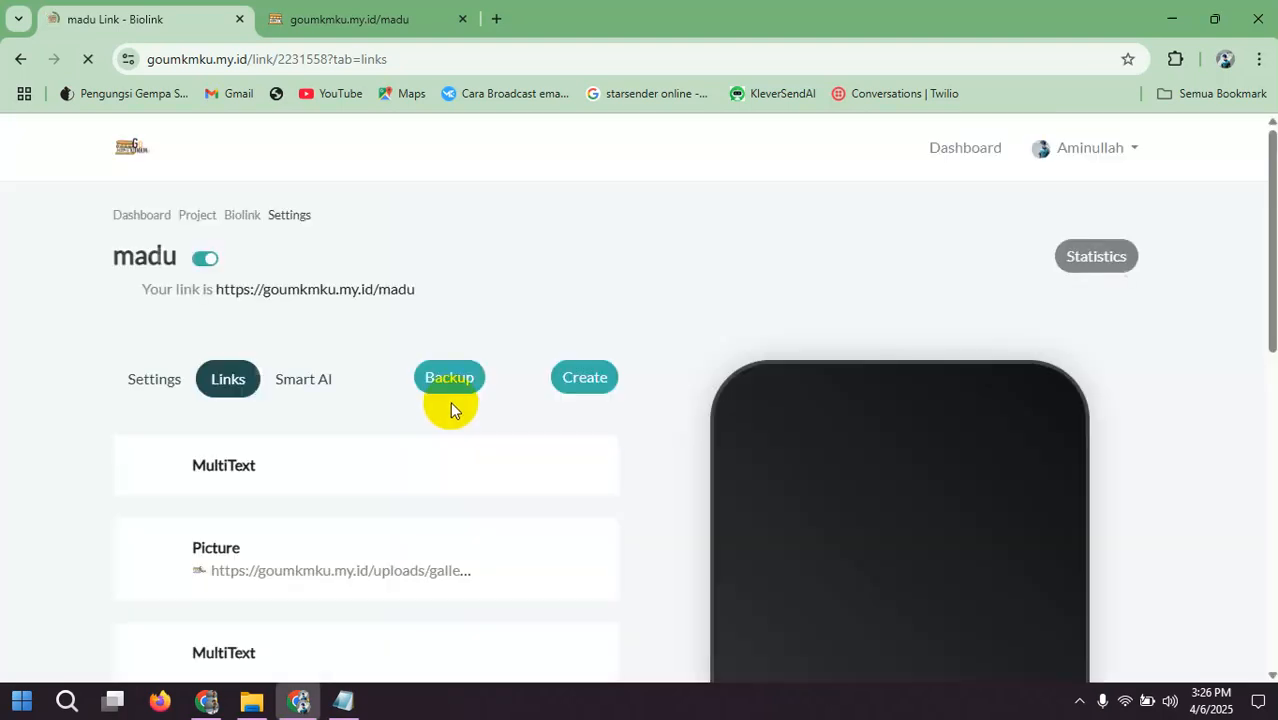
Step: Move the new heading's MultiText block below the HTML spacer block and check the order in the phone preview
scroll(810, 384, down, 5)
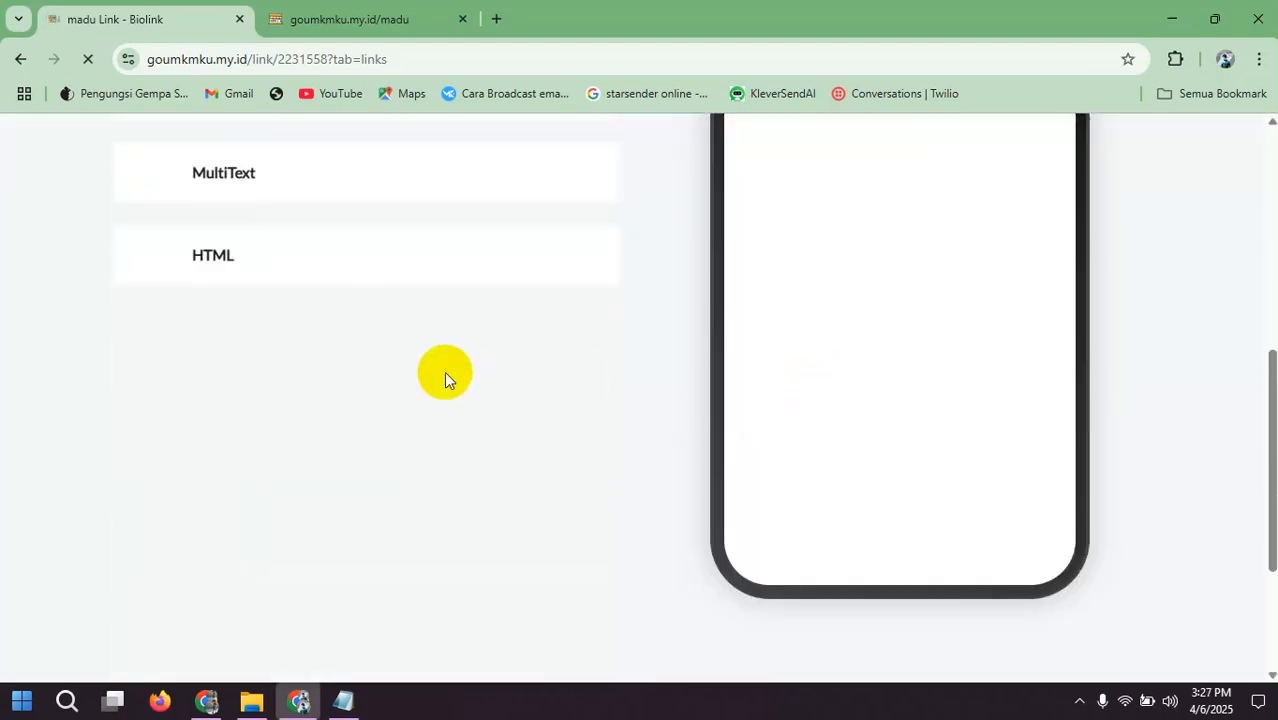
scroll(445, 373, up, 2)
scroll(777, 385, down, 2)
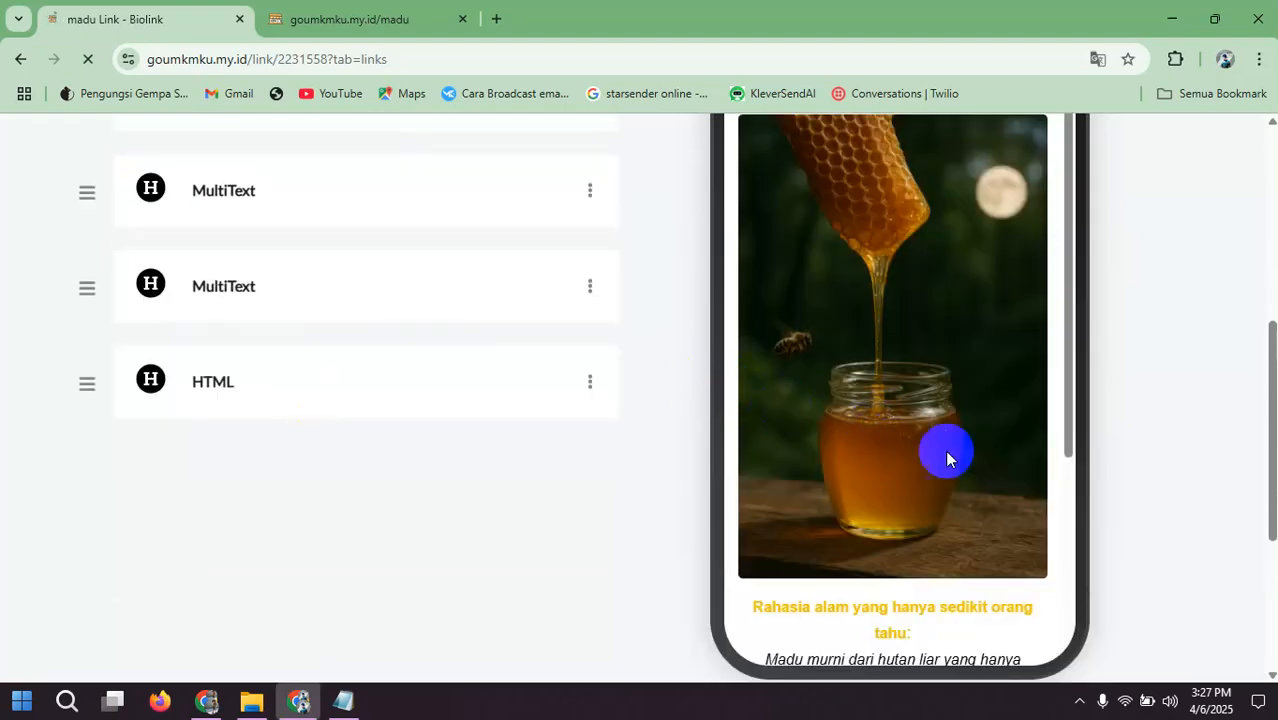
scroll(1068, 460, down, 5)
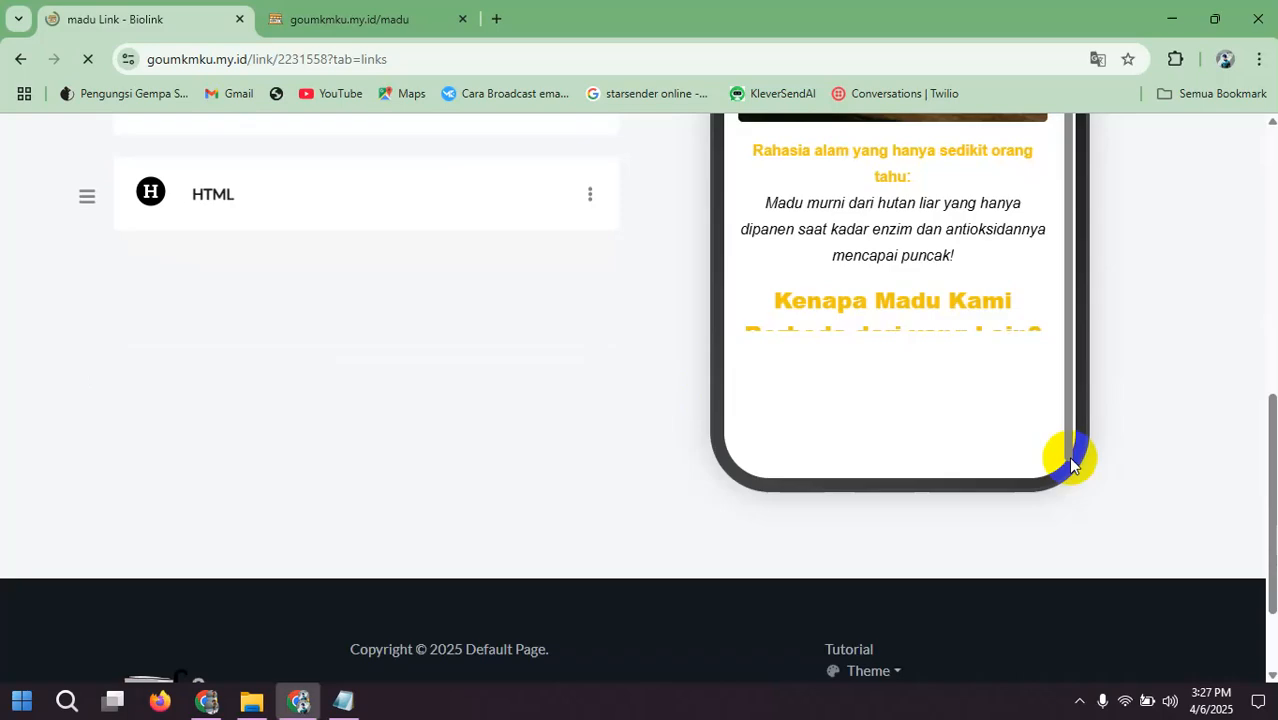
scroll(1070, 463, down, 2)
scroll(698, 396, up, 3)
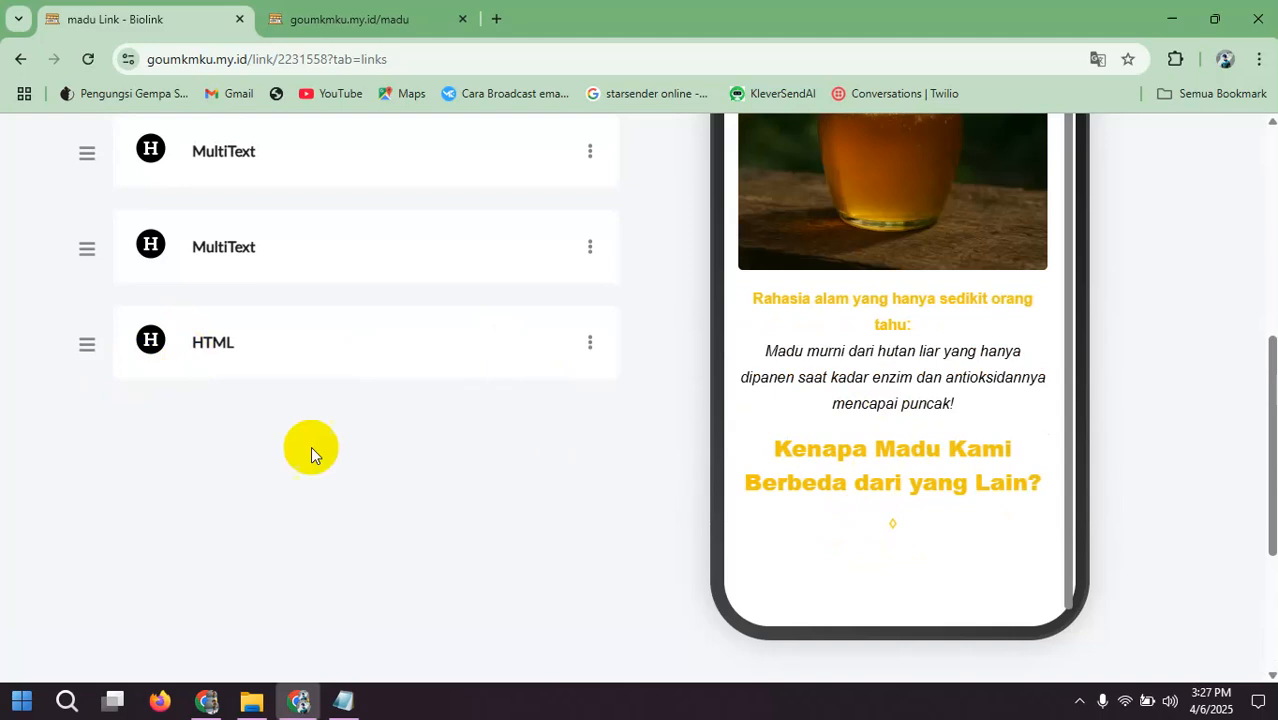
drag(85, 250, 86, 357)
scroll(876, 449, down, 3)
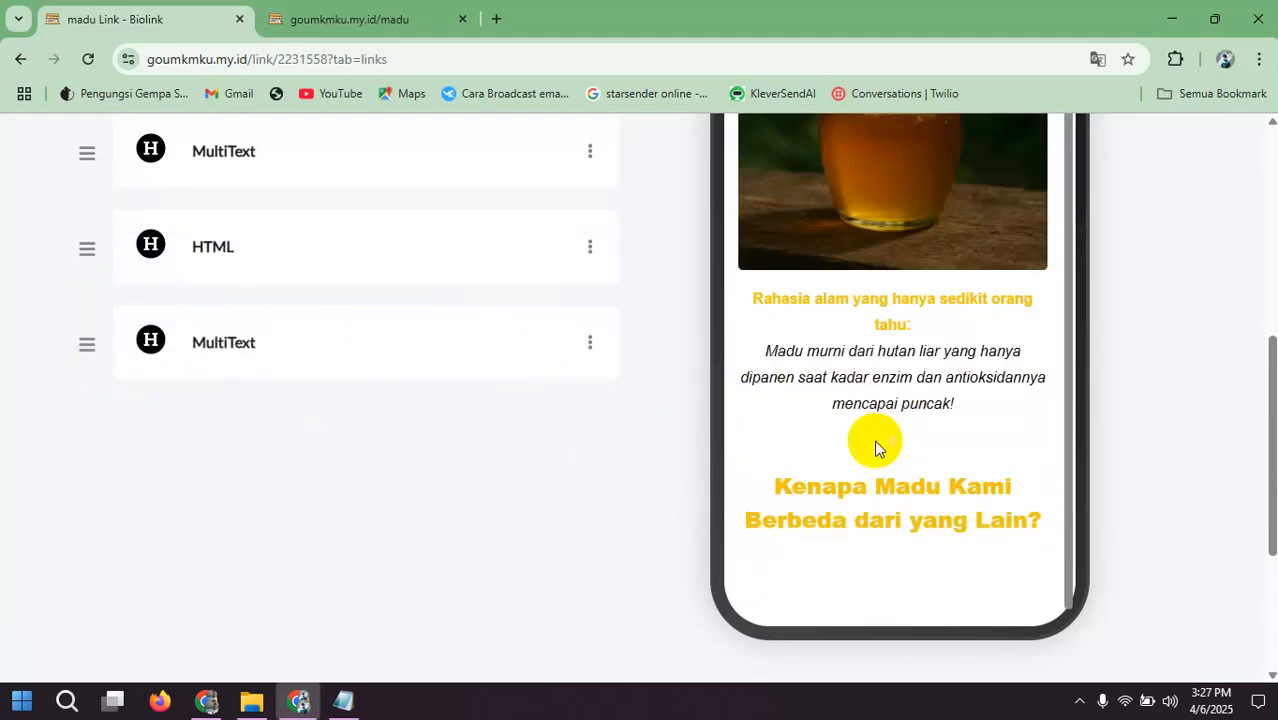
scroll(397, 453, up, 4)
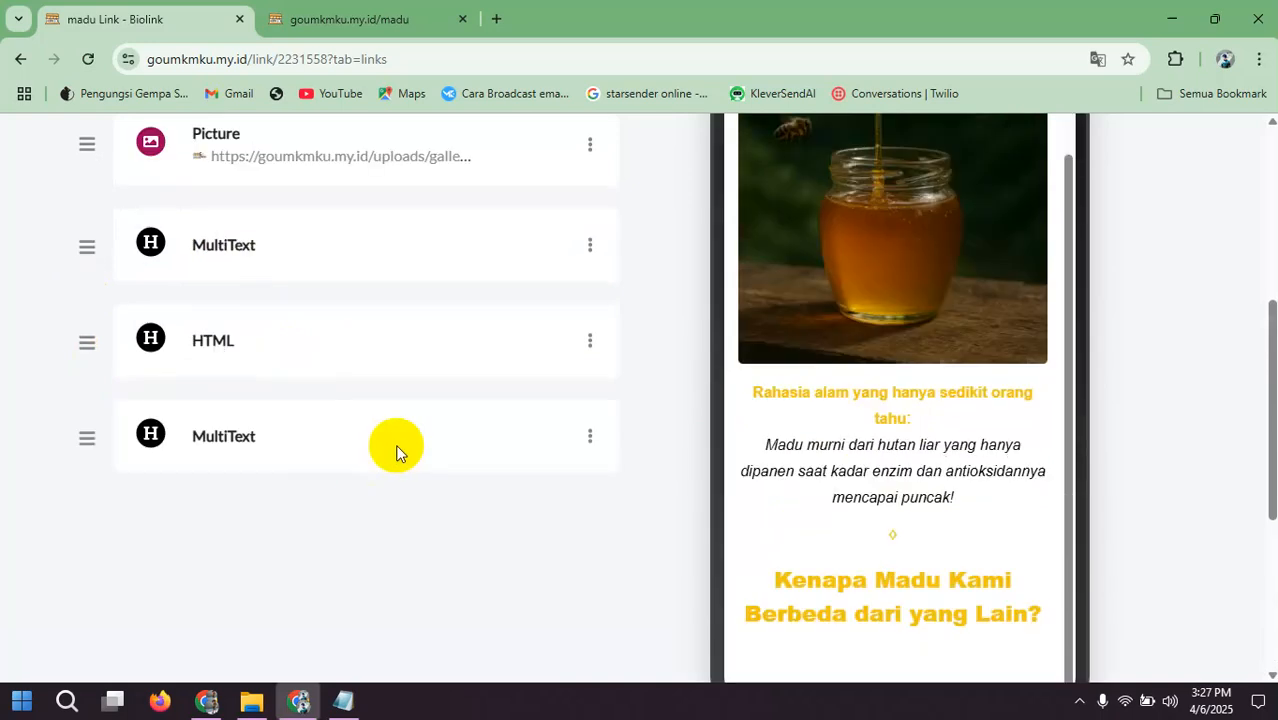
scroll(410, 441, down, 4)
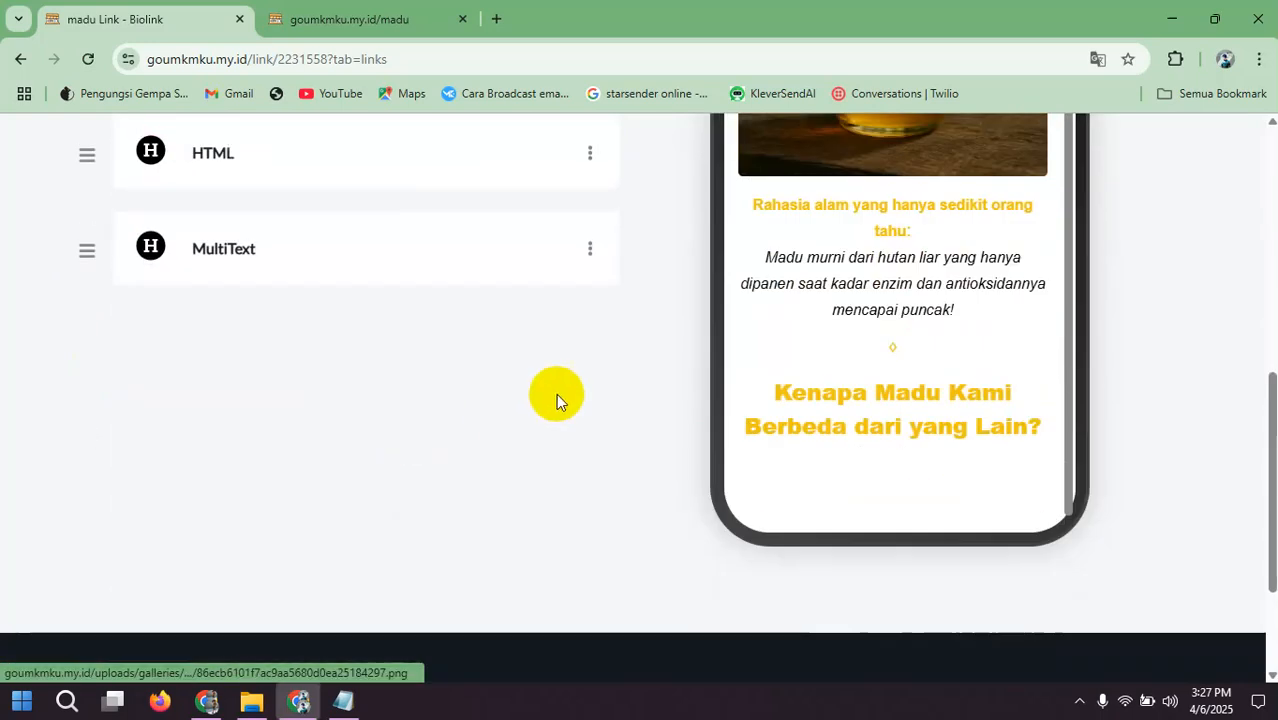
Step: Add a Picture block with photo_2025-04-06_06-10-34.jpg from the Telegram Desktop folder and check the honey comparison image in the phone preview
scroll(434, 391, up, 6)
click(538, 330)
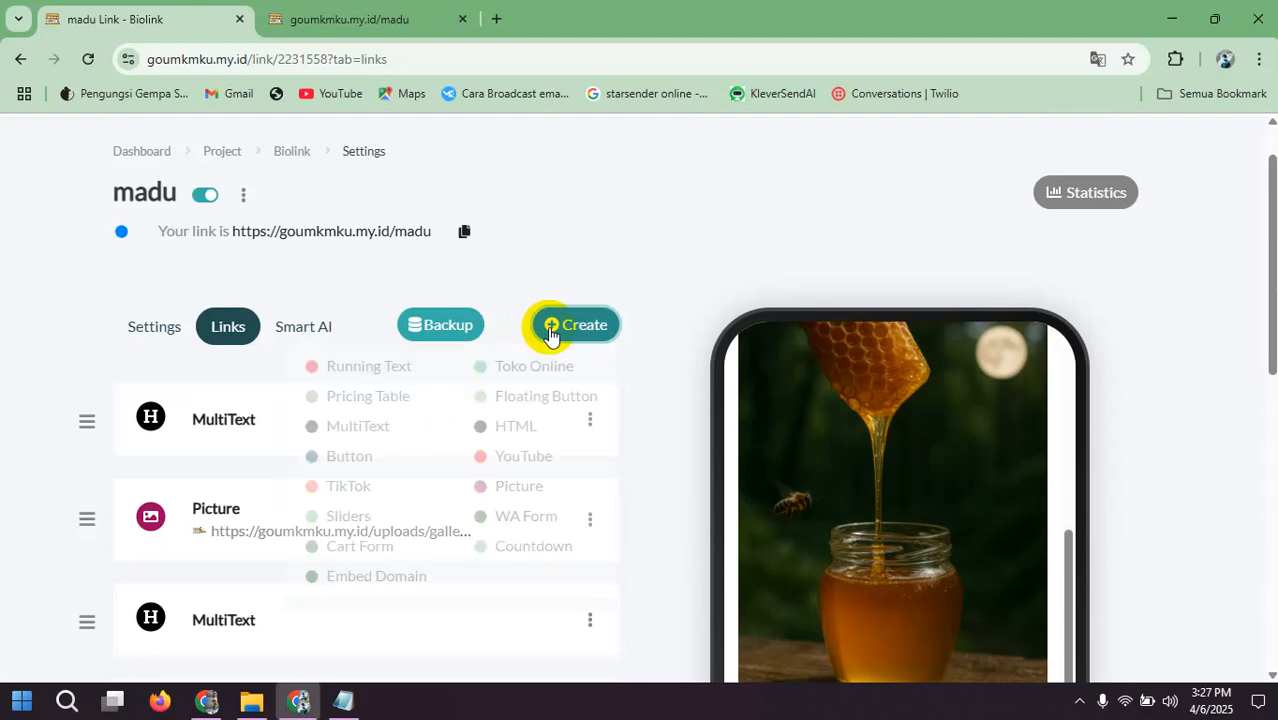
click(522, 486)
click(716, 400)
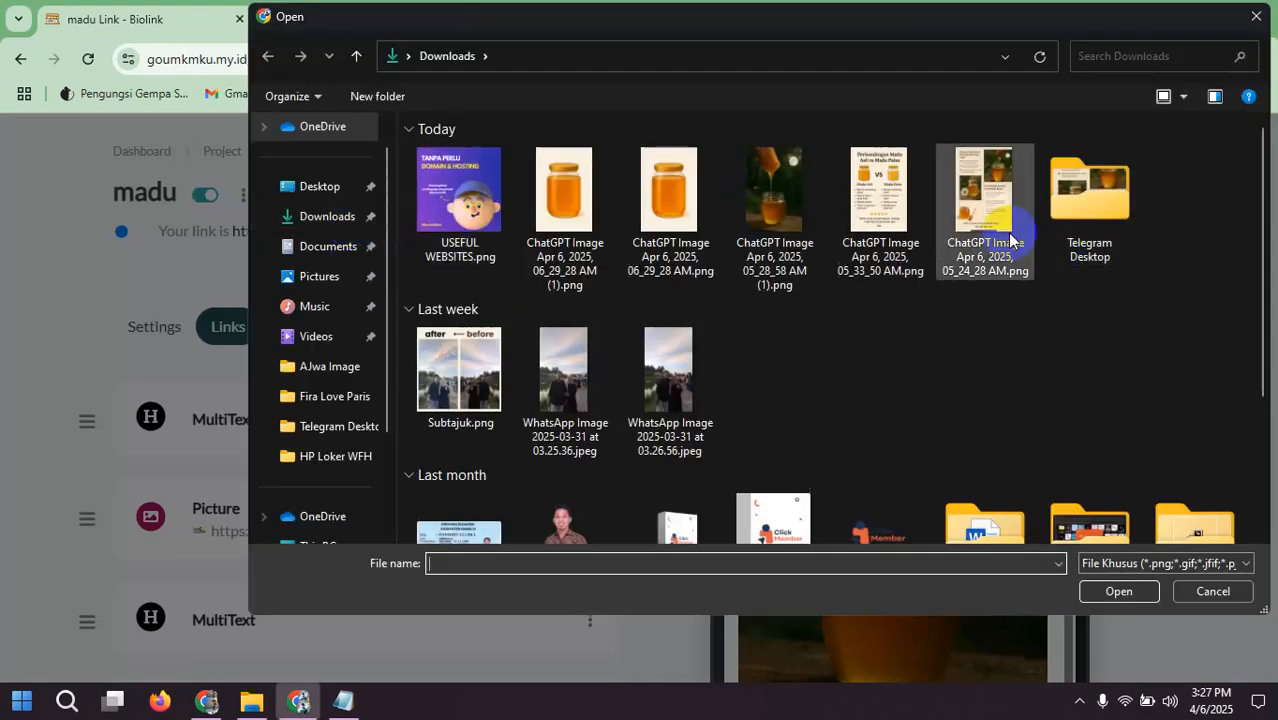
double_click(1078, 220)
double_click(579, 232)
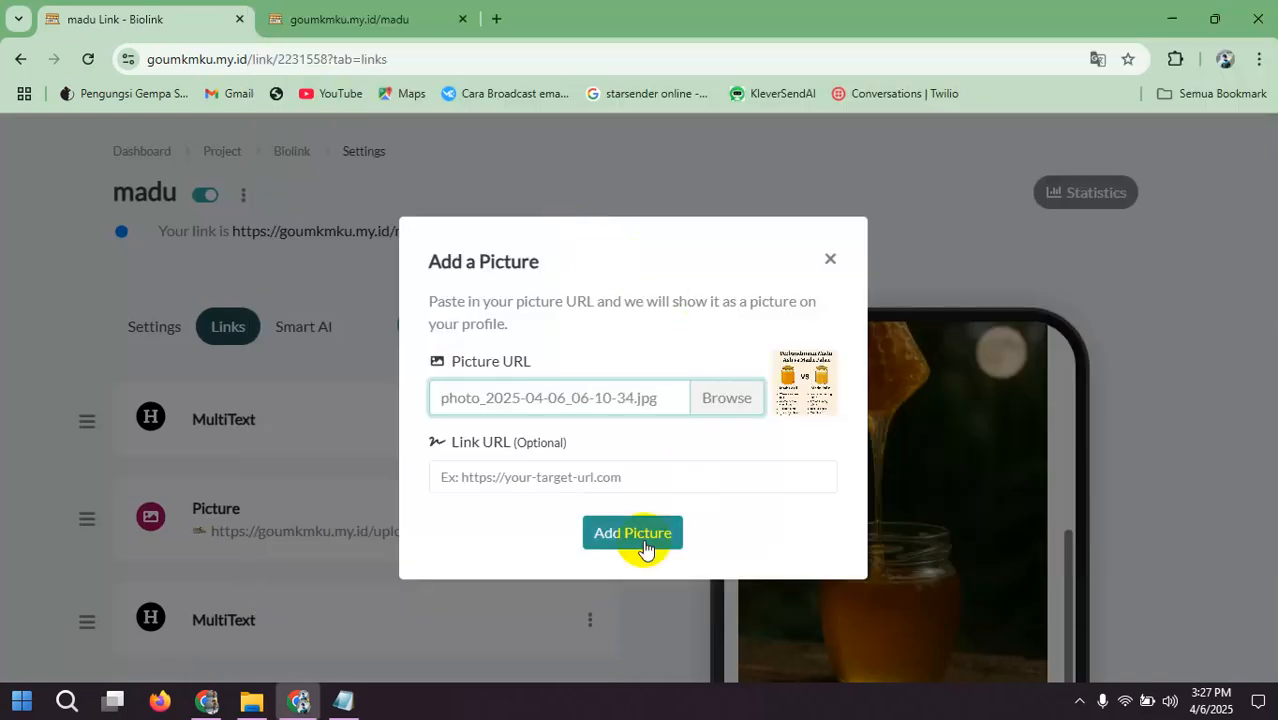
click(643, 541)
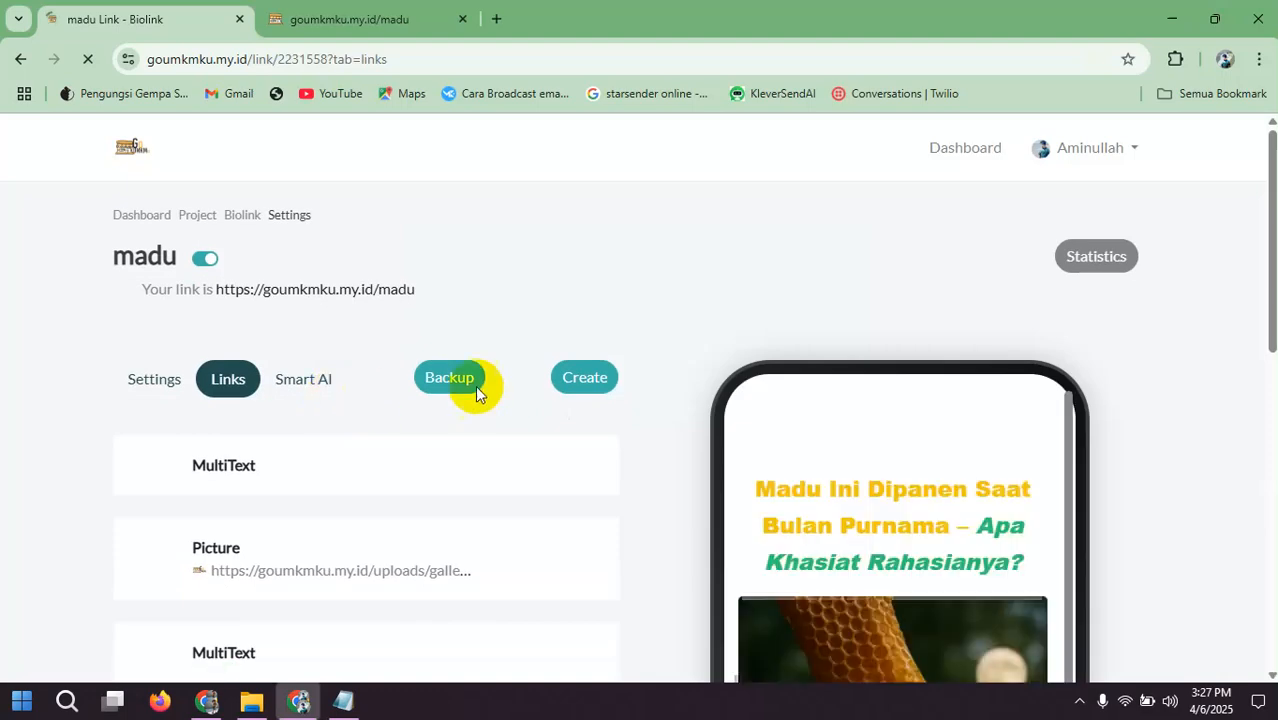
scroll(489, 385, down, 3)
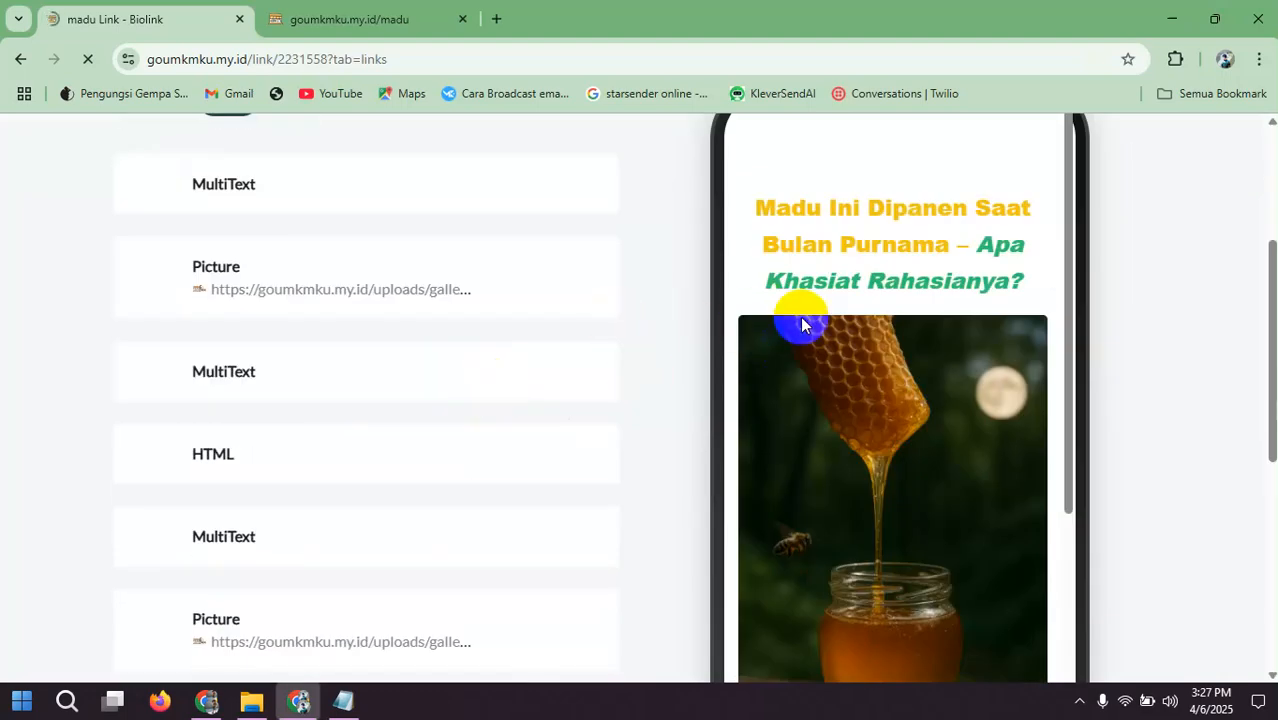
scroll(808, 334, down, 2)
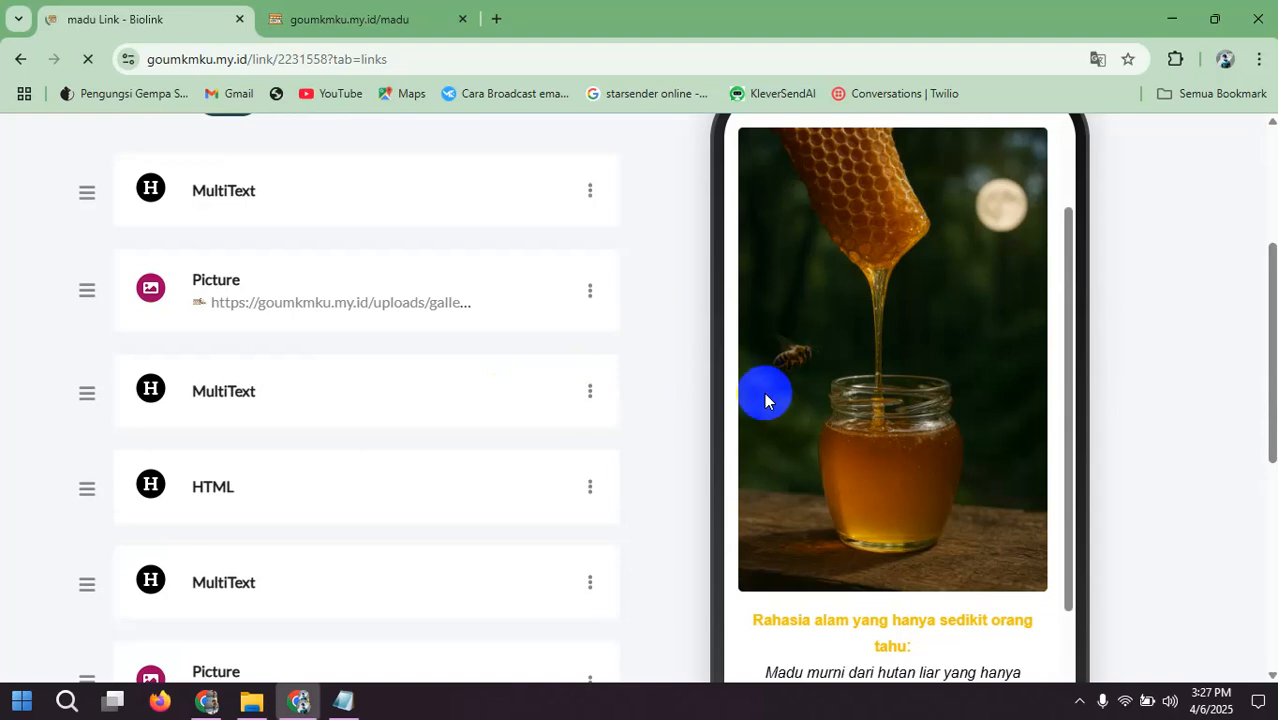
scroll(990, 390, down, 5)
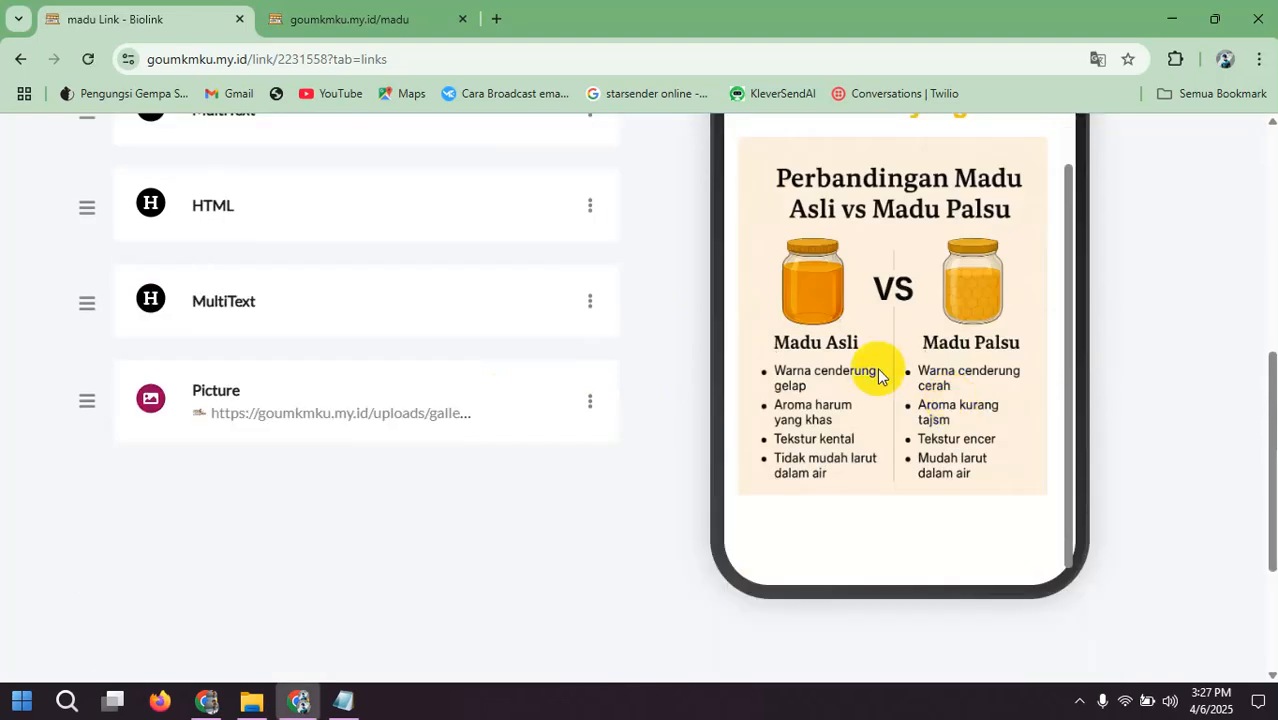
scroll(879, 241, up, 3)
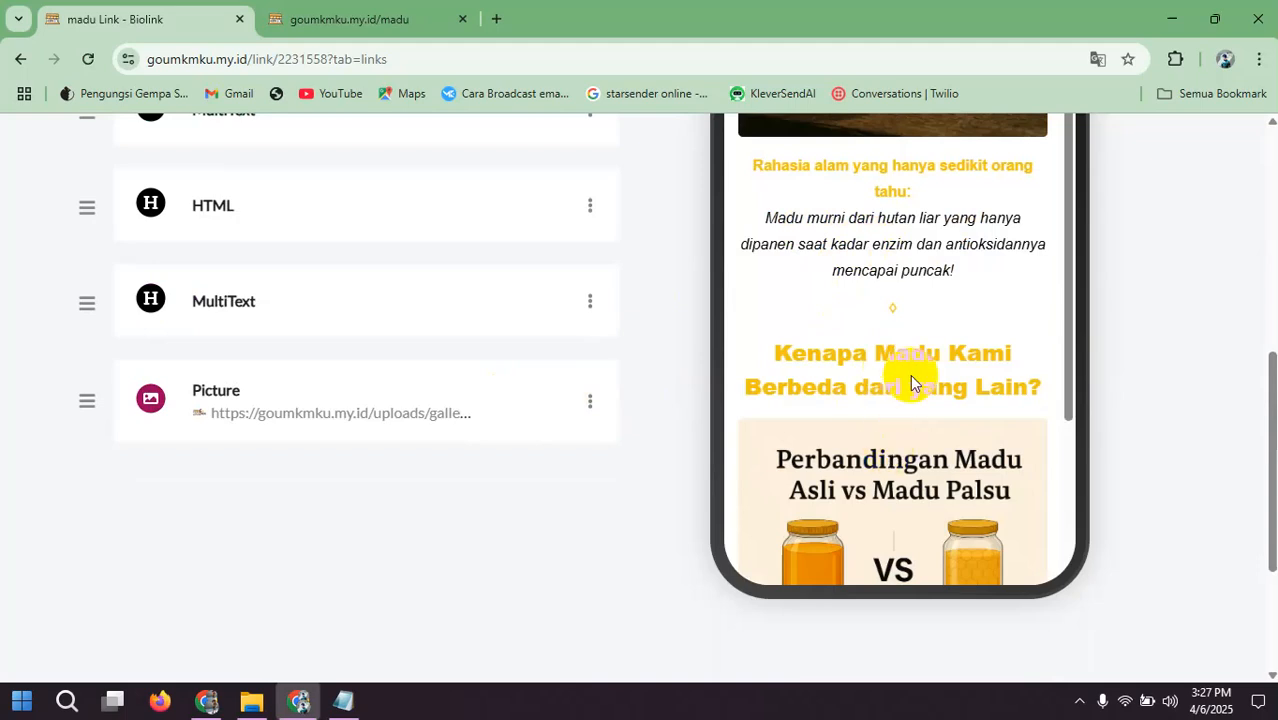
scroll(940, 380, down, 5)
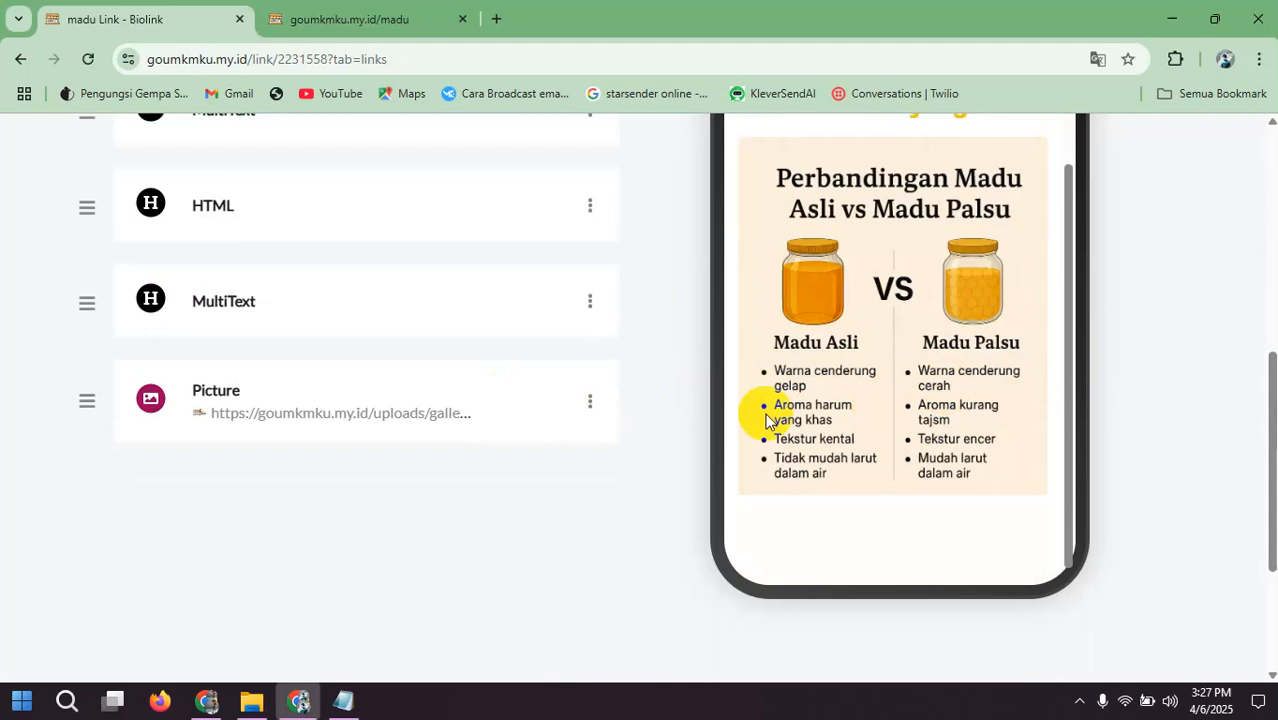
Step: In Framework Landingpage.txt, select the four Konten benefit lines from "100% Murni" through "bebas zat kimia & pengawet"
click(362, 705)
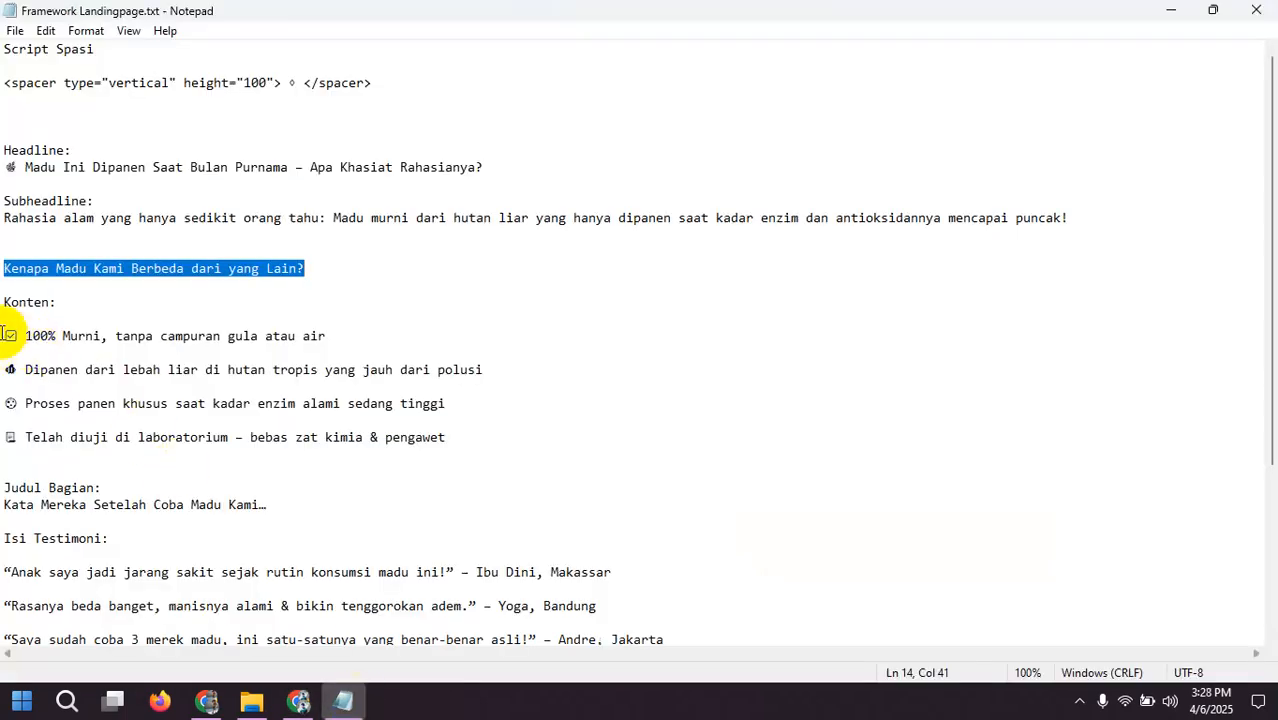
drag(10, 333, 217, 449)
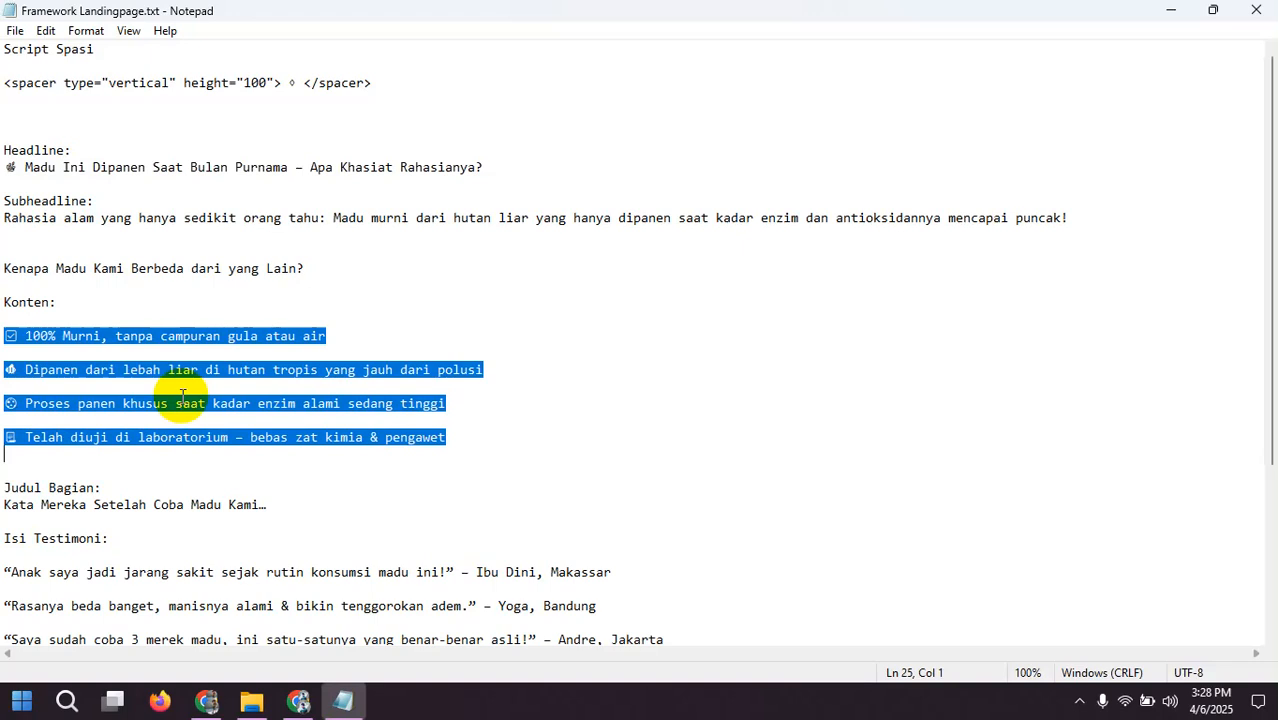
scroll(240, 310, down, 5)
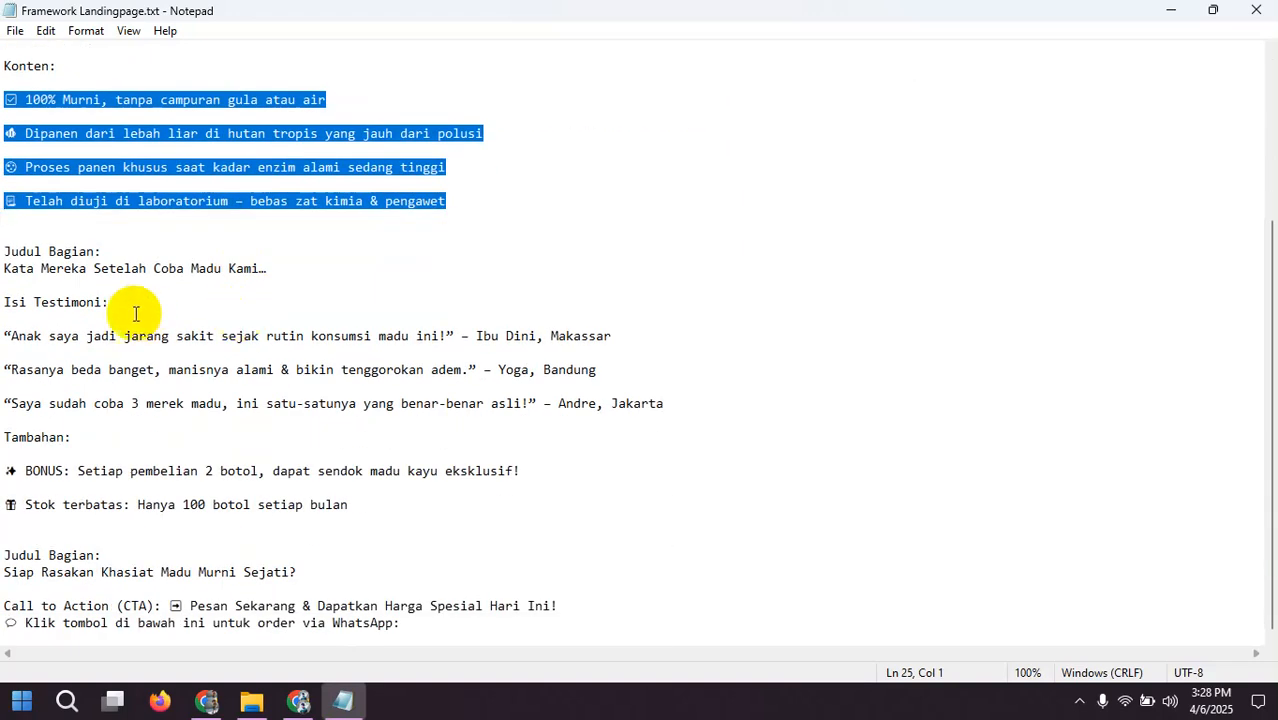
scroll(137, 294, up, 2)
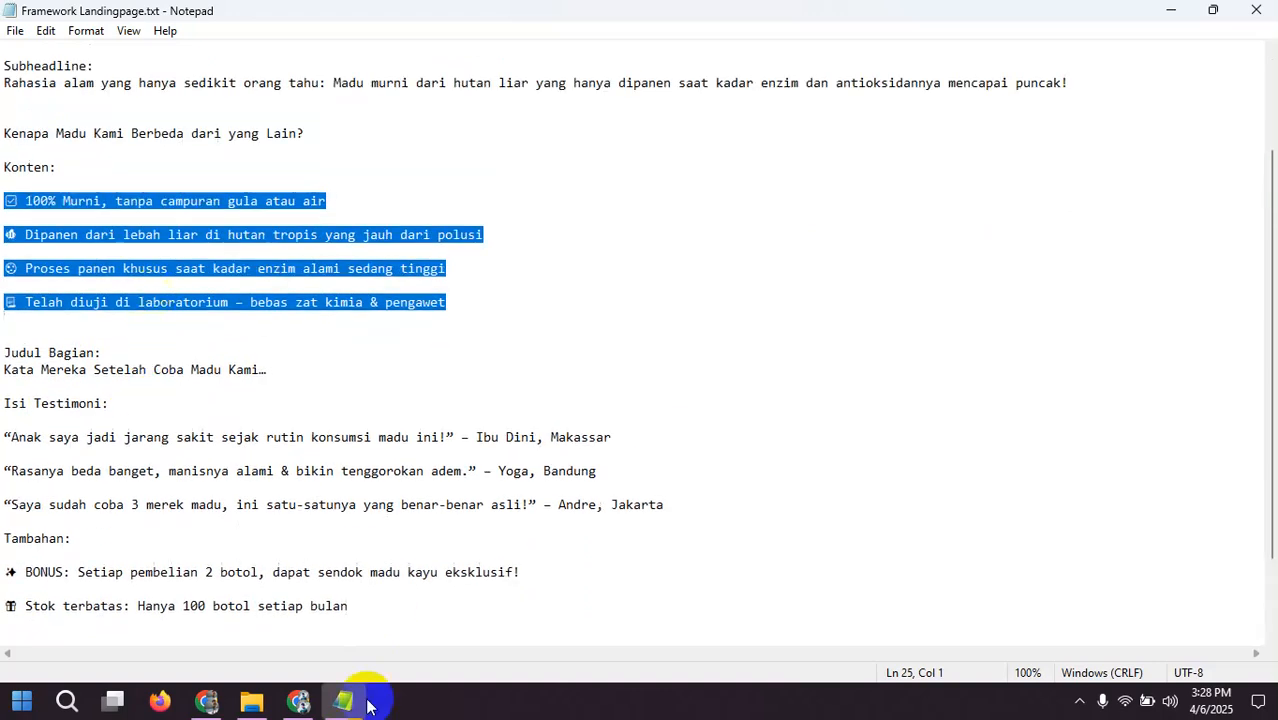
Step: Switch back to the madu Biolink page and start creating a new MultiText block
click(298, 700)
scroll(480, 262, up, 3)
scroll(483, 262, up, 1)
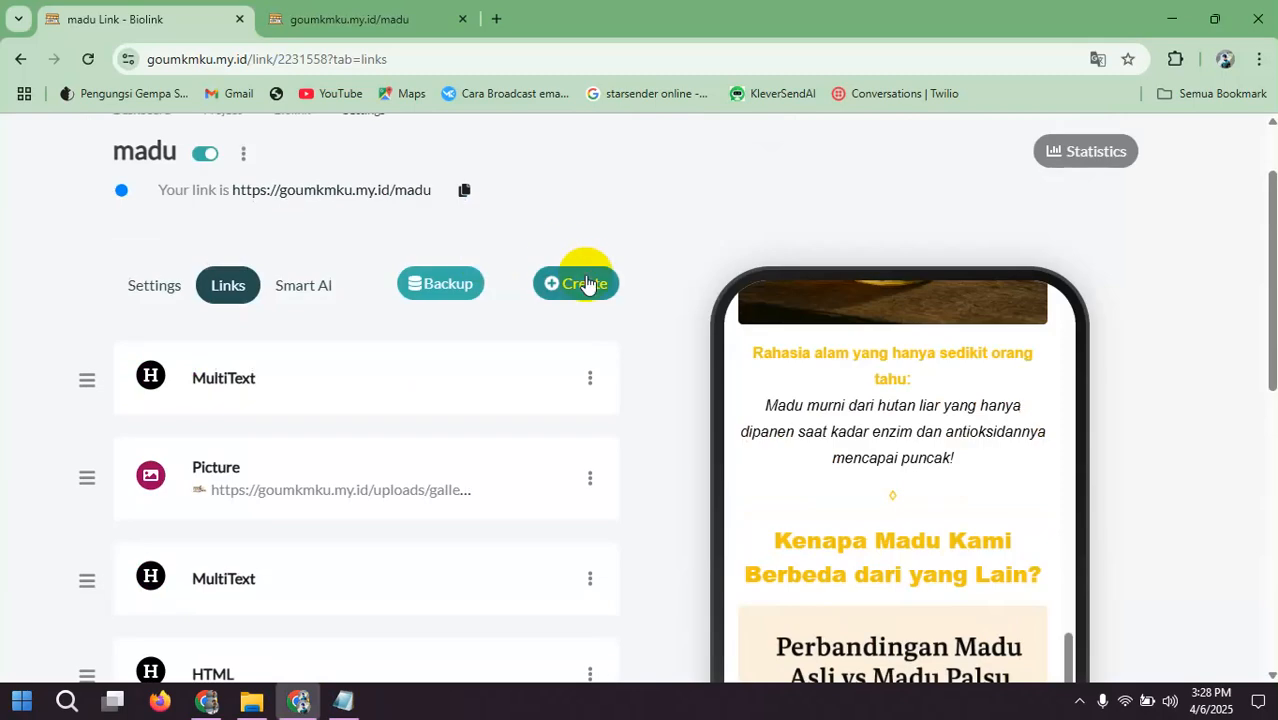
click(584, 284)
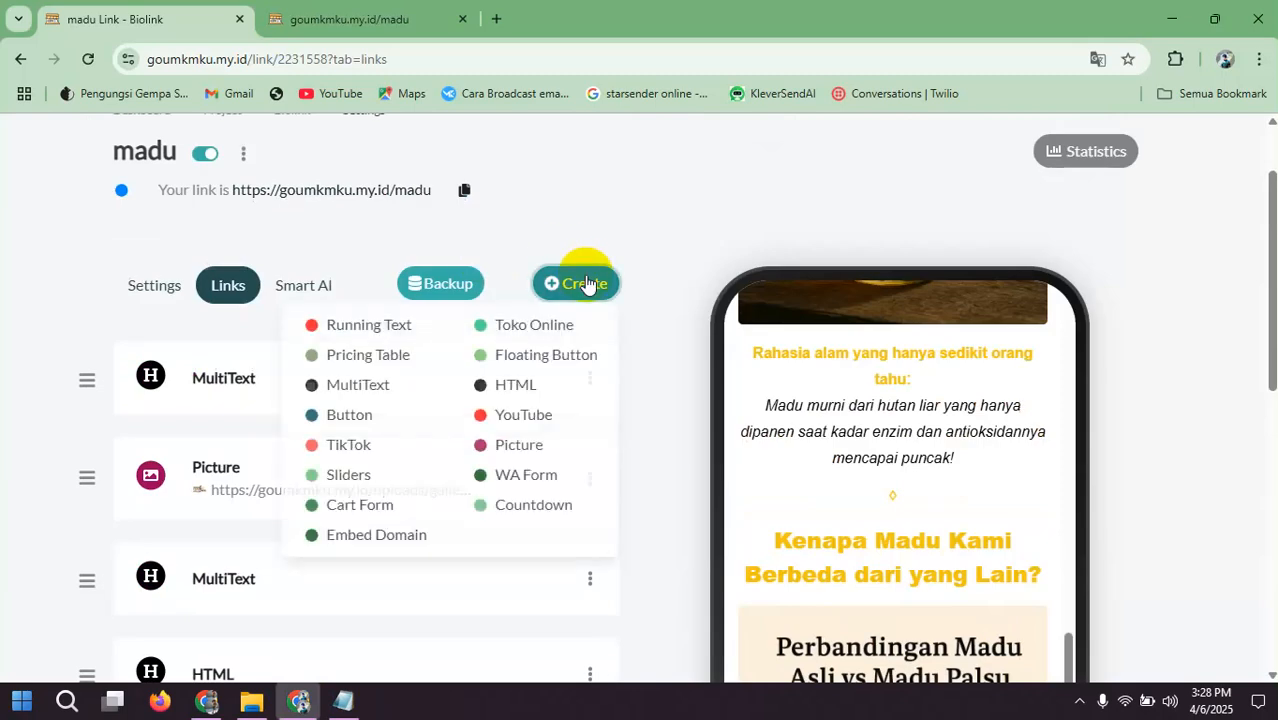
click(373, 389)
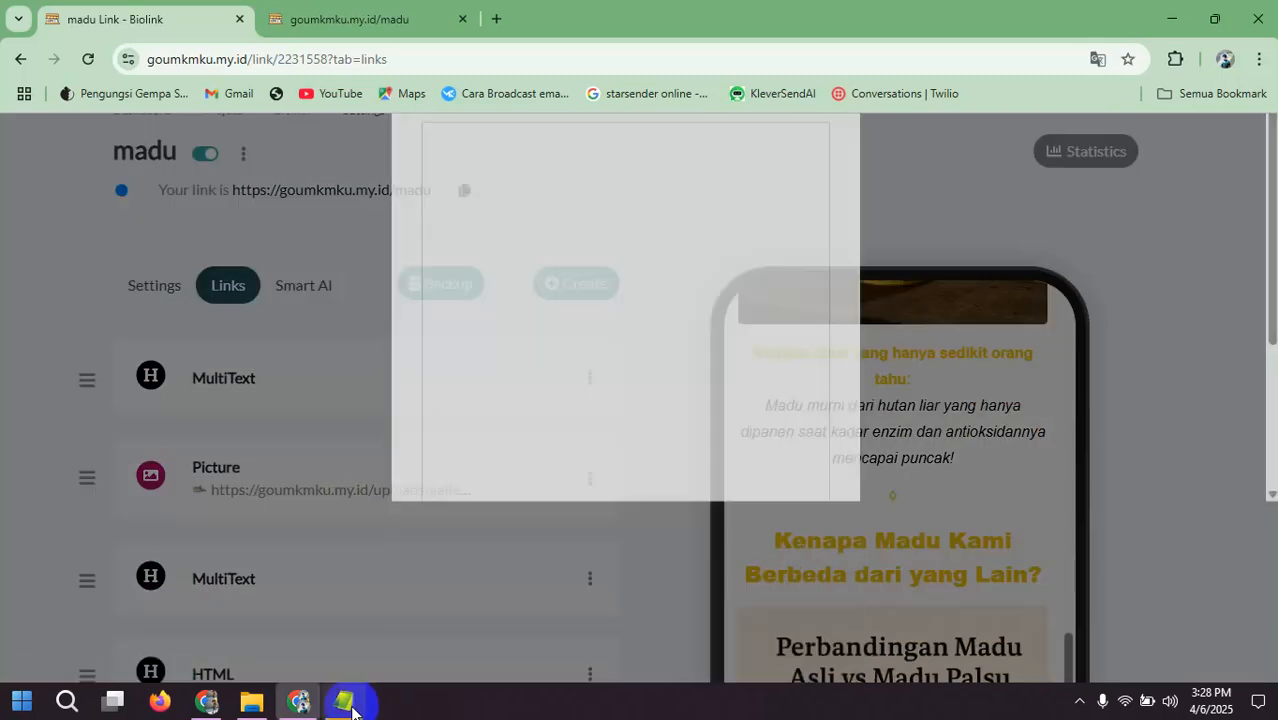
Step: Copy the selected benefit lines from the framework text file and paste them into the new MultiText block's description
mouse_move(352, 711)
click(345, 626)
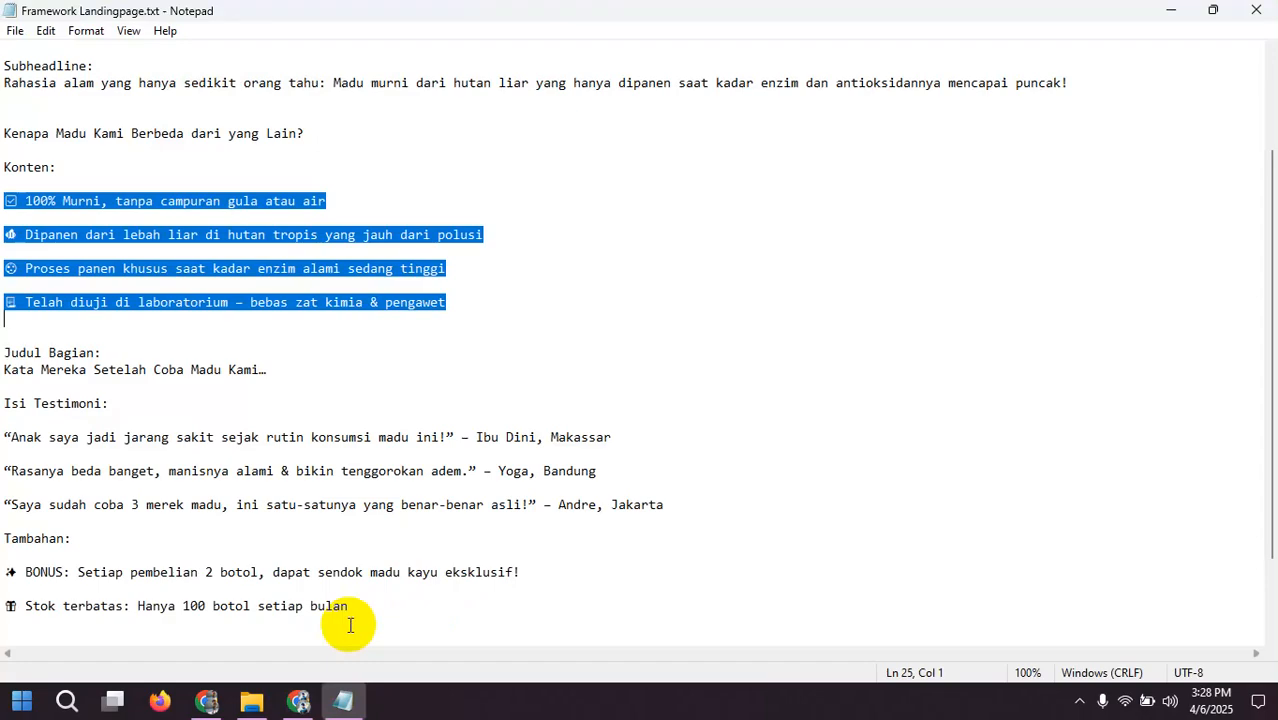
right_click(232, 293)
click(272, 355)
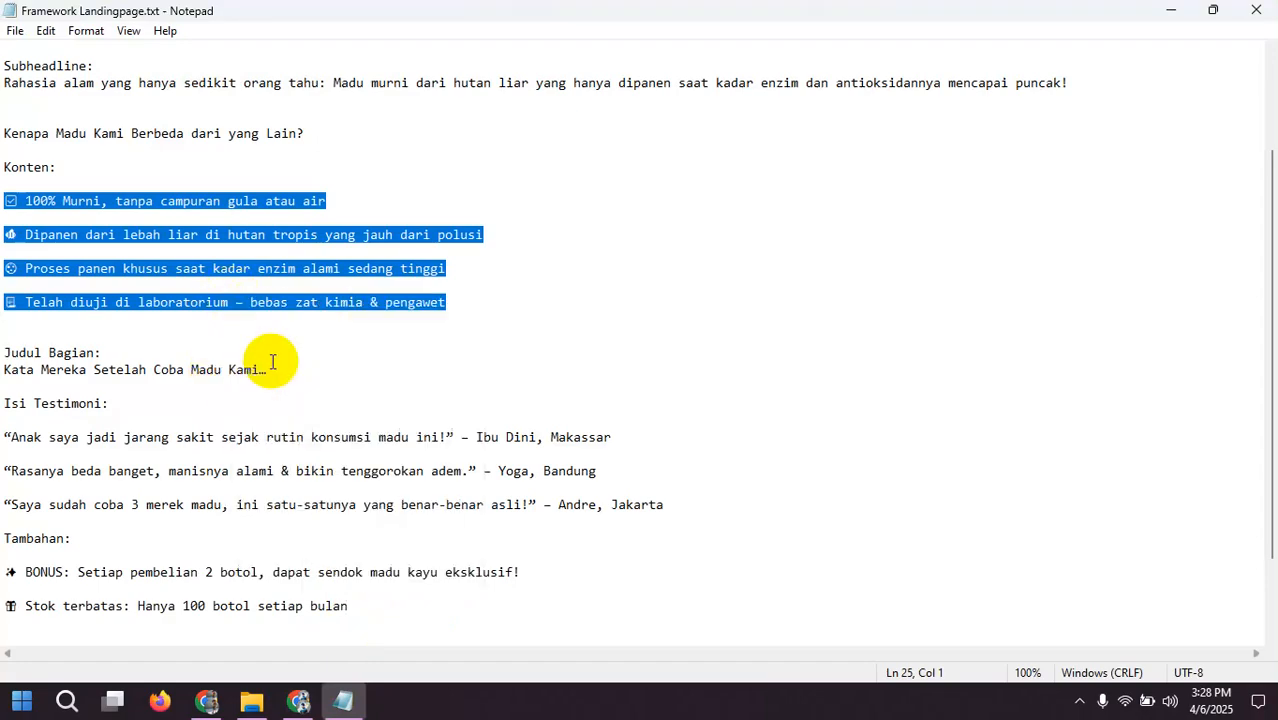
click(302, 697)
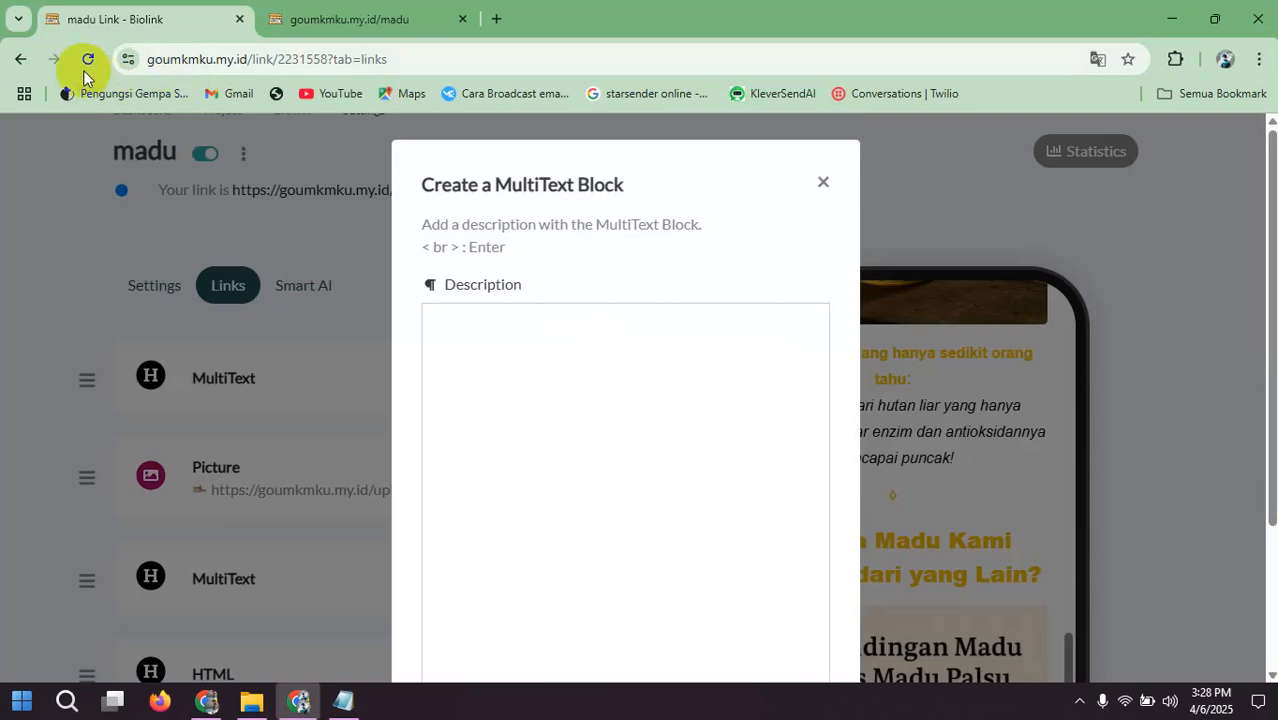
click(545, 322)
key(ctrl+v)
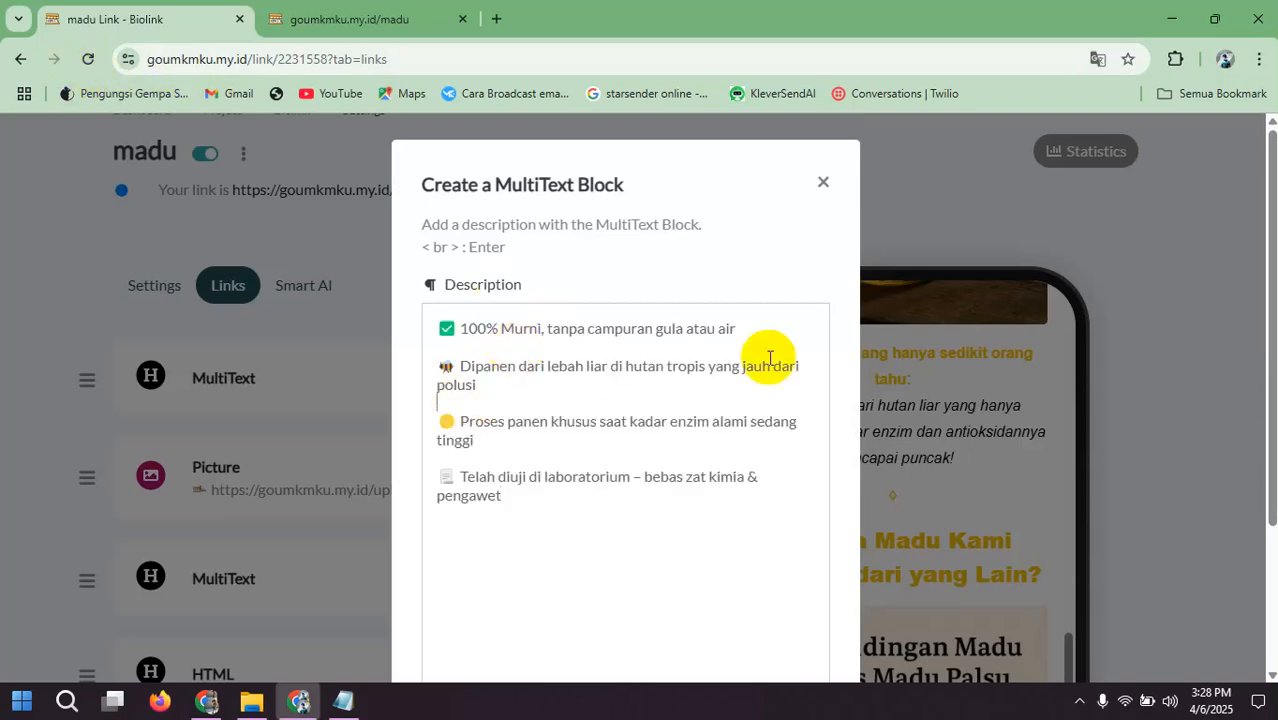
Step: Apply black text color to all the pasted benefit lines in the MultiText description
scroll(653, 479, down, 1)
key(ctrl+a)
scroll(653, 479, down, 1)
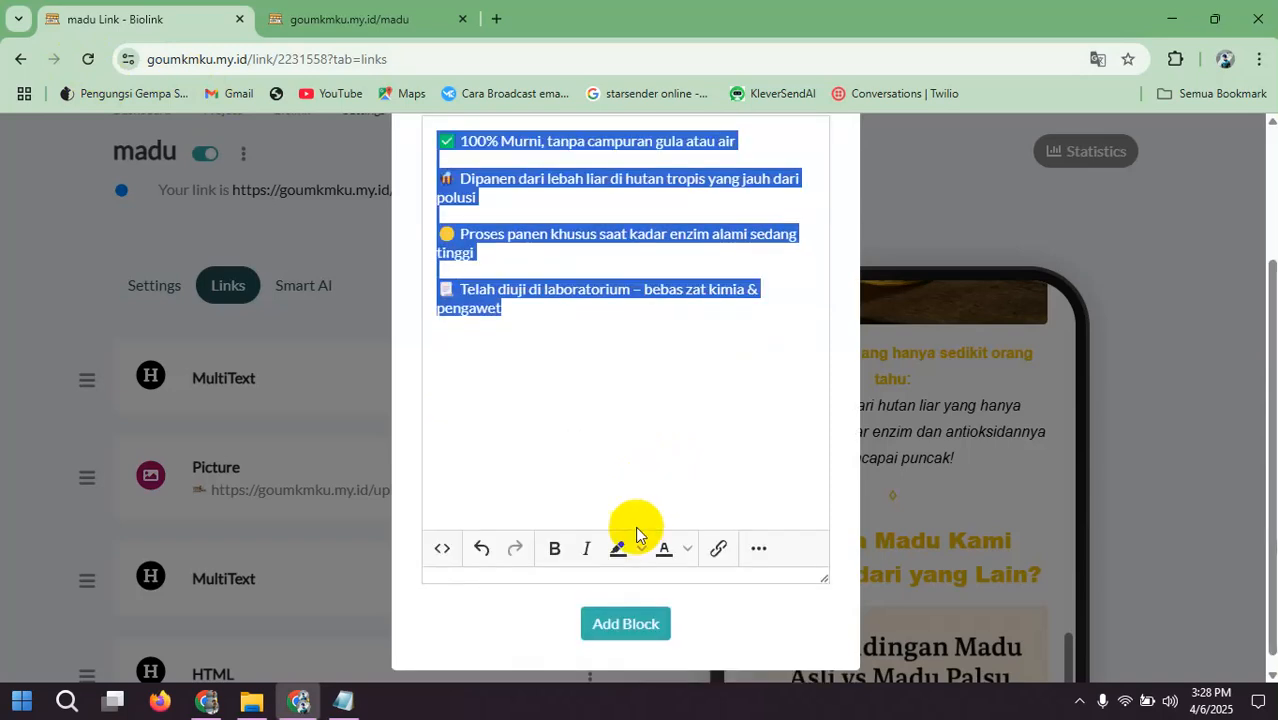
click(688, 549)
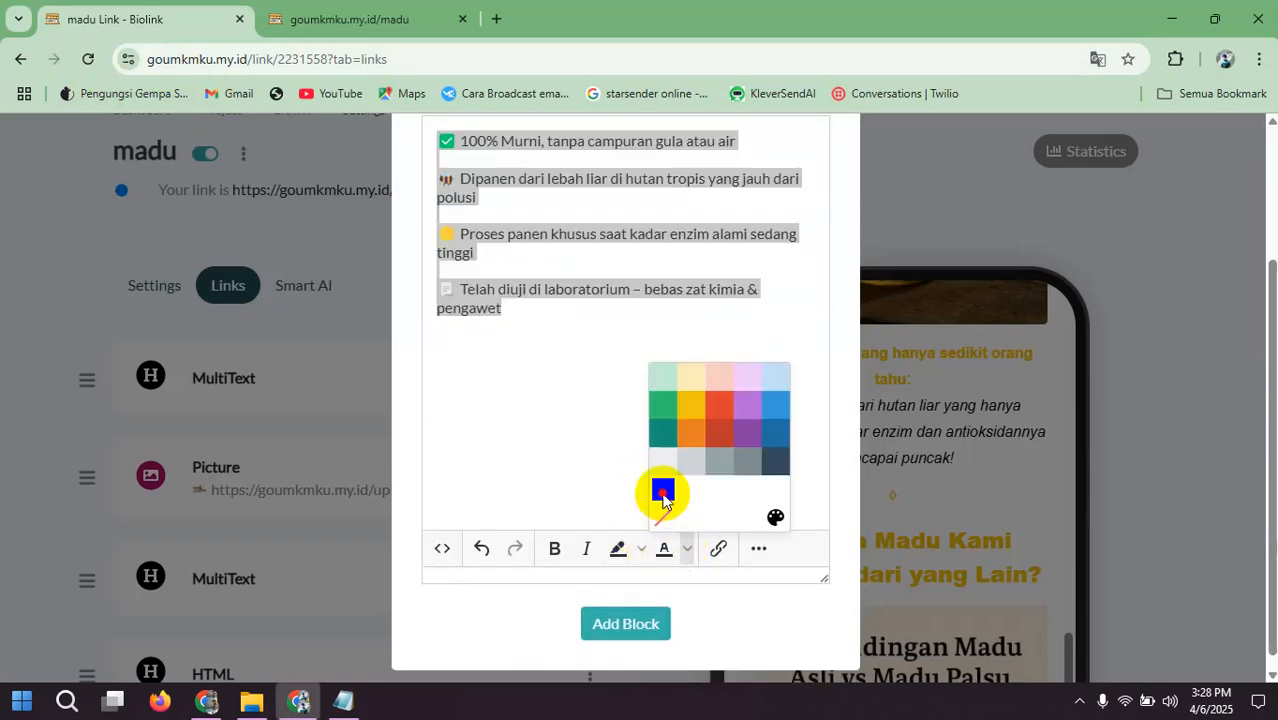
click(662, 489)
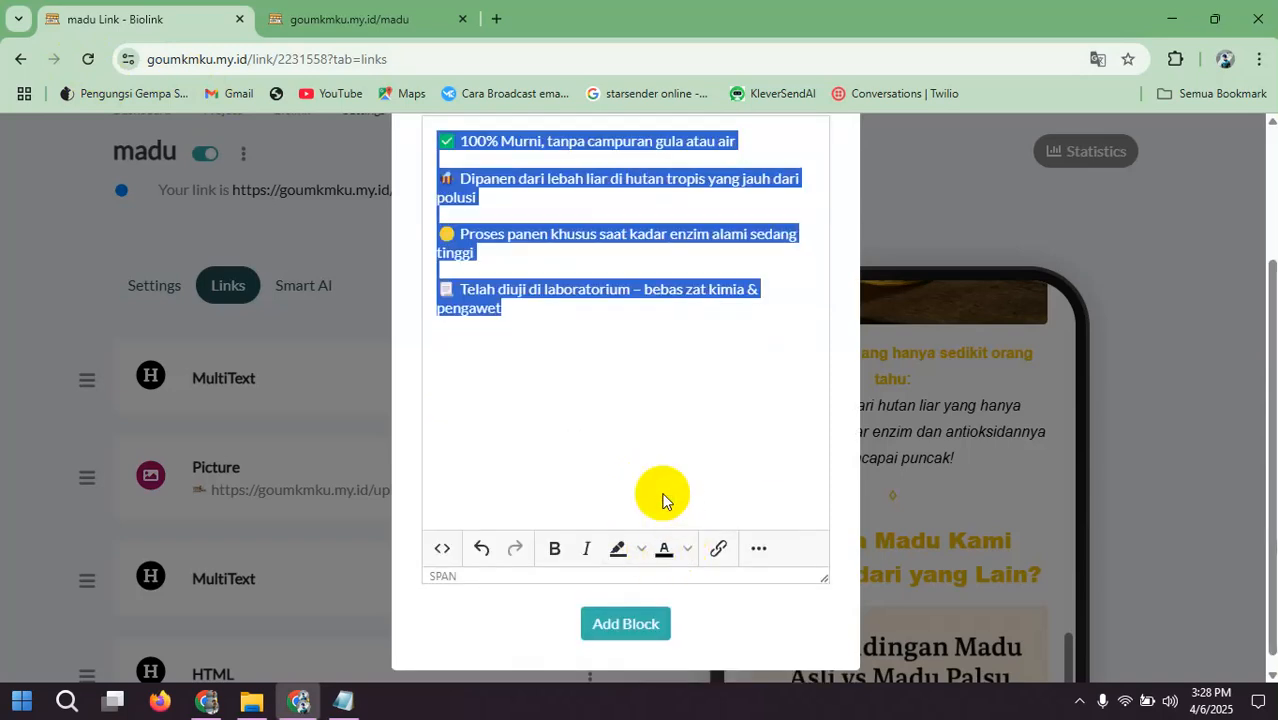
Step: Set the benefit lines to the Lato font in italics and add the MultiText block to the page
click(758, 549)
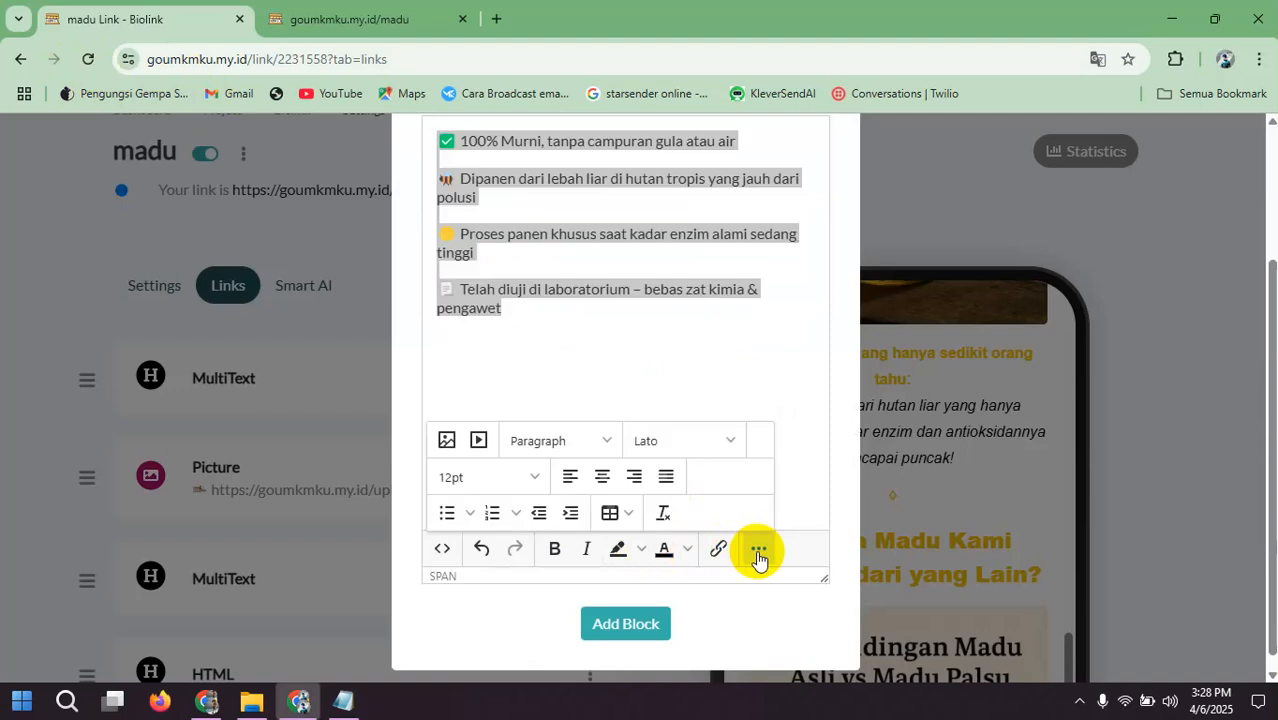
click(660, 446)
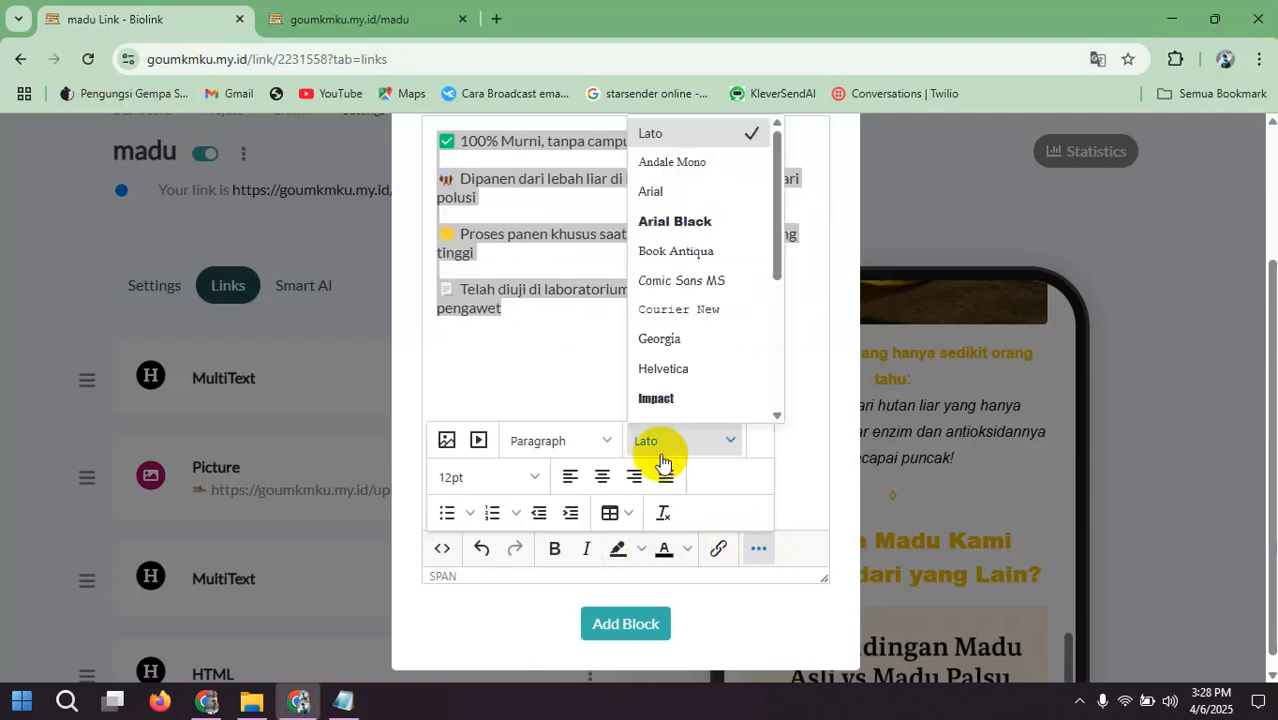
click(648, 126)
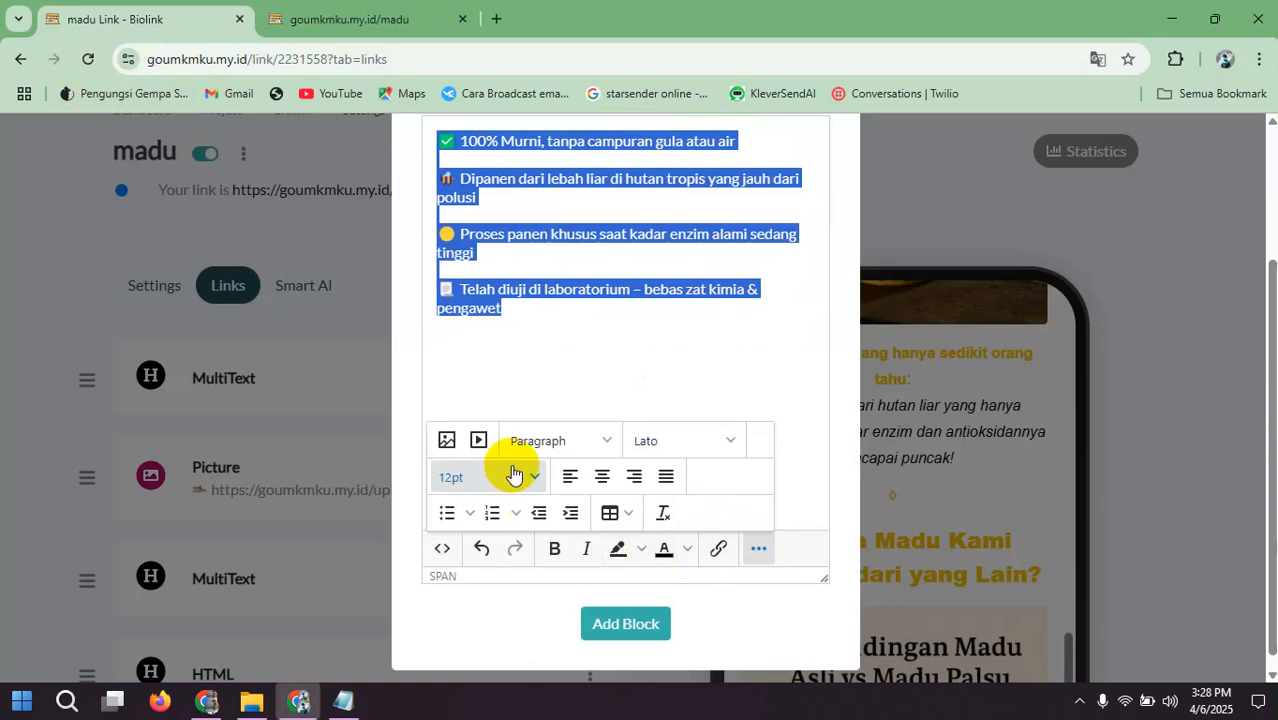
click(581, 559)
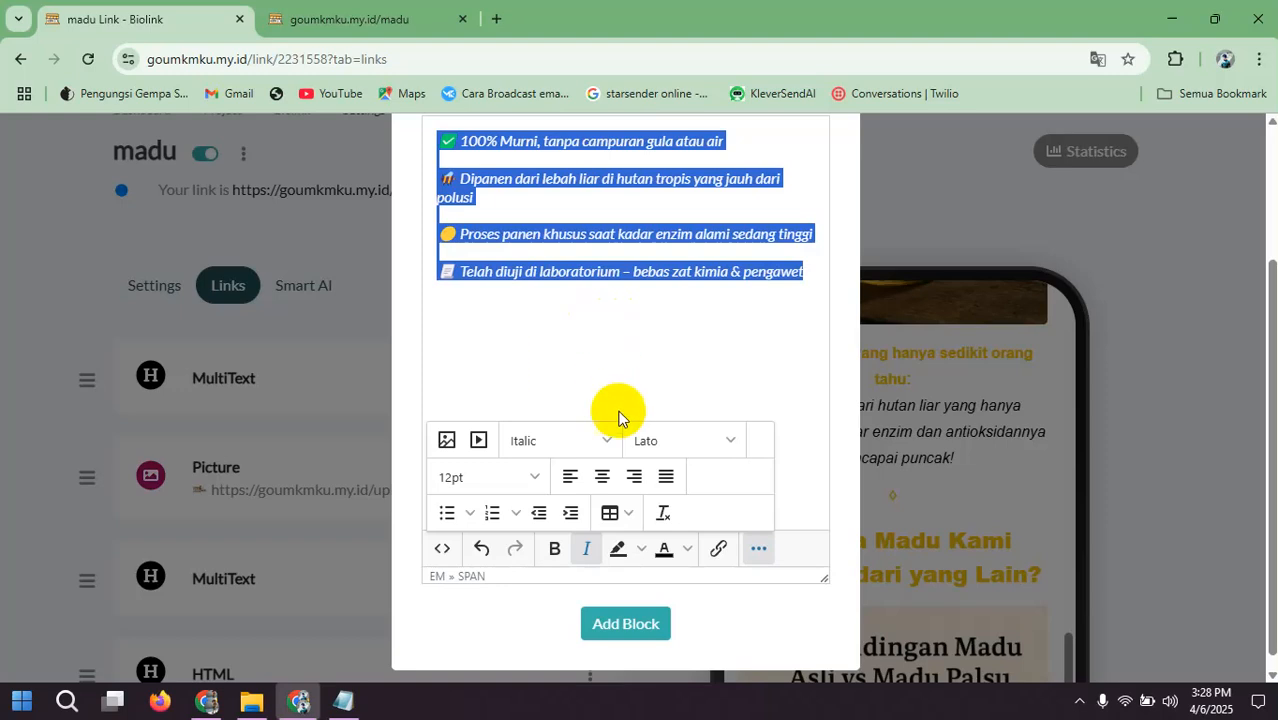
scroll(570, 307, up, 1)
scroll(570, 307, down, 1)
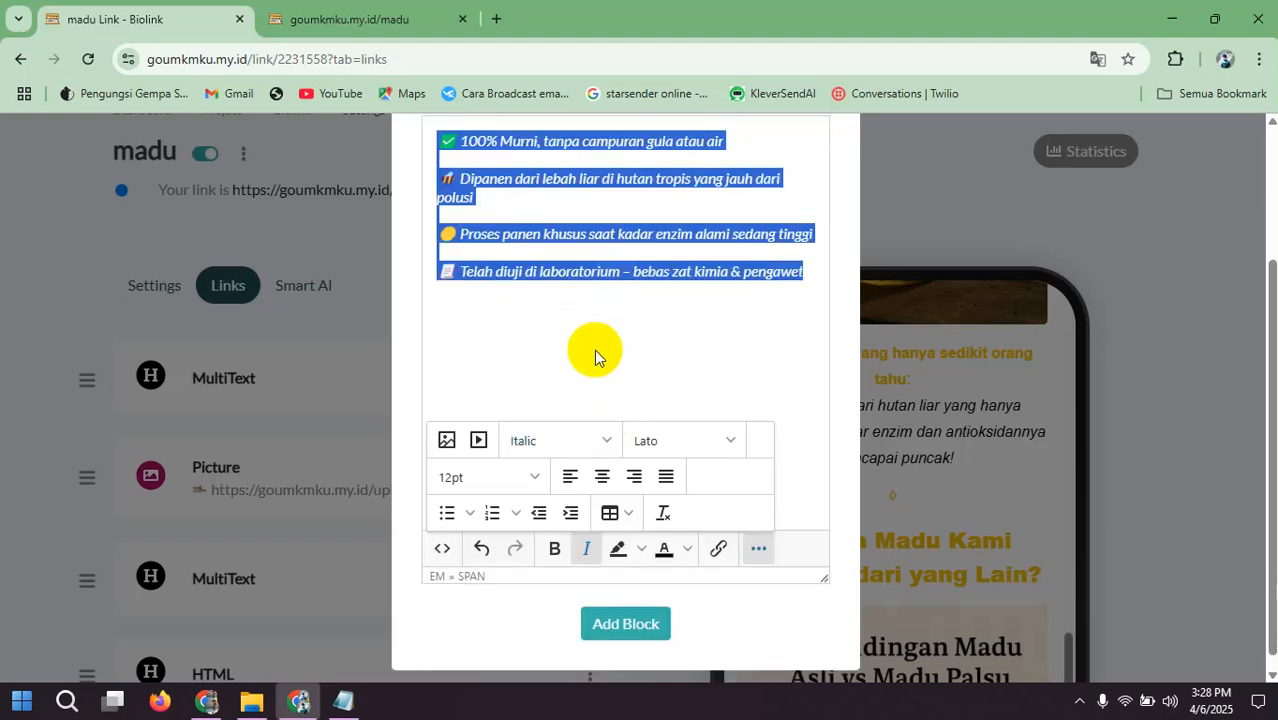
click(624, 609)
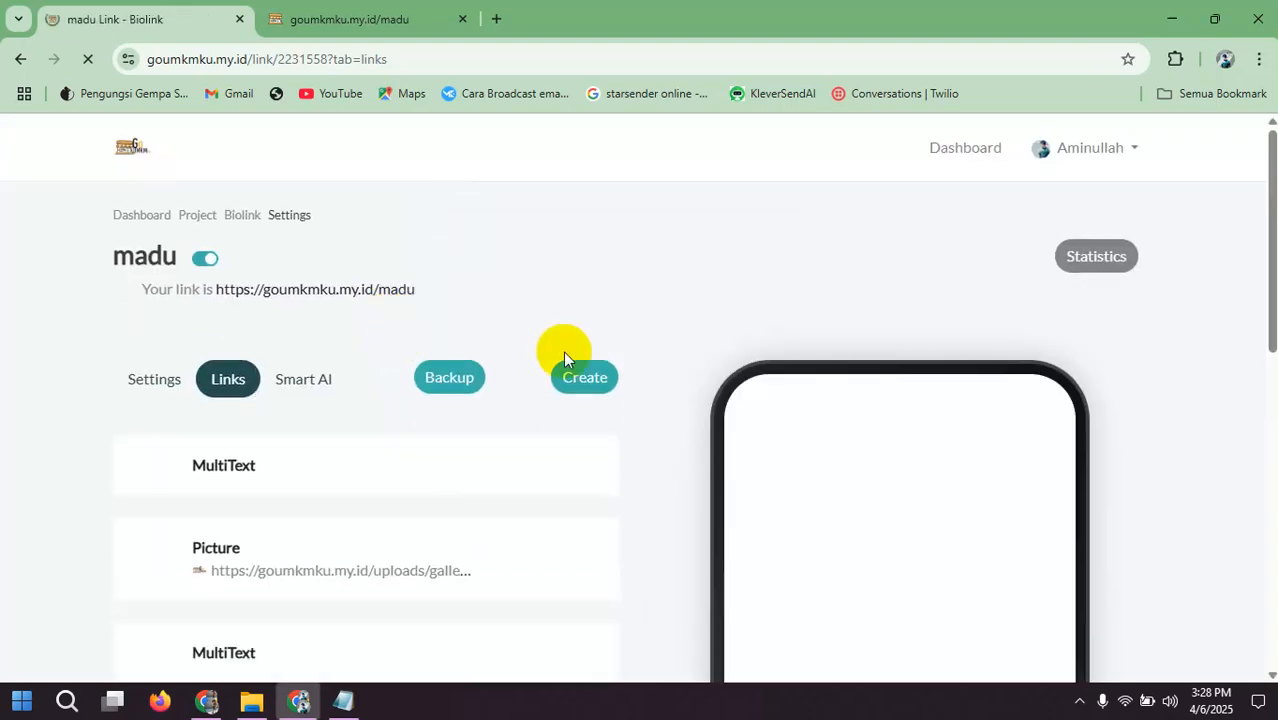
Step: Move the benefit list's MultiText block below the honey comparison Picture block and check the order in the phone preview
scroll(570, 385, down, 5)
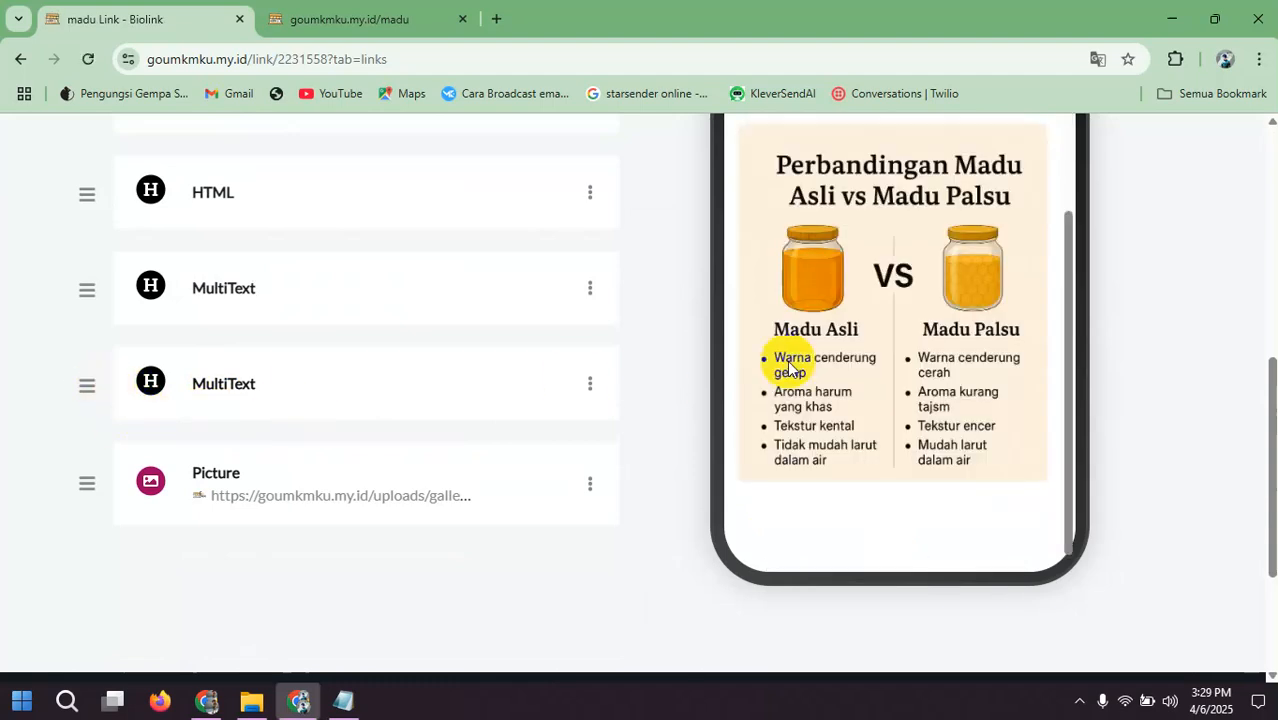
scroll(790, 370, up, 2)
scroll(812, 343, up, 3)
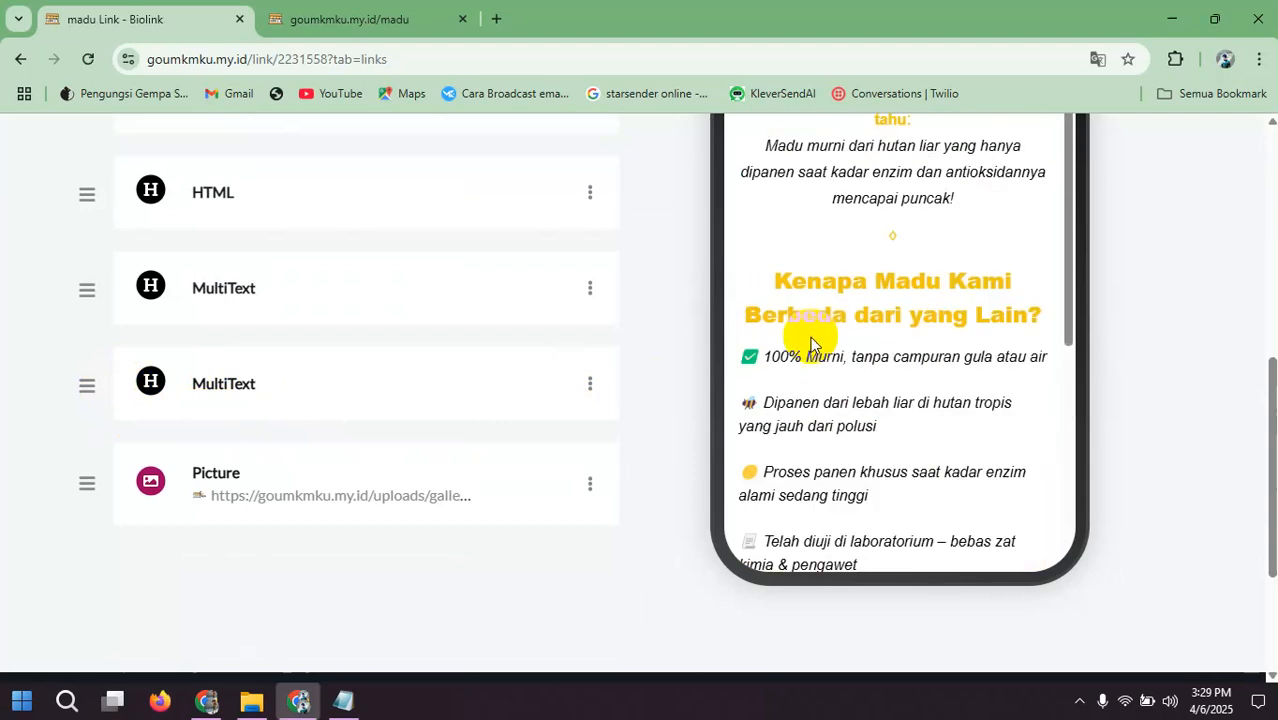
scroll(812, 343, down, 4)
drag(94, 388, 100, 491)
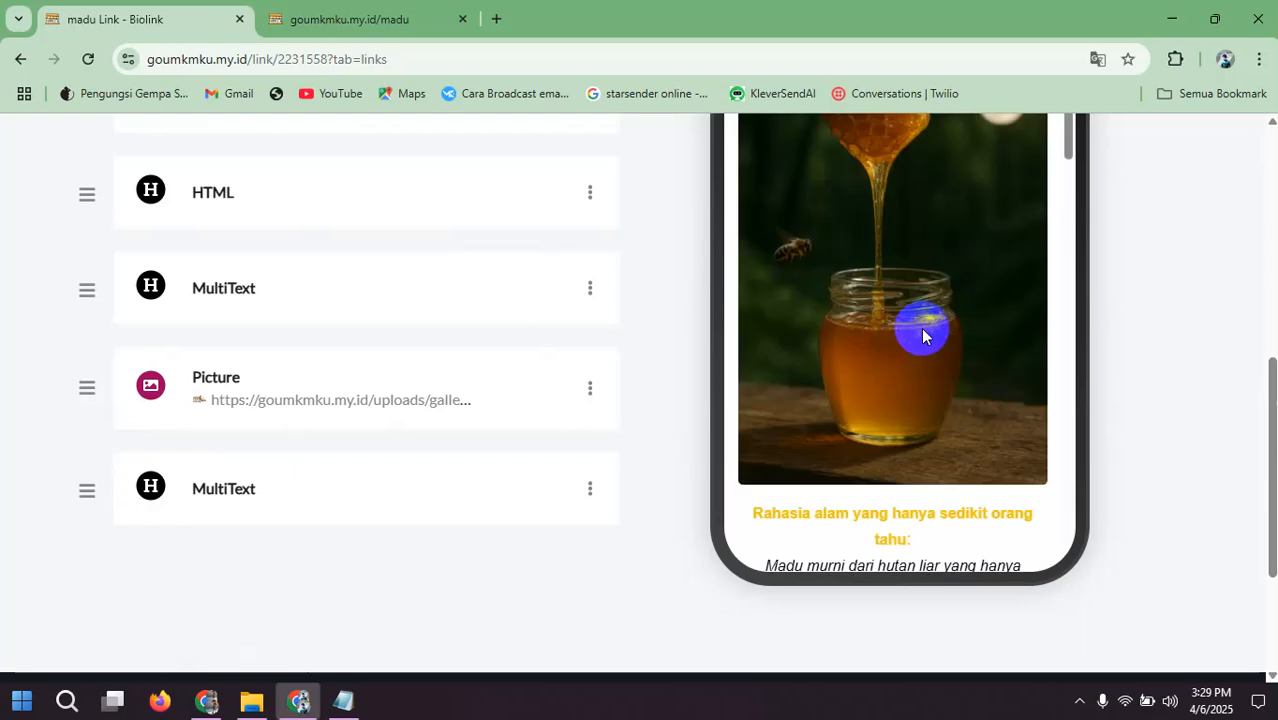
scroll(922, 335, down, 6)
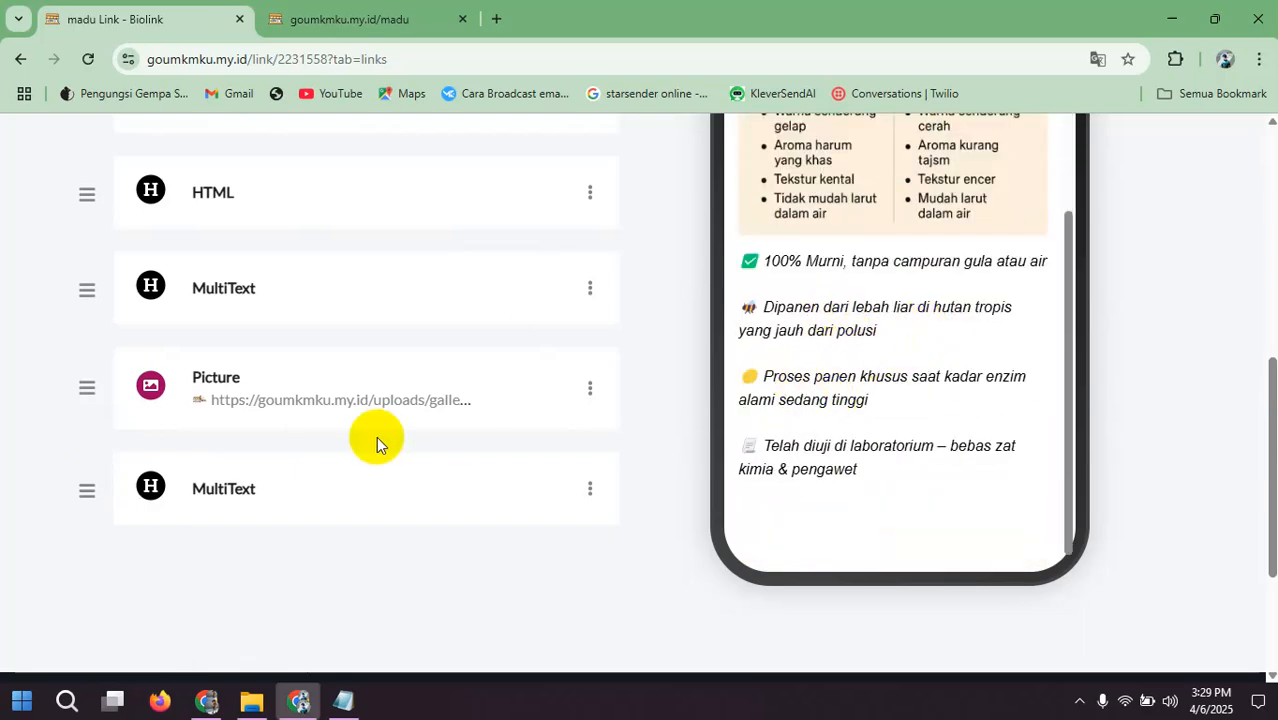
scroll(340, 445, down, 2)
scroll(528, 420, up, 3)
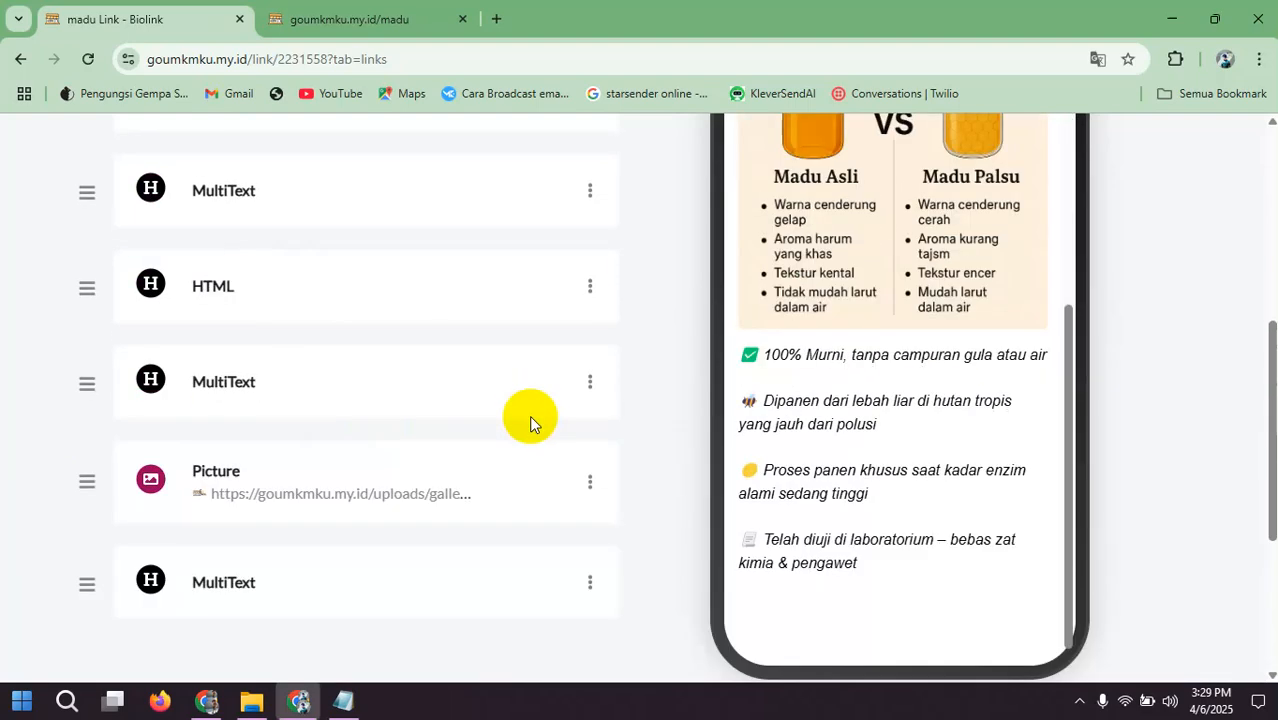
scroll(529, 415, down, 2)
Step: Review the framework text file for the section that follows the benefit list, including its title and testimonials
click(350, 690)
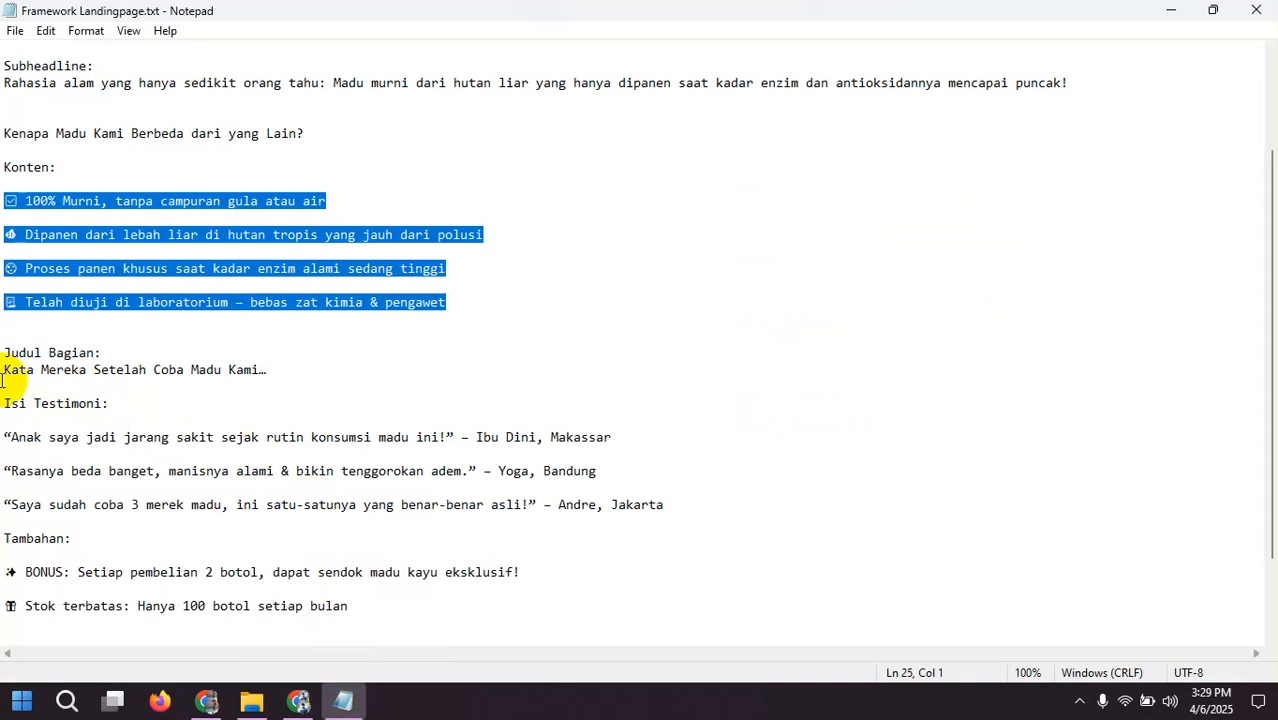
scroll(110, 190, up, 2)
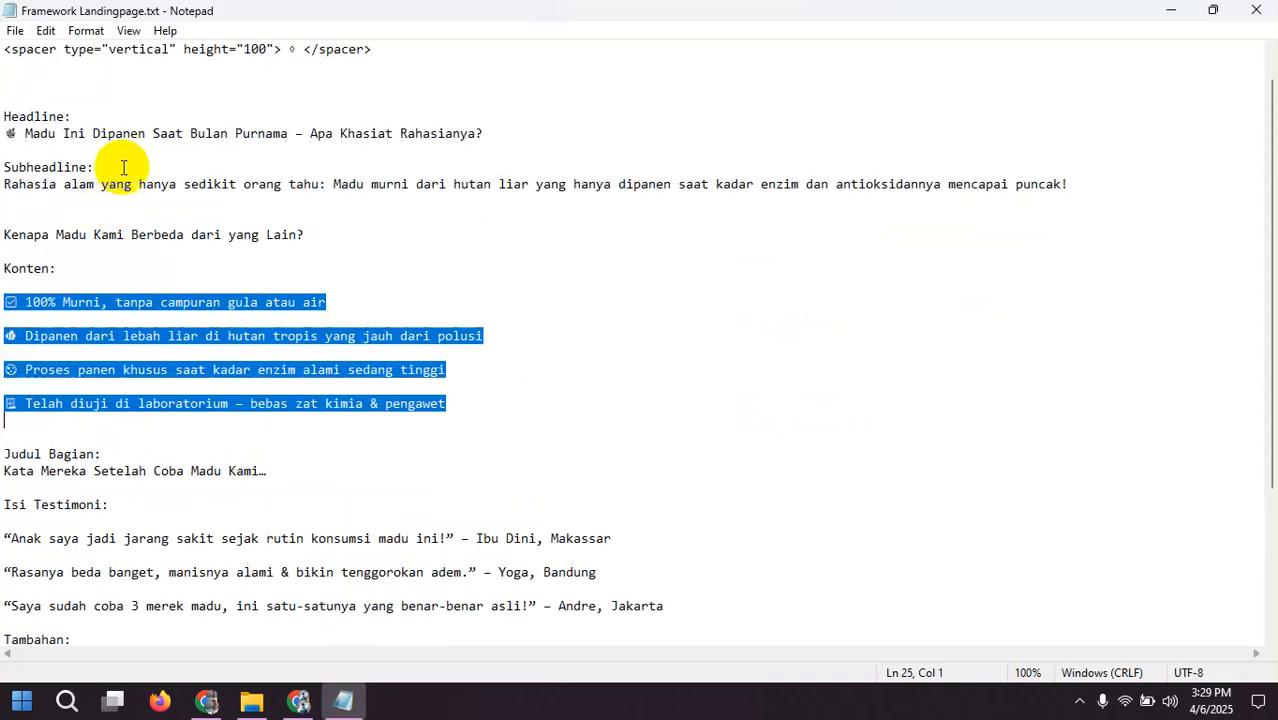
scroll(60, 150, up, 1)
scroll(32, 187, down, 2)
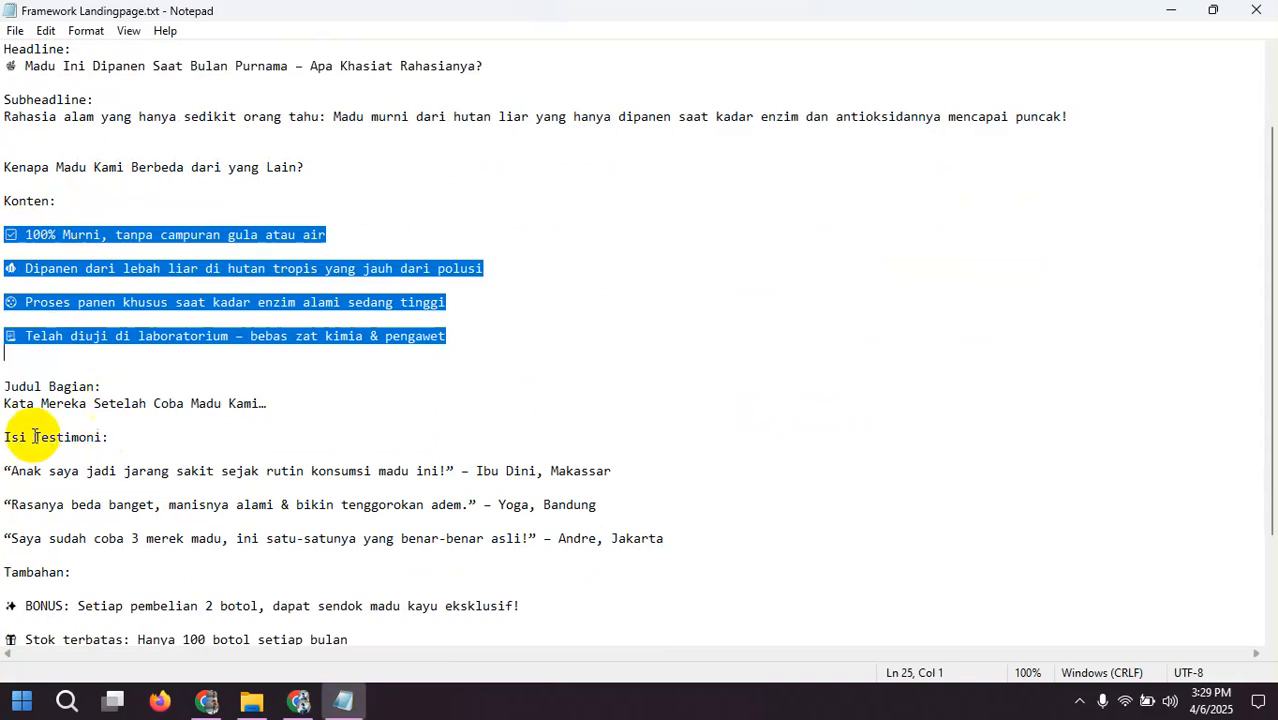
scroll(6, 428, down, 2)
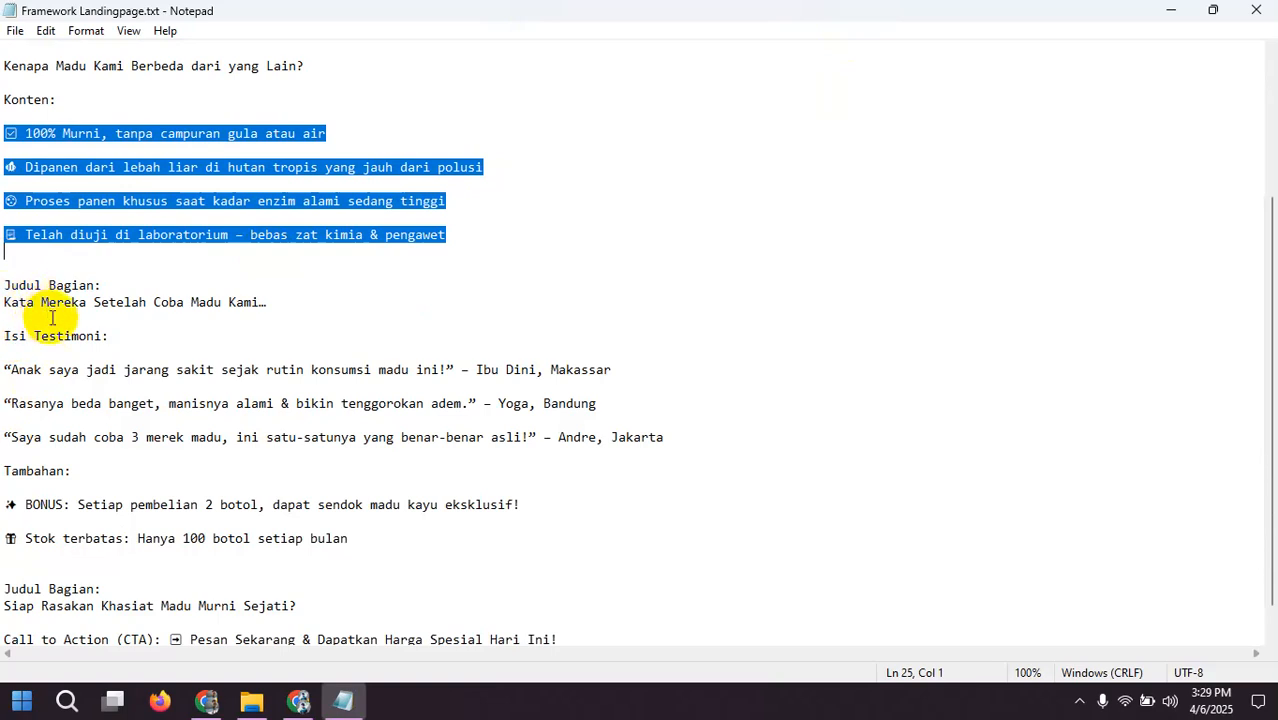
Step: Return to the madu Biolink page and duplicate its HTML spacer block
click(300, 702)
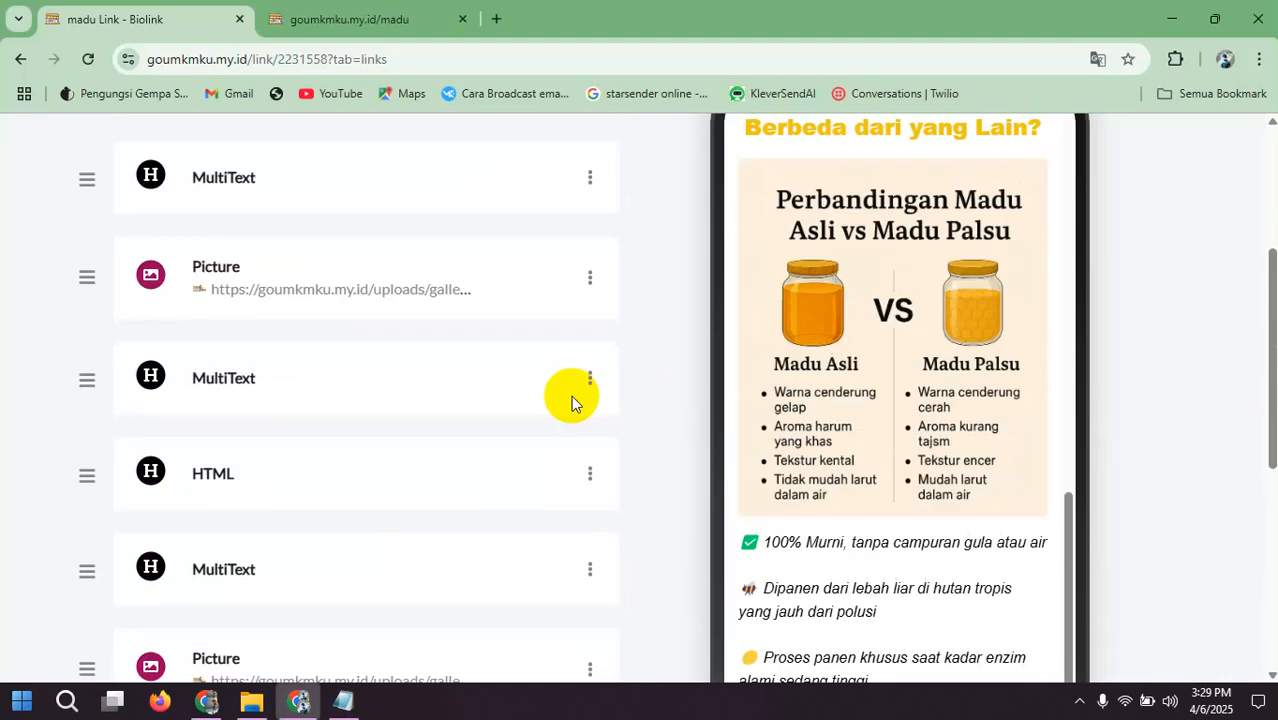
scroll(572, 397, up, 3)
scroll(527, 399, down, 4)
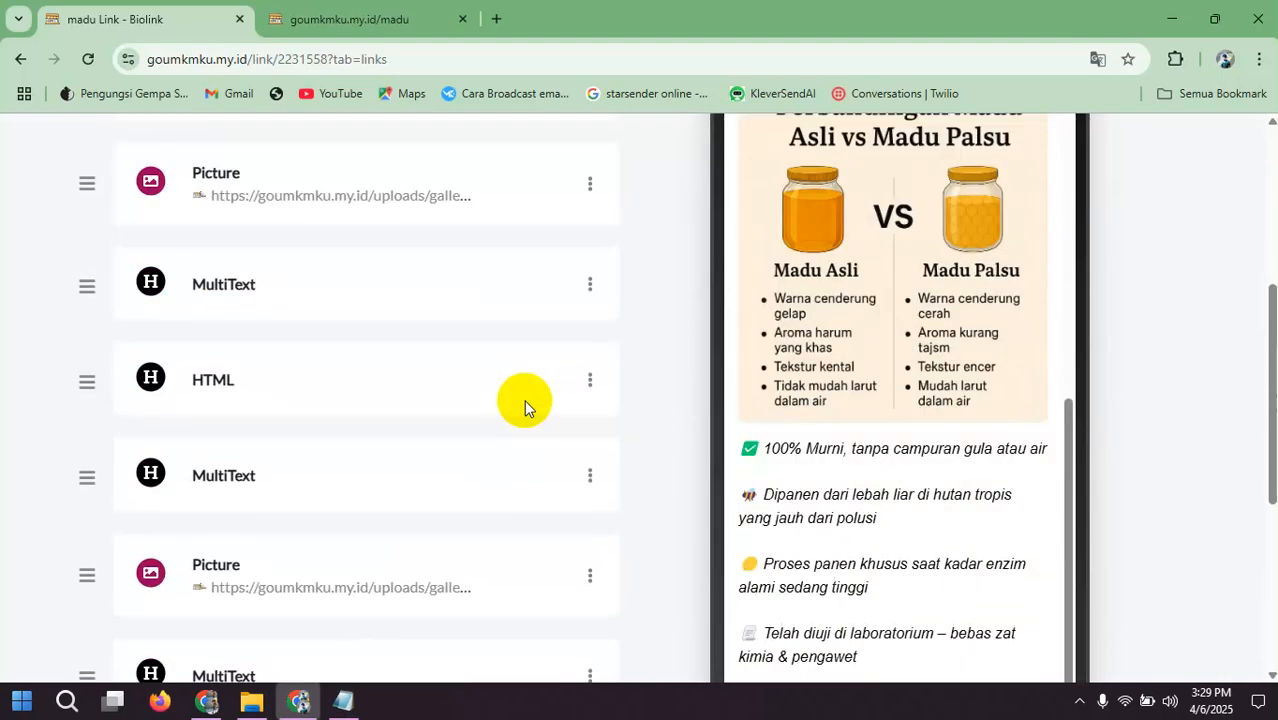
scroll(520, 401, down, 2)
scroll(400, 410, up, 1)
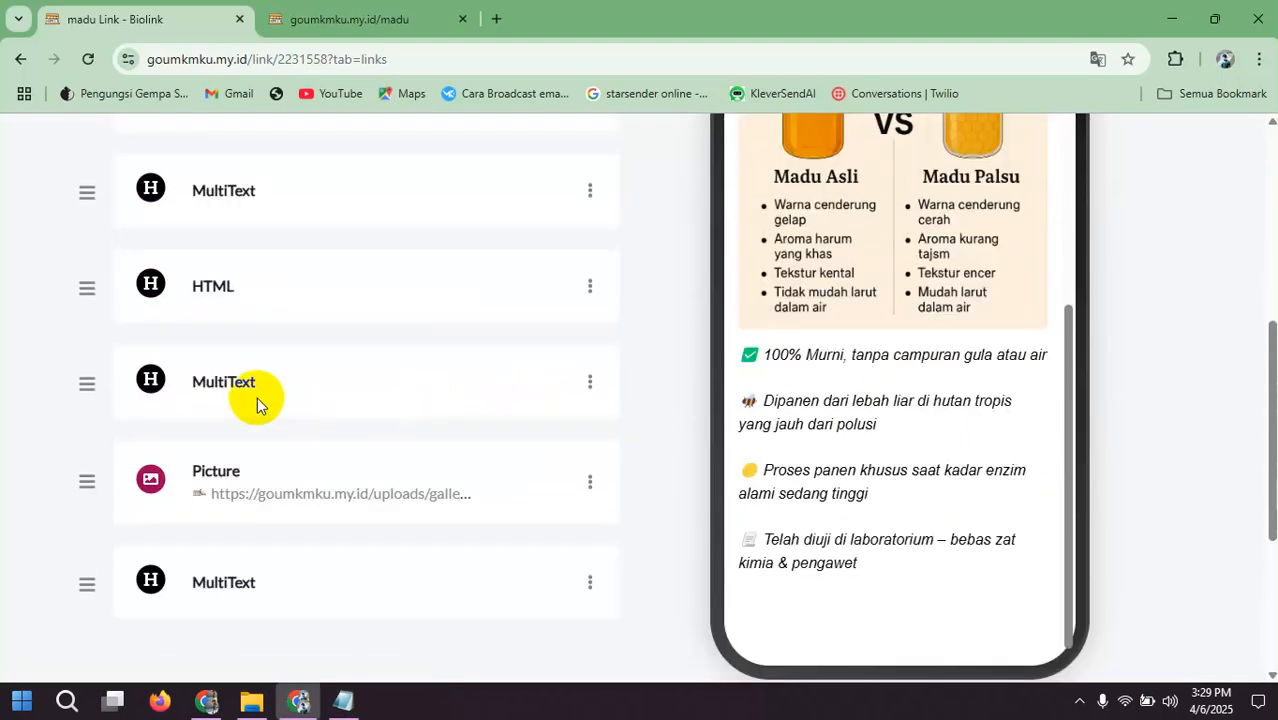
click(591, 292)
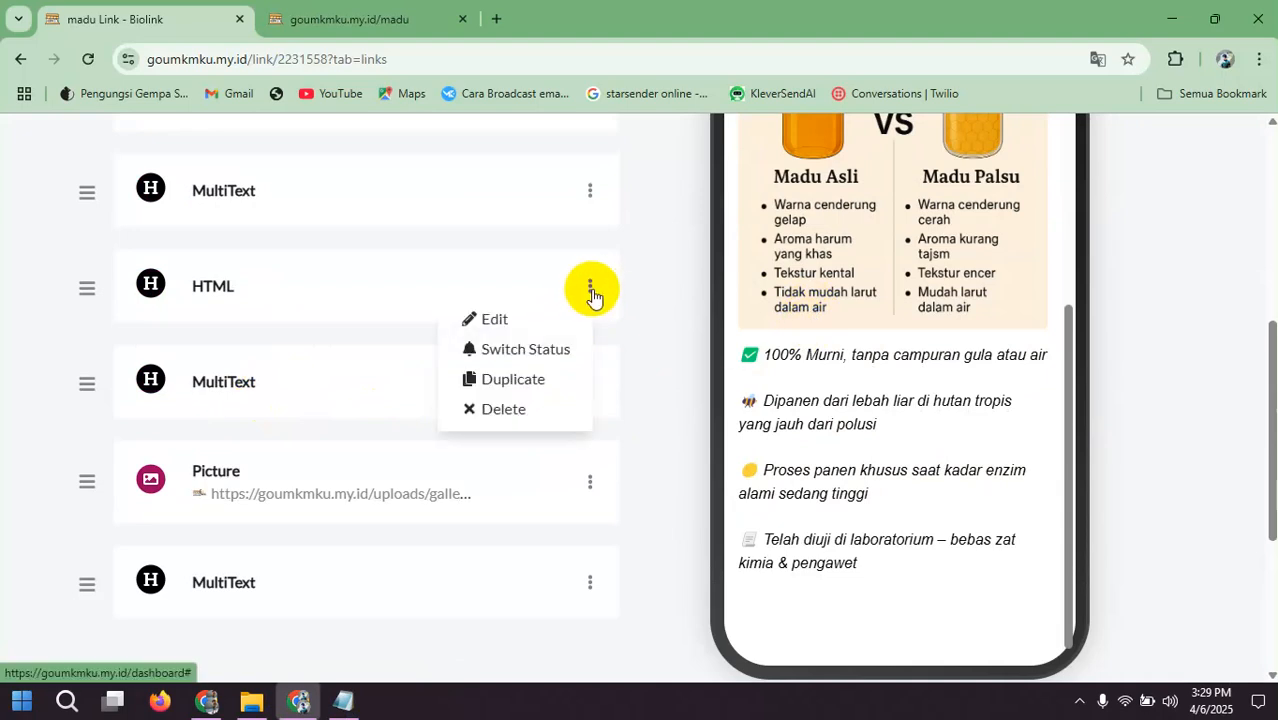
click(540, 380)
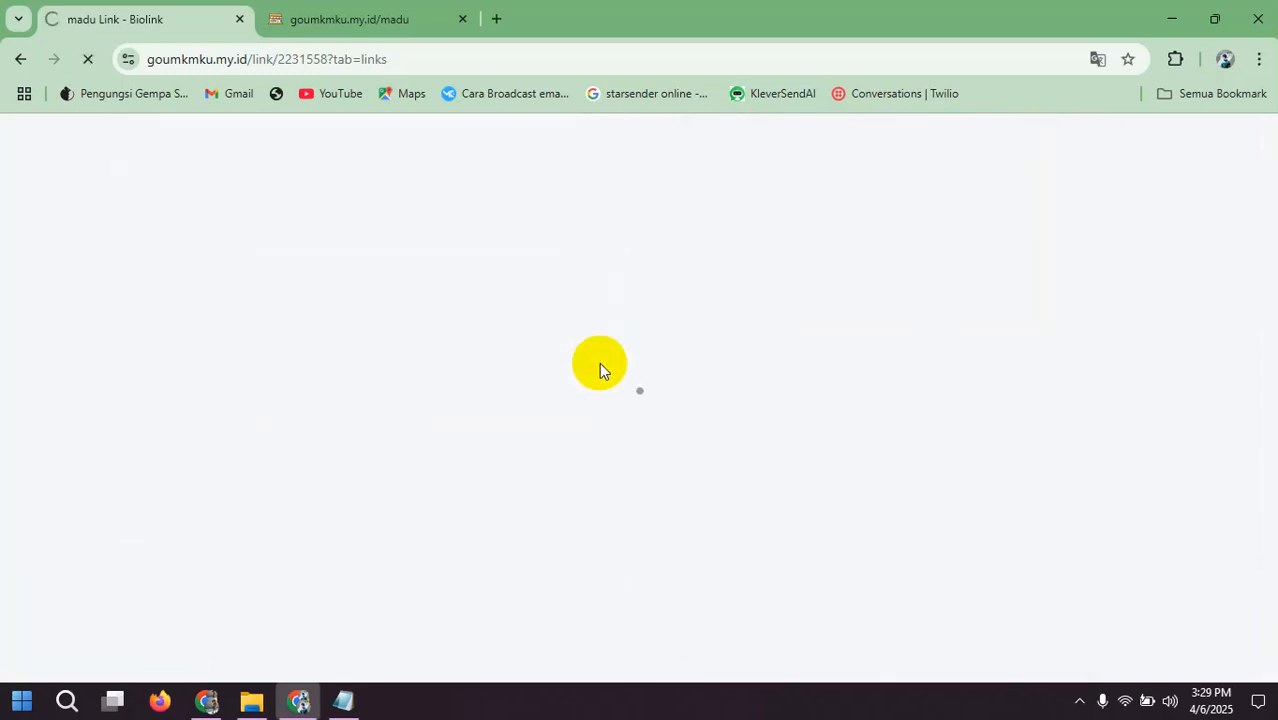
scroll(600, 370, down, 6)
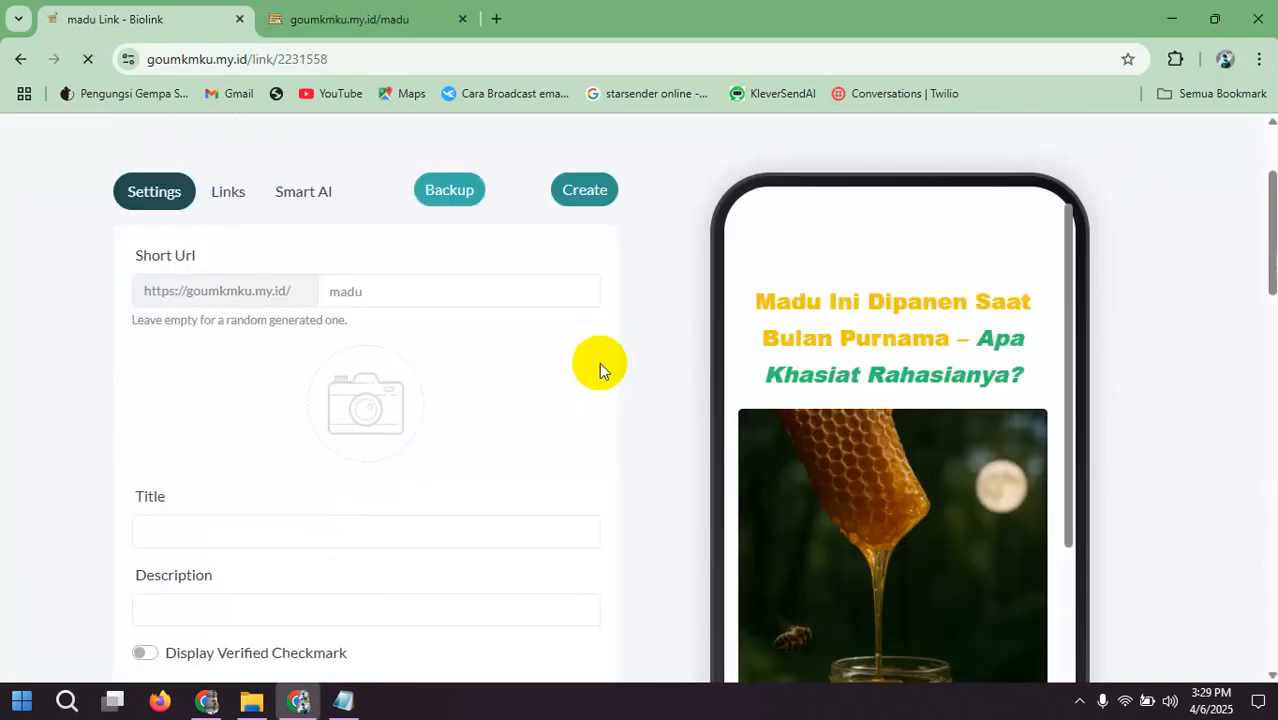
Step: Review the page's block list and the phone preview to locate the duplicated HTML spacer block
scroll(599, 362, up, 6)
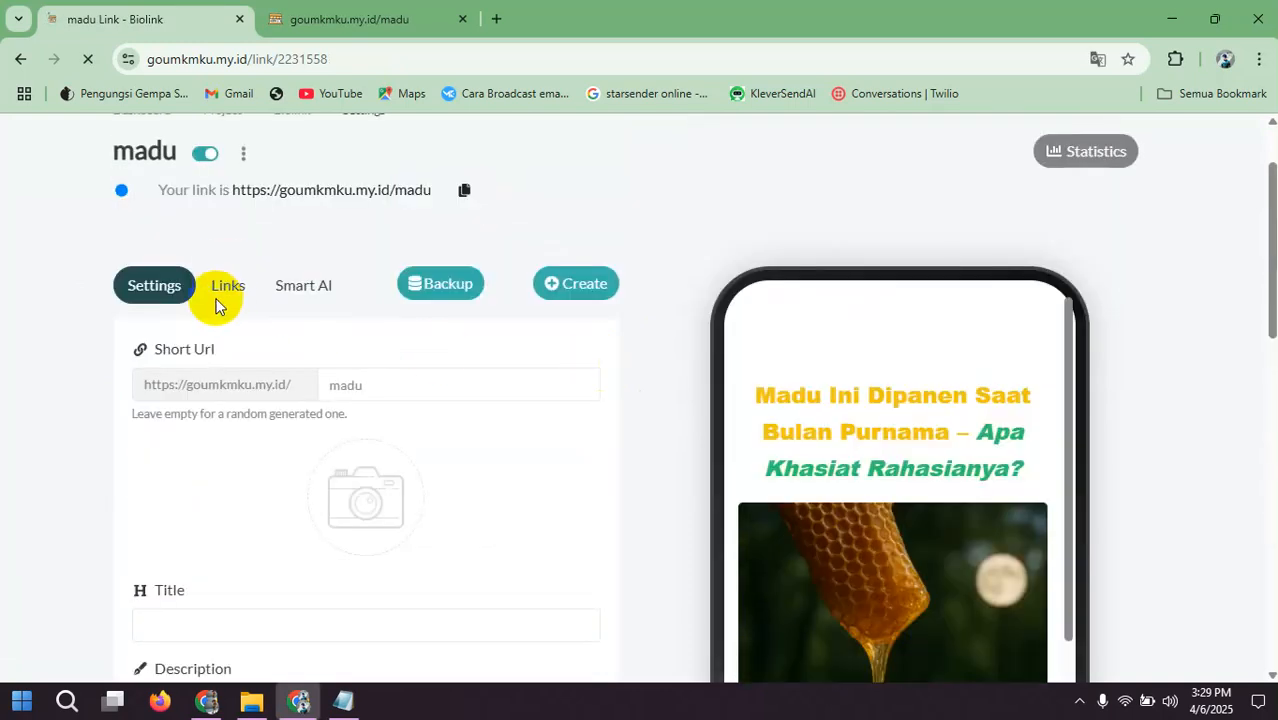
click(228, 290)
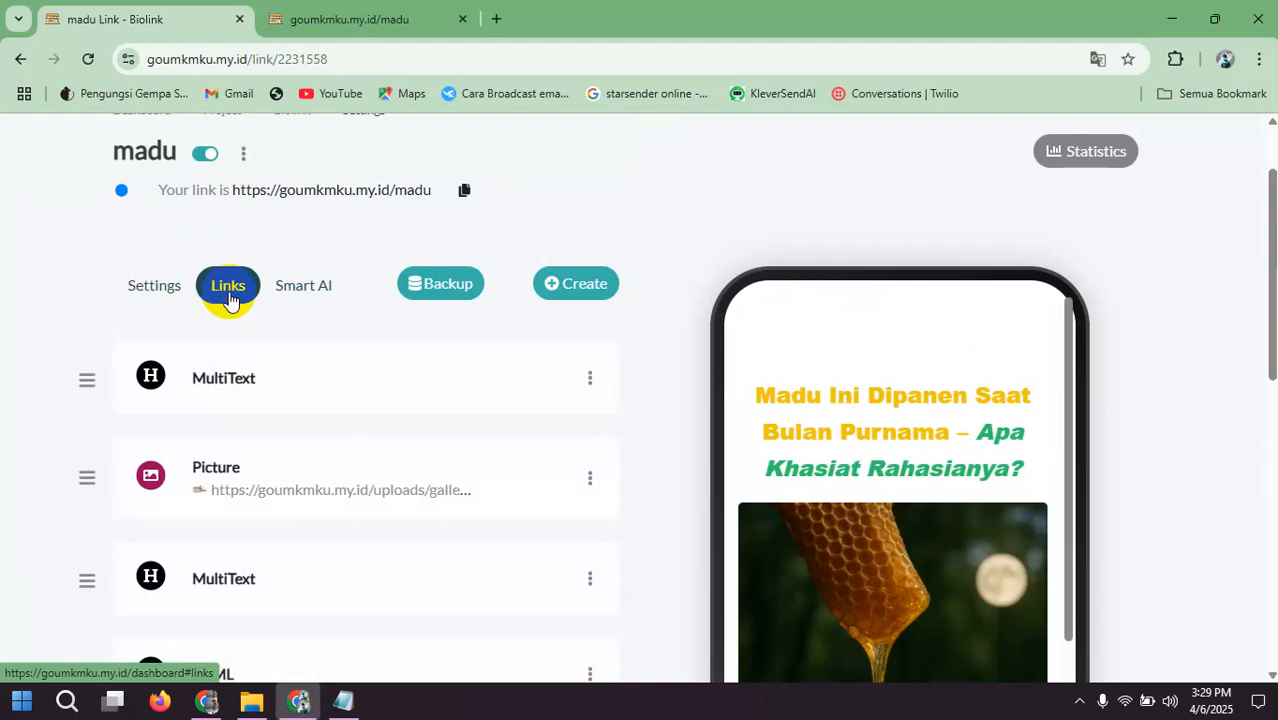
scroll(365, 359, down, 5)
scroll(365, 359, down, 2)
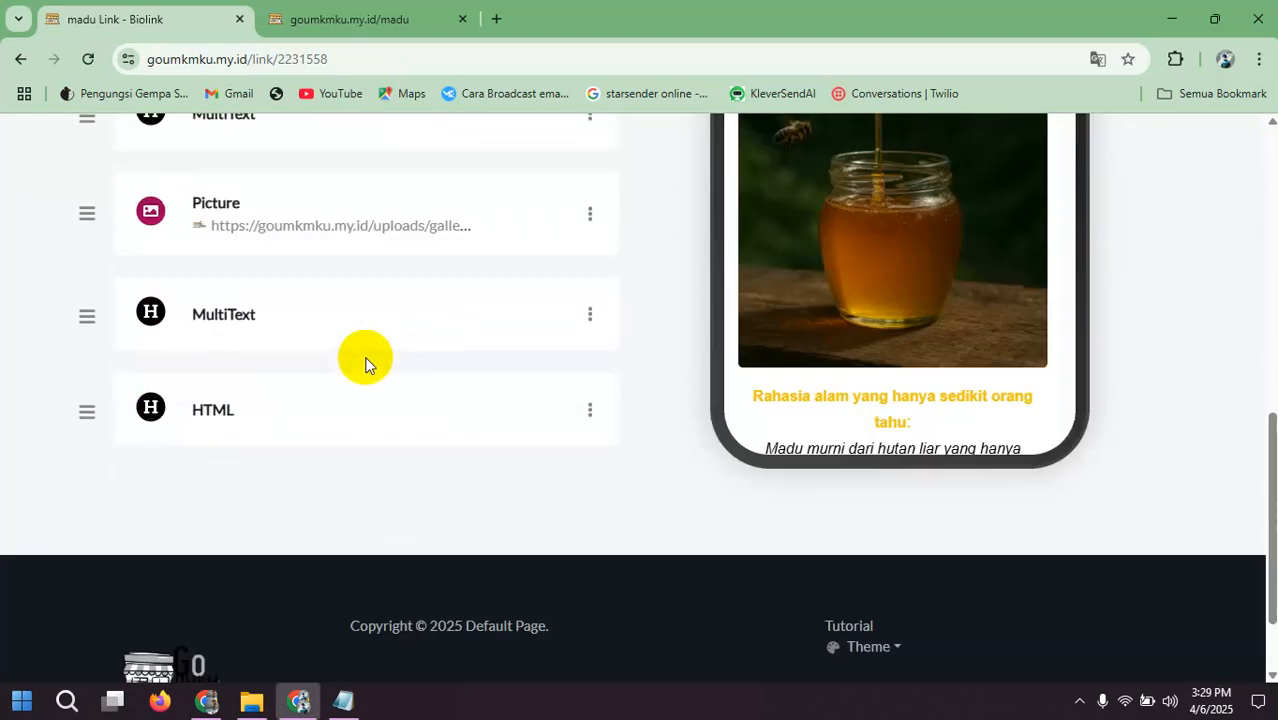
click(763, 335)
scroll(916, 298, down, 10)
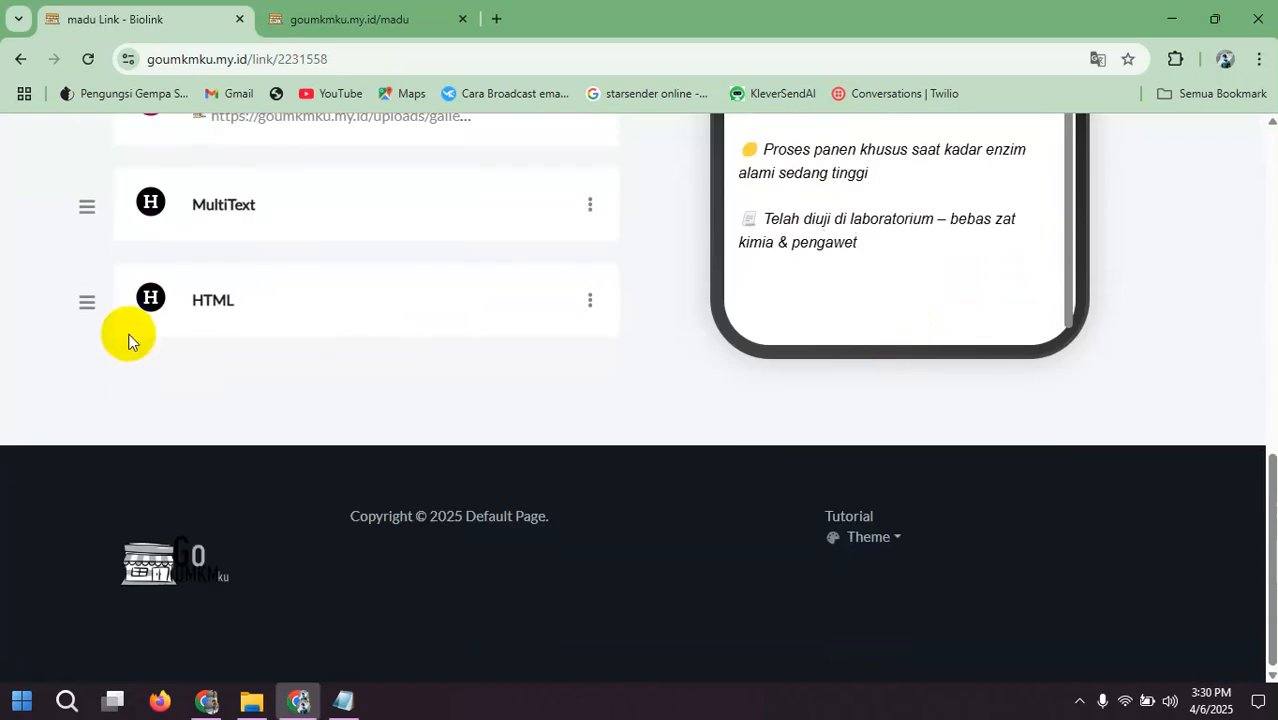
scroll(200, 340, up, 4)
scroll(243, 347, up, 3)
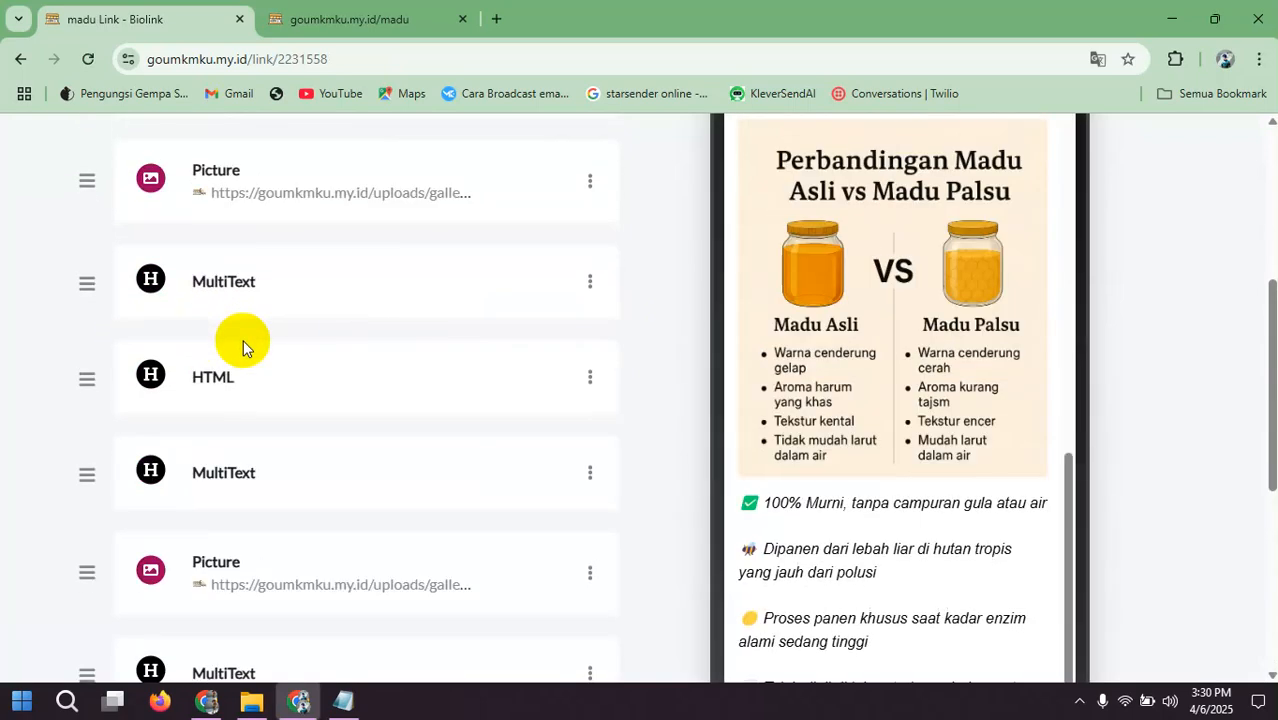
scroll(243, 347, down, 6)
scroll(243, 347, up, 2)
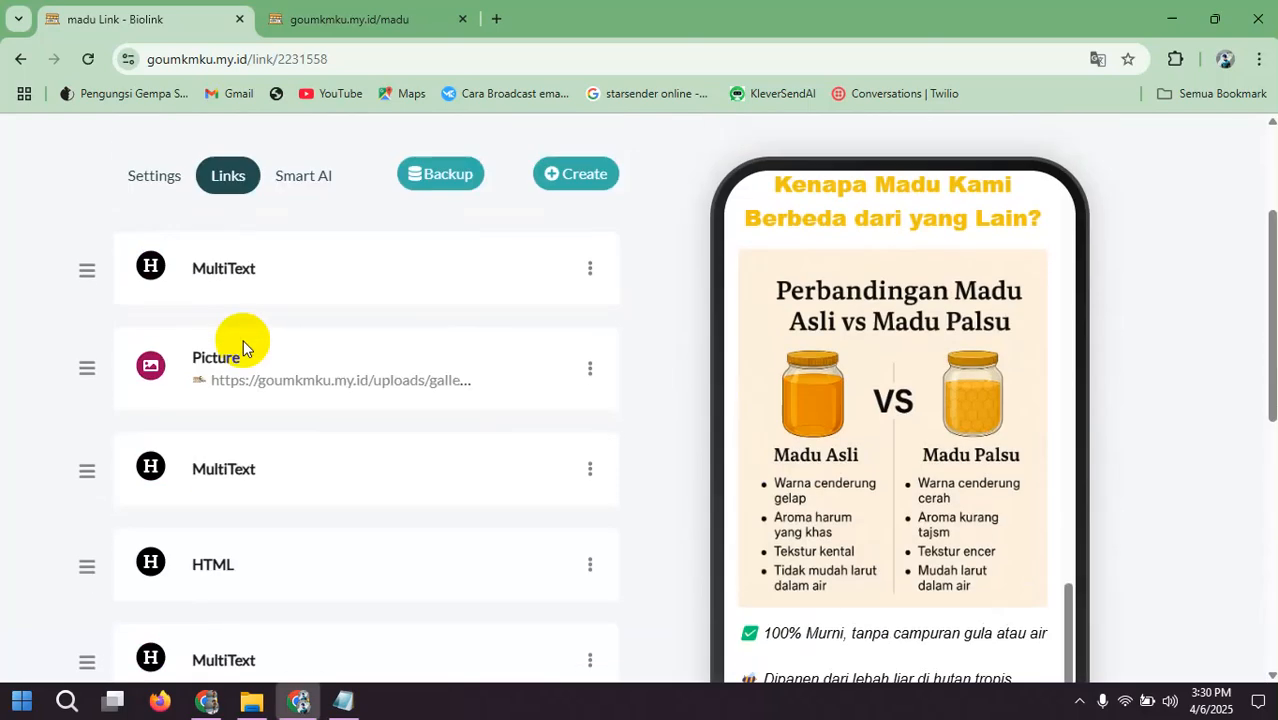
scroll(243, 347, down, 3)
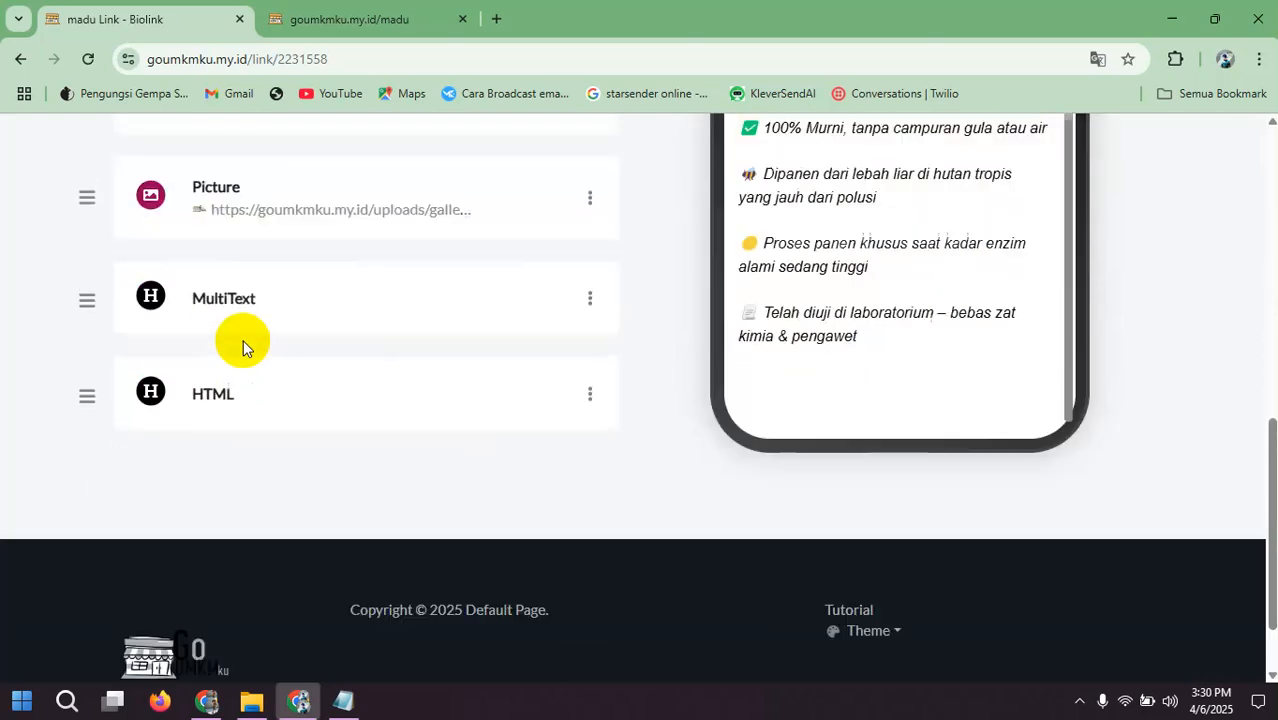
Step: Open the last HTML block in the list for editing and set its title color to white, #FFFFFF
click(590, 396)
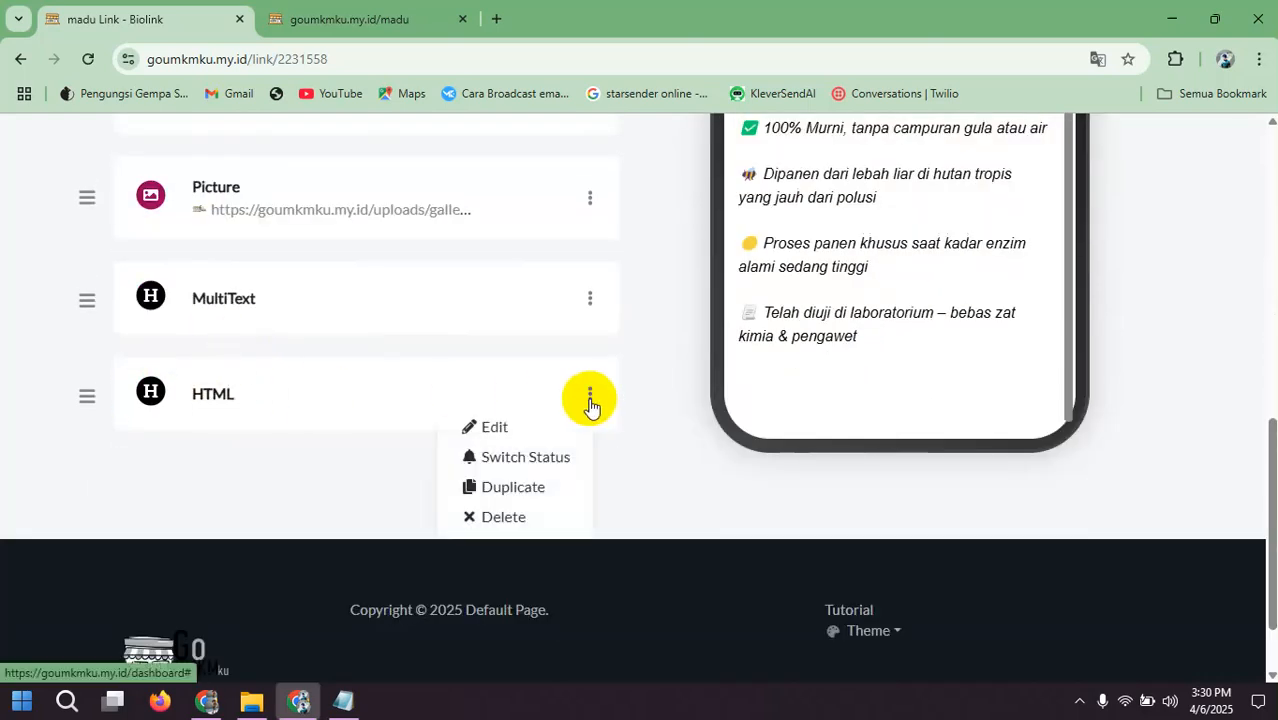
click(525, 427)
scroll(374, 407, down, 3)
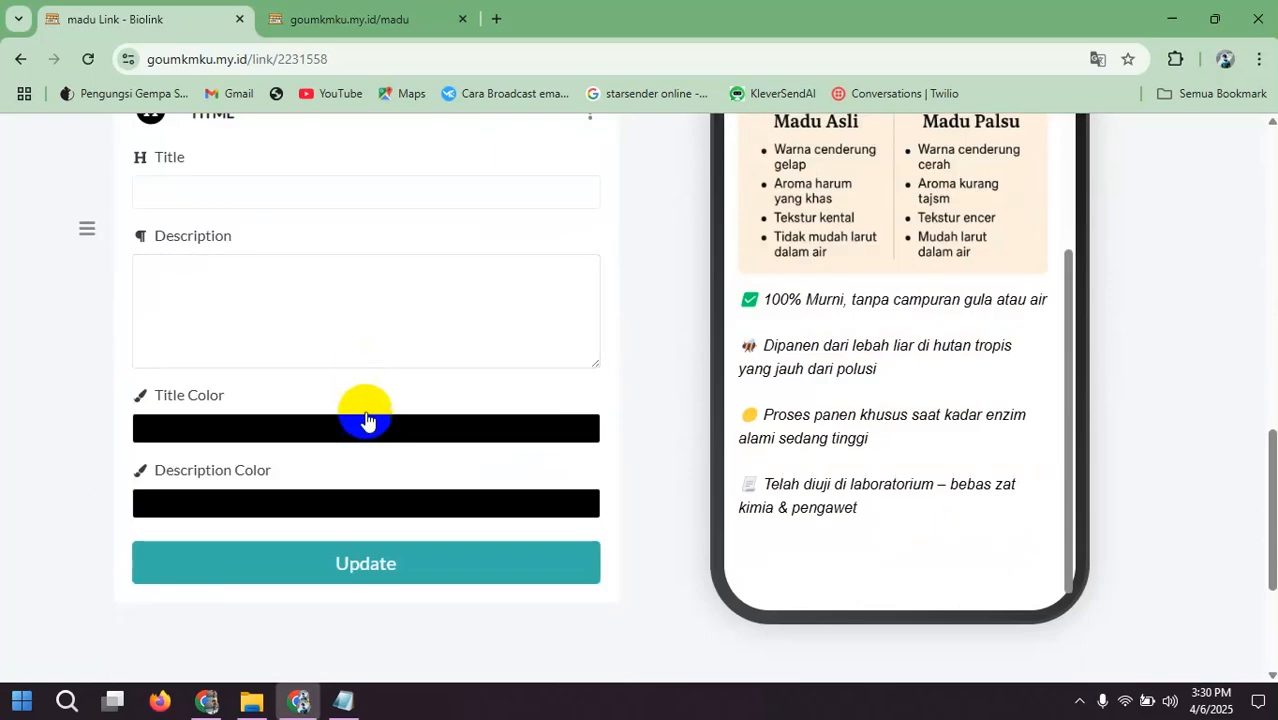
scroll(414, 434, down, 2)
click(383, 410)
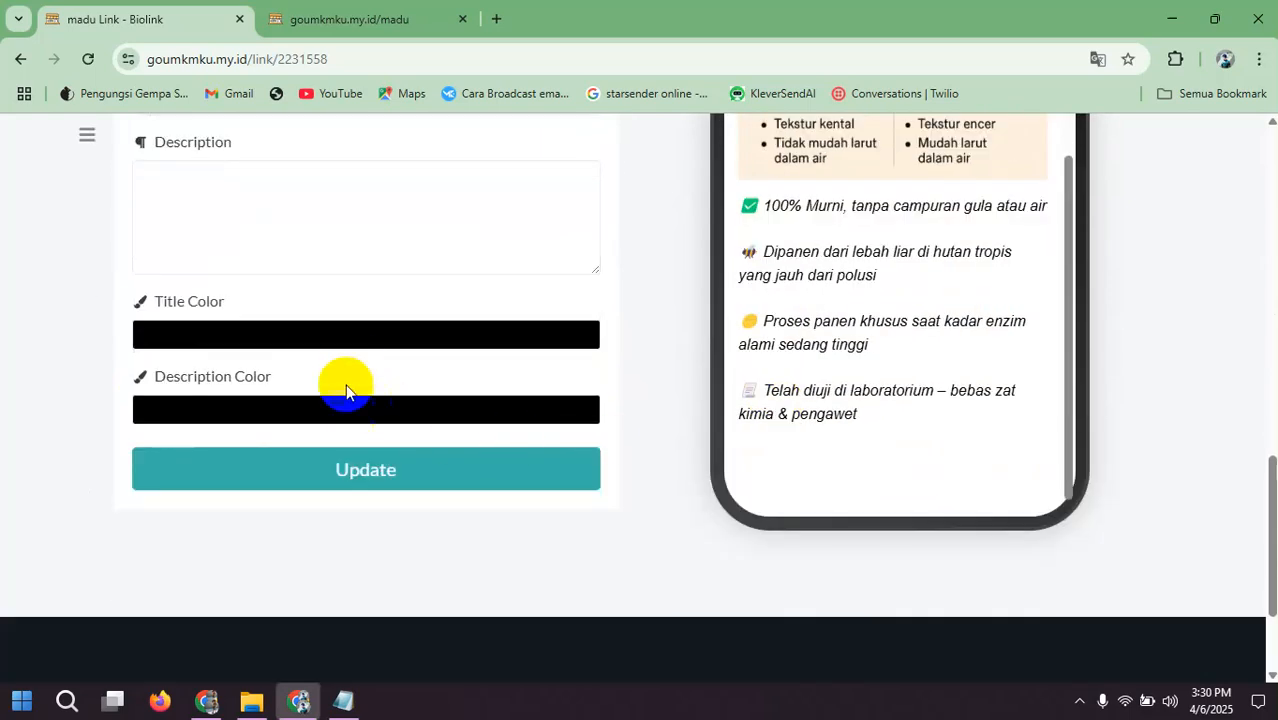
click(348, 340)
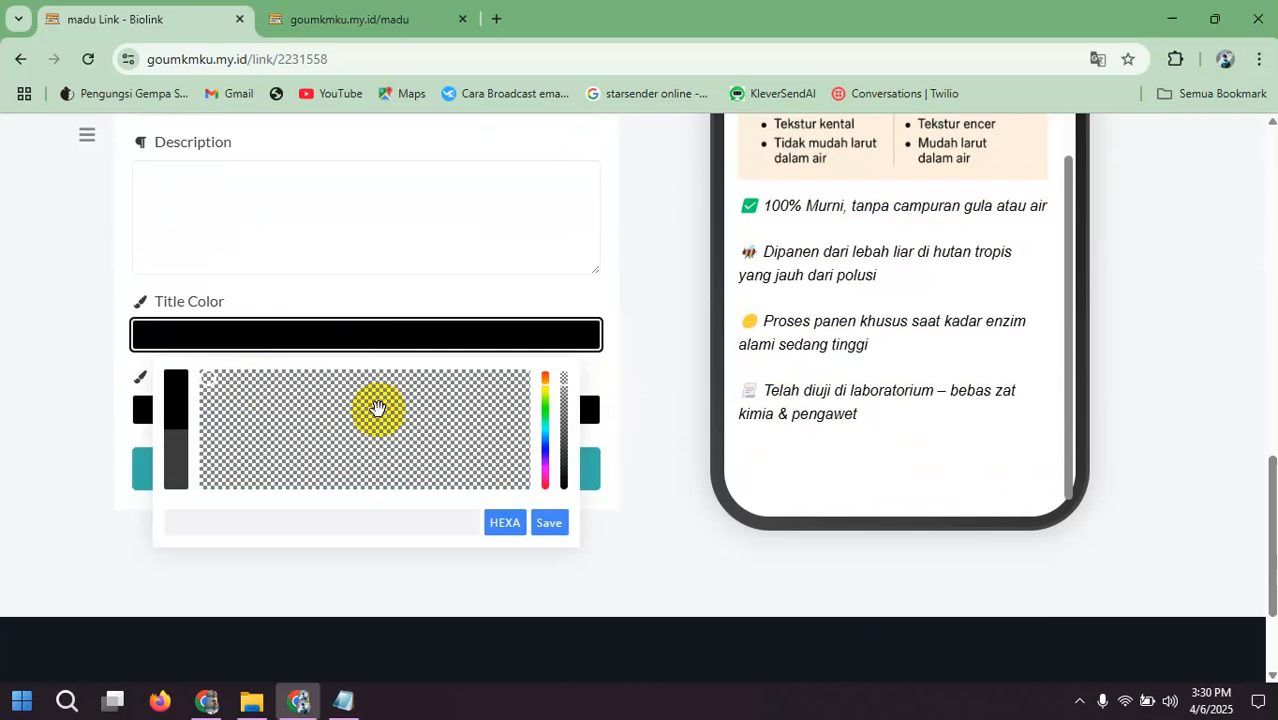
drag(567, 381, 563, 489)
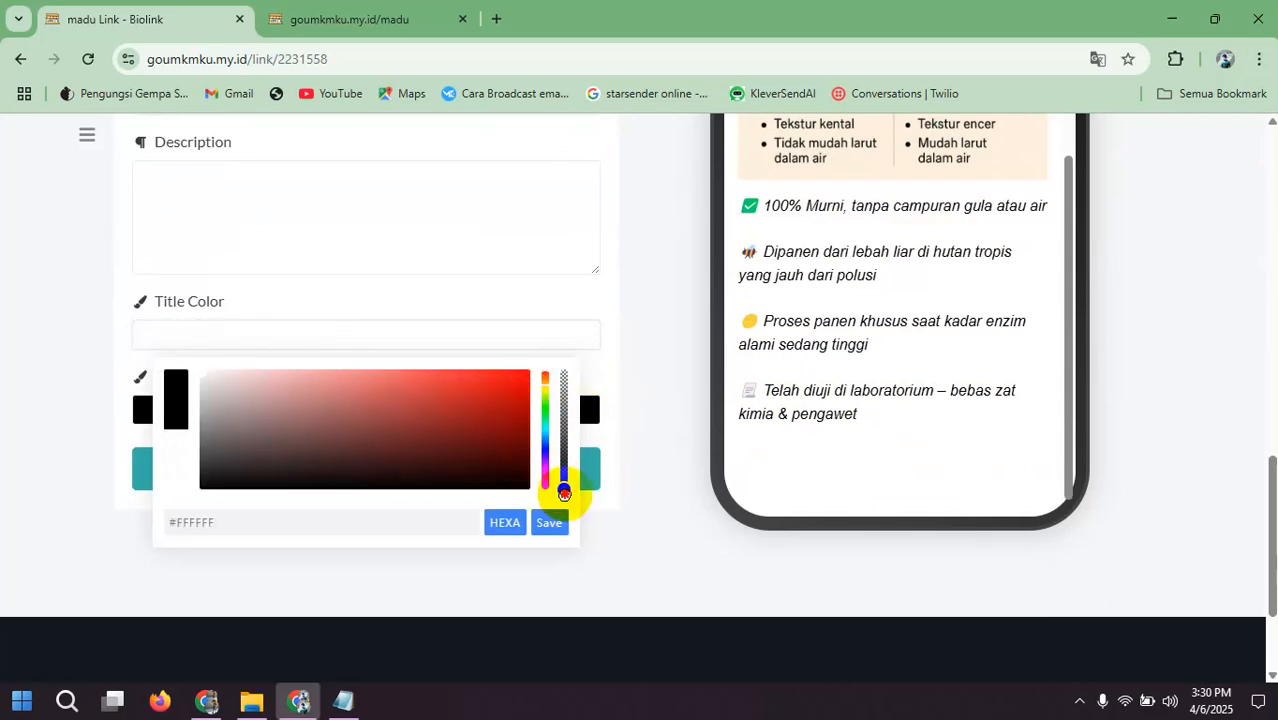
click(182, 378)
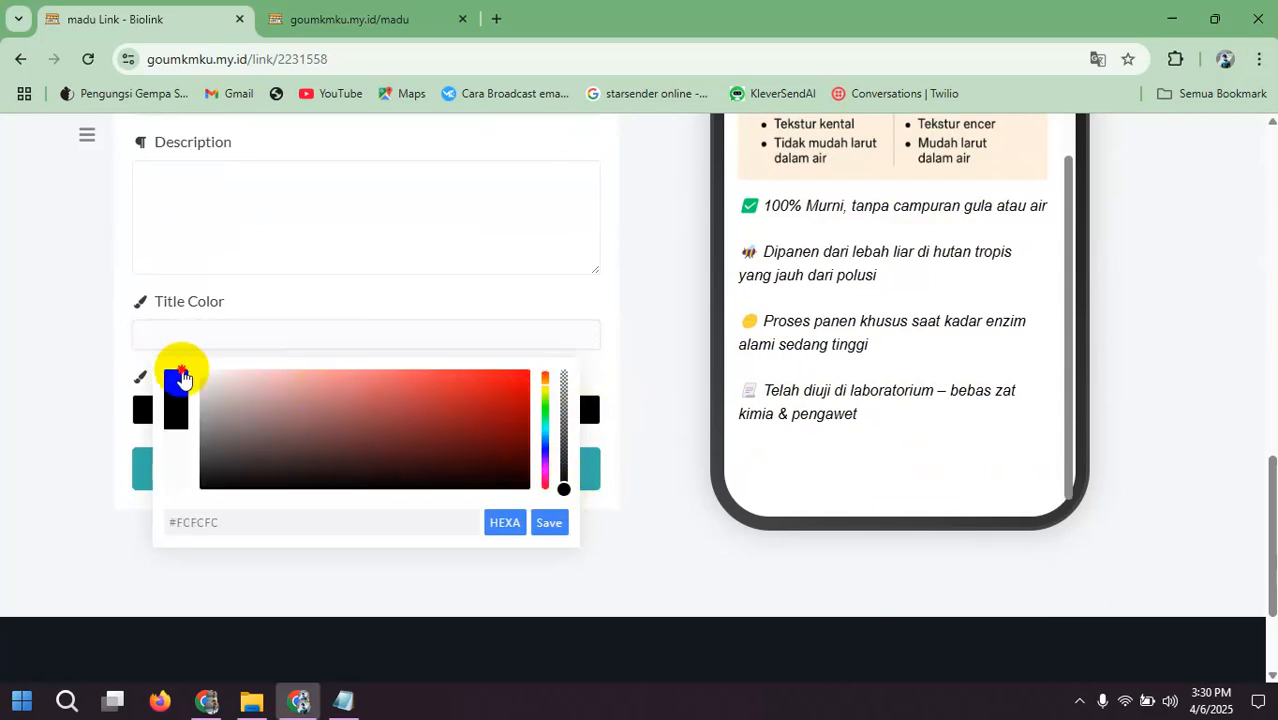
click(540, 524)
Step: Set the HTML block's description color to golden yellow, #ECC311, and update the block
click(422, 406)
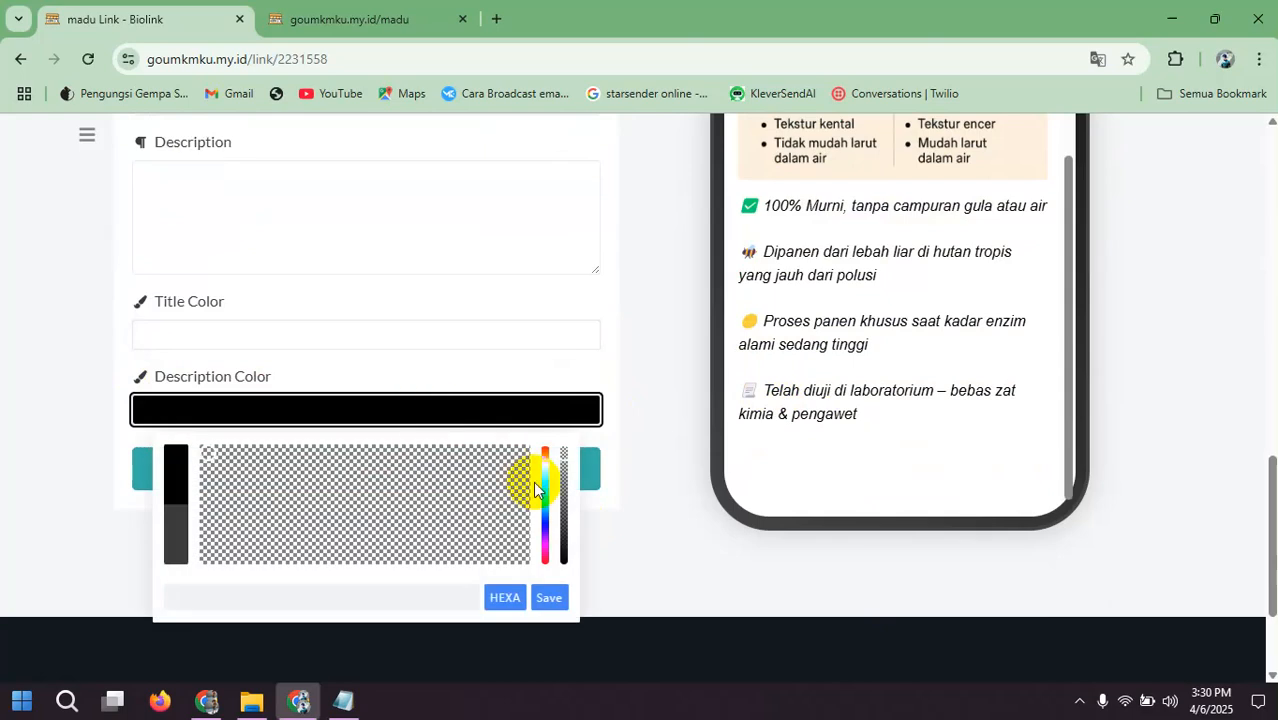
drag(566, 457, 568, 605)
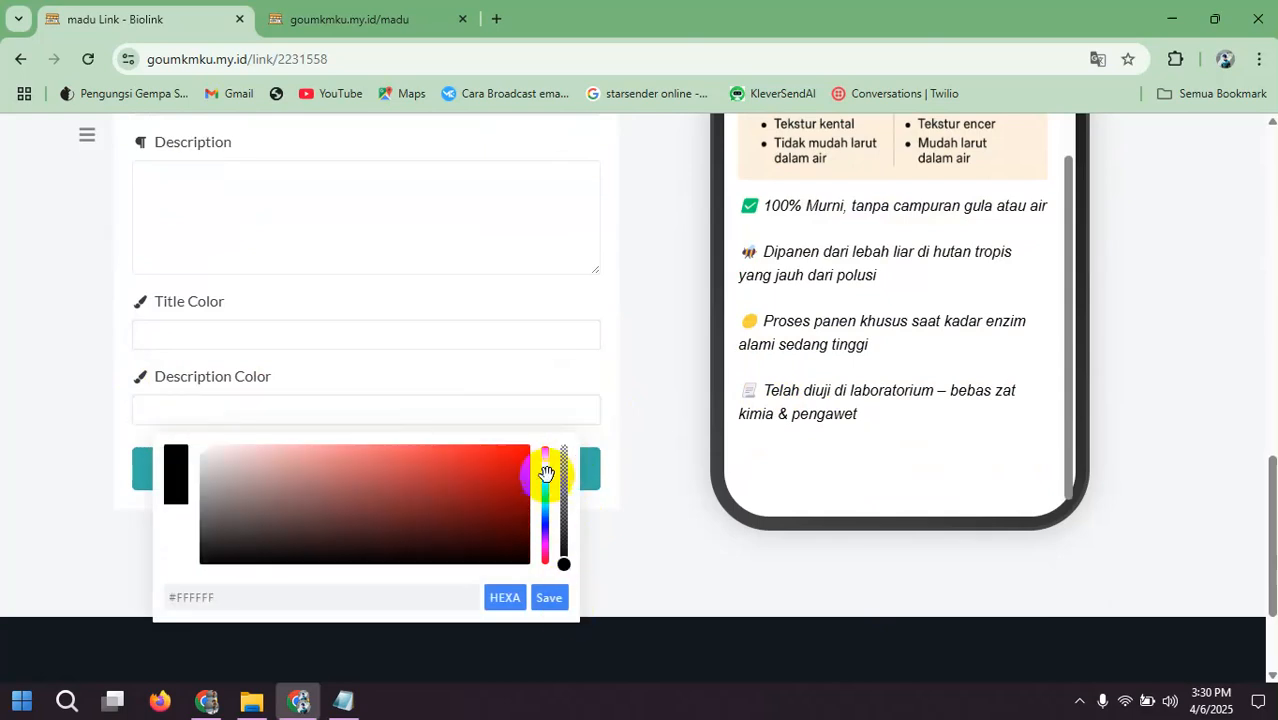
mouse_move(546, 457)
mouse_down()
mouse_move(547, 473)
mouse_move(546, 461)
mouse_up()
click(507, 454)
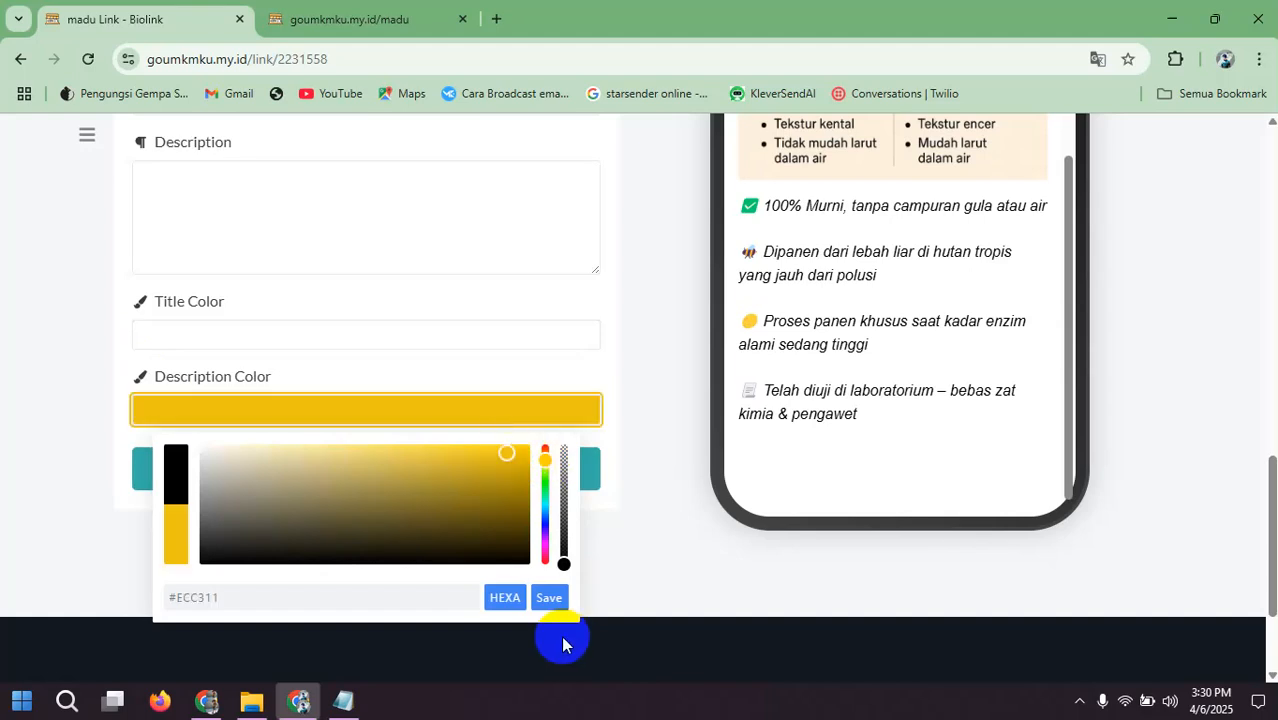
click(531, 597)
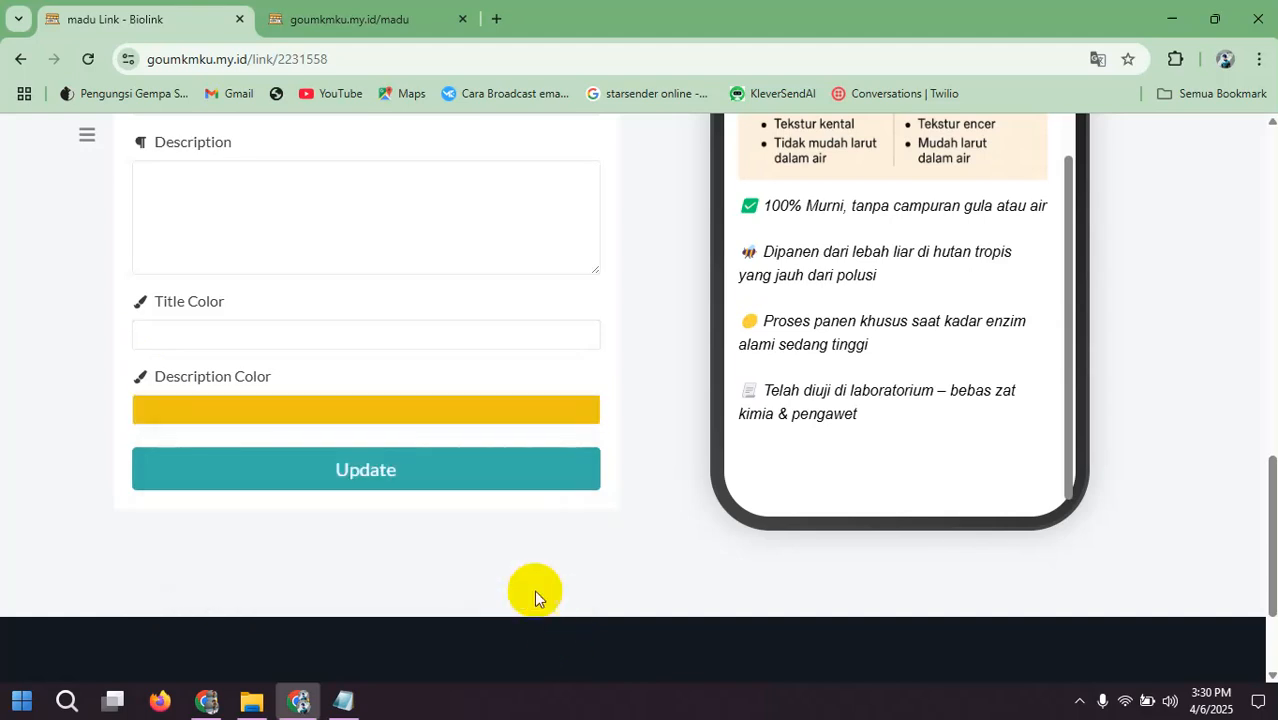
click(448, 476)
Step: Check the phone preview below the benefit list for the spacer, reload the page and return to the block list
scroll(868, 366, down, 7)
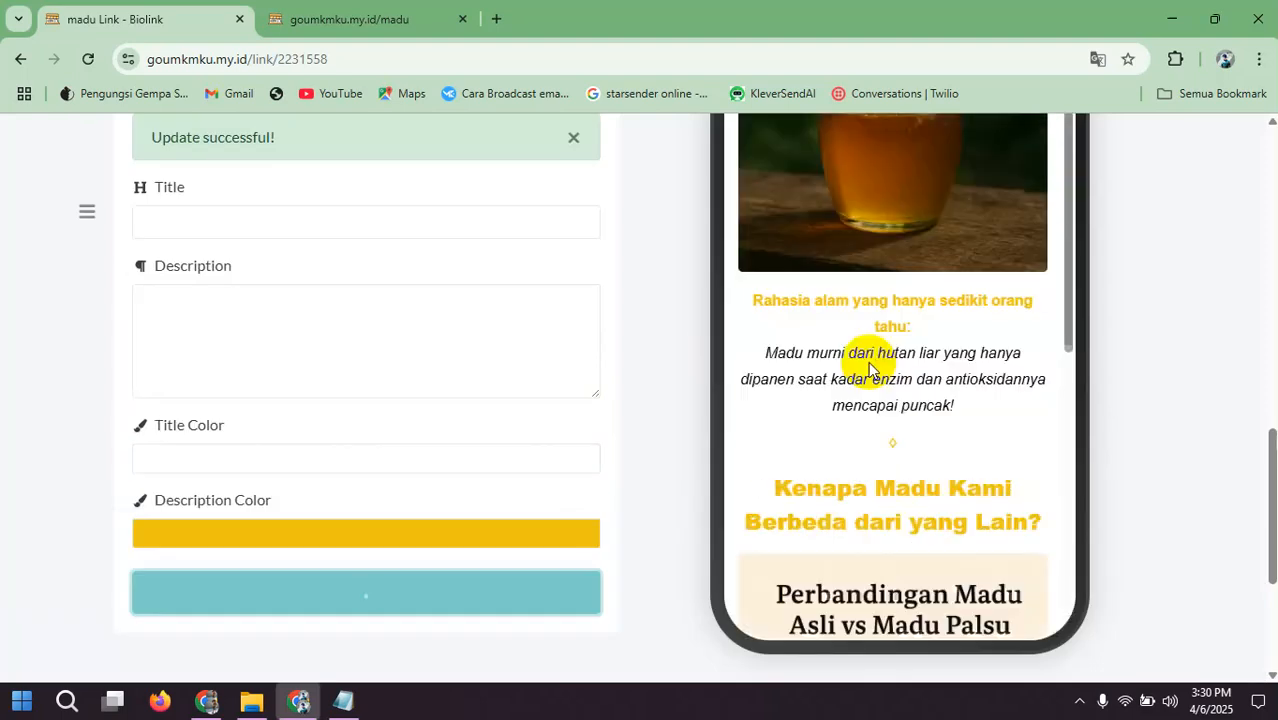
scroll(872, 390, down, 3)
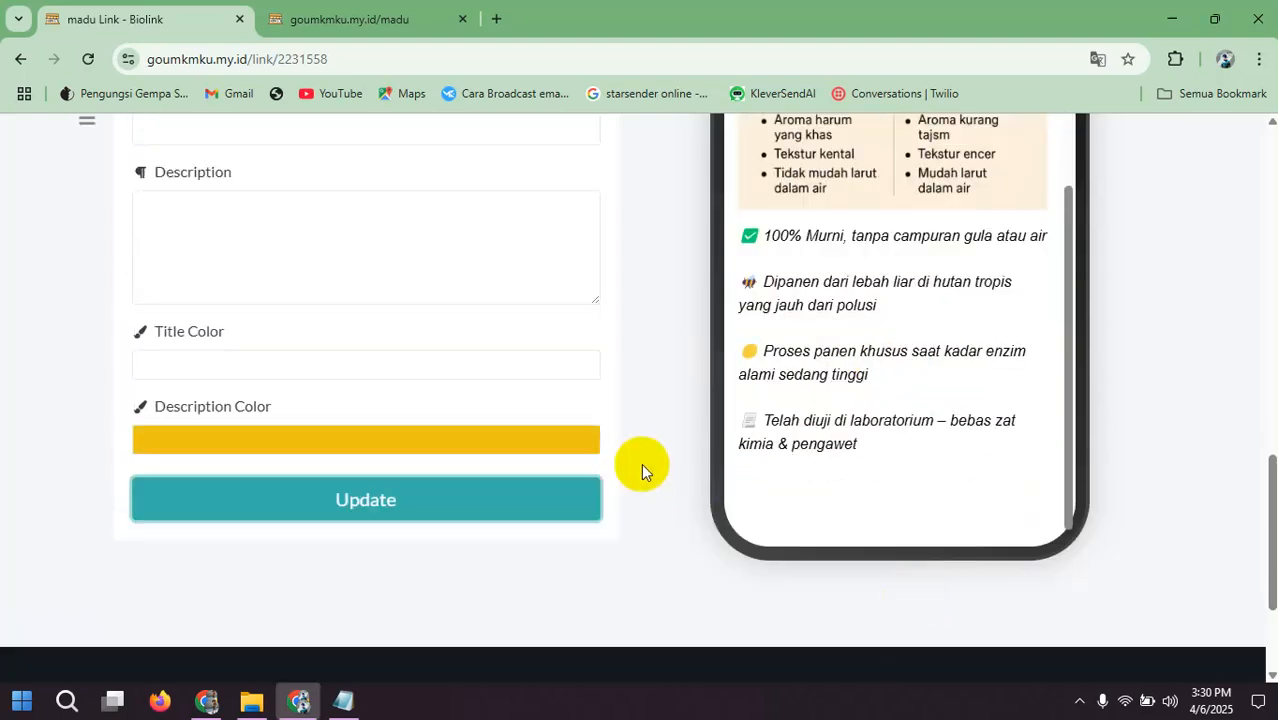
scroll(536, 380, up, 2)
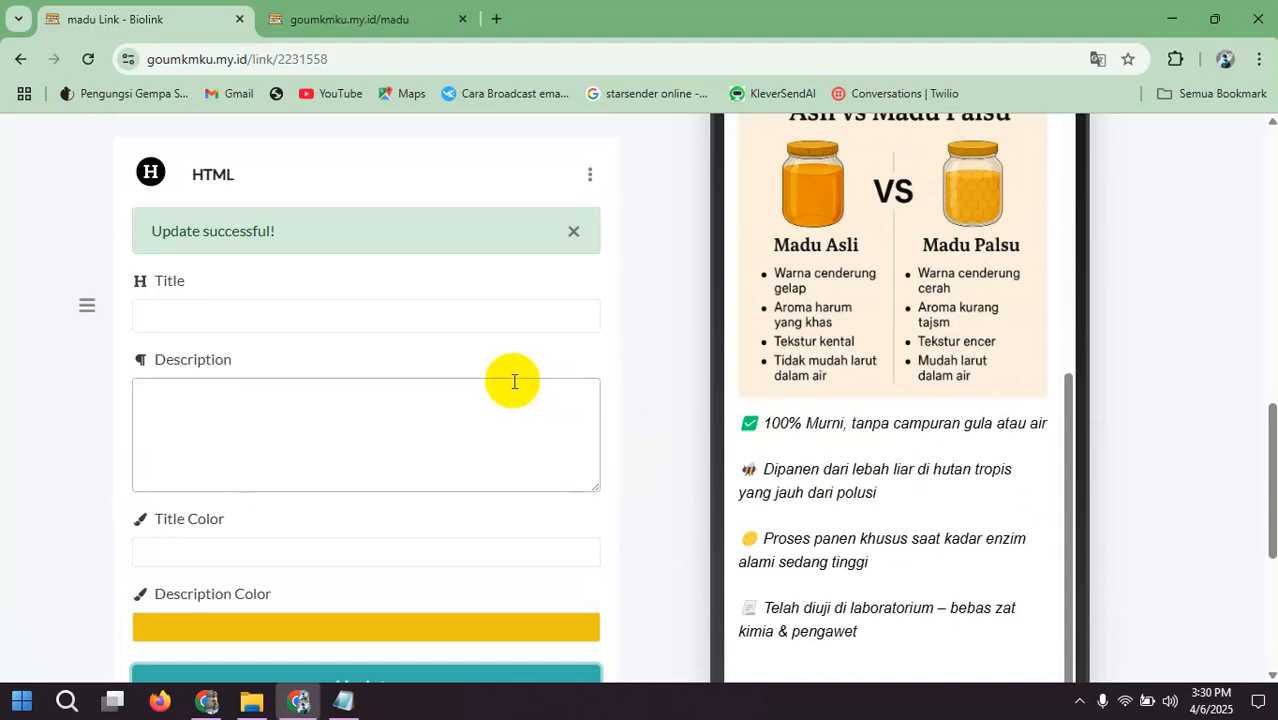
scroll(500, 380, down, 2)
scroll(344, 382, up, 3)
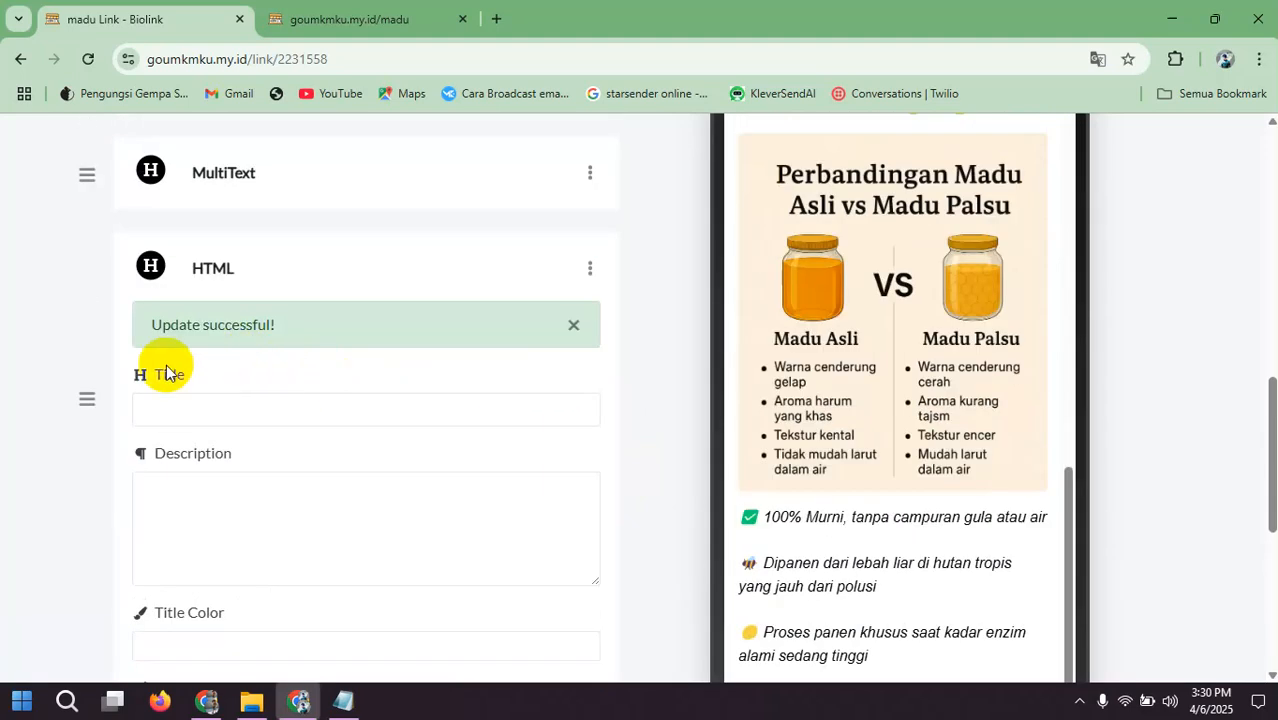
click(84, 57)
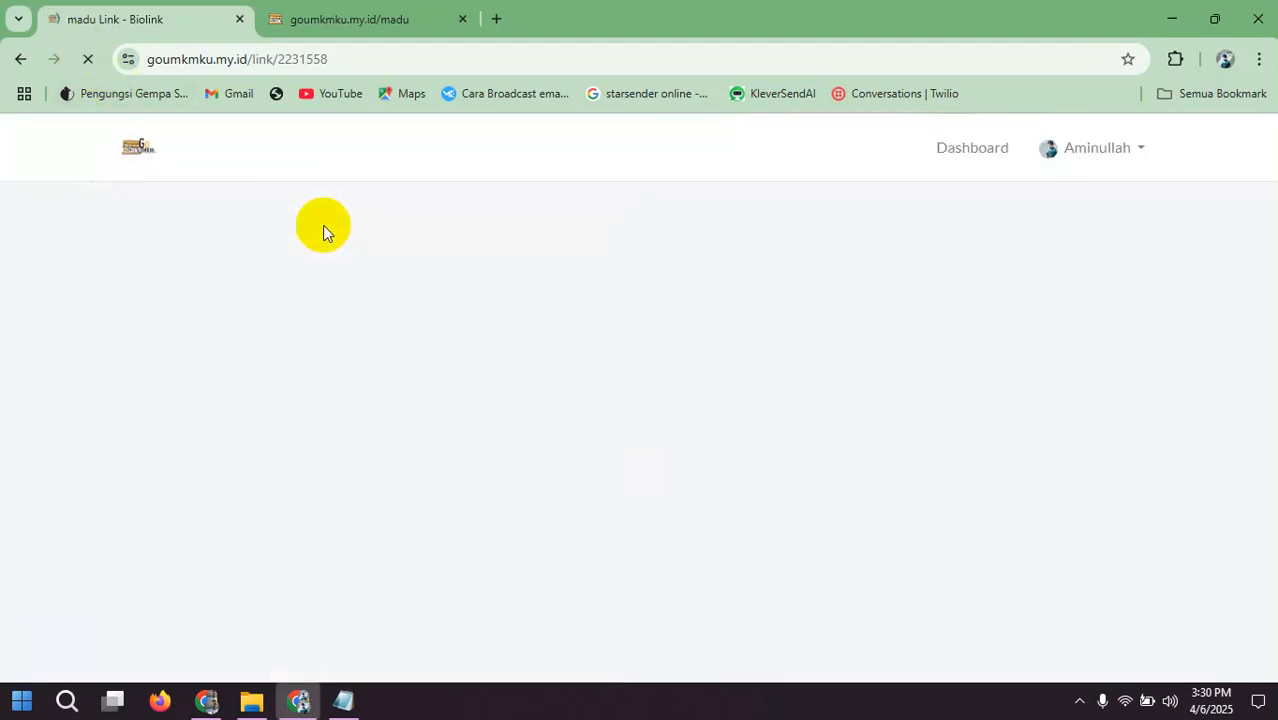
scroll(410, 281, up, 6)
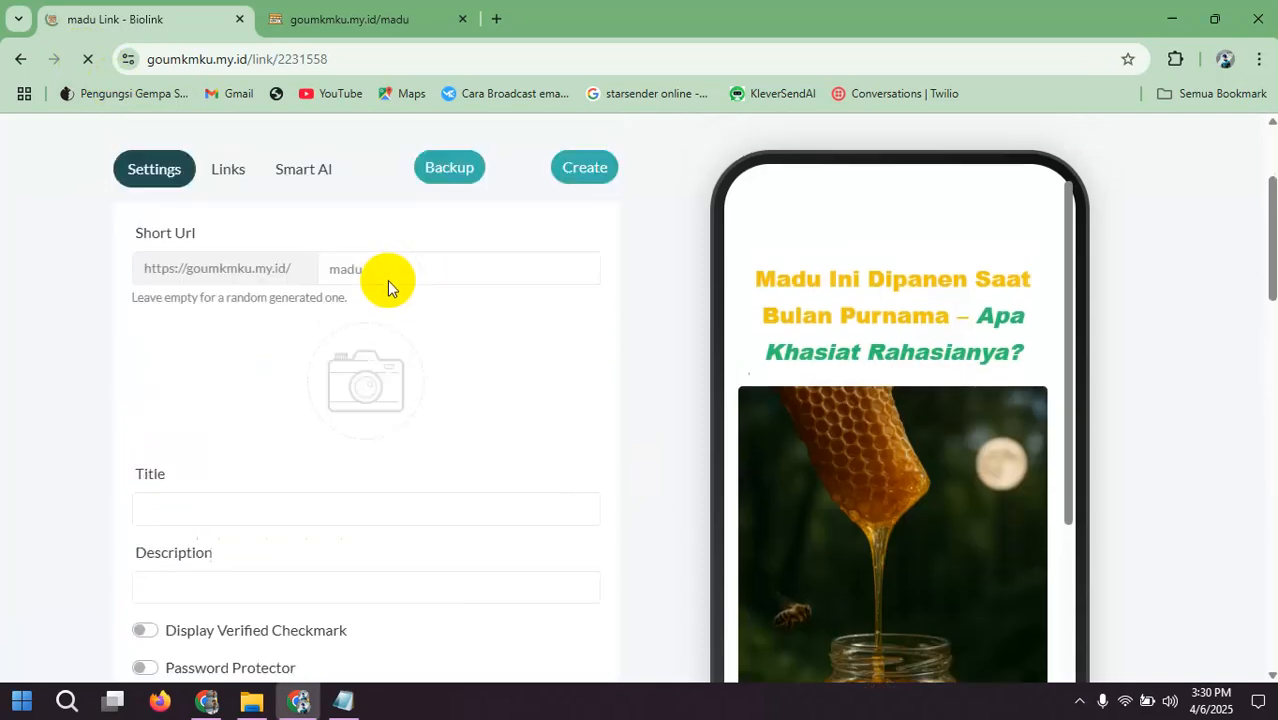
click(238, 329)
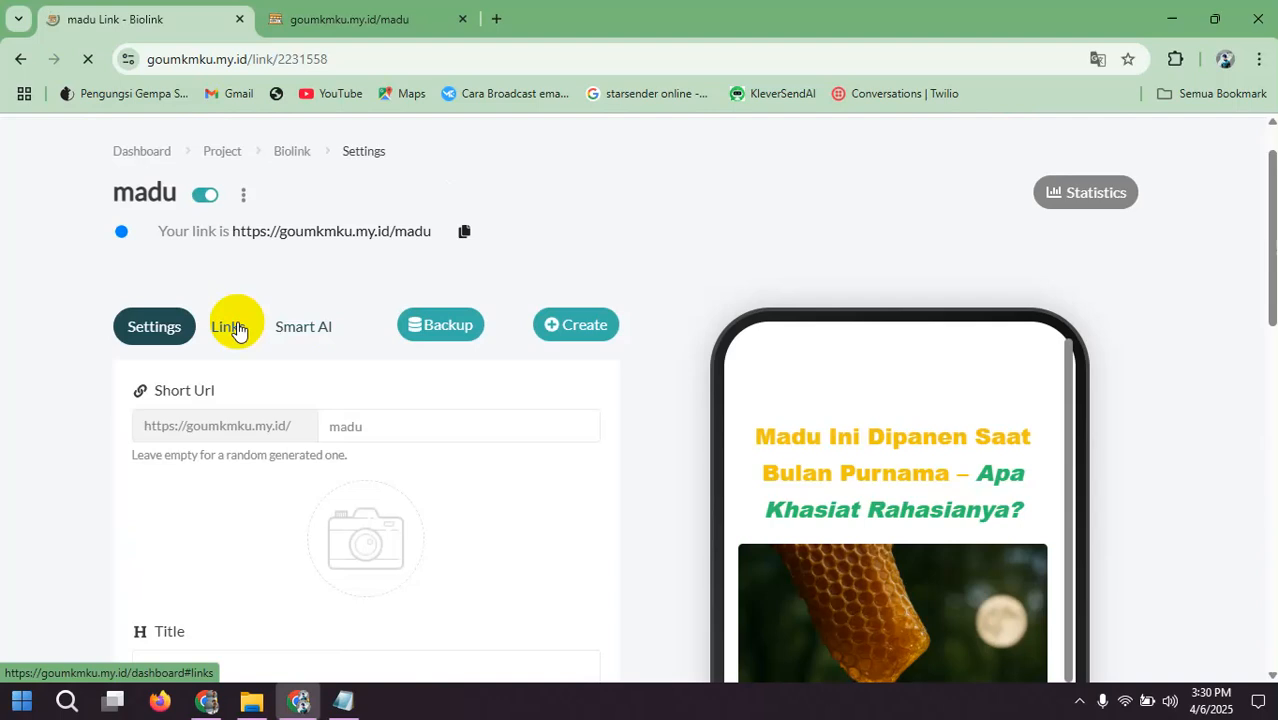
scroll(477, 326, down, 8)
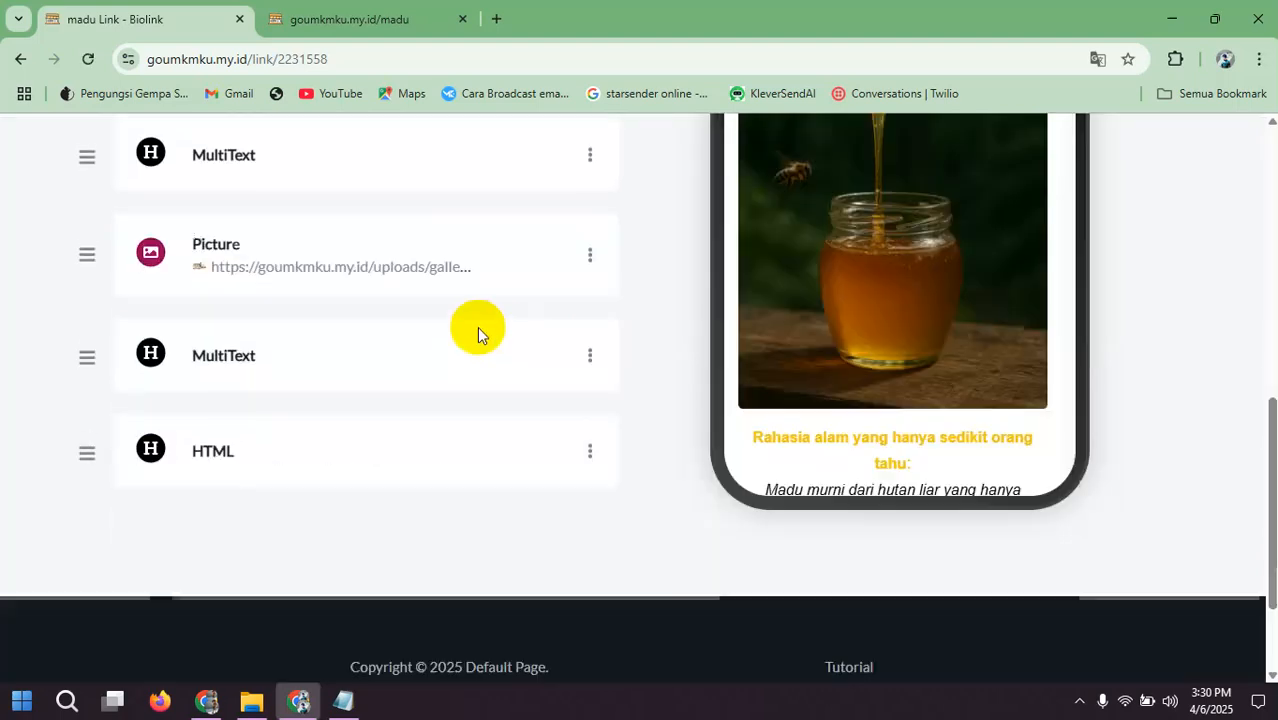
scroll(830, 345, down, 5)
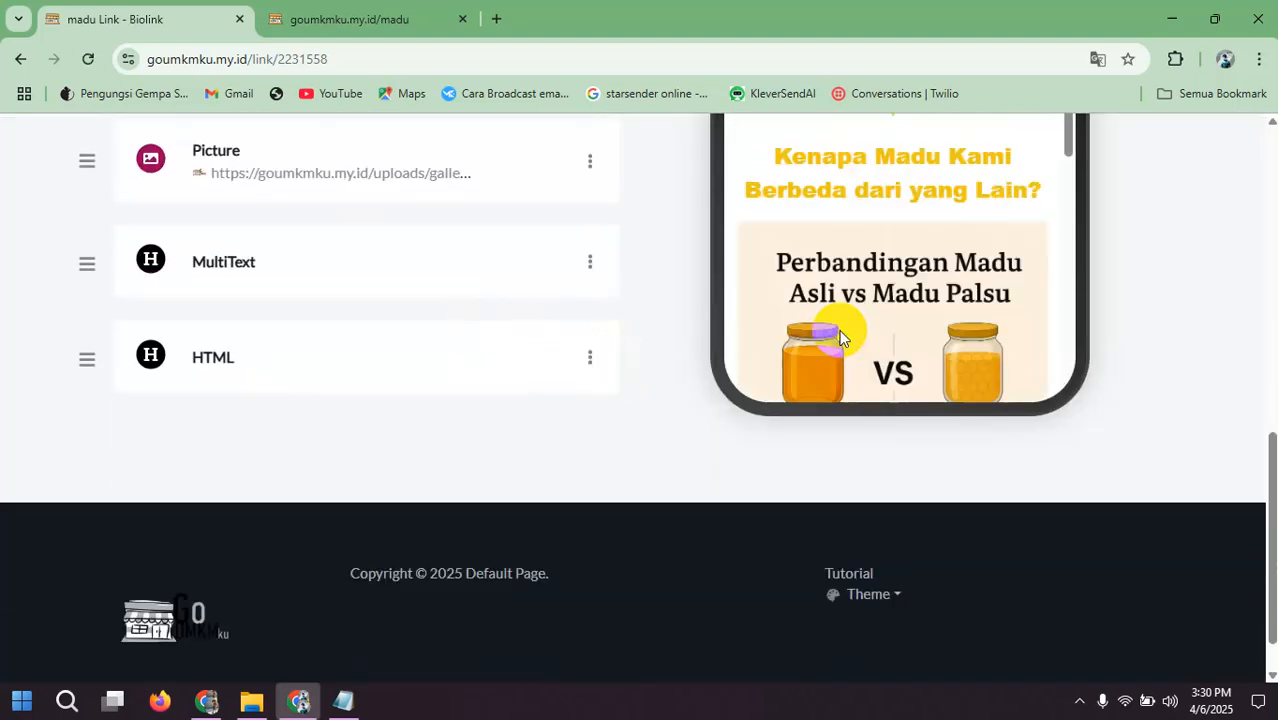
Step: Reopen the last HTML block for editing and copy the <spacer type="vertical" height="100"> ◊ </spacer> line from Framework Landingpage.txt in Notepad
click(589, 360)
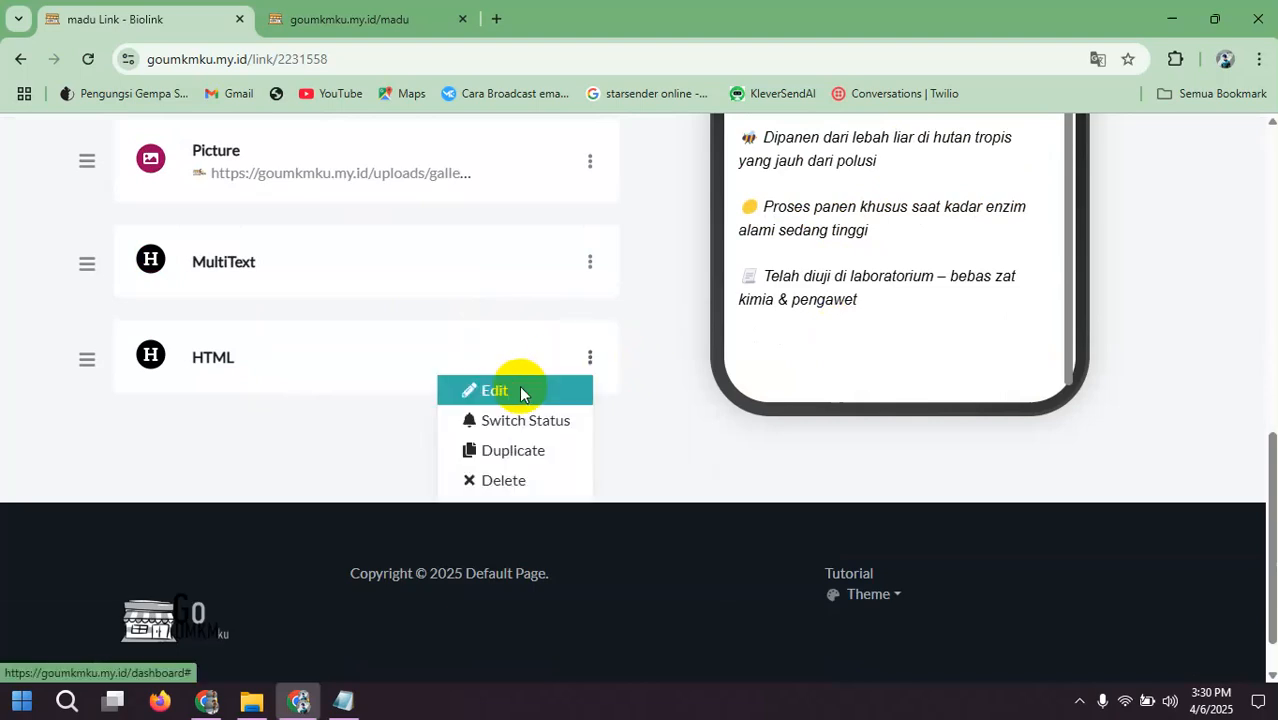
click(494, 391)
scroll(300, 365, down, 2)
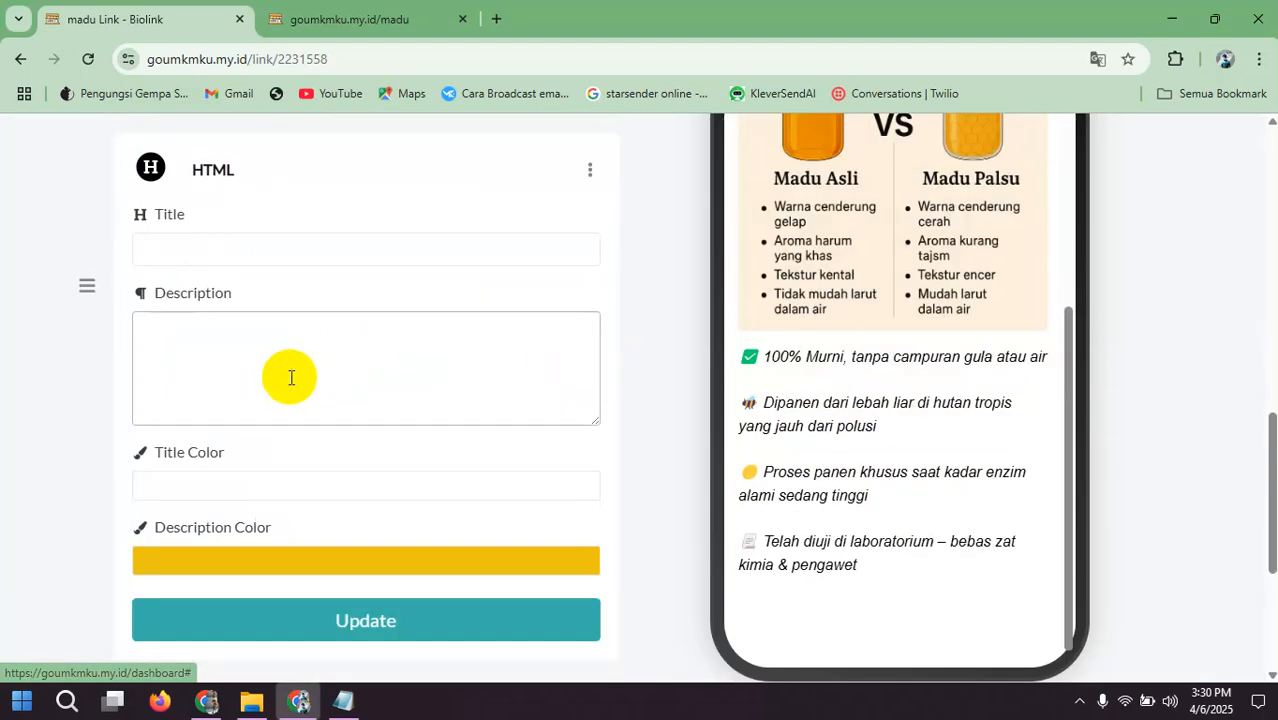
click(352, 703)
scroll(198, 158, up, 4)
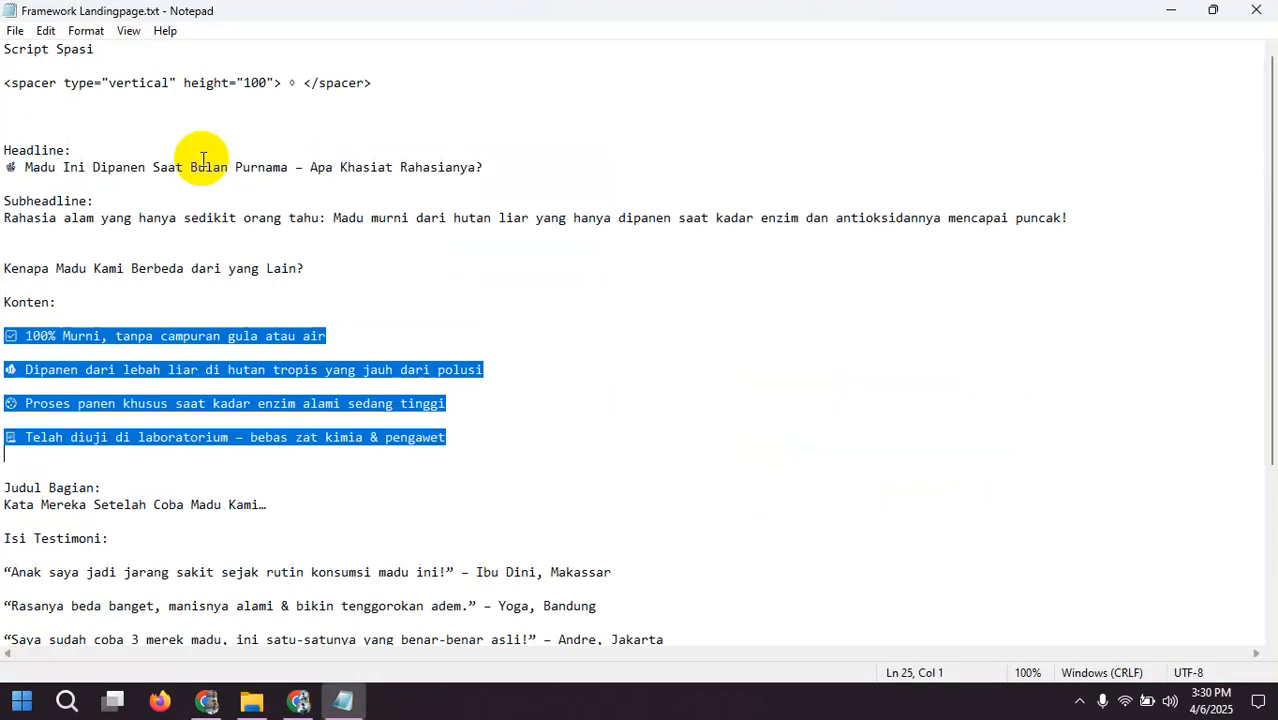
drag(372, 83, 349, 101)
right_click(326, 92)
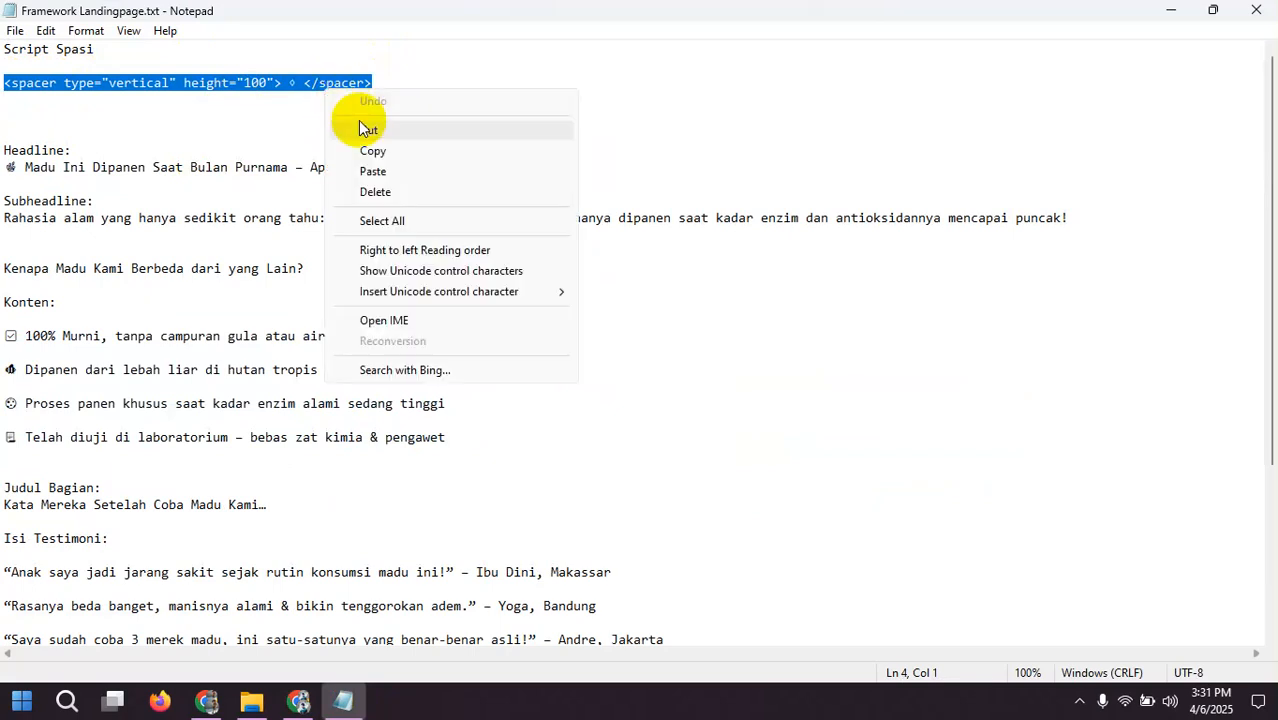
click(358, 148)
Step: Back in Chrome, paste the spacer code into the HTML block's description, add a second ◊ inside it and update the block
click(299, 704)
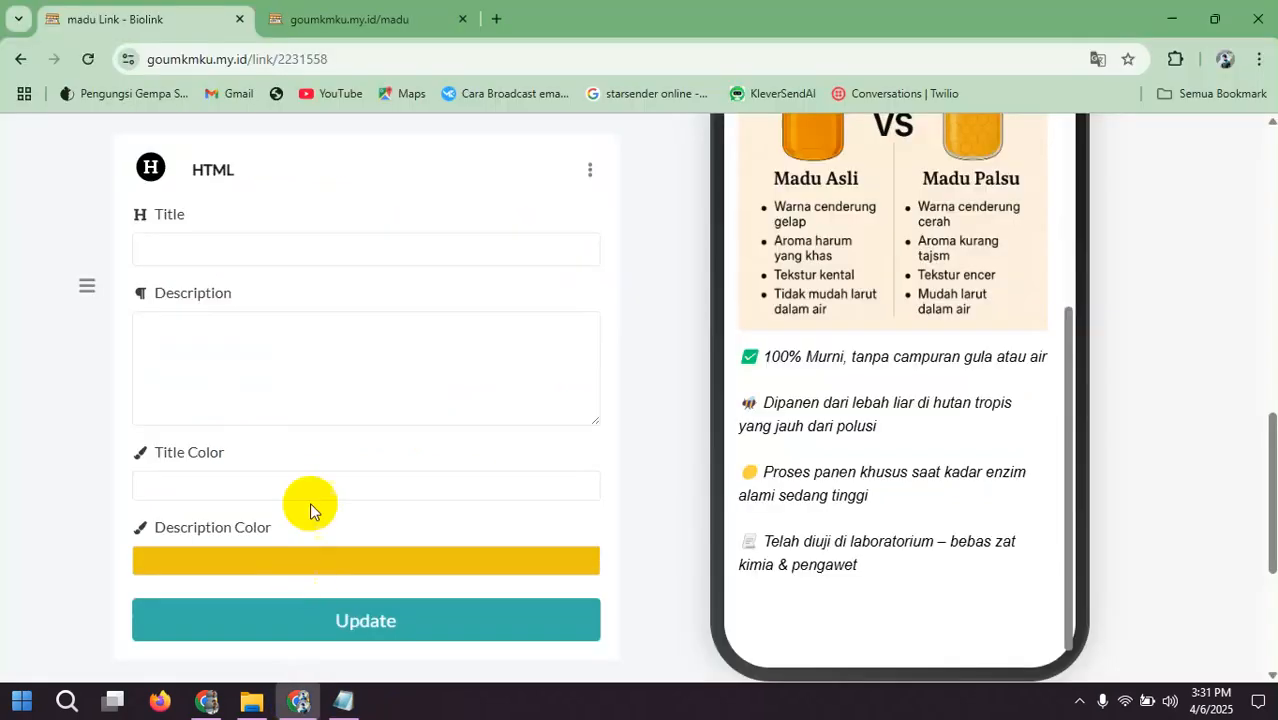
click(263, 402)
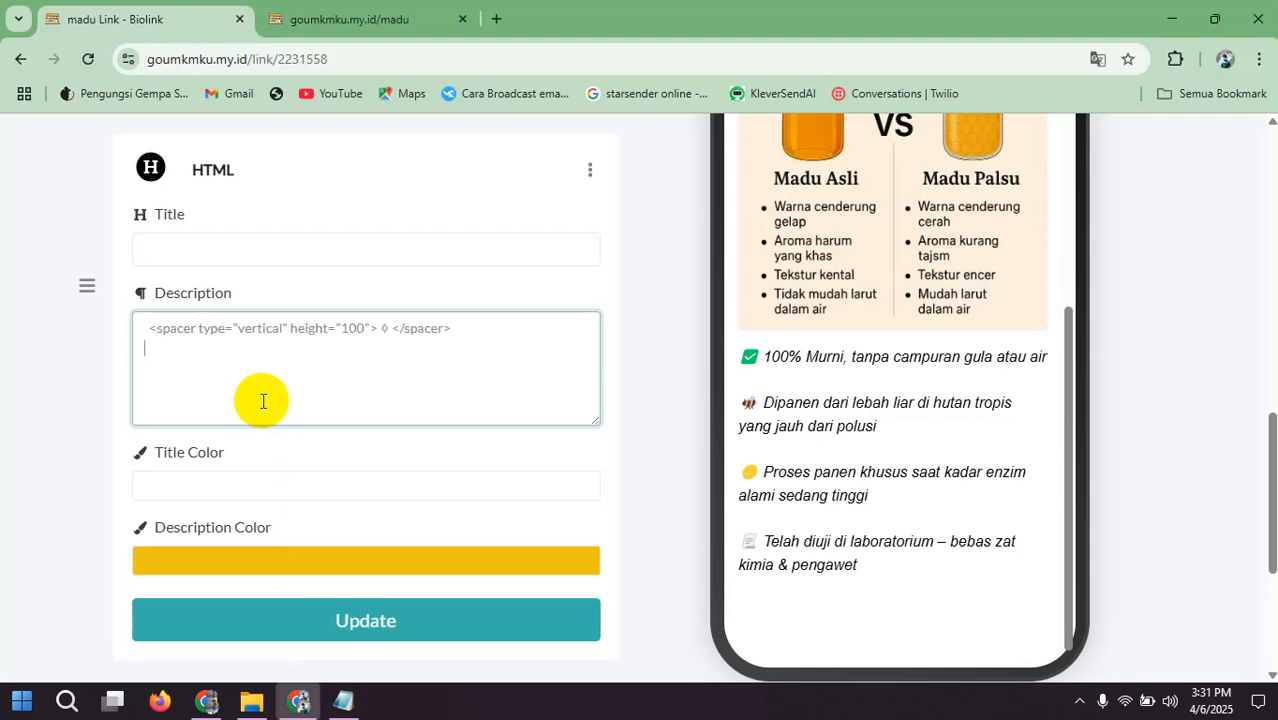
click(377, 330)
scroll(908, 337, up, 5)
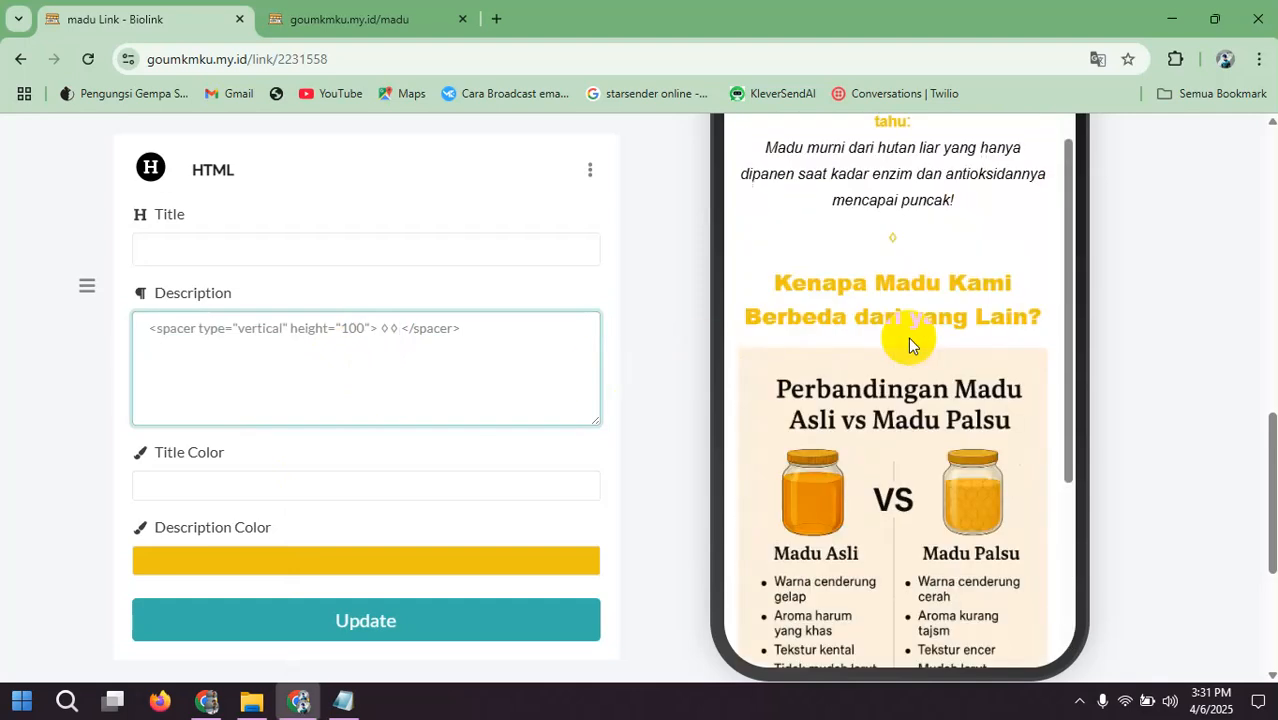
scroll(470, 345, down, 3)
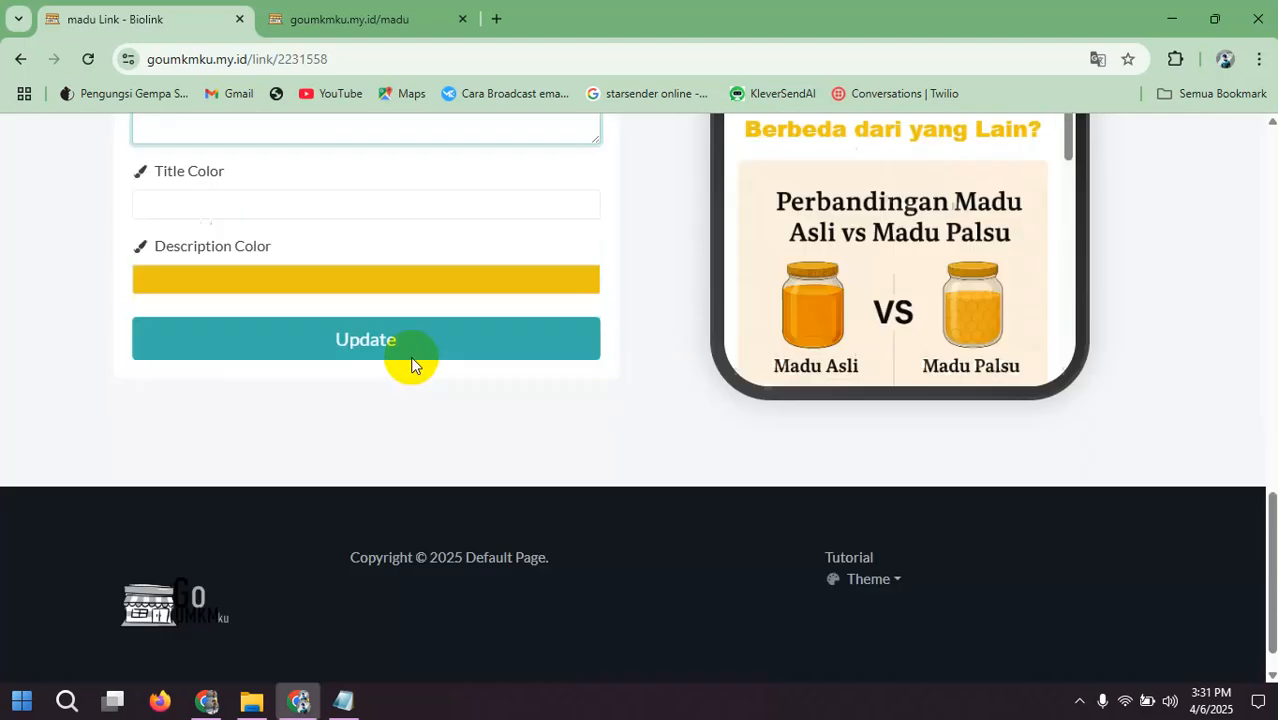
click(403, 358)
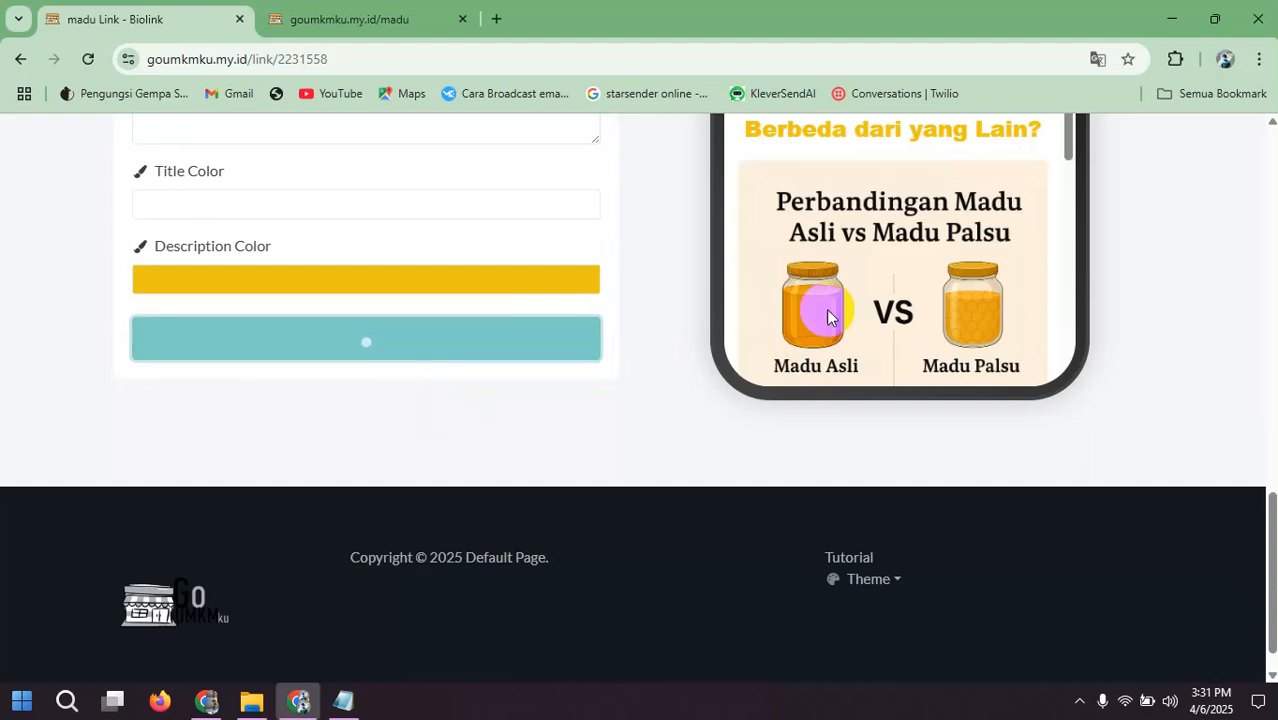
Step: Check the updated ◊◊ spacer below the benefit list in the phone preview and collapse the HTML block
scroll(888, 280, down, 7)
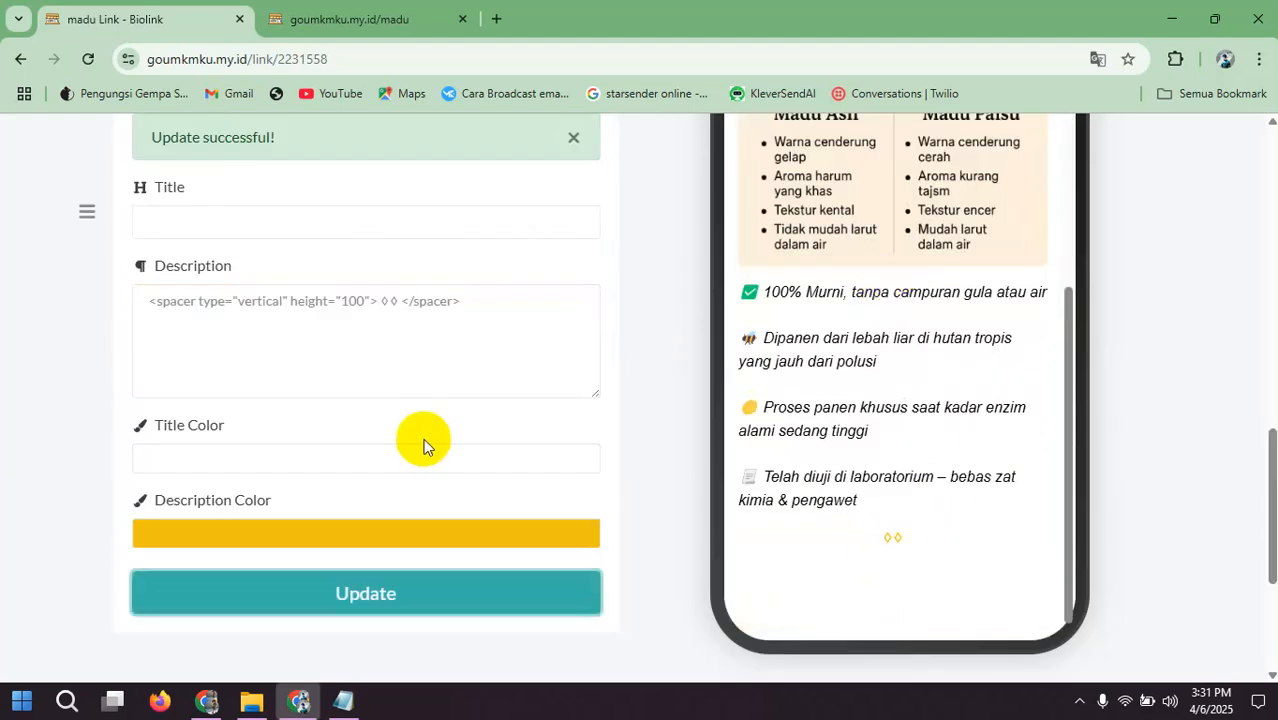
scroll(430, 425, up, 4)
scroll(414, 425, up, 2)
scroll(900, 390, down, 8)
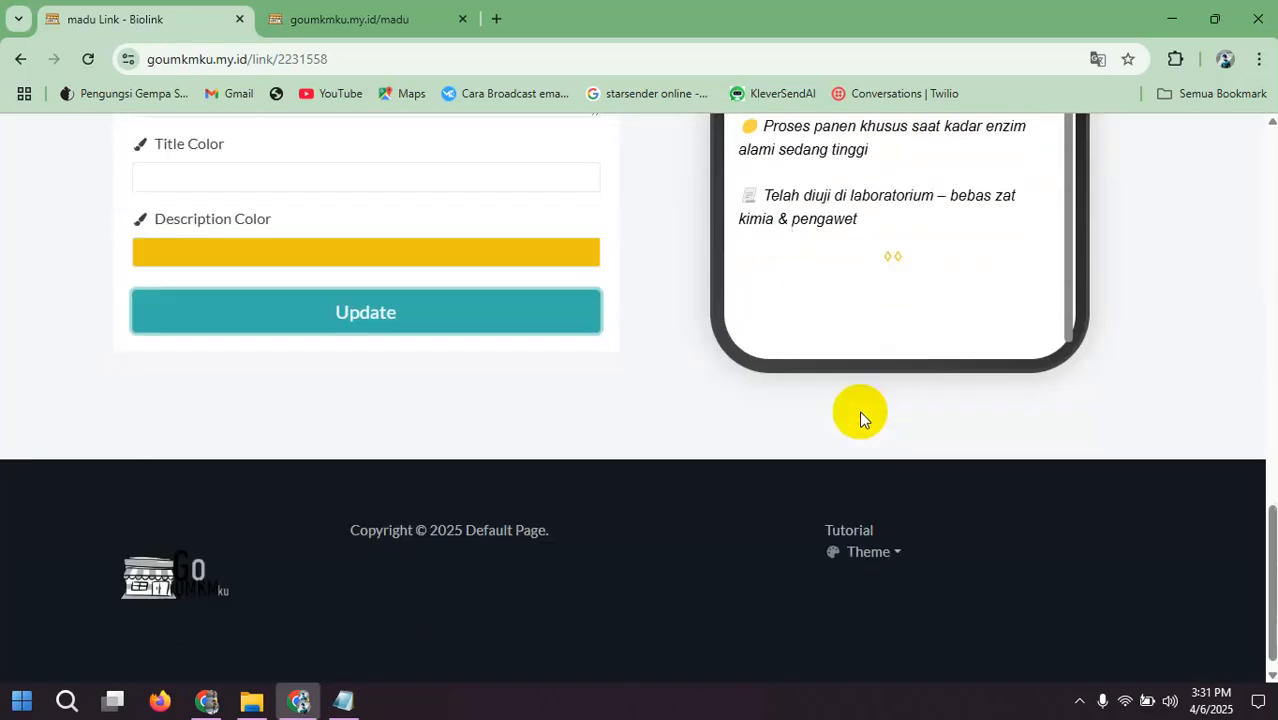
click(496, 316)
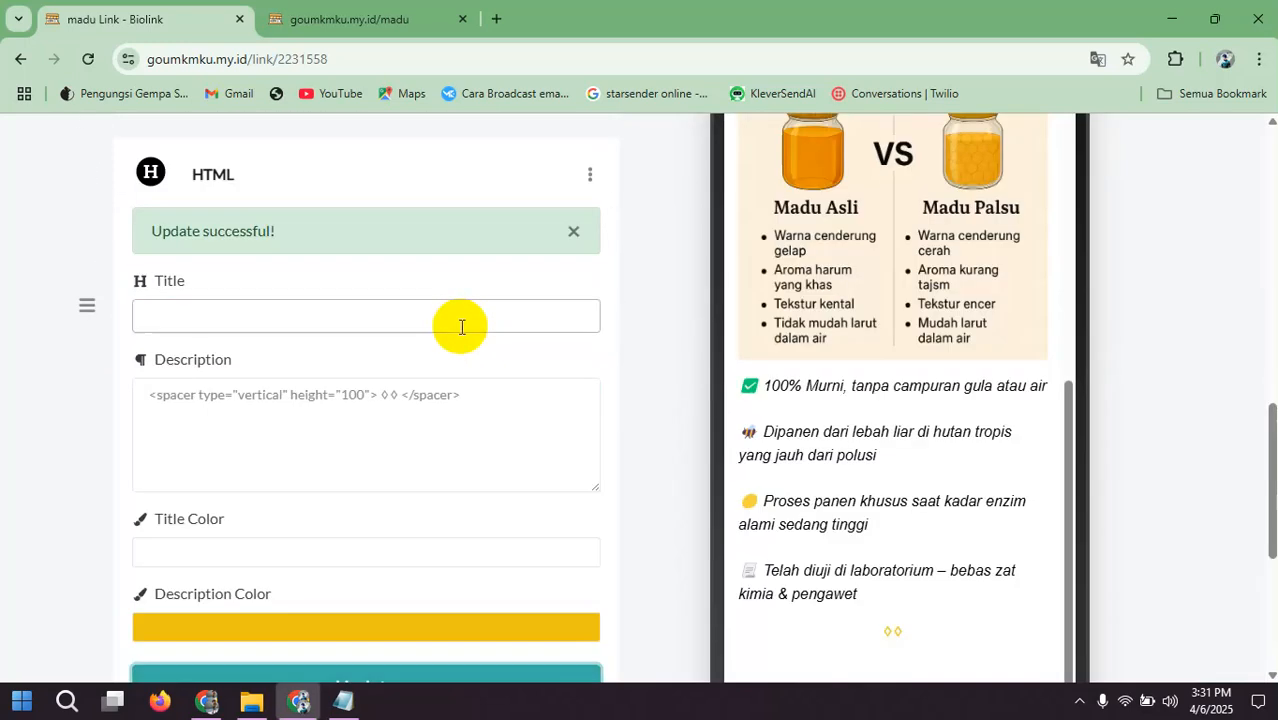
scroll(462, 322, up, 8)
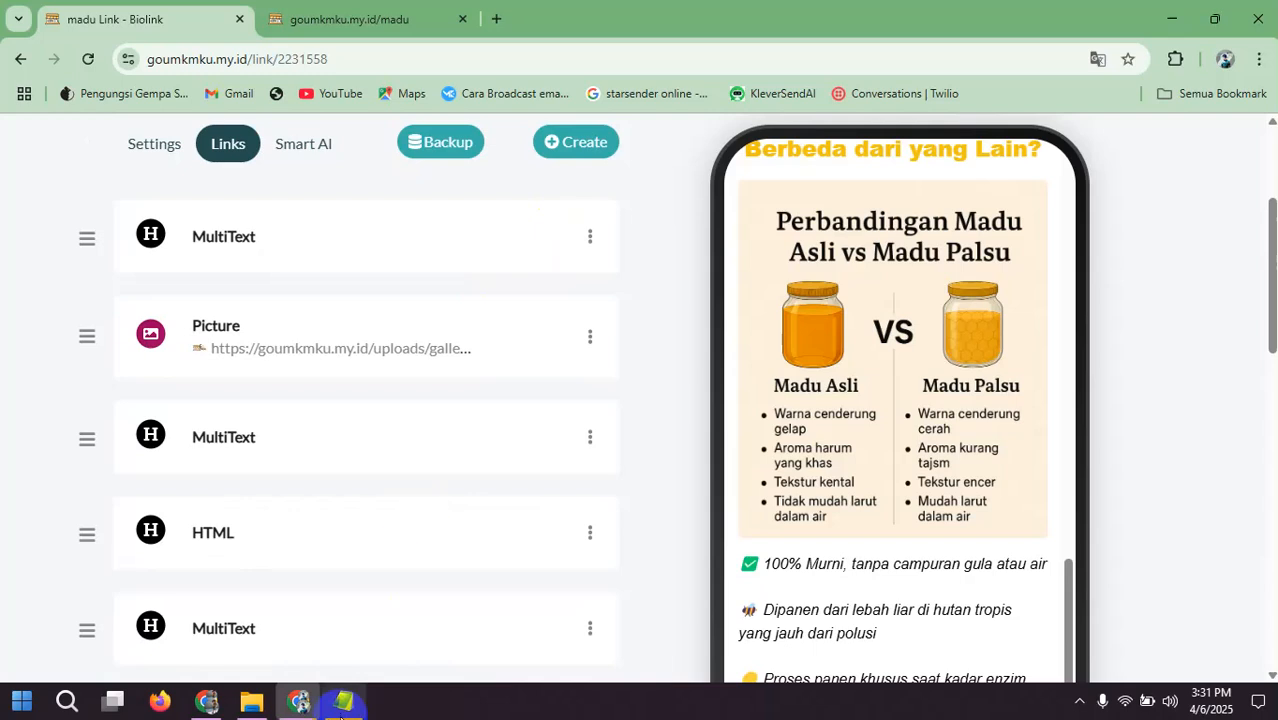
Step: Switch to Framework Landingpage.txt in Notepad and copy the section heading "Kata Mereka Setelah Coba Madu Kami…"
click(343, 700)
scroll(90, 395, down, 2)
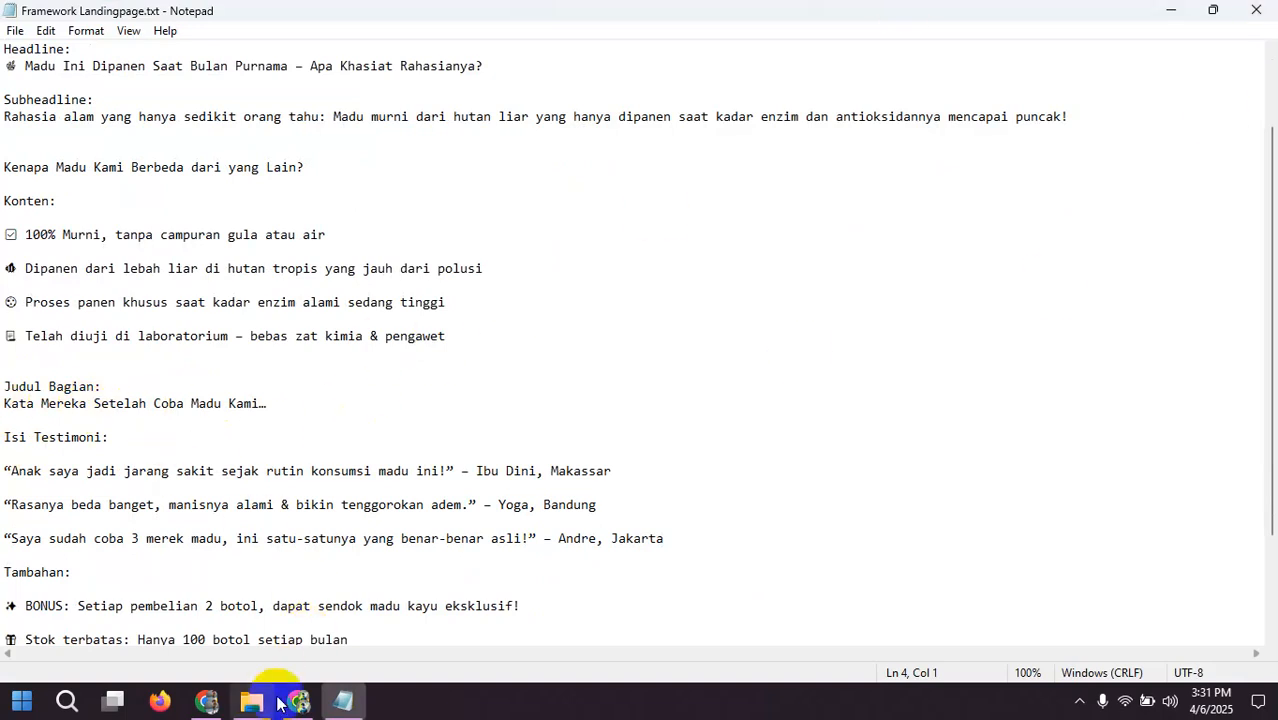
drag(5, 403, 215, 415)
right_click(250, 400)
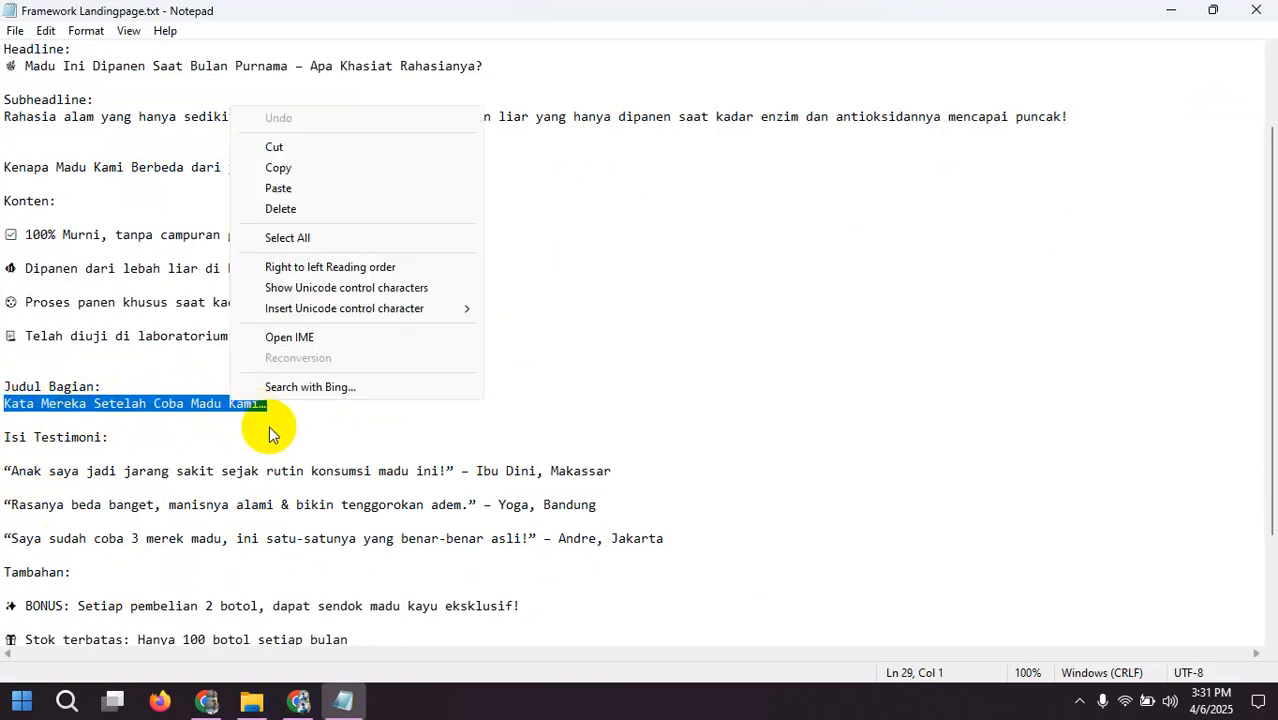
click(278, 170)
Step: Back in Chrome, start a new MultiText block and paste the copied testimonial heading as its description
click(298, 700)
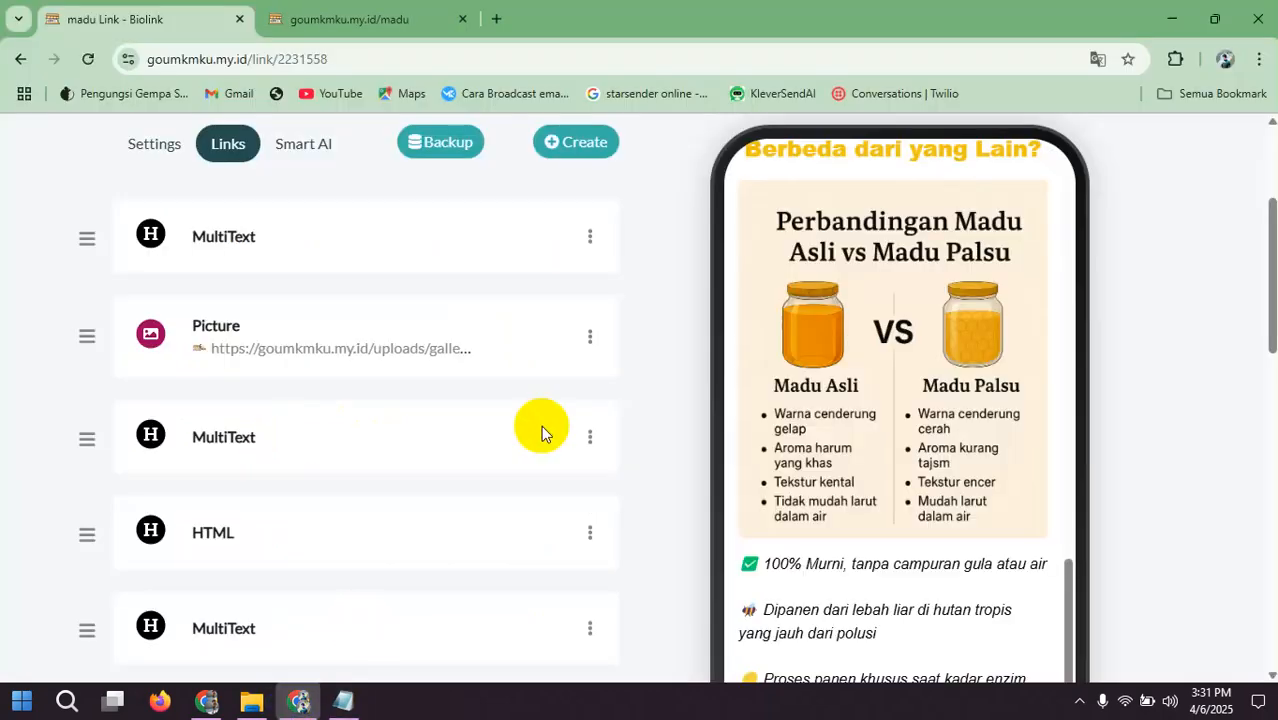
scroll(571, 294, up, 2)
click(571, 240)
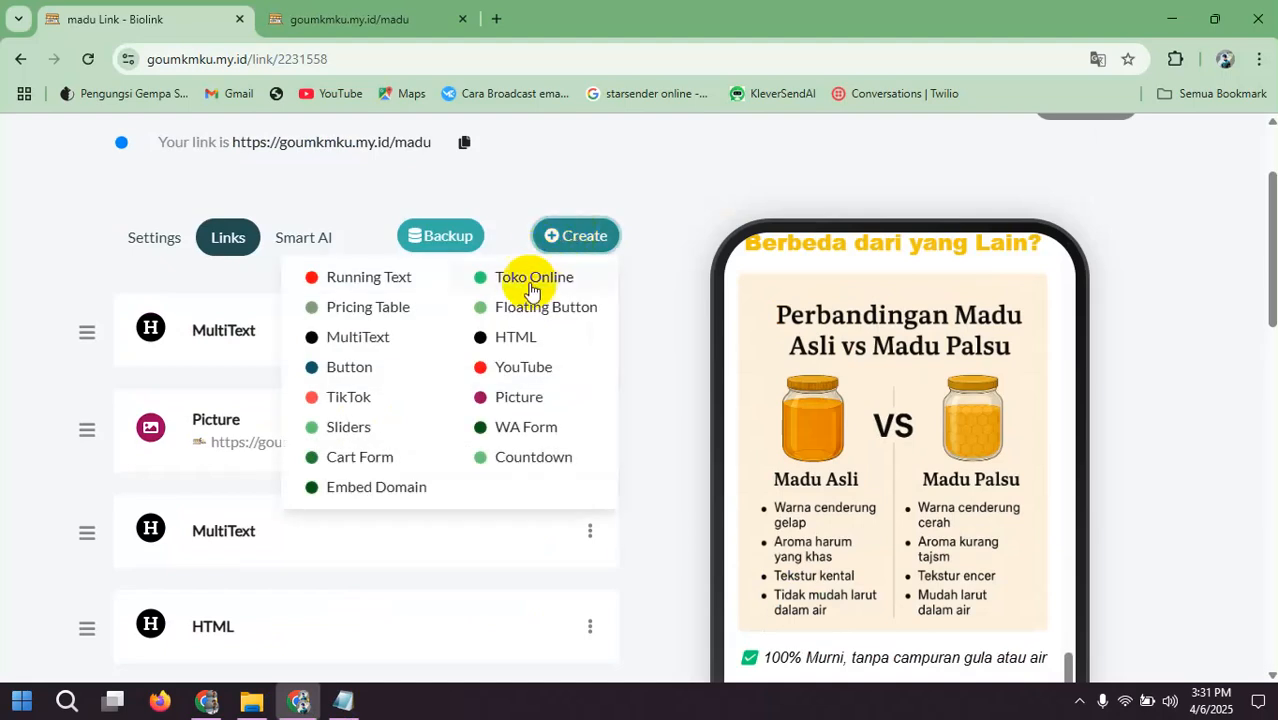
click(367, 340)
click(468, 322)
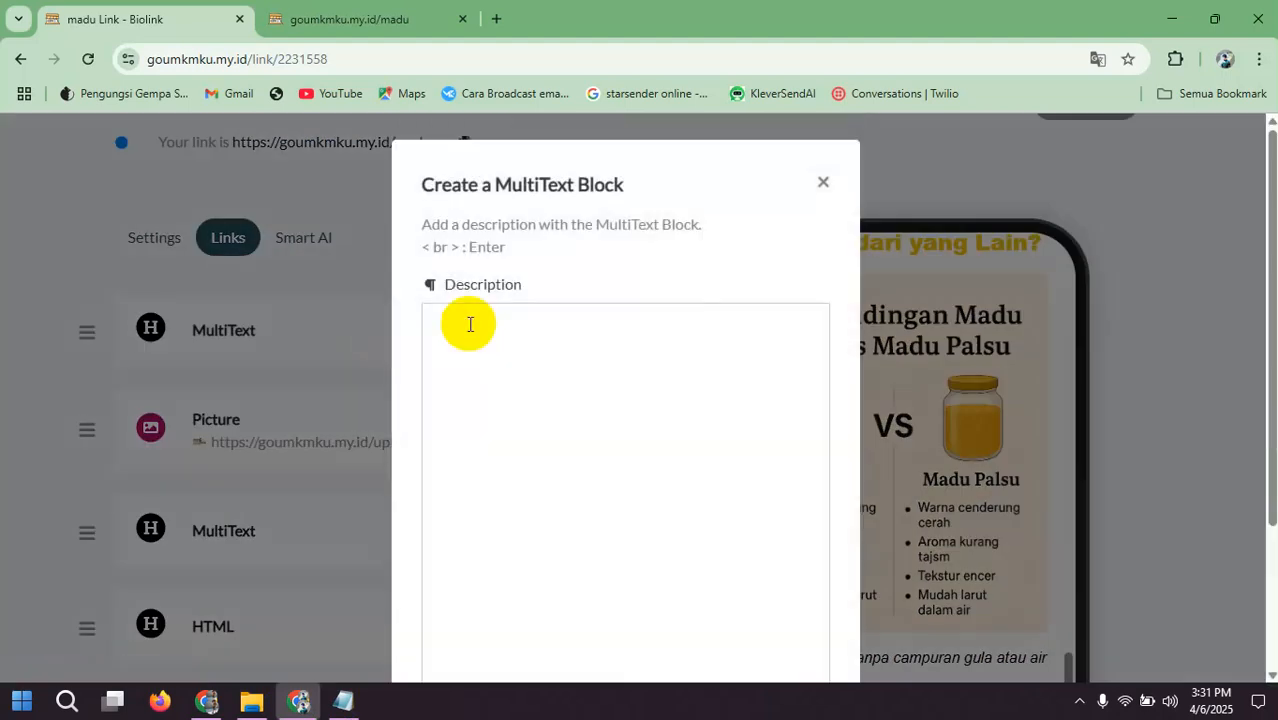
key(ctrl+v)
Step: Make the whole "Kata Mereka Setelah Coba Madu Kami…" heading bold and golden yellow
triple_click(470, 324)
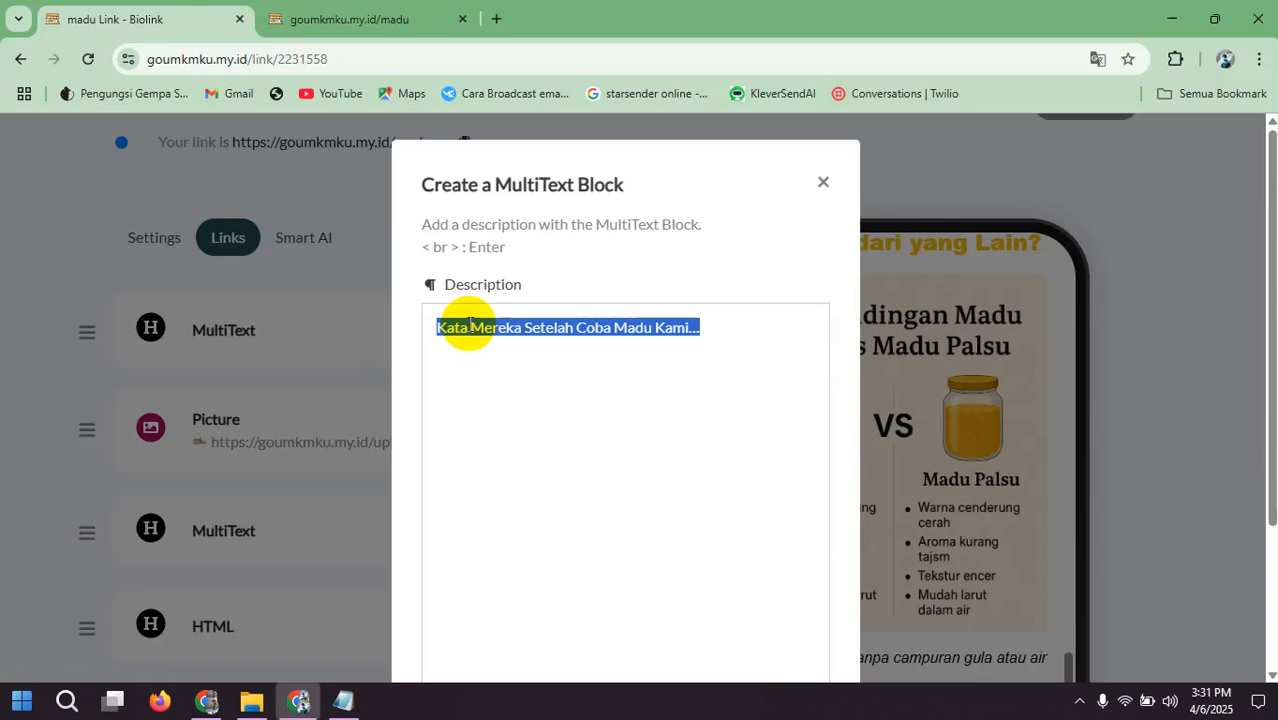
scroll(598, 400, down, 2)
click(554, 533)
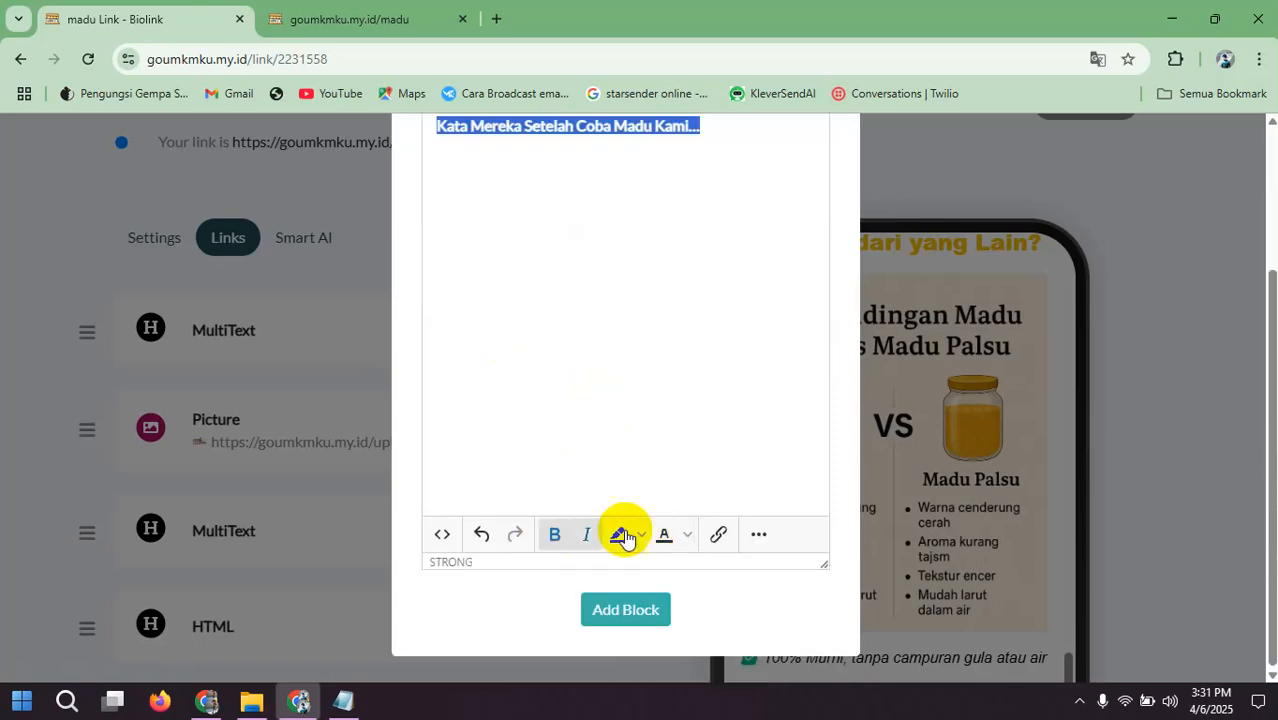
click(688, 535)
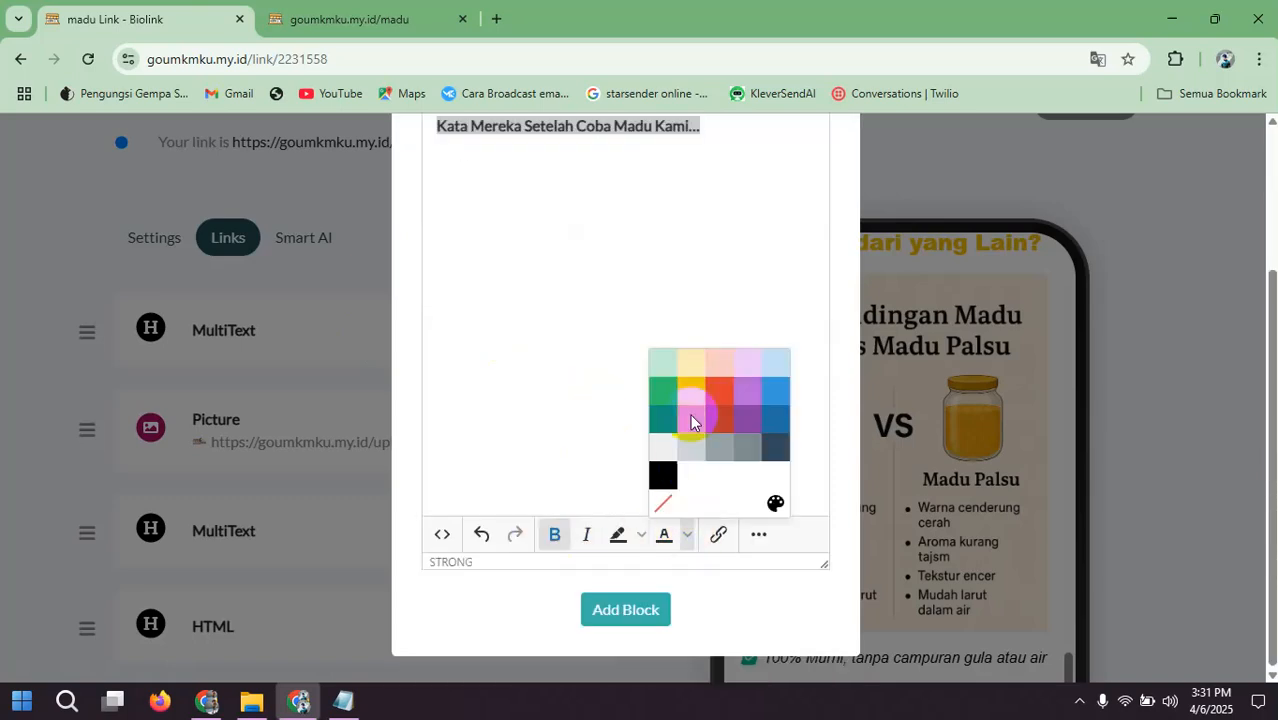
click(696, 396)
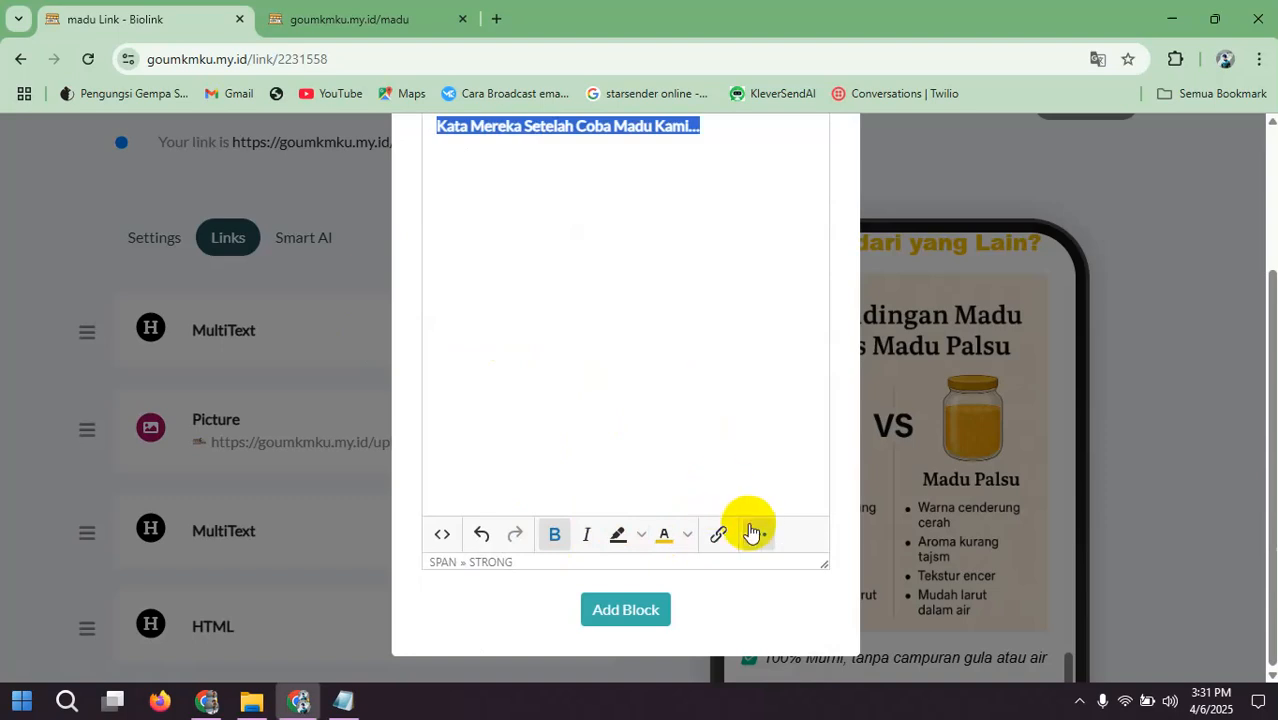
Step: Set the heading to Arial Black at 18pt, center it and add the MultiText block to the page
click(756, 534)
click(684, 445)
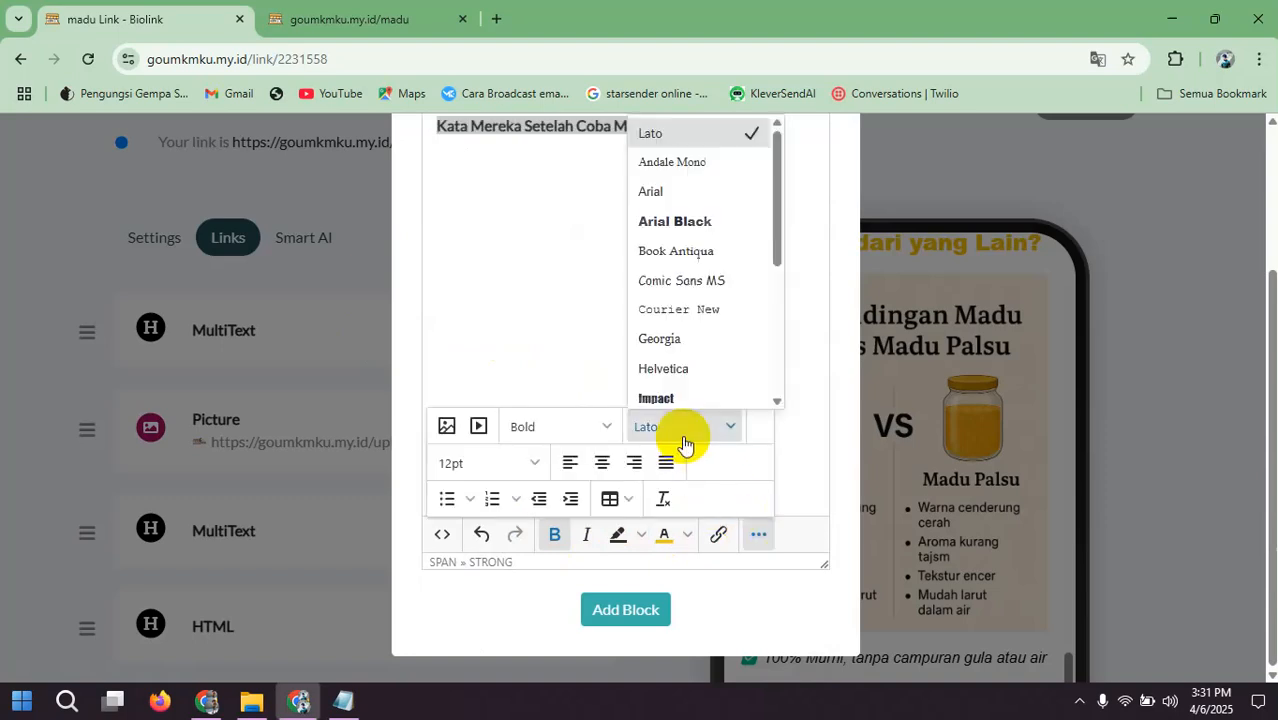
click(682, 220)
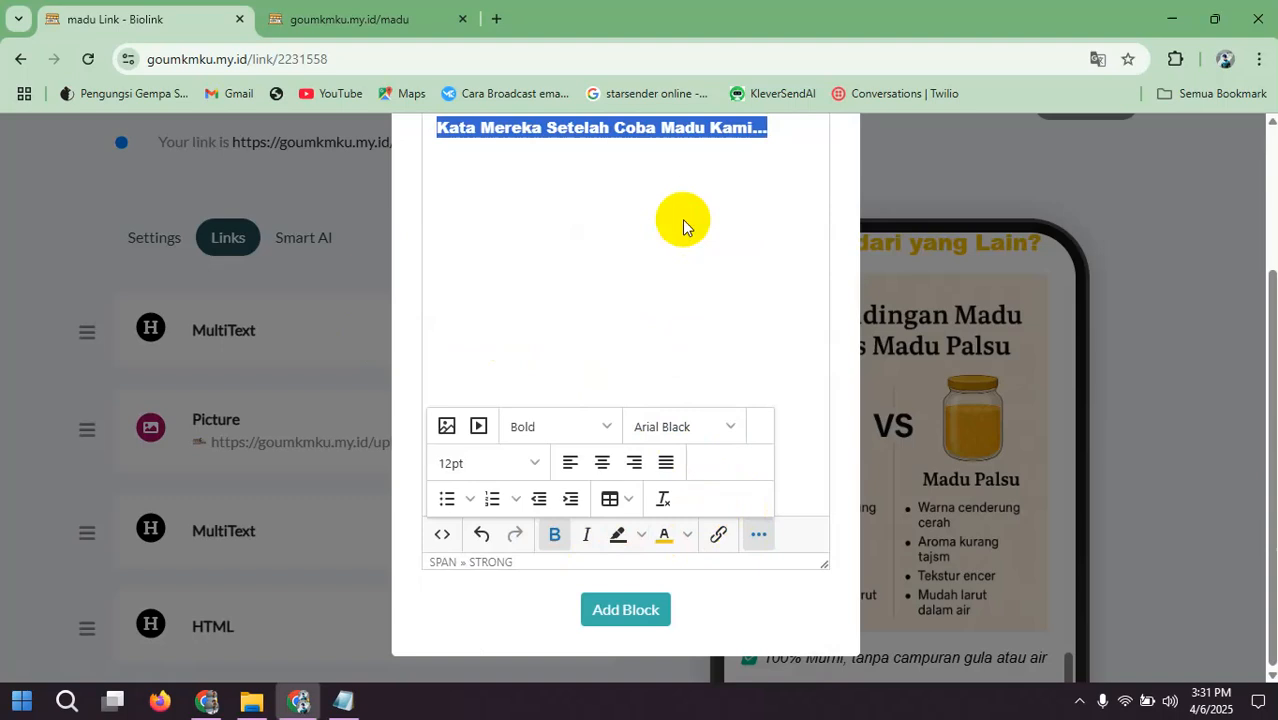
click(491, 463)
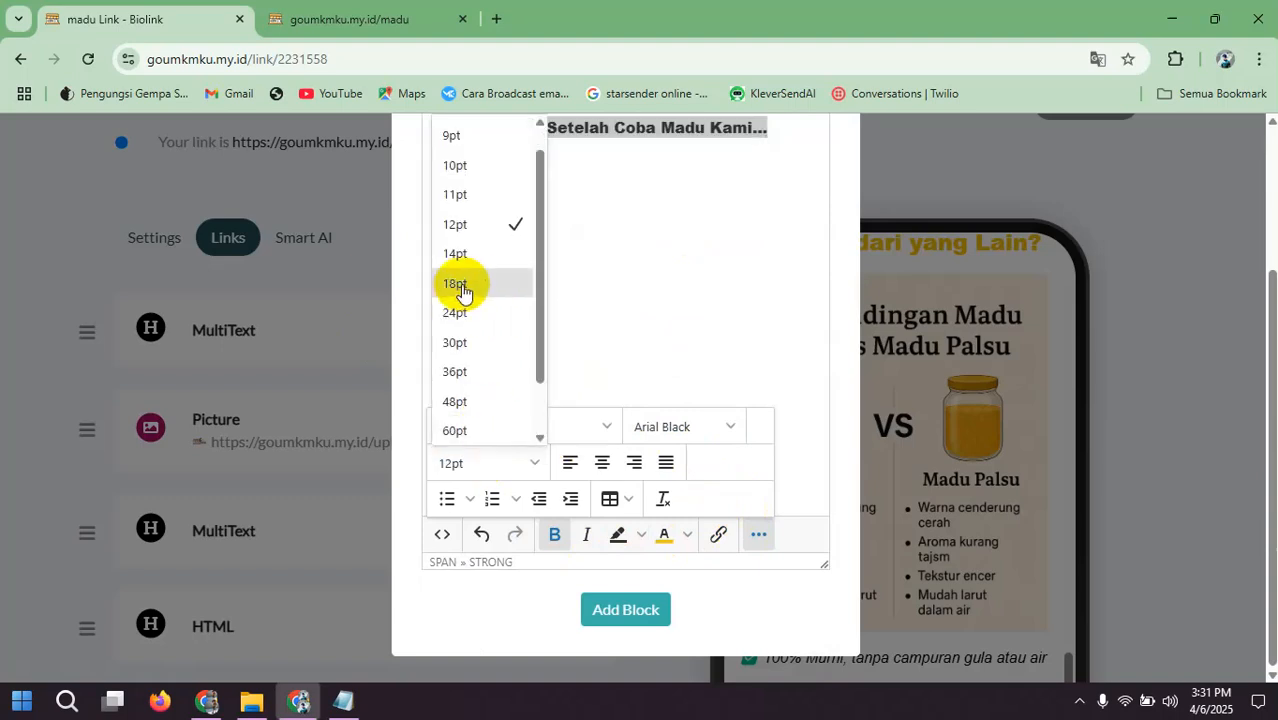
click(461, 285)
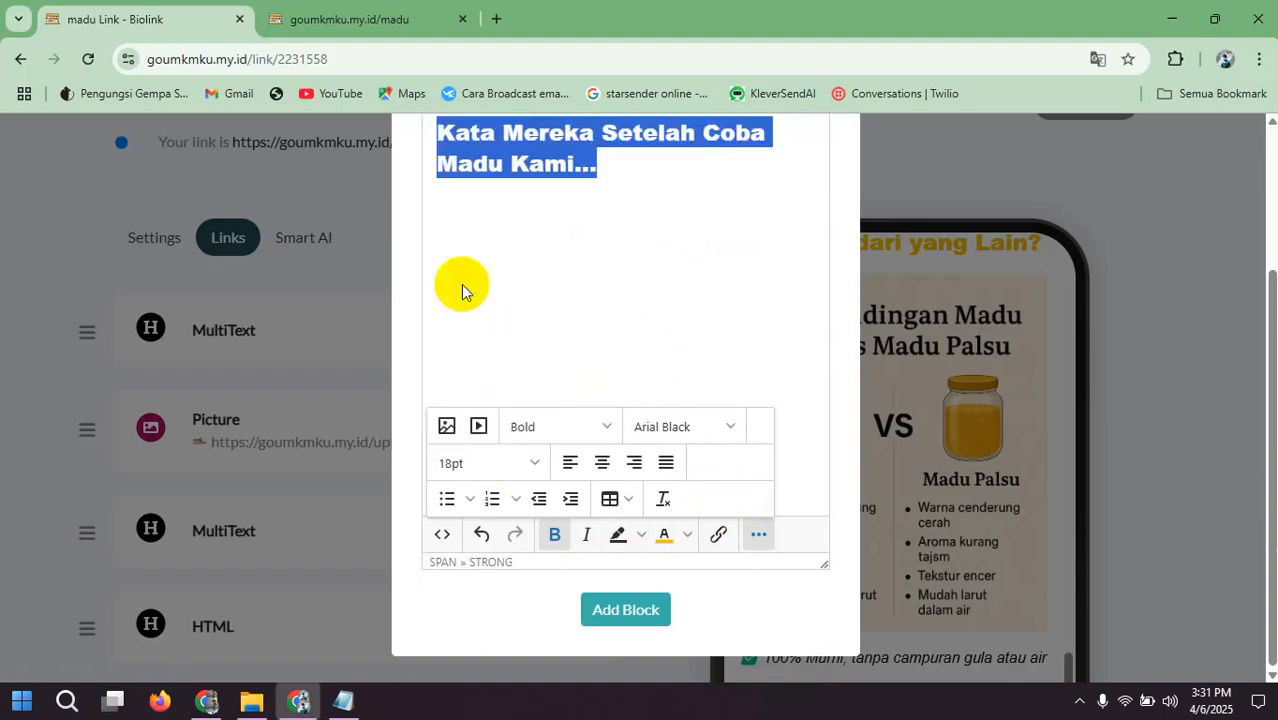
click(598, 462)
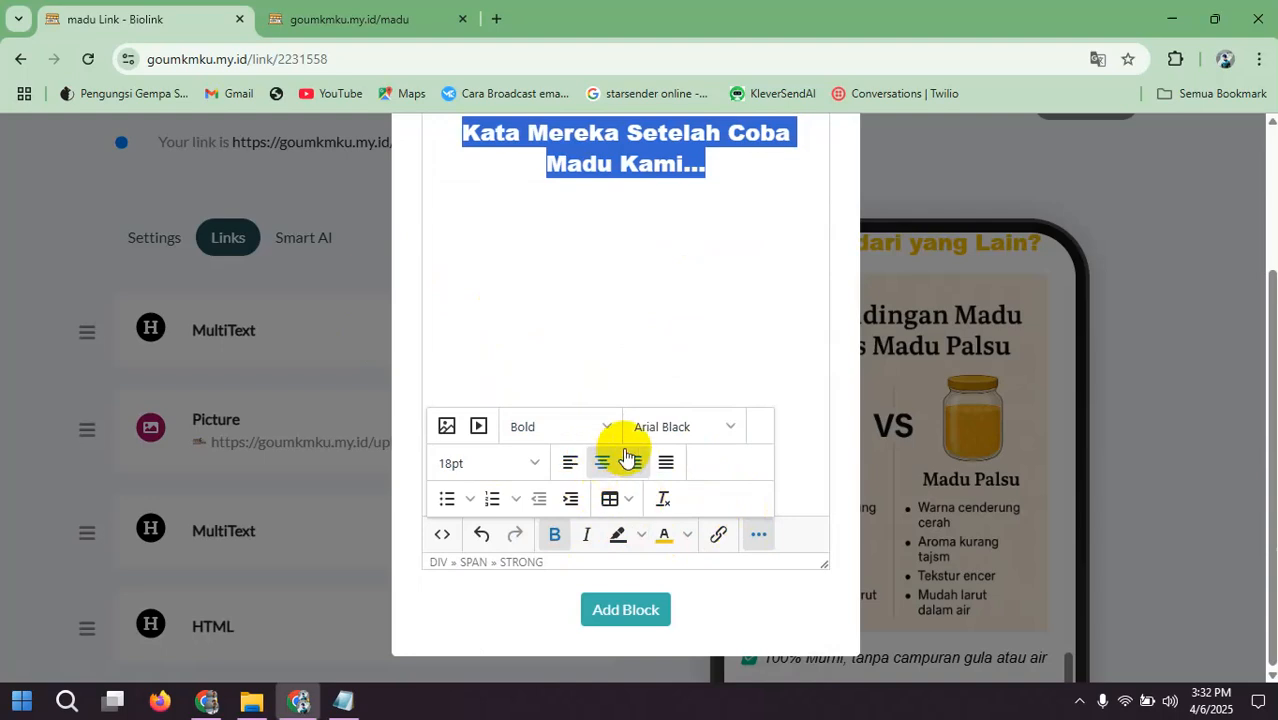
click(628, 611)
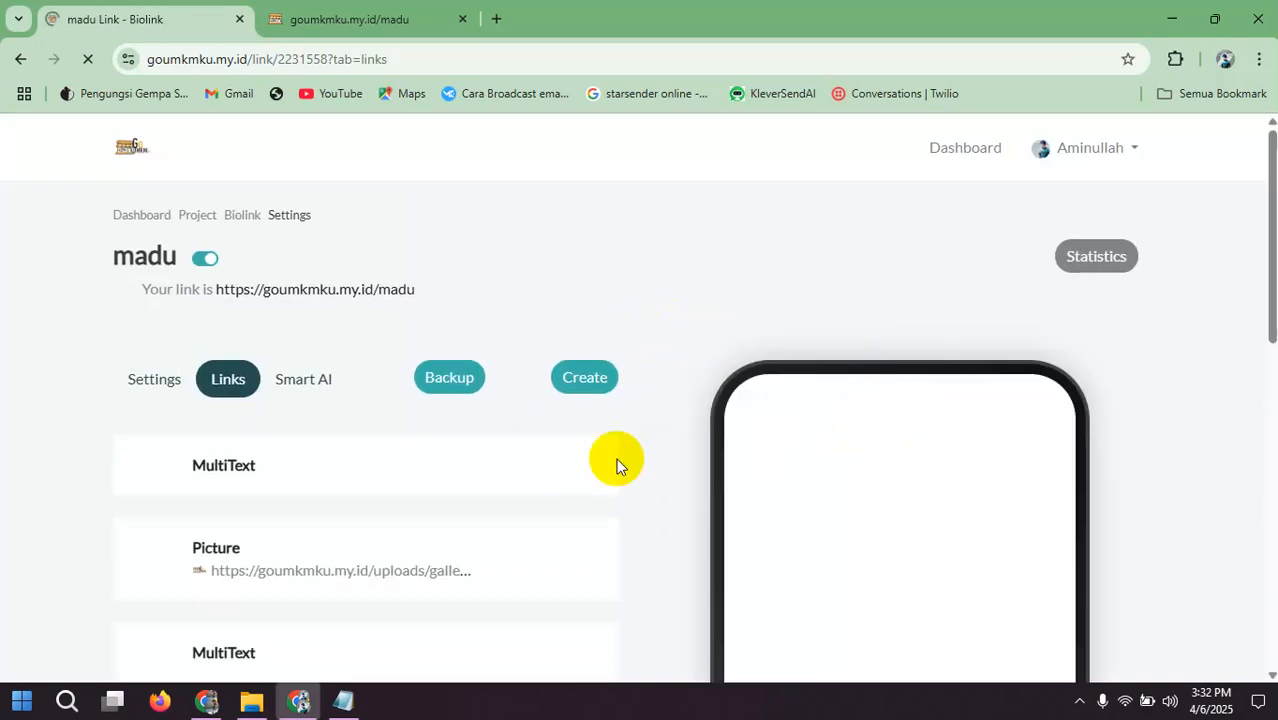
Step: Move the testimonial heading's MultiText block below the last HTML spacer block and check the order in the preview
scroll(600, 478, down, 5)
scroll(968, 398, down, 5)
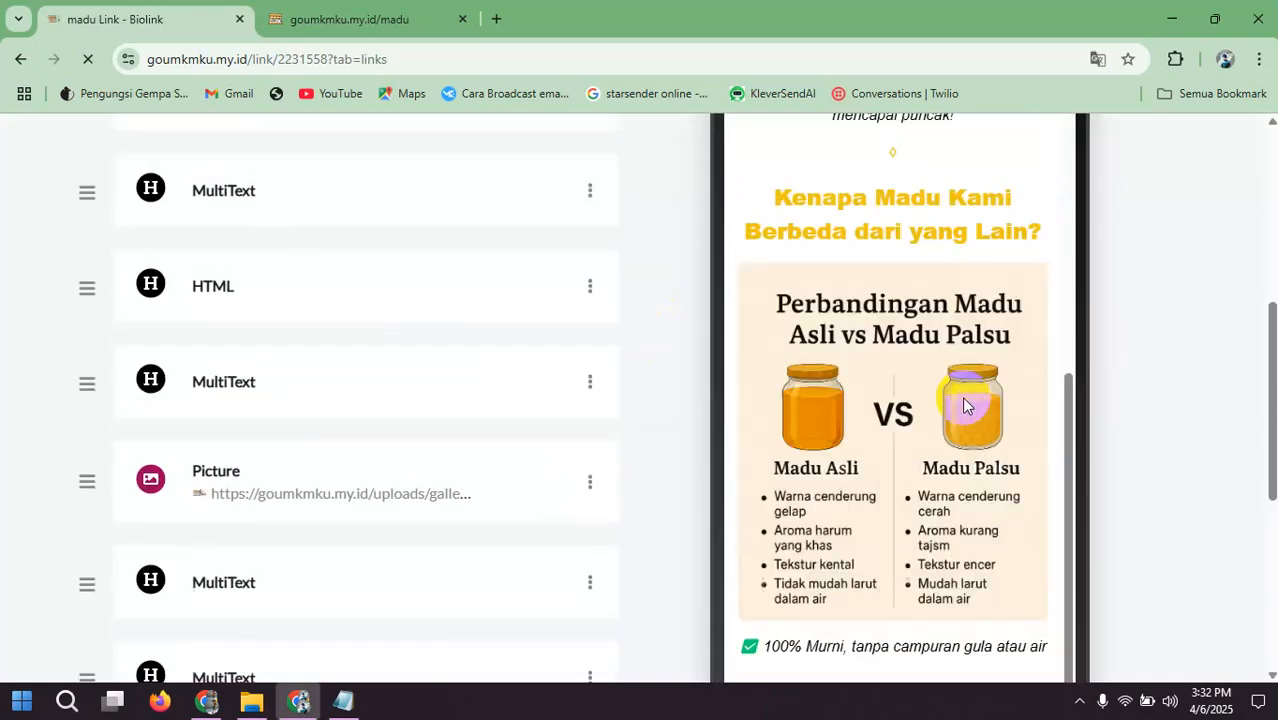
scroll(965, 405, down, 3)
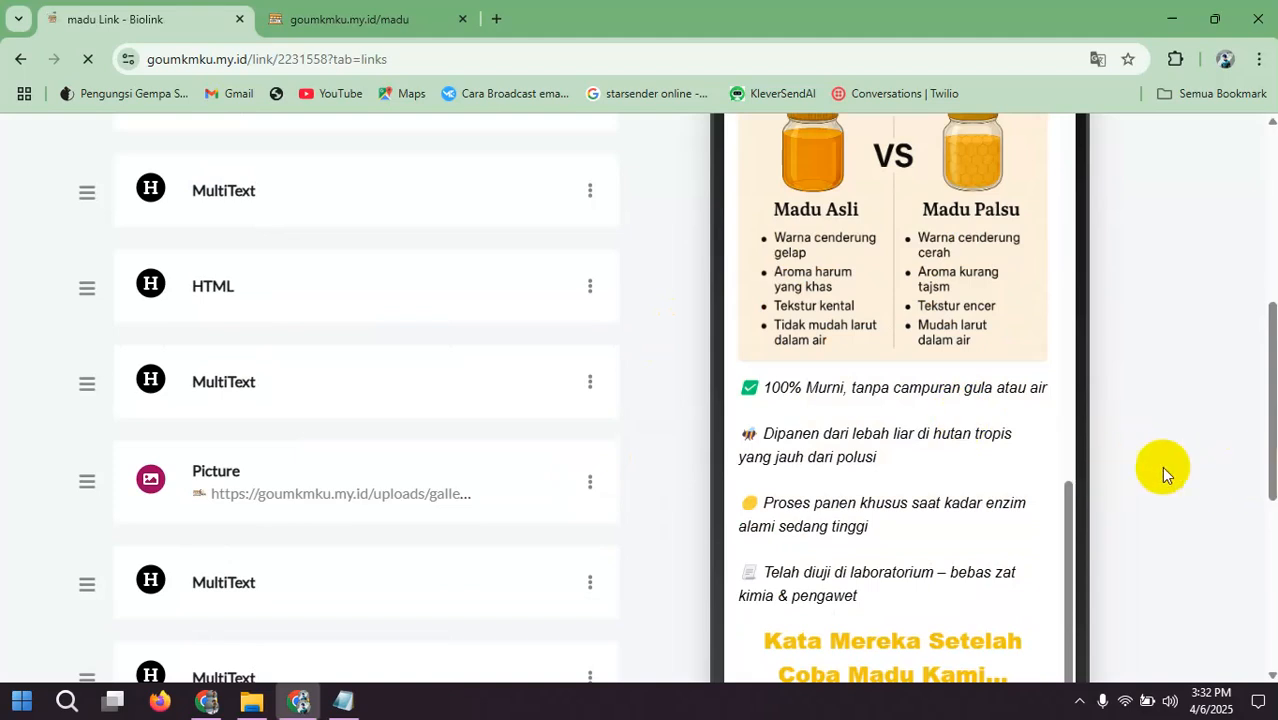
scroll(880, 475, down, 5)
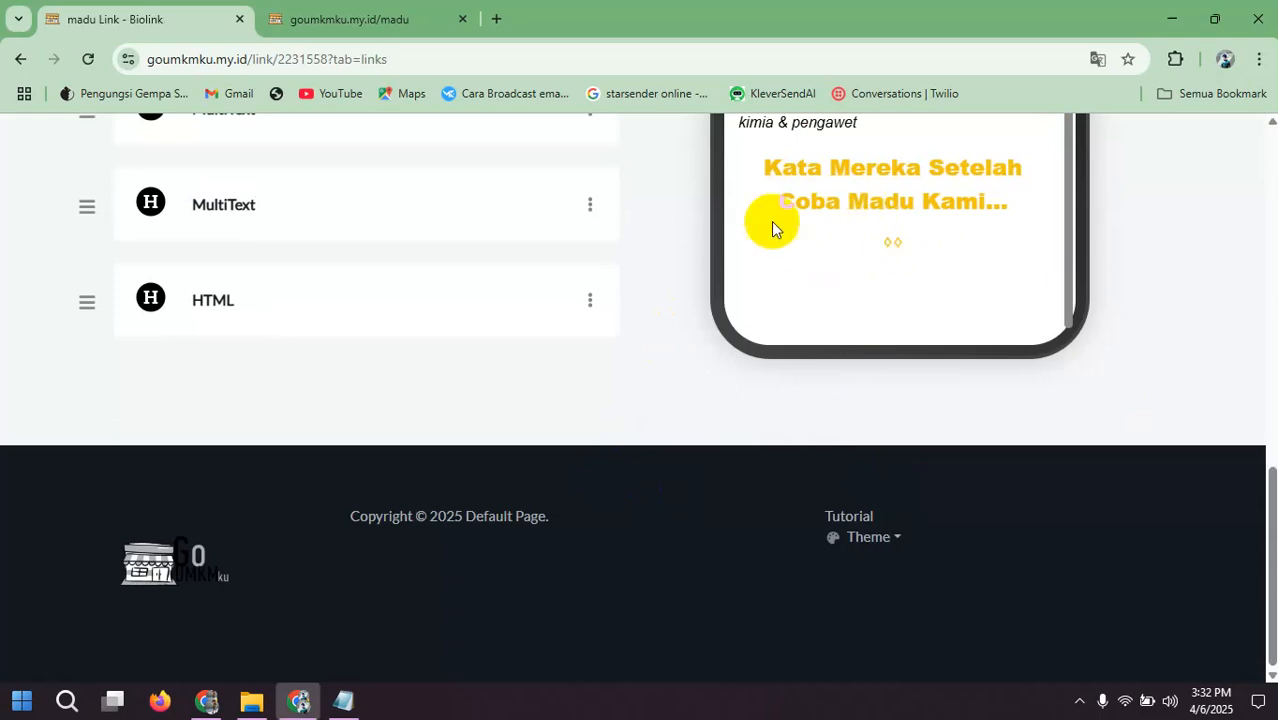
drag(91, 207, 96, 298)
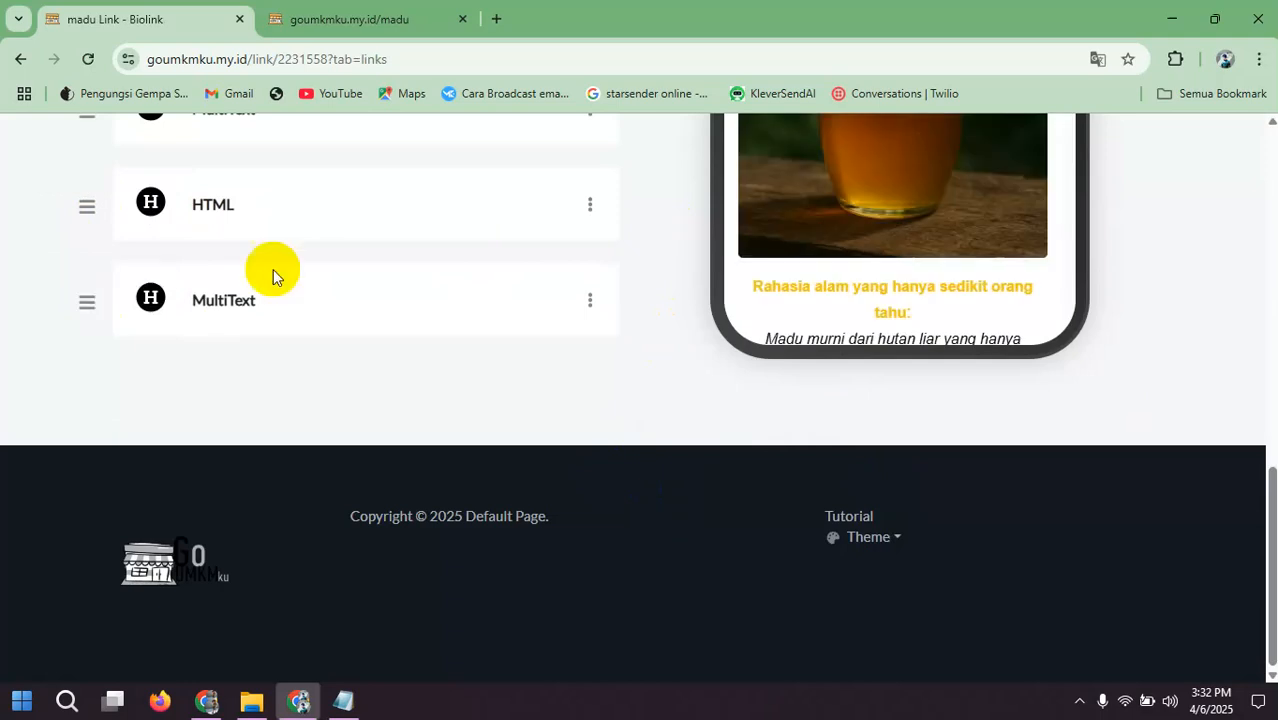
scroll(920, 250, down, 5)
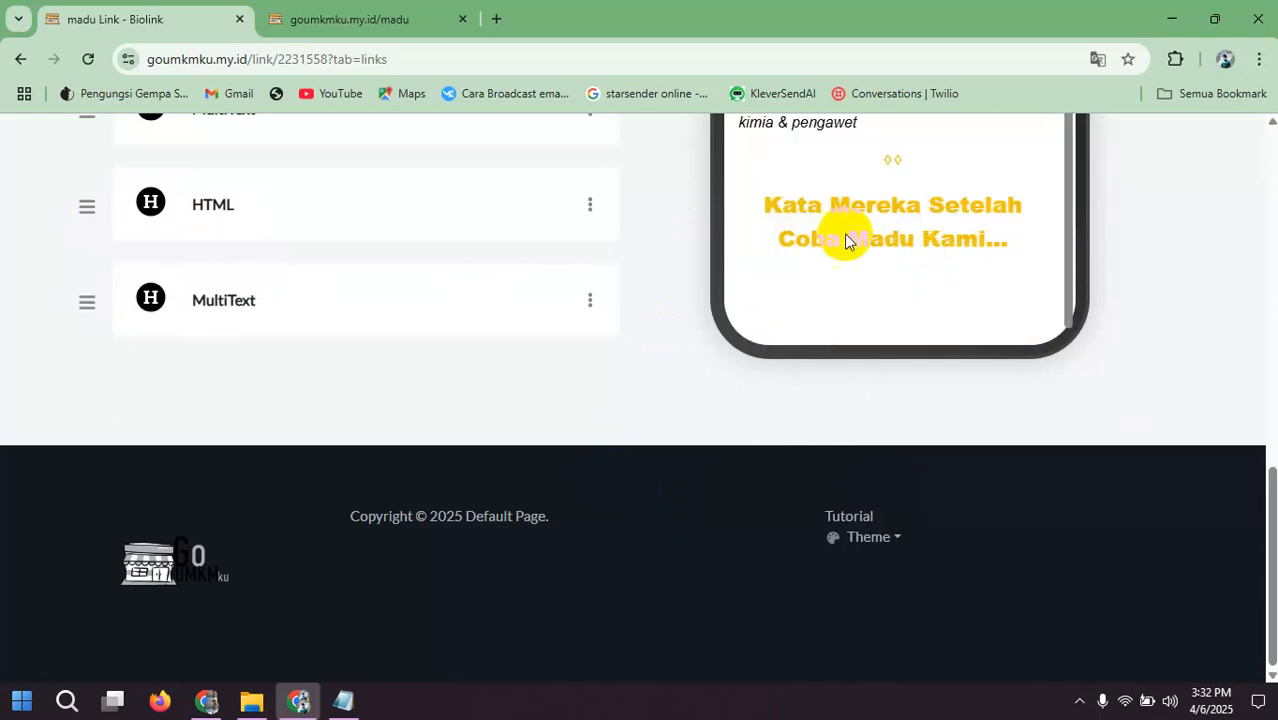
Step: Add a Picture block using photo_2025-04-06_06-20-33.jpg from the Telegram Desktop folder
scroll(413, 363, up, 3)
scroll(451, 377, up, 3)
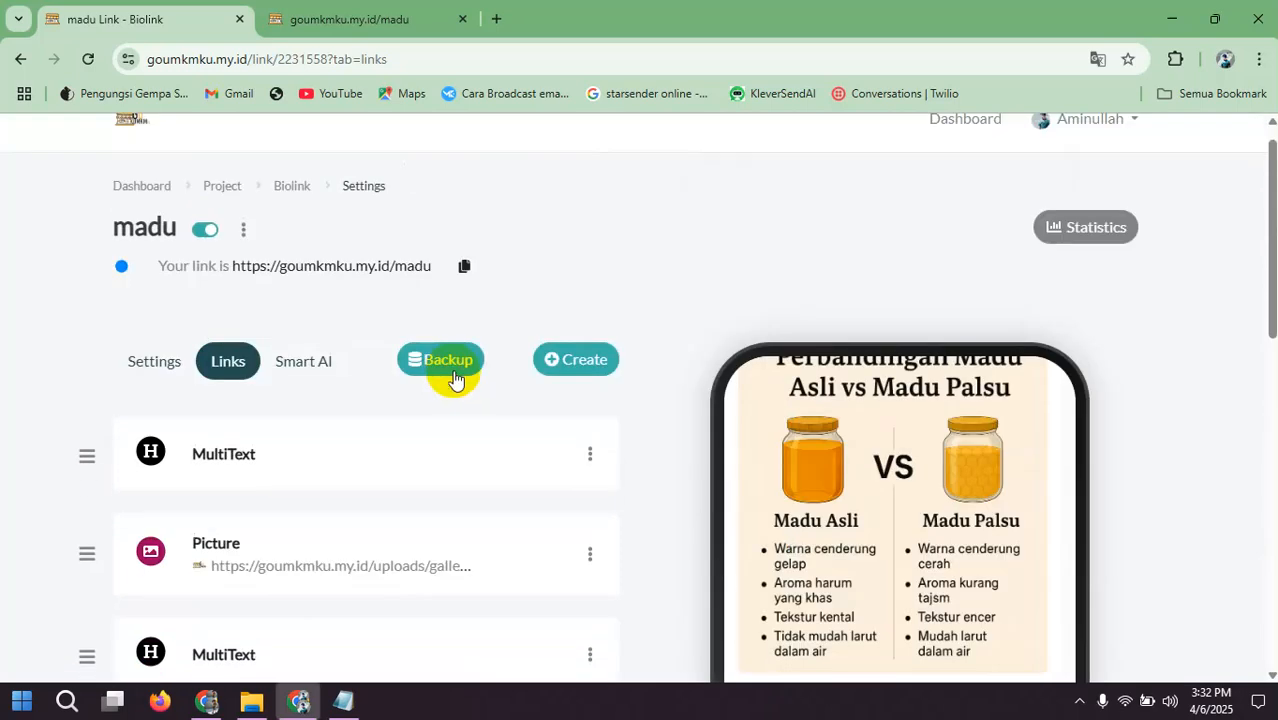
click(565, 360)
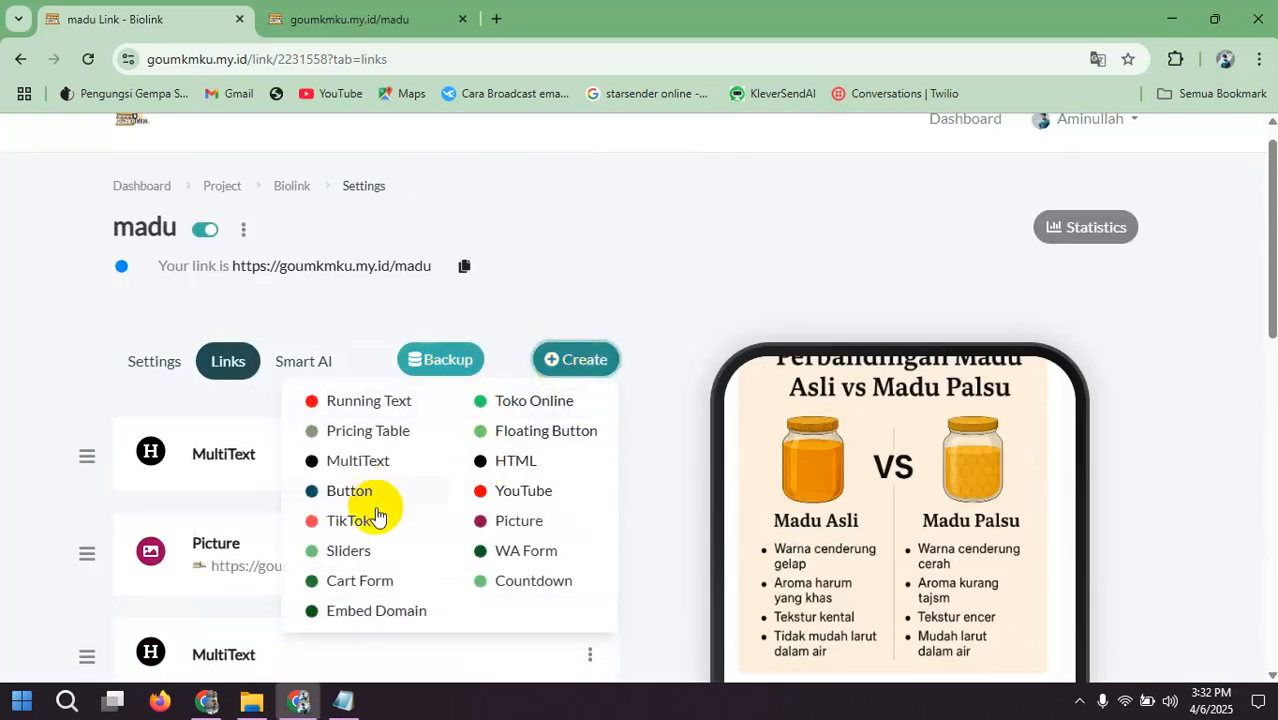
click(508, 520)
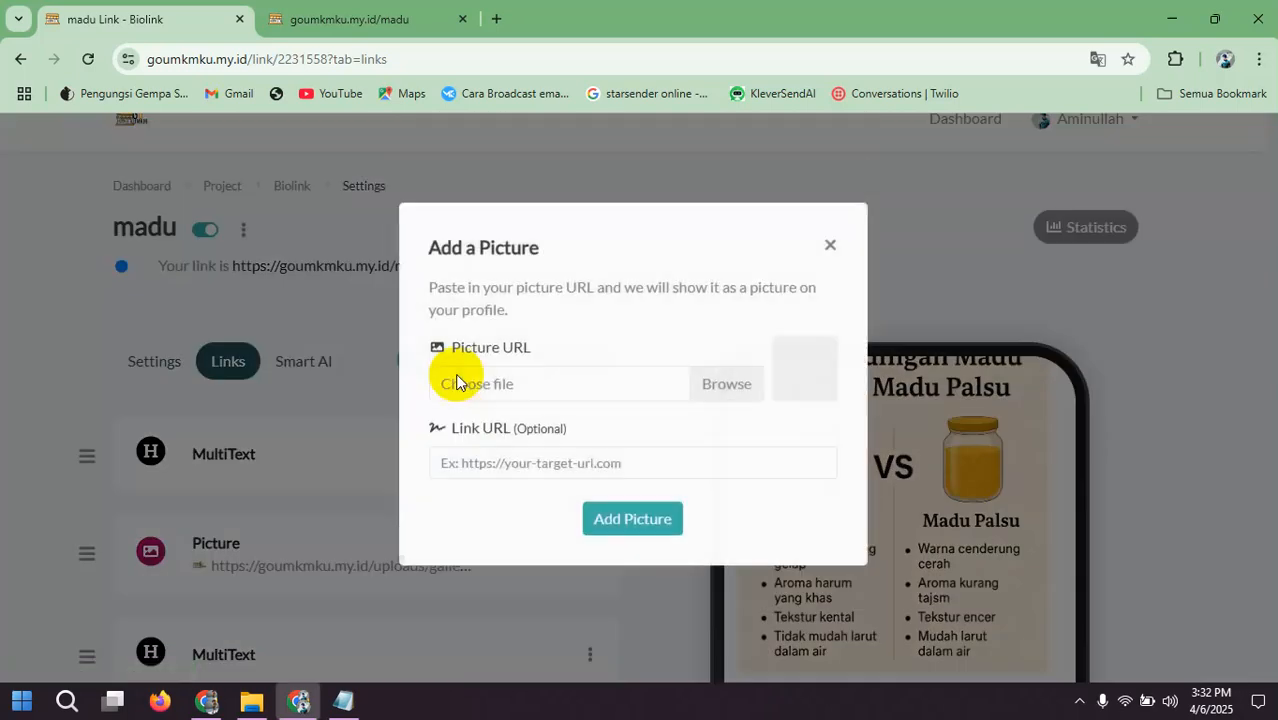
click(693, 400)
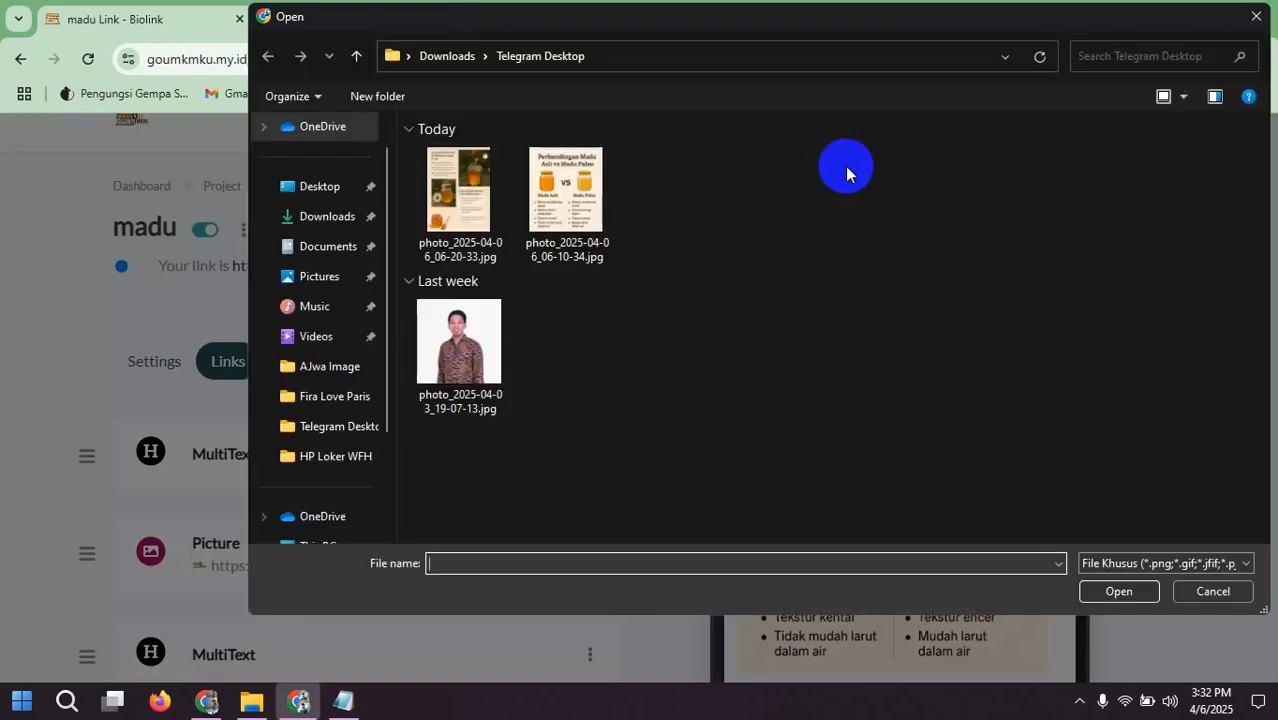
double_click(466, 215)
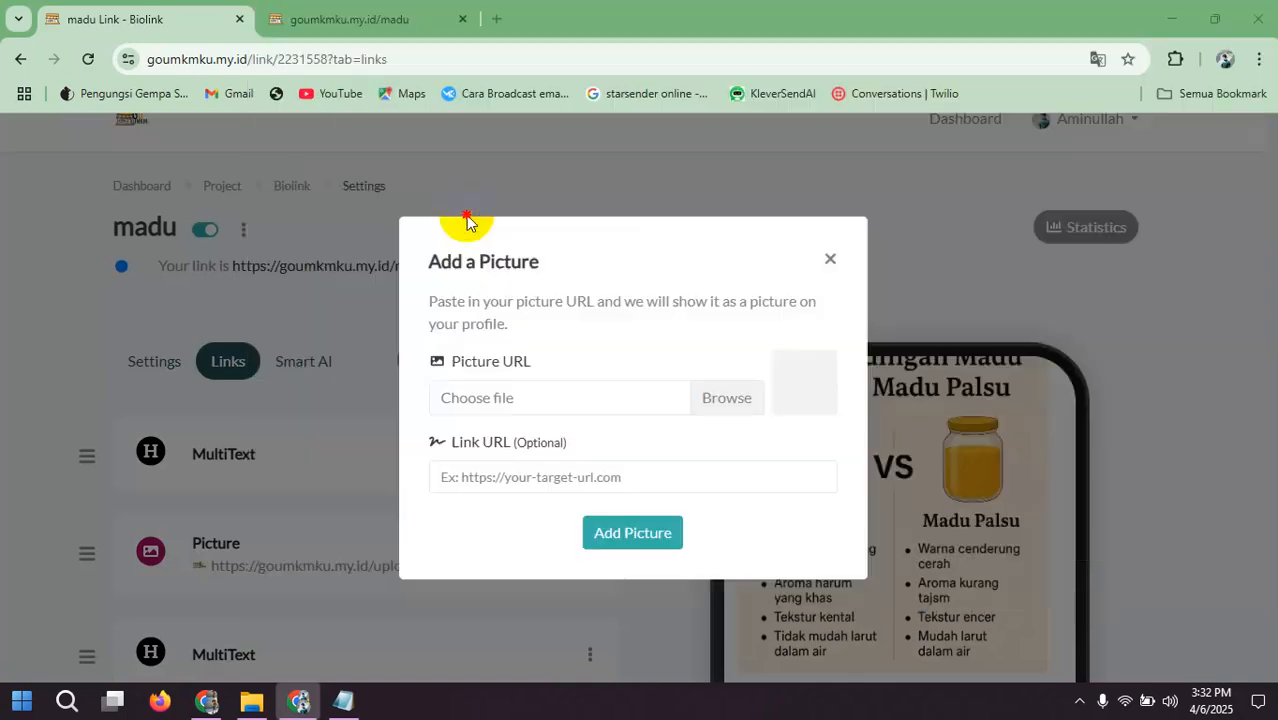
click(636, 529)
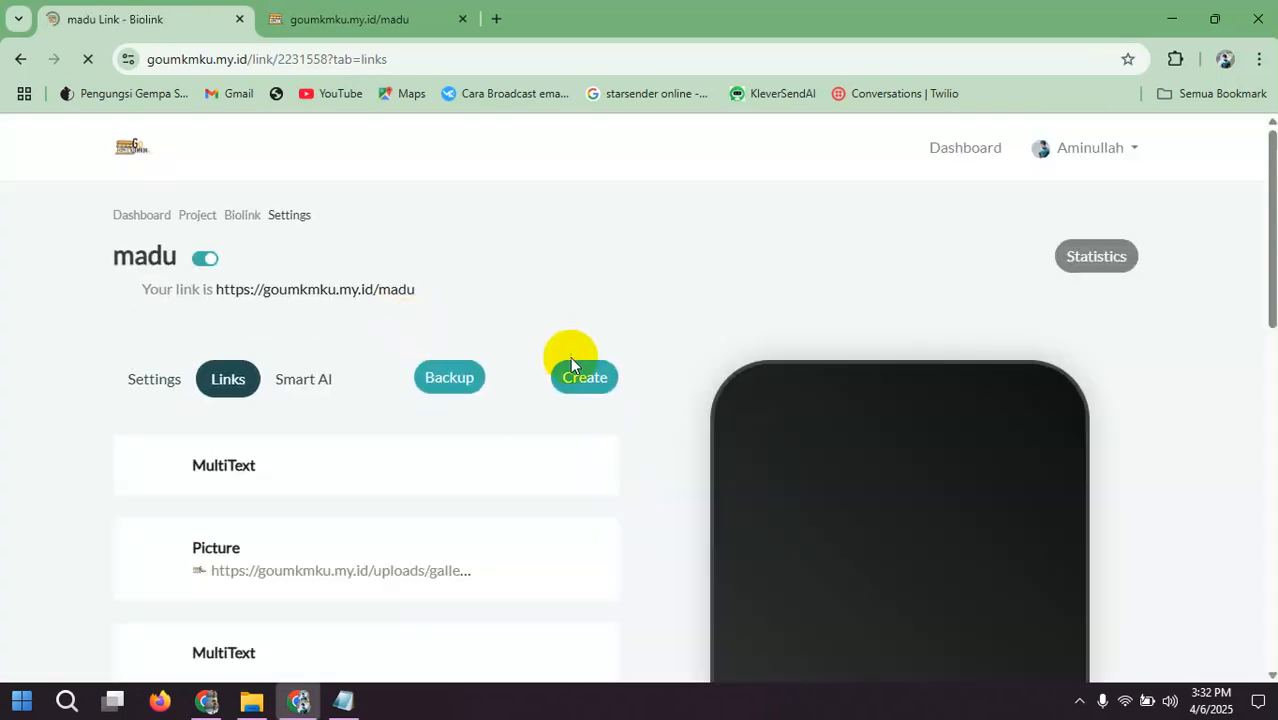
Step: Review the phone preview down to the picture below the testimonial heading and the end of the block list
scroll(568, 370, down, 3)
scroll(500, 385, down, 4)
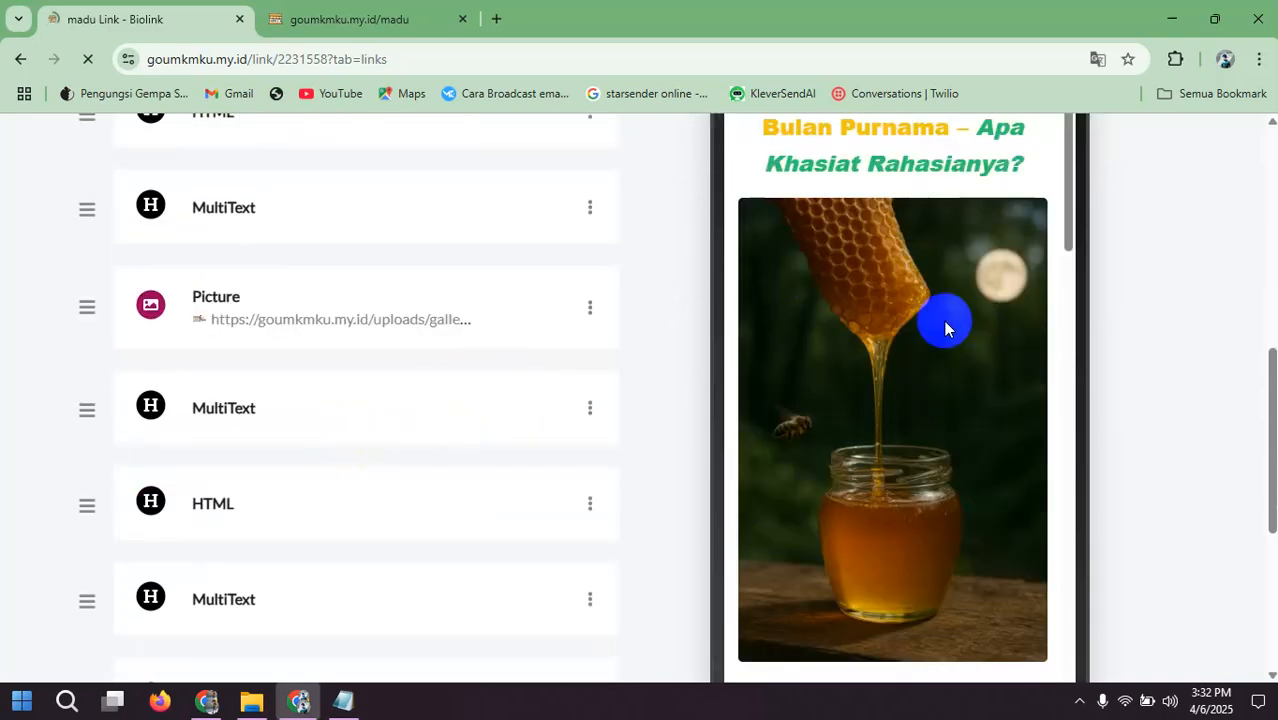
scroll(944, 320, down, 7)
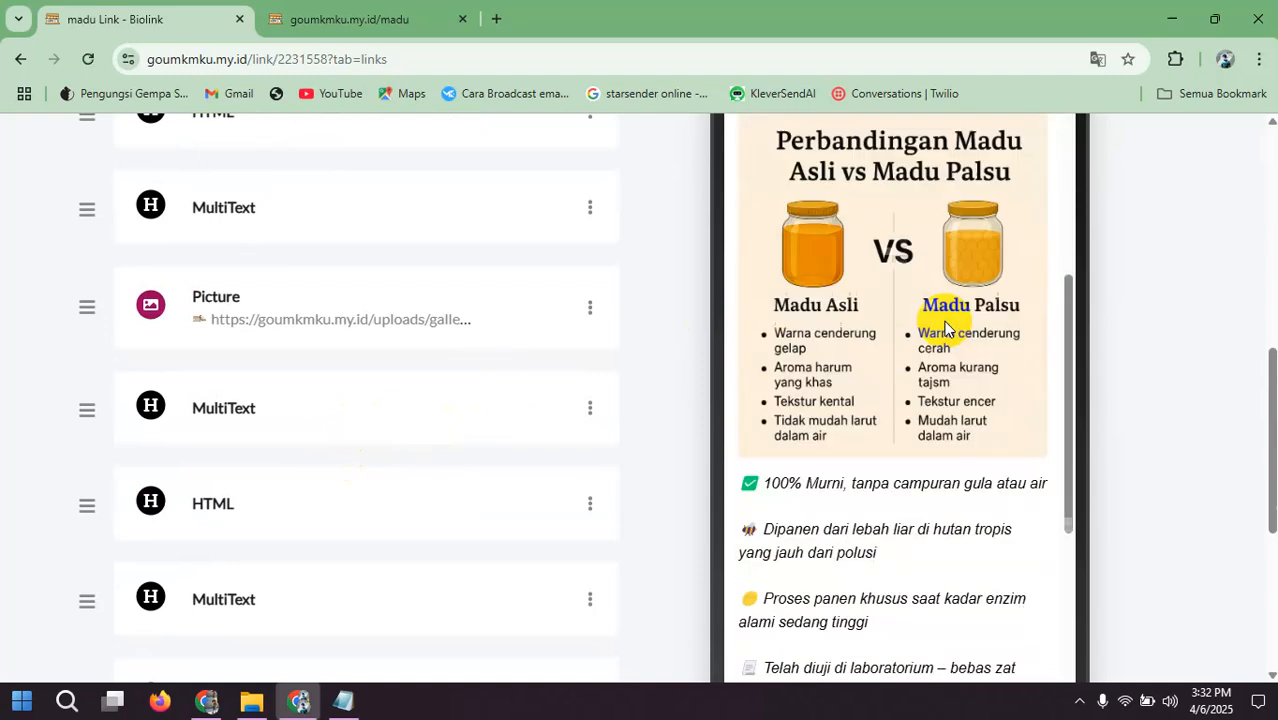
scroll(944, 321, down, 5)
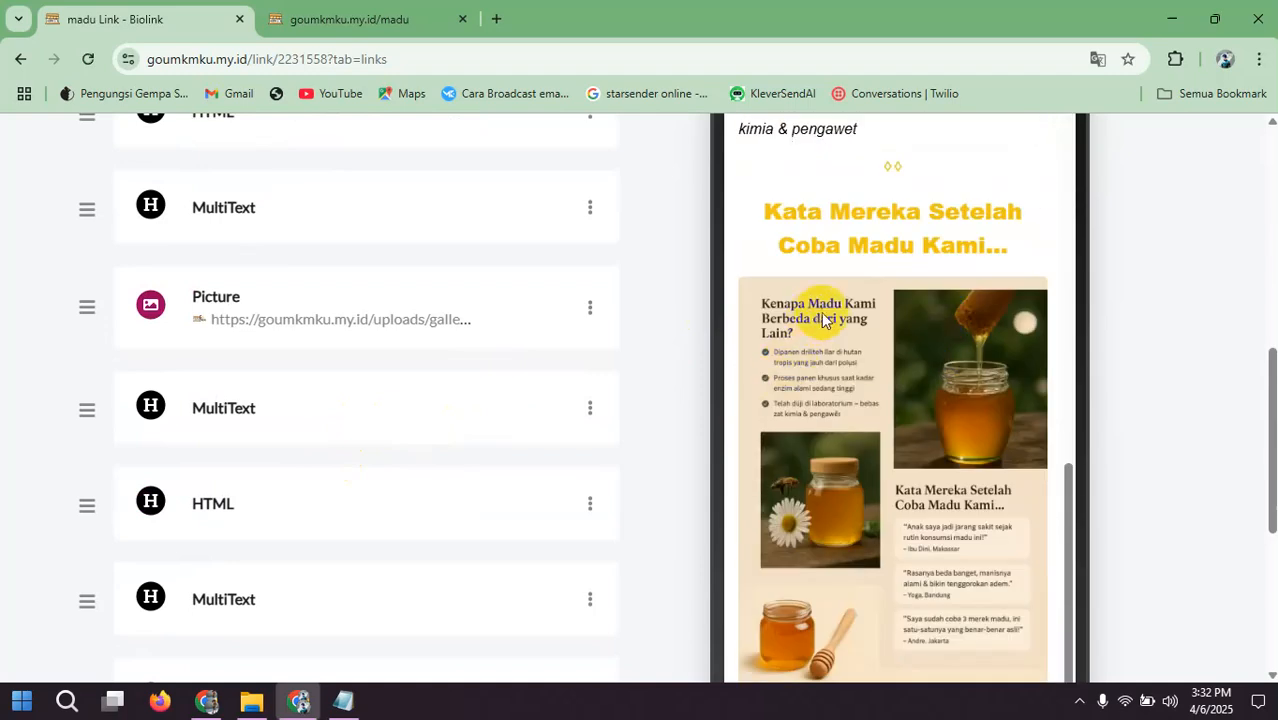
scroll(868, 358, down, 3)
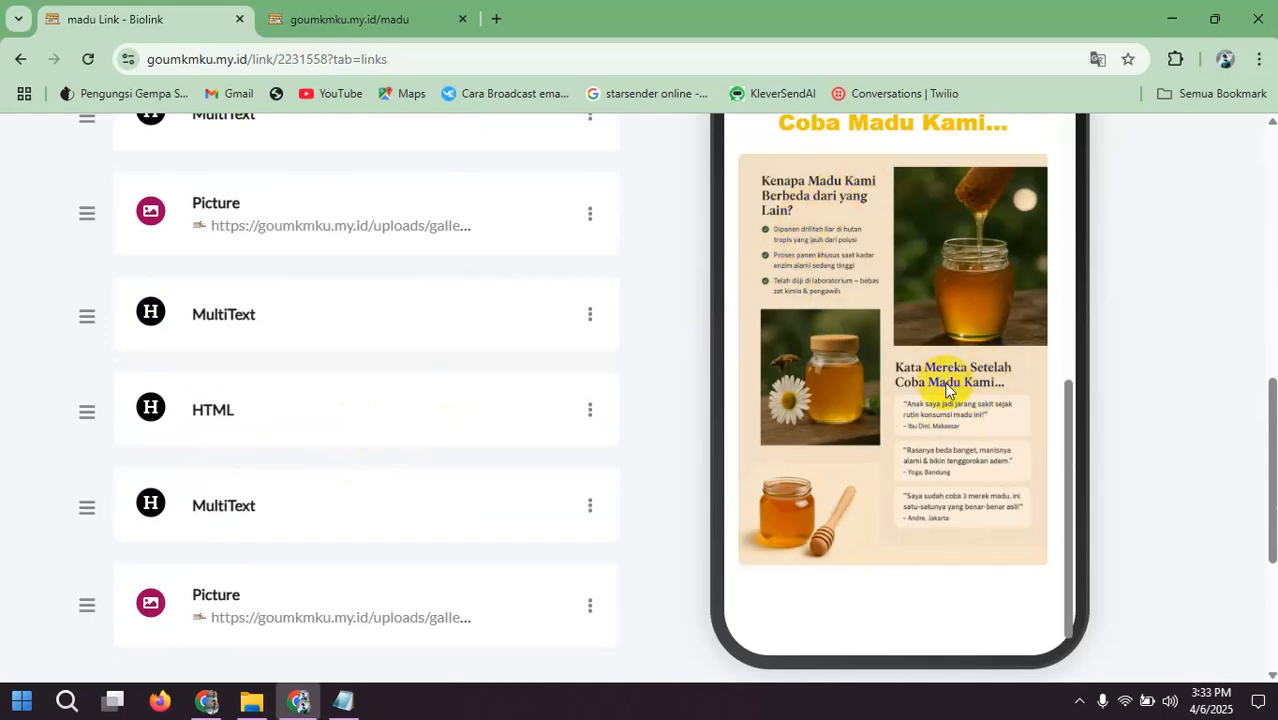
scroll(945, 385, down, 1)
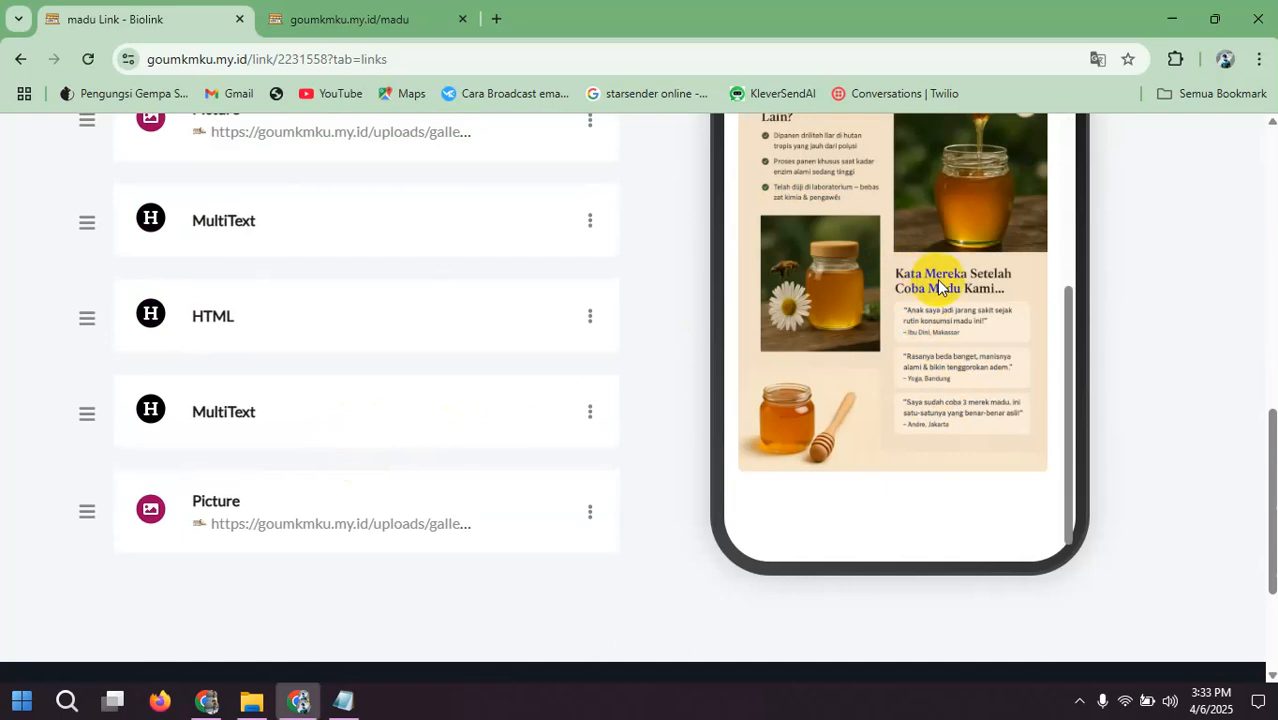
Step: Check the end of the phone preview and block list, and start a new MultiText block
scroll(965, 326, down, 1)
scroll(965, 341, up, 5)
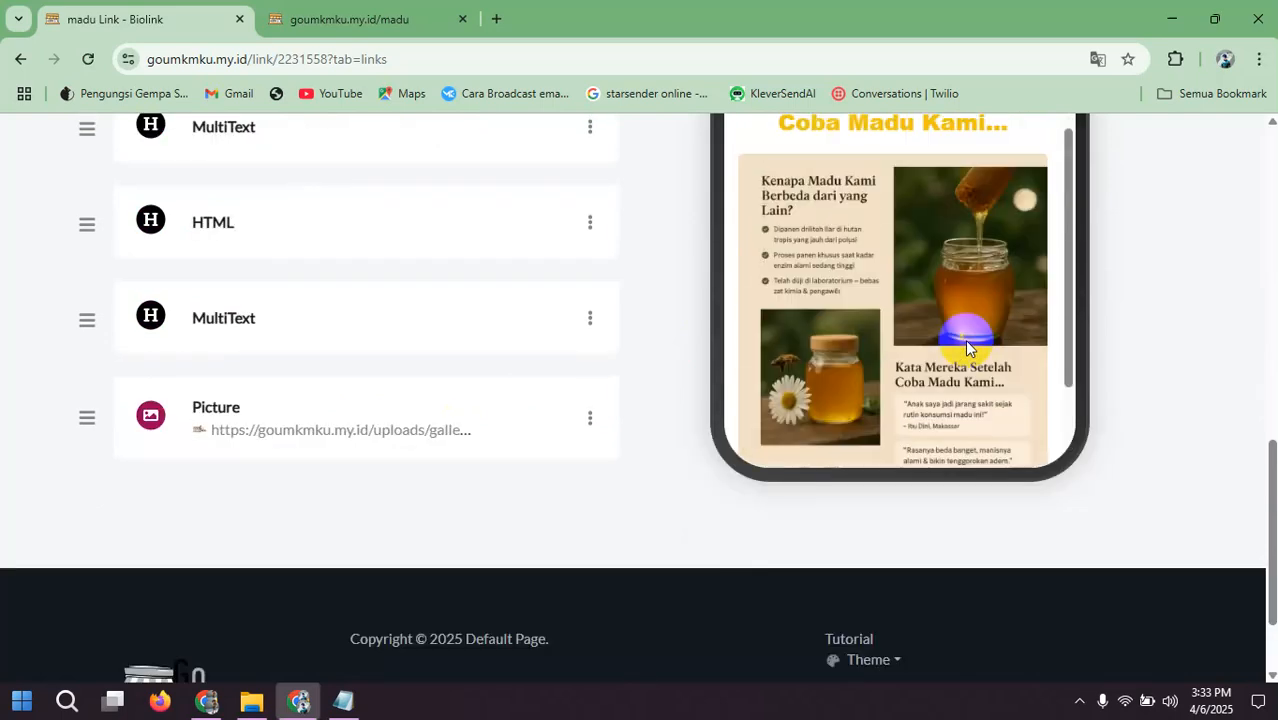
scroll(974, 307, down, 3)
scroll(975, 307, down, 4)
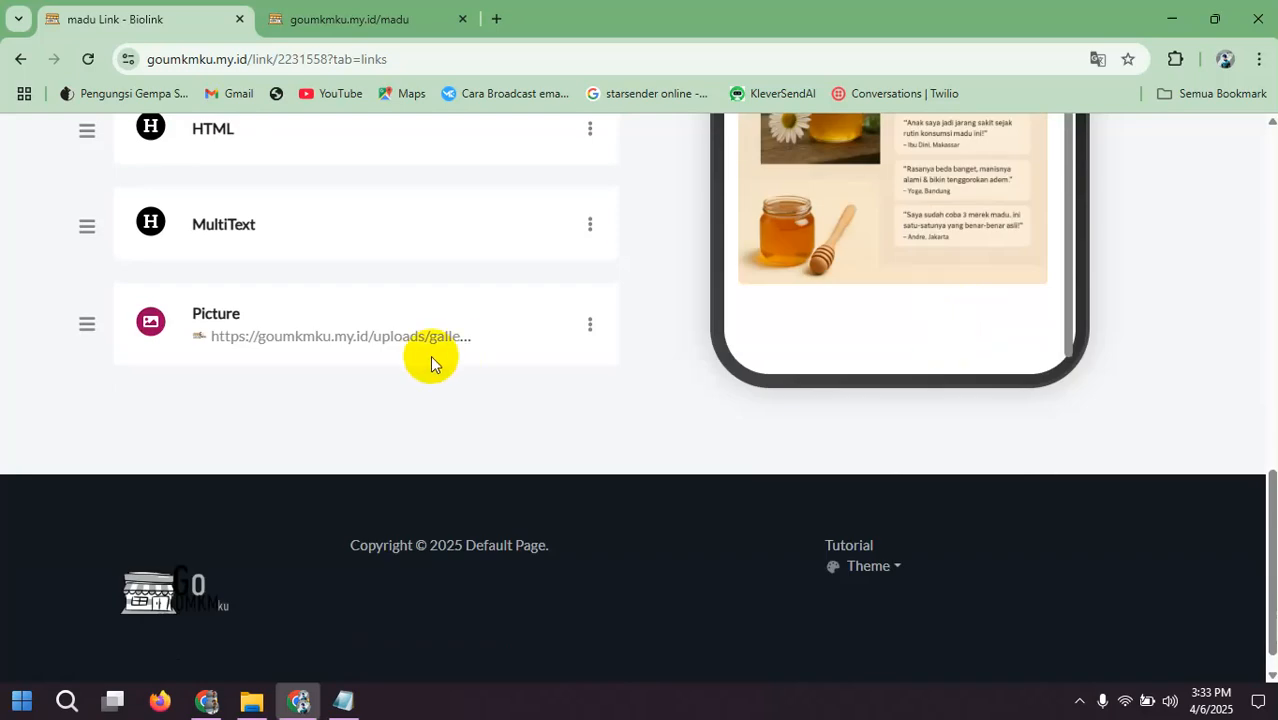
scroll(432, 357, up, 6)
scroll(431, 355, up, 3)
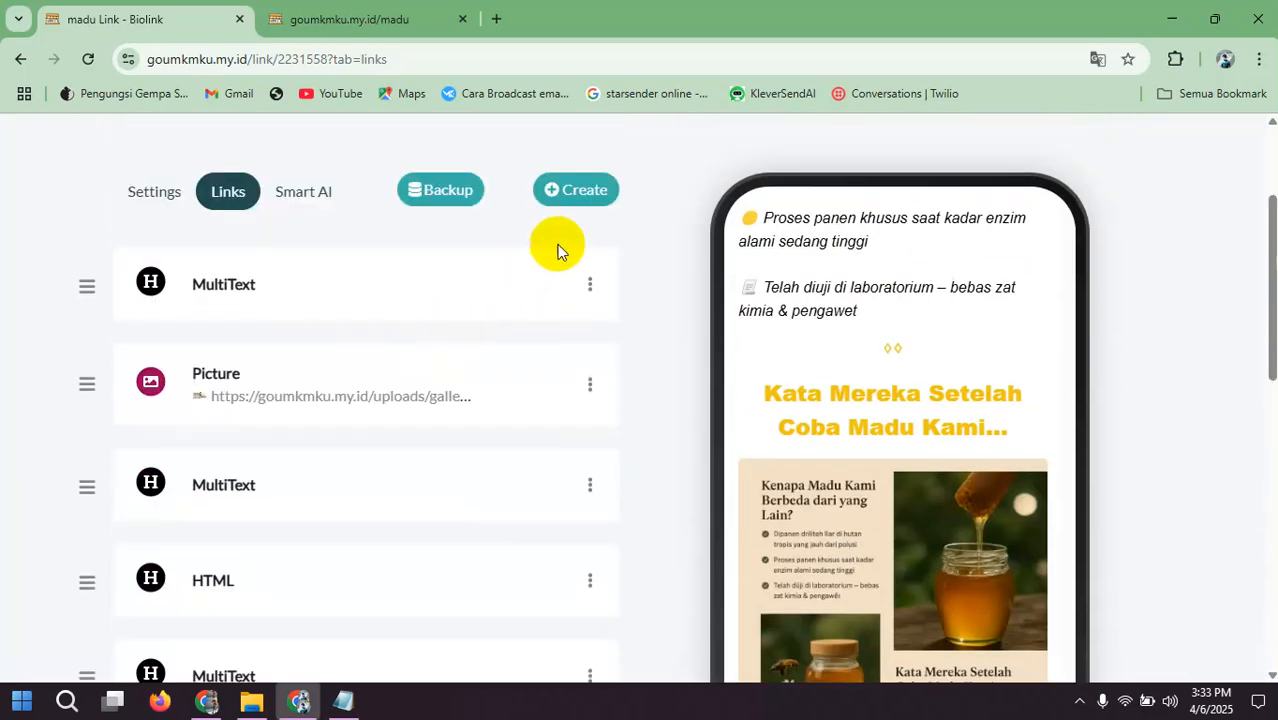
click(567, 196)
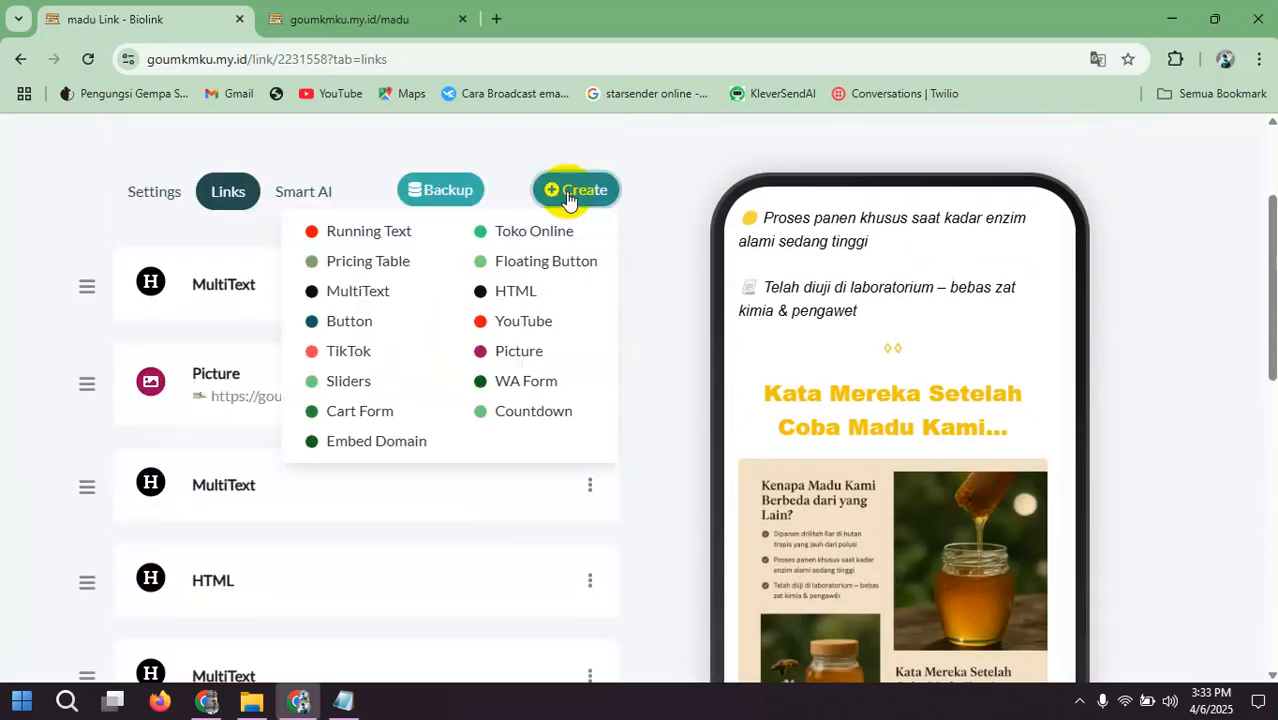
click(375, 293)
Step: Copy the BONUS and Stok terbatas lines from Framework Landingpage.txt in Notepad and paste them as the new MultiText block's description
click(343, 700)
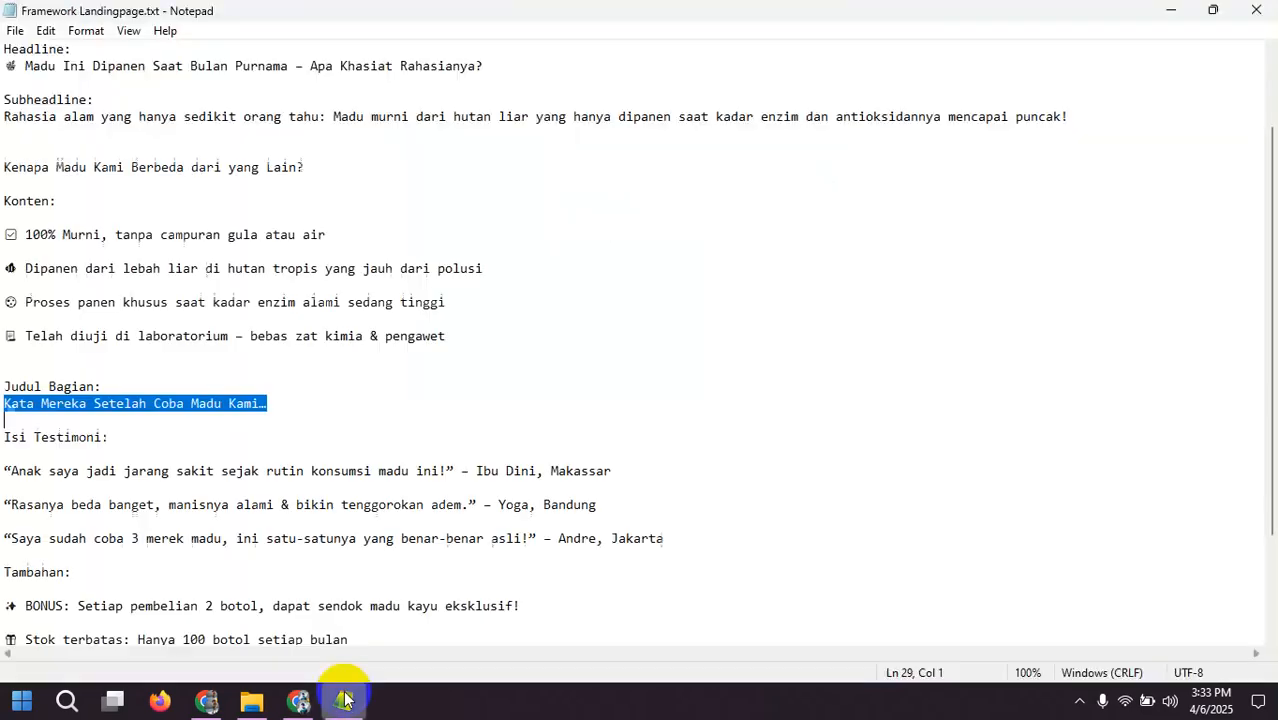
scroll(226, 410, down, 2)
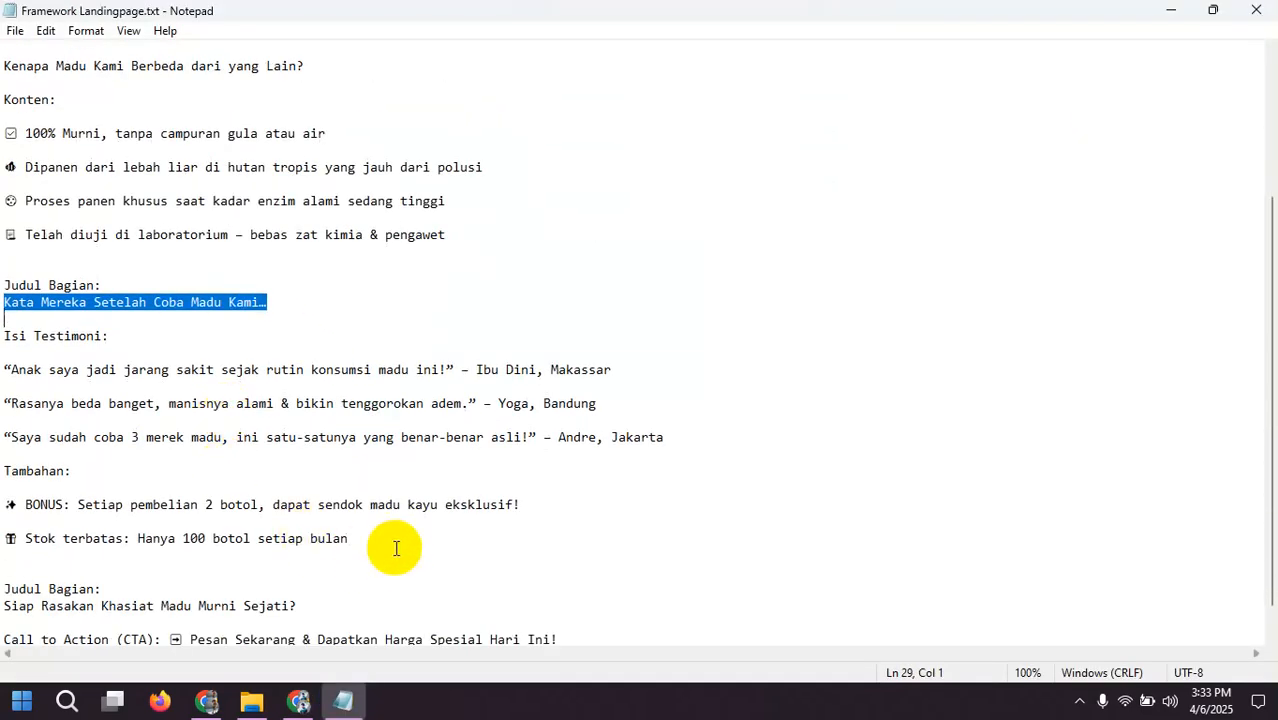
drag(394, 545, 6, 502)
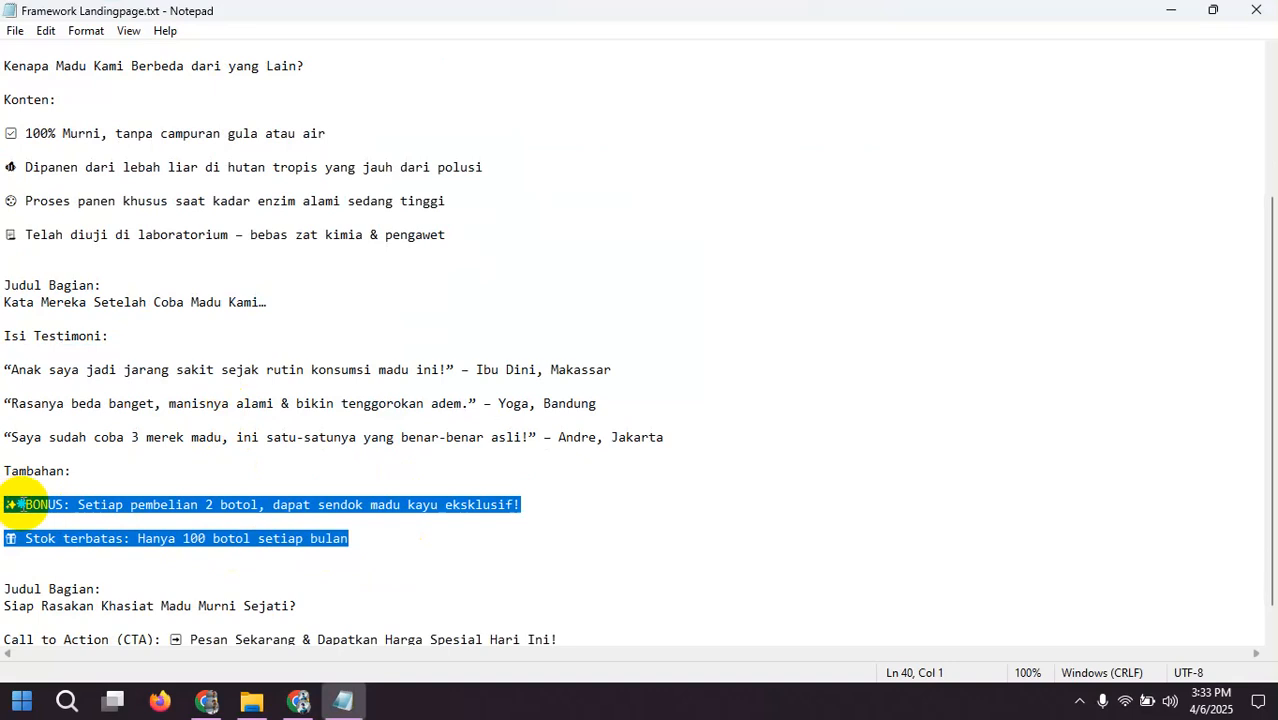
right_click(48, 502)
click(94, 283)
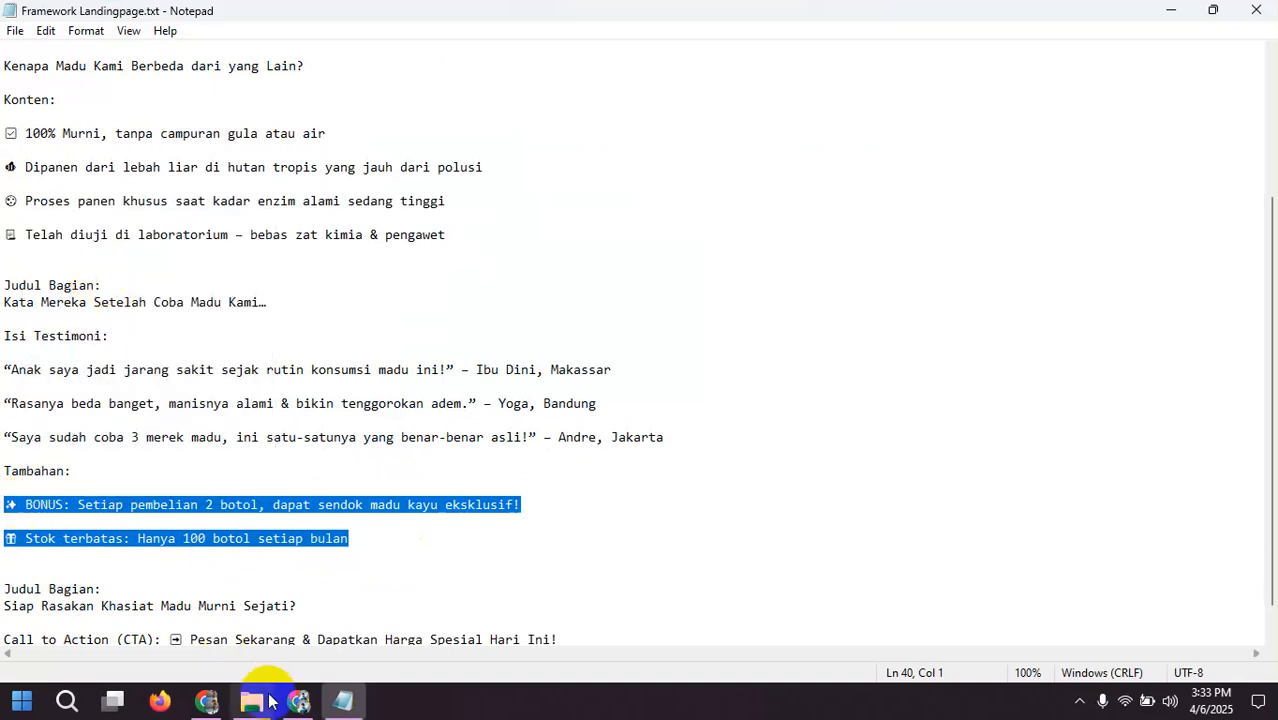
click(298, 701)
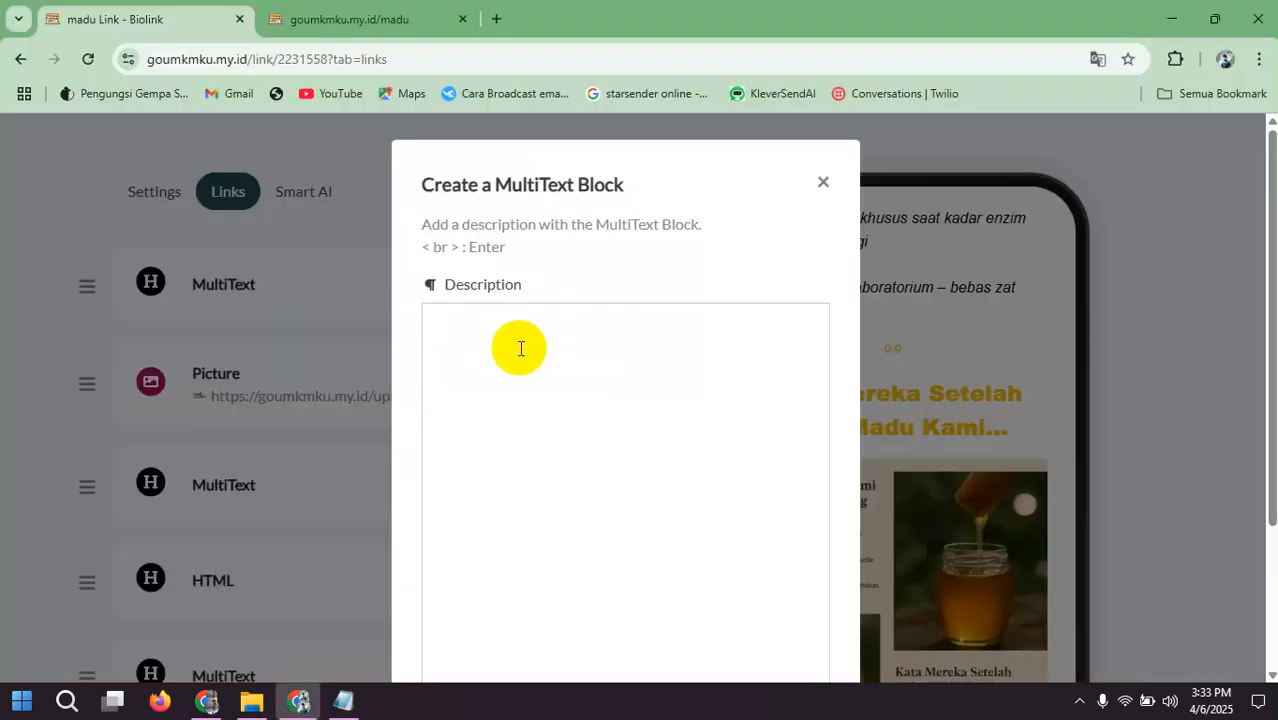
key(ctrl+v)
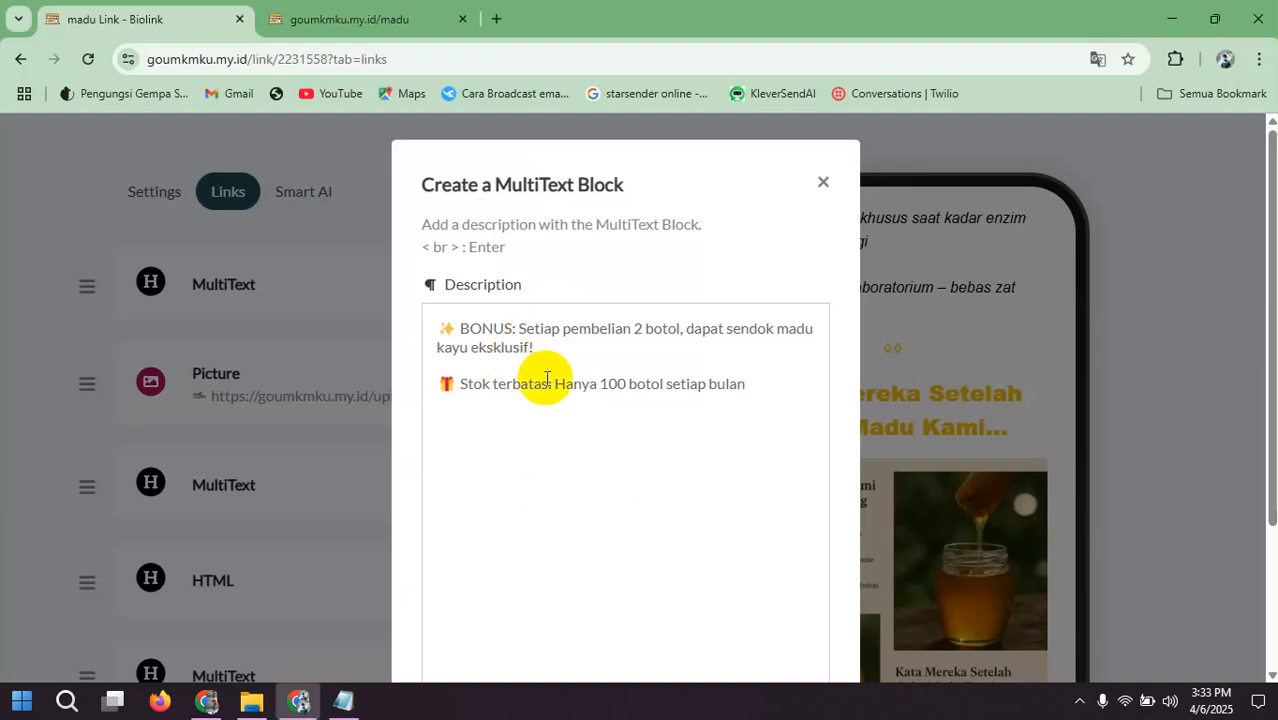
Step: Apply a text color and italics to the whole bonus and limited-stock description, and add the MultiText block to the page
key(ctrl+a)
scroll(600, 430, down, 2)
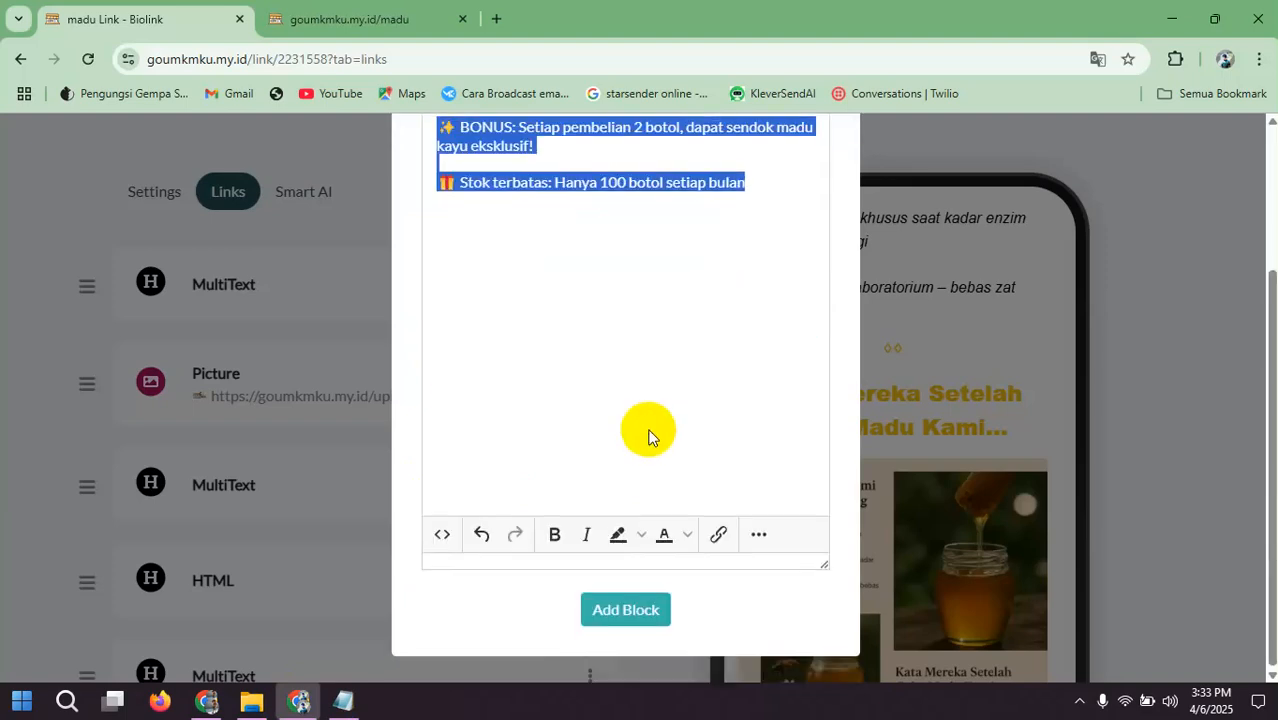
click(687, 535)
click(660, 480)
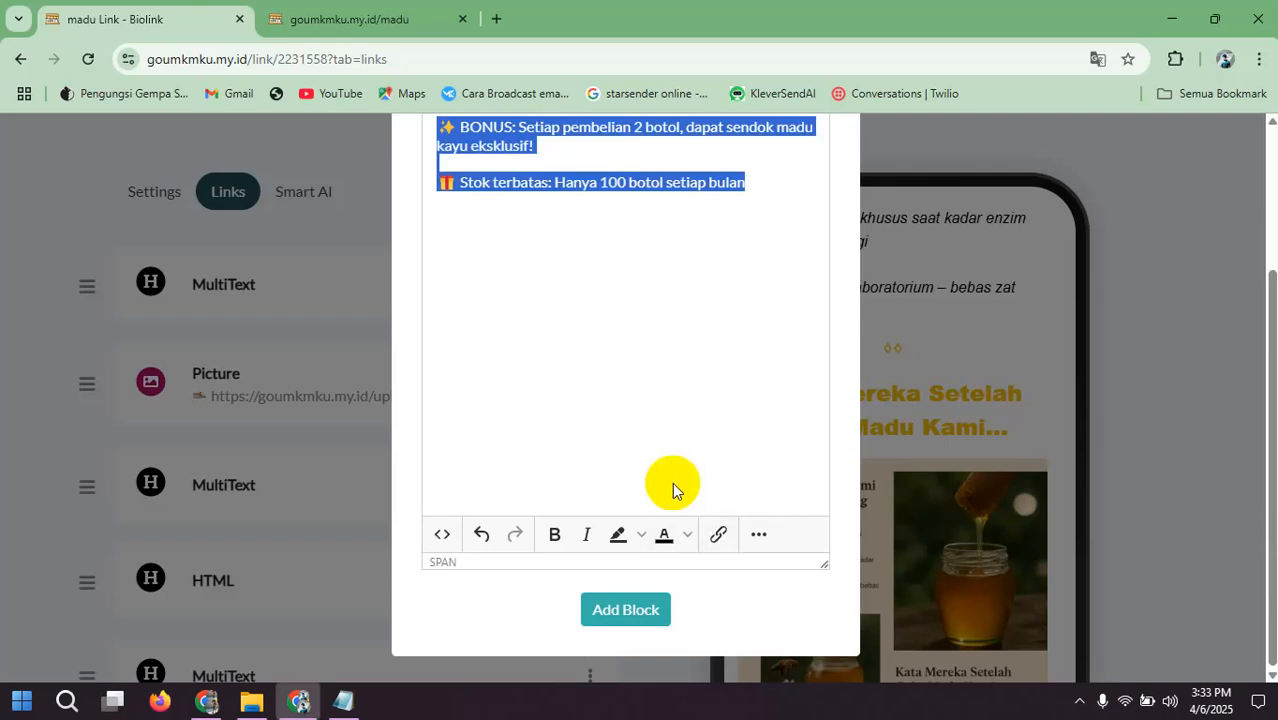
click(595, 545)
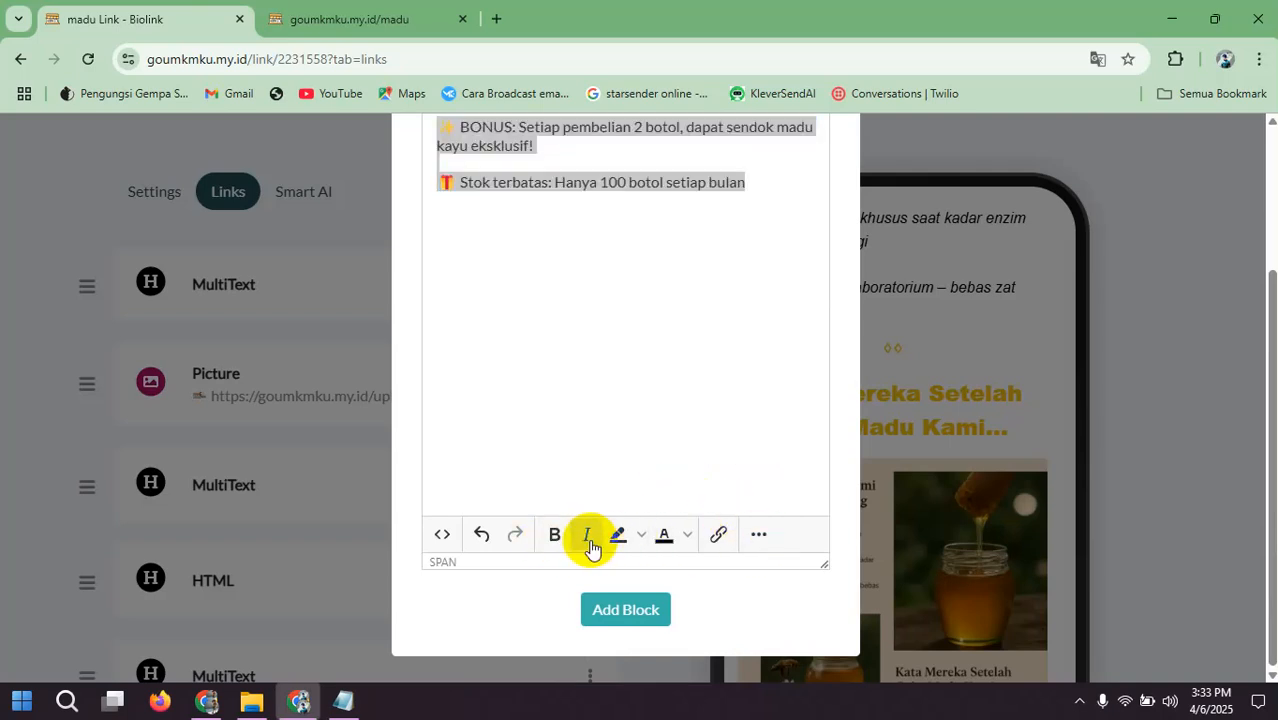
click(759, 534)
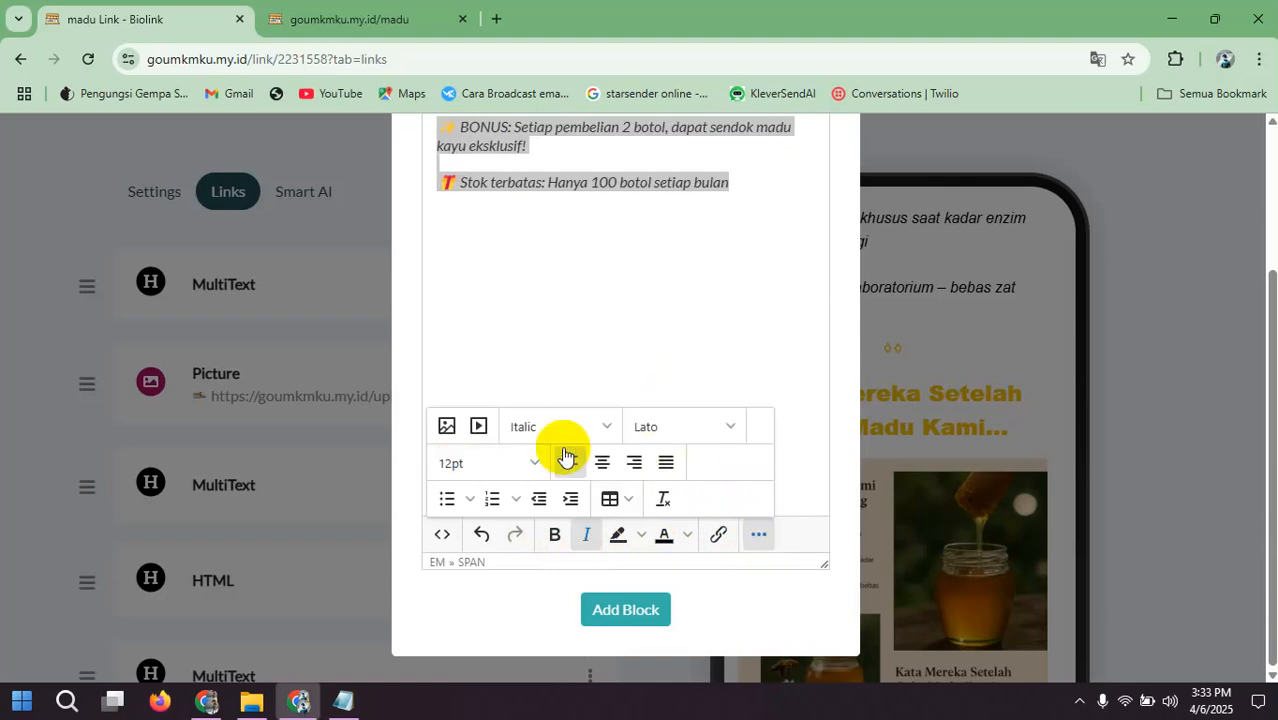
click(601, 430)
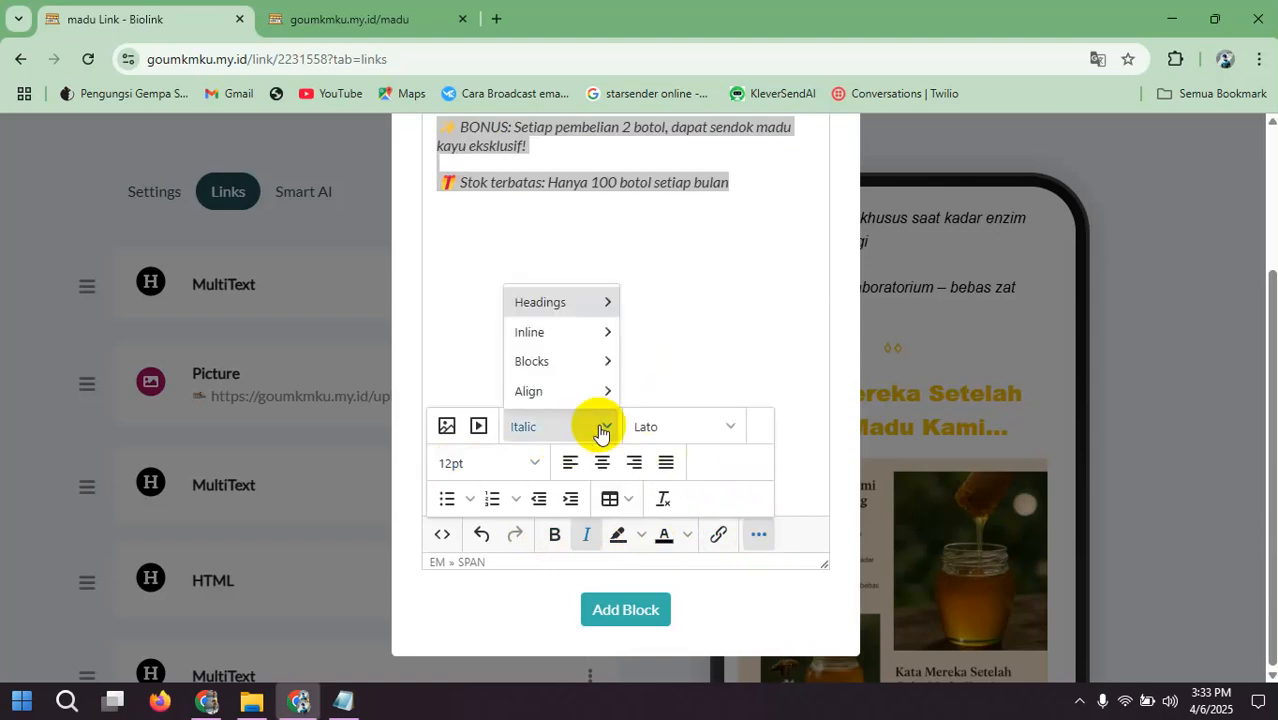
click(667, 428)
click(667, 428)
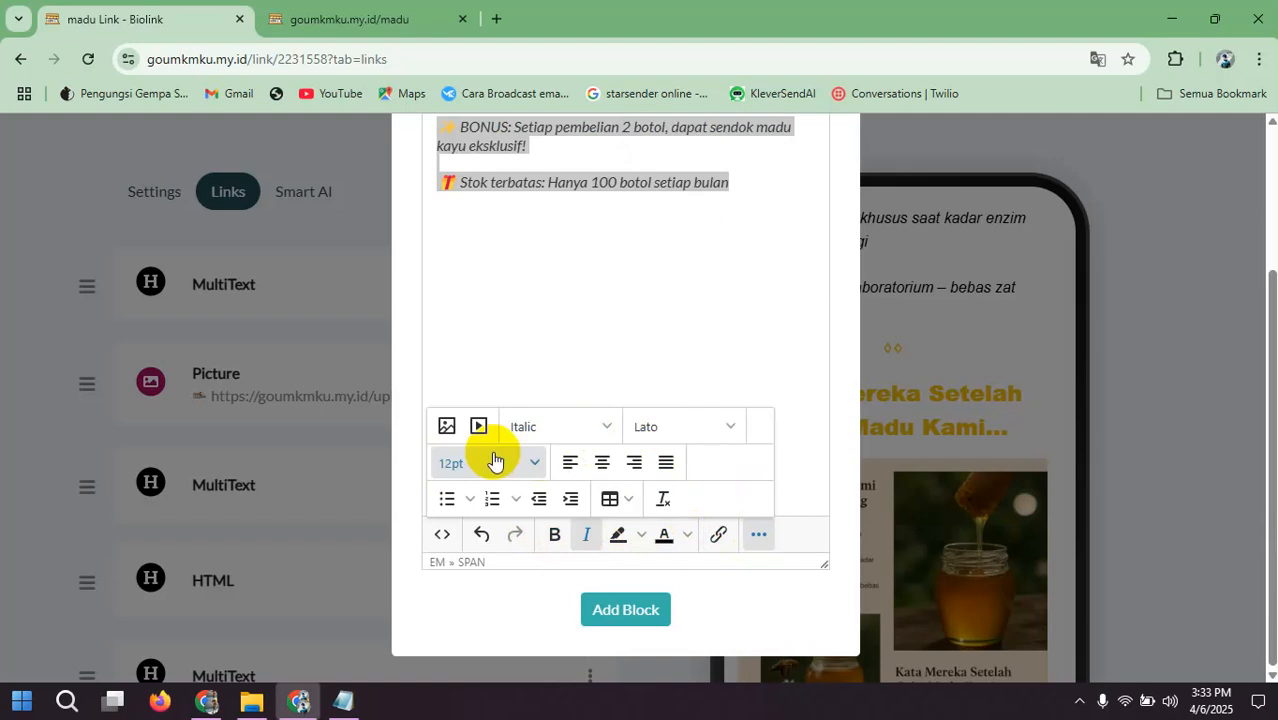
click(593, 350)
click(616, 613)
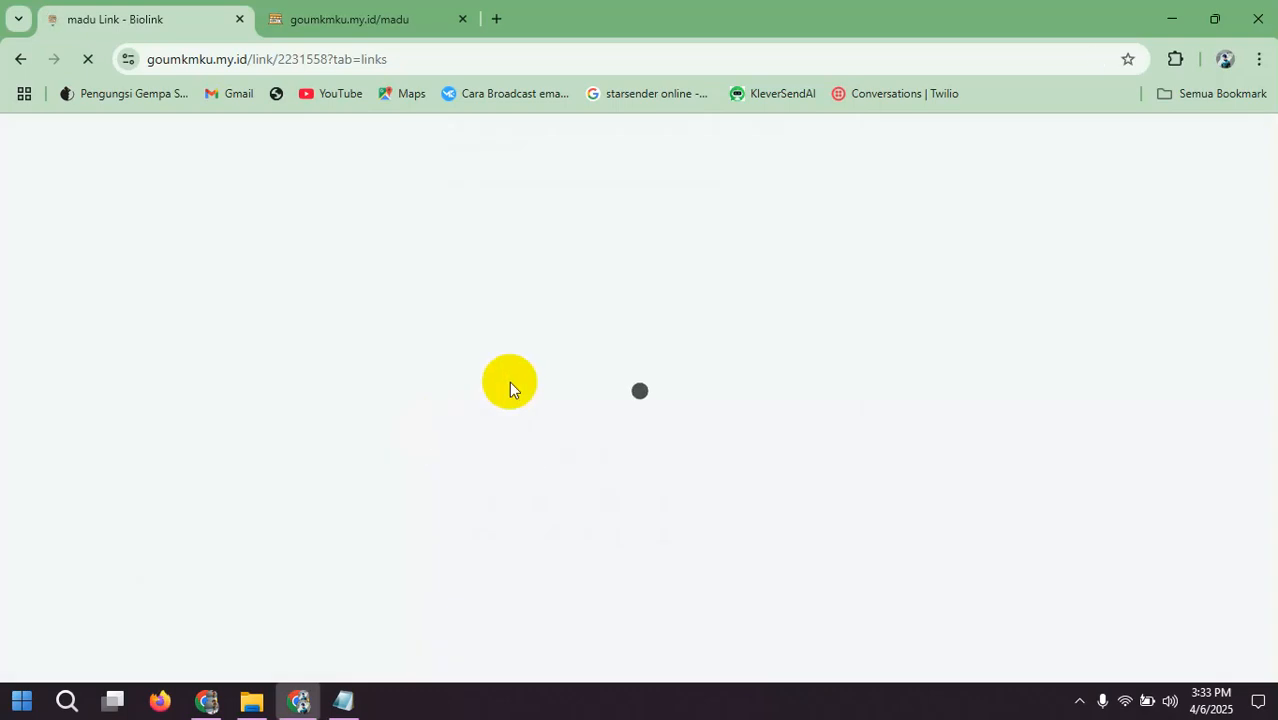
Step: Move the bonus text's MultiText block below the last Picture block and check the order in the preview
scroll(937, 394, down, 5)
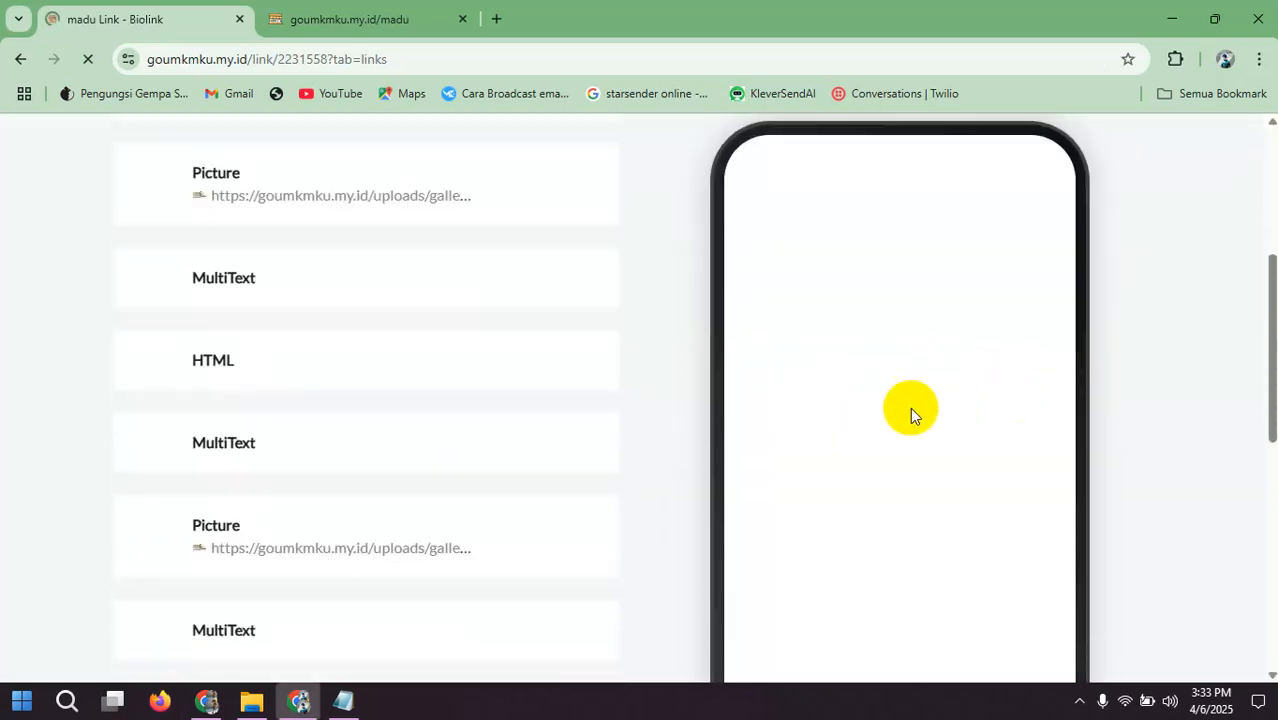
scroll(910, 408, down, 5)
scroll(919, 302, down, 5)
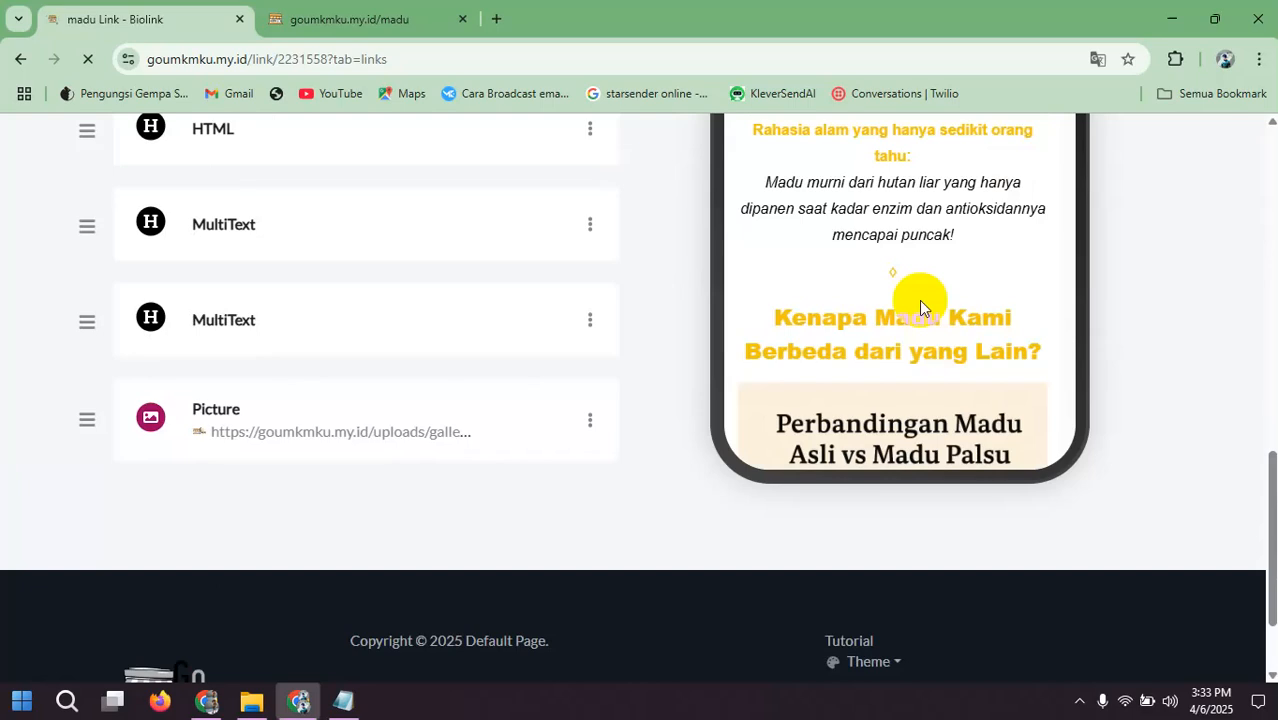
scroll(919, 302, down, 5)
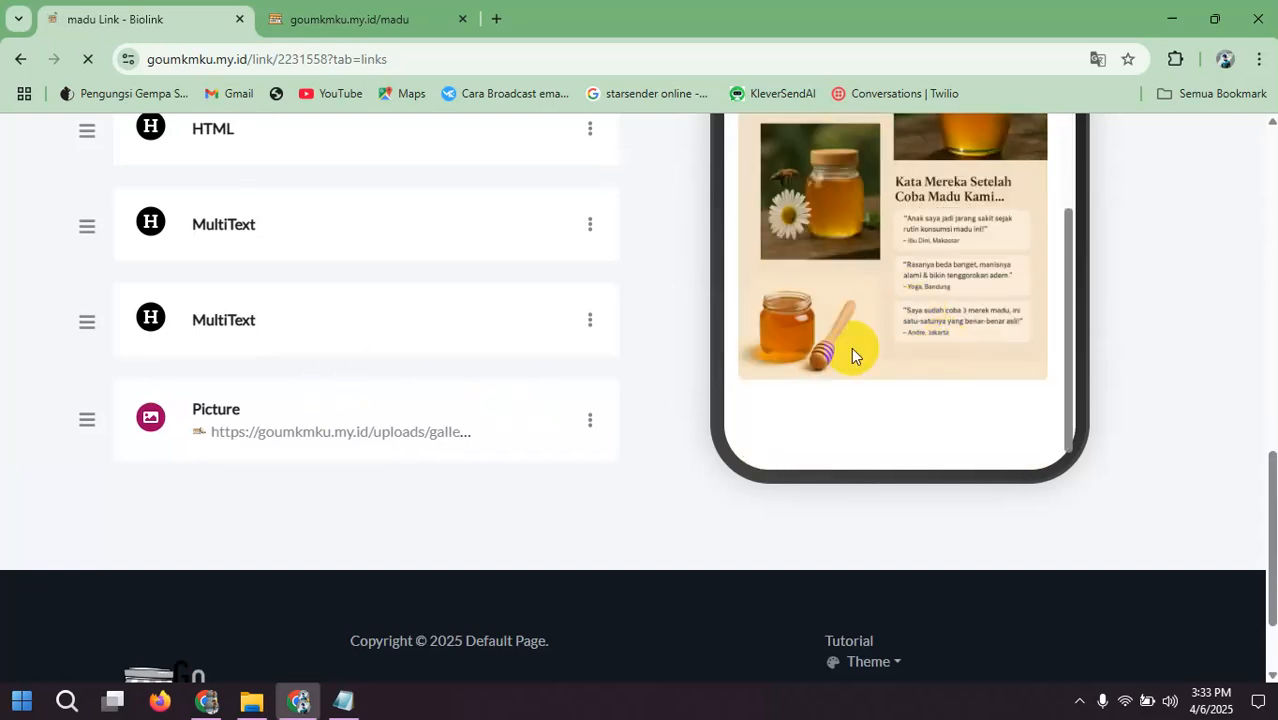
scroll(860, 340, up, 3)
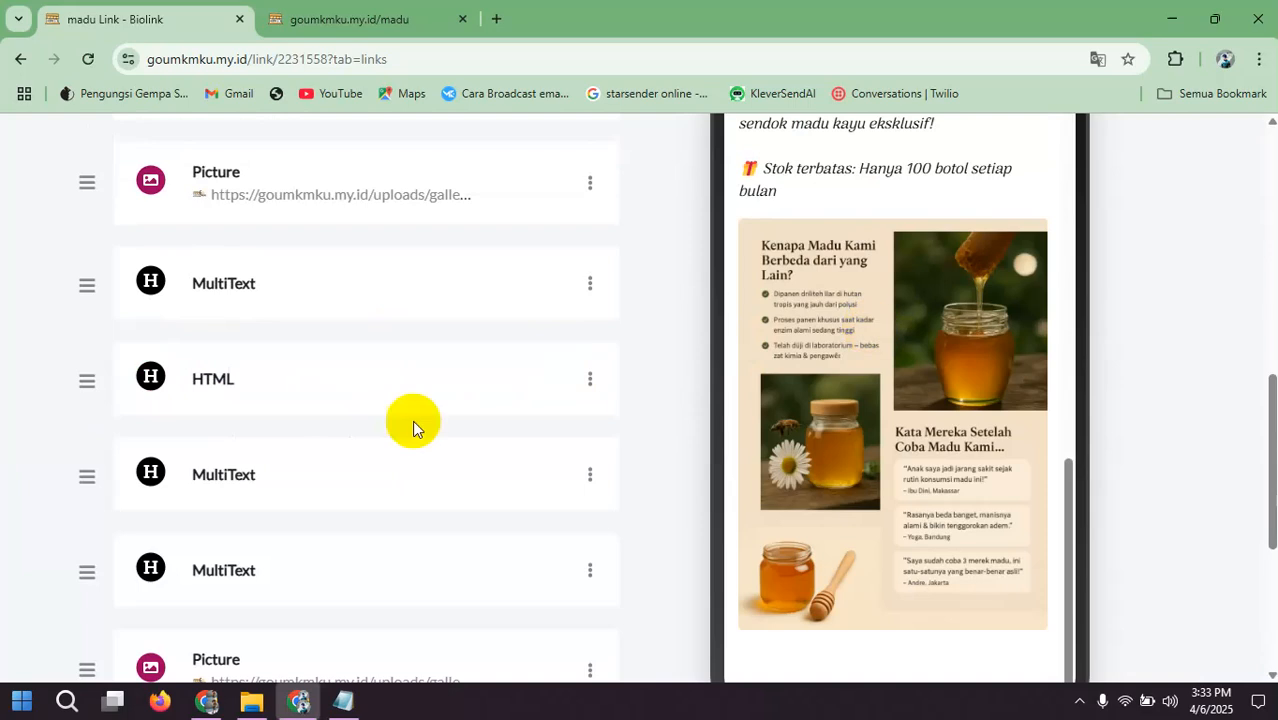
scroll(413, 425, down, 2)
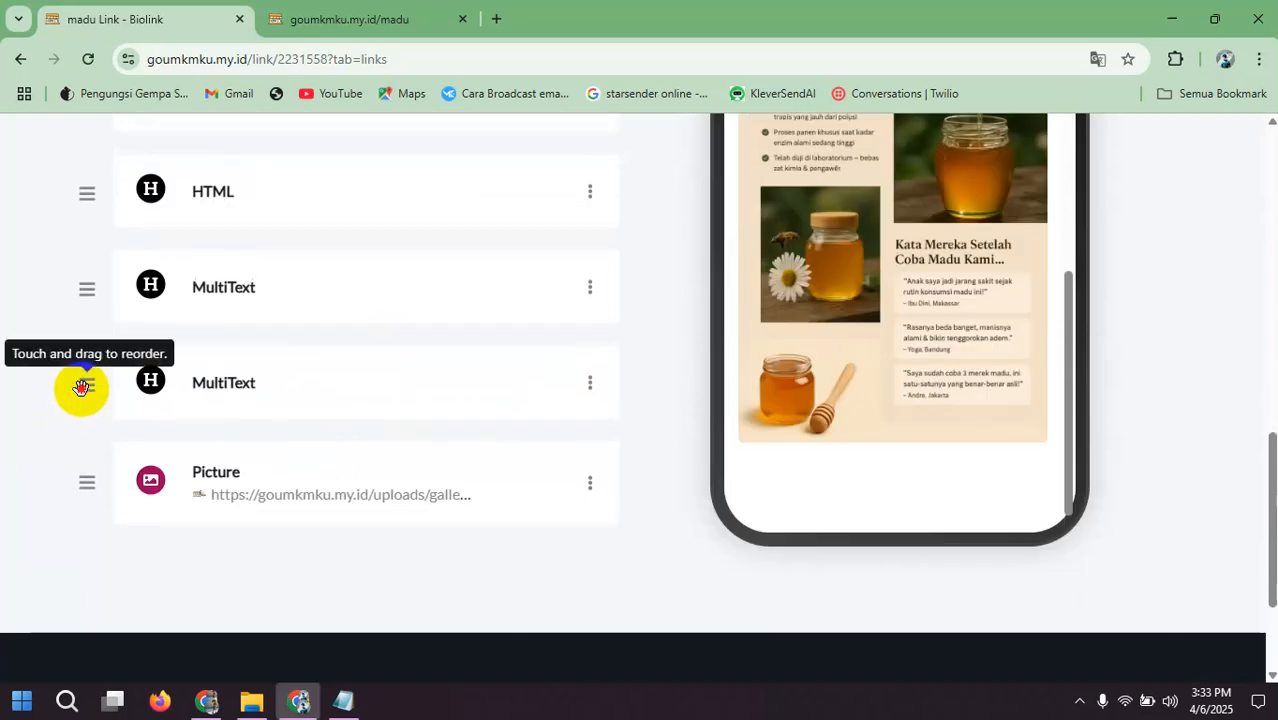
drag(81, 388, 88, 491)
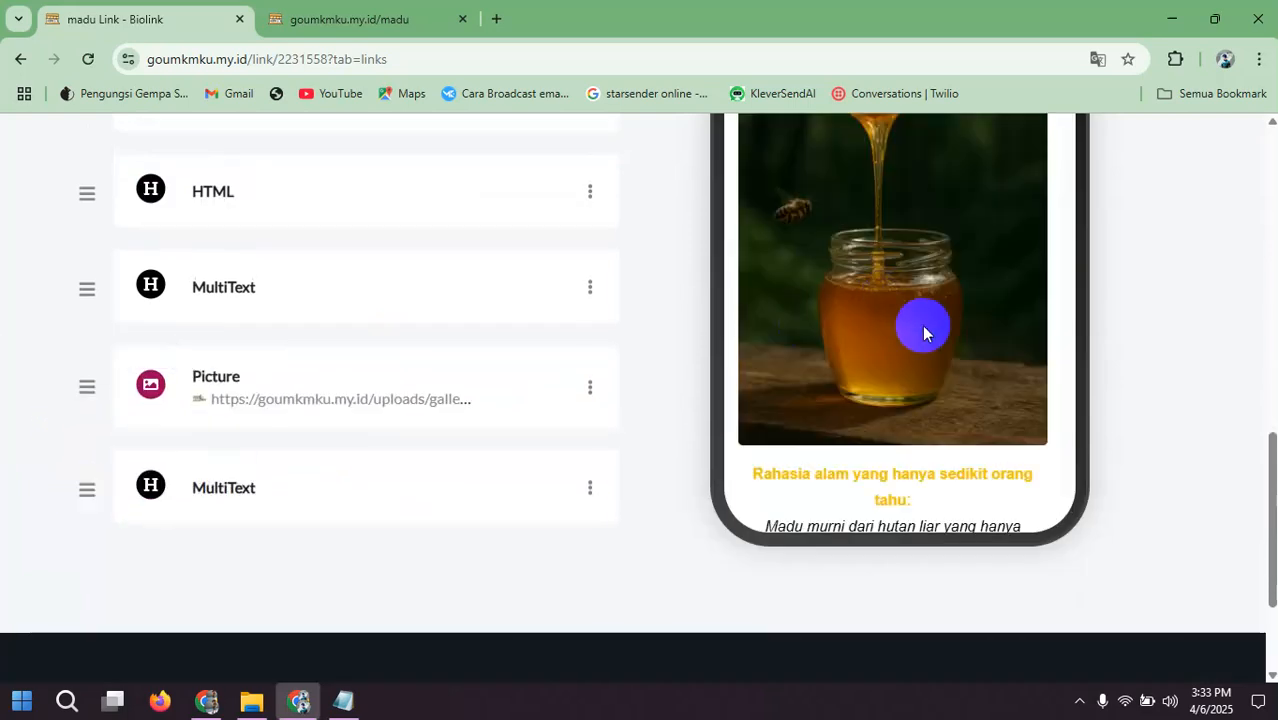
scroll(923, 335, down, 12)
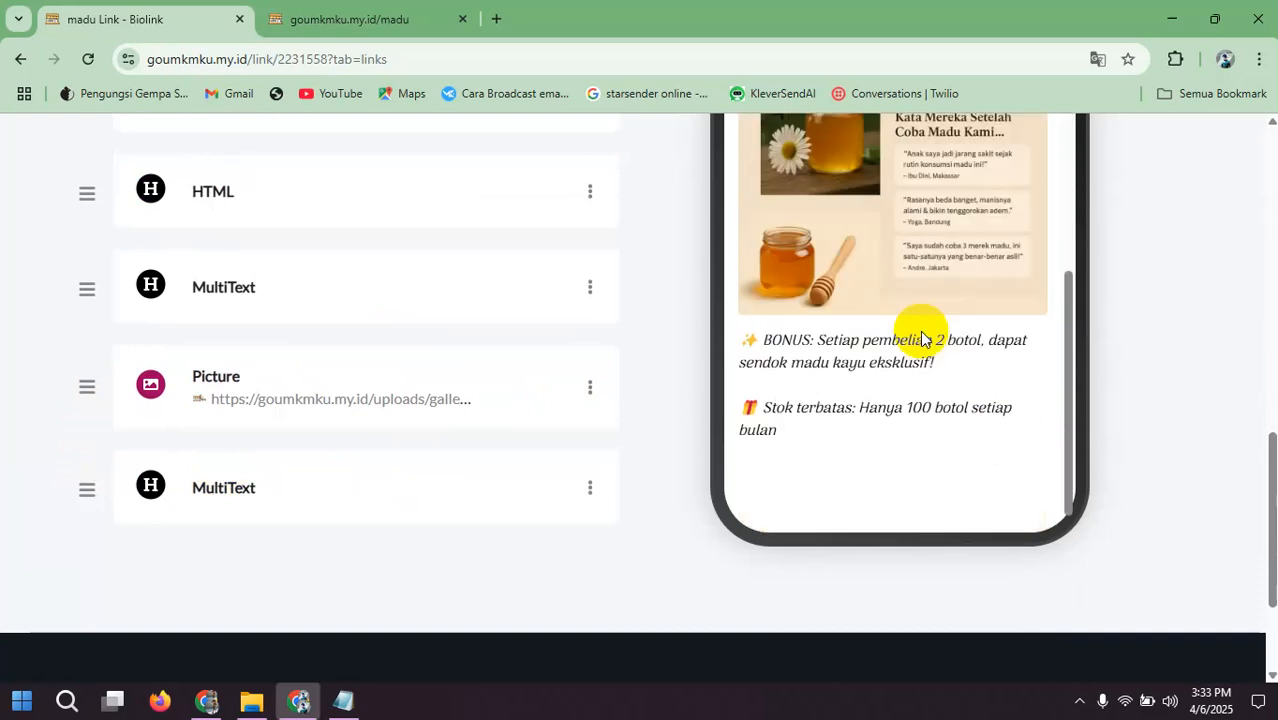
Step: Duplicate the HTML spacer block above the testimonial heading and return to the end of the block list
scroll(422, 385, up, 2)
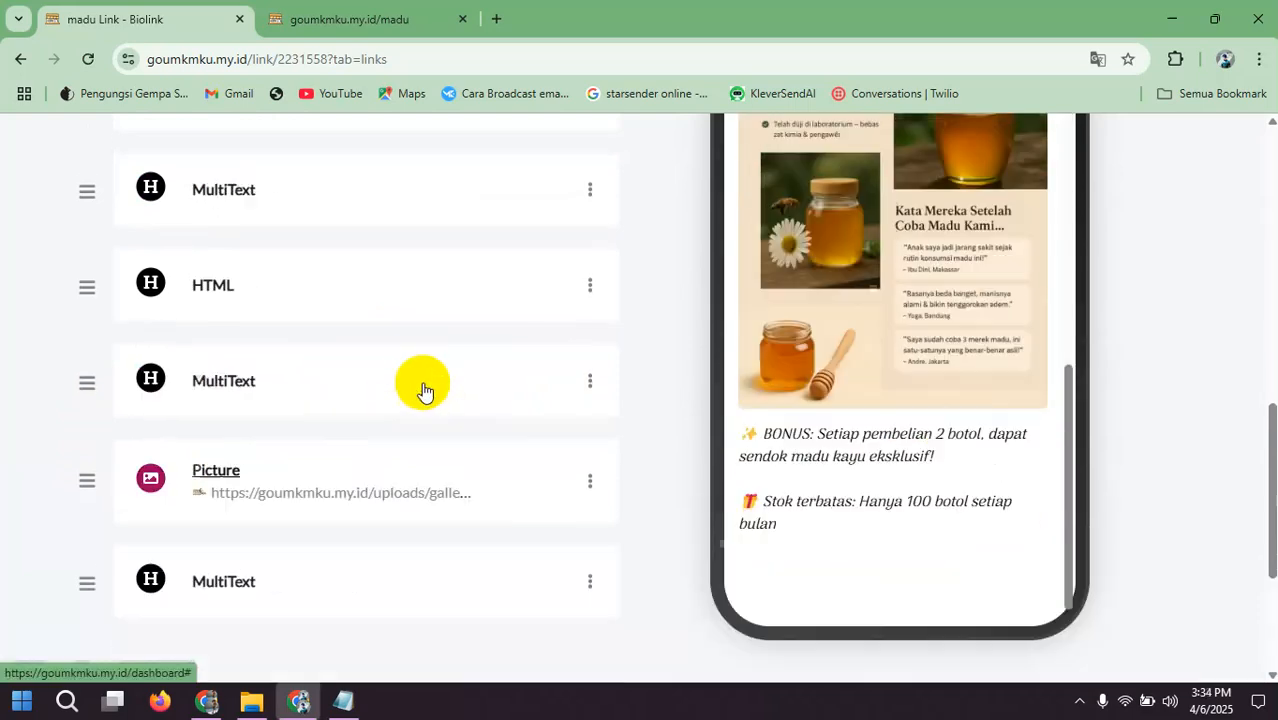
scroll(424, 390, down, 1)
scroll(424, 390, down, 2)
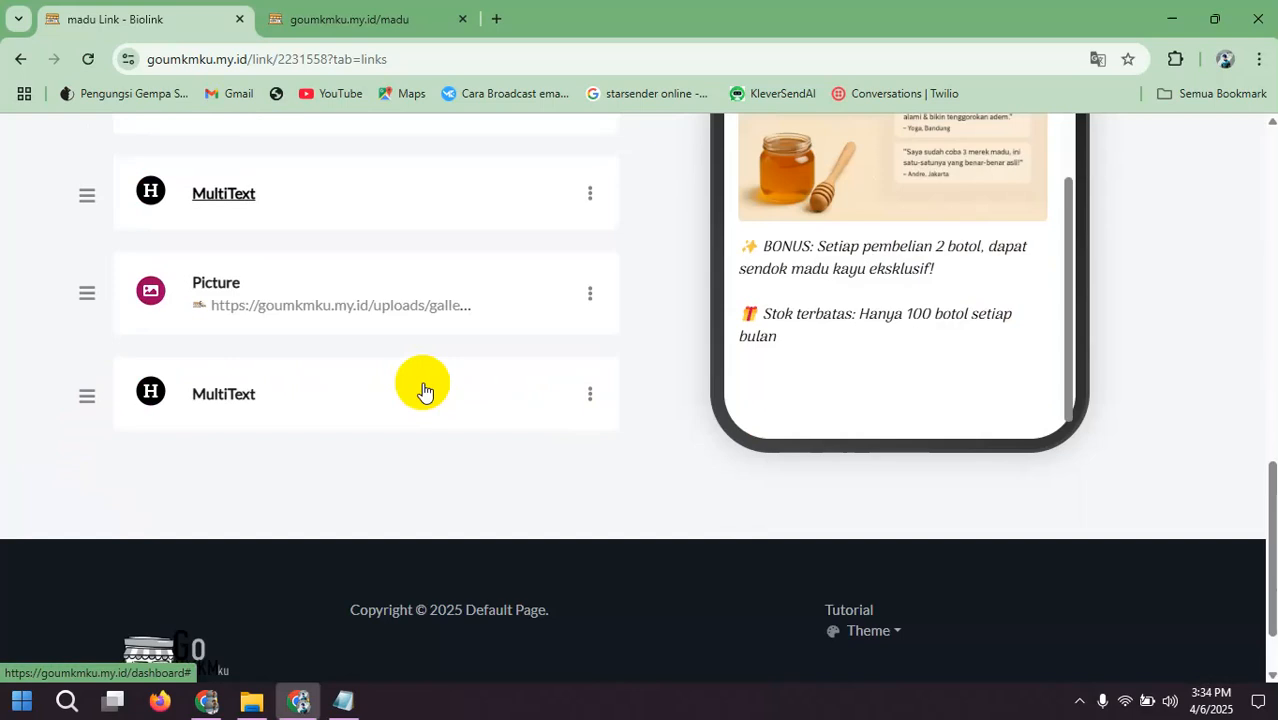
scroll(424, 390, up, 2)
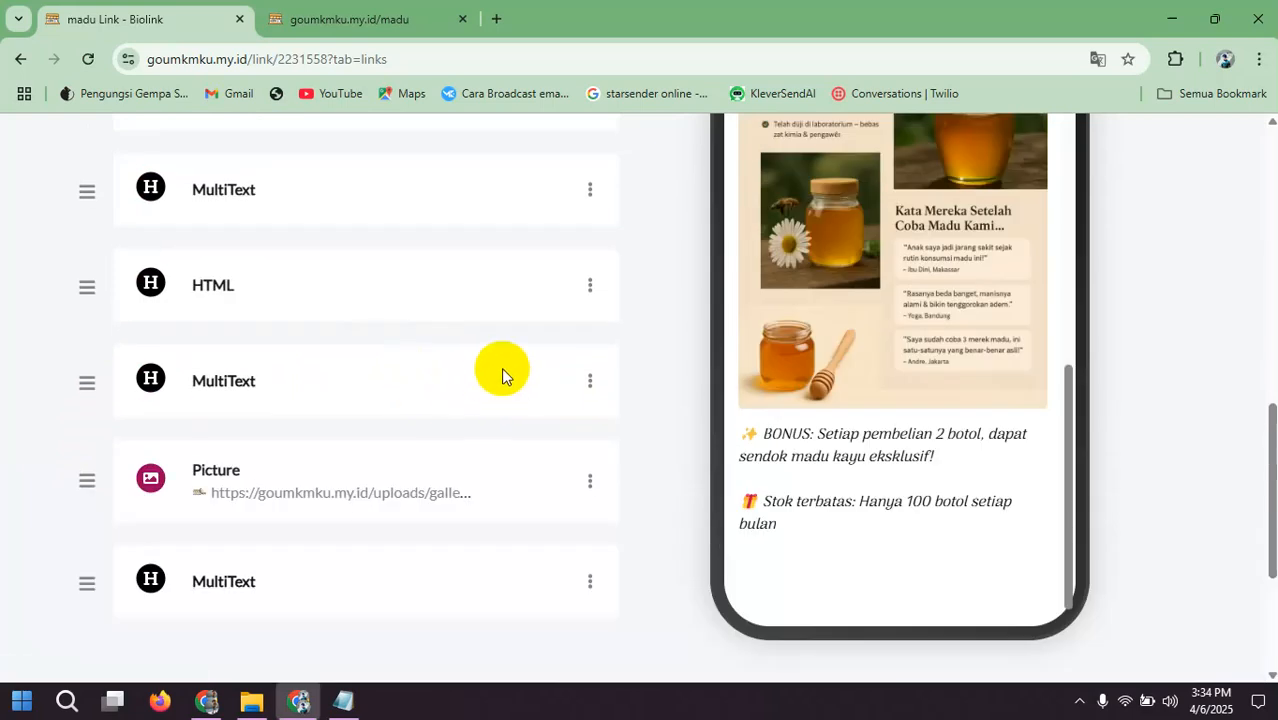
scroll(810, 336, down, 2)
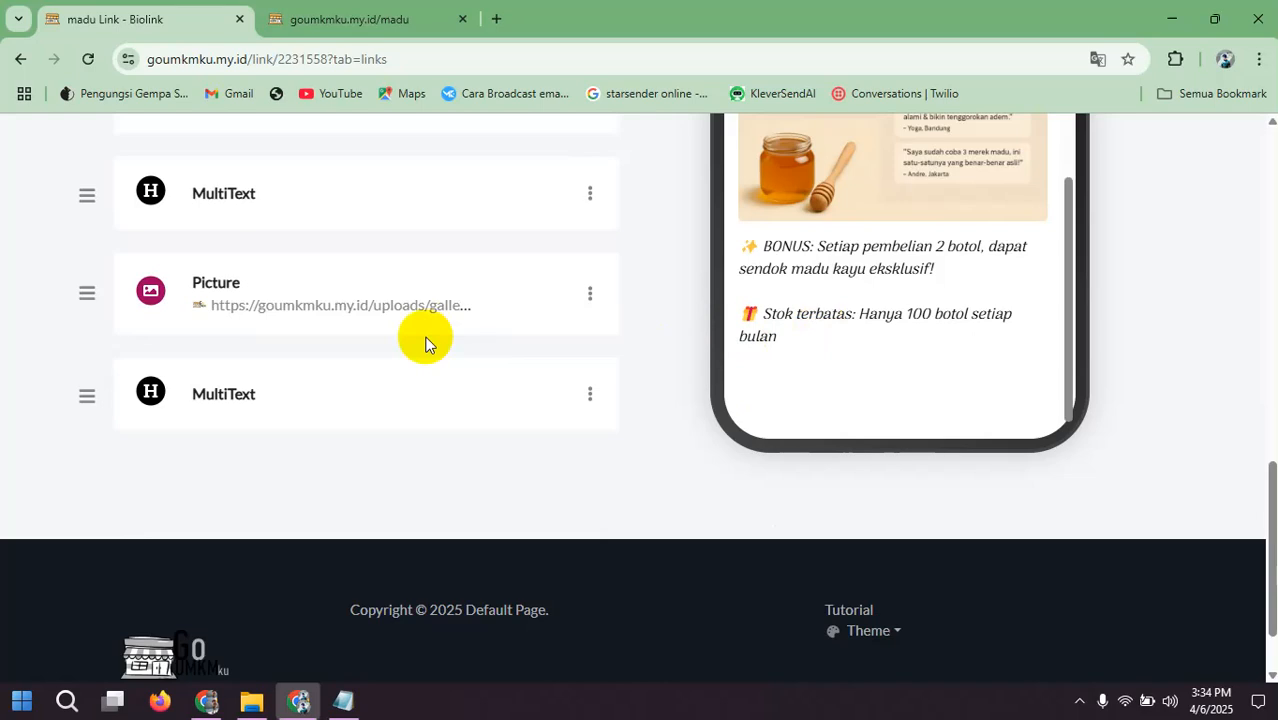
scroll(425, 343, up, 1)
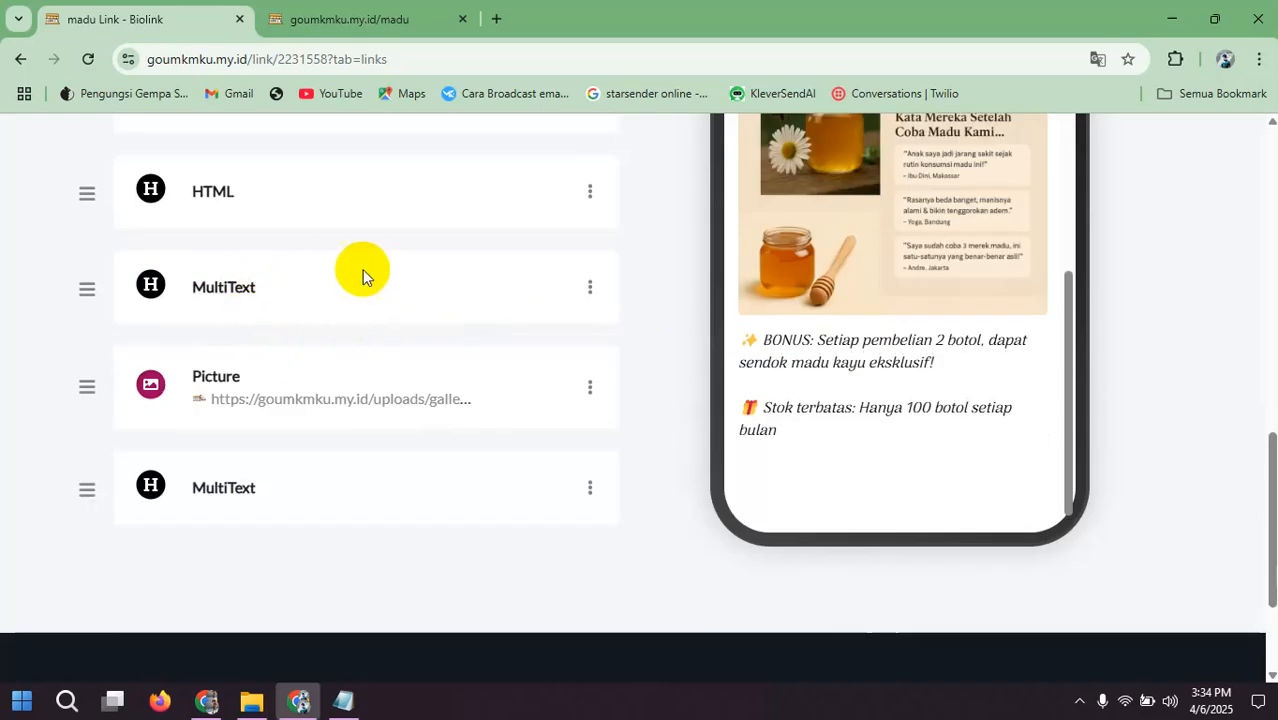
click(589, 199)
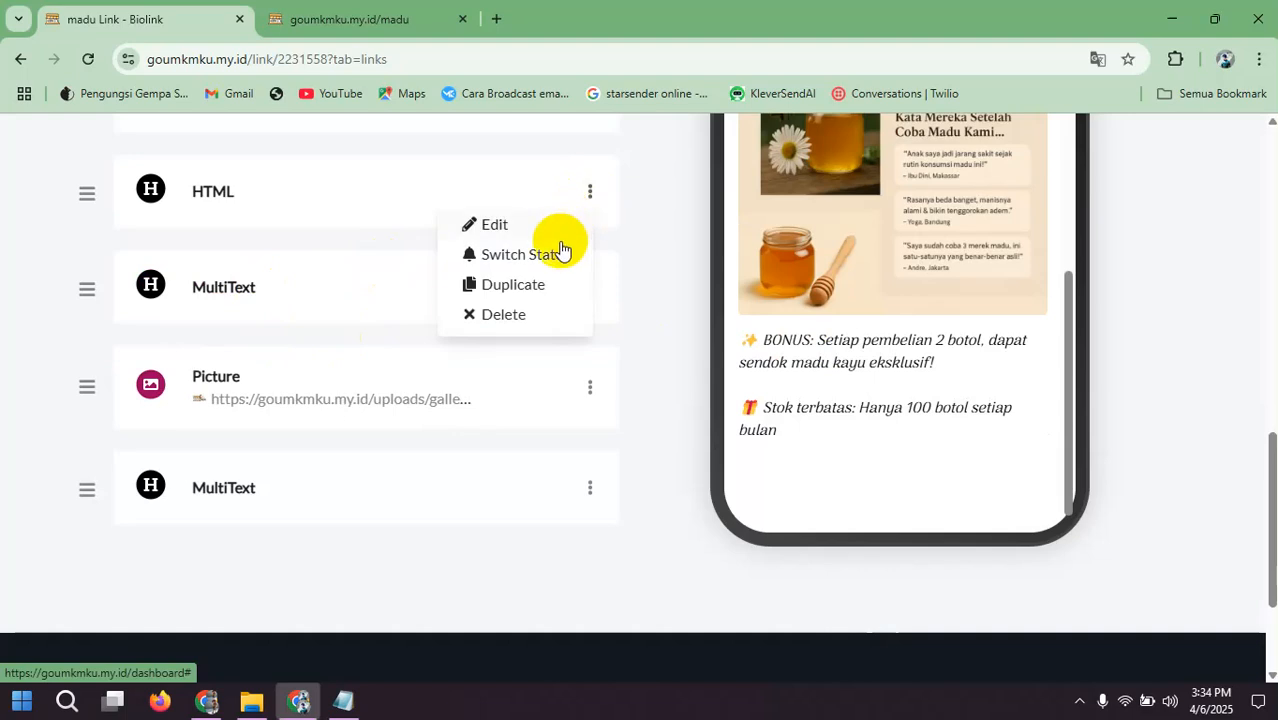
click(505, 286)
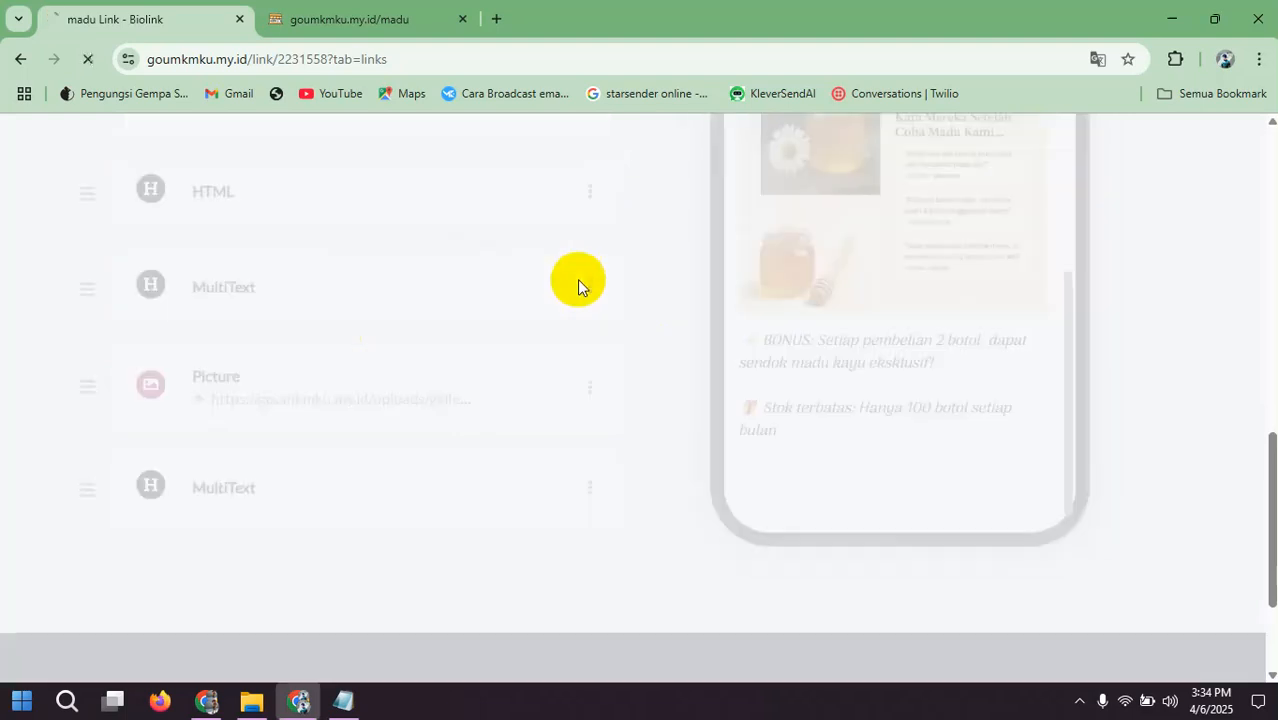
scroll(577, 281, down, 4)
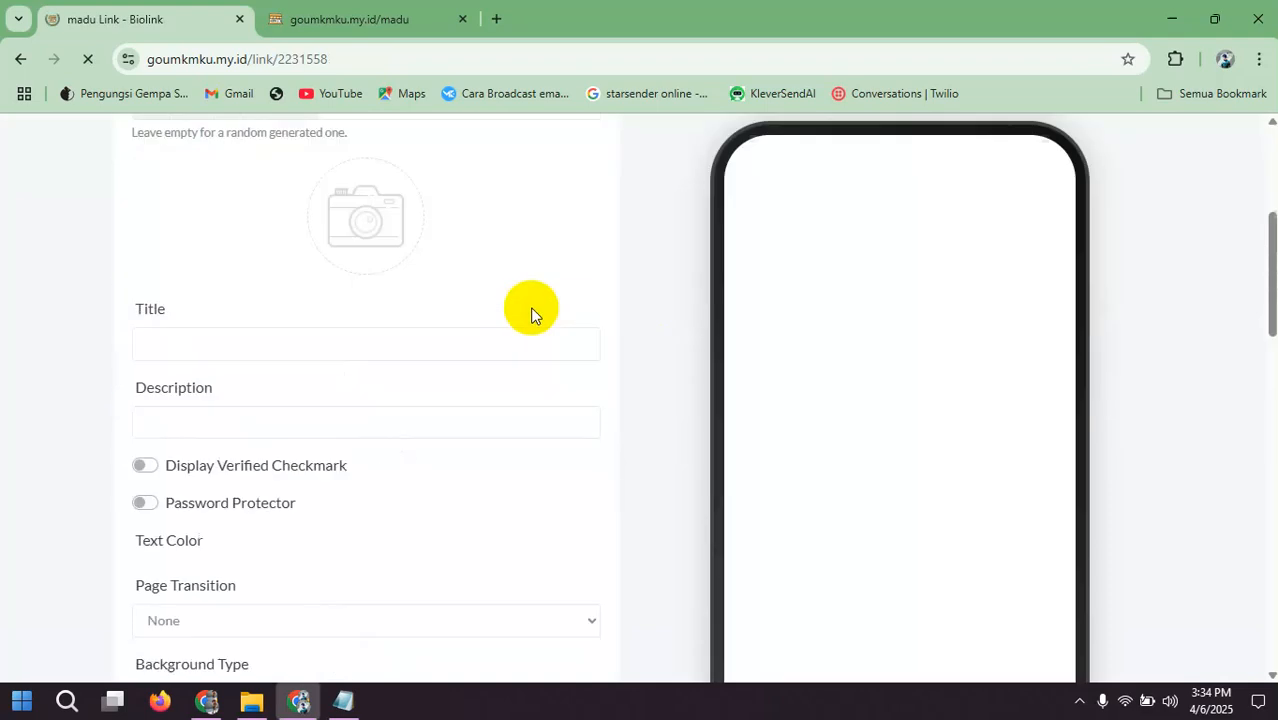
scroll(472, 308, up, 3)
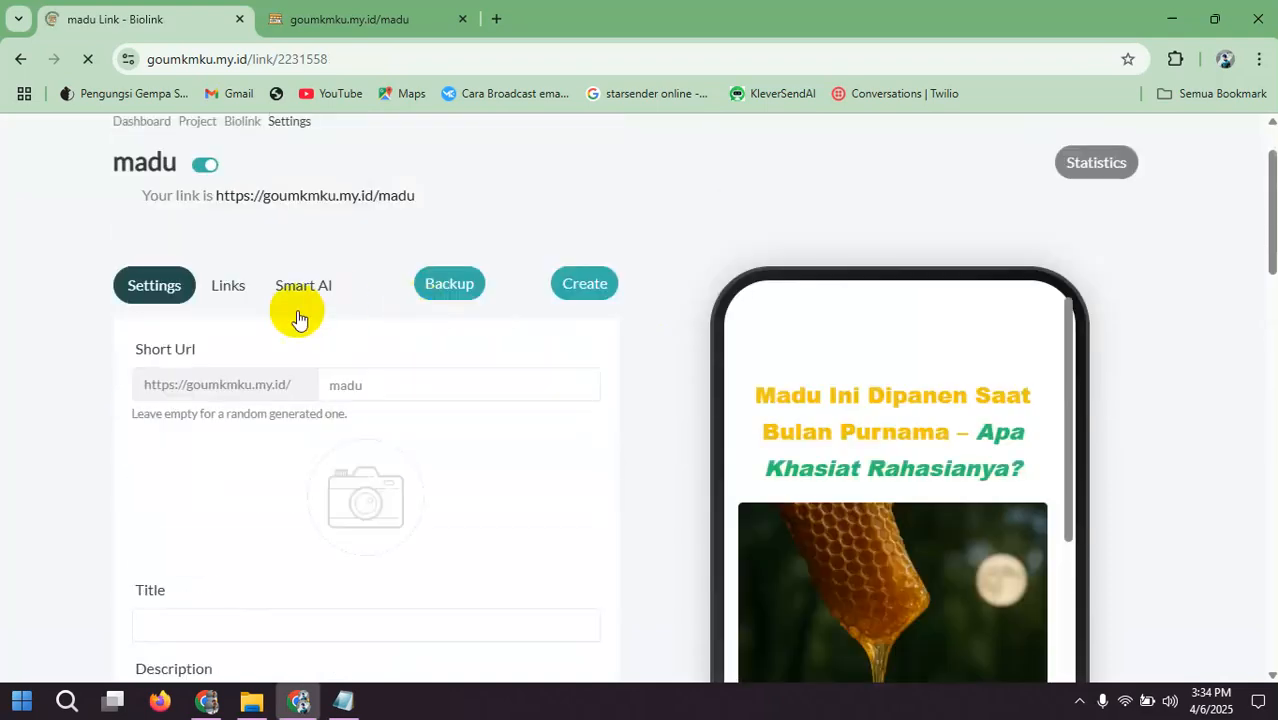
click(225, 290)
scroll(414, 328, down, 10)
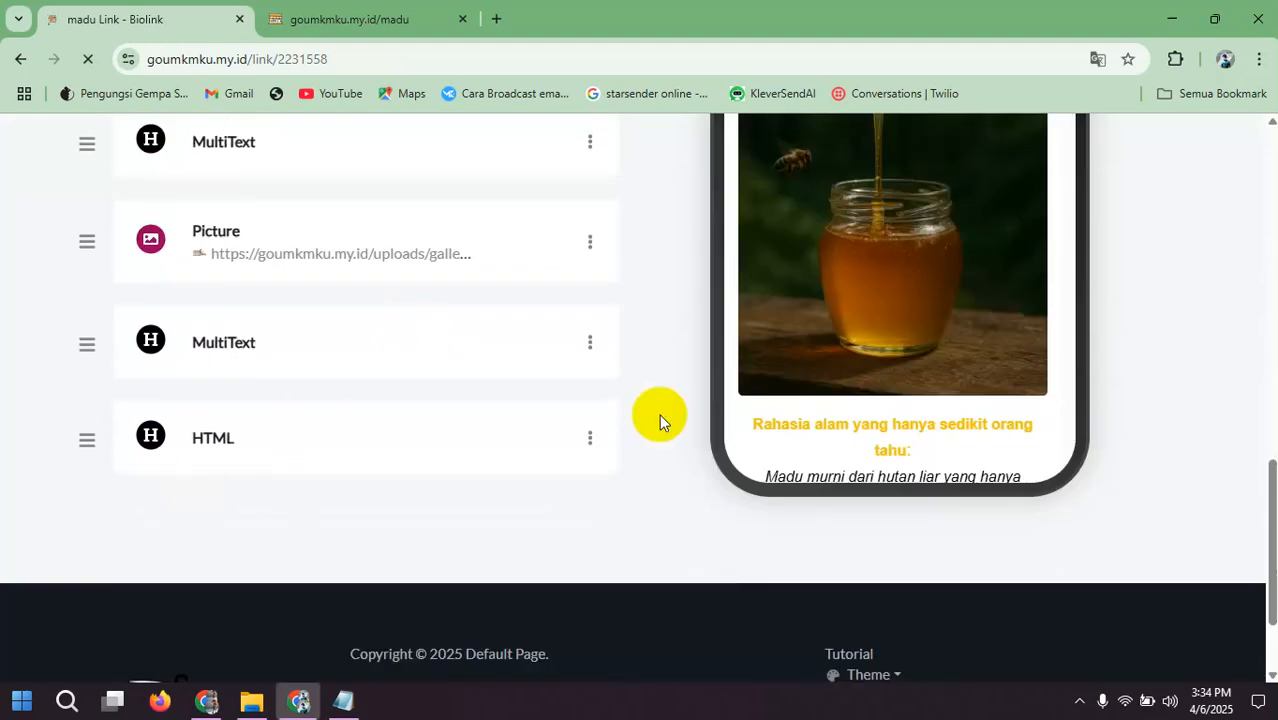
Step: Copy the spacer script line from Framework Landingpage.txt in Notepad and paste it as the last HTML block's description
click(343, 700)
scroll(262, 240, up, 5)
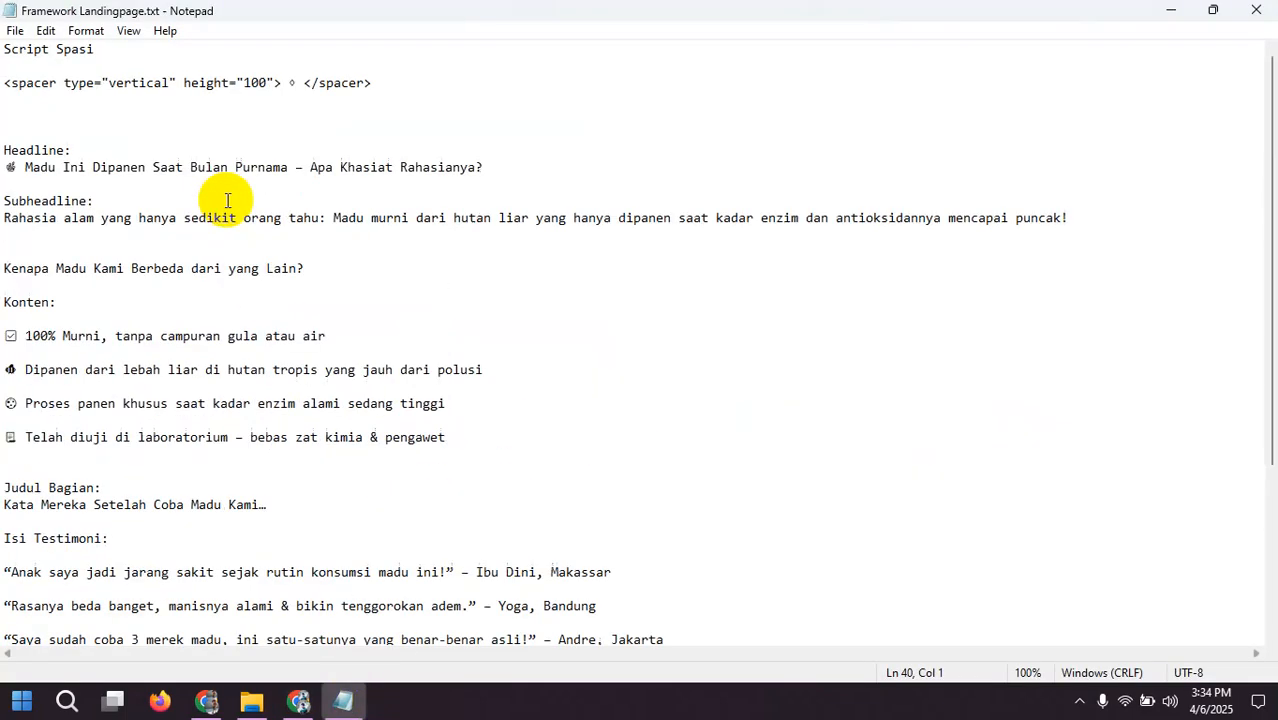
drag(379, 86, 8, 88)
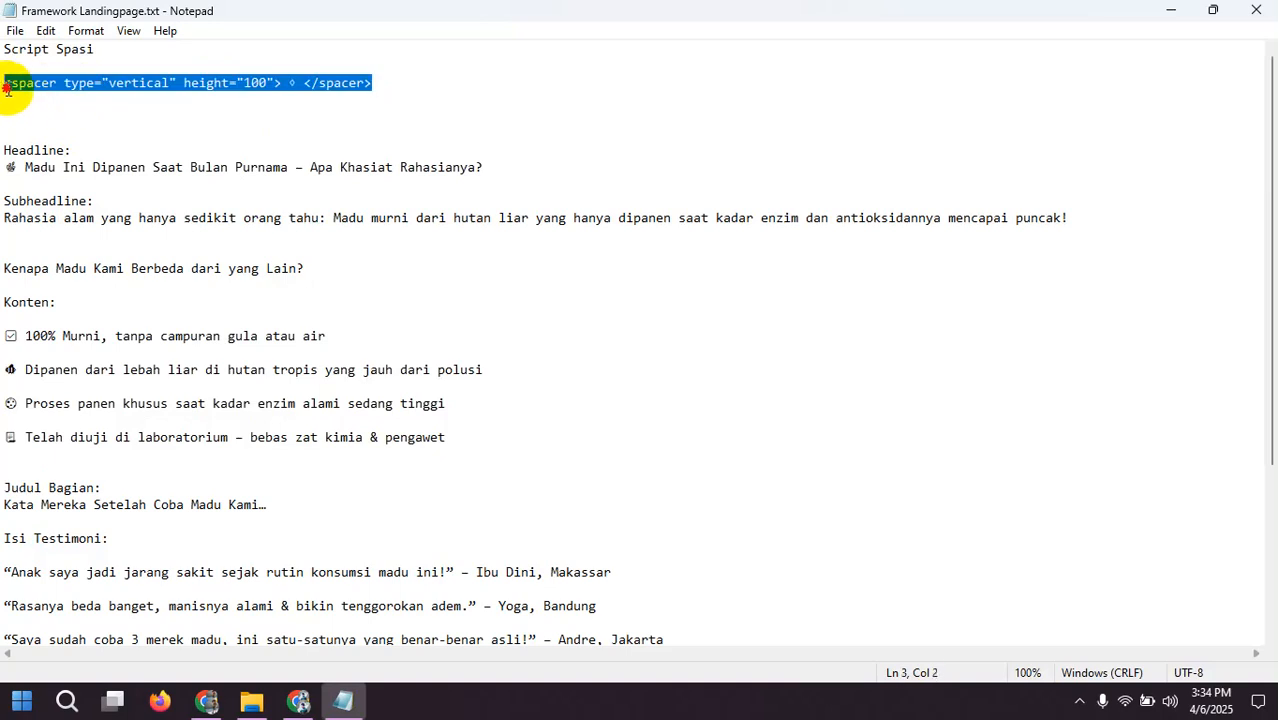
right_click(5, 88)
click(55, 150)
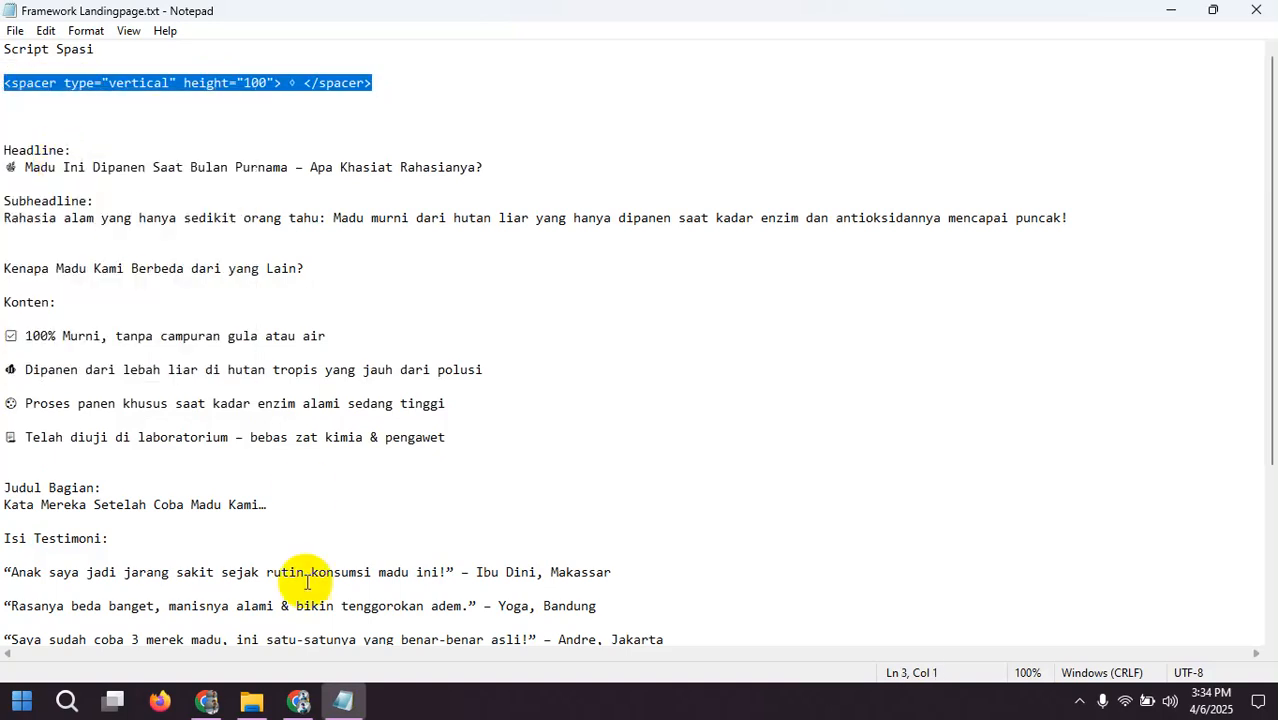
click(299, 704)
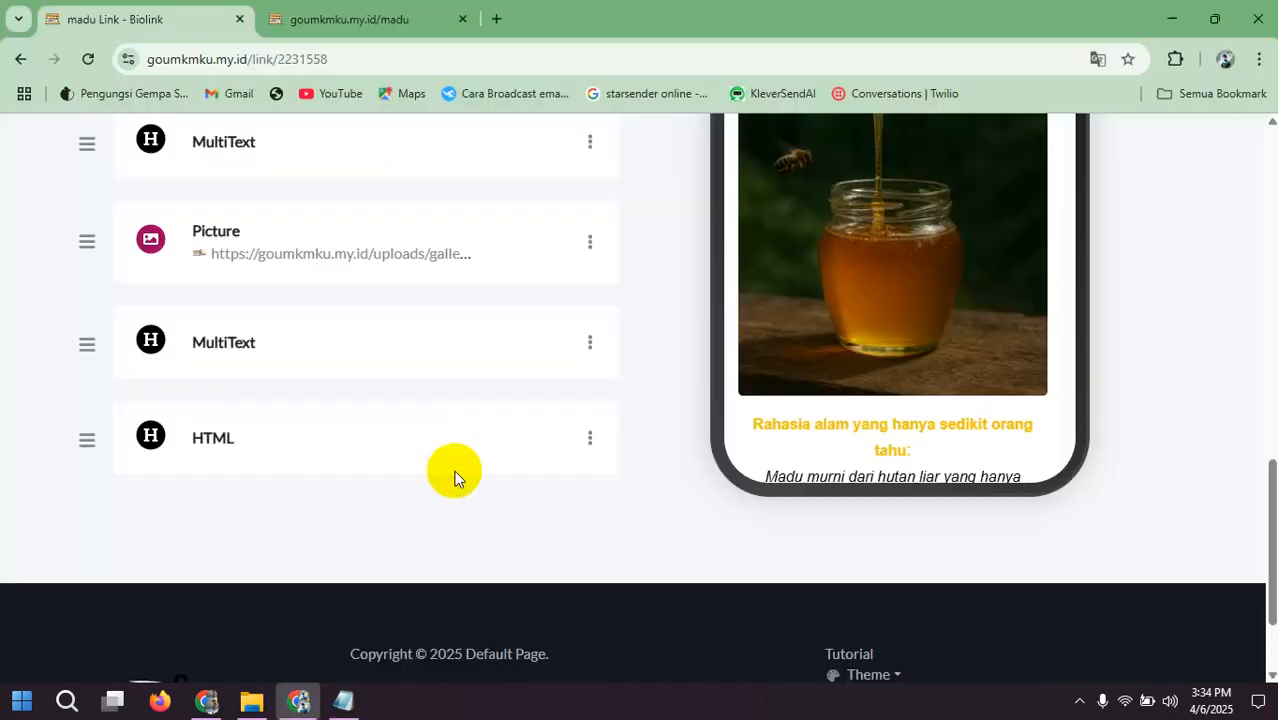
click(593, 445)
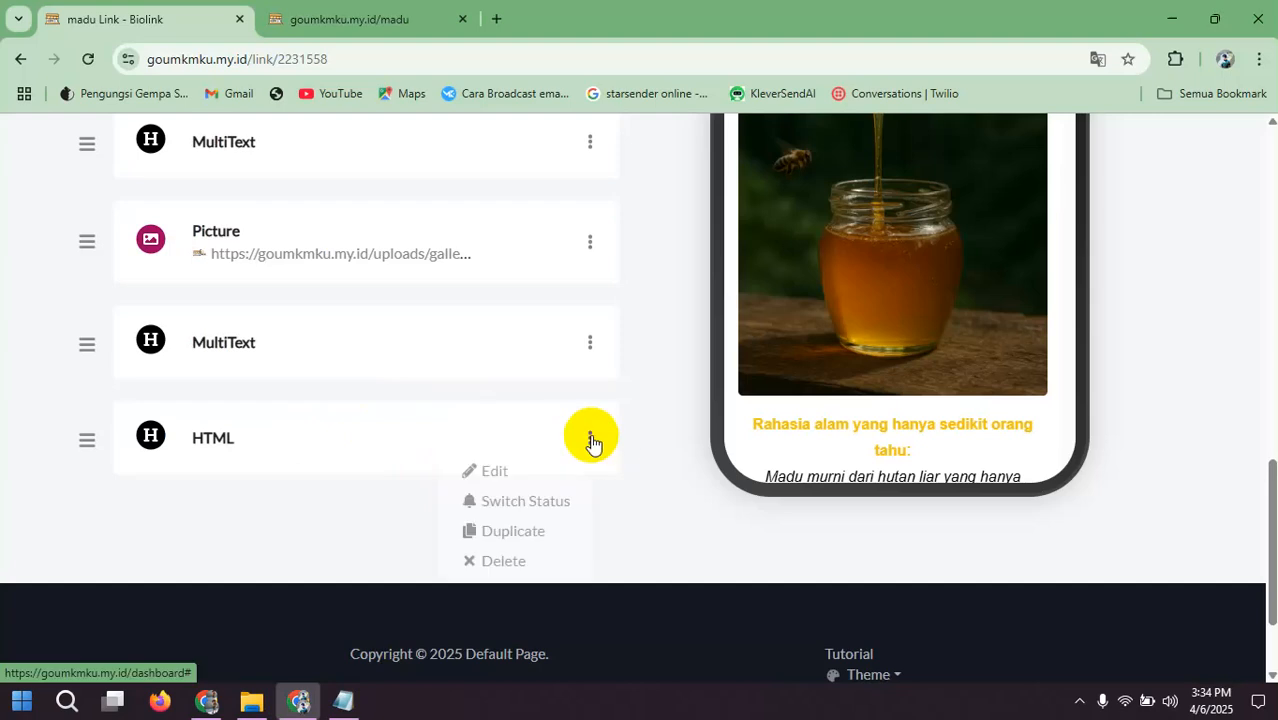
click(499, 471)
scroll(304, 445, down, 3)
click(222, 337)
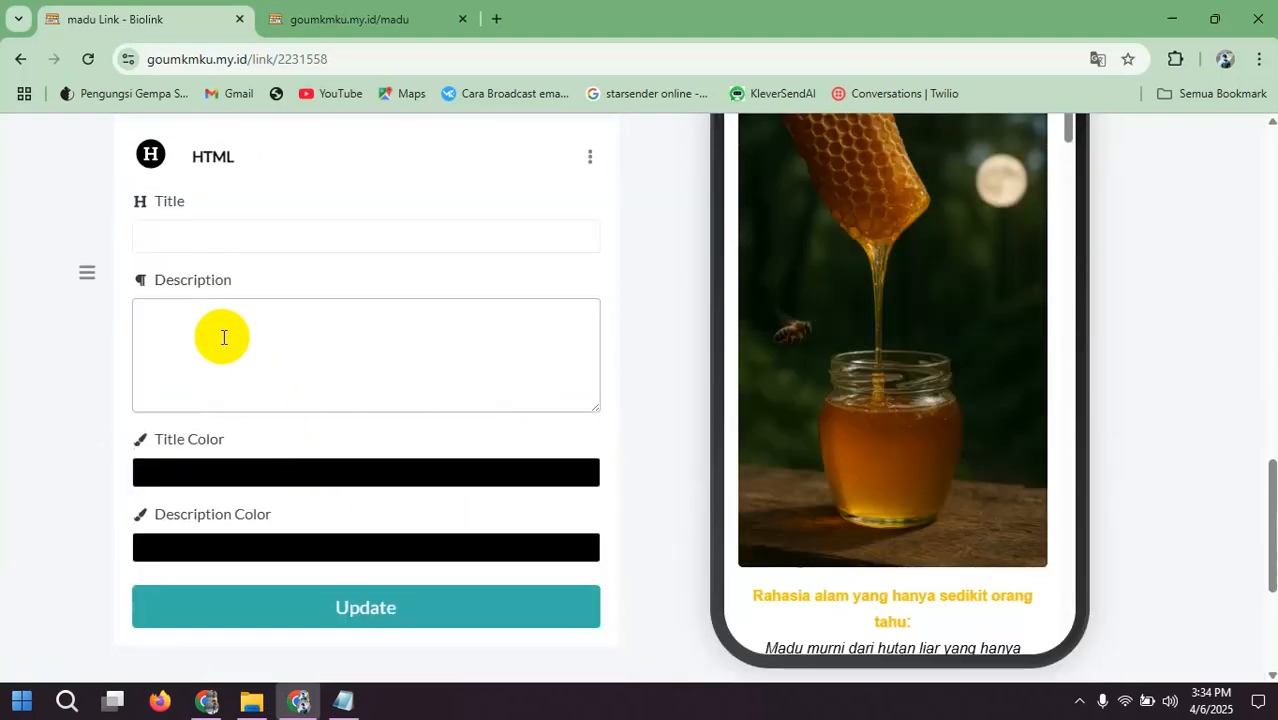
key(ctrl+v)
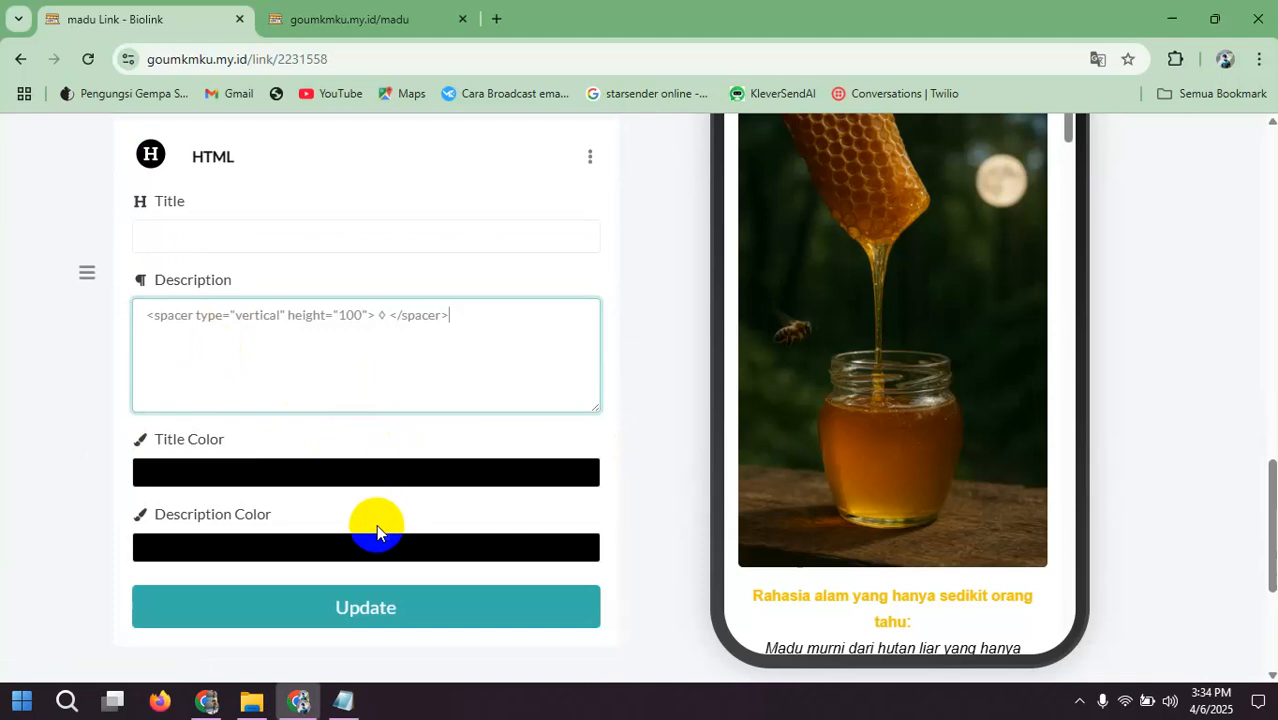
Step: Set the last HTML block's title color to fully opaque white and save the color
click(360, 466)
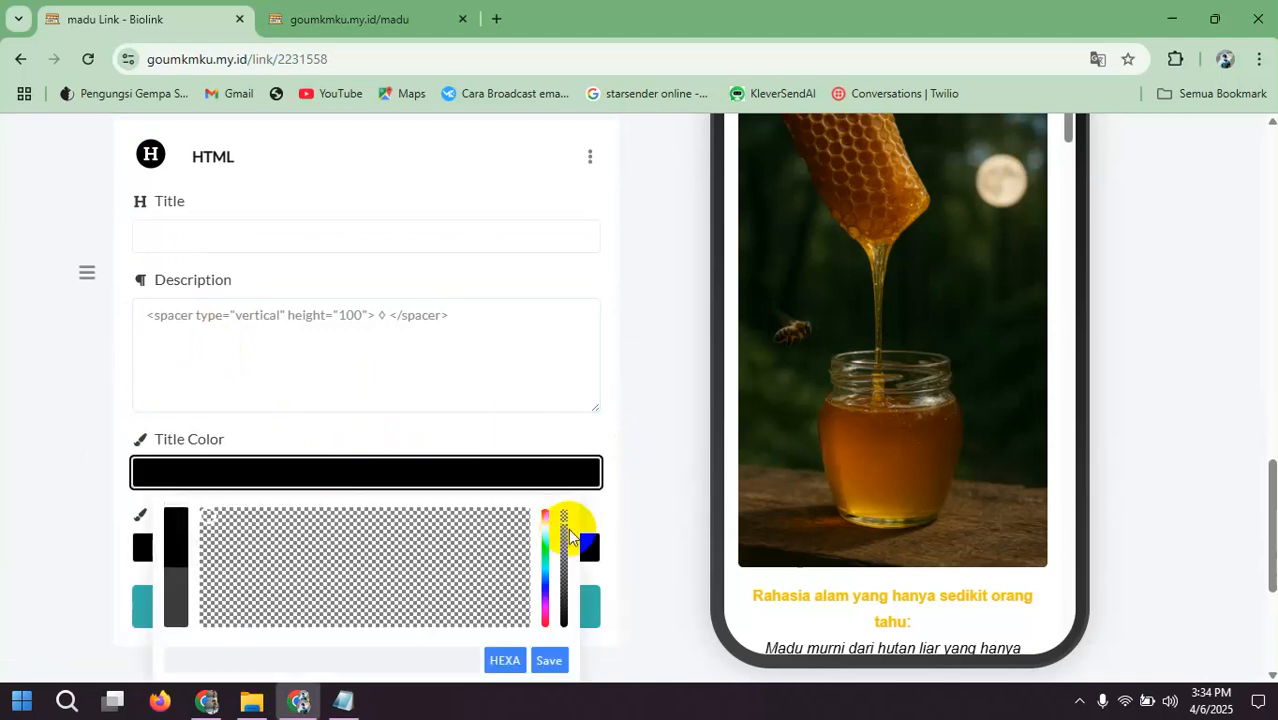
drag(566, 524, 565, 642)
drag(251, 528, 200, 508)
click(555, 668)
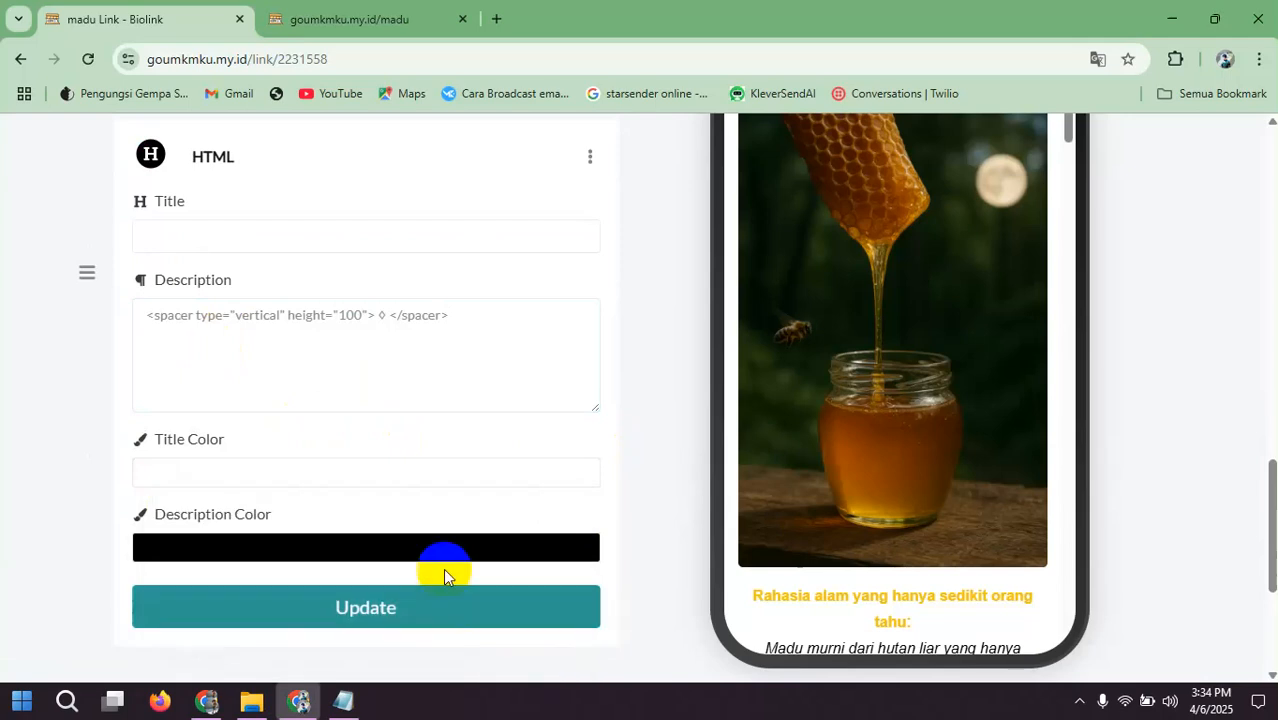
Step: Set the last HTML block's description color to the honey orange #FFB318 and save the color
click(414, 551)
scroll(646, 510, down, 2)
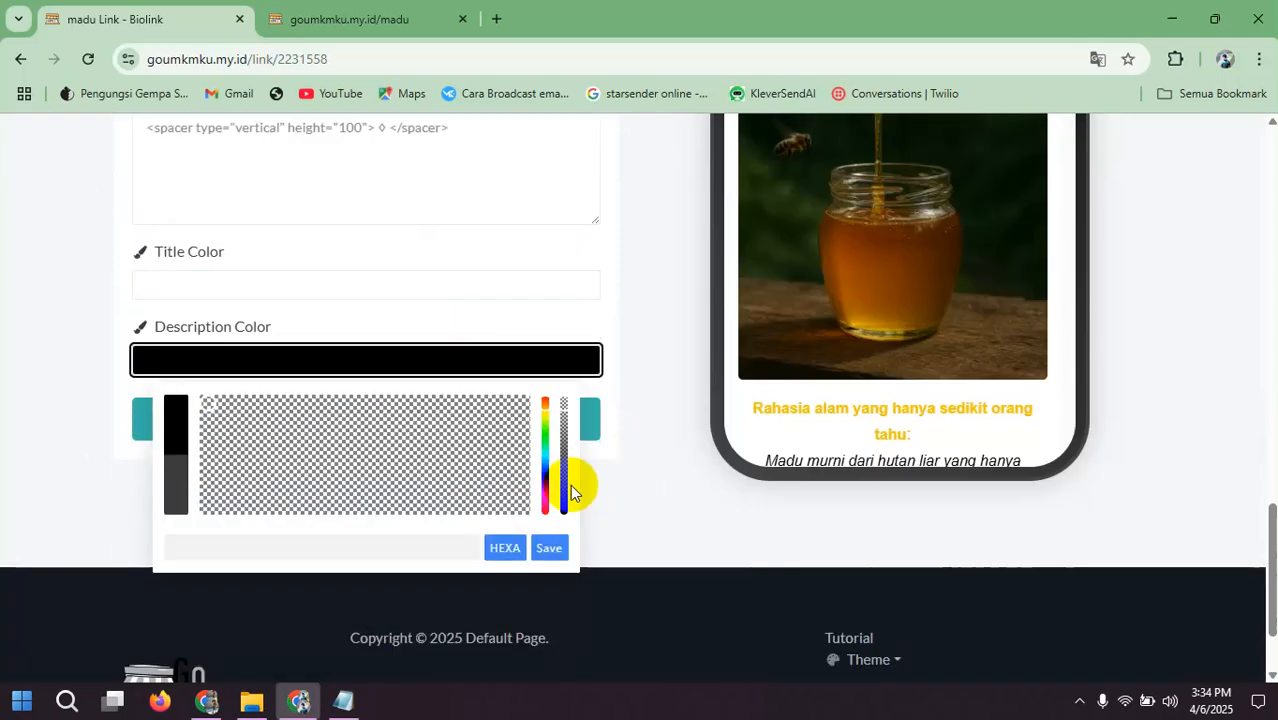
drag(565, 401, 560, 506)
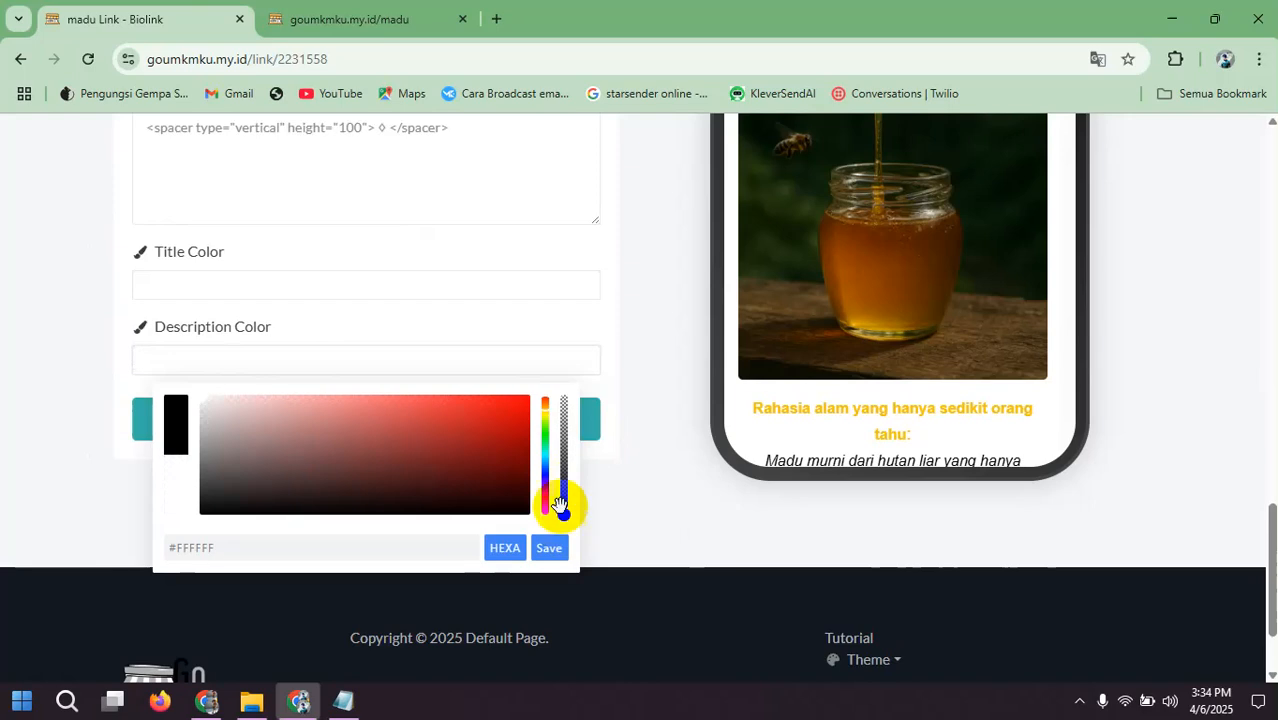
click(546, 408)
click(501, 407)
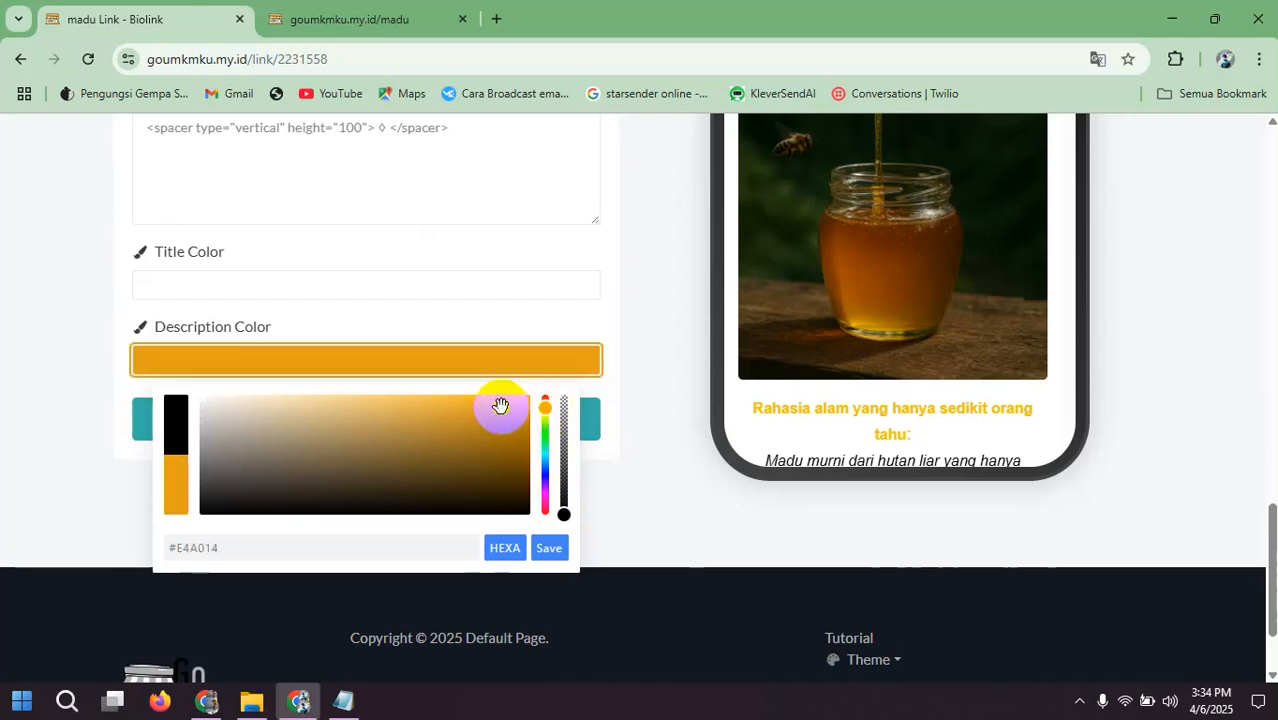
drag(501, 407, 499, 386)
click(548, 547)
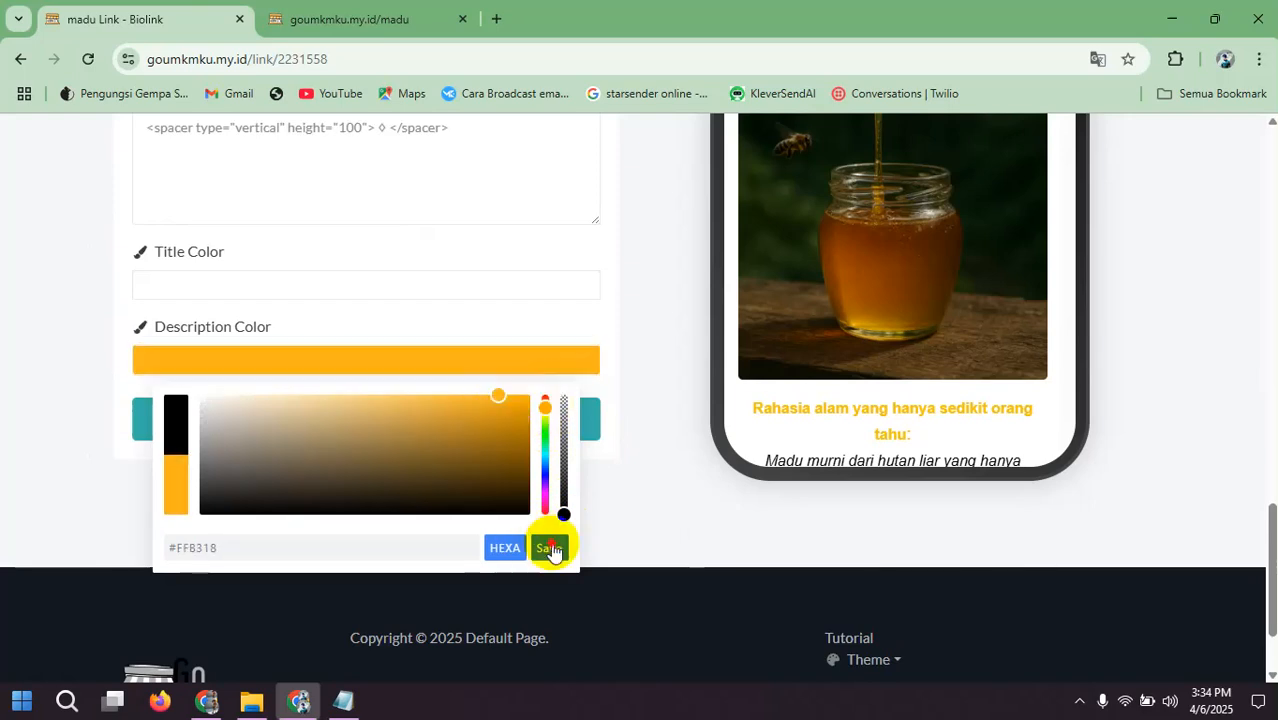
Step: Extend the spacer's content to three ◊ symbols, update the HTML block and check the section separators in the page preview
scroll(491, 497, up, 1)
click(379, 240)
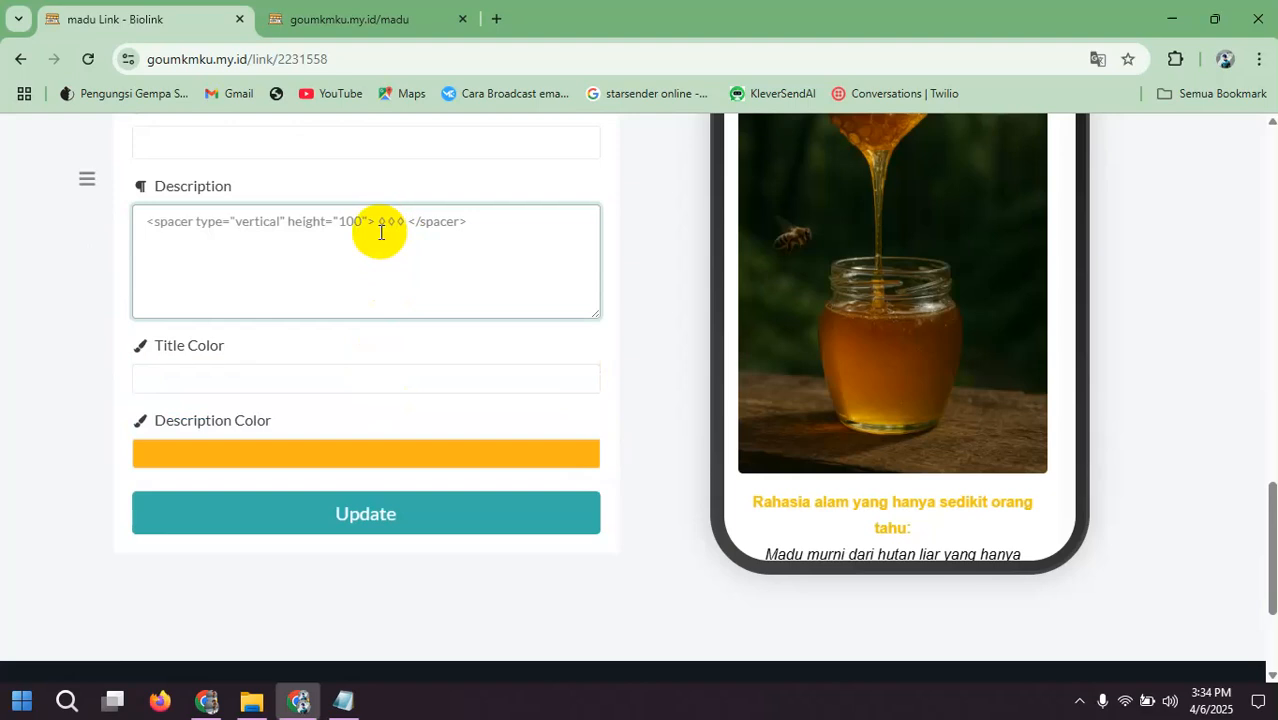
click(453, 508)
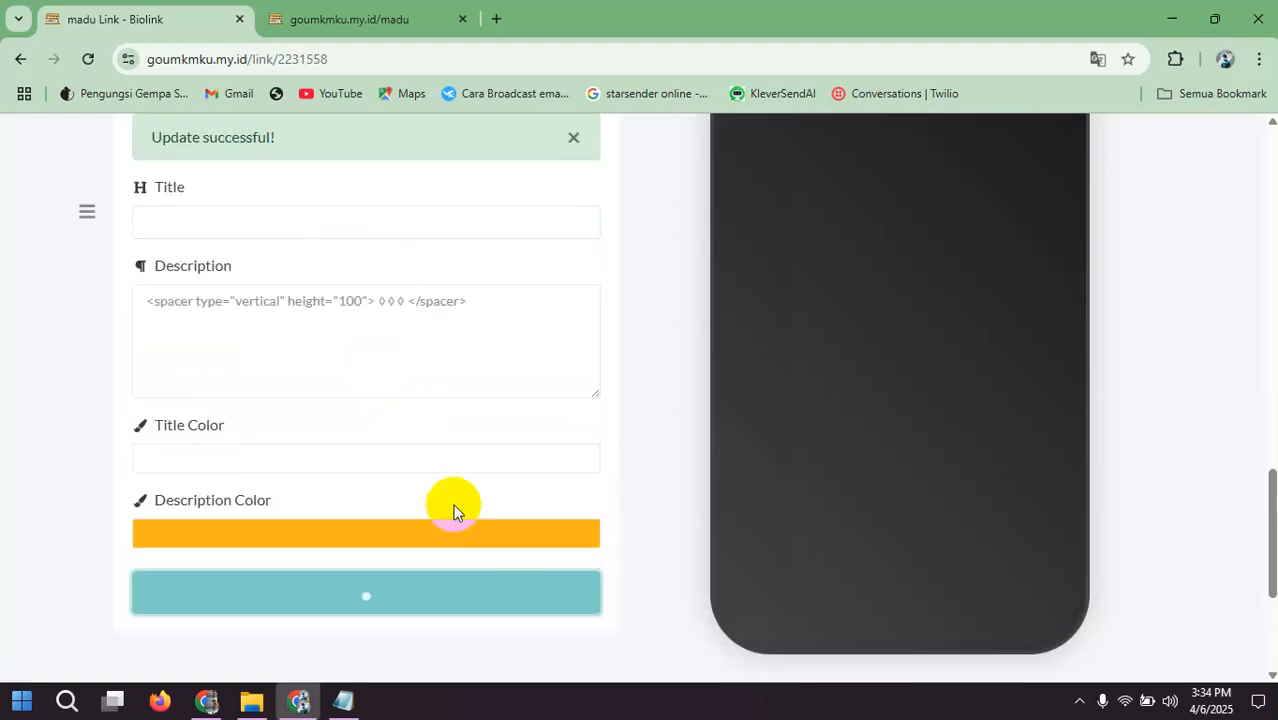
scroll(822, 290, down, 5)
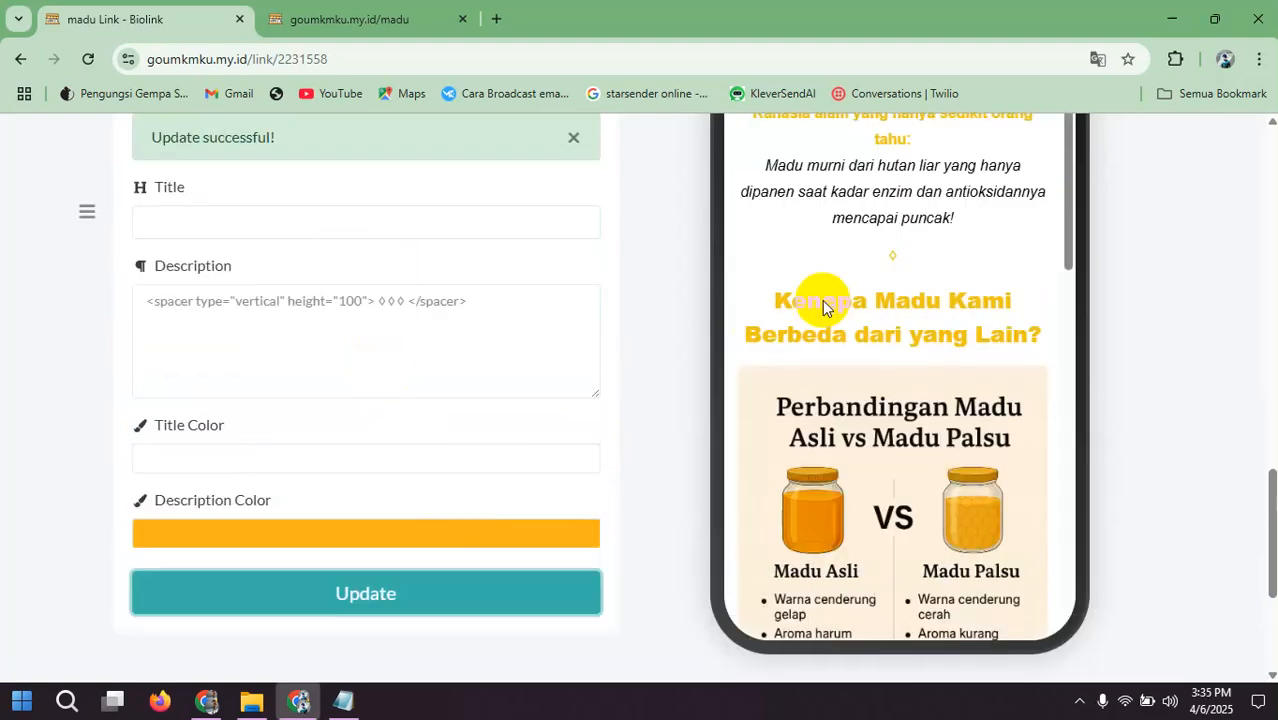
scroll(892, 258, down, 6)
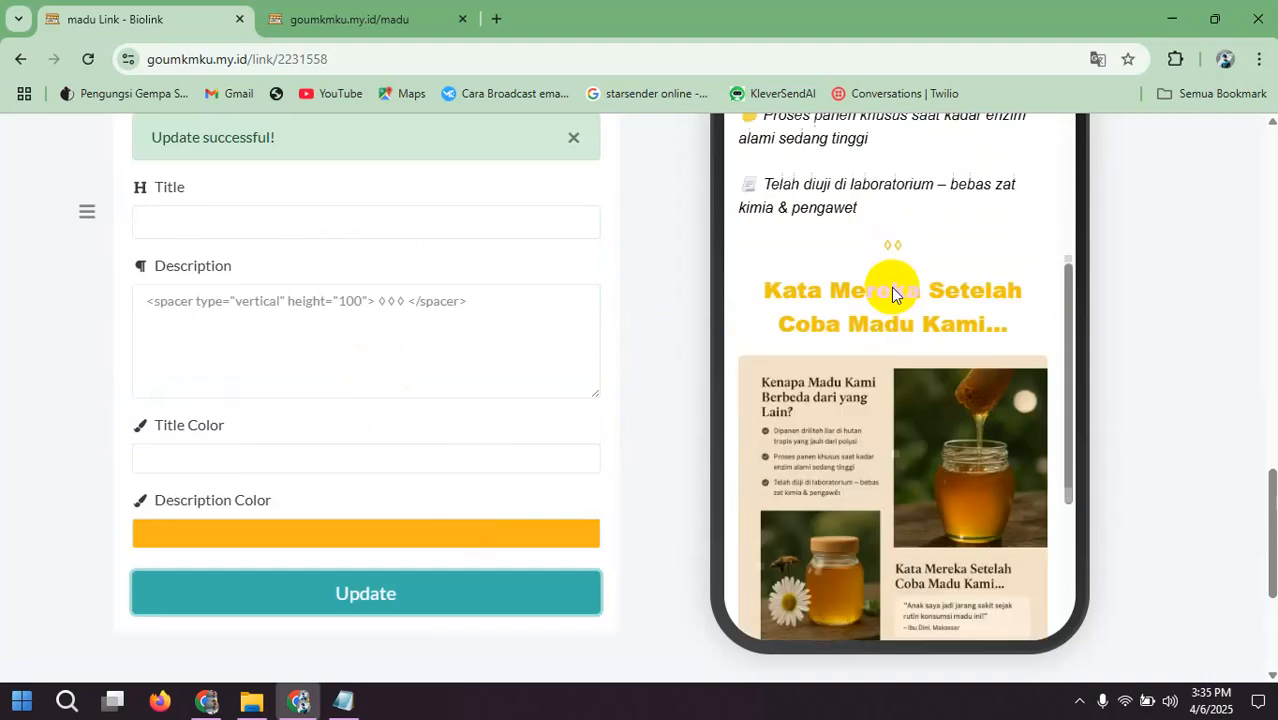
scroll(889, 285, down, 4)
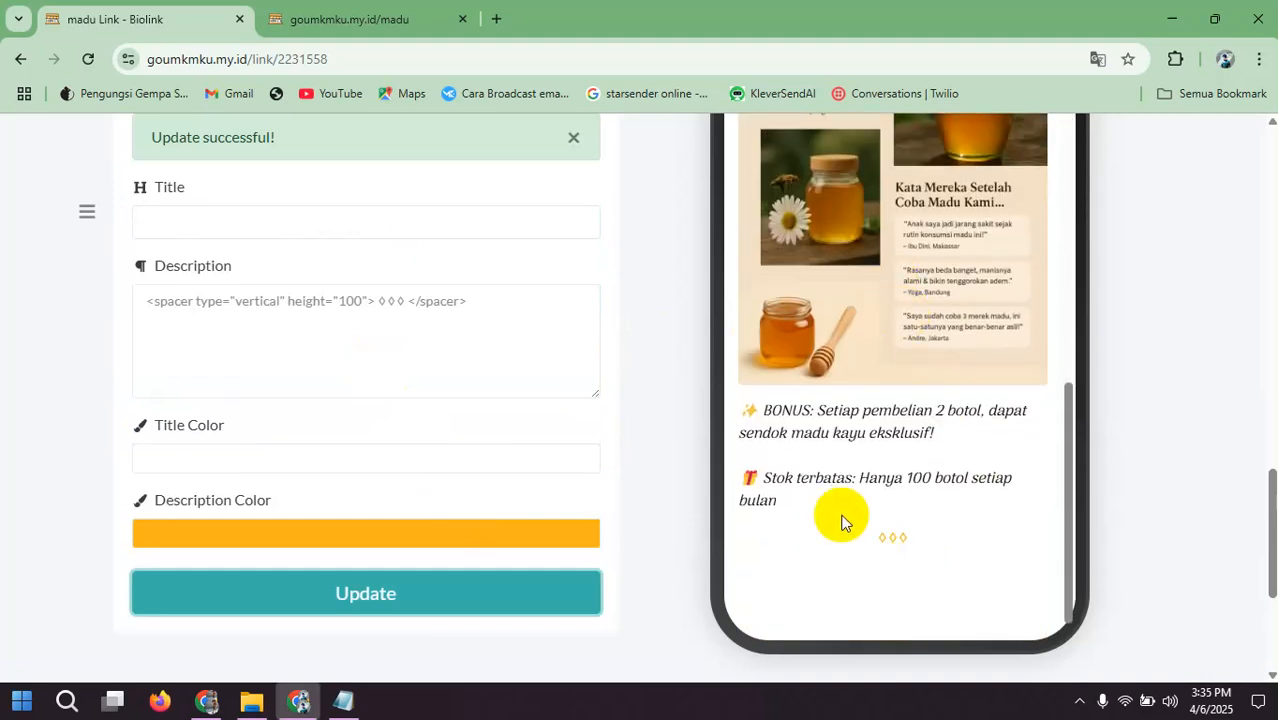
scroll(588, 394, down, 3)
scroll(588, 397, up, 3)
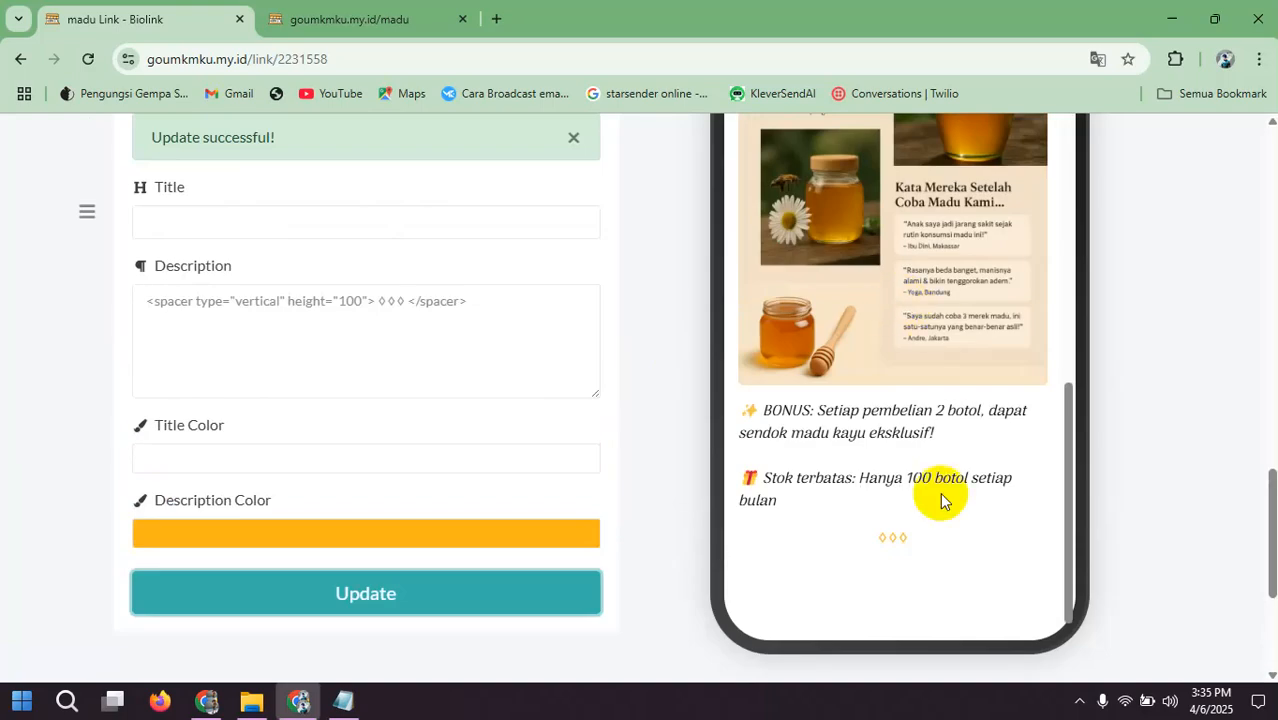
Step: Start a new MultiText block and paste "Siap Rasakan Khasiat Madu Murni Sejati?" from Framework Landingpage.txt in Notepad as its description
scroll(549, 426, up, 5)
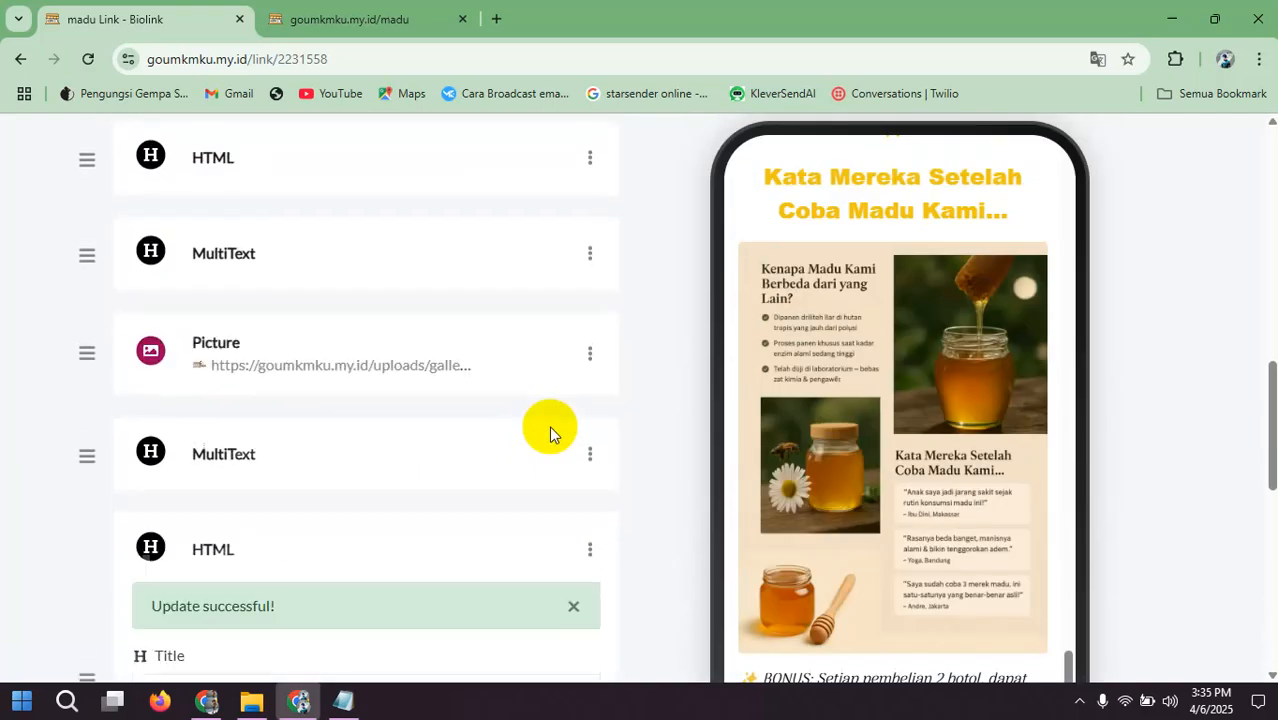
scroll(549, 426, up, 3)
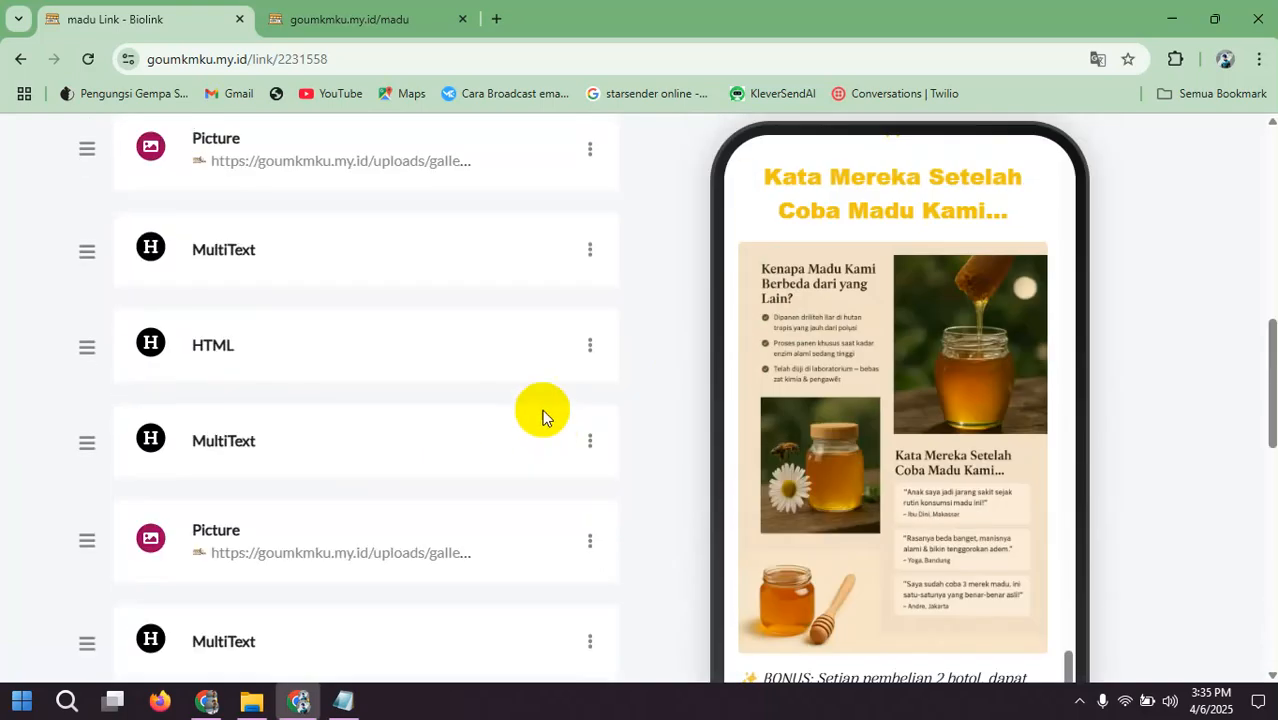
scroll(545, 415, up, 5)
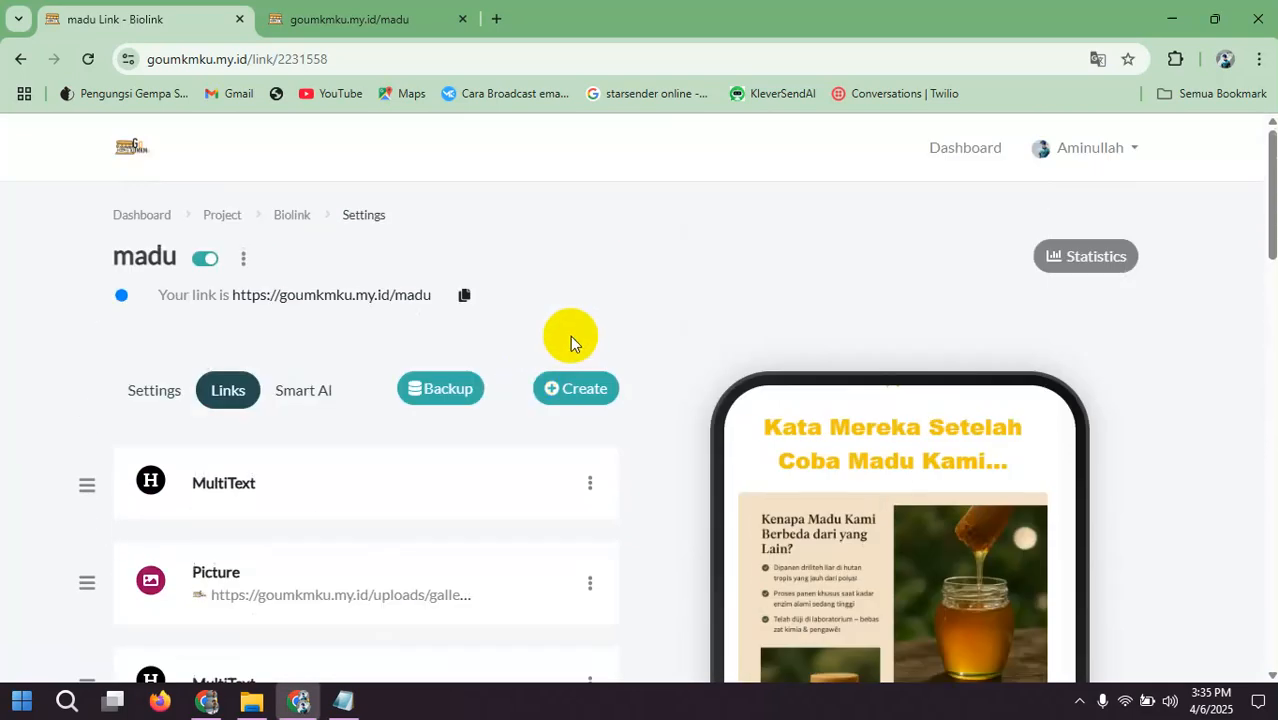
click(575, 388)
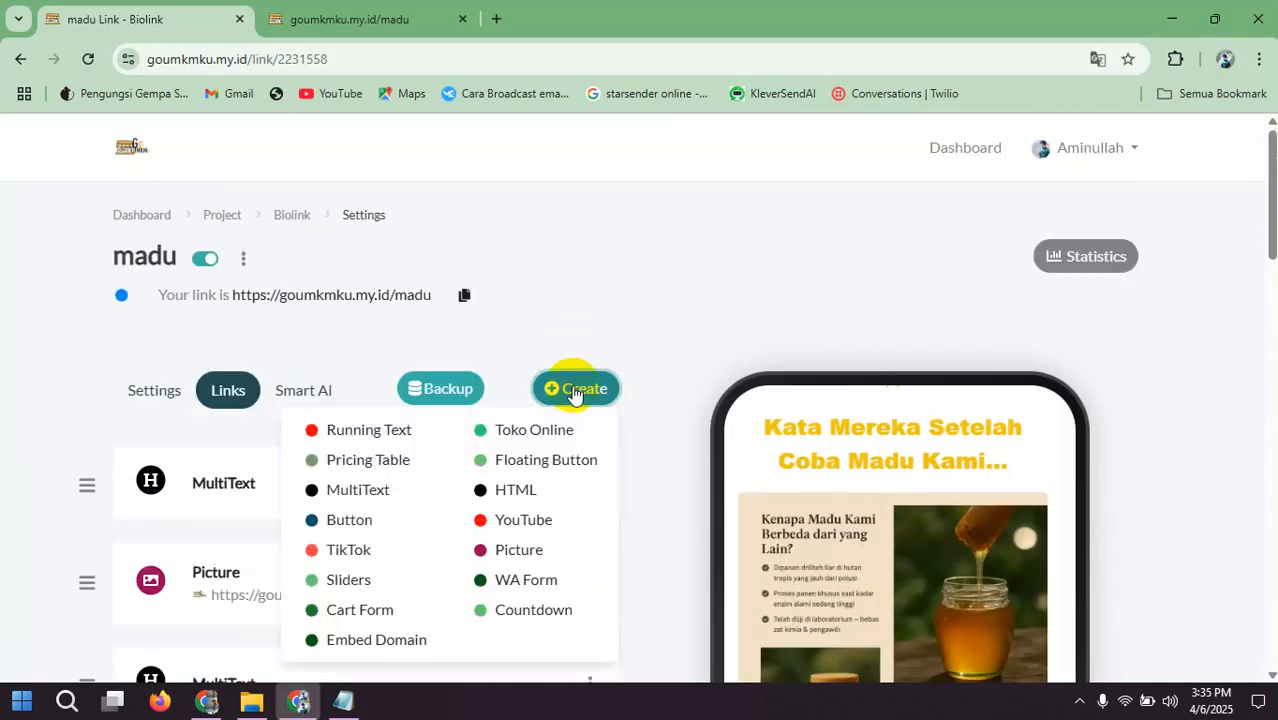
click(388, 500)
click(345, 702)
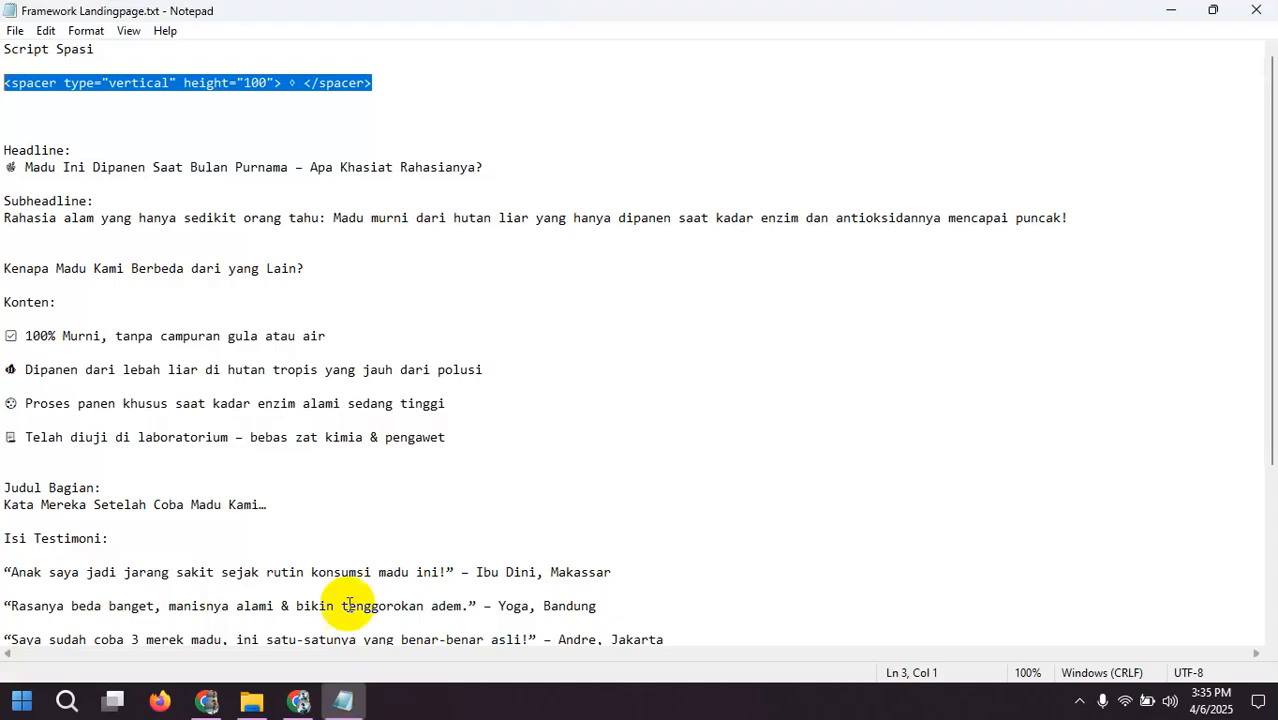
scroll(198, 443, down, 3)
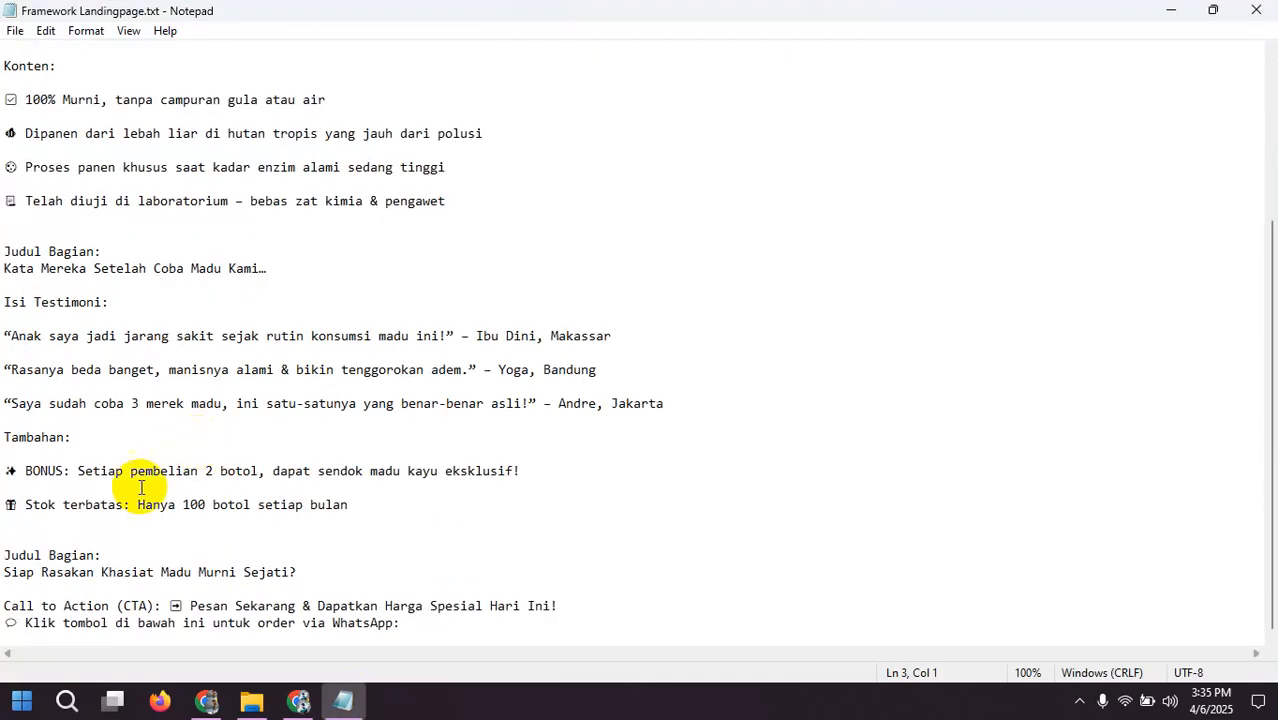
drag(4, 572, 306, 572)
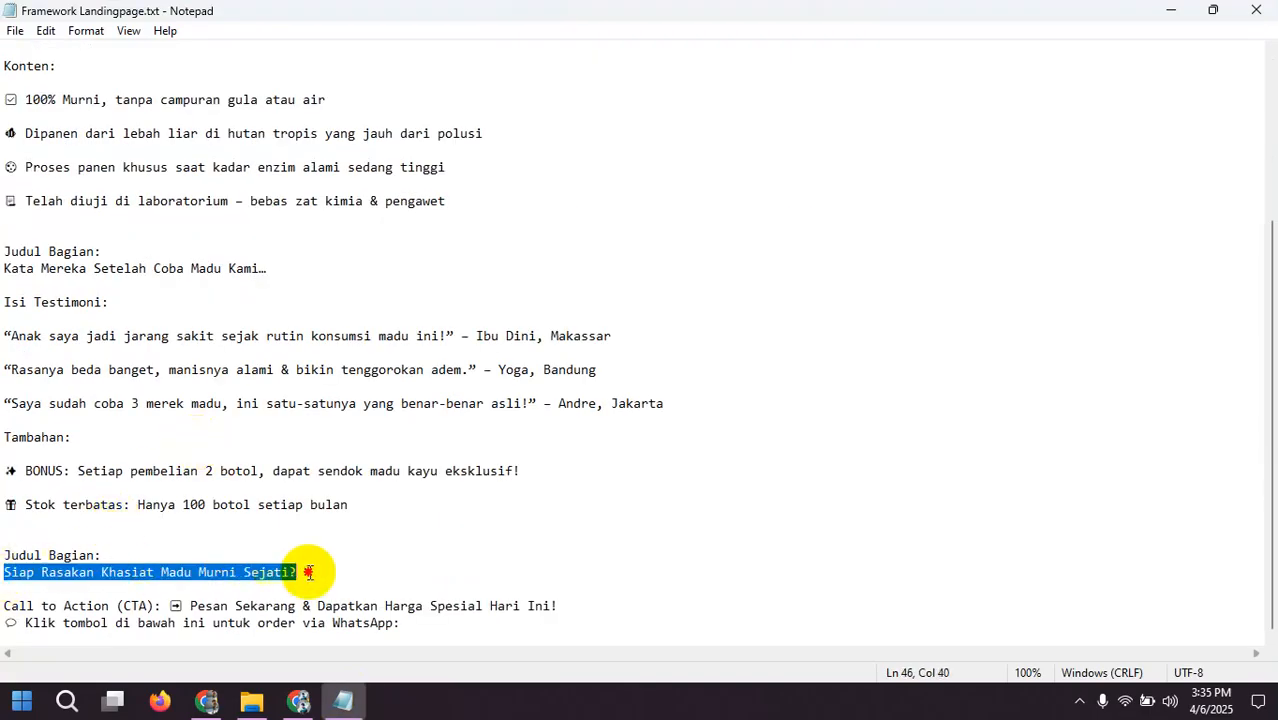
right_click(243, 572)
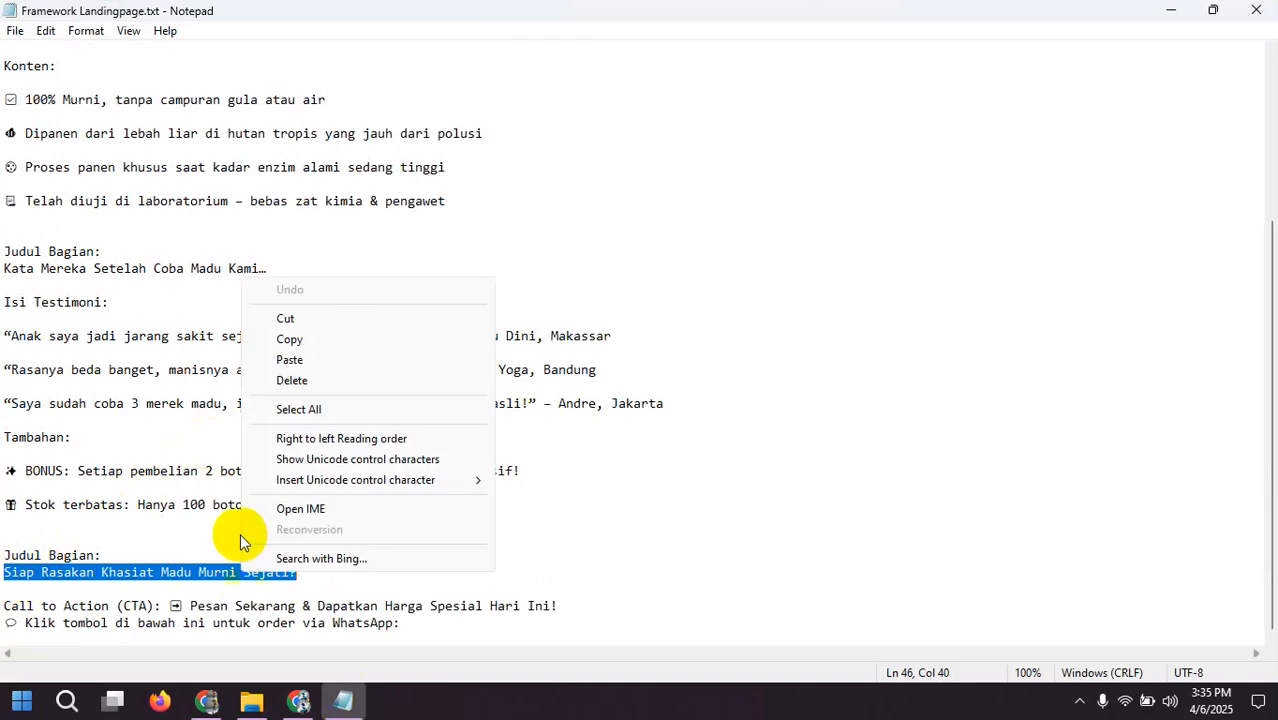
click(288, 338)
click(298, 700)
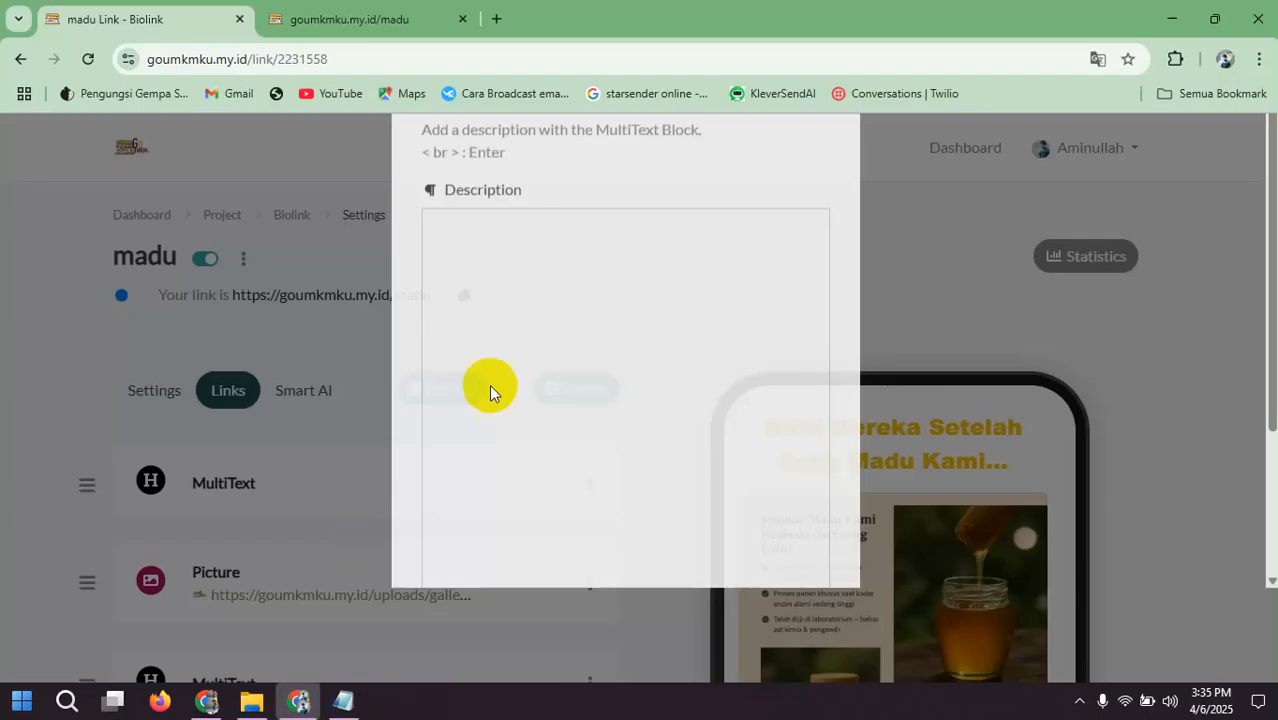
Step: Format the whole "Siap Rasakan Khasiat Madu Murni Sejati?" heading in bold, with yellow text color and the Arial Black font
key(ctrl+a)
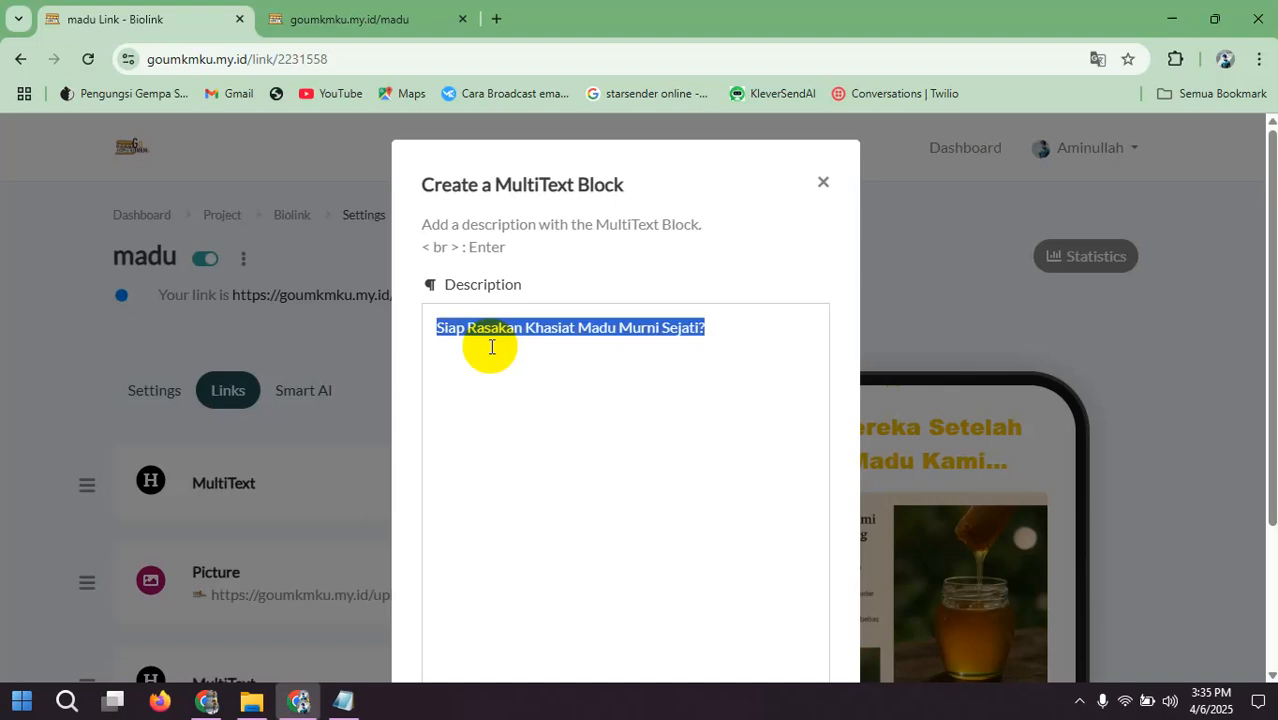
scroll(713, 351, down, 2)
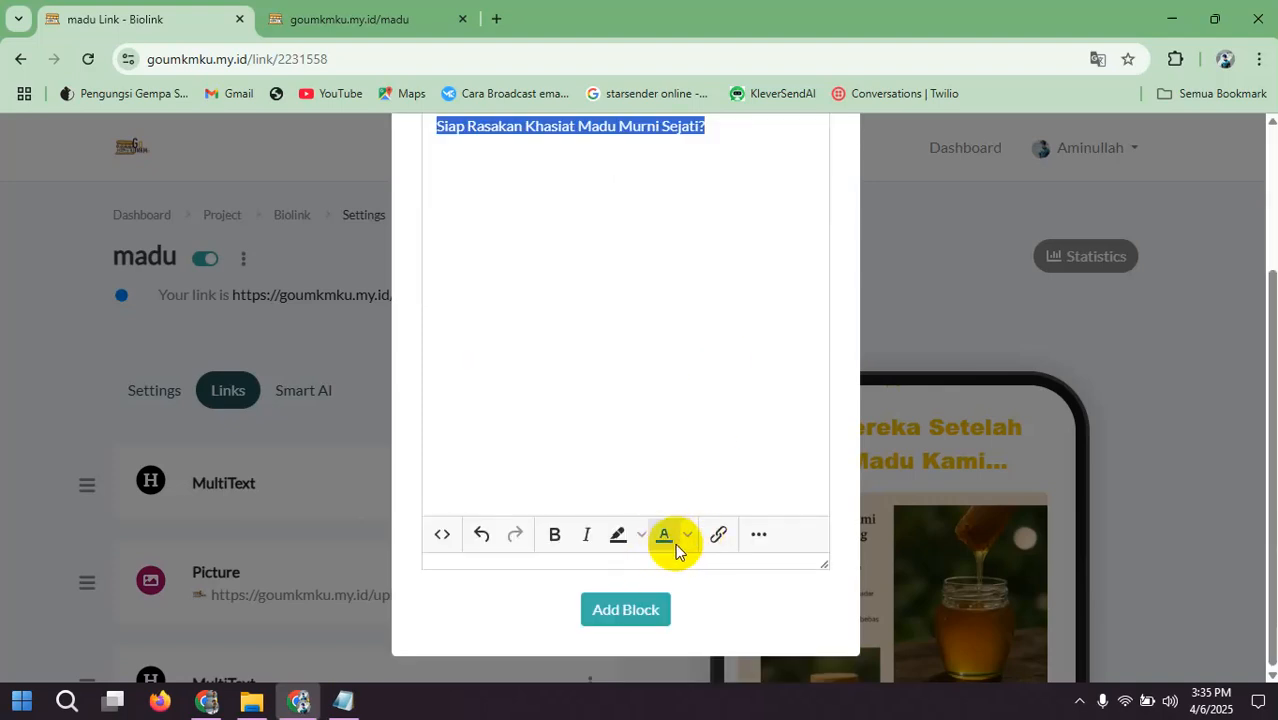
click(556, 537)
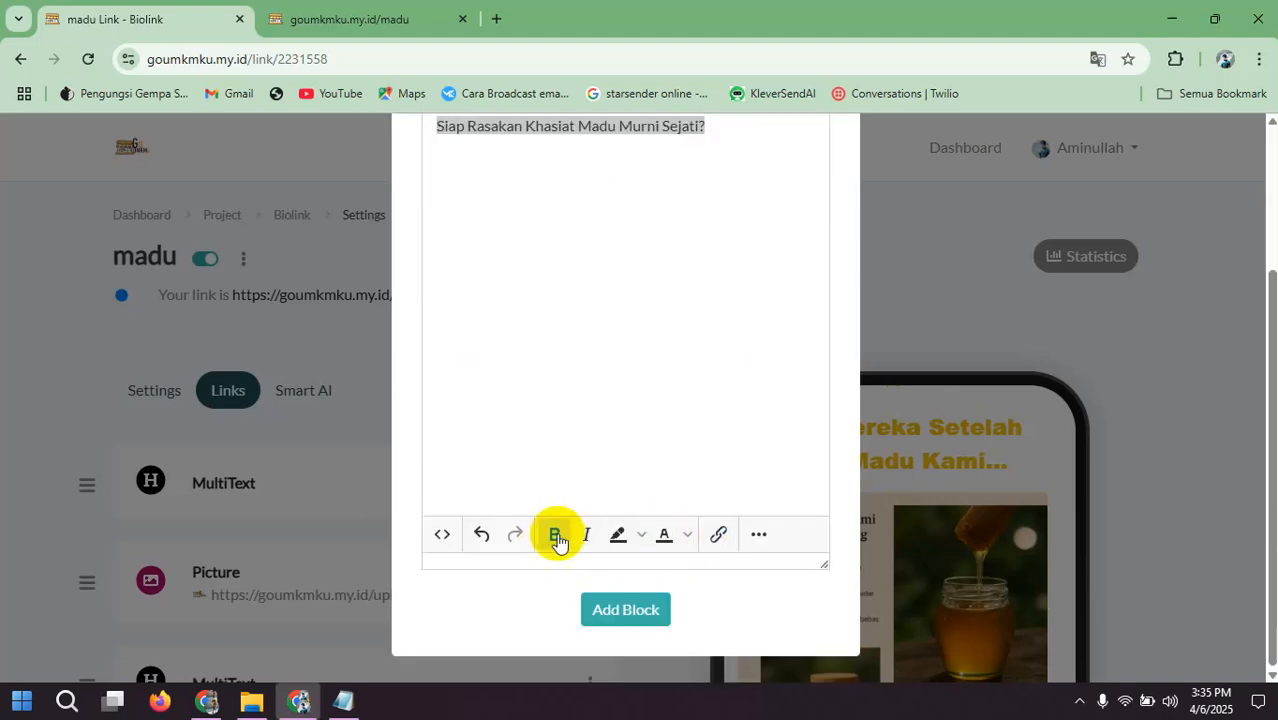
click(687, 535)
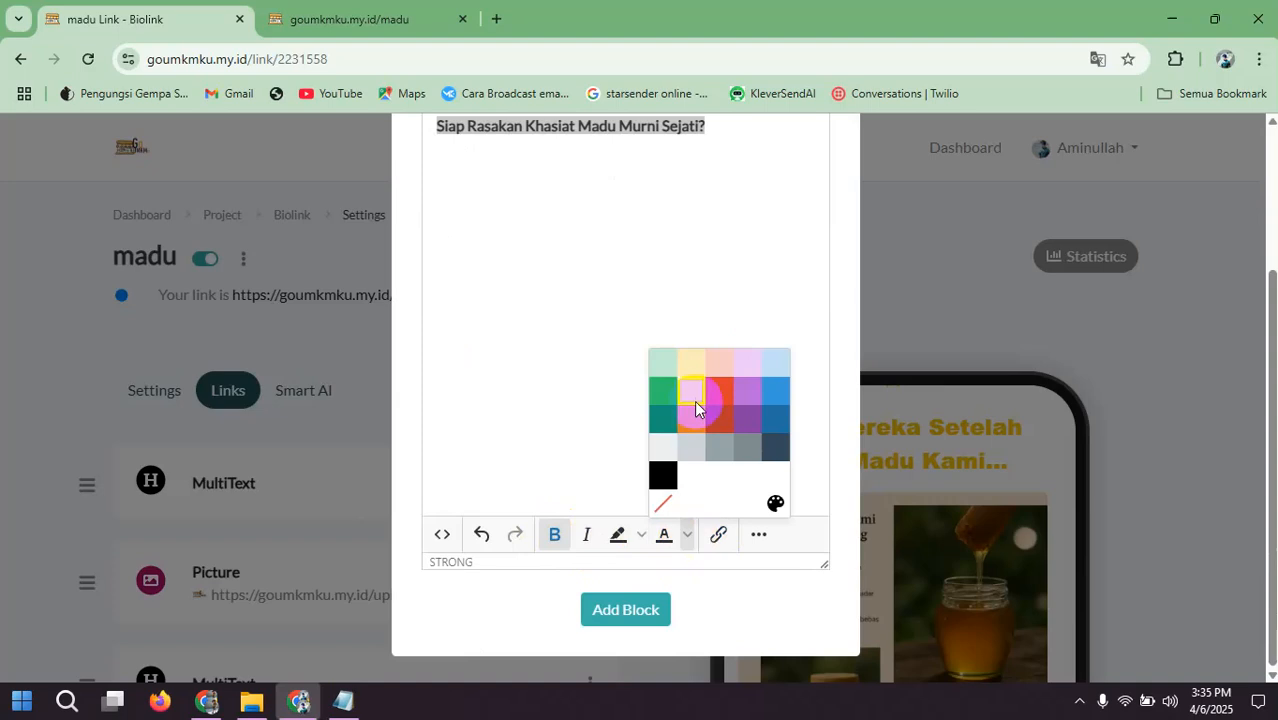
click(694, 410)
click(760, 537)
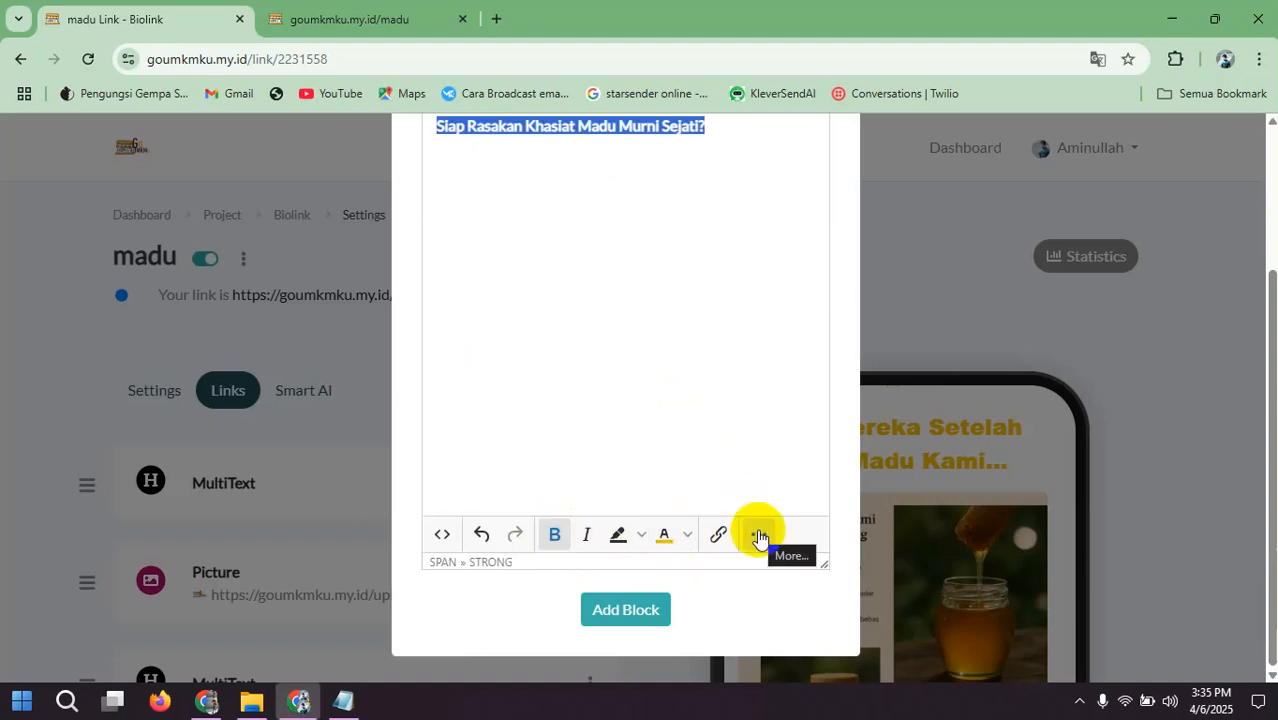
click(760, 537)
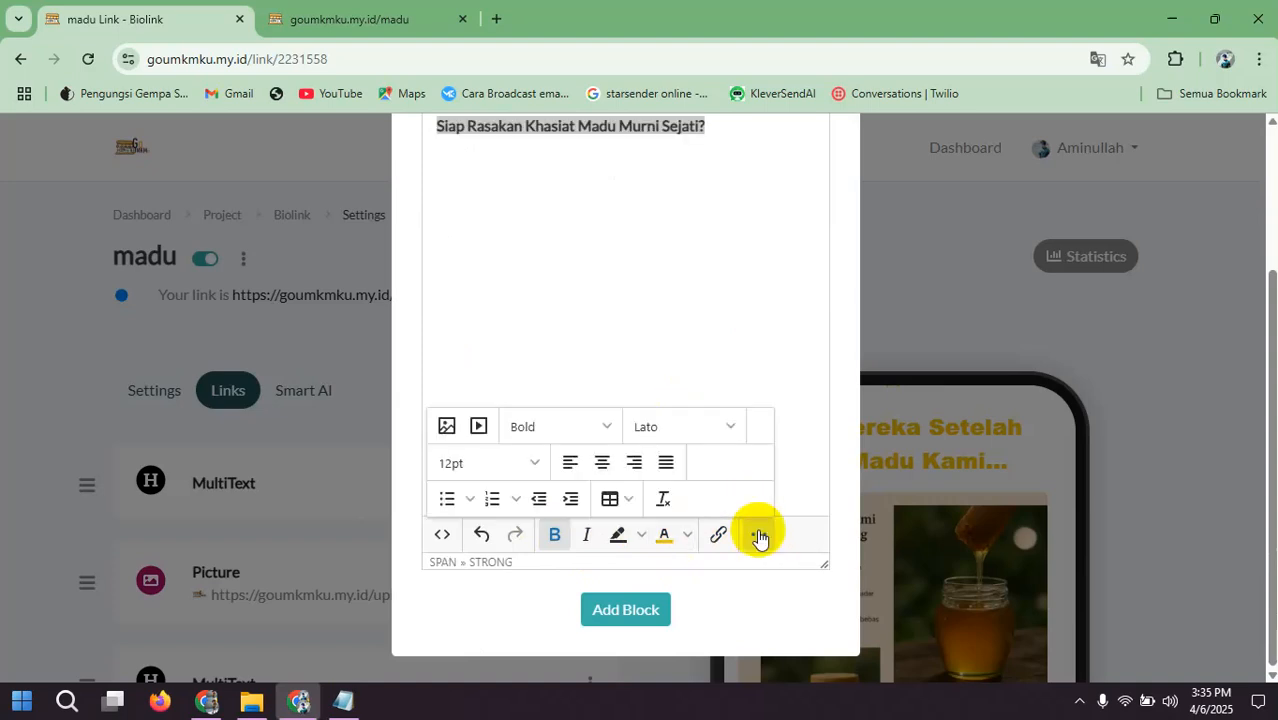
click(653, 425)
click(668, 218)
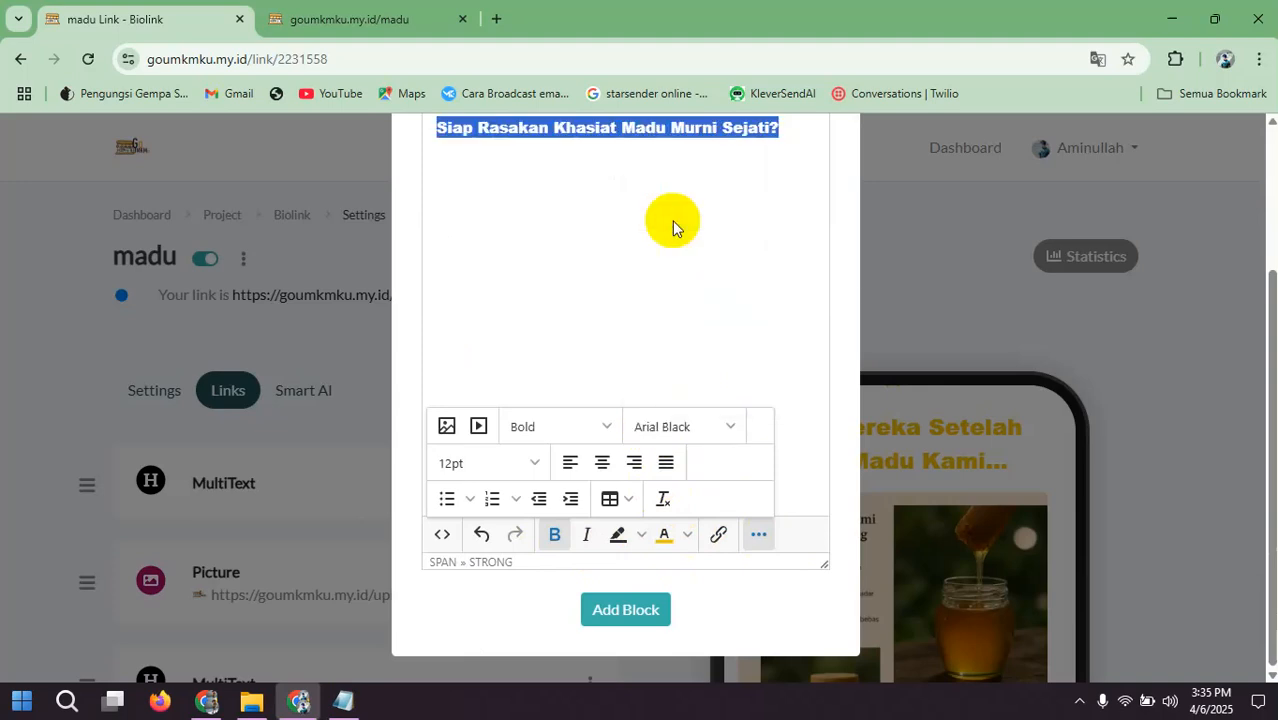
Step: Set the "Siap Rasakan Khasiat Madu Murni Sejati?" heading to 18pt, center it and add the MultiText block
click(492, 464)
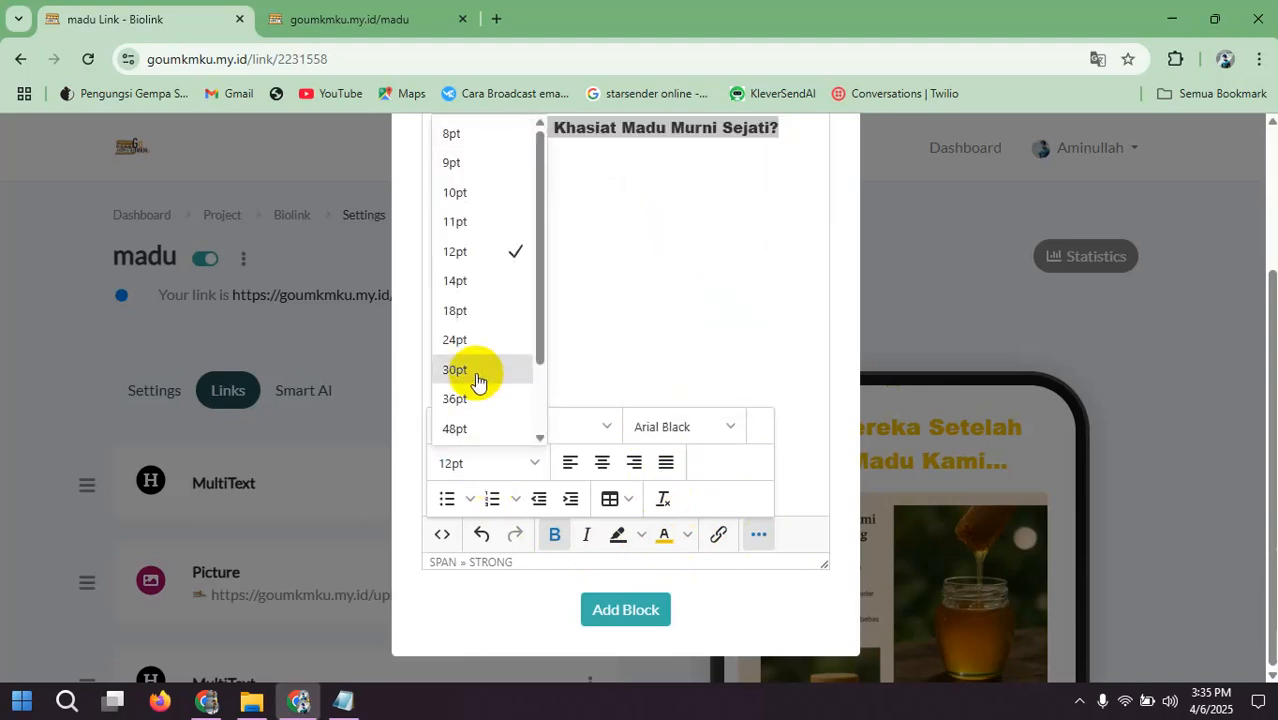
click(470, 309)
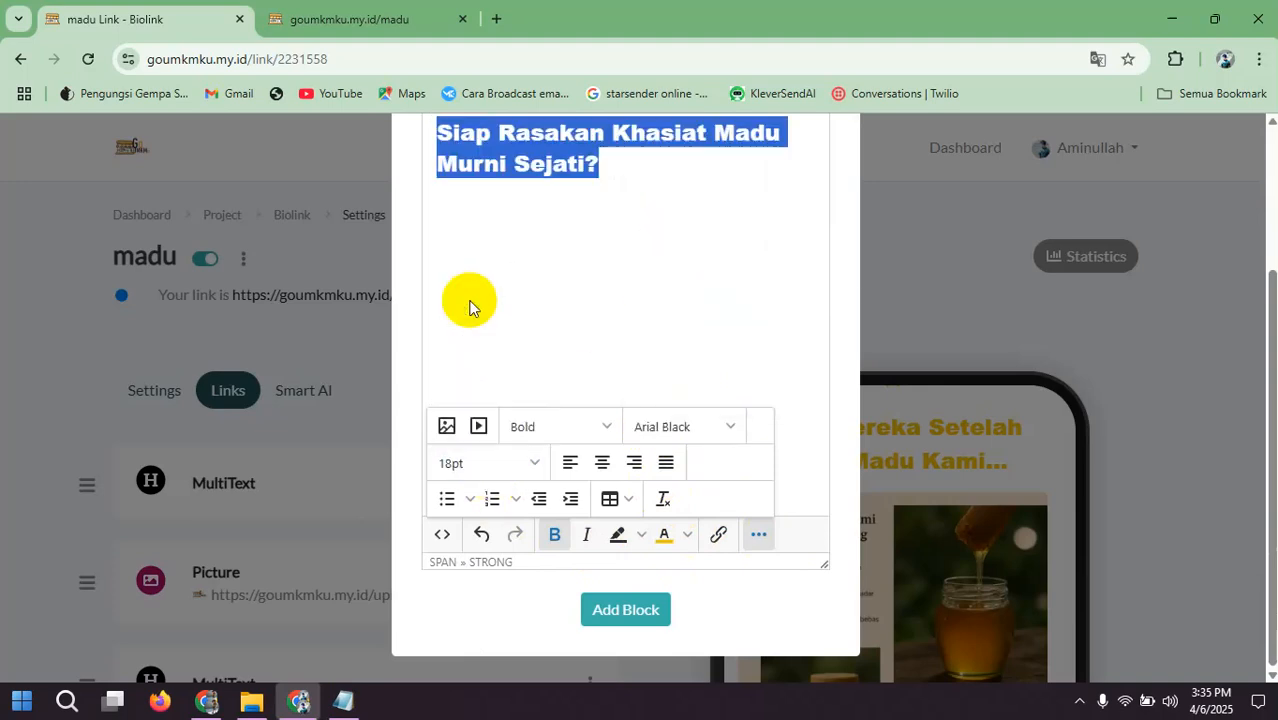
click(603, 463)
click(612, 609)
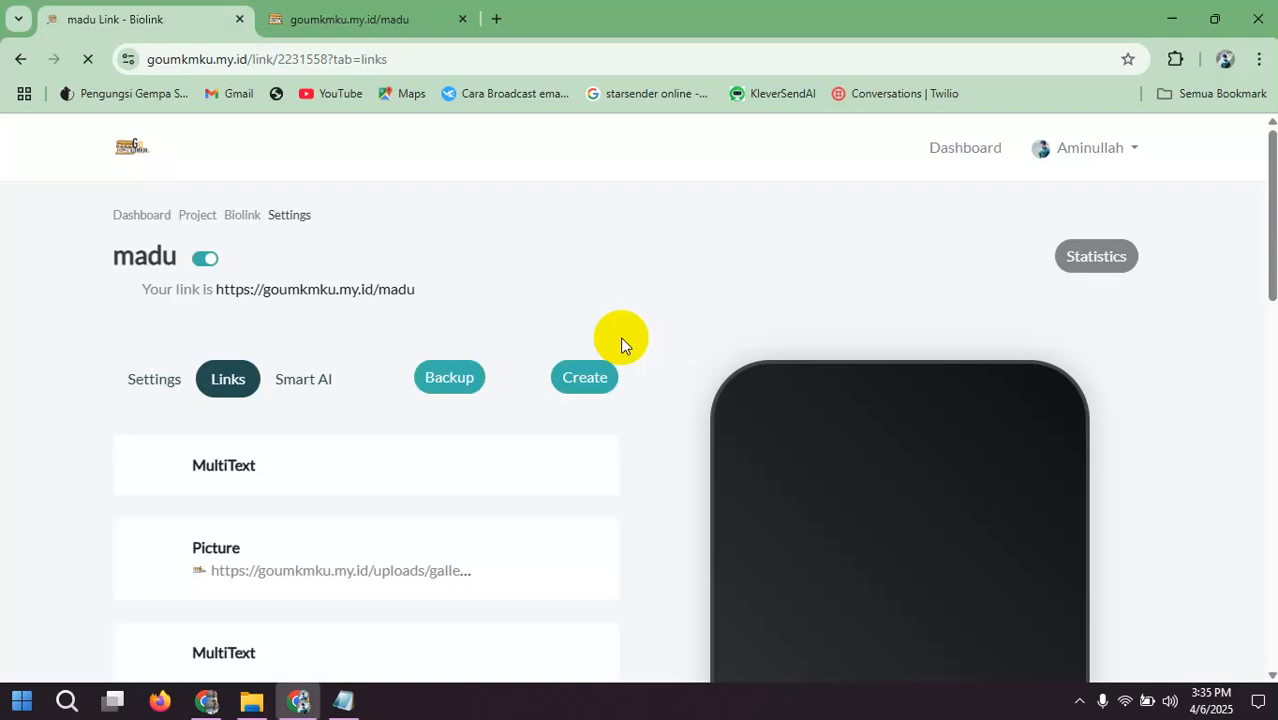
Step: Move the new heading's MultiText block below the last HTML spacer and check the order in the phone preview
scroll(630, 424, down, 6)
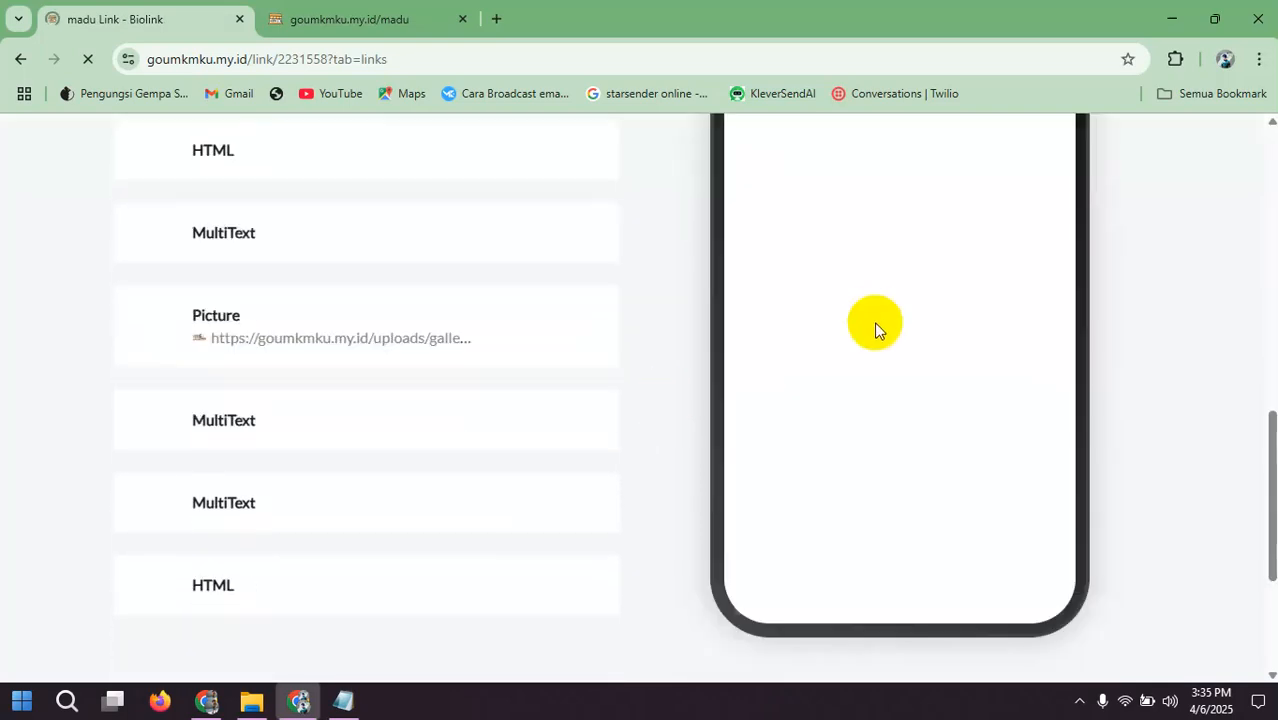
scroll(874, 330, down, 10)
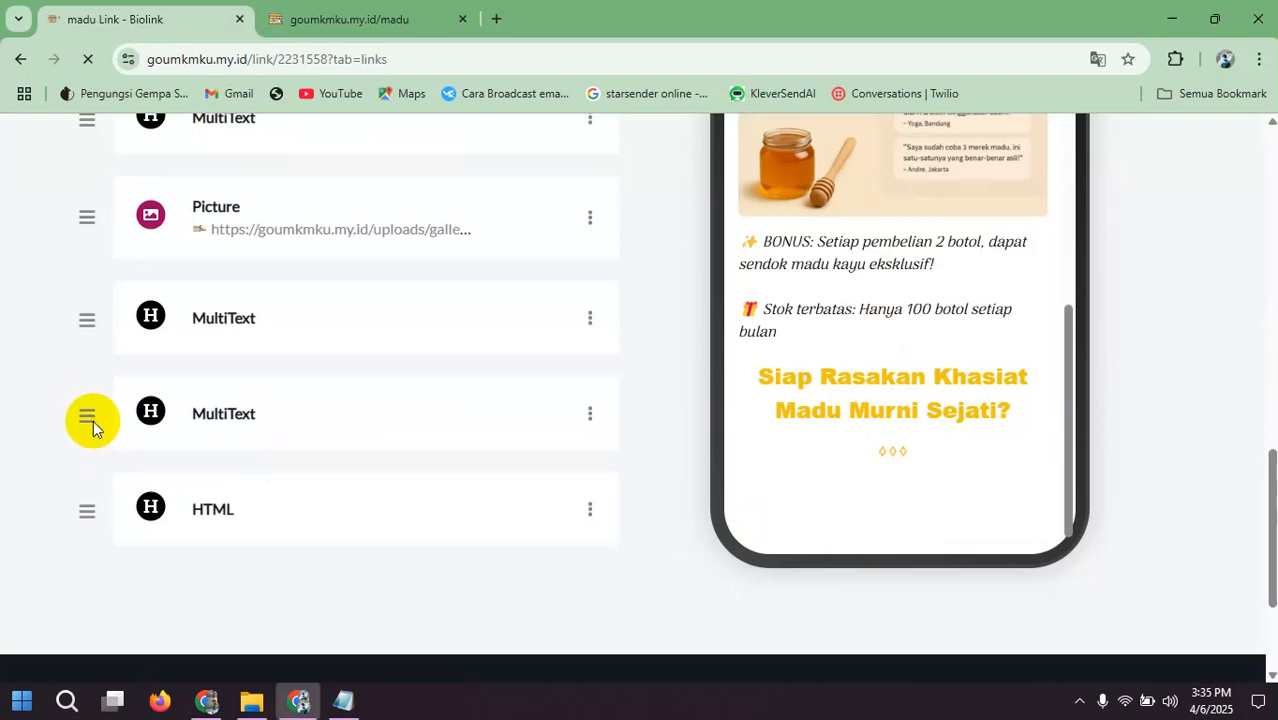
scroll(85, 428, down, 2)
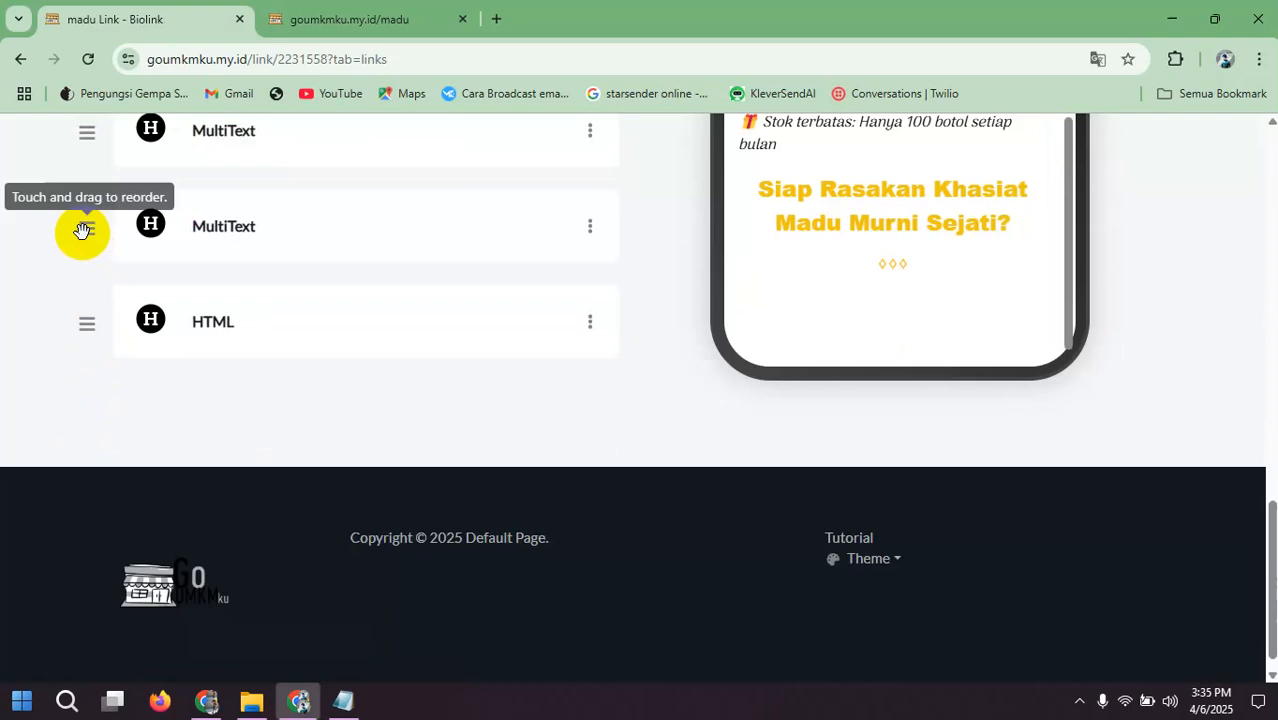
drag(87, 228, 92, 334)
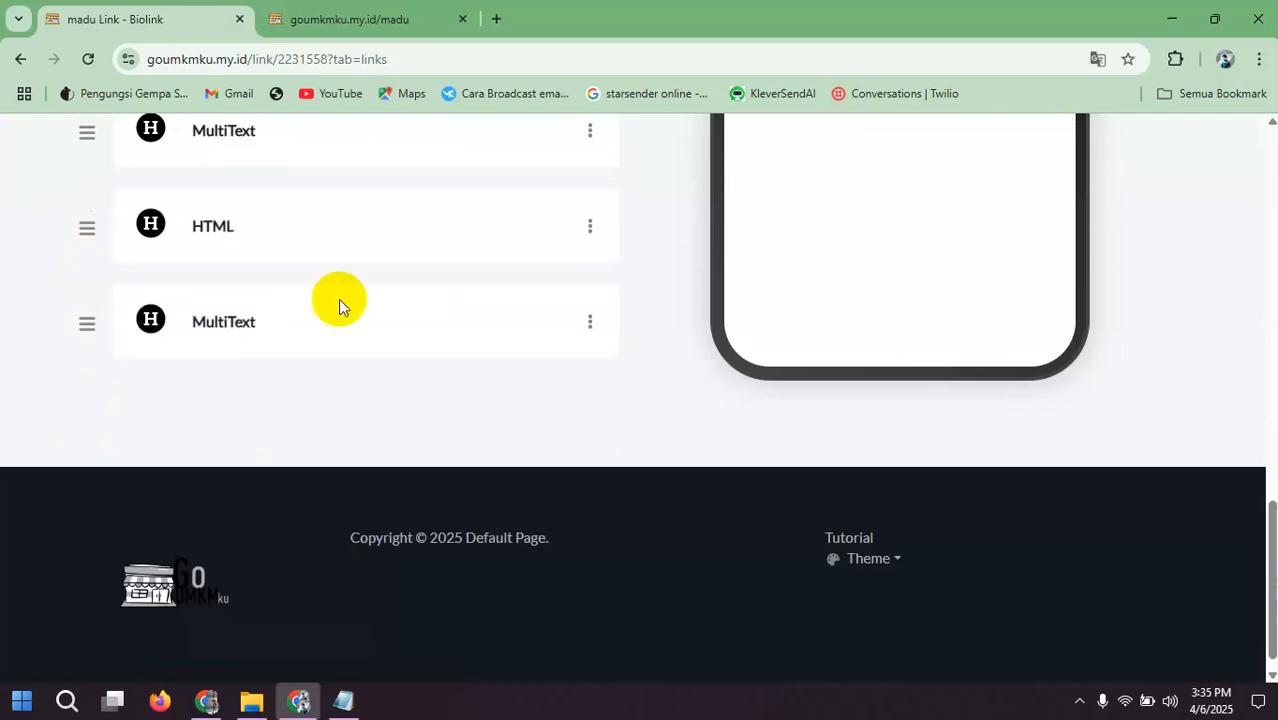
scroll(876, 193, down, 10)
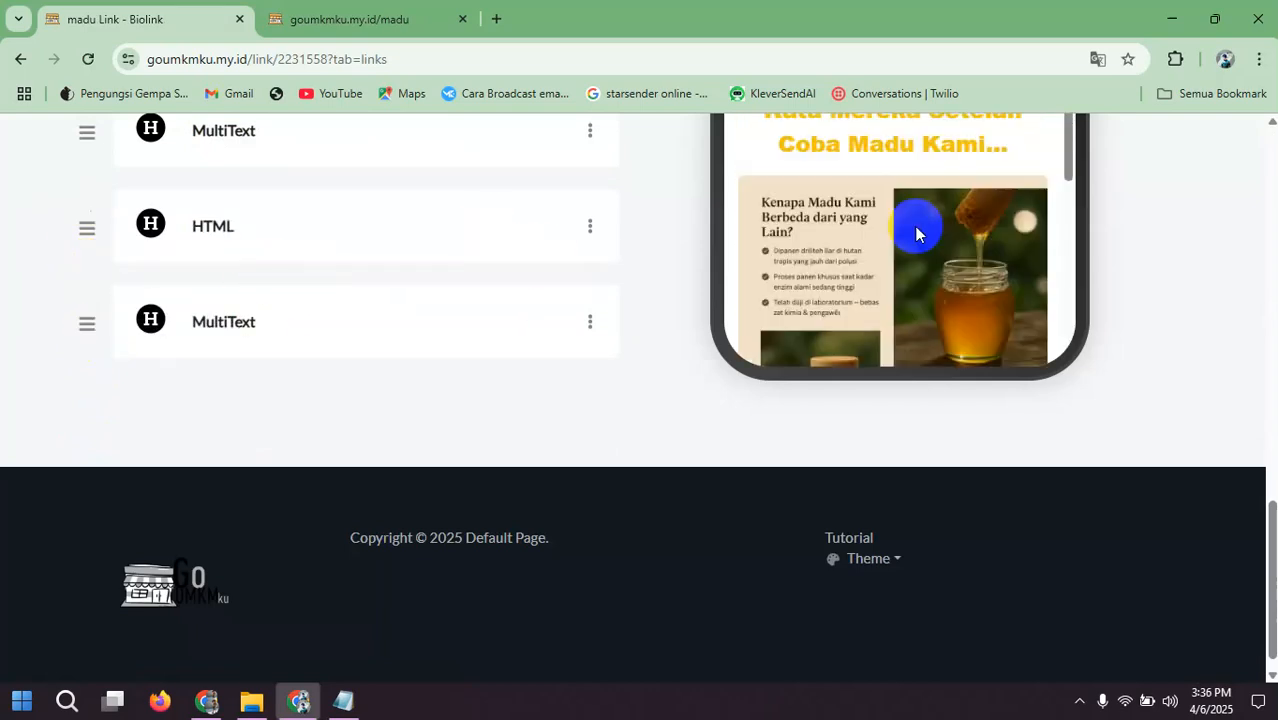
Step: Add a Picture block with the honey jar image "ChatGPT Image Apr 6, 2025, 06_29_28 AM (1).png" from Downloads and check it in the preview
scroll(394, 347, up, 10)
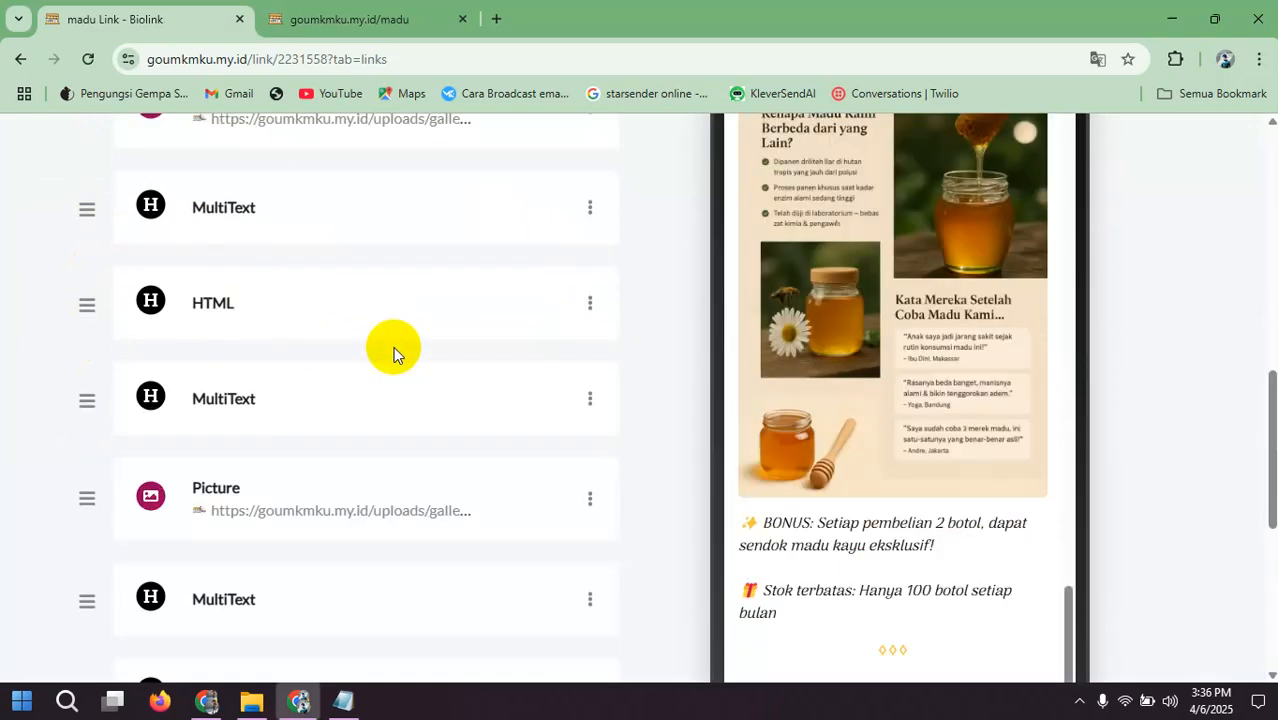
click(551, 270)
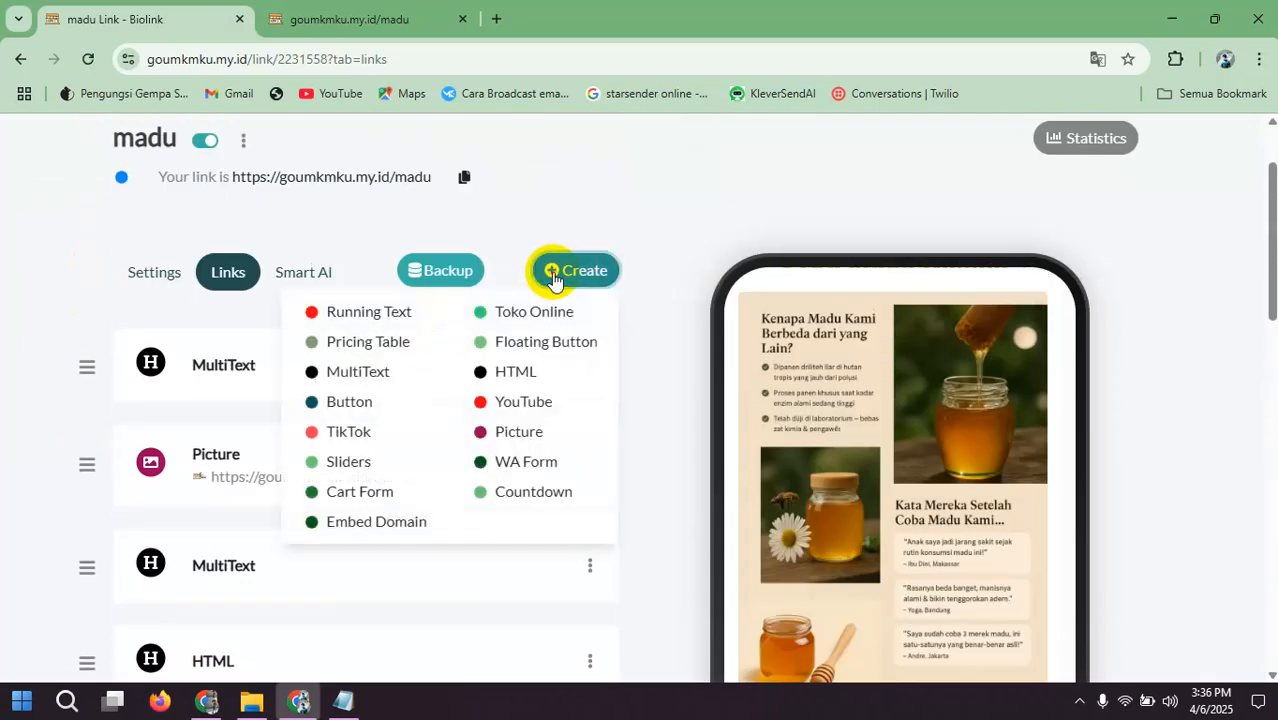
click(522, 435)
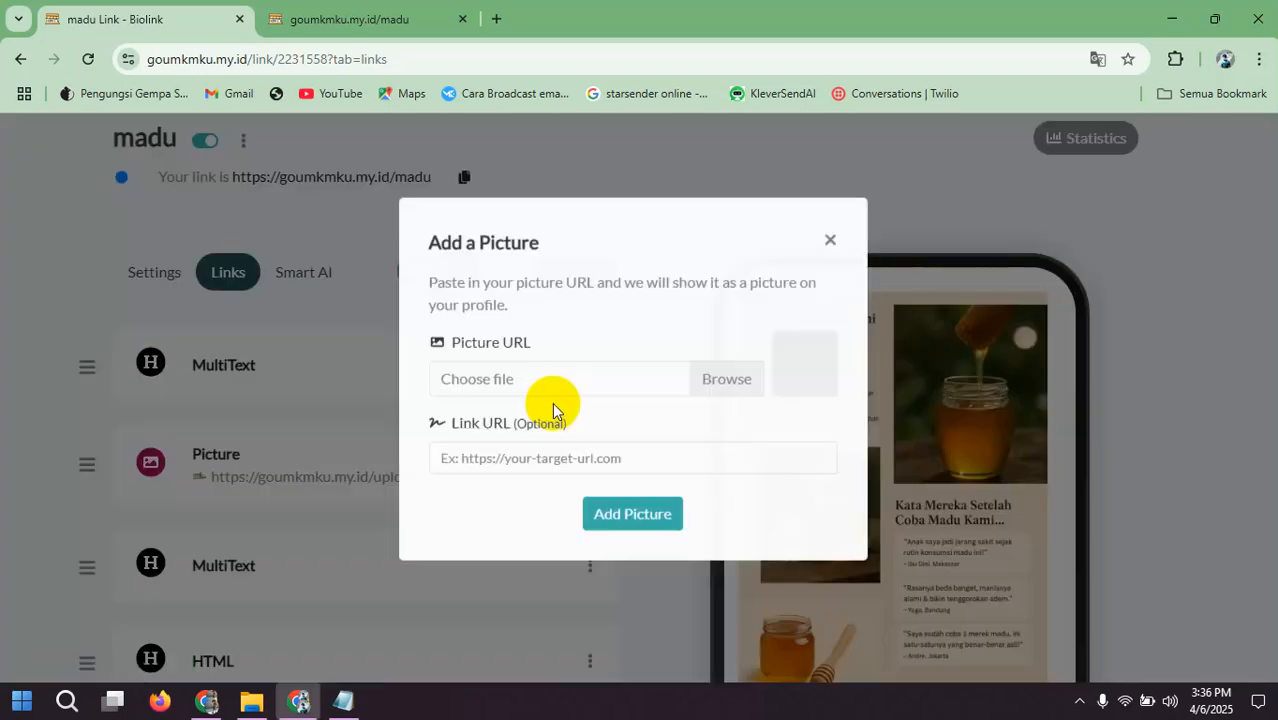
click(708, 397)
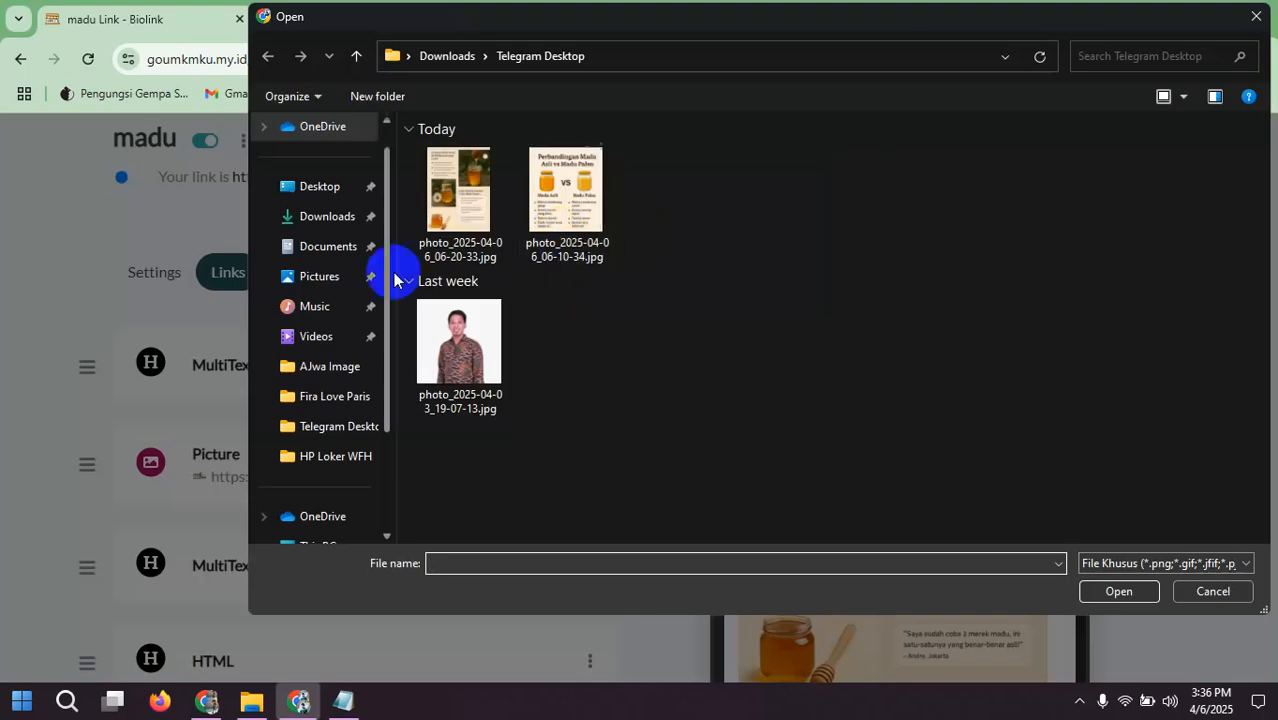
click(332, 217)
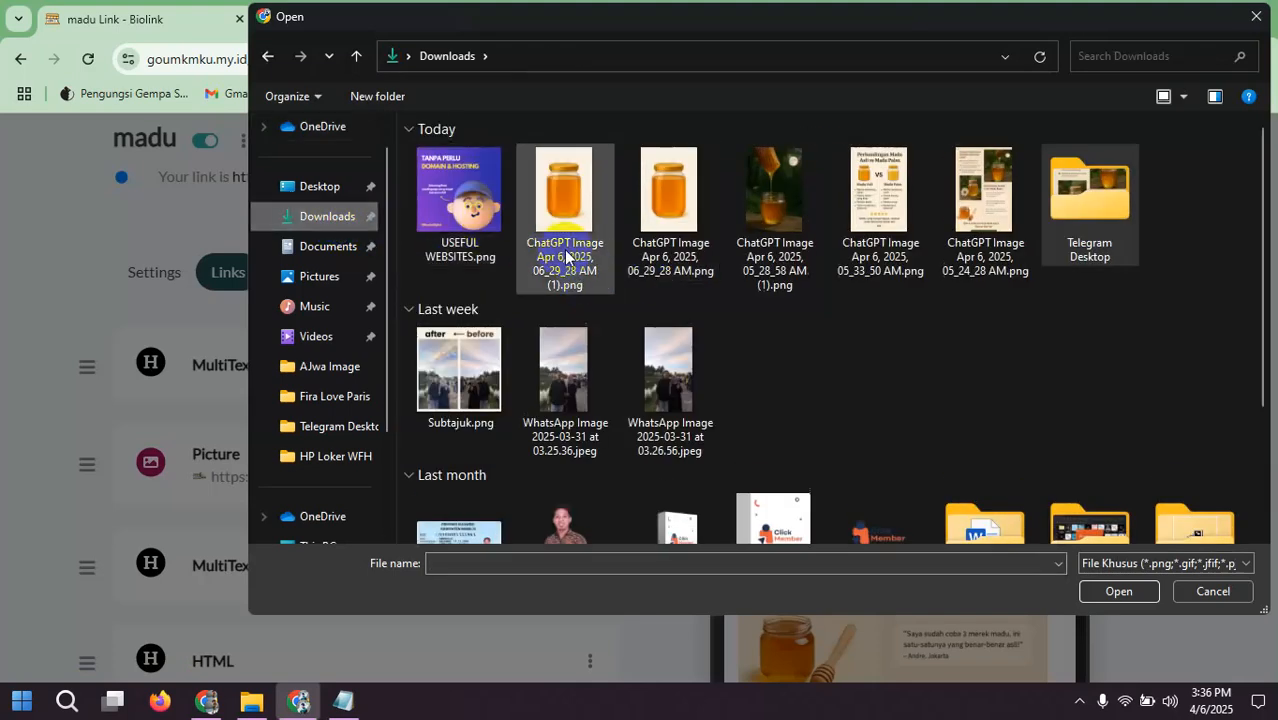
double_click(564, 256)
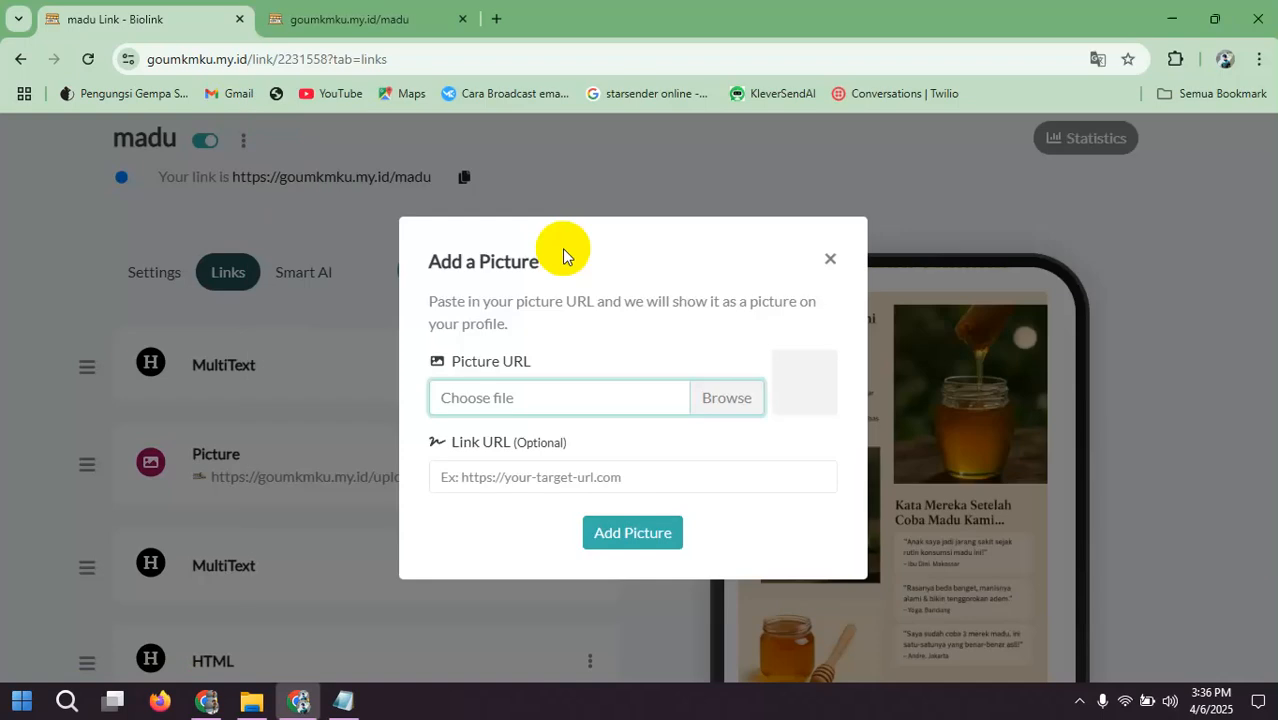
click(620, 536)
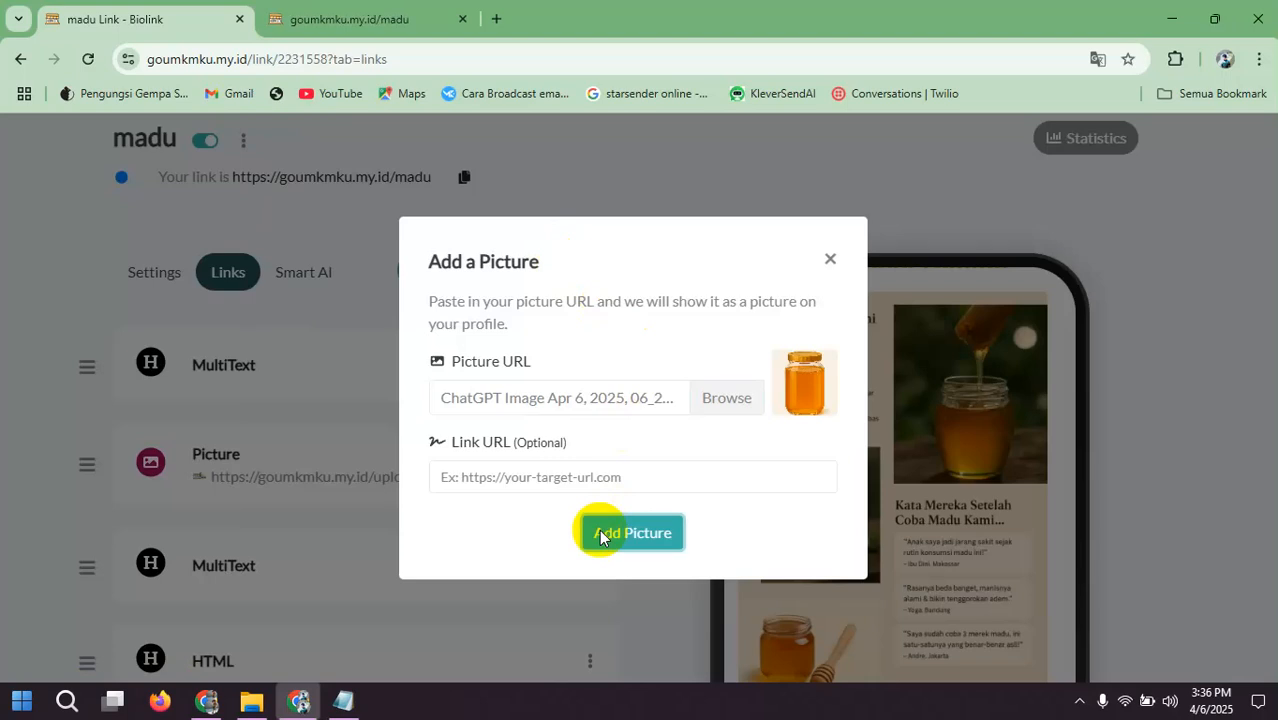
click(600, 537)
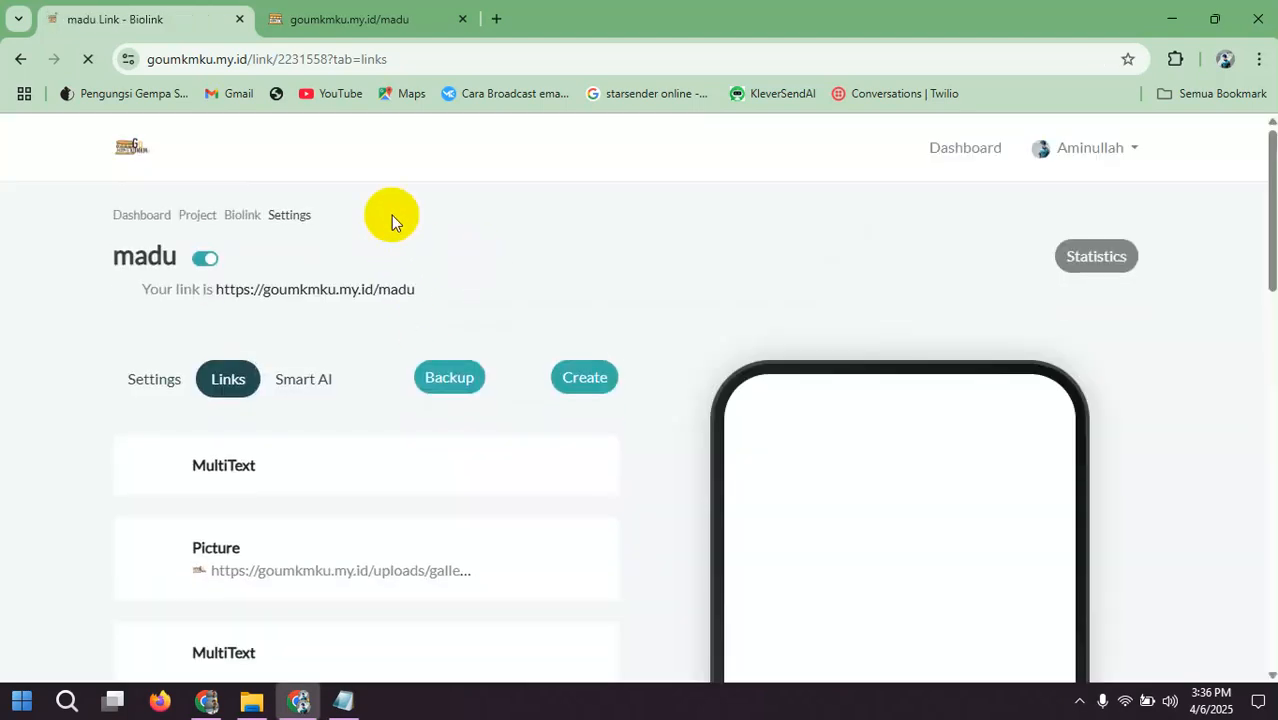
scroll(459, 263, down, 10)
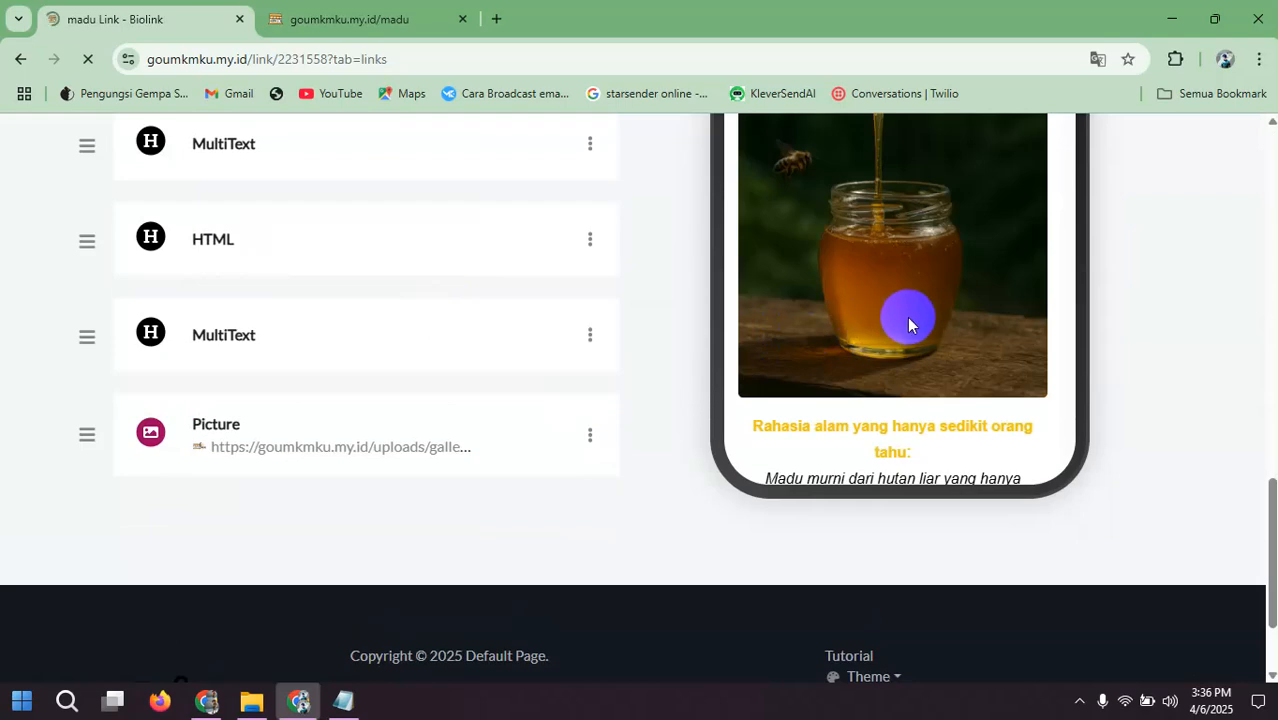
scroll(960, 302, down, 12)
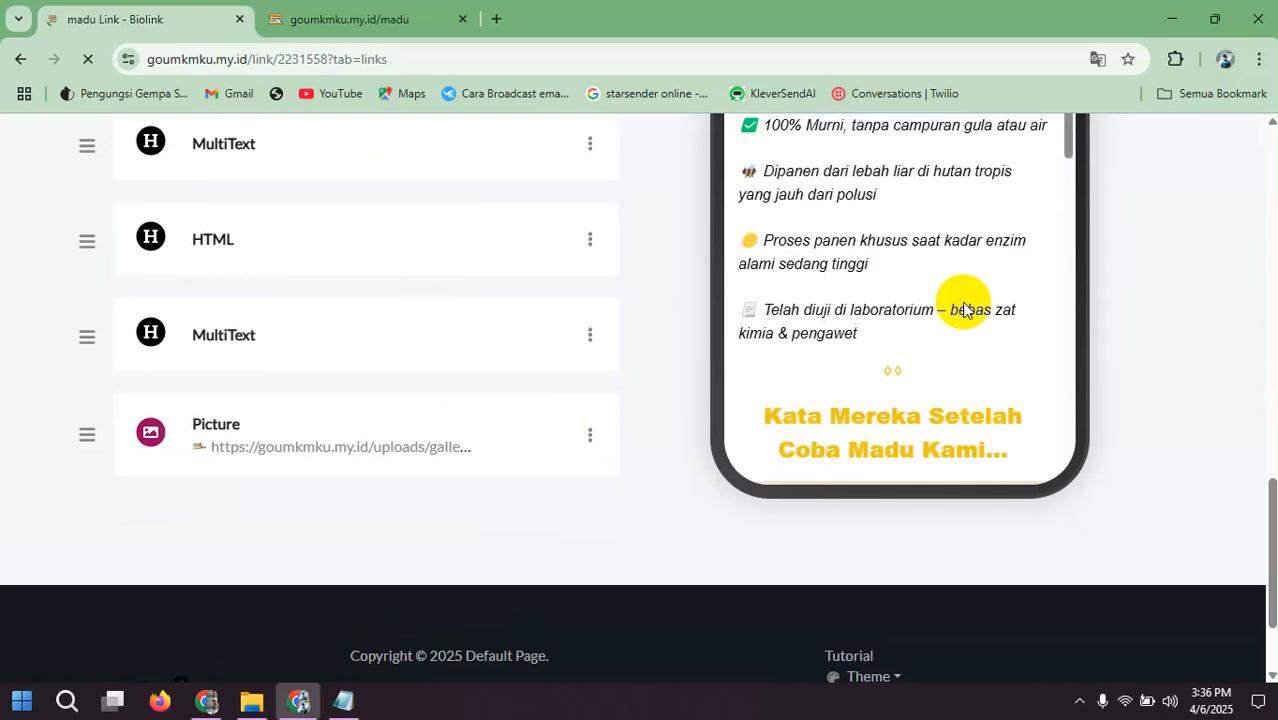
scroll(961, 318, down, 3)
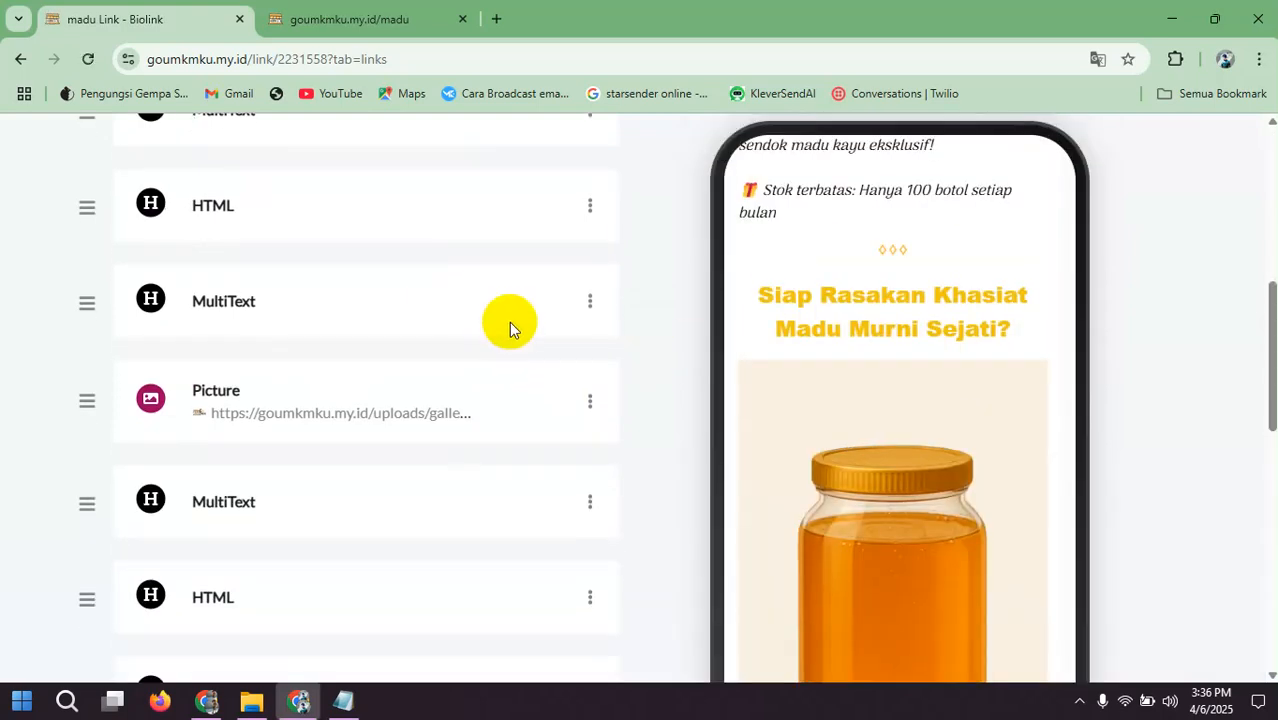
Step: Start a new MultiText block and paste "➡ Pesan Sekarang & Dapatkan Harga Spesial Hari Ini!" from Framework Landingpage.txt in Notepad as its description
scroll(508, 325, up, 10)
click(545, 398)
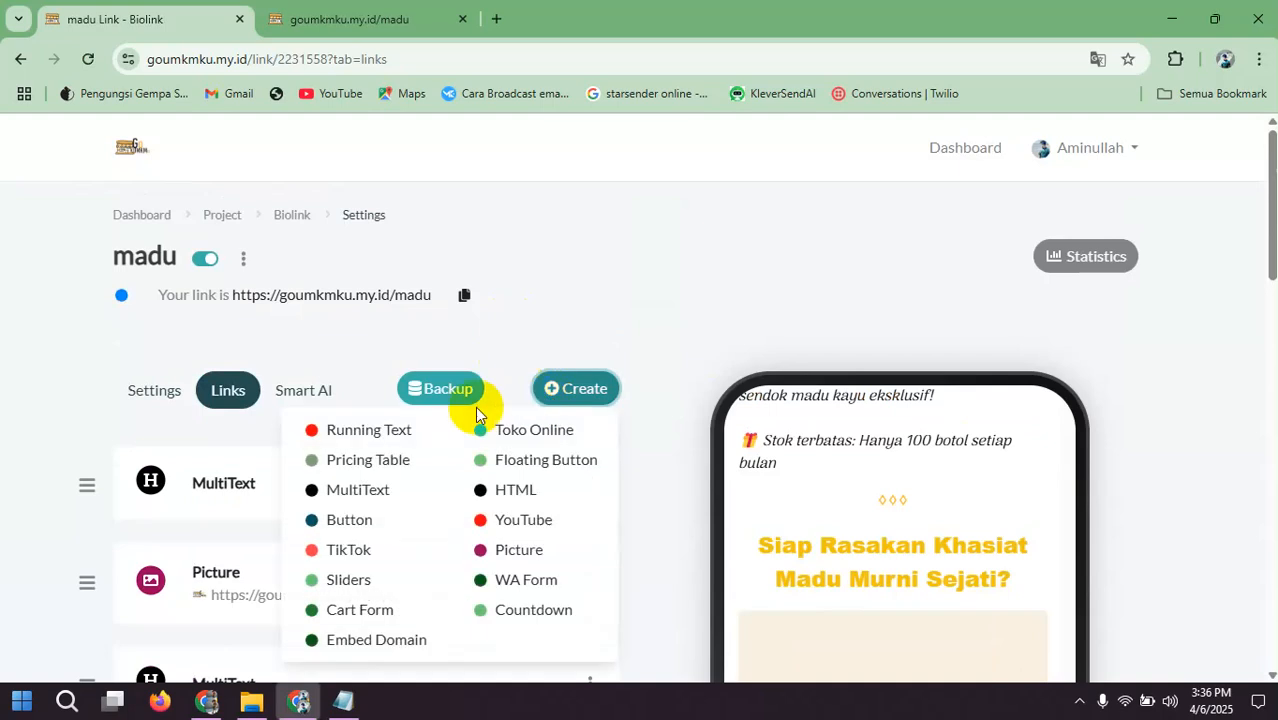
click(362, 490)
click(344, 702)
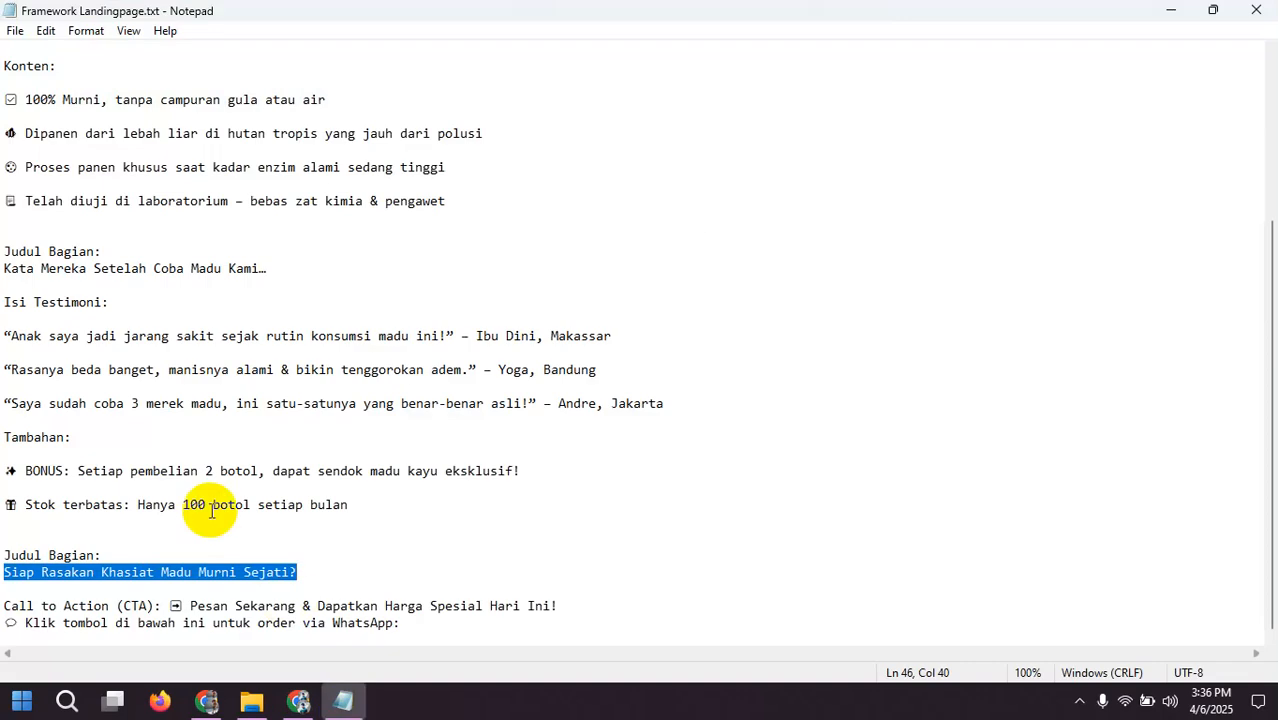
drag(175, 606, 551, 608)
click(237, 598)
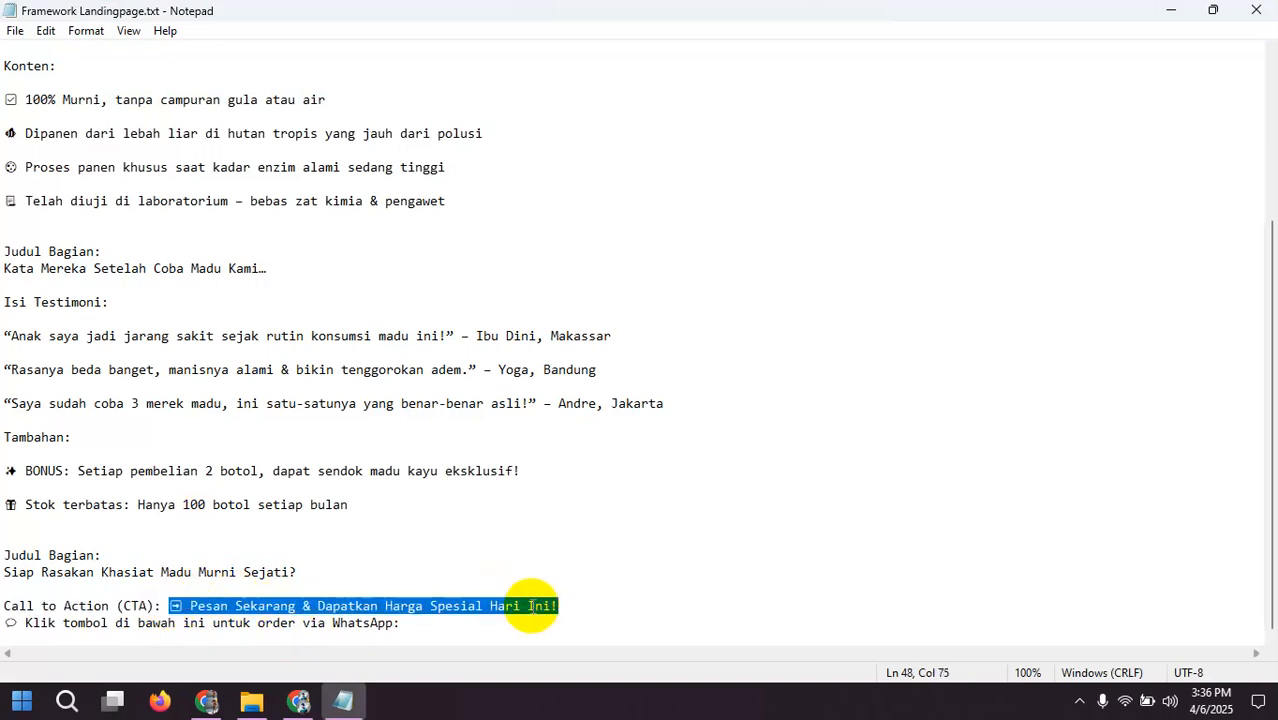
right_click(528, 607)
click(580, 373)
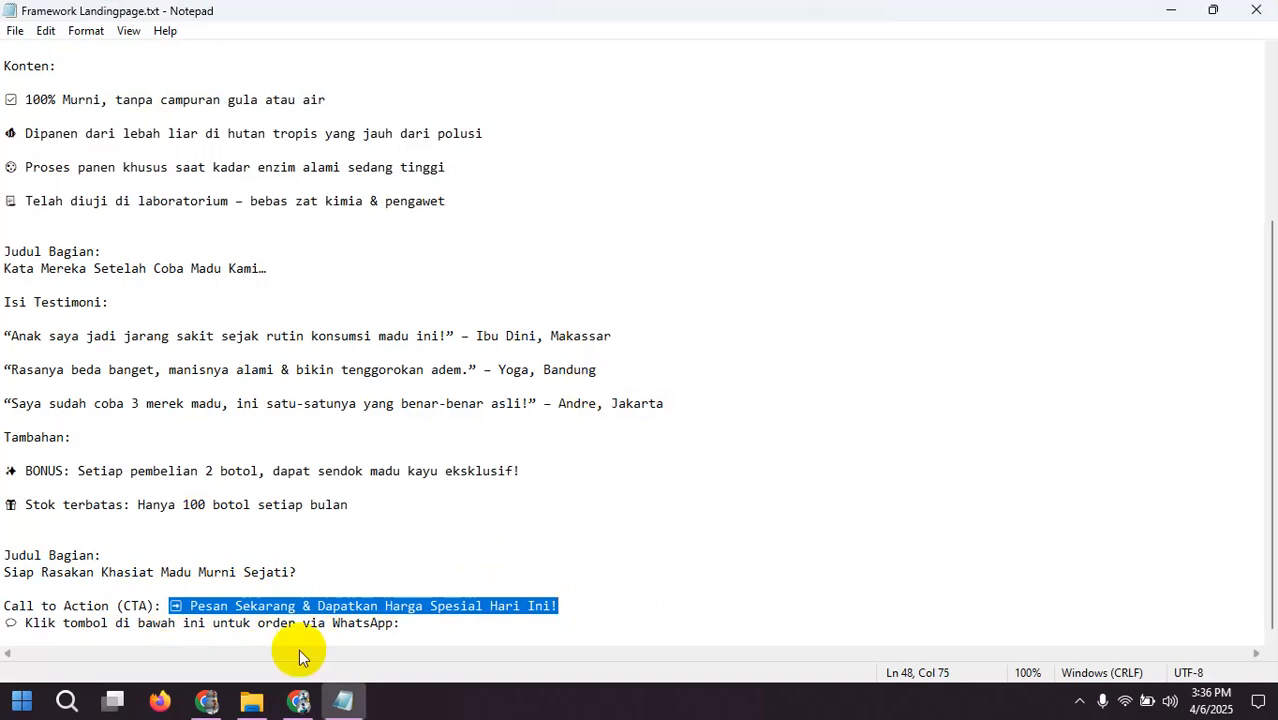
click(299, 700)
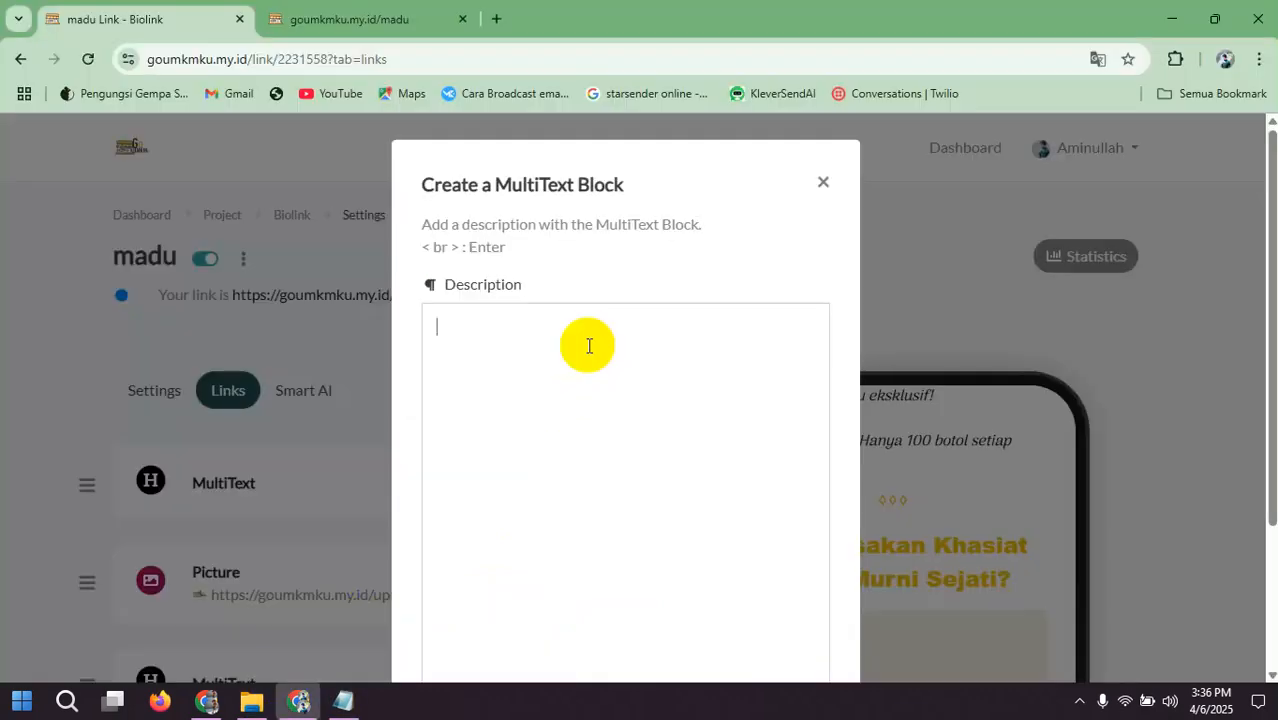
key(ctrl+v)
Step: Apply a text color, italic and bold to the whole "Pesan Sekarang & Dapatkan Harga Spesial Hari Ini!" line
scroll(602, 446, down, 2)
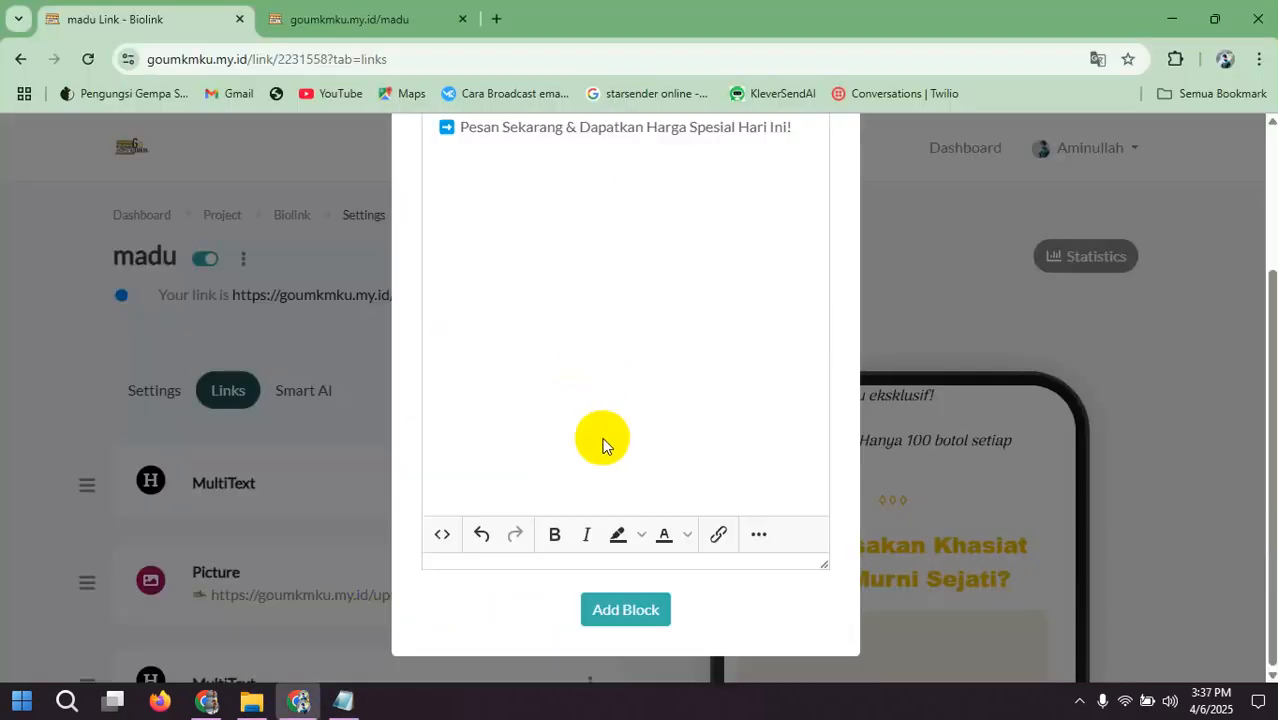
key(ctrl+a)
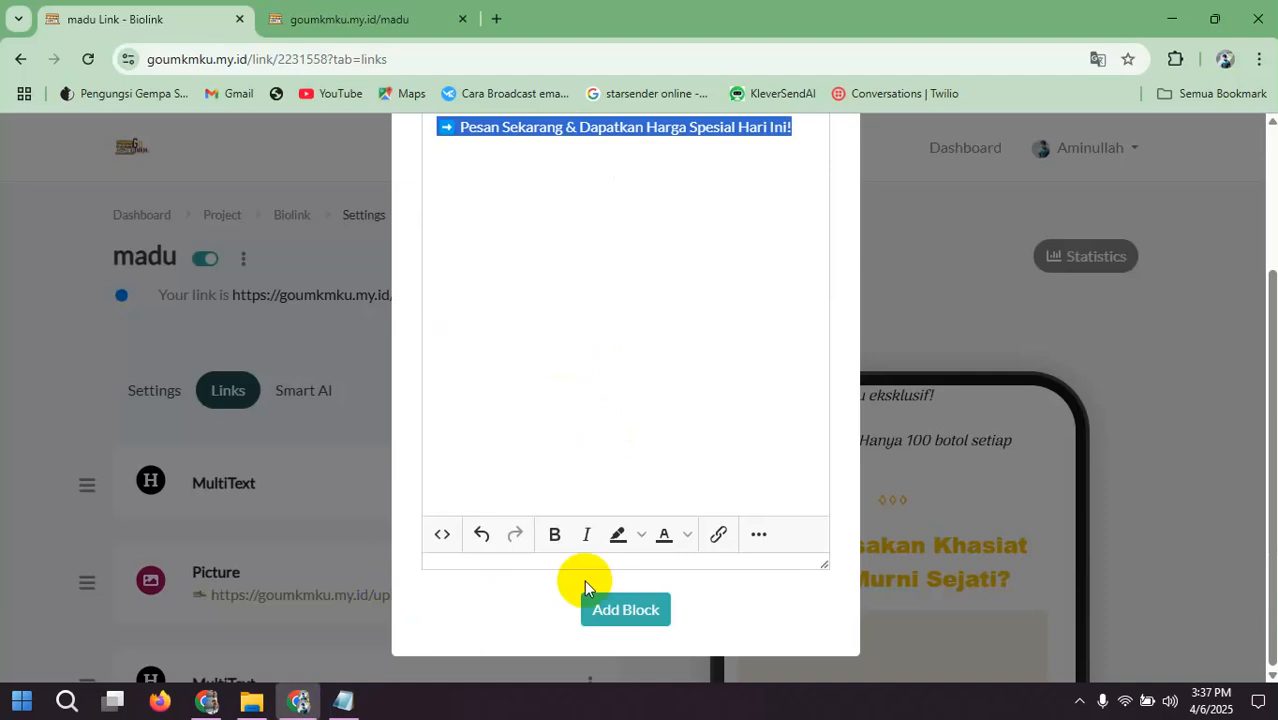
click(687, 534)
click(667, 484)
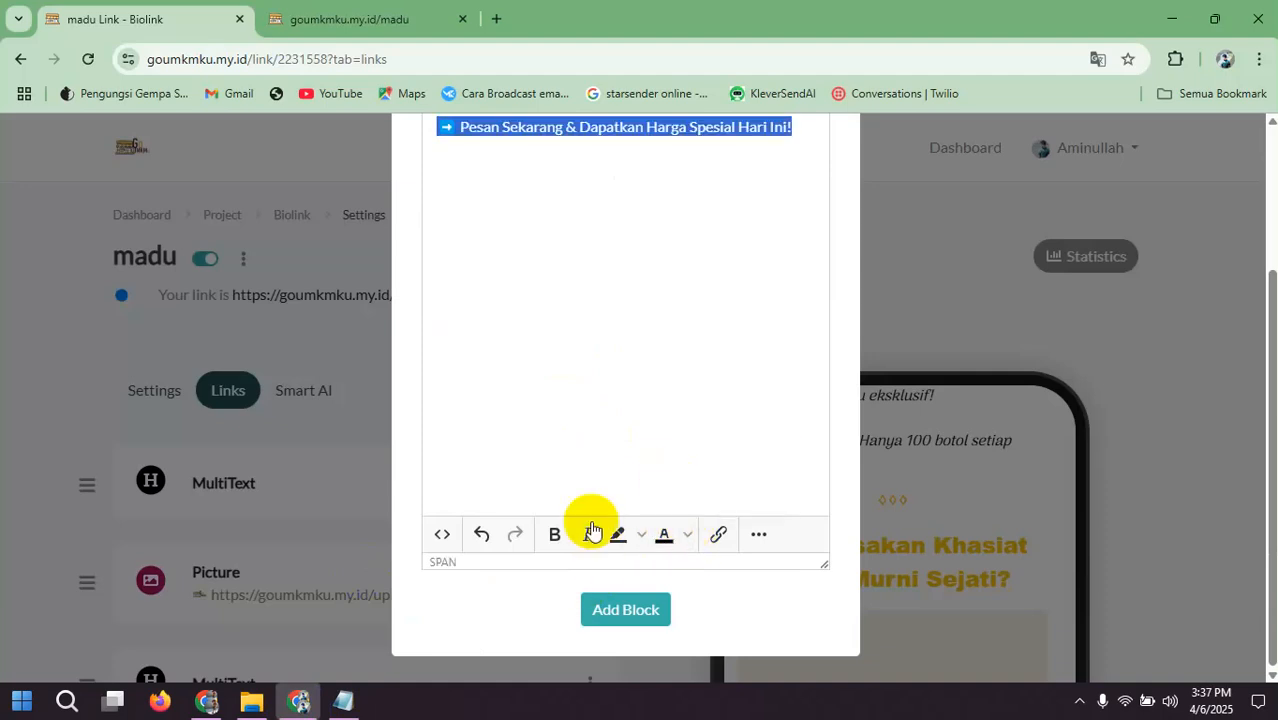
click(586, 534)
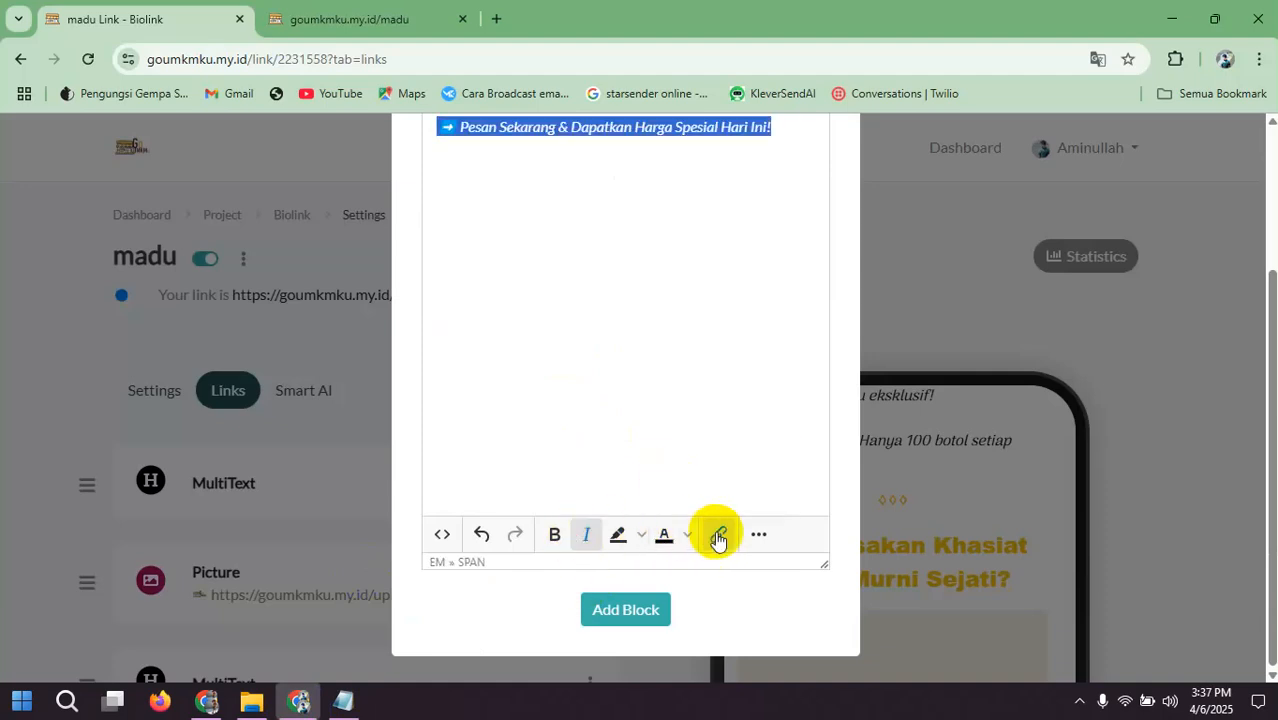
click(554, 534)
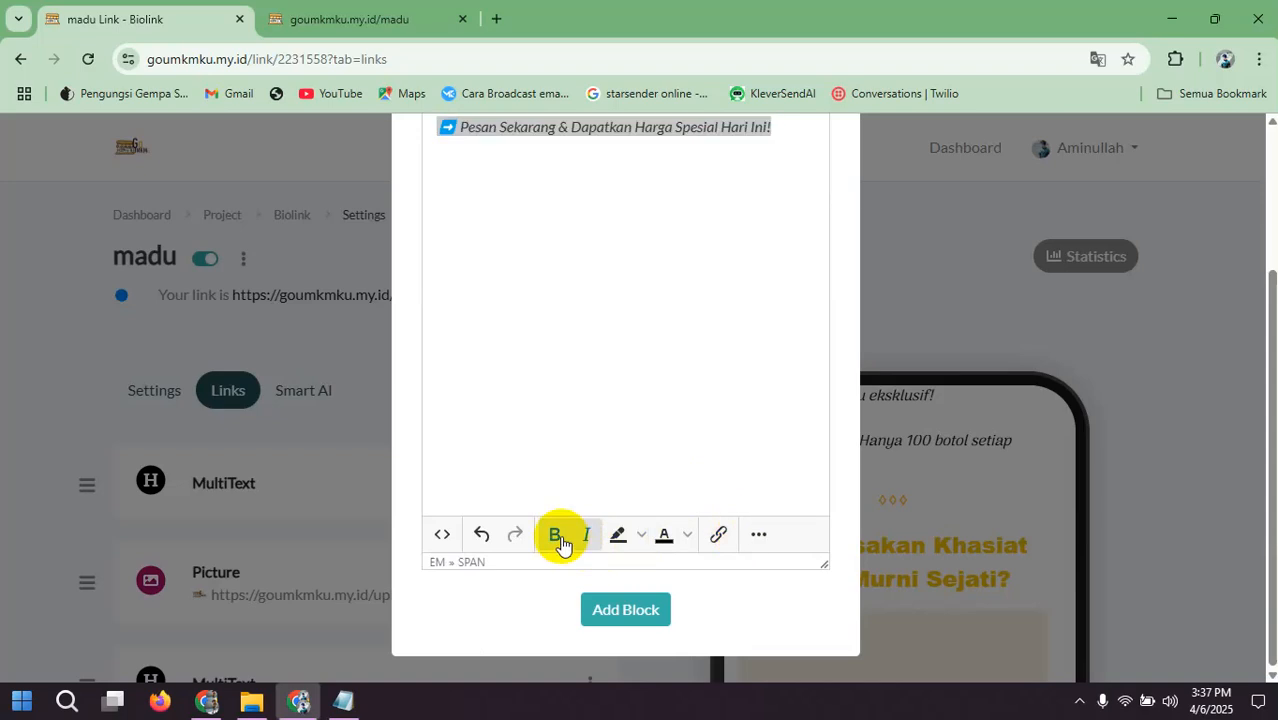
Step: Set the call-to-action text to 14pt, add the MultiText block and check the page in the phone preview
click(758, 534)
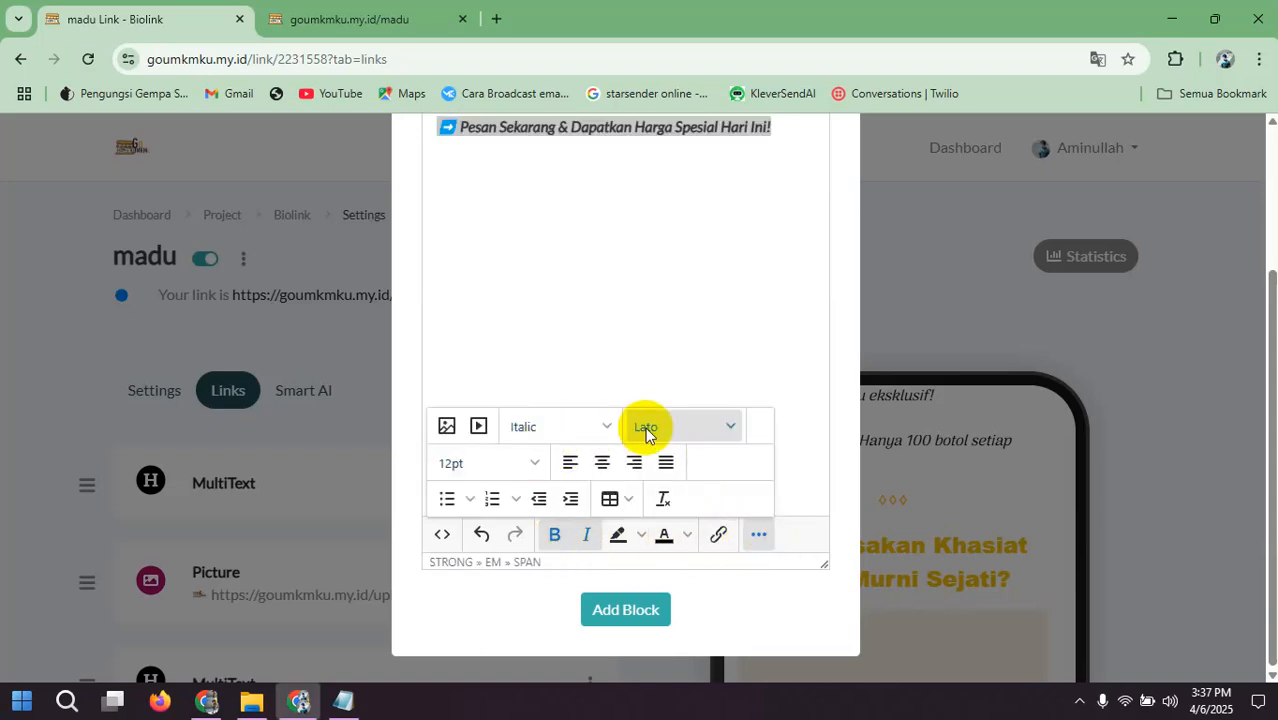
click(534, 465)
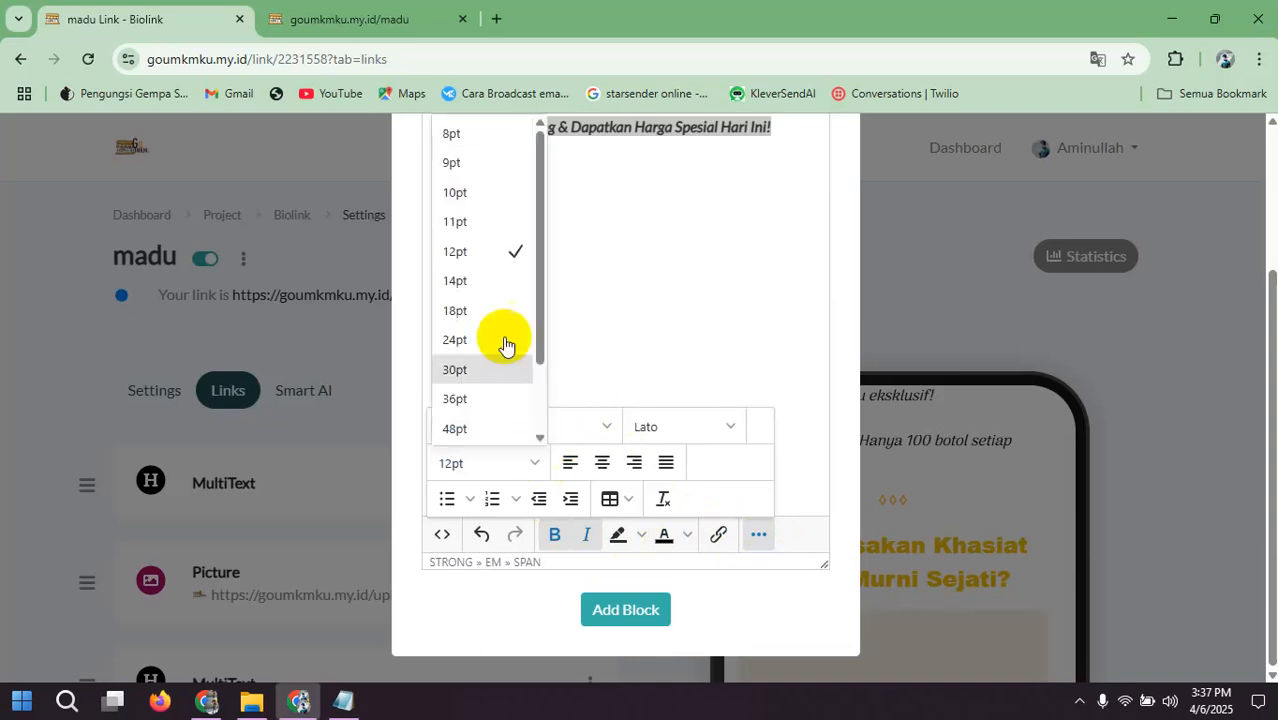
click(458, 280)
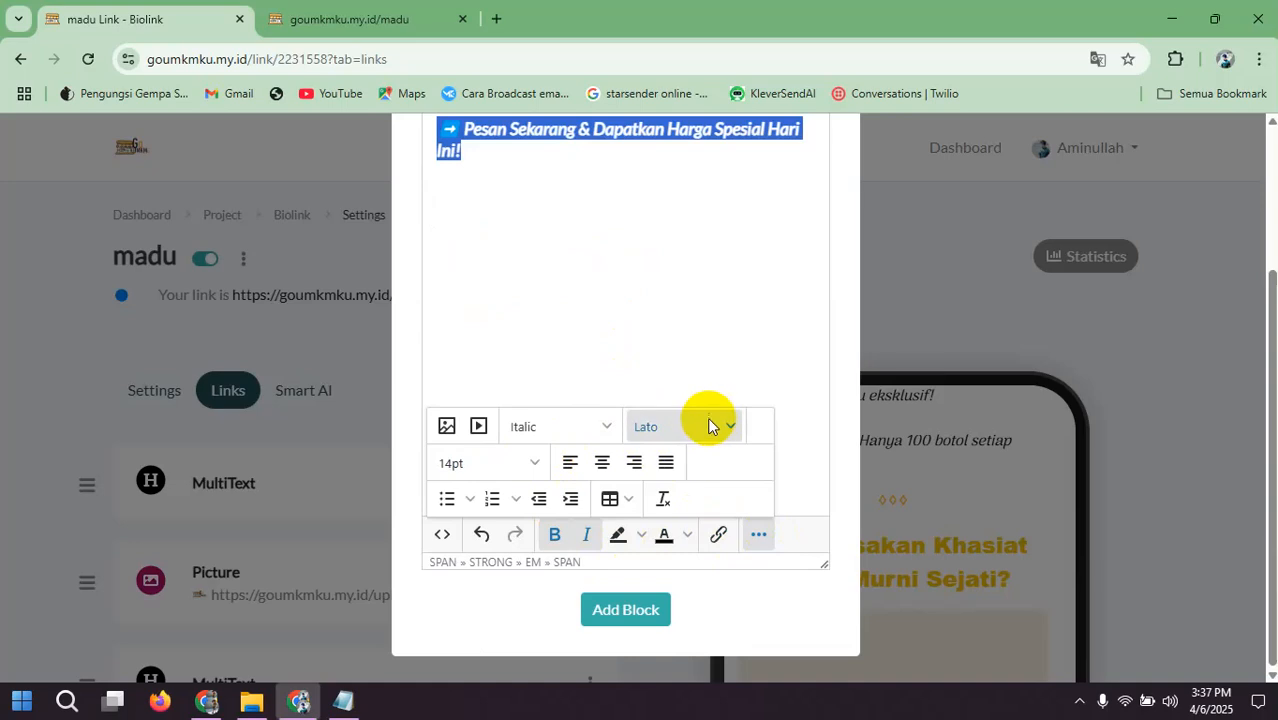
click(636, 612)
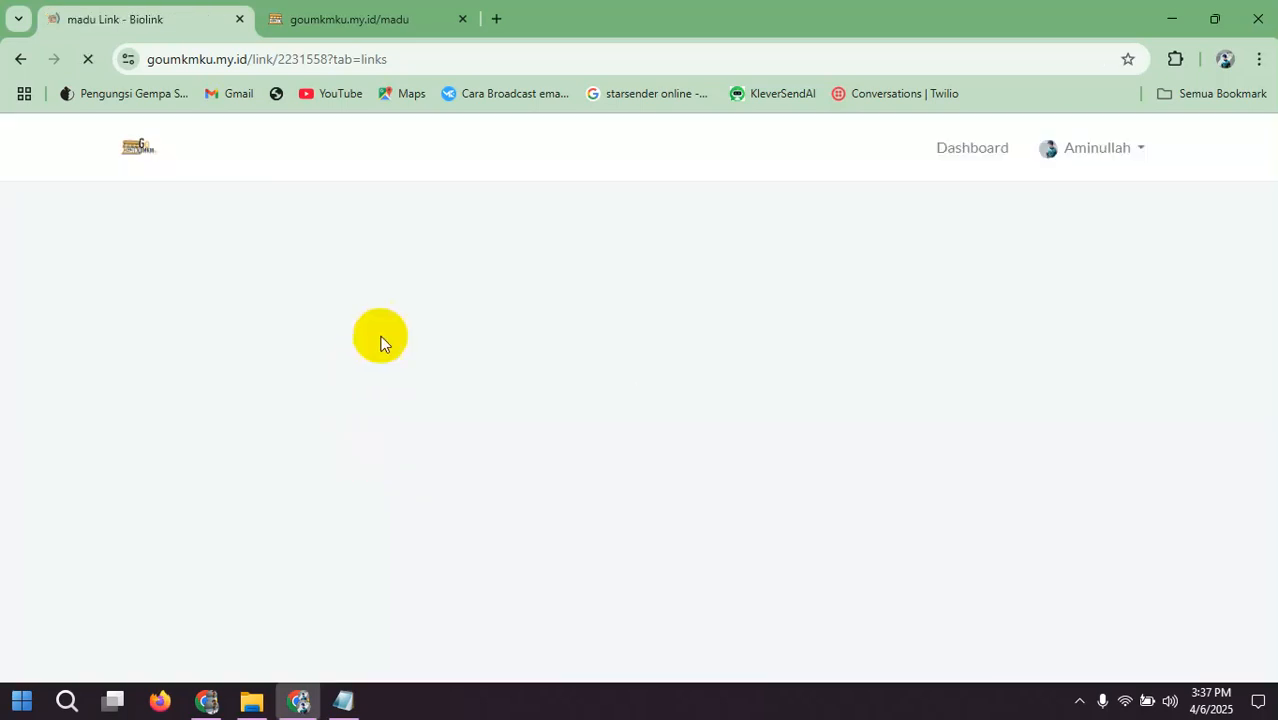
scroll(502, 316, down, 4)
scroll(502, 316, down, 1)
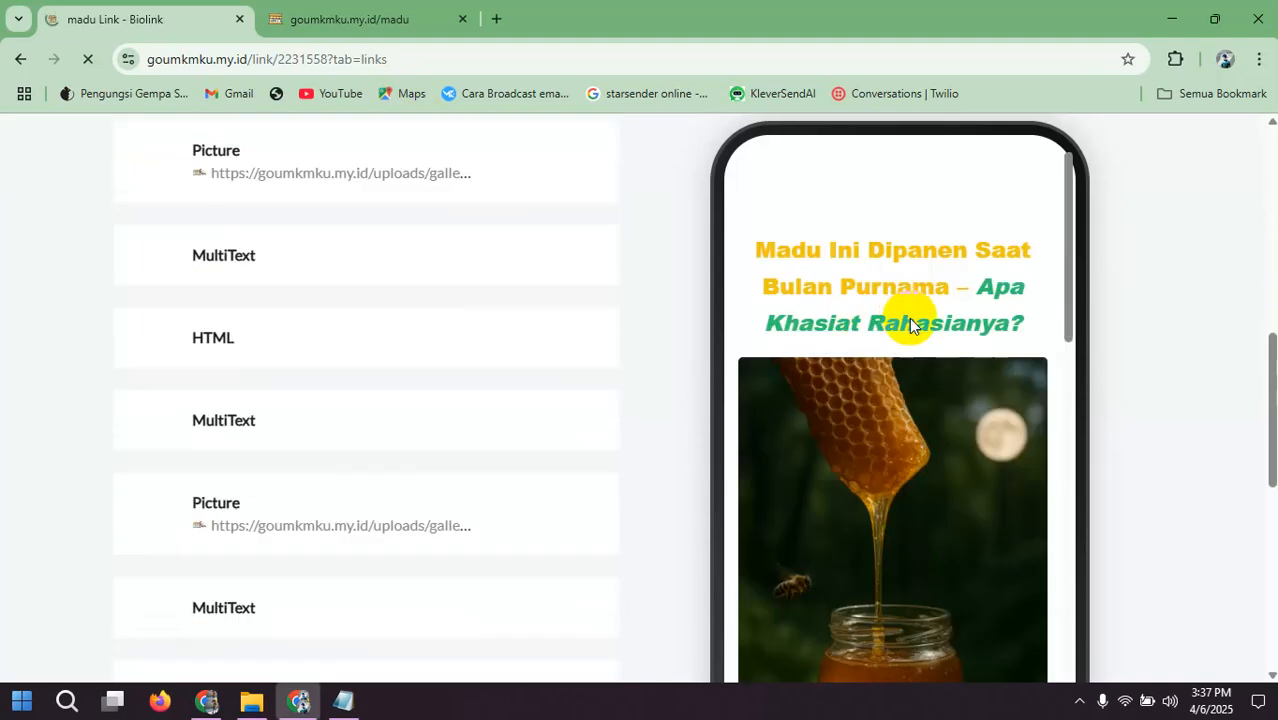
scroll(919, 322, down, 8)
scroll(983, 383, down, 3)
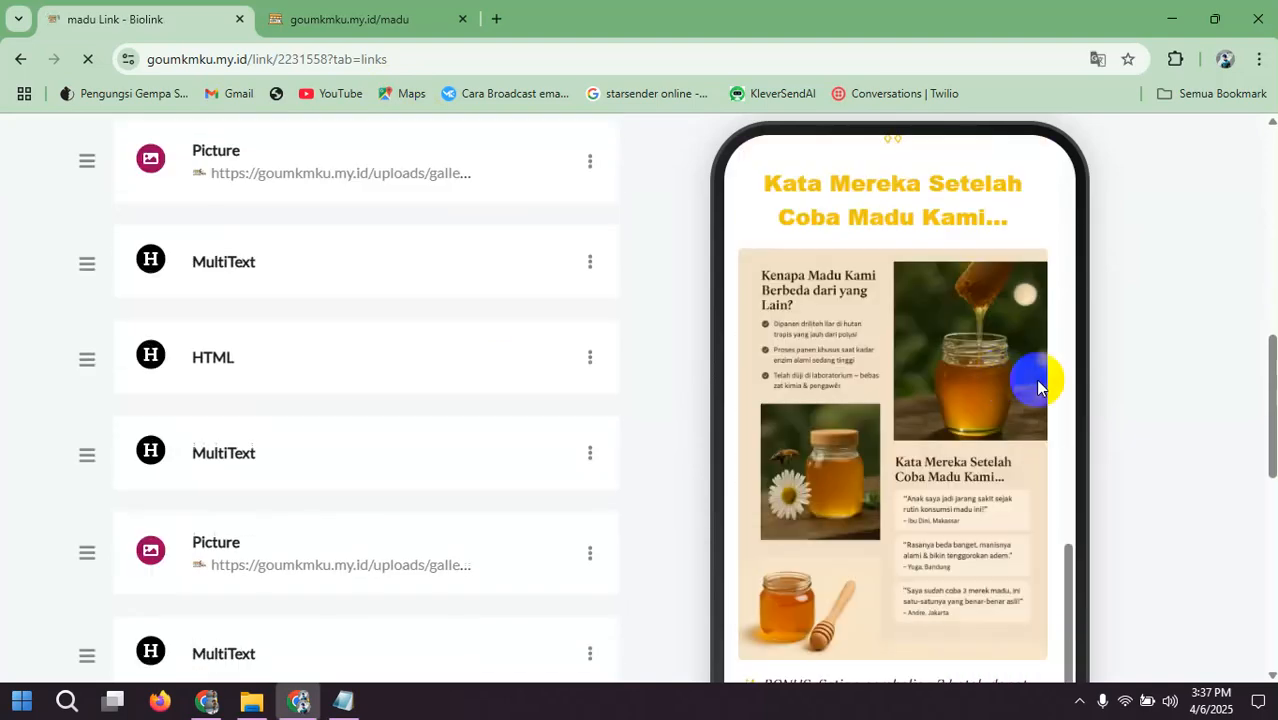
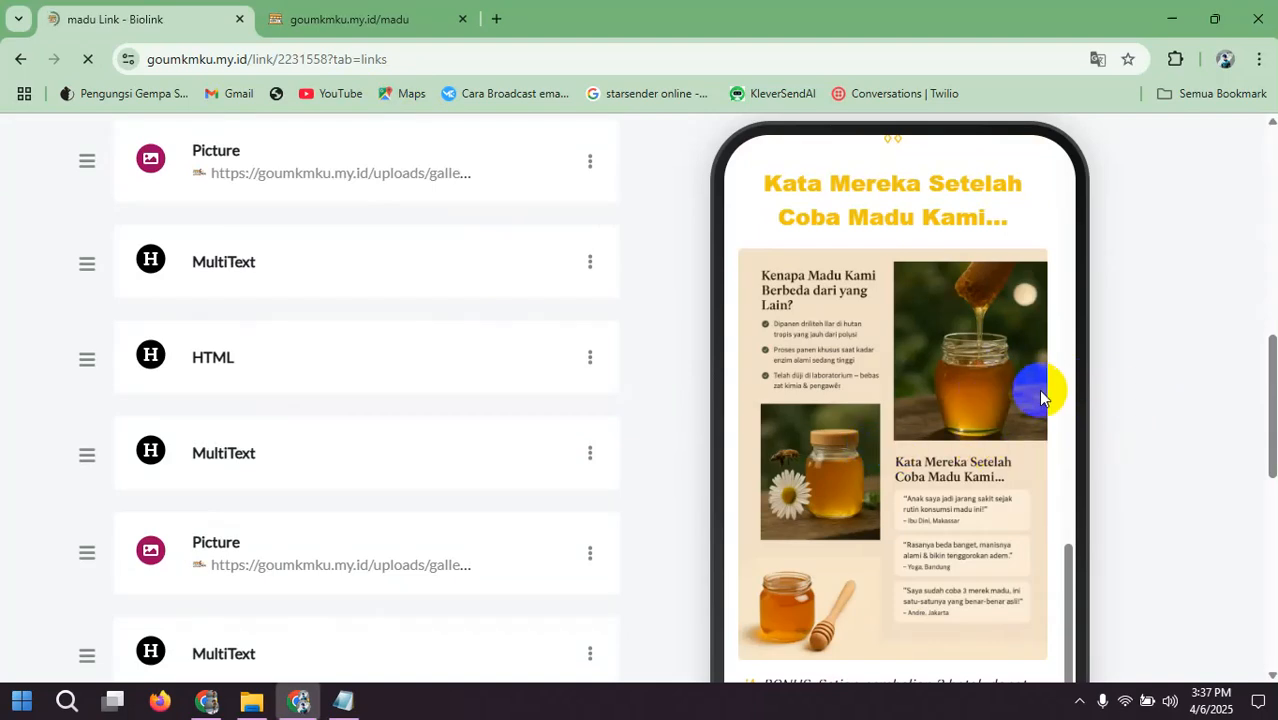
Step: Move the call-to-action MultiText block below the last honey jar Picture block and check the order in the phone preview
scroll(1127, 366, down, 5)
scroll(925, 277, down, 3)
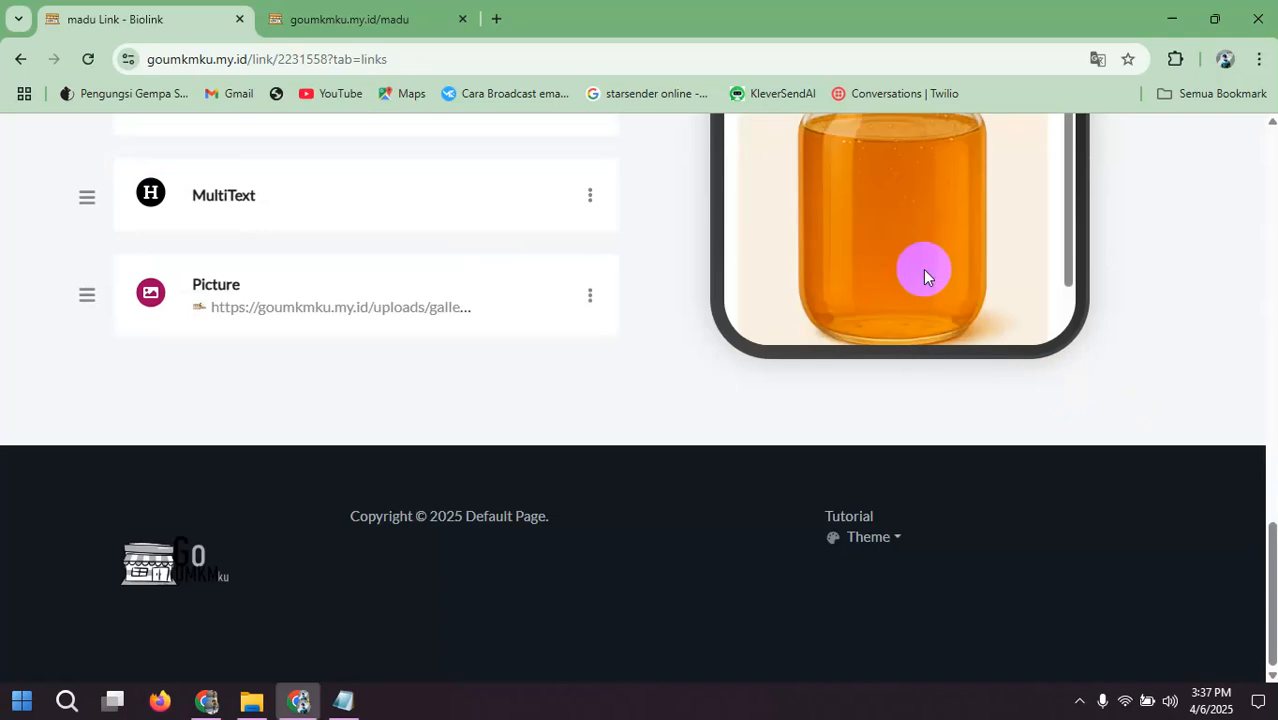
scroll(500, 355, up, 2)
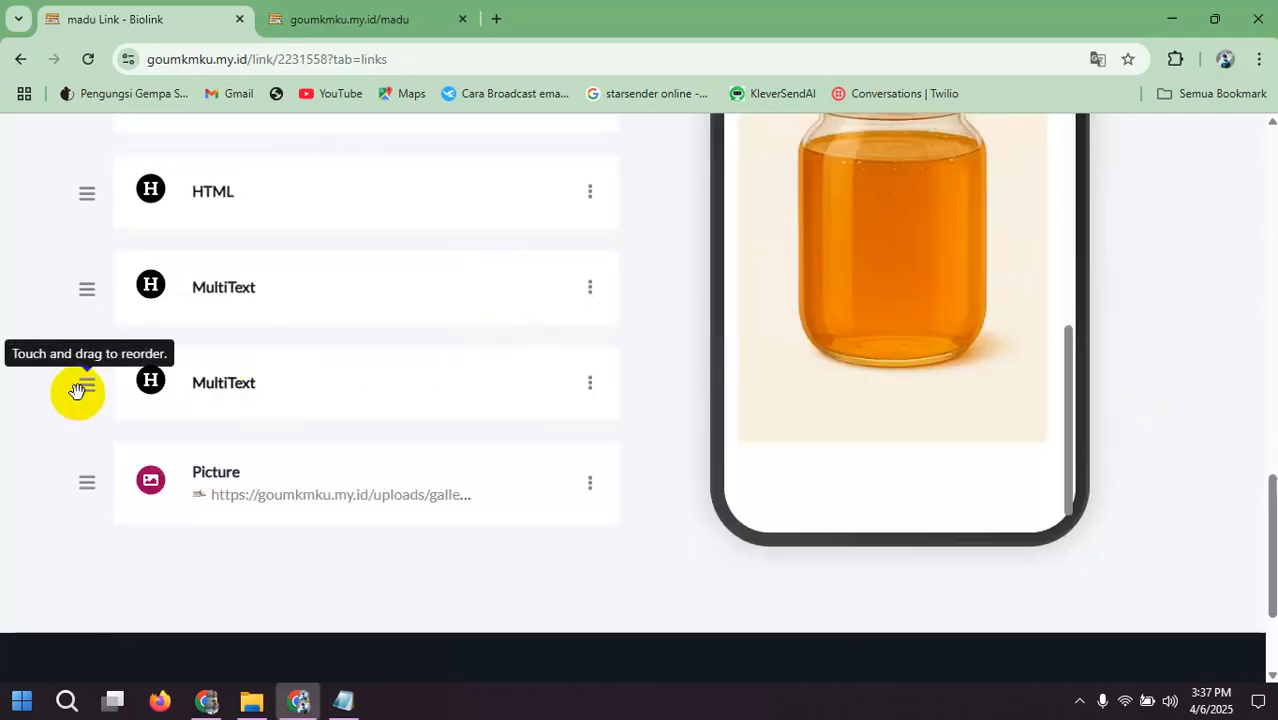
drag(80, 387, 80, 489)
scroll(970, 270, down, 10)
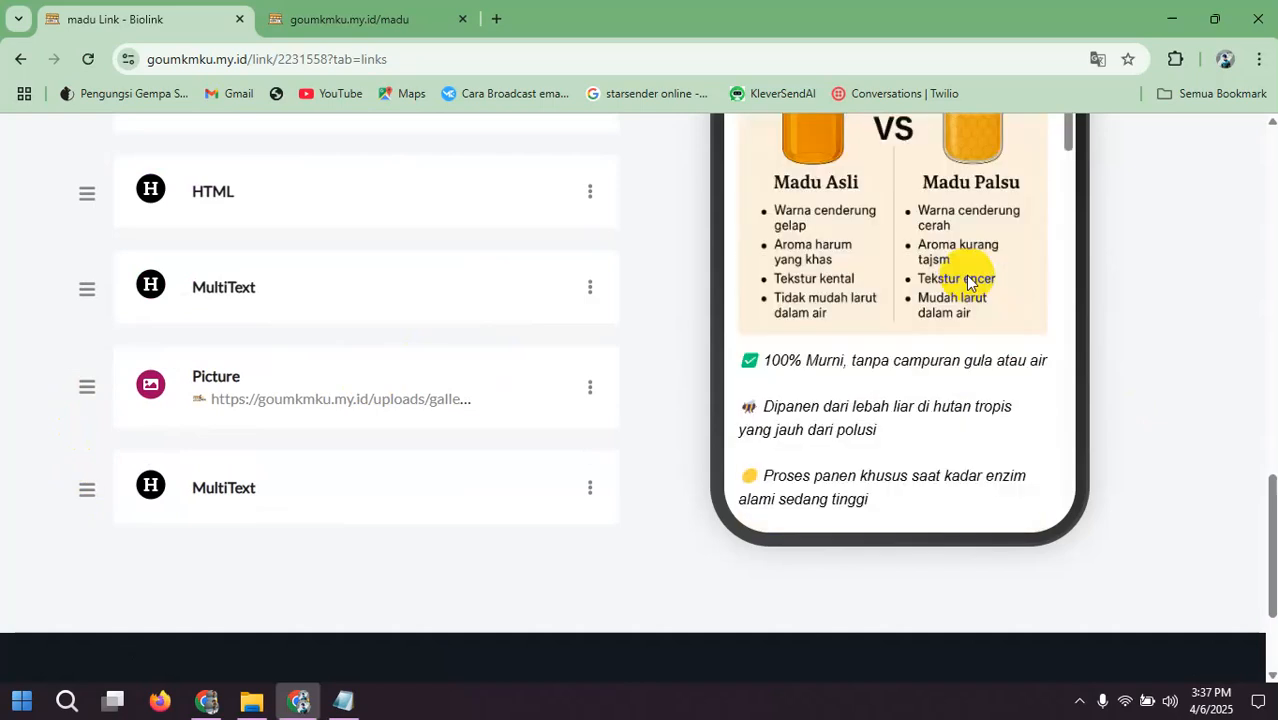
scroll(966, 282, down, 5)
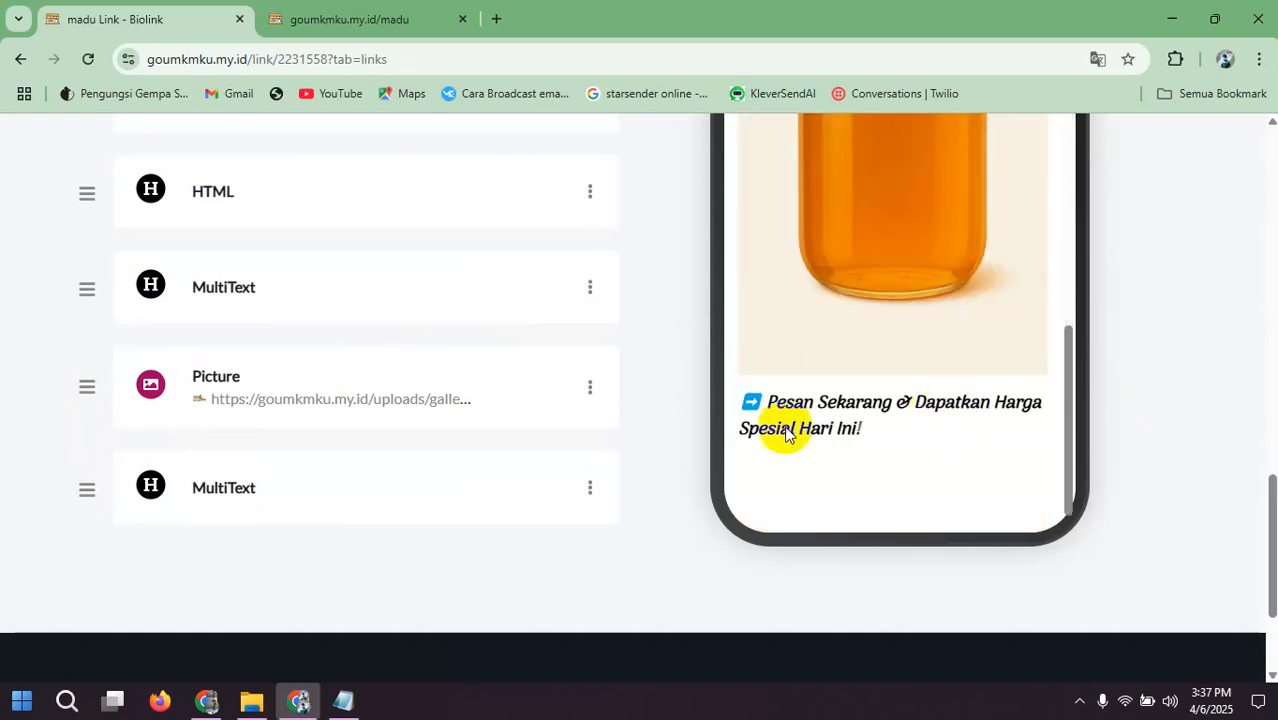
click(591, 489)
click(527, 512)
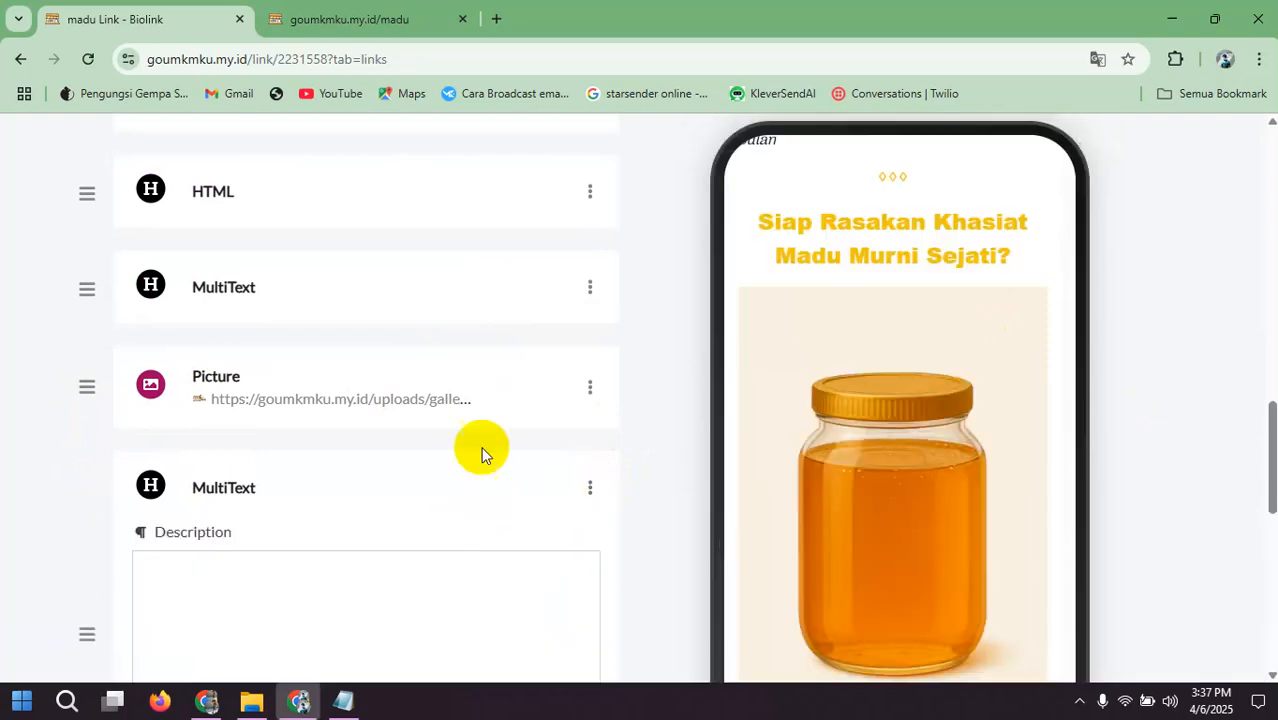
scroll(430, 388, down, 2)
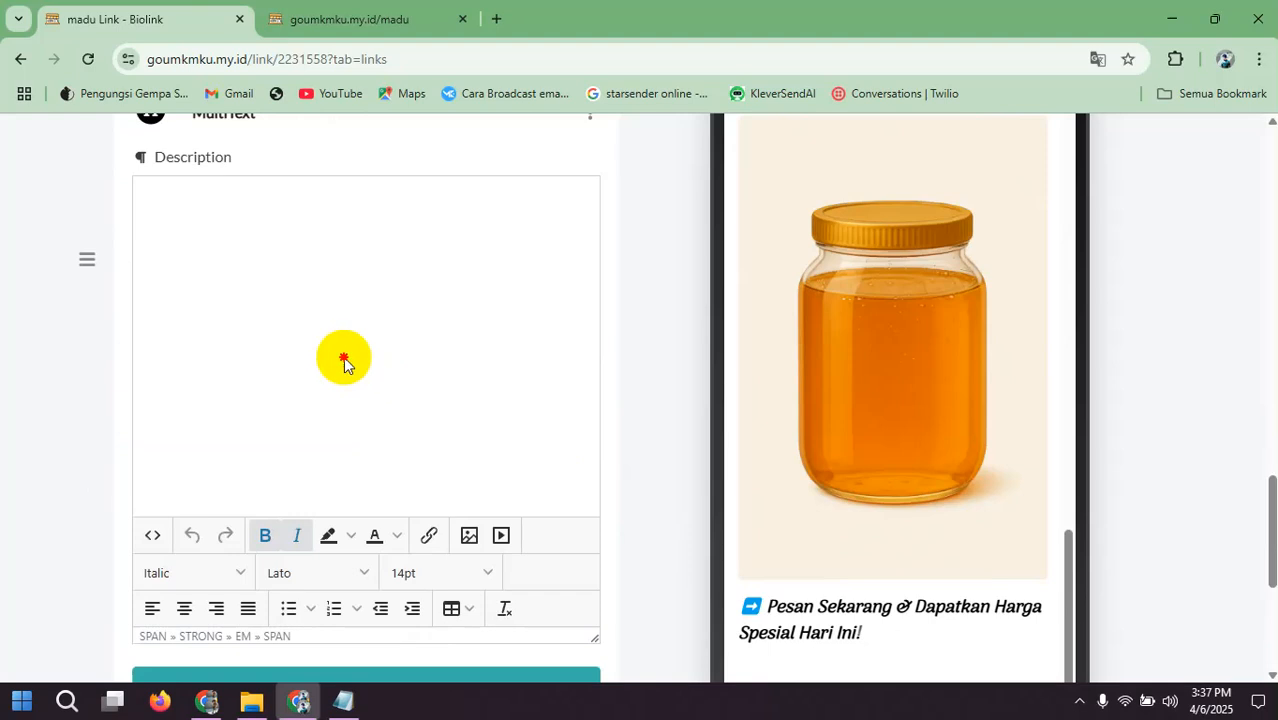
click(302, 293)
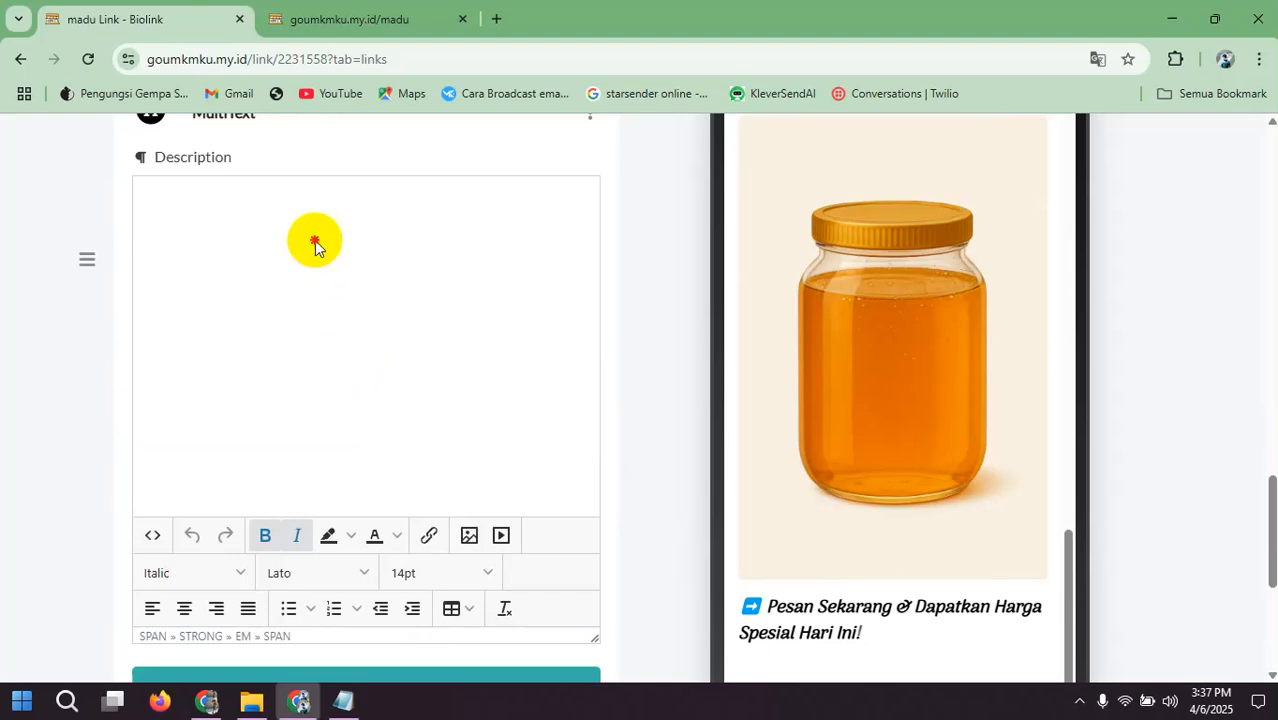
click(87, 62)
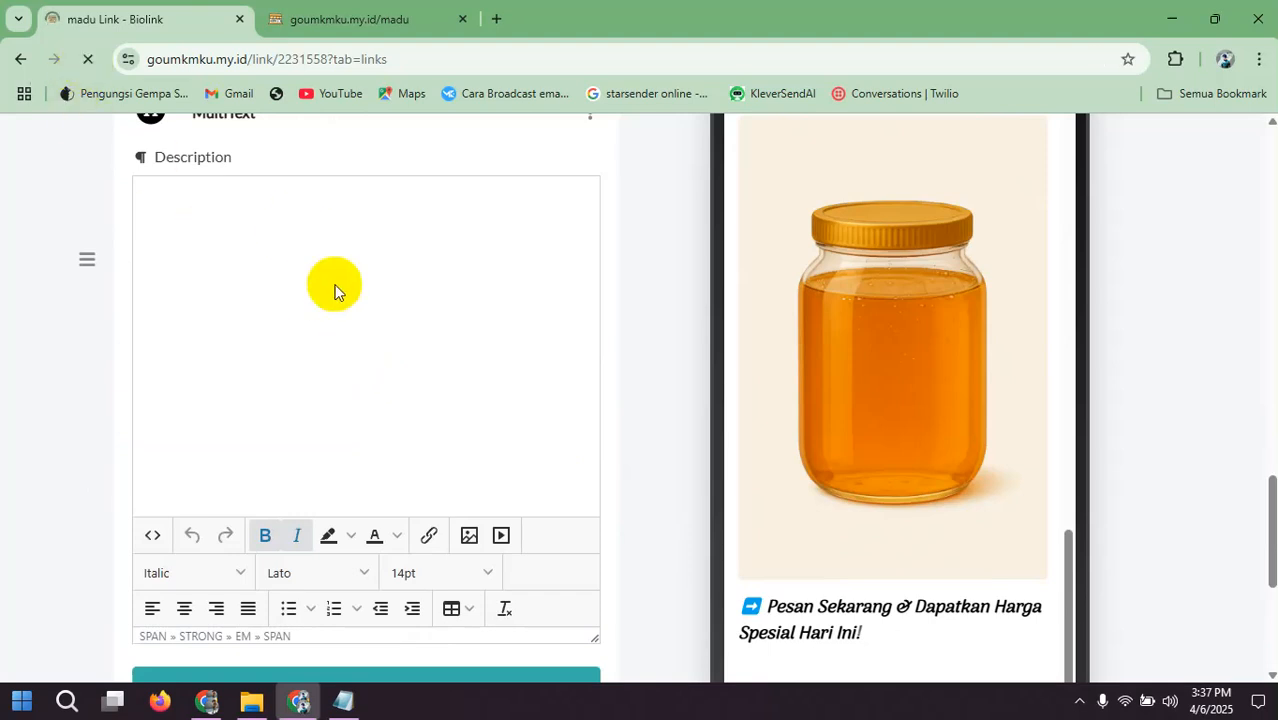
Step: Set the whole "Pesan Sekarang & Dapatkan Harga Spesial Hari Ini!" line to 12pt, update the block and check it in the preview
scroll(335, 322, down, 8)
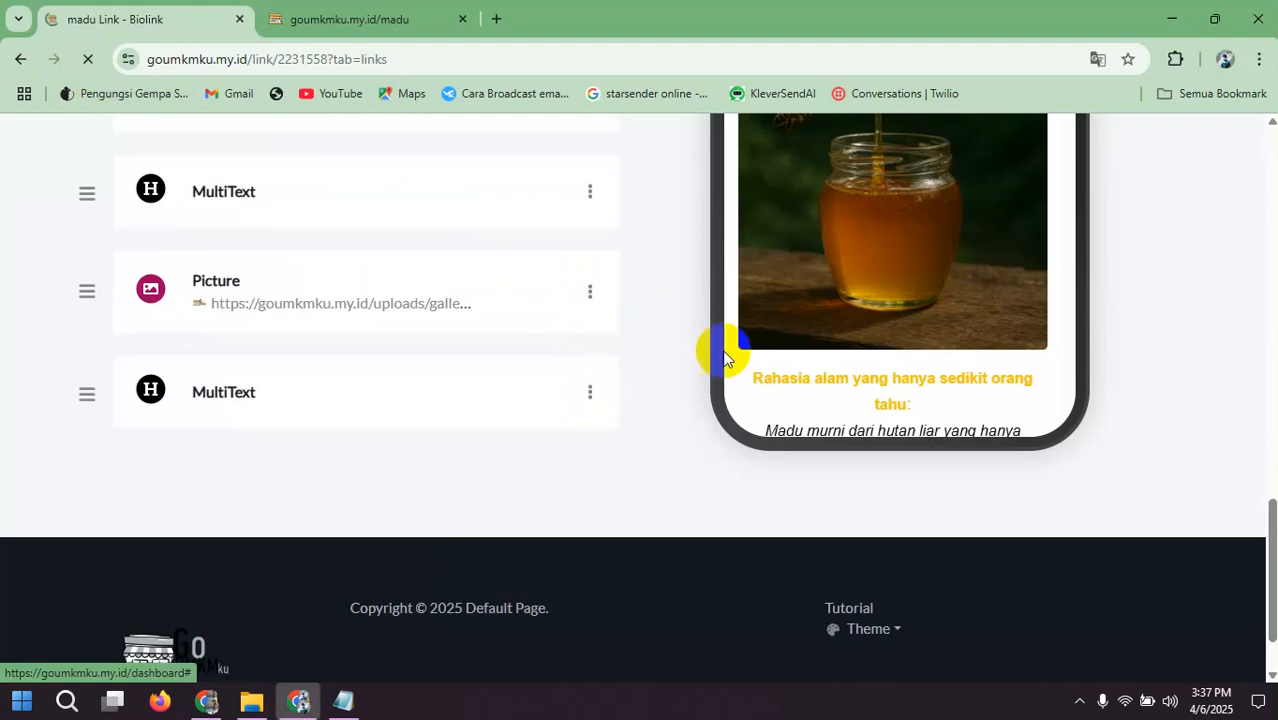
click(879, 277)
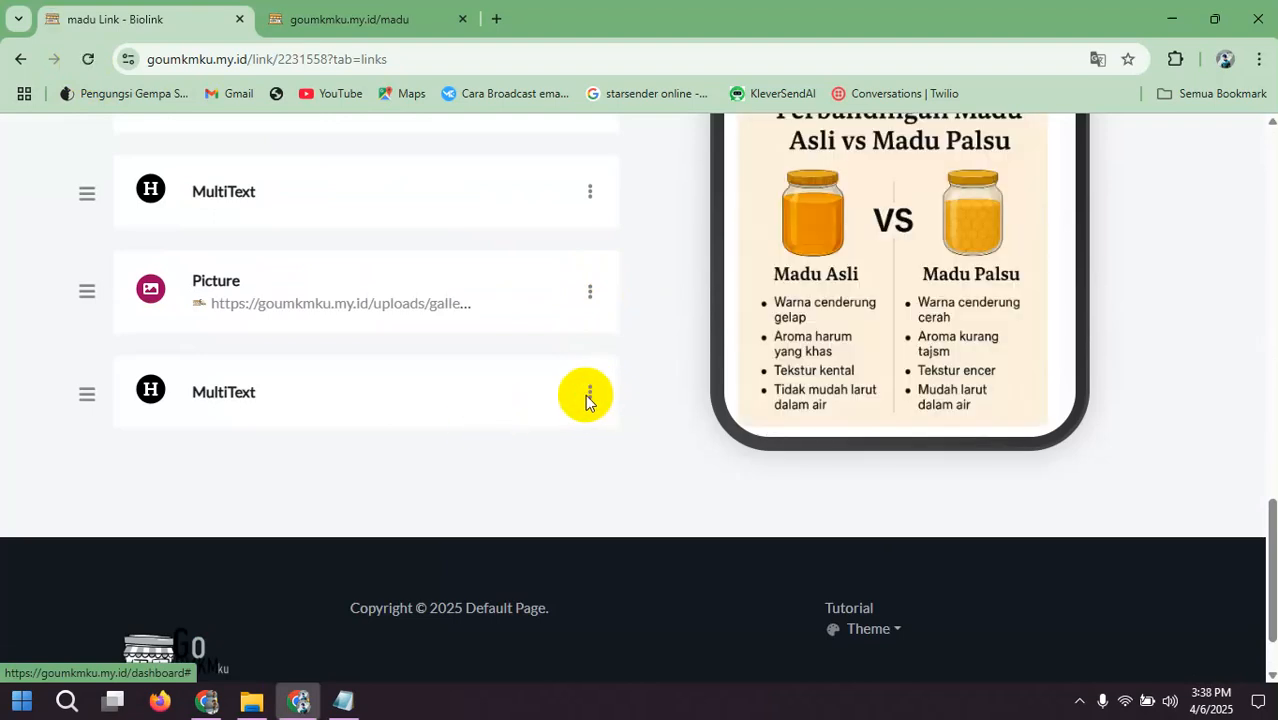
click(590, 394)
click(496, 426)
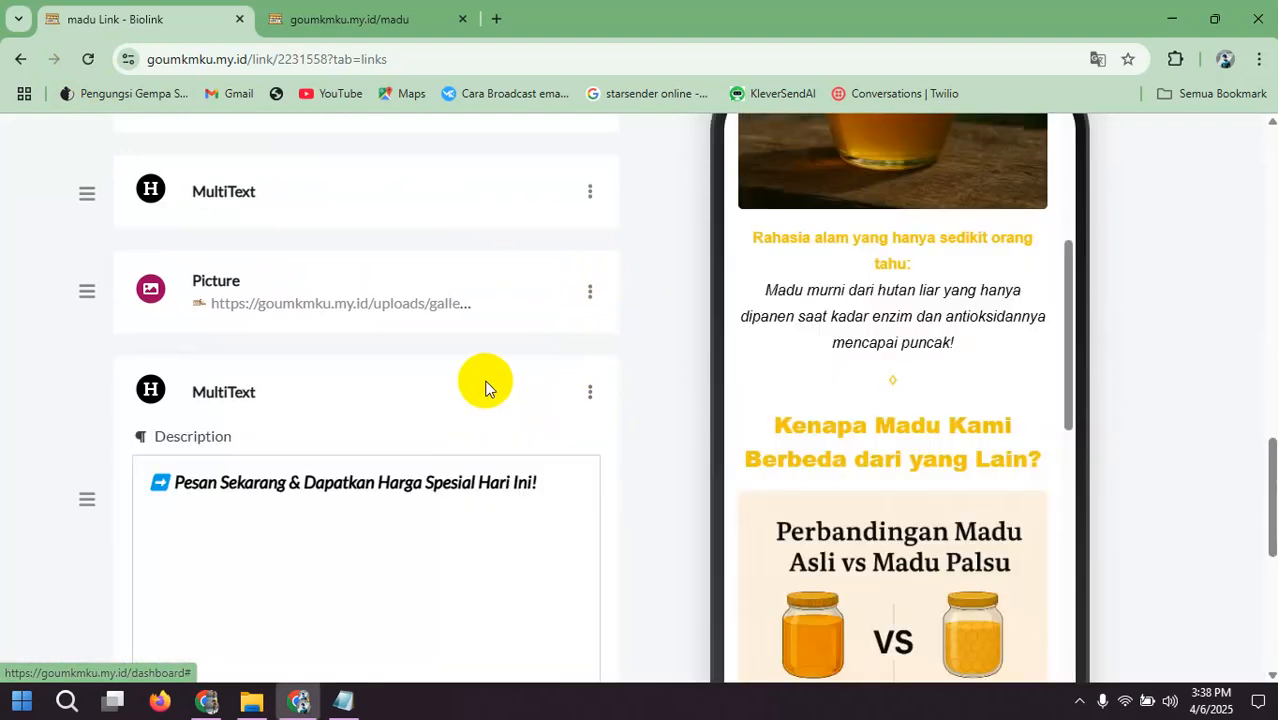
triple_click(388, 476)
scroll(390, 478, down, 3)
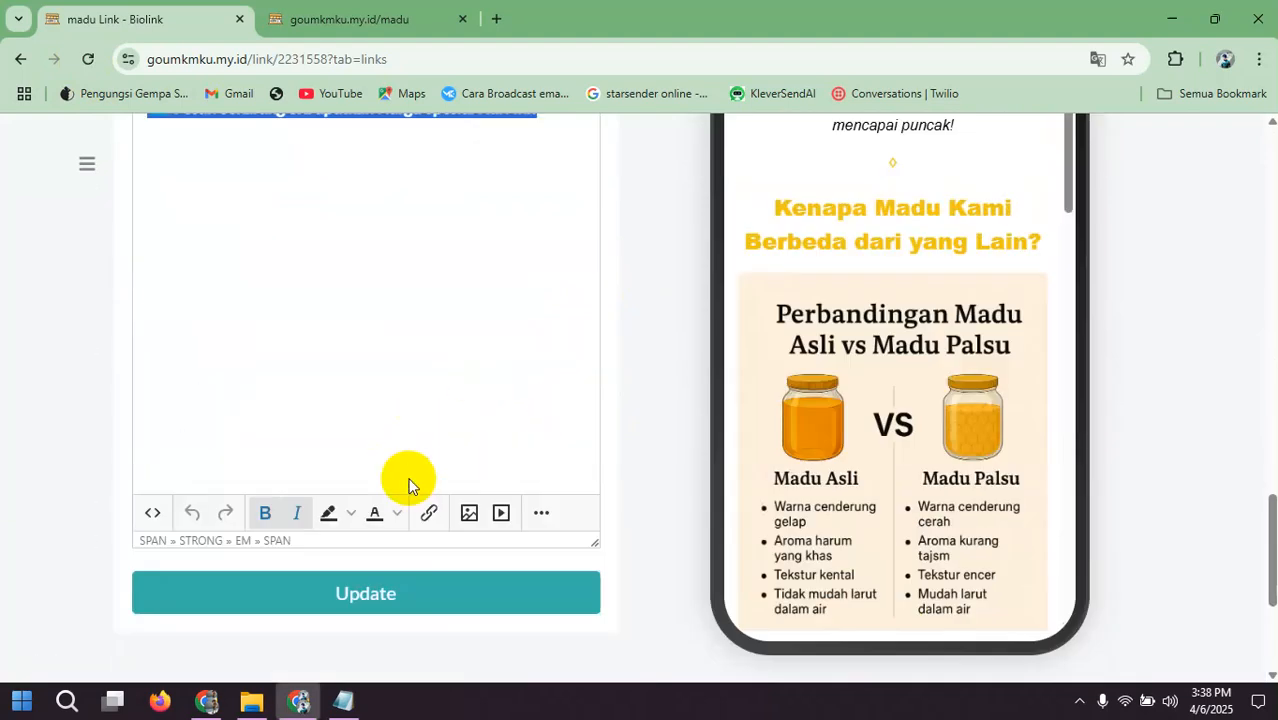
click(537, 513)
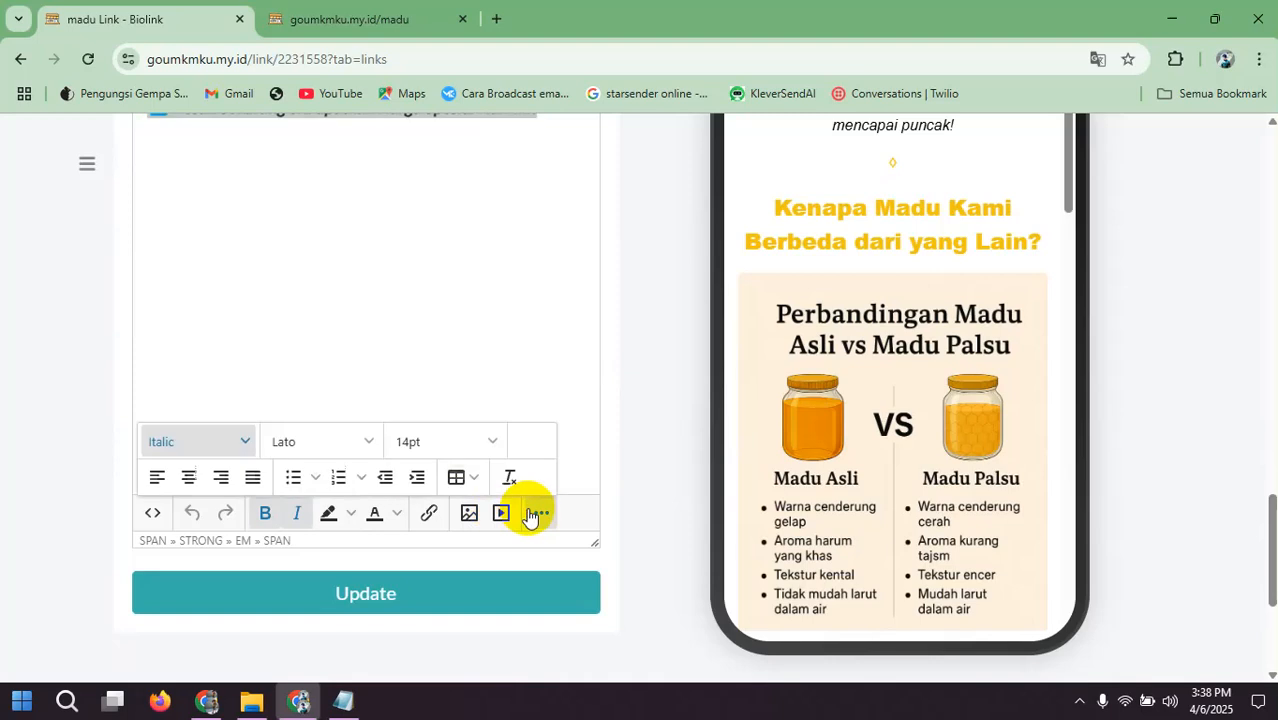
click(461, 444)
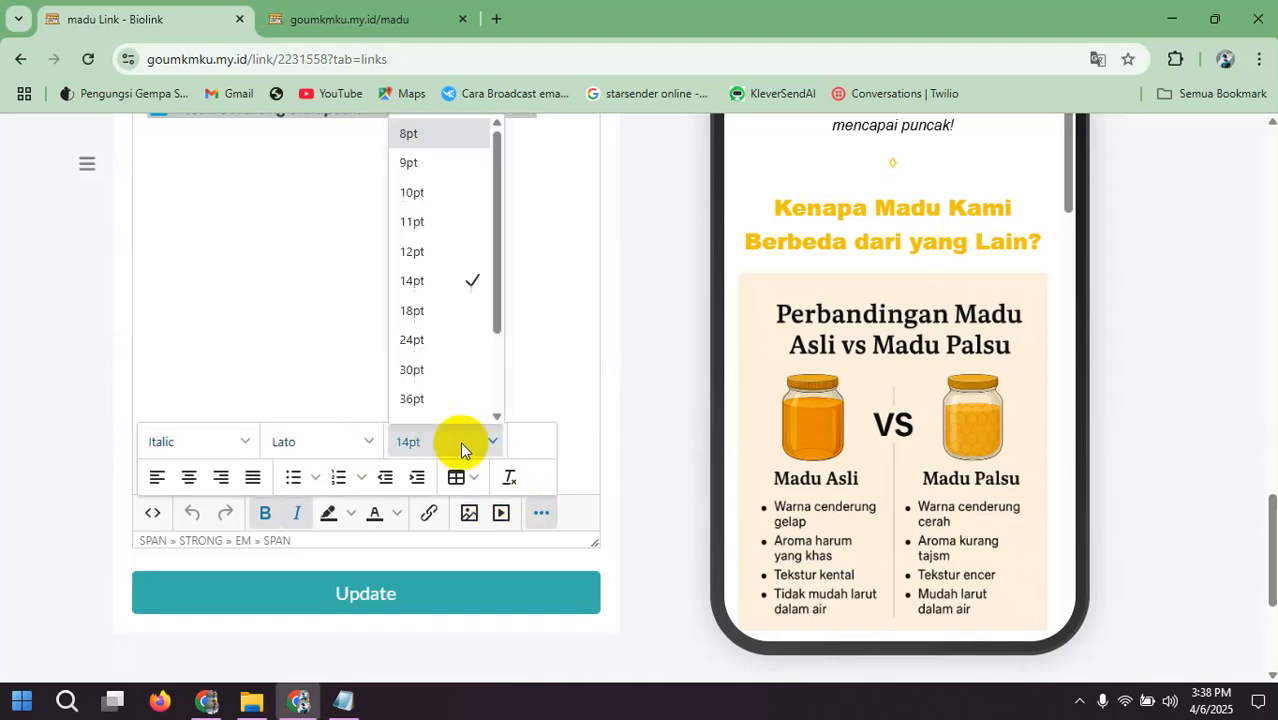
click(428, 240)
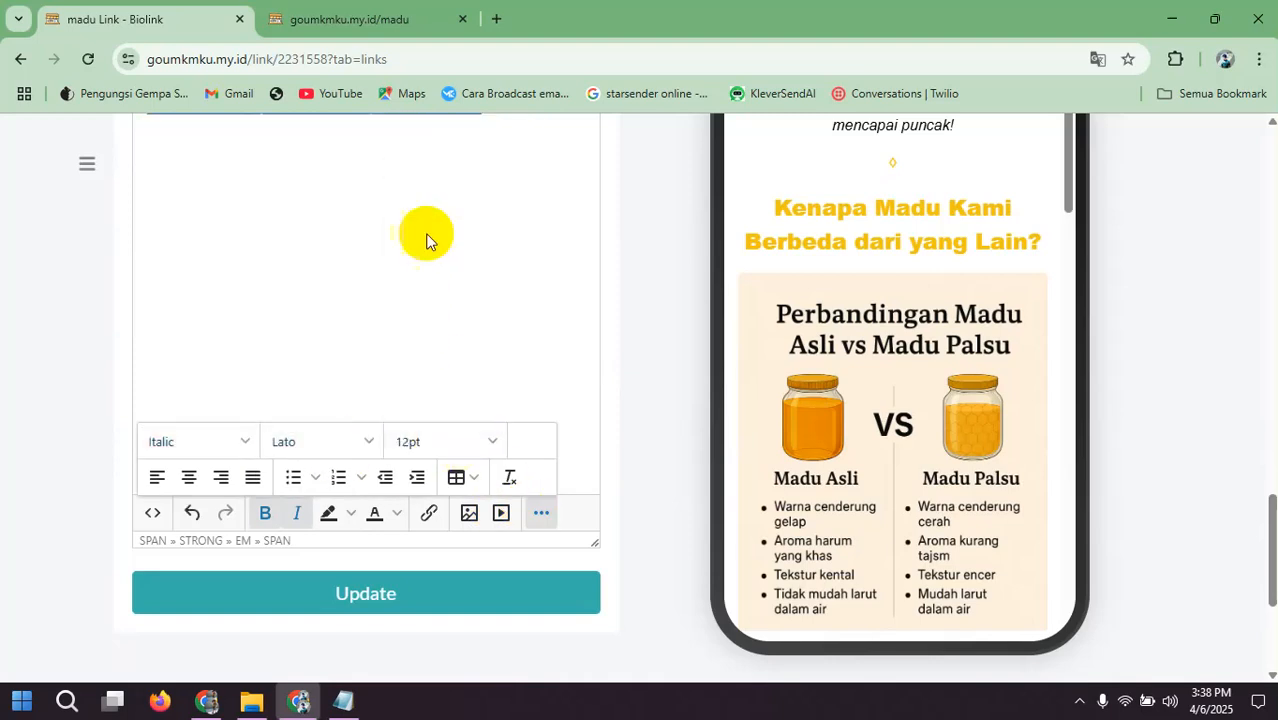
click(391, 594)
scroll(947, 298, down, 1)
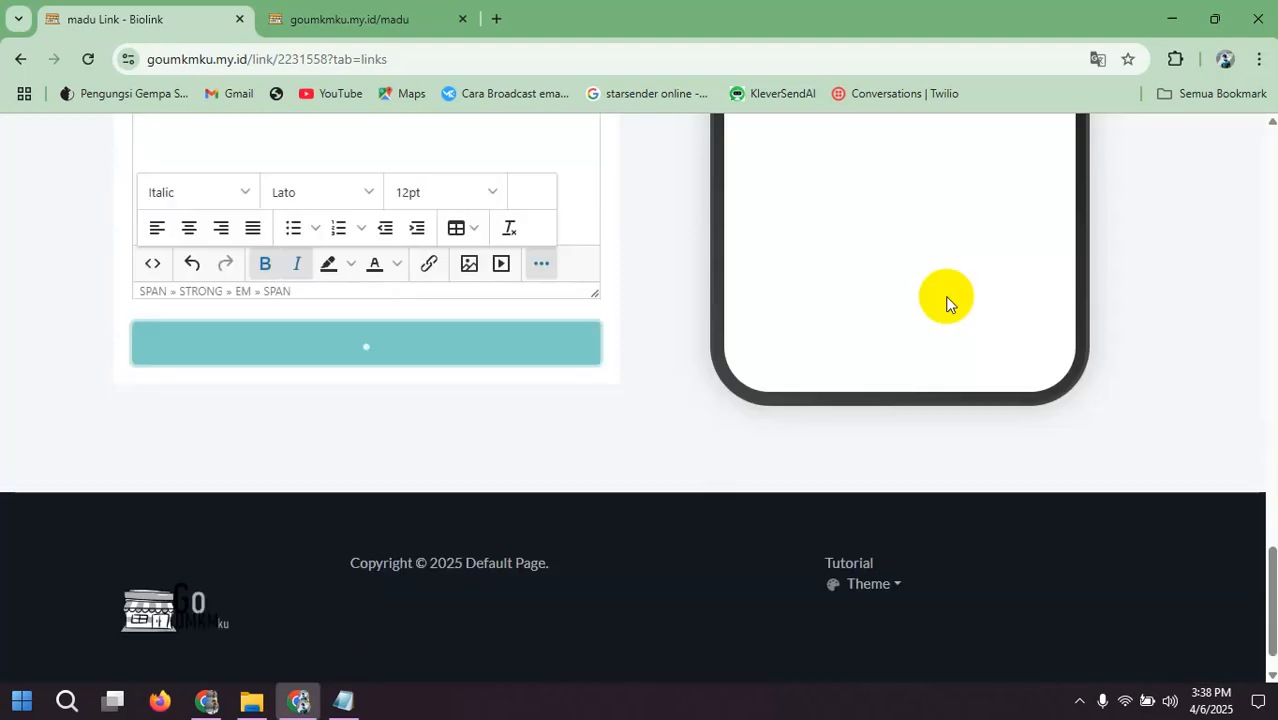
scroll(952, 260, down, 6)
scroll(950, 258, down, 10)
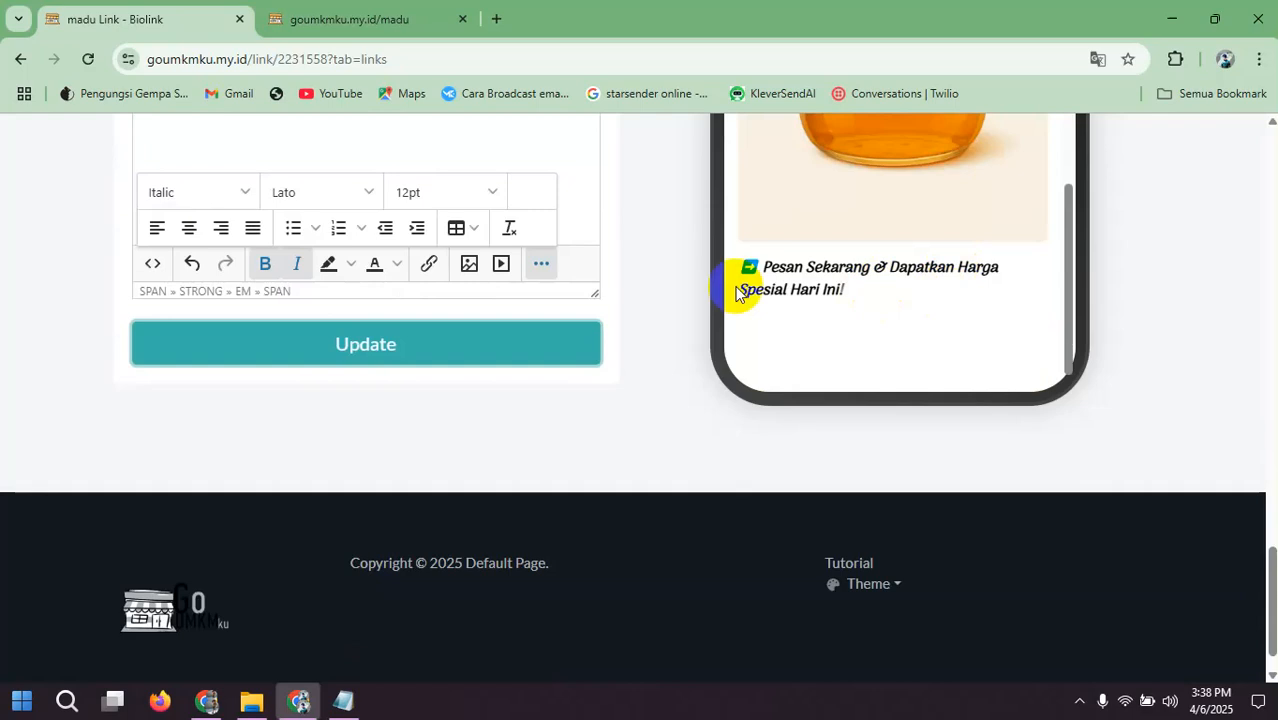
Step: Center the call-to-action line, update the MultiText block and check its alignment in the phone preview
scroll(500, 328, up, 1)
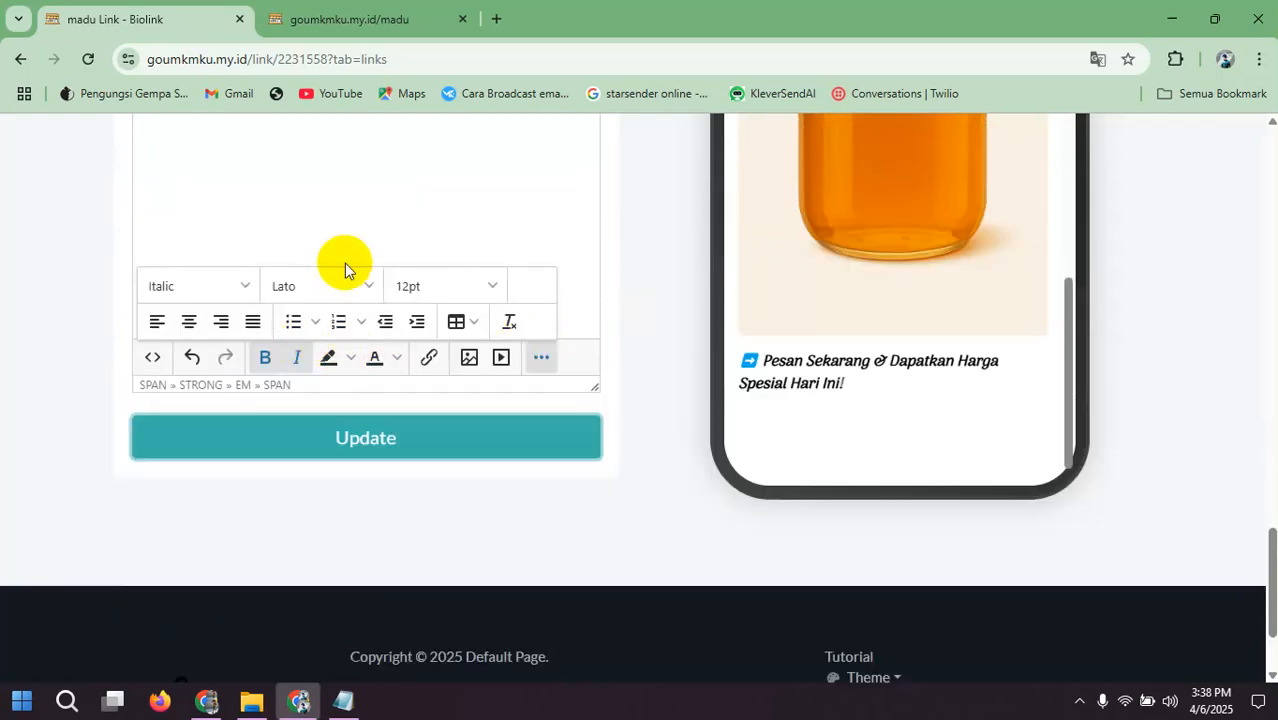
scroll(342, 262, up, 3)
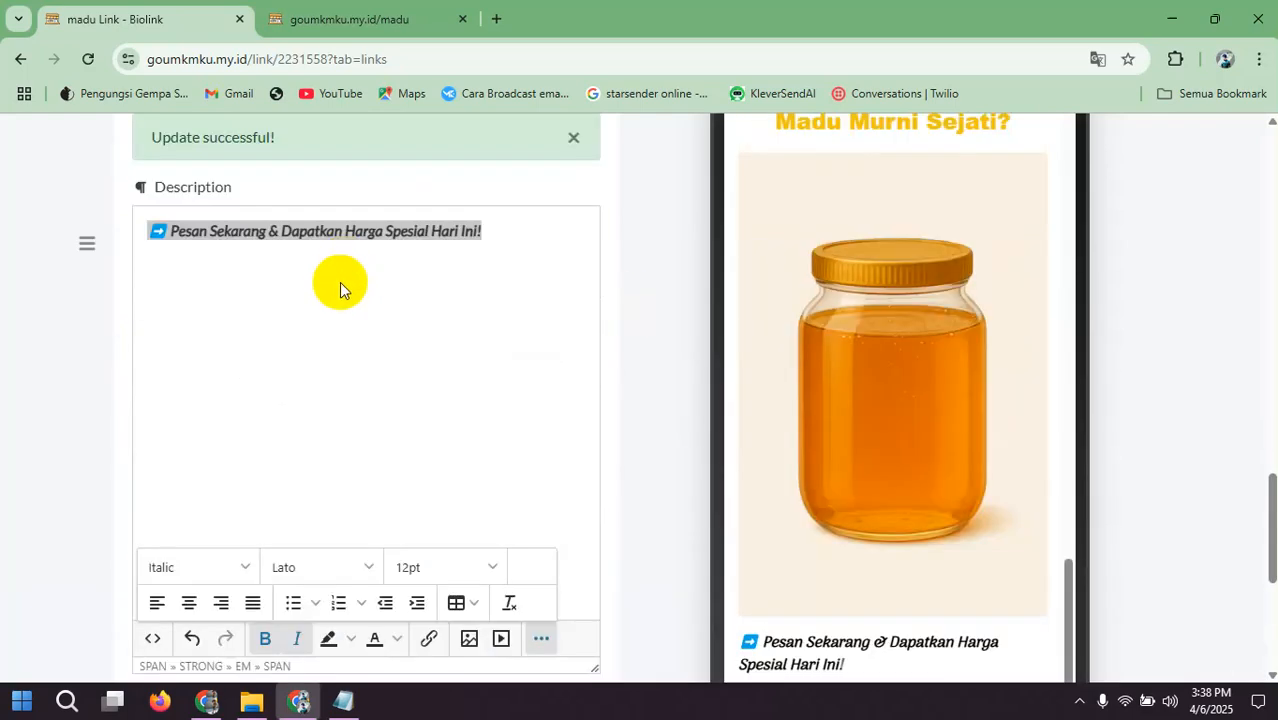
click(189, 603)
scroll(400, 440, down, 3)
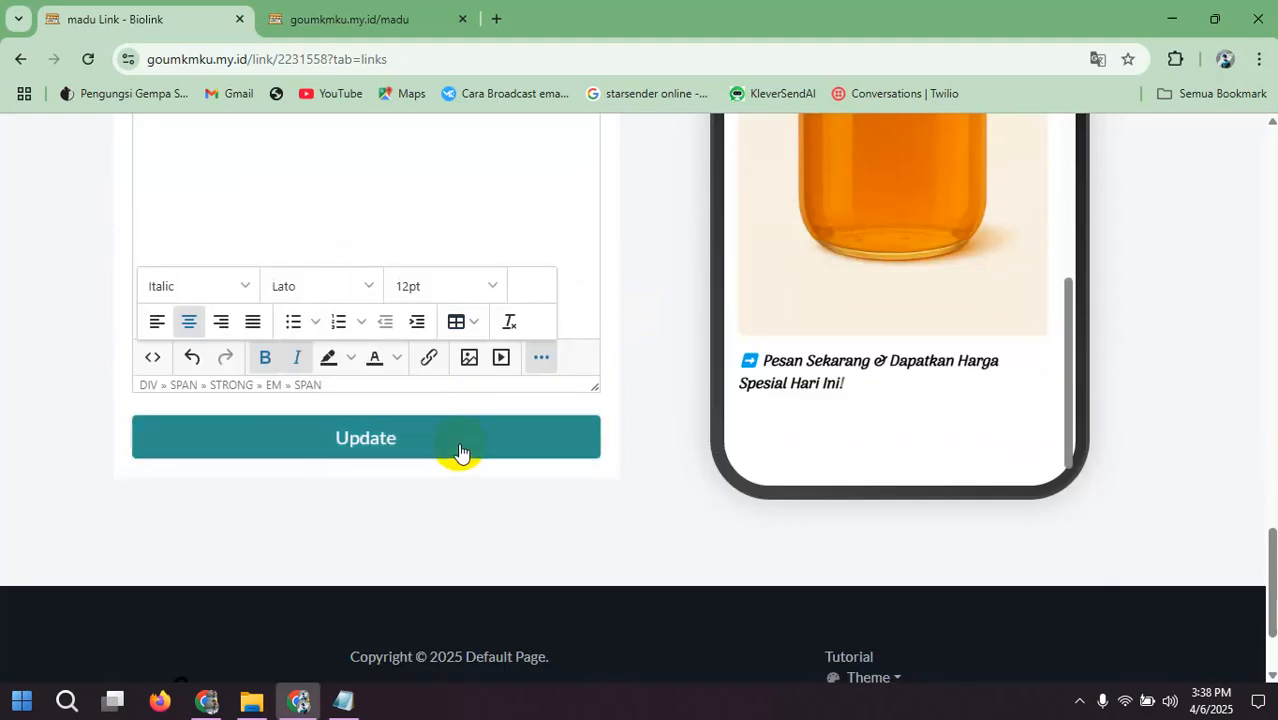
click(460, 440)
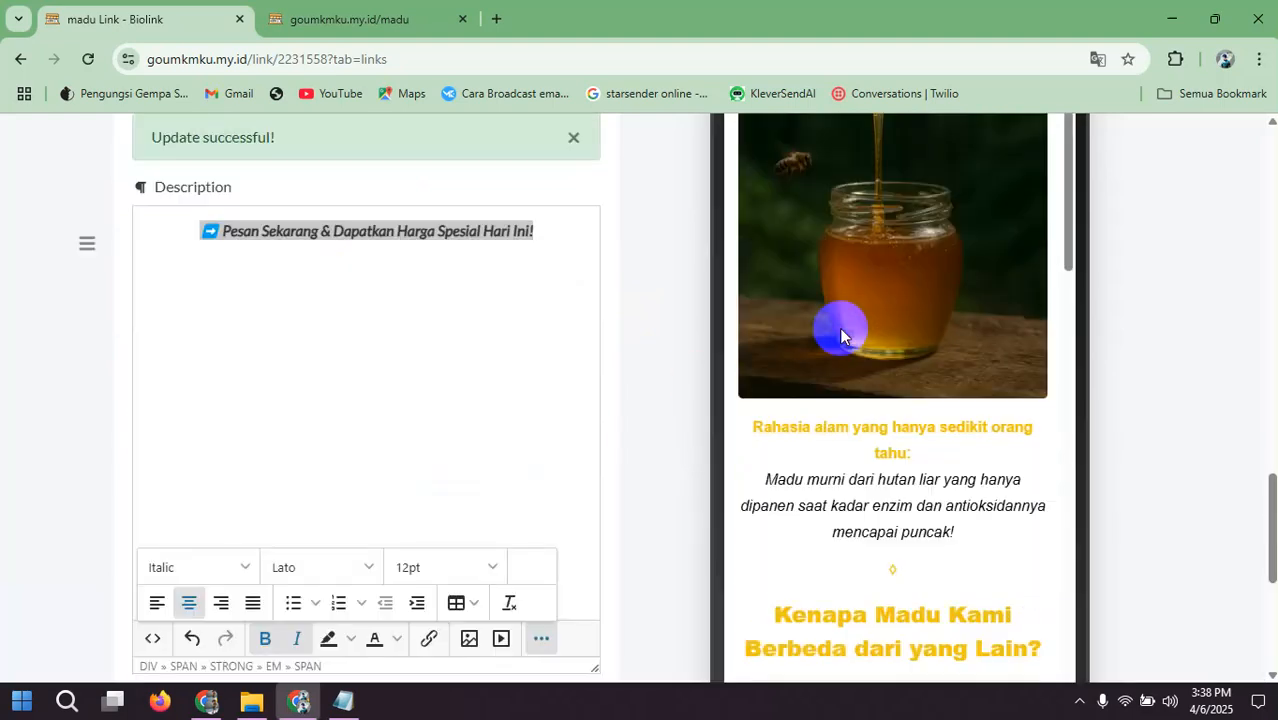
scroll(840, 335, down, 15)
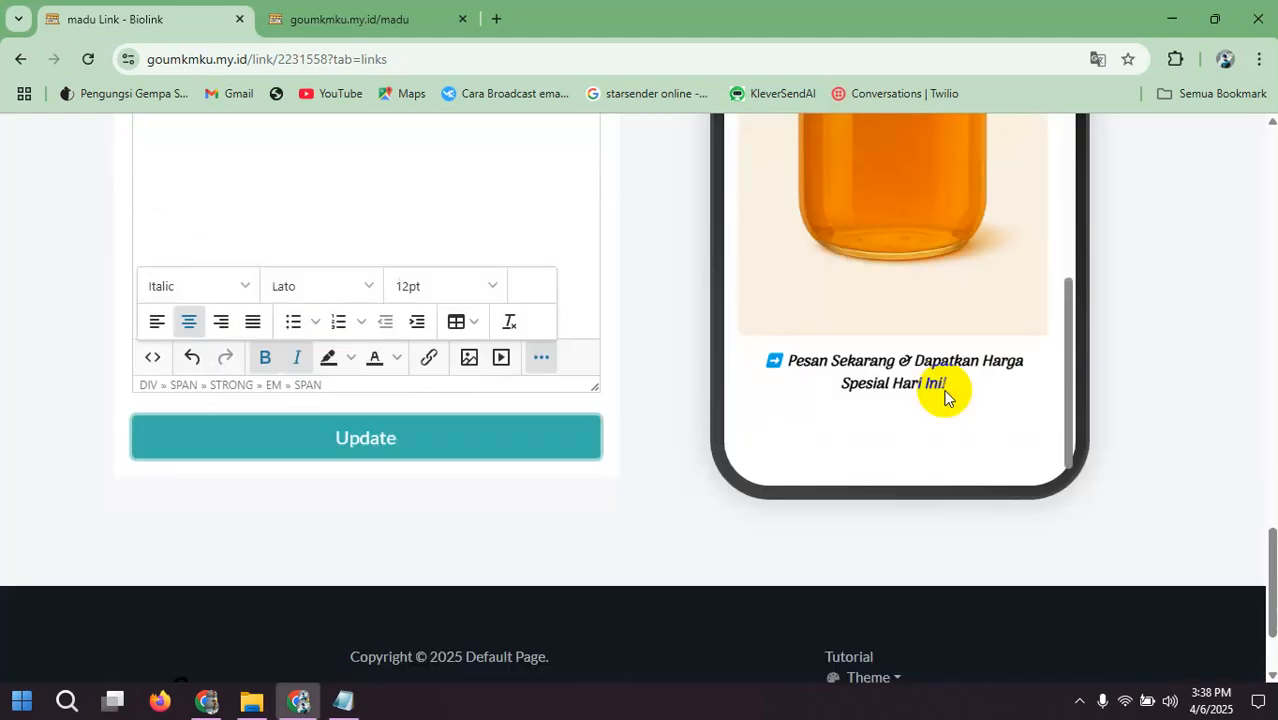
Step: Check the closing copy in Framework Landingpage.txt in Notepad, and start a new WA Form block in the Biolink editor in Chrome
scroll(143, 277, up, 8)
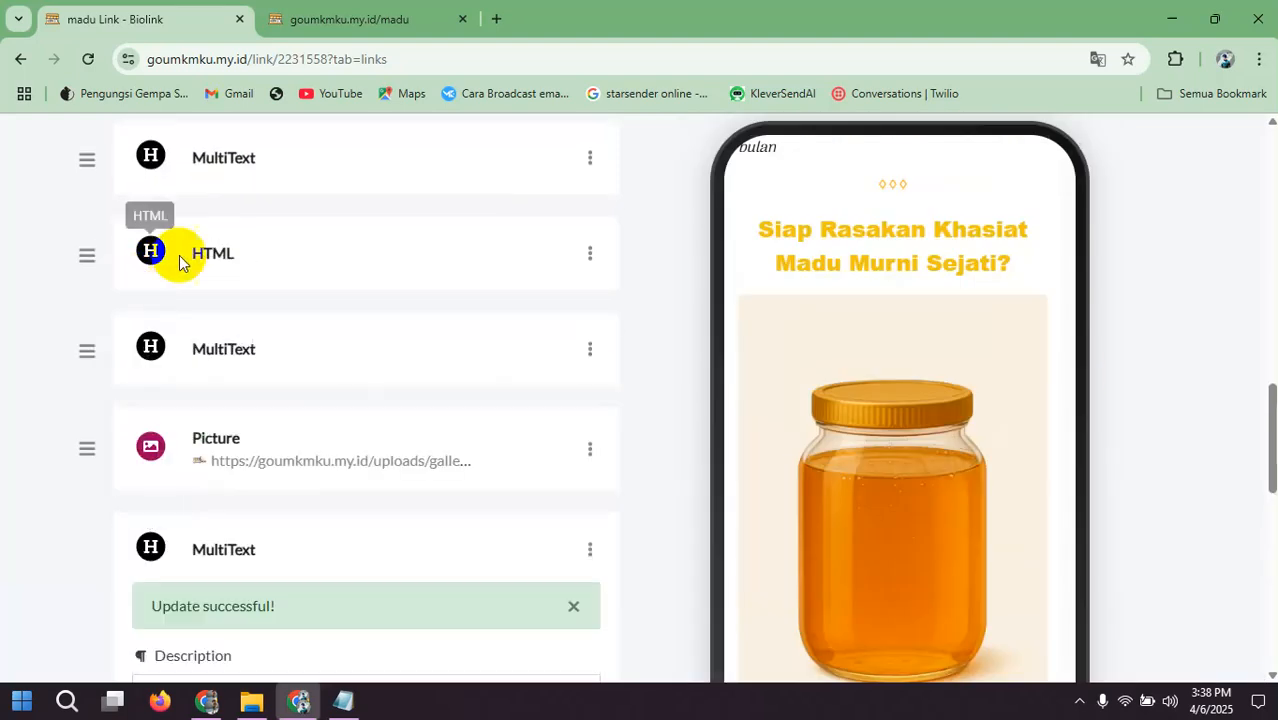
scroll(180, 258, up, 3)
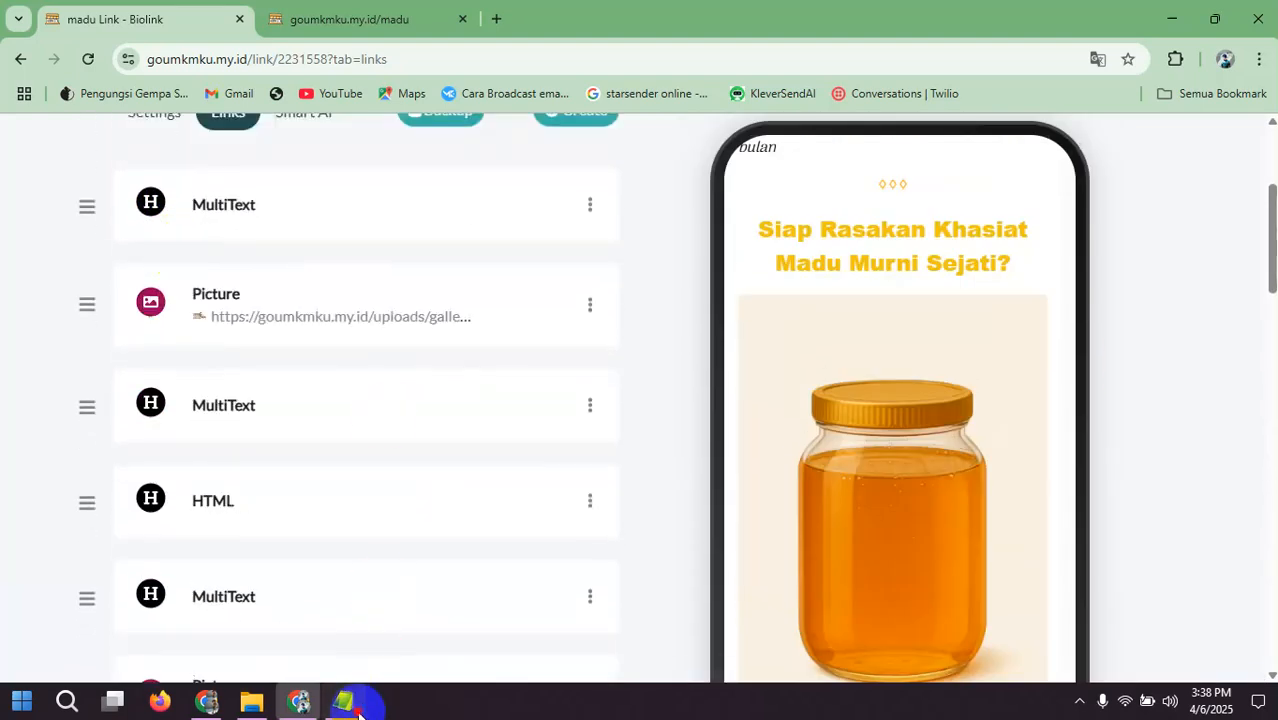
click(355, 708)
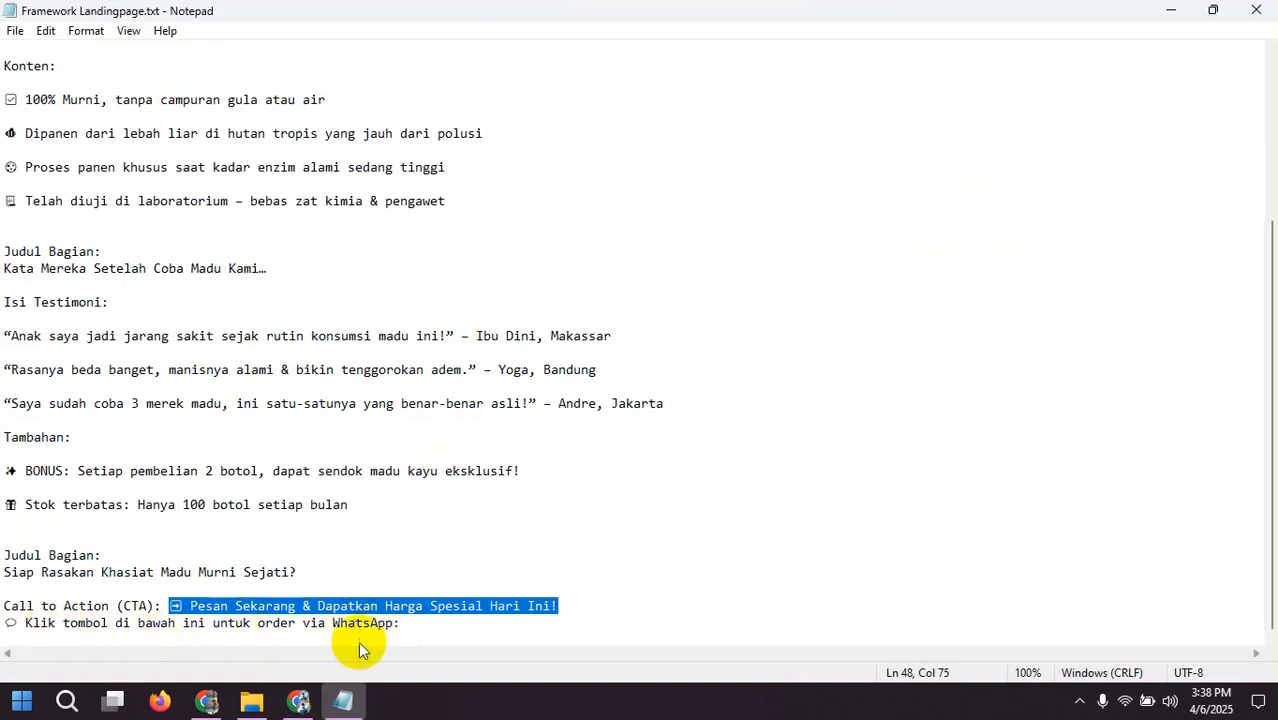
click(298, 700)
scroll(420, 340, up, 3)
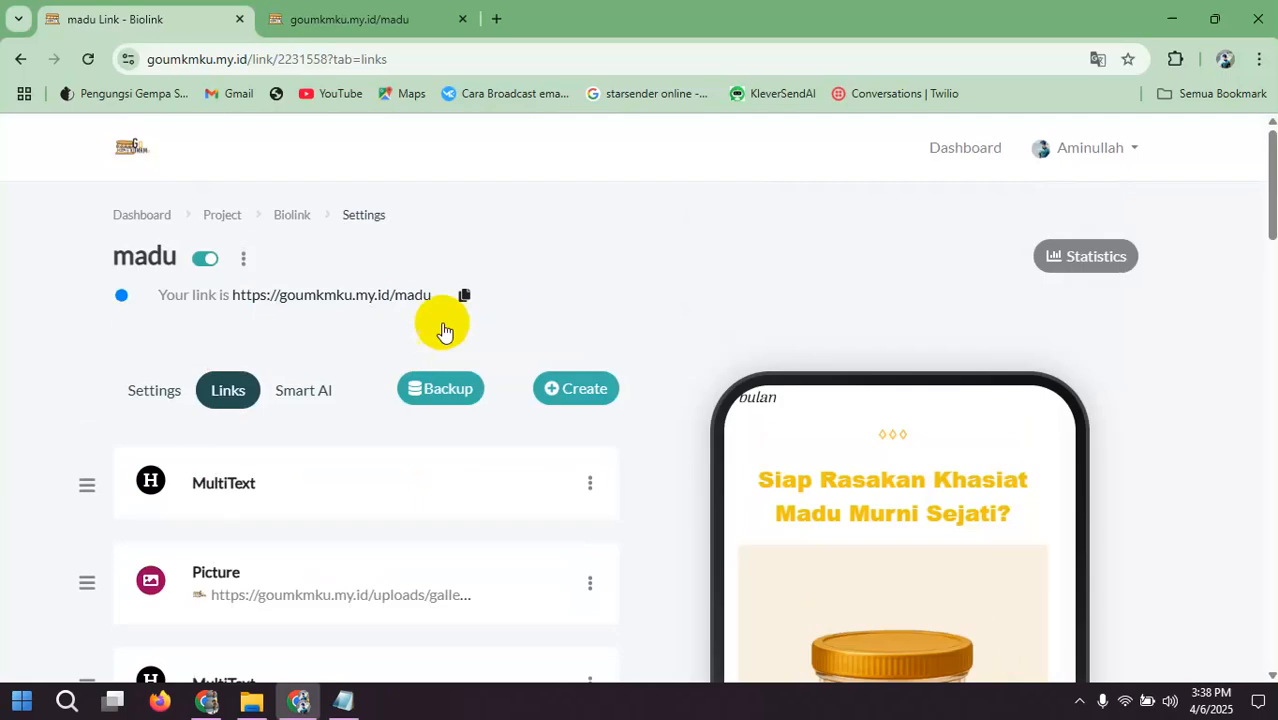
click(580, 389)
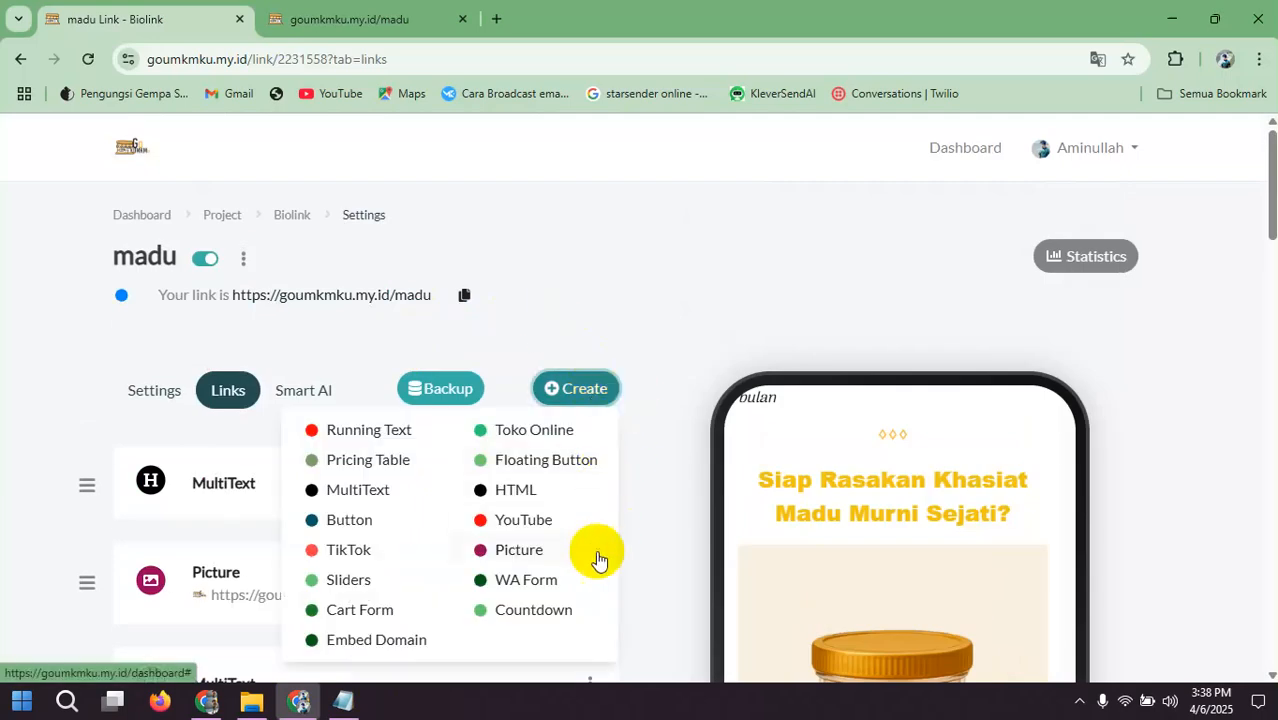
click(550, 582)
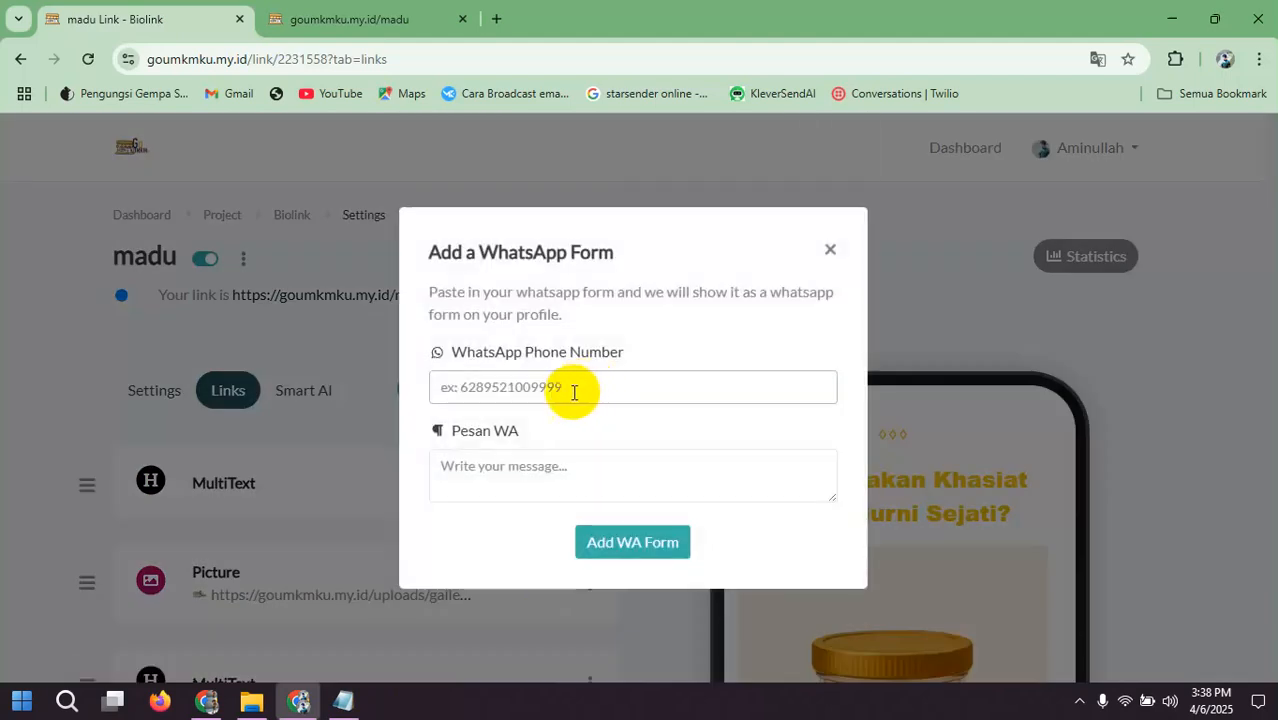
Step: Enter the WhatsApp phone number and the message "Halo Kak, Mau Pesan Madu", add the WA form and check it in the preview
click(579, 392)
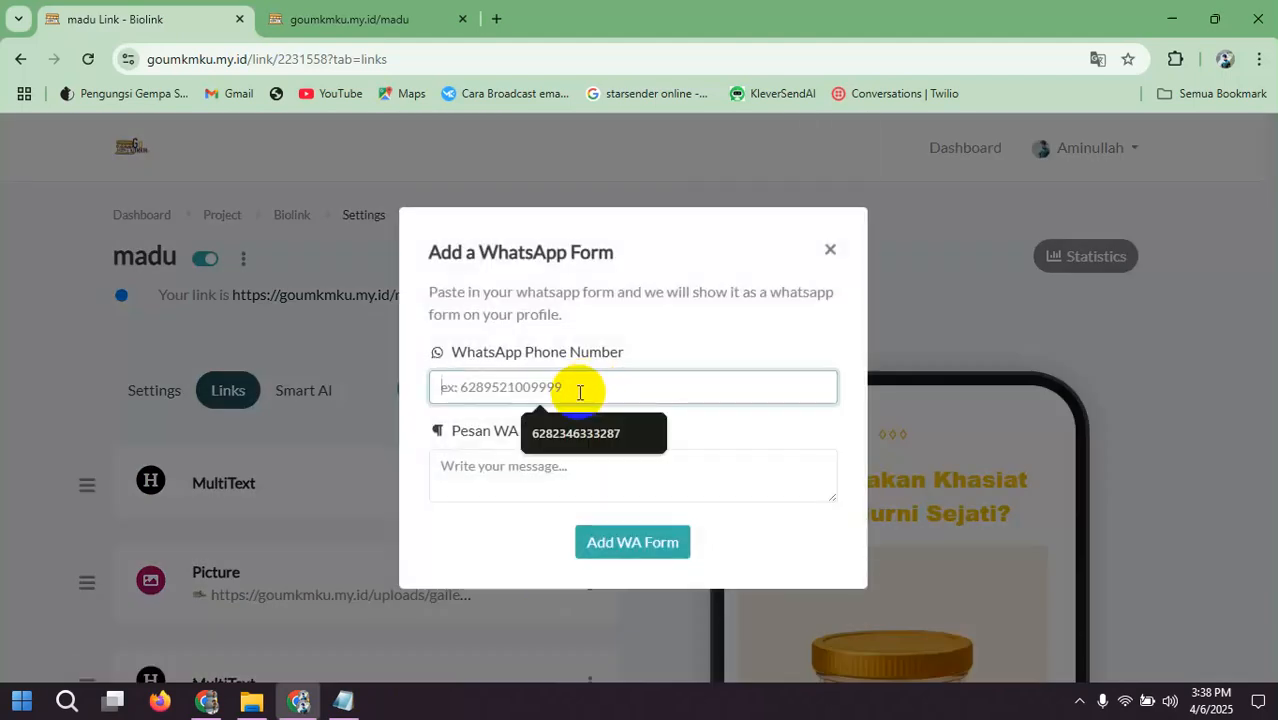
click(588, 450)
click(578, 471)
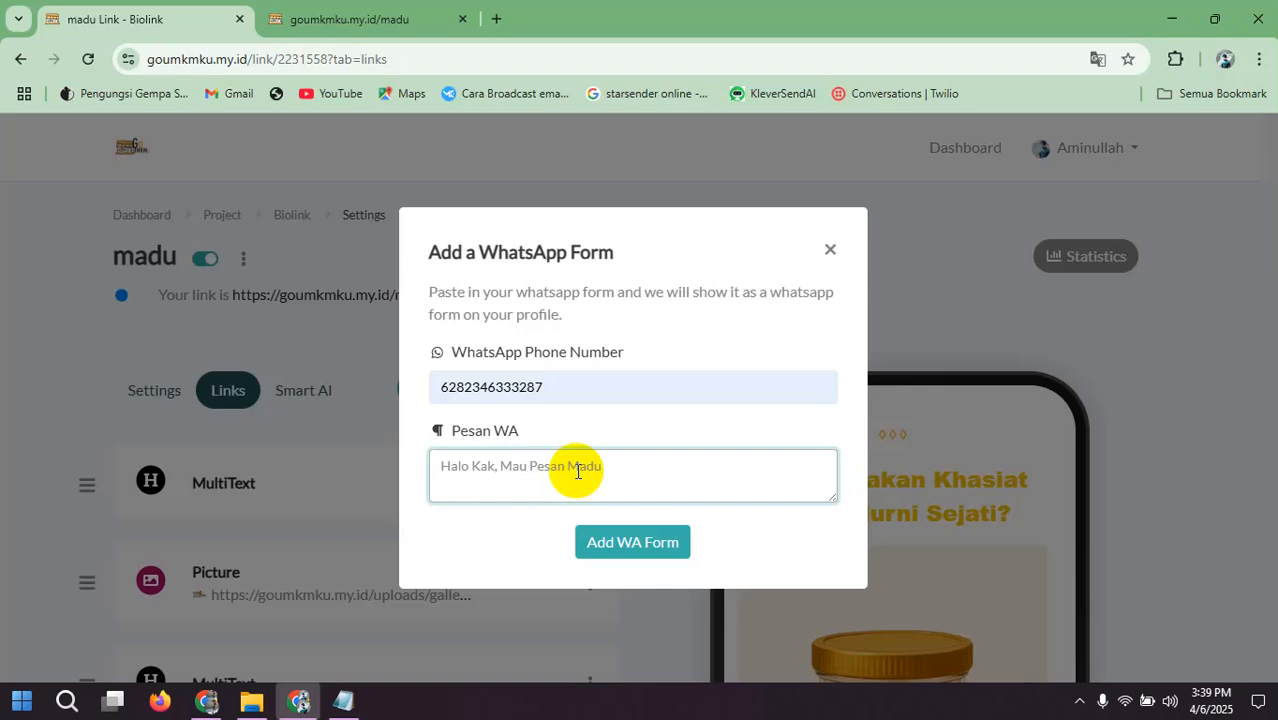
click(615, 558)
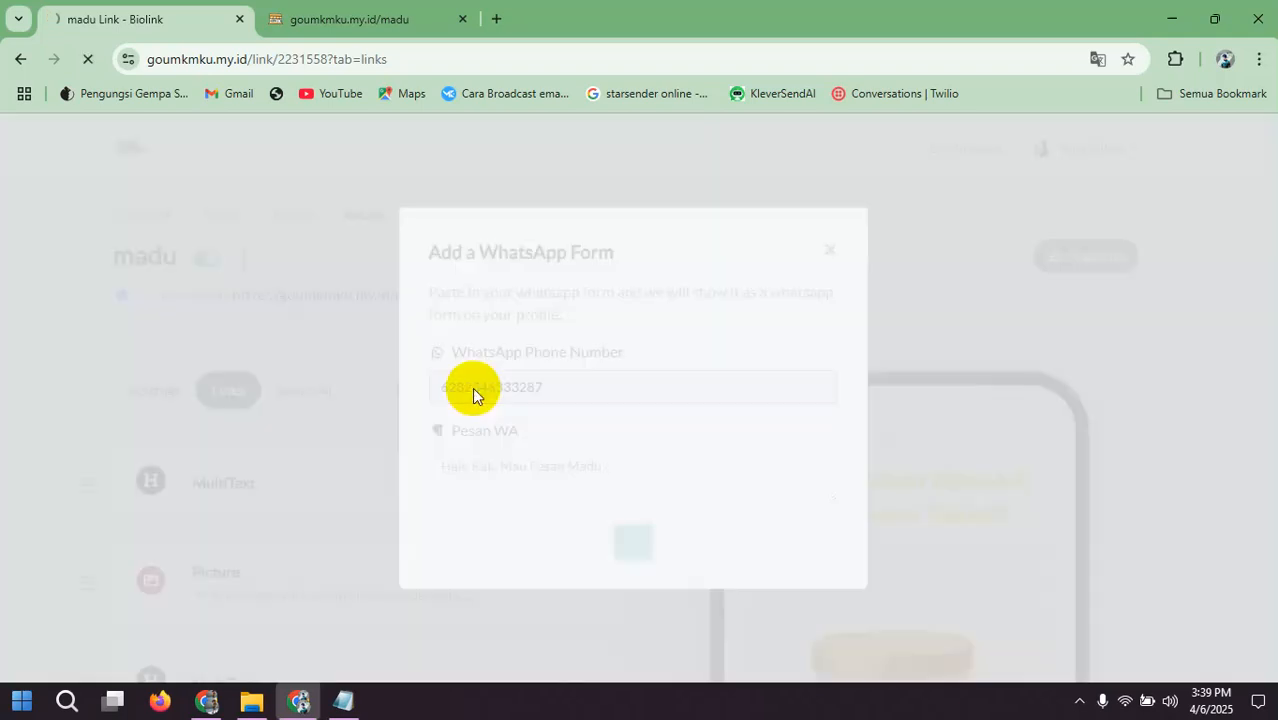
scroll(505, 350, down, 9)
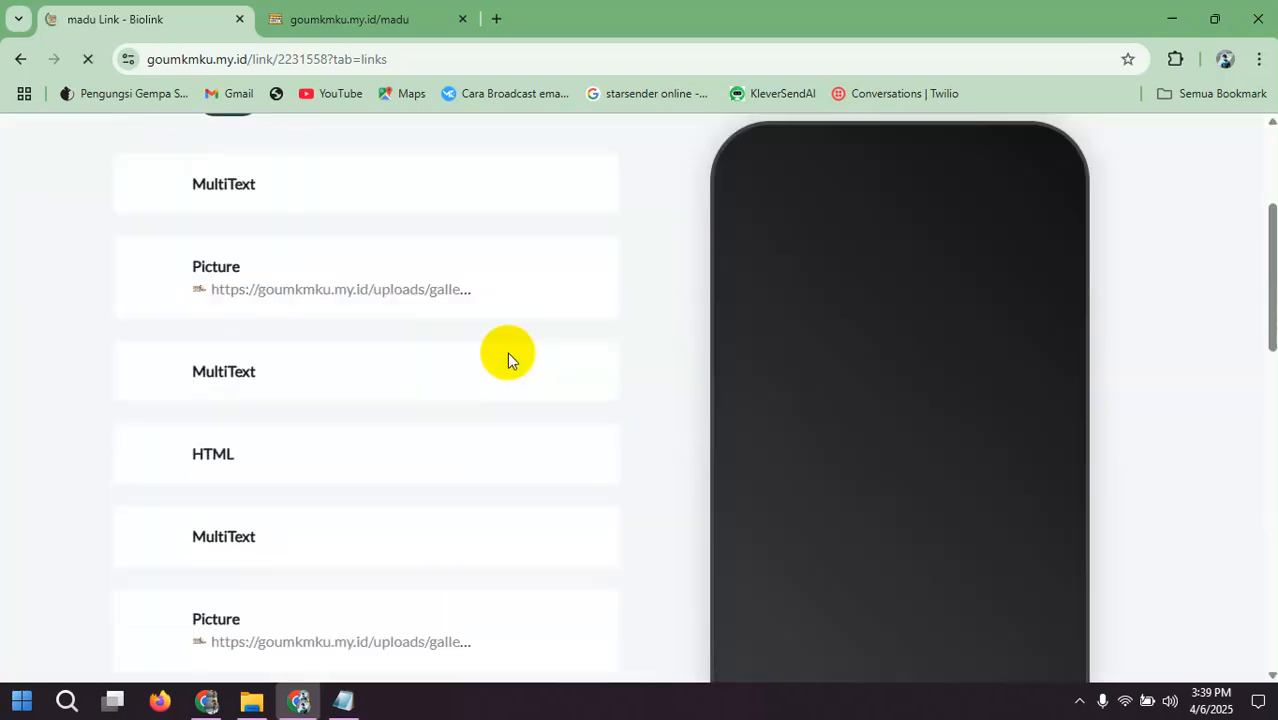
scroll(932, 328, down, 5)
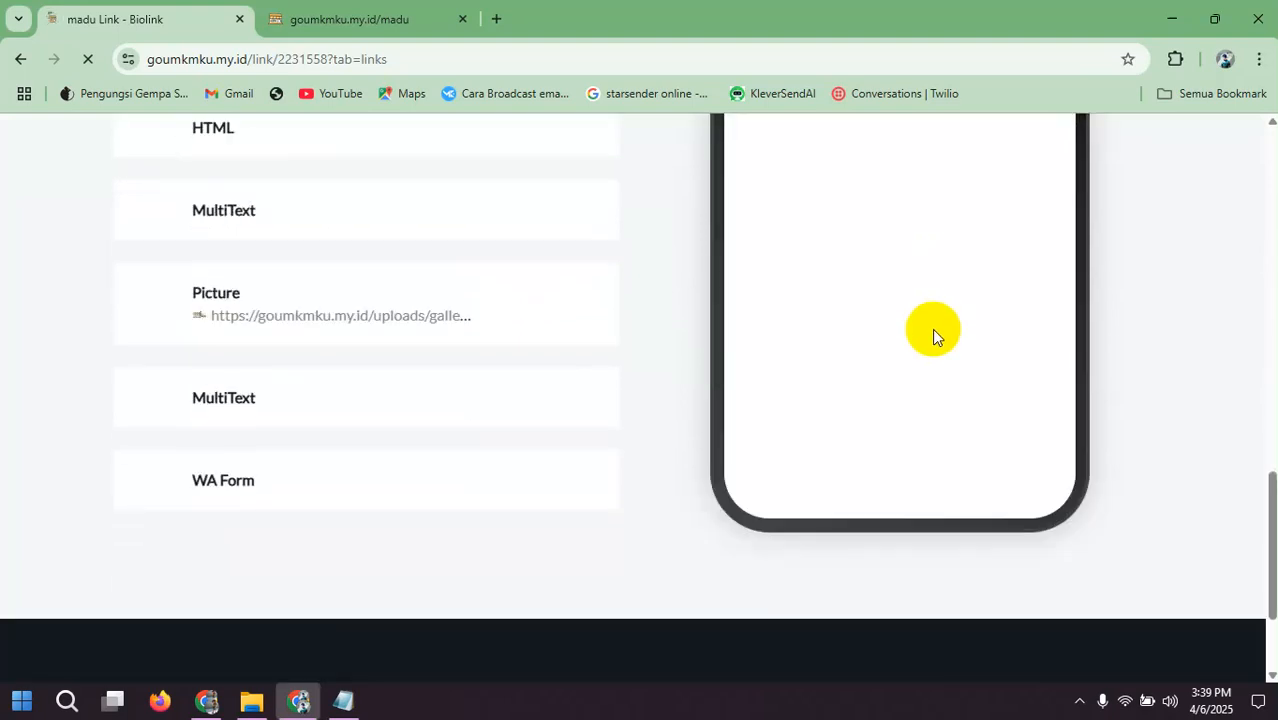
scroll(917, 336, down, 6)
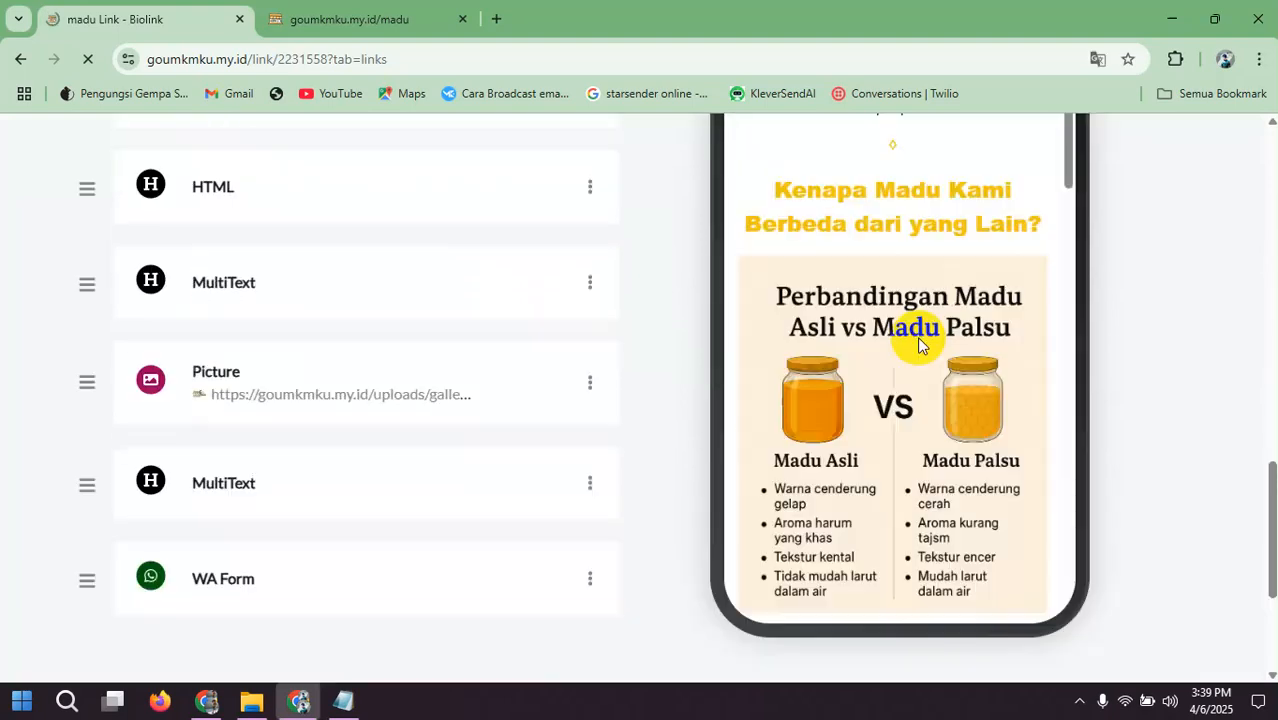
scroll(917, 347, down, 6)
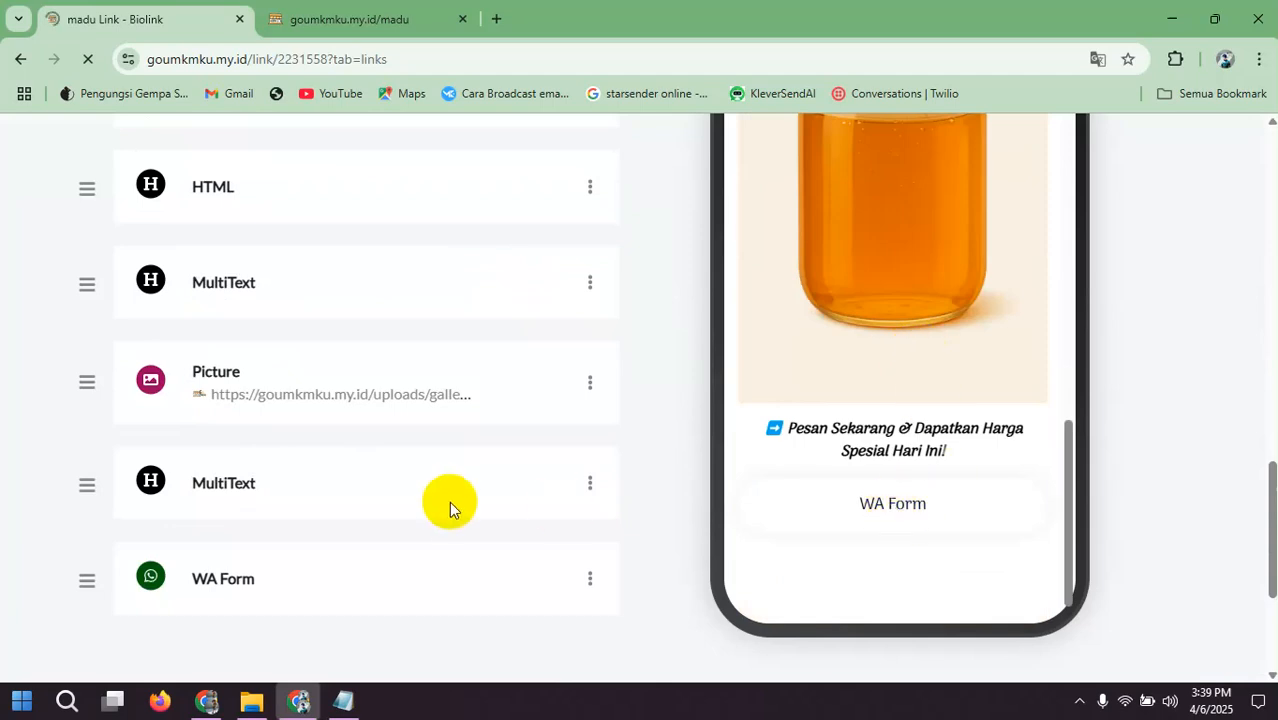
Step: Open the WA Form block's settings and change its name to "Order Now"
scroll(445, 501, down, 3)
scroll(443, 453, up, 1)
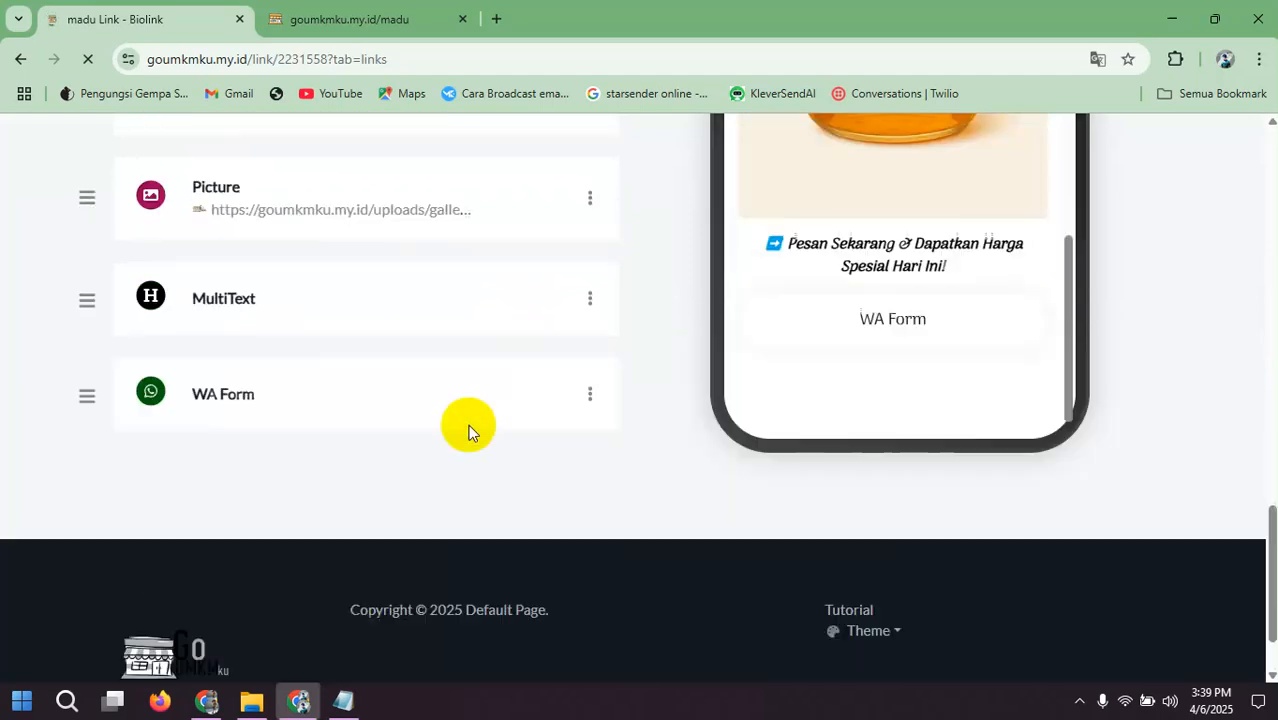
click(589, 396)
click(528, 428)
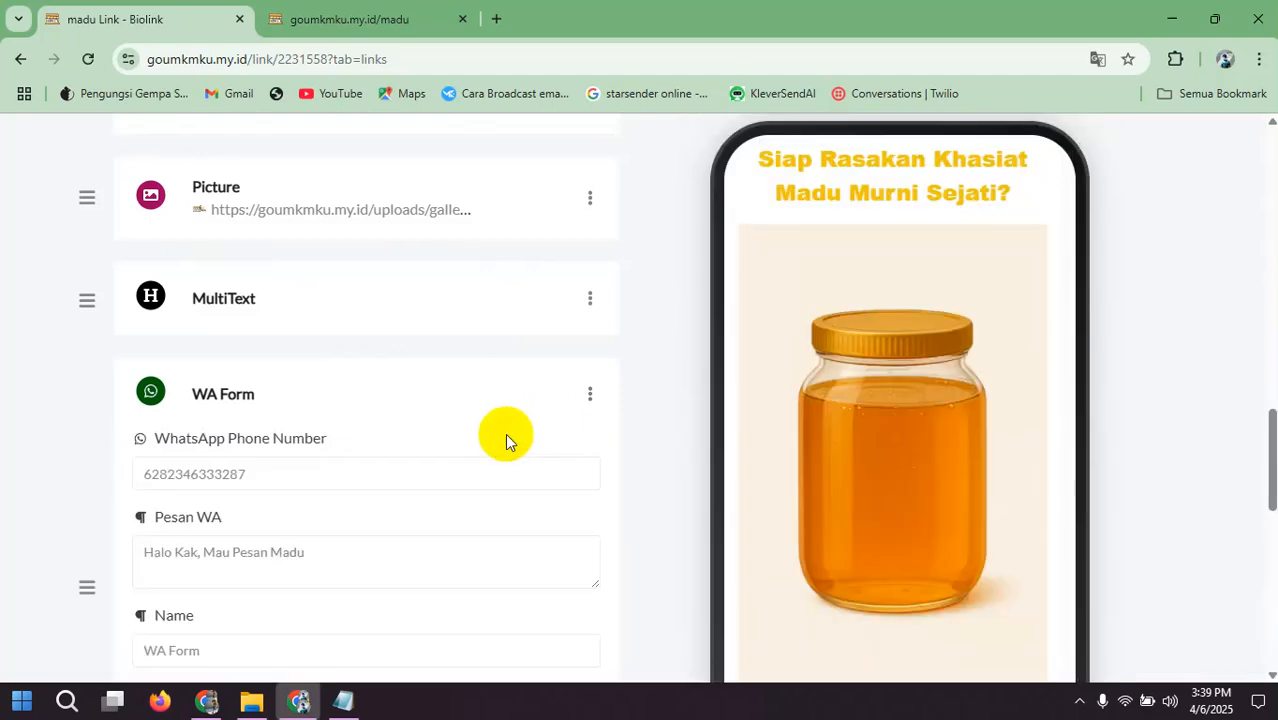
scroll(400, 433, down, 3)
drag(228, 381, 99, 391)
text(Ord)
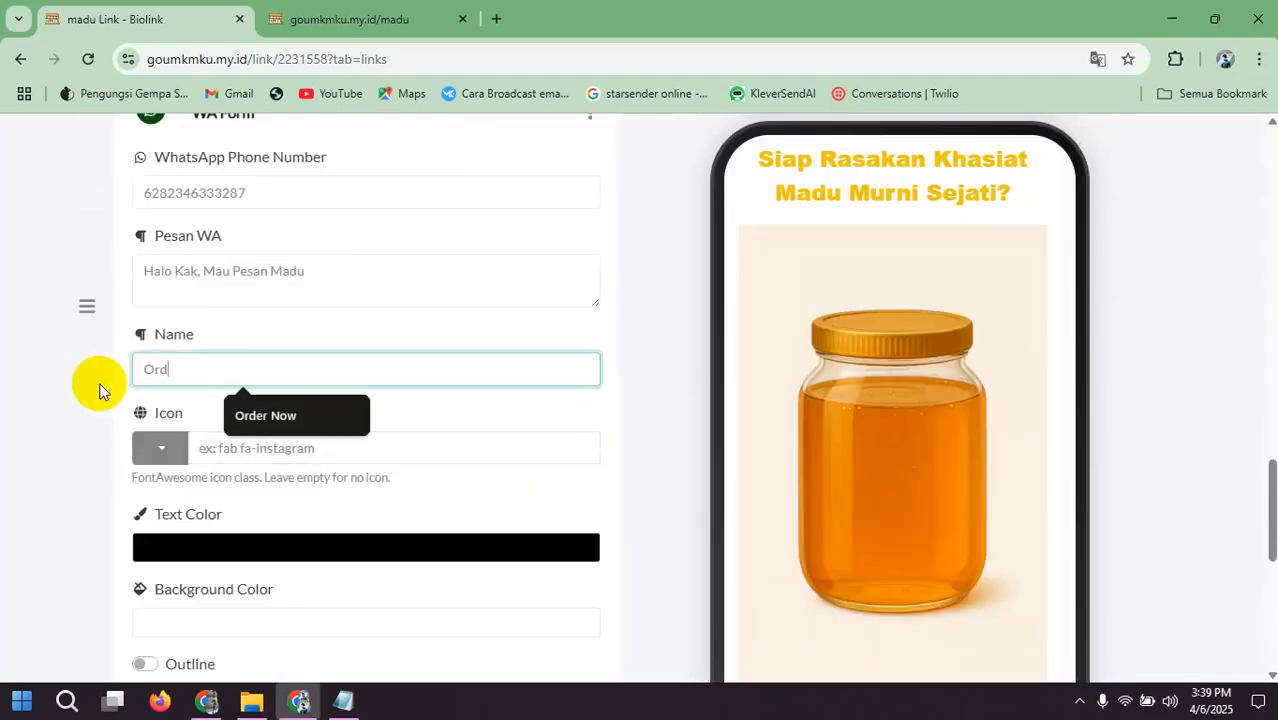
text(er)
click(283, 414)
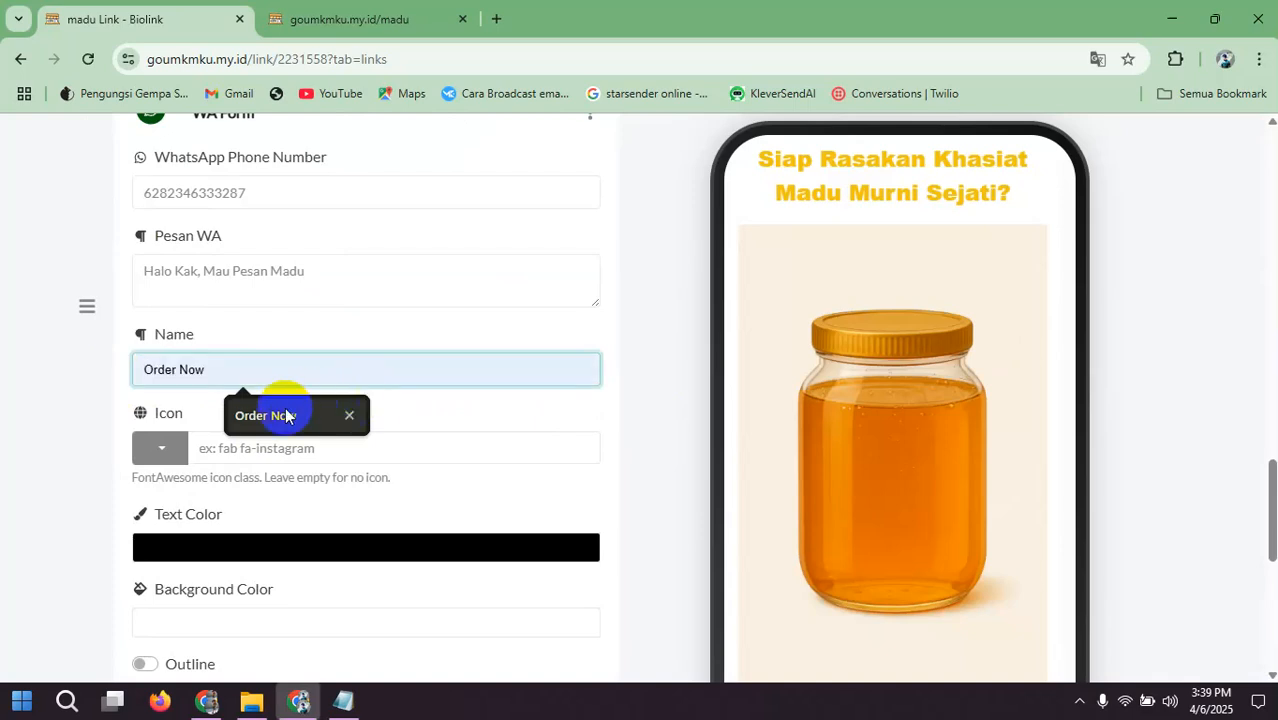
Step: Search the icon picker for "wh" and set the Order Now button's icon to fab fa-whatsapp
click(169, 448)
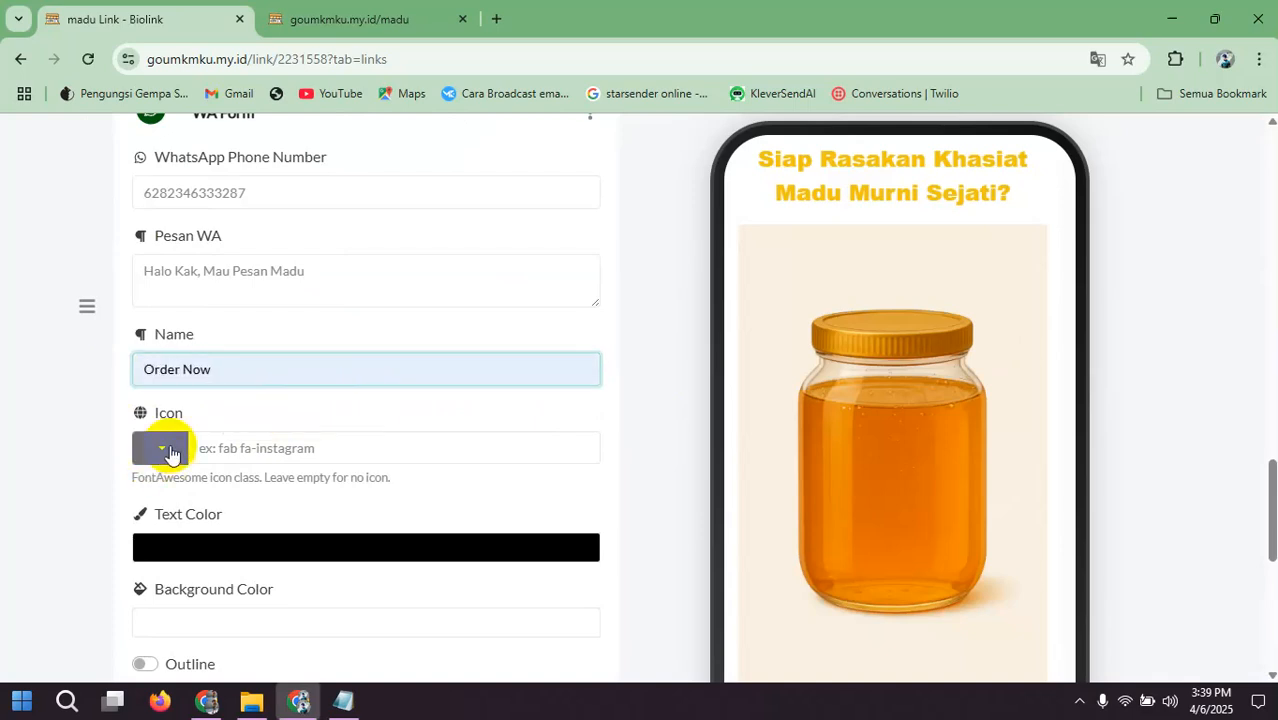
click(155, 240)
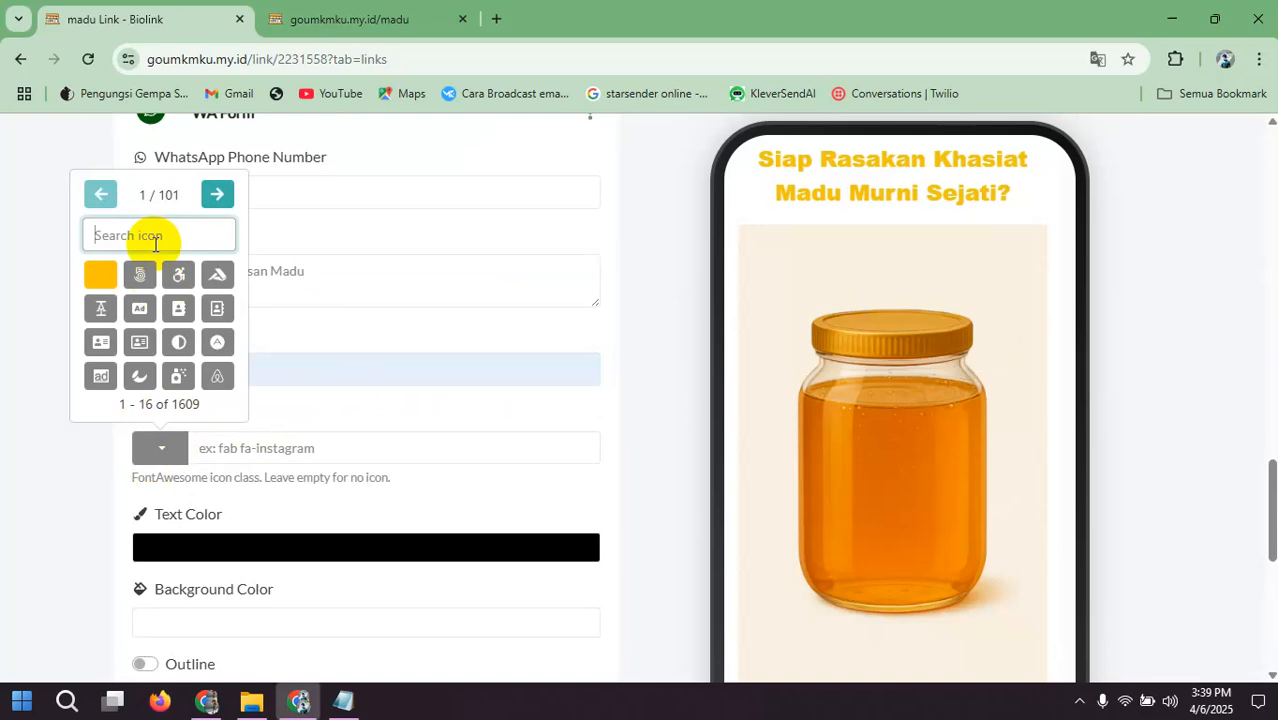
text(wh)
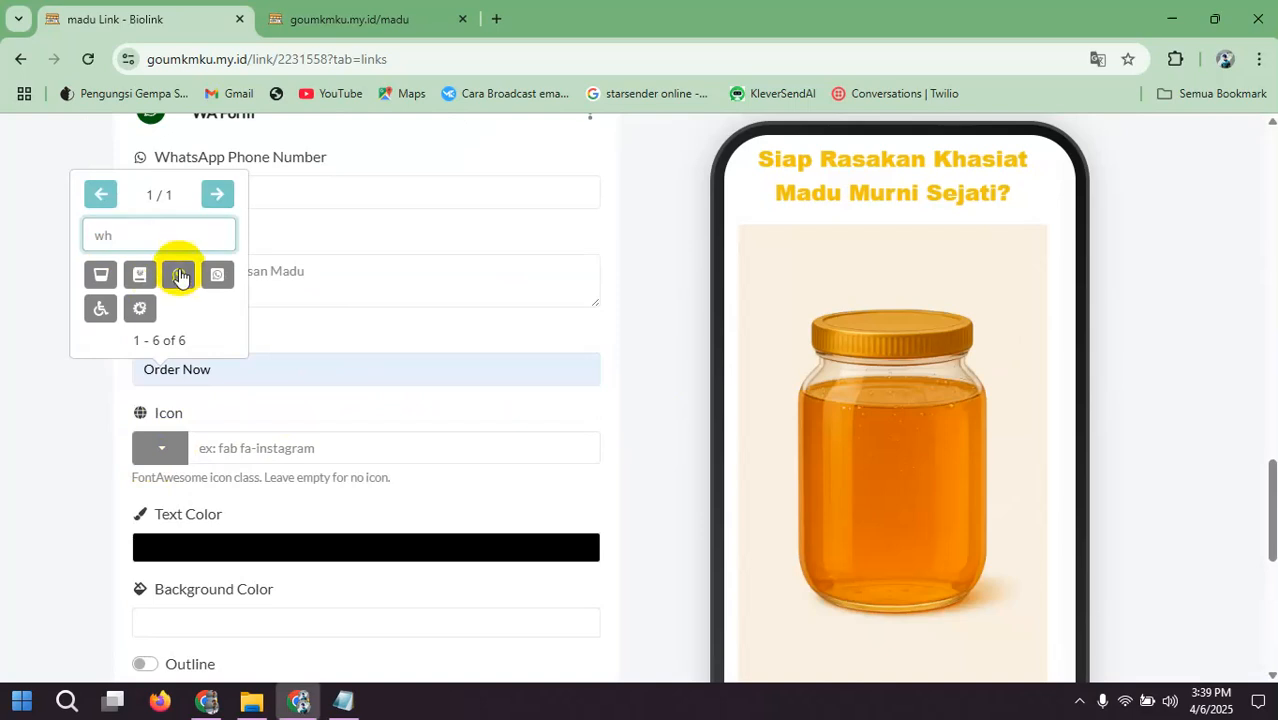
click(178, 273)
Step: Set the Order Now button's background color to bright green
scroll(330, 315, down, 2)
click(309, 367)
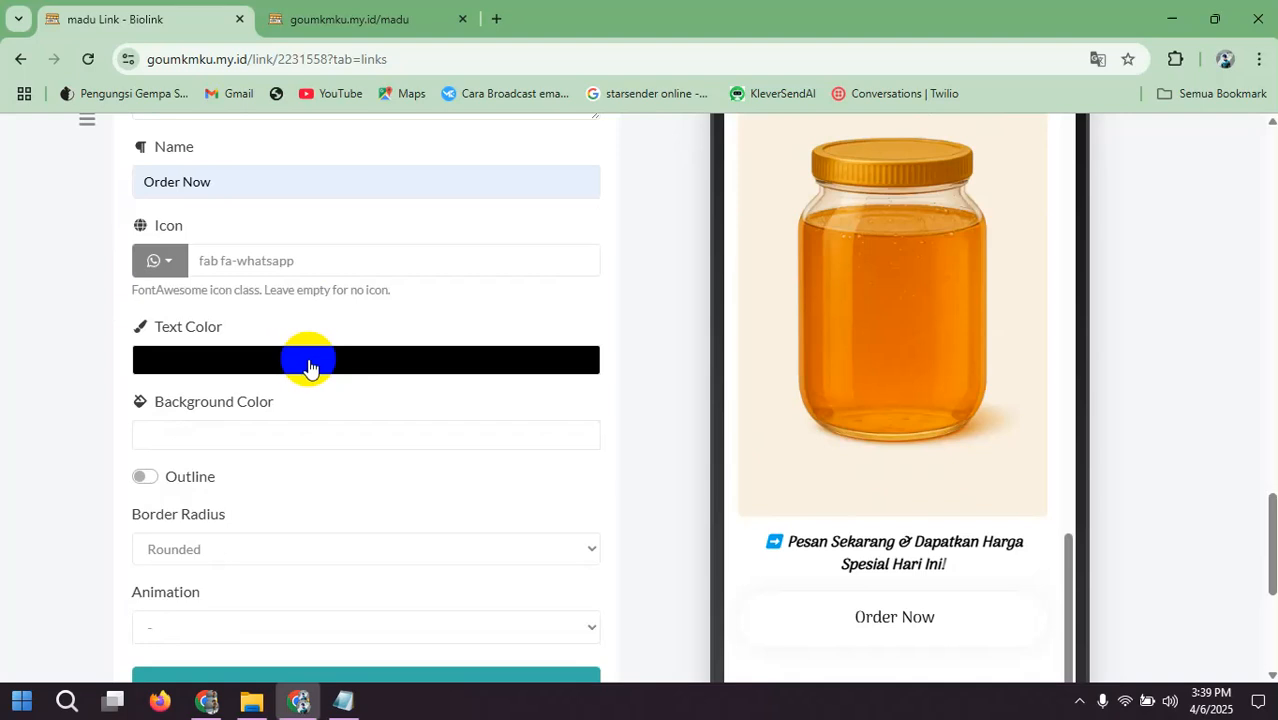
click(297, 433)
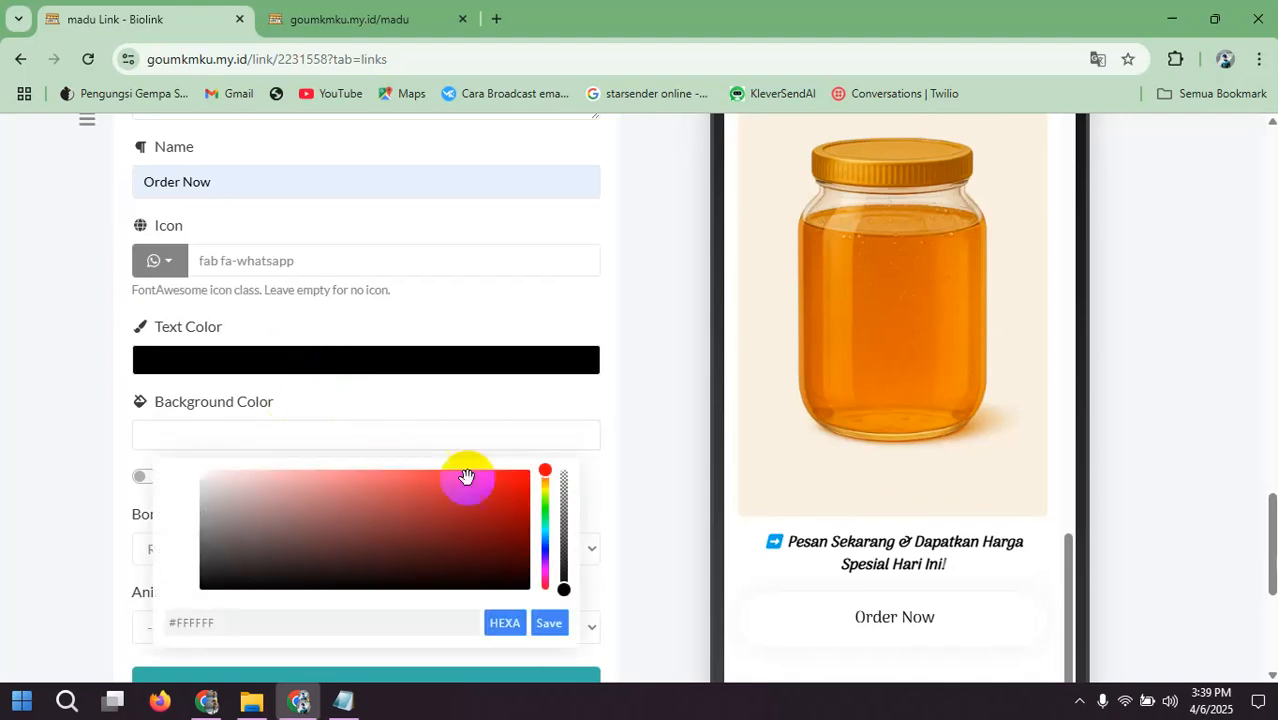
click(543, 511)
click(530, 488)
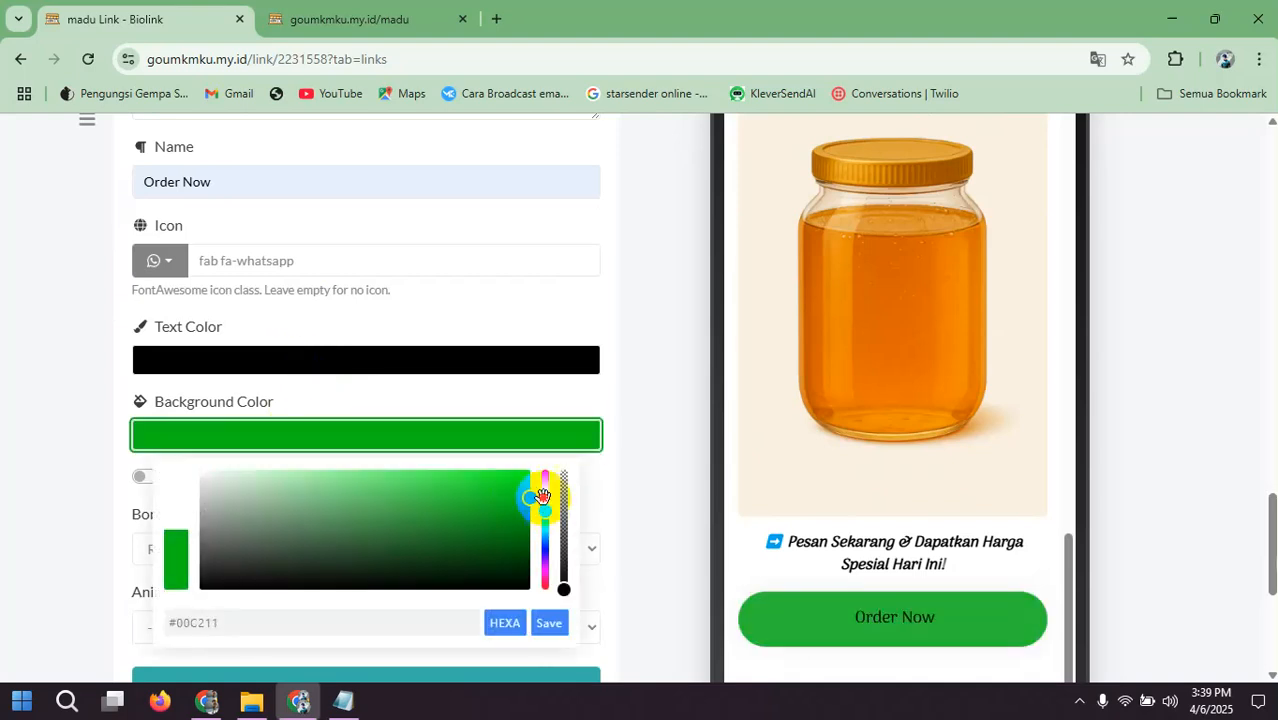
mouse_move(559, 490)
mouse_down()
mouse_move(571, 508)
mouse_move(588, 496)
mouse_up()
Step: Set the Order Now button's text color to white and check it in the phone preview
click(523, 380)
click(513, 363)
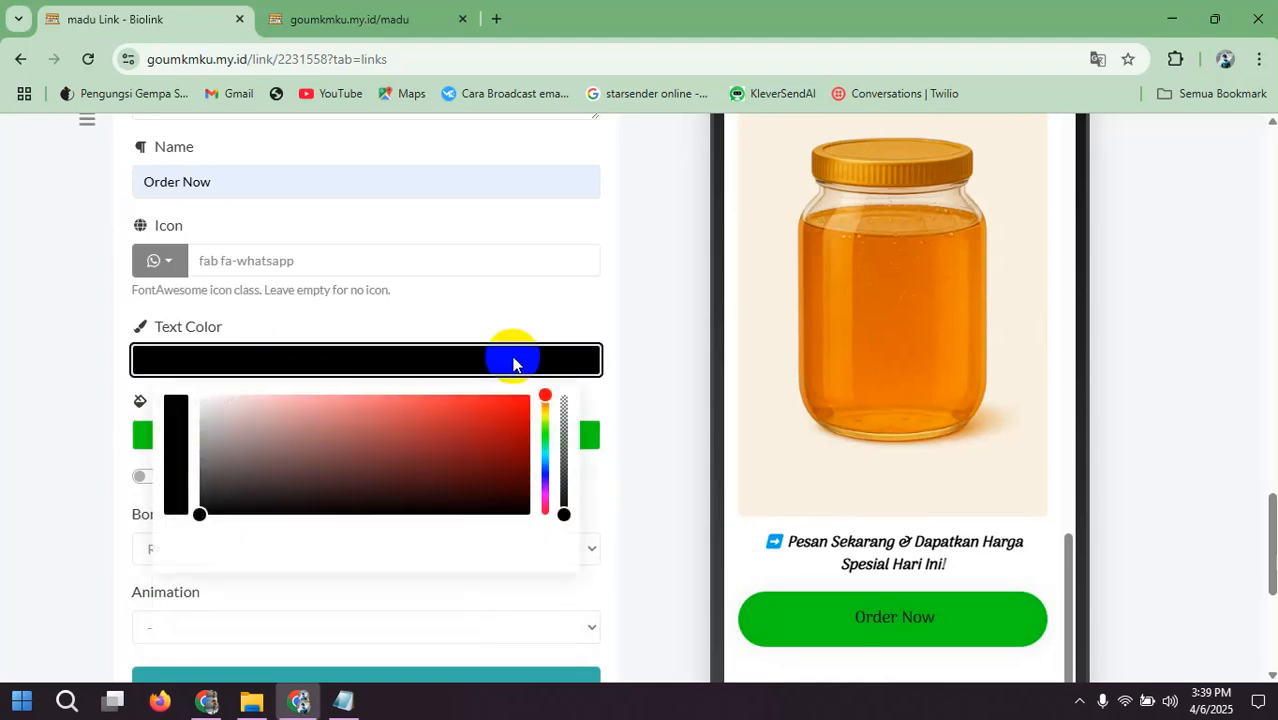
drag(202, 515, 185, 362)
click(342, 320)
scroll(372, 357, down, 2)
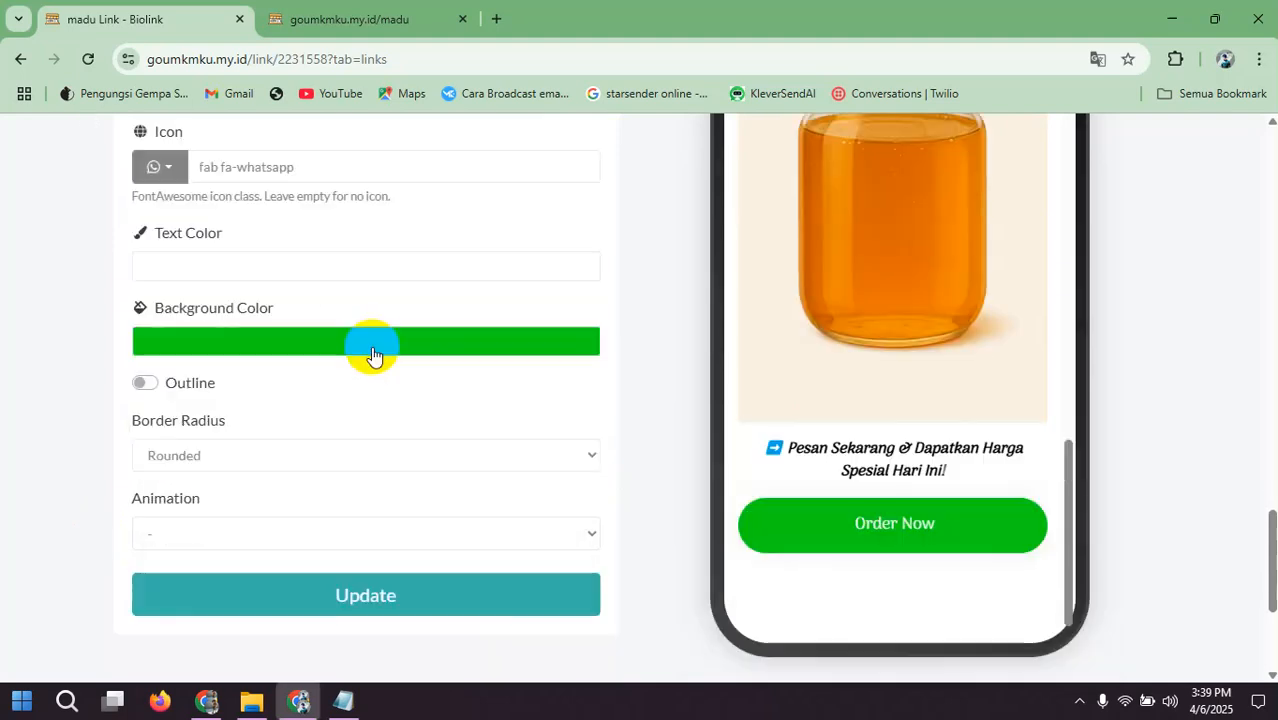
Step: Try the outline style on the Order Now button, turn it back off and update the WA Form block
scroll(368, 358, up, 2)
scroll(359, 364, up, 2)
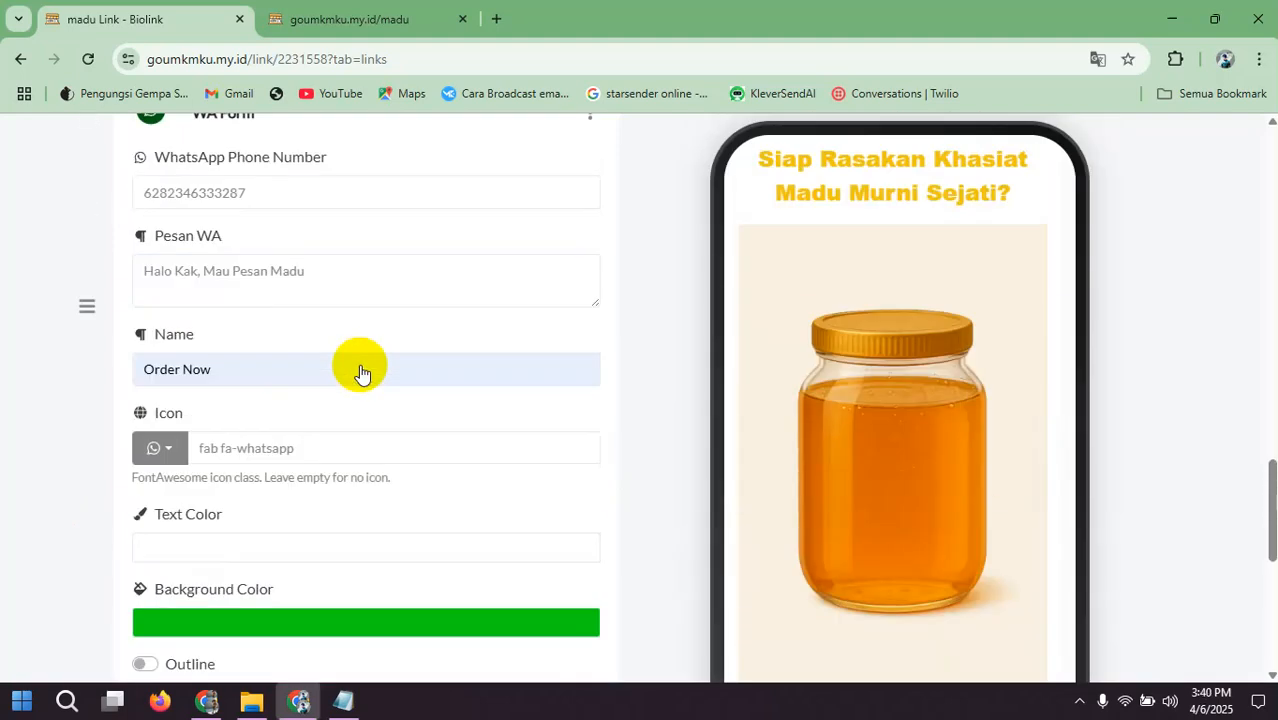
scroll(360, 365, up, 1)
scroll(360, 365, down, 1)
scroll(360, 365, down, 4)
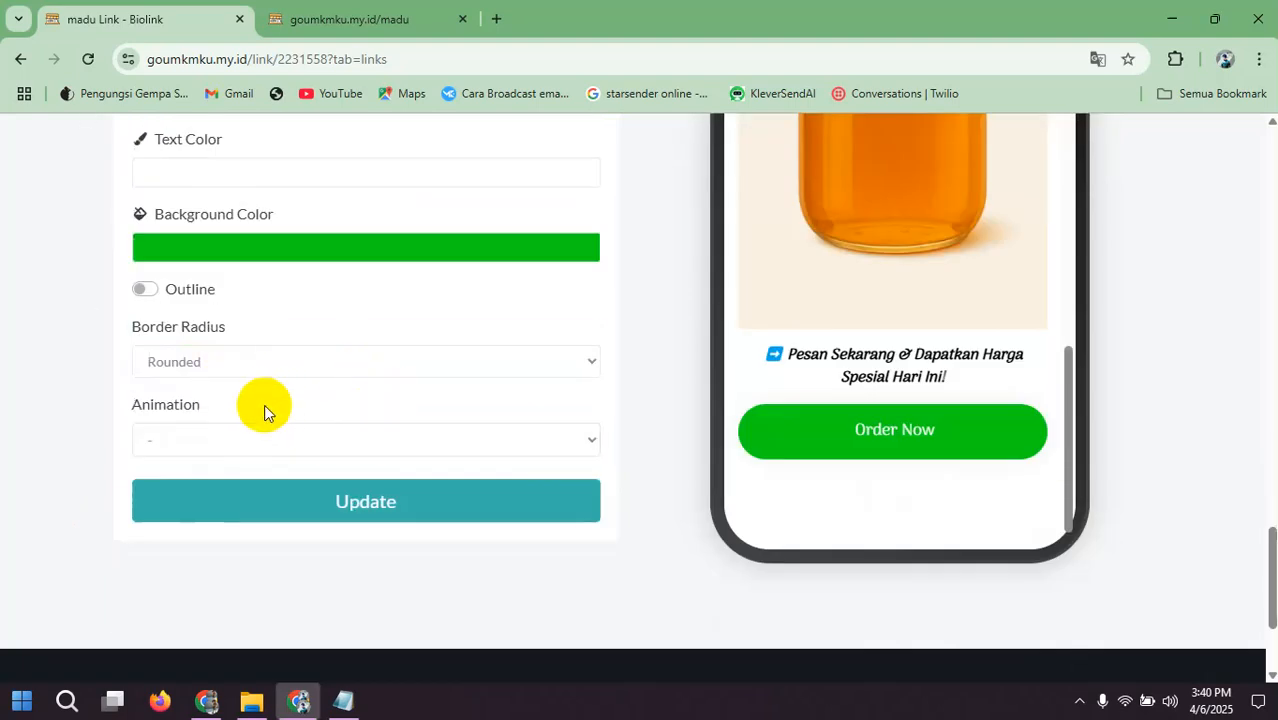
click(150, 292)
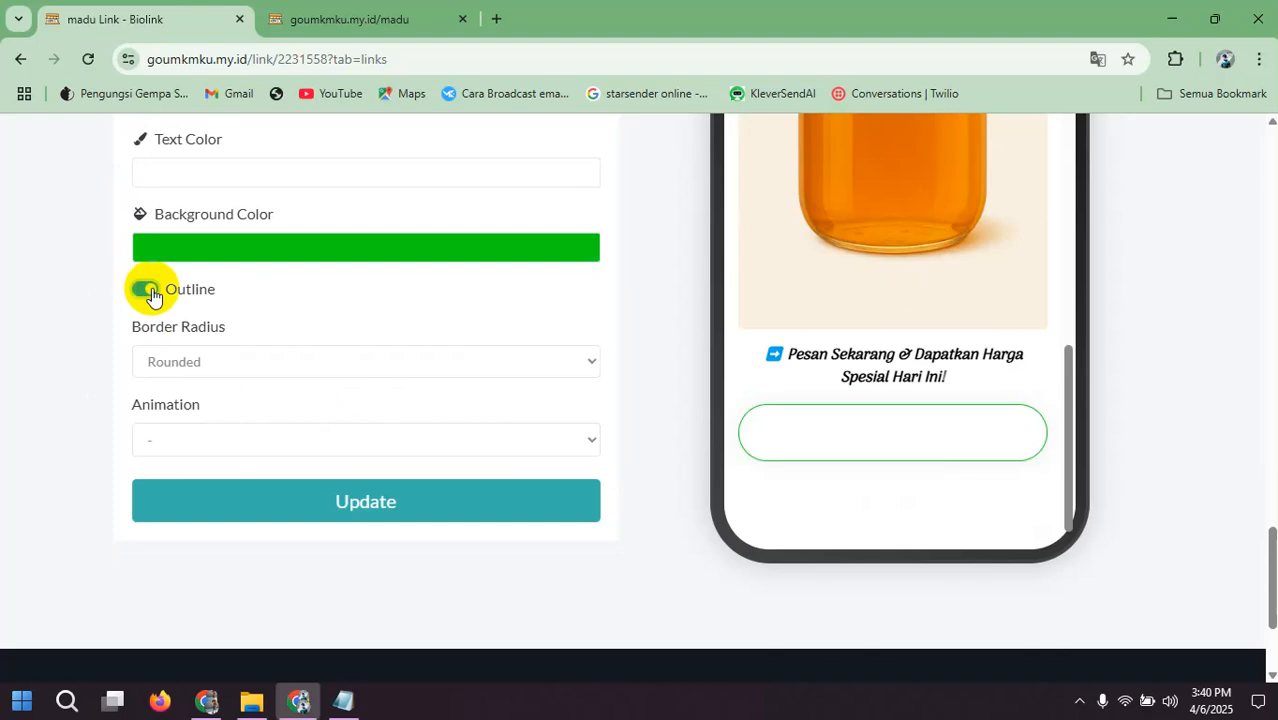
click(141, 291)
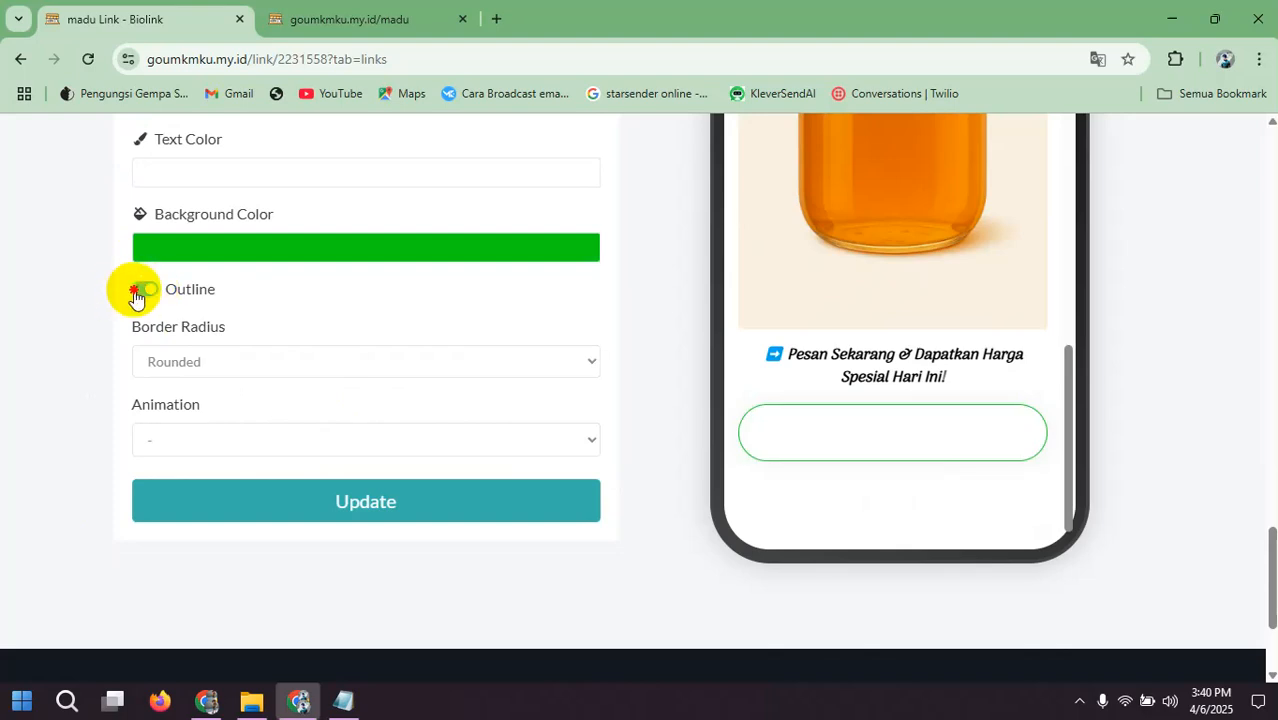
click(324, 495)
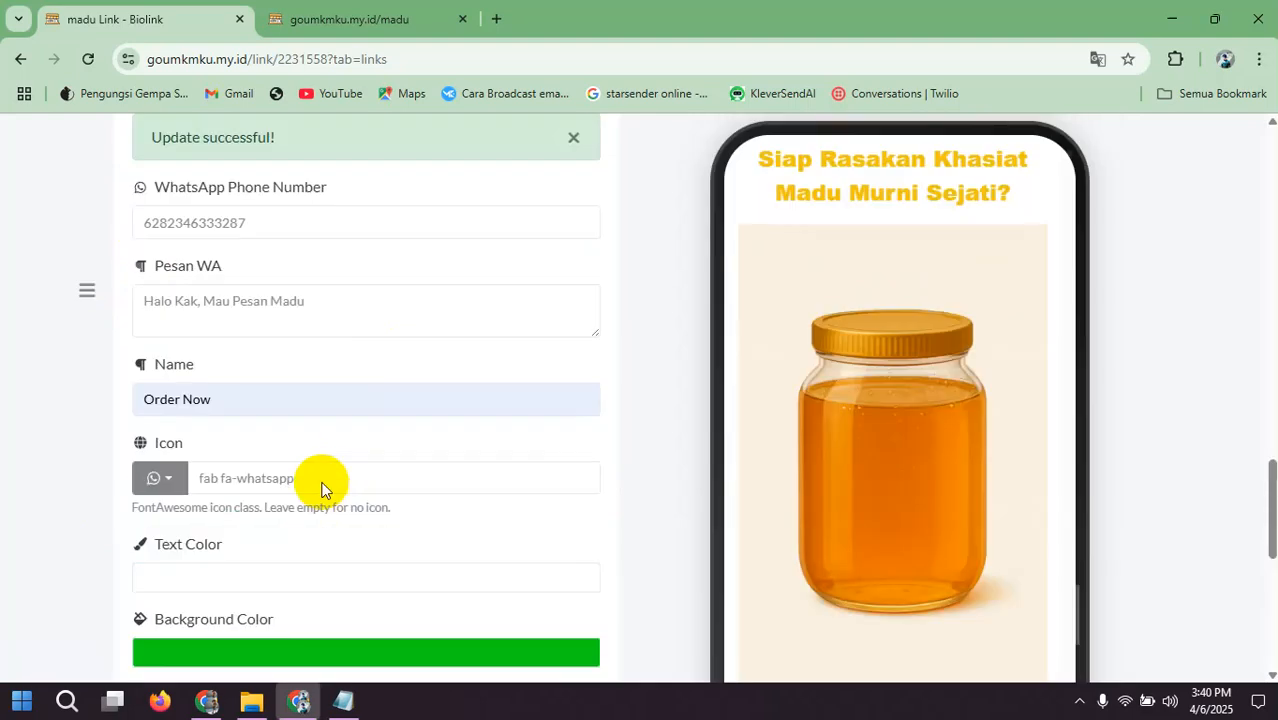
Step: Look through the updated landing page in the phone preview down to its closing section
scroll(805, 377, down, 5)
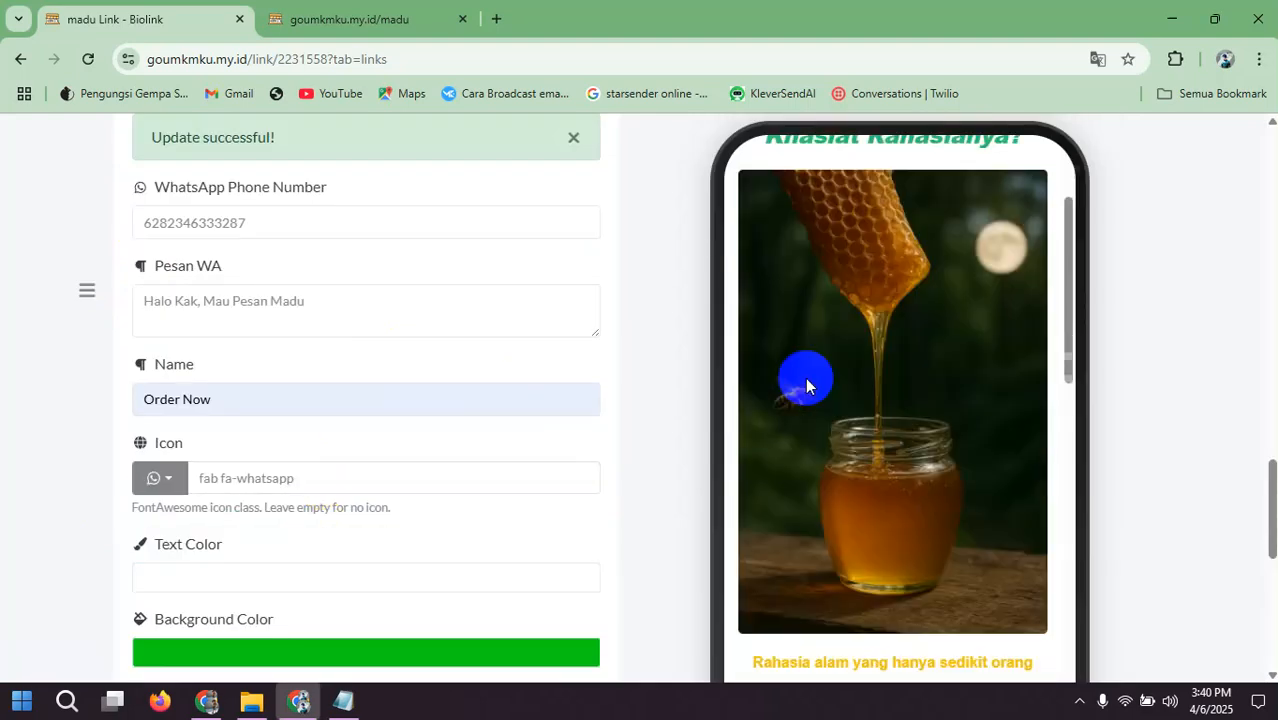
scroll(805, 380, down, 15)
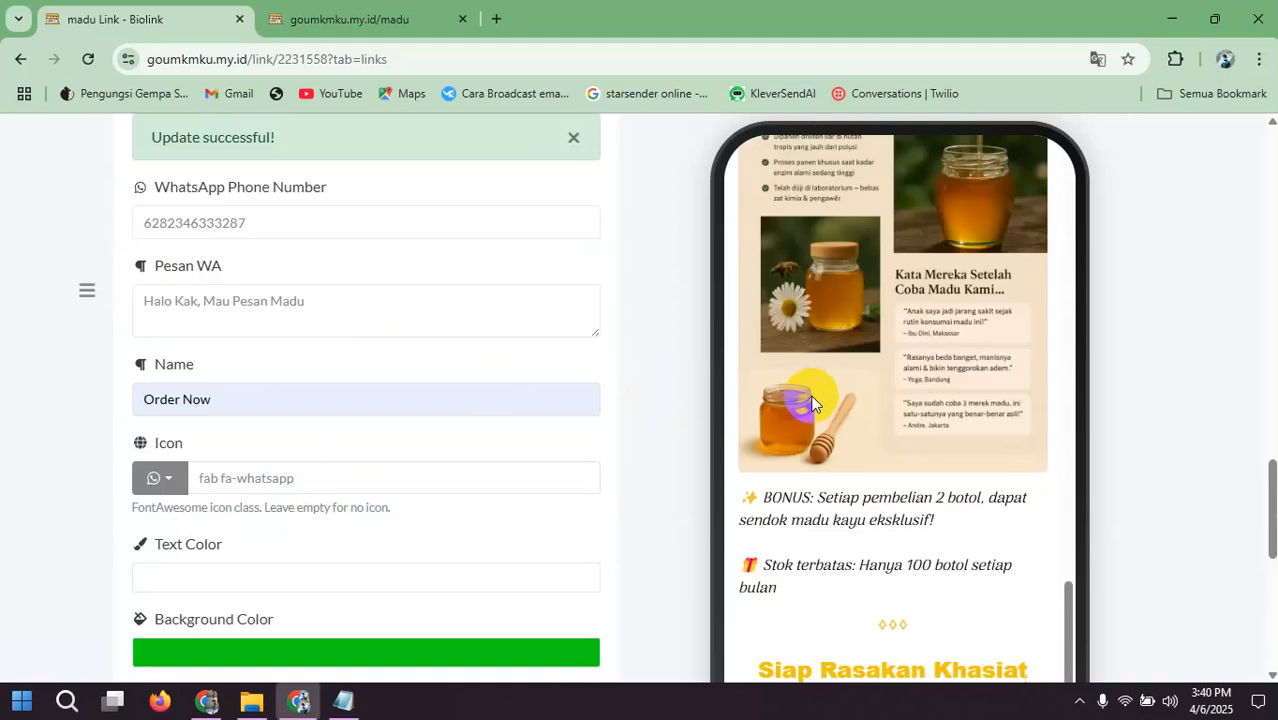
scroll(955, 476, down, 2)
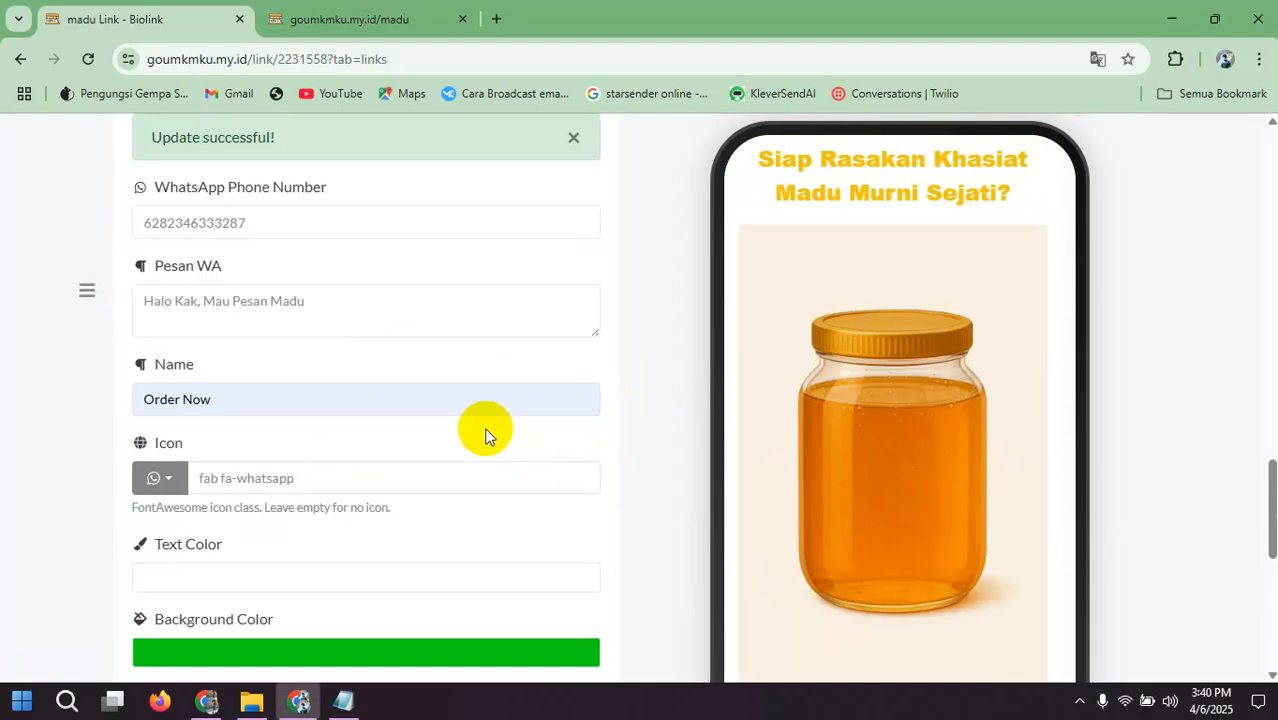
Step: Open the published madu page, close the duplicate tab and review the page down to the Order Now button
scroll(432, 388, up, 10)
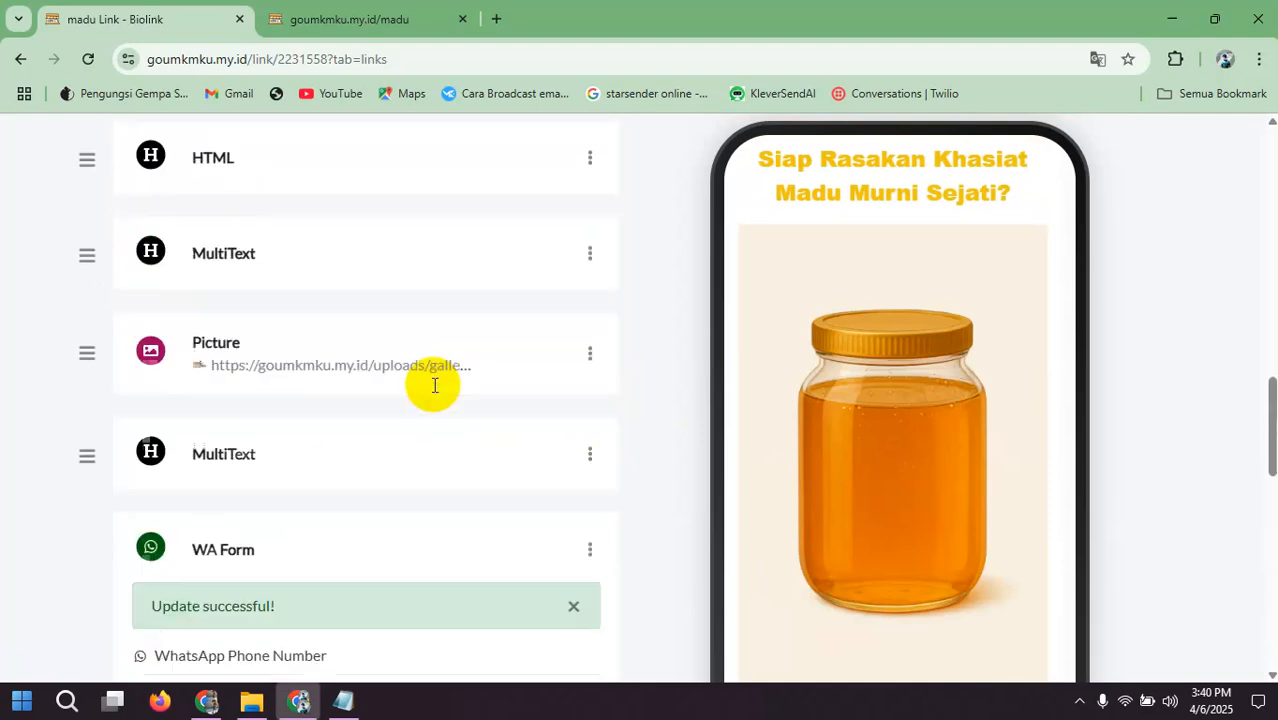
scroll(435, 385, up, 2)
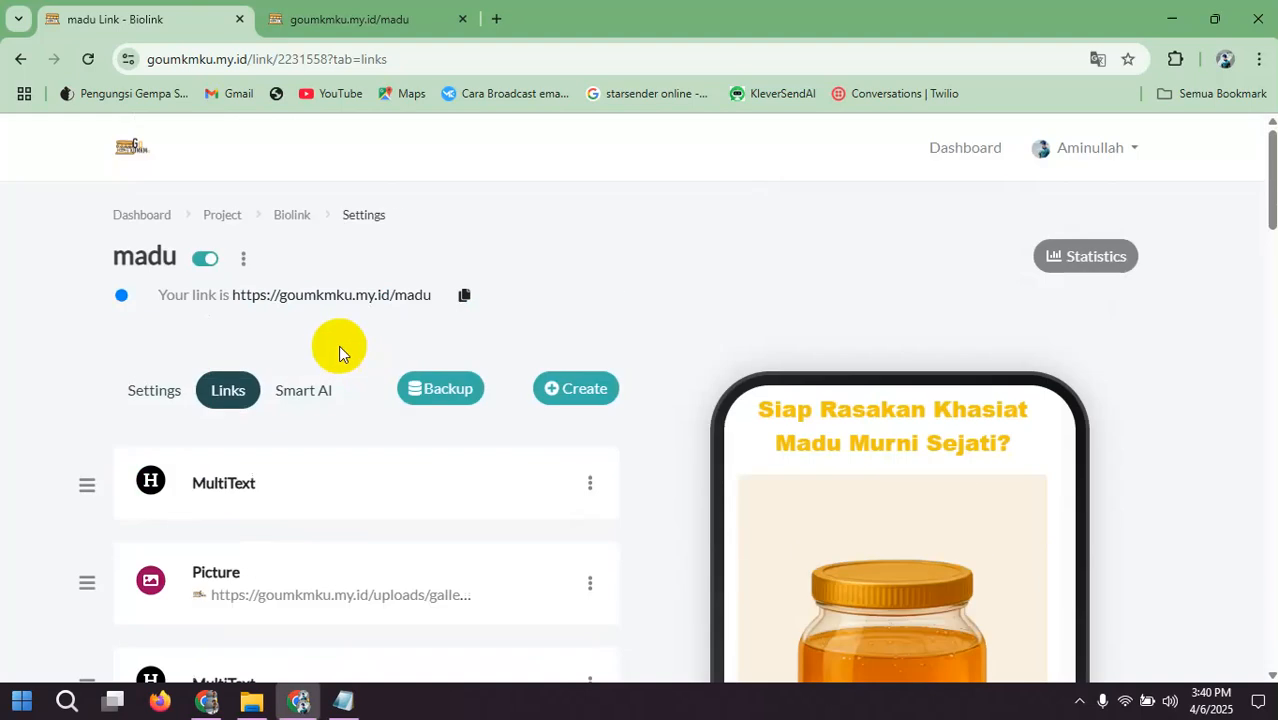
click(305, 297)
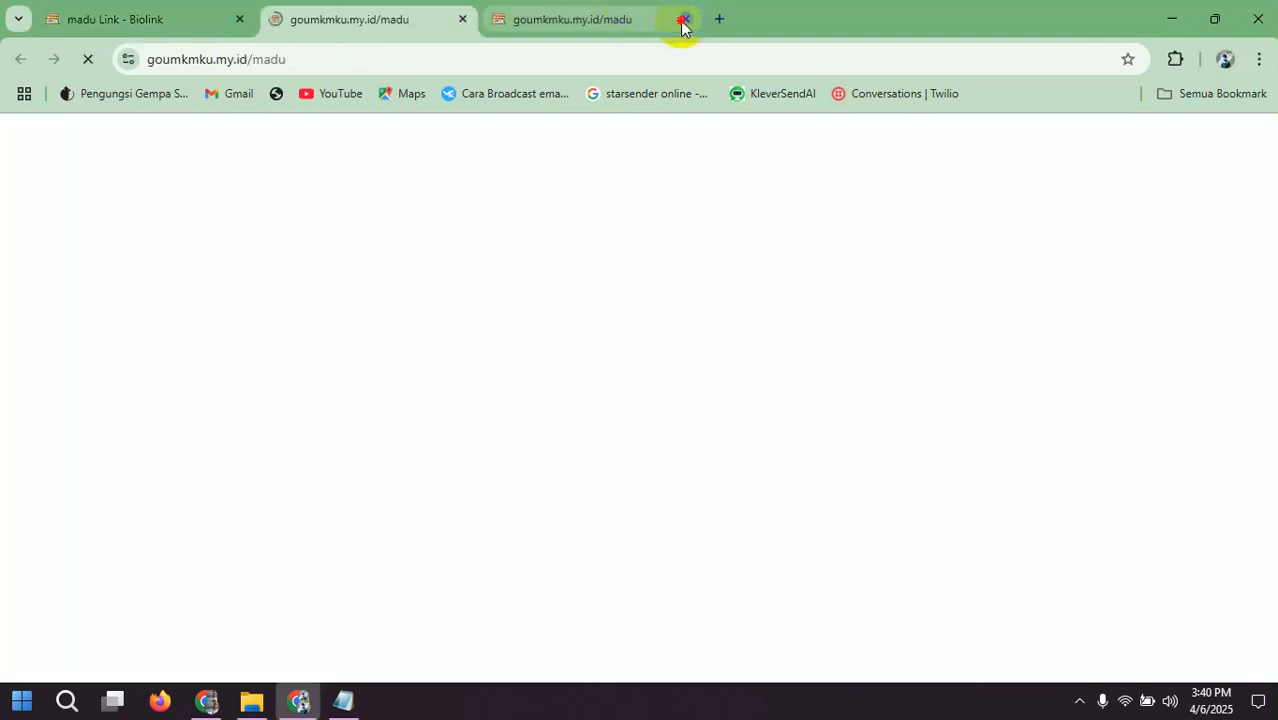
click(684, 20)
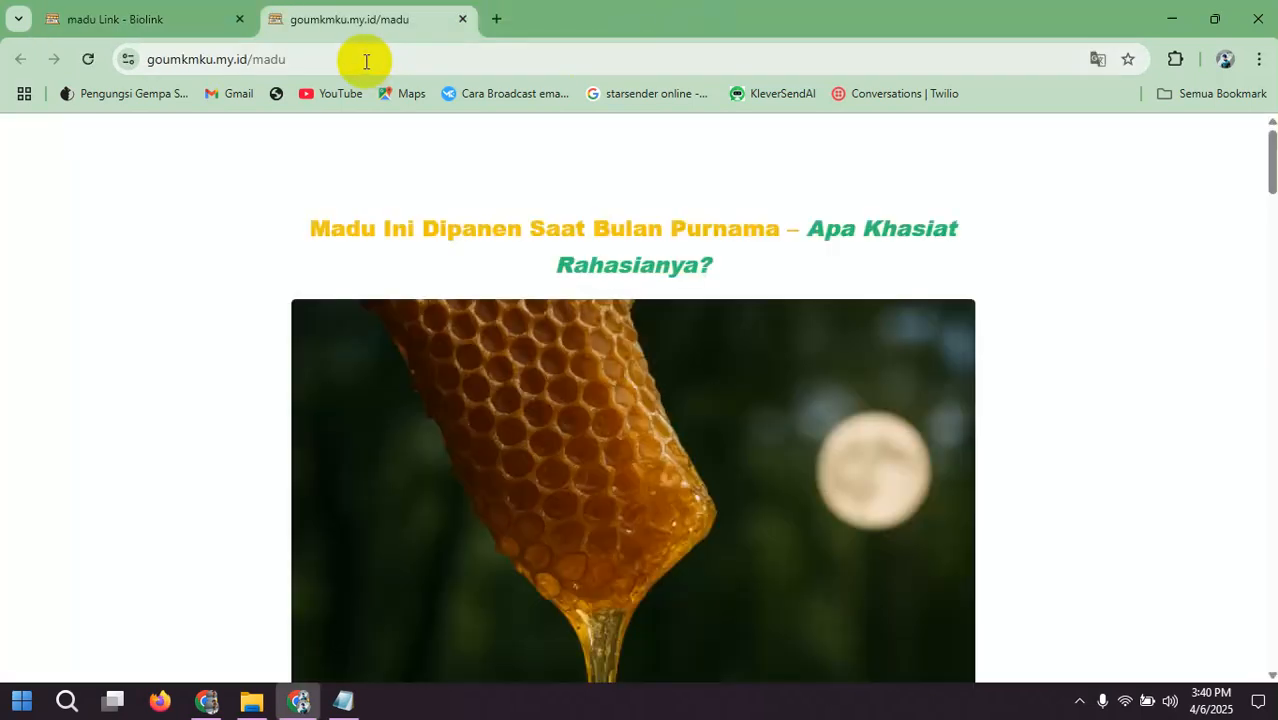
scroll(554, 211, down, 10)
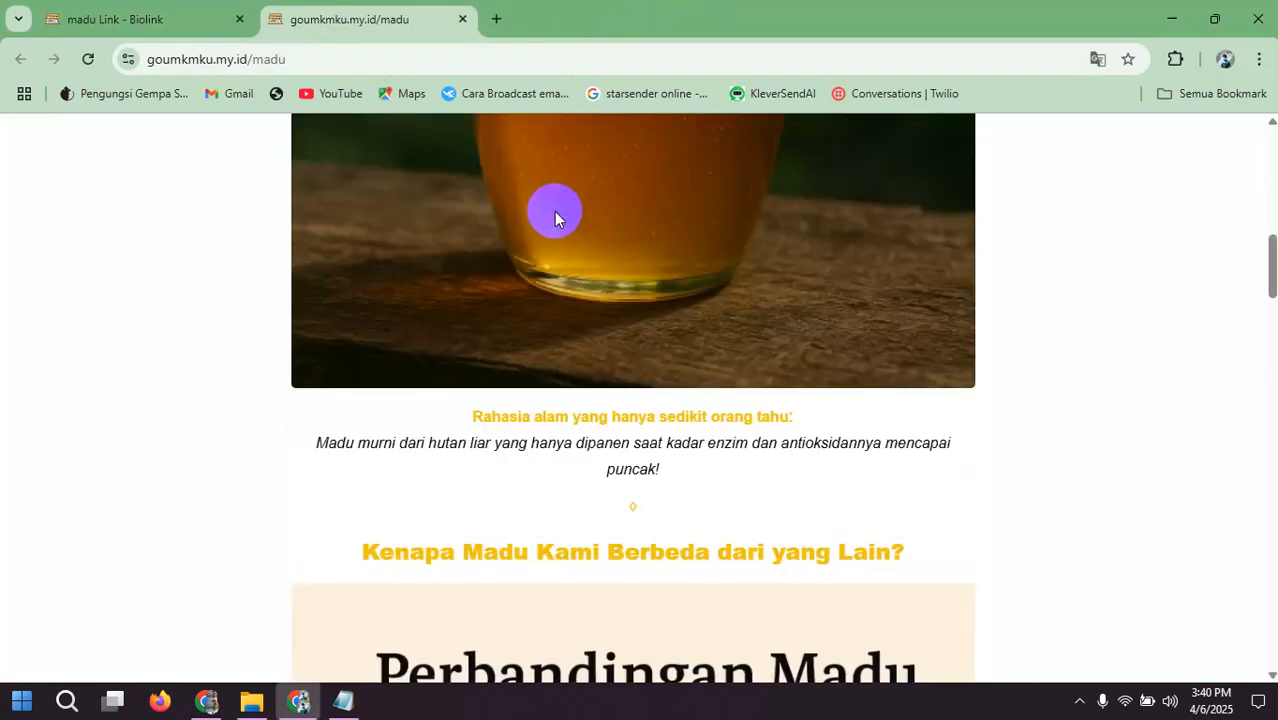
scroll(554, 211, down, 15)
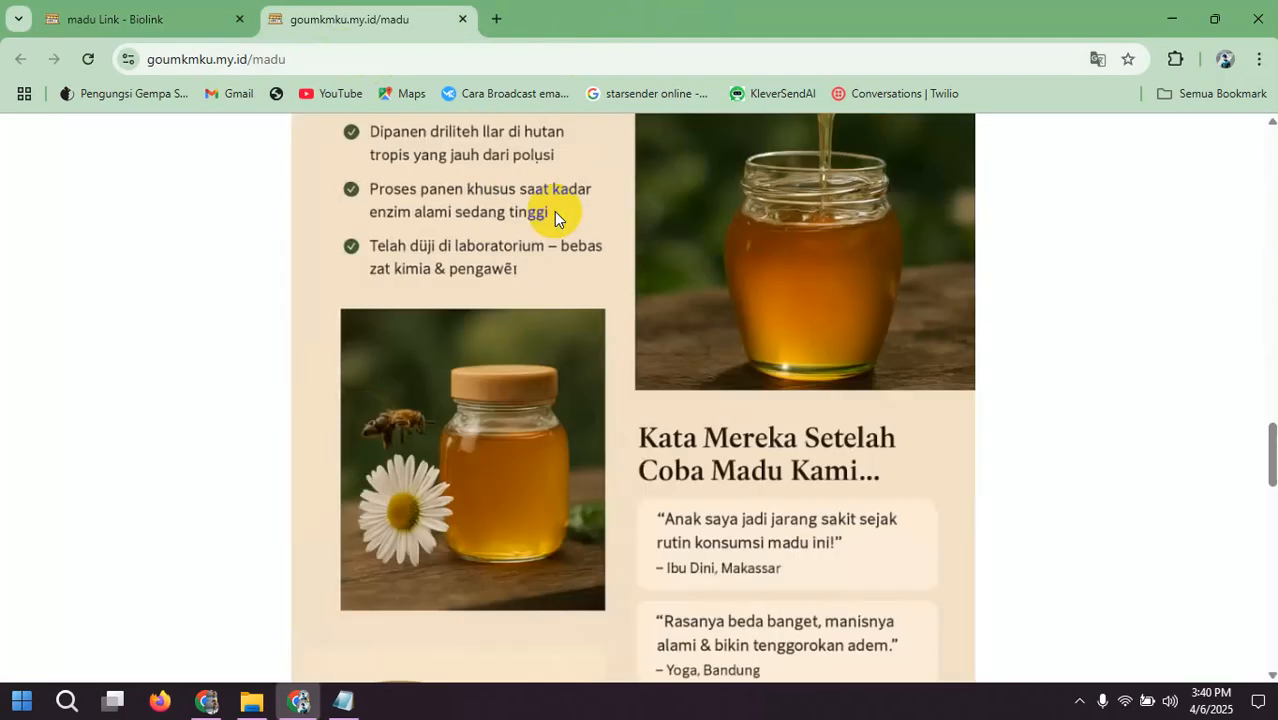
scroll(554, 211, down, 10)
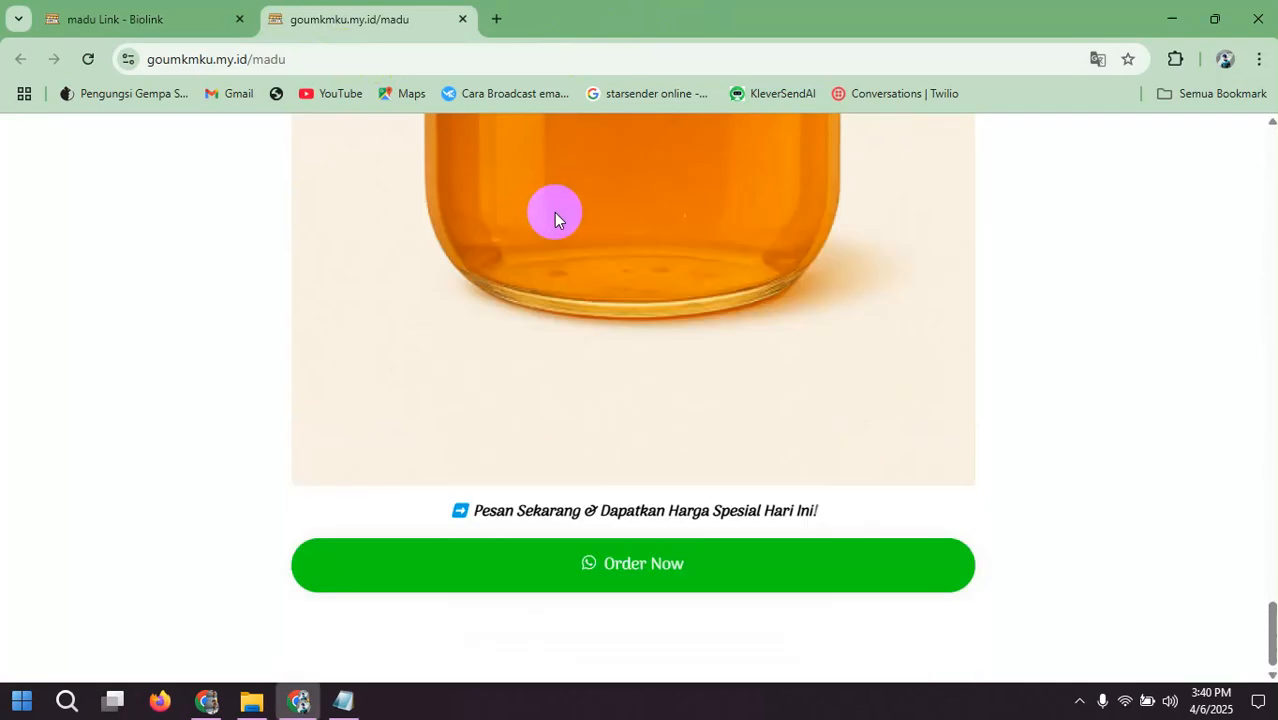
Step: Test the Order Now form by filling in the full name and WhatsApp number, check the WA message and close it without sending
click(628, 556)
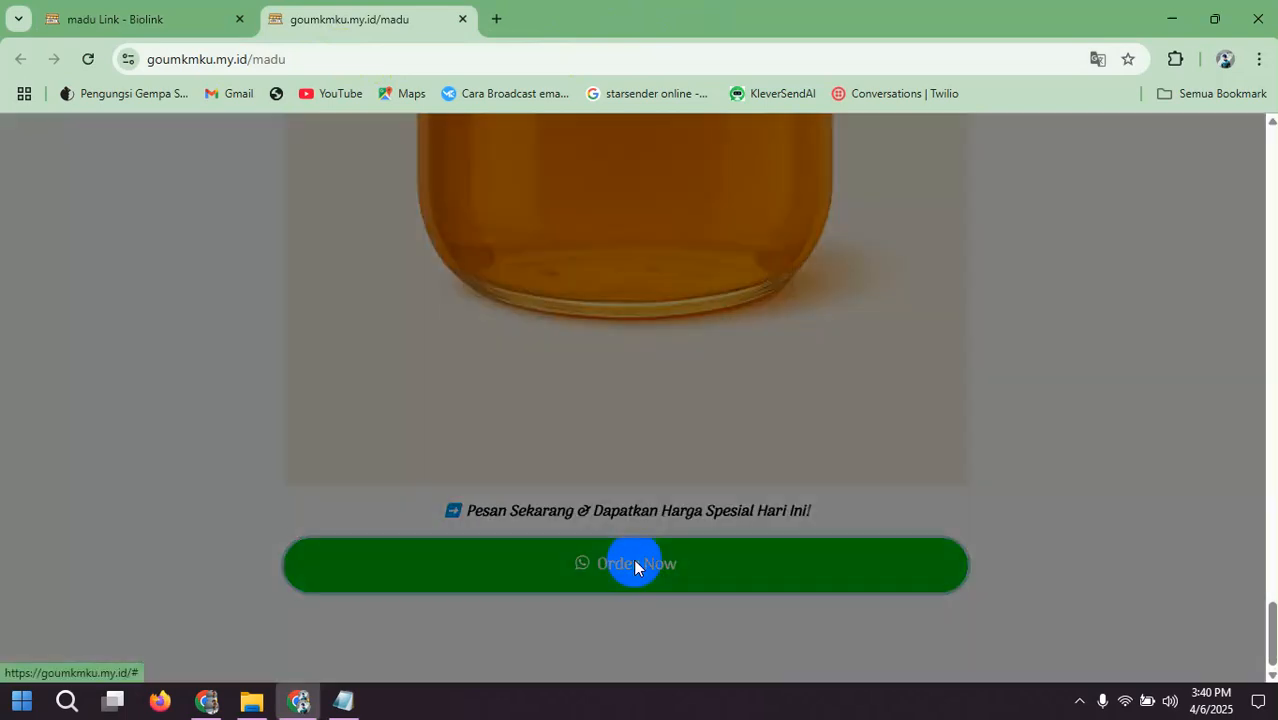
click(560, 322)
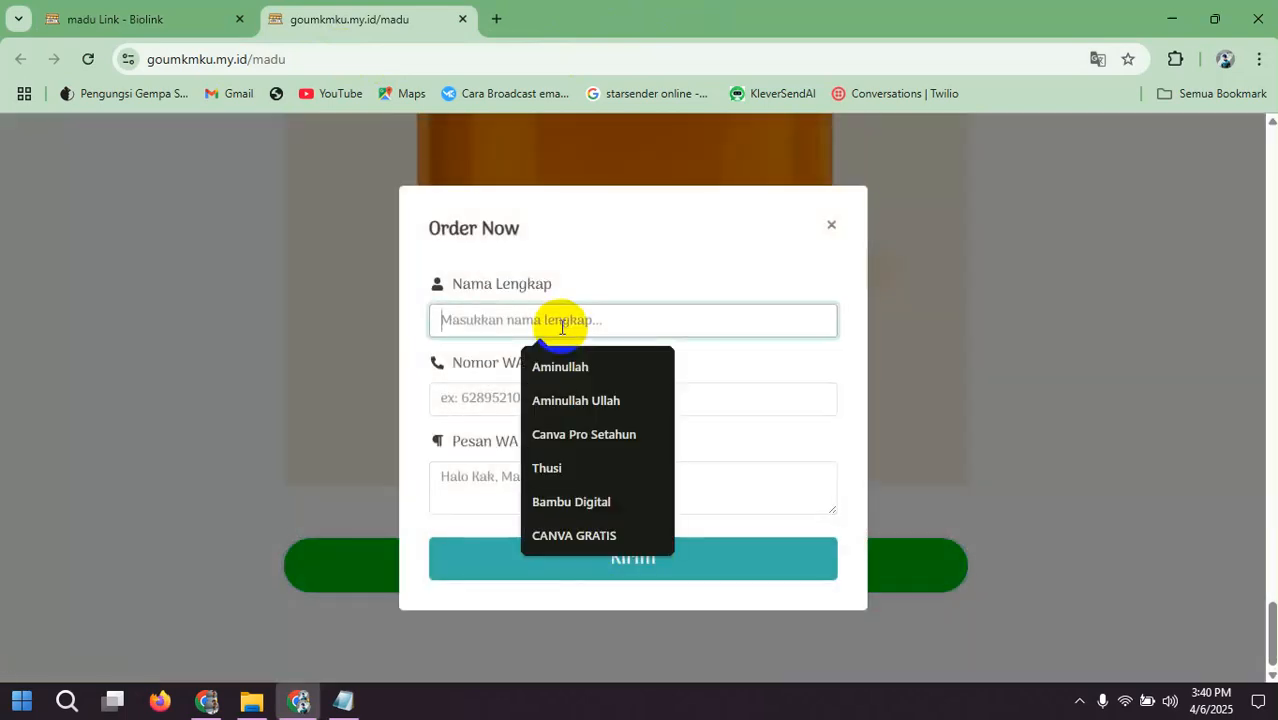
click(565, 370)
click(566, 397)
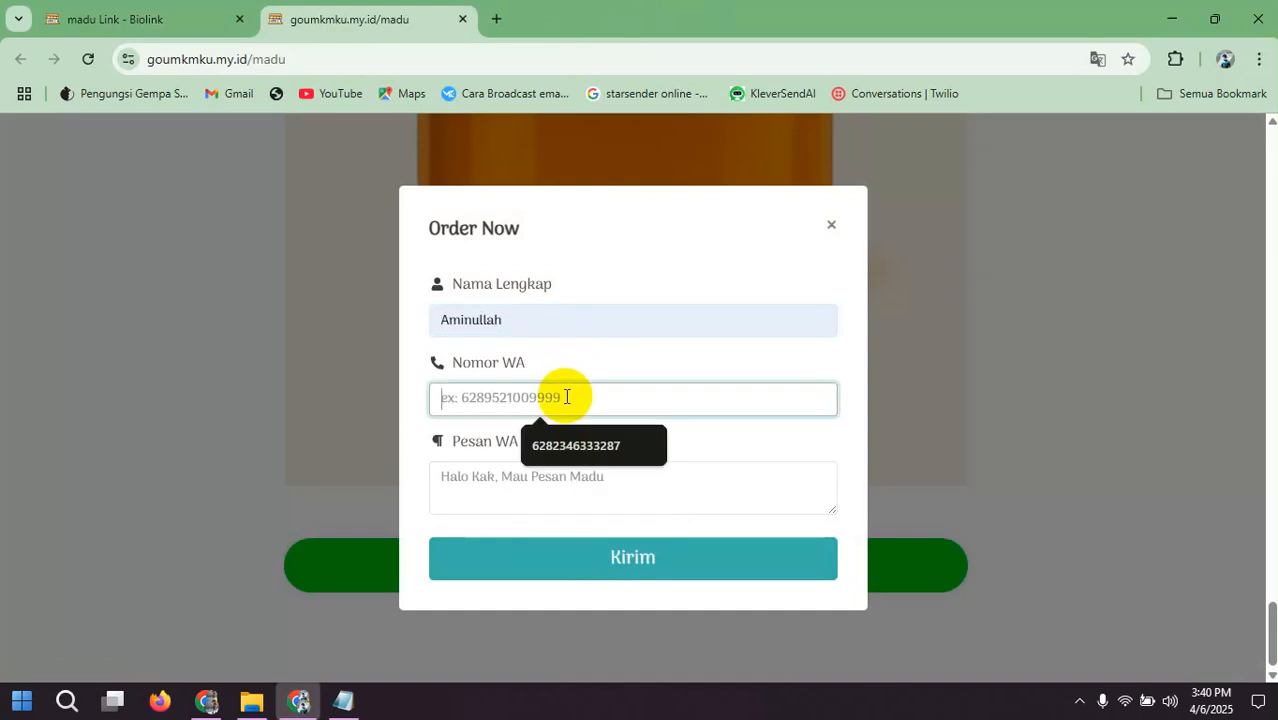
click(566, 465)
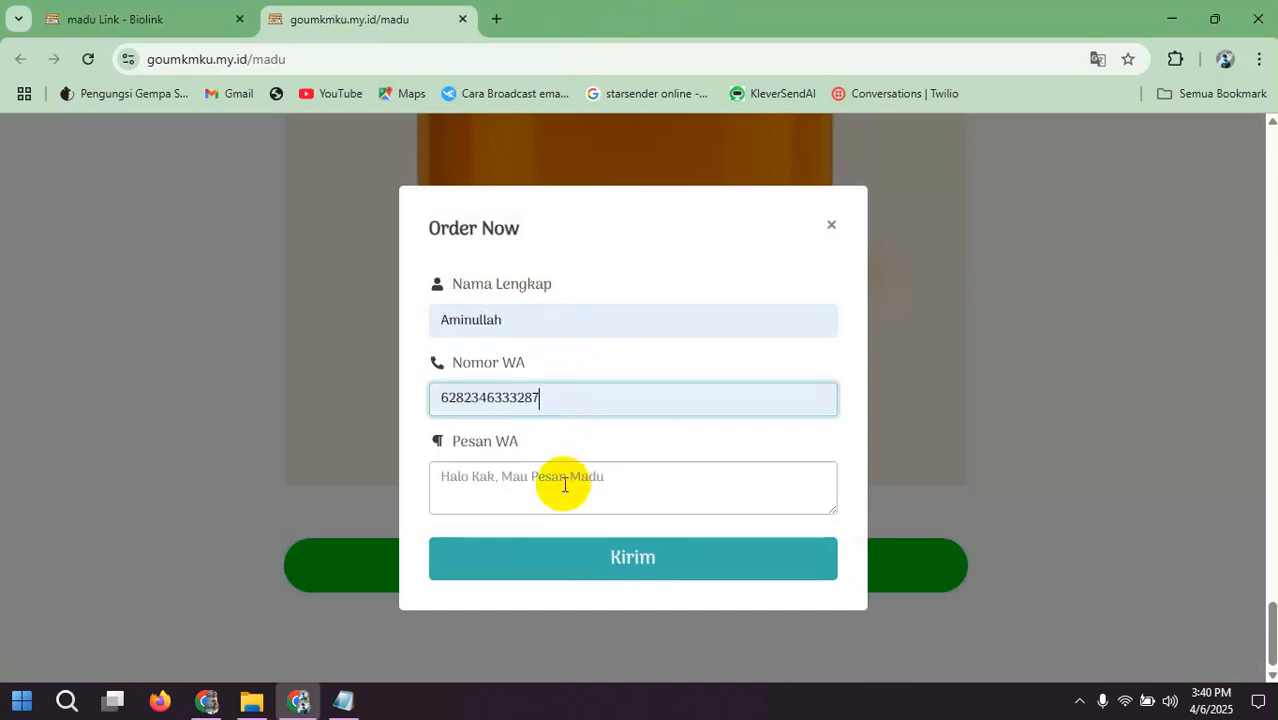
click(565, 480)
drag(605, 480, 430, 479)
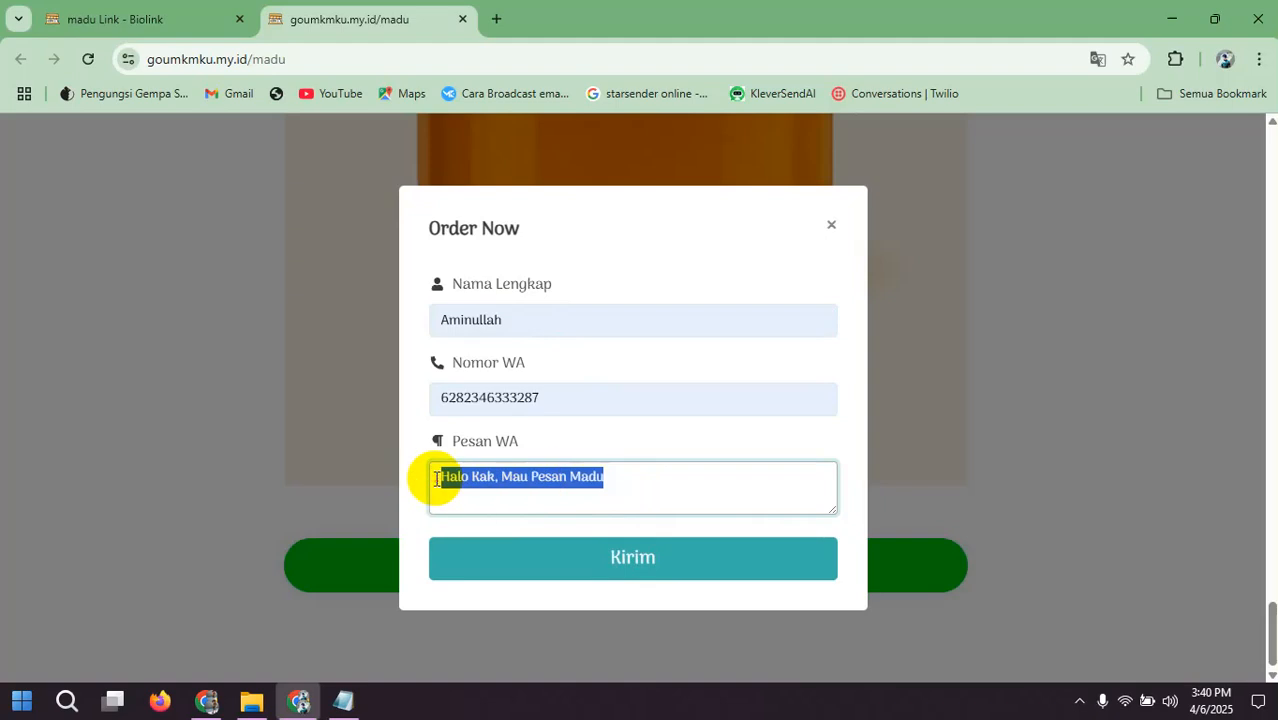
click(613, 476)
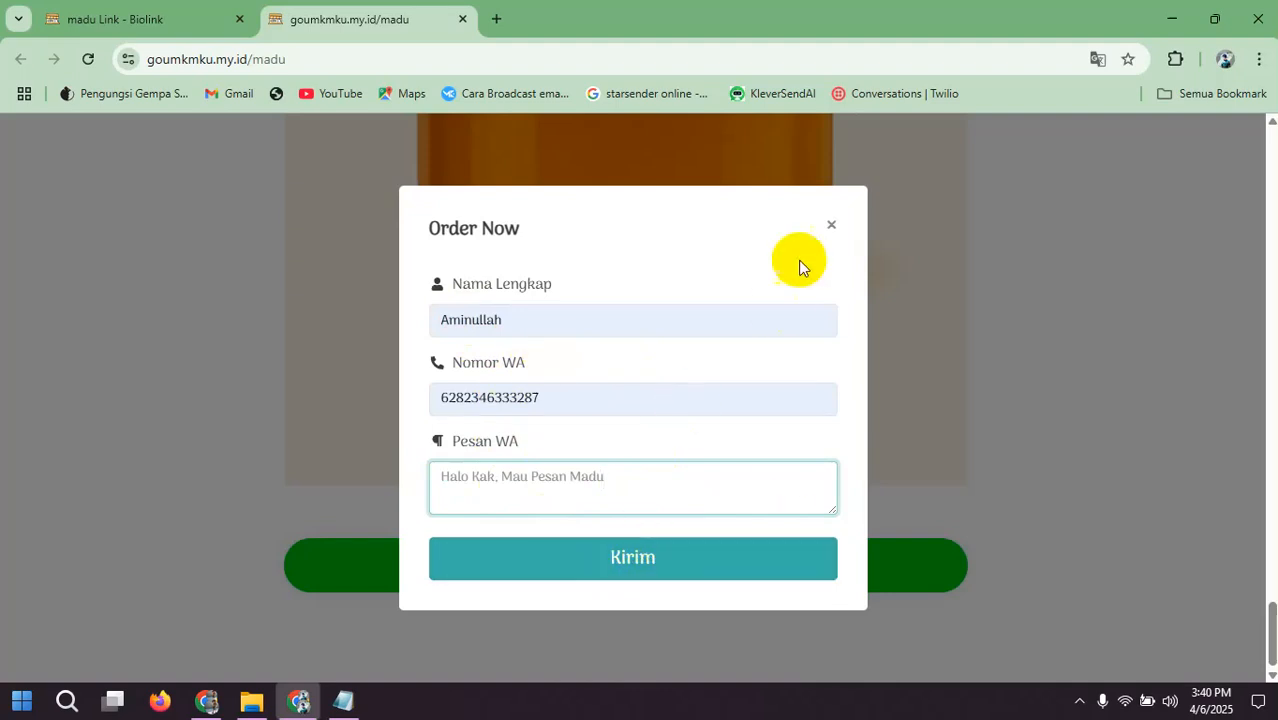
click(831, 228)
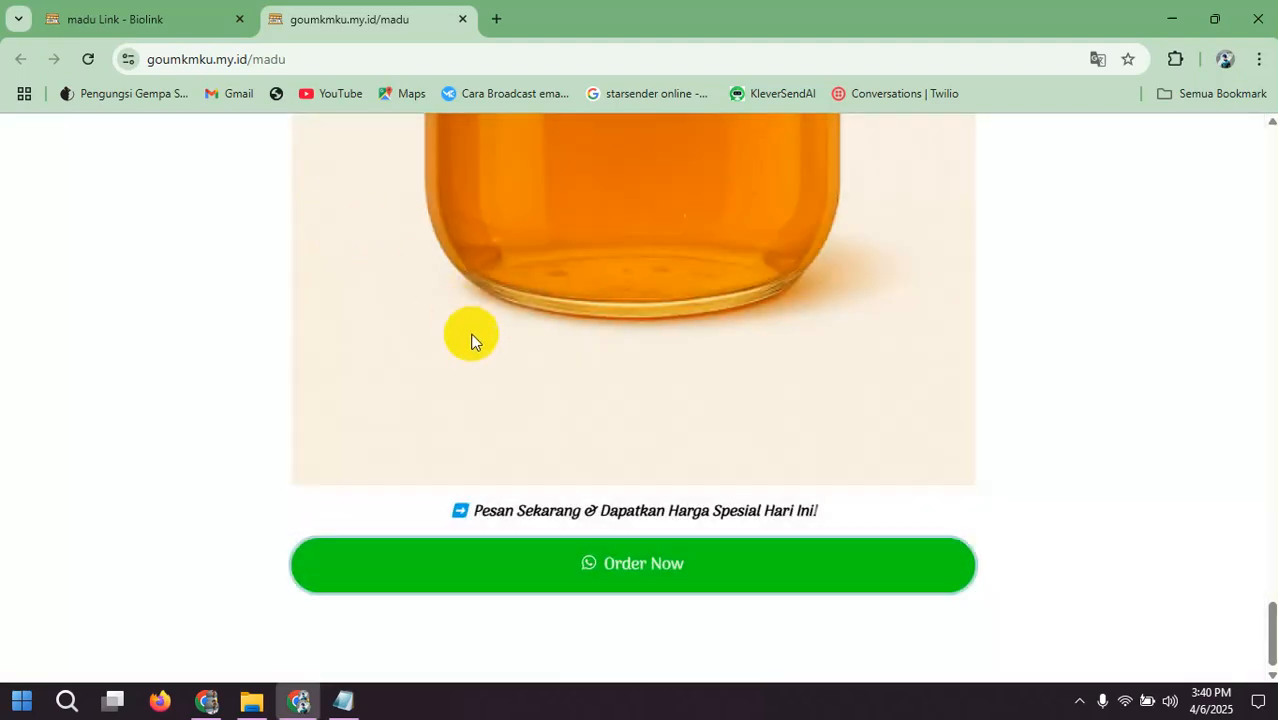
Step: Review the published honey page from the closing section back up to its headline
scroll(472, 340, up, 15)
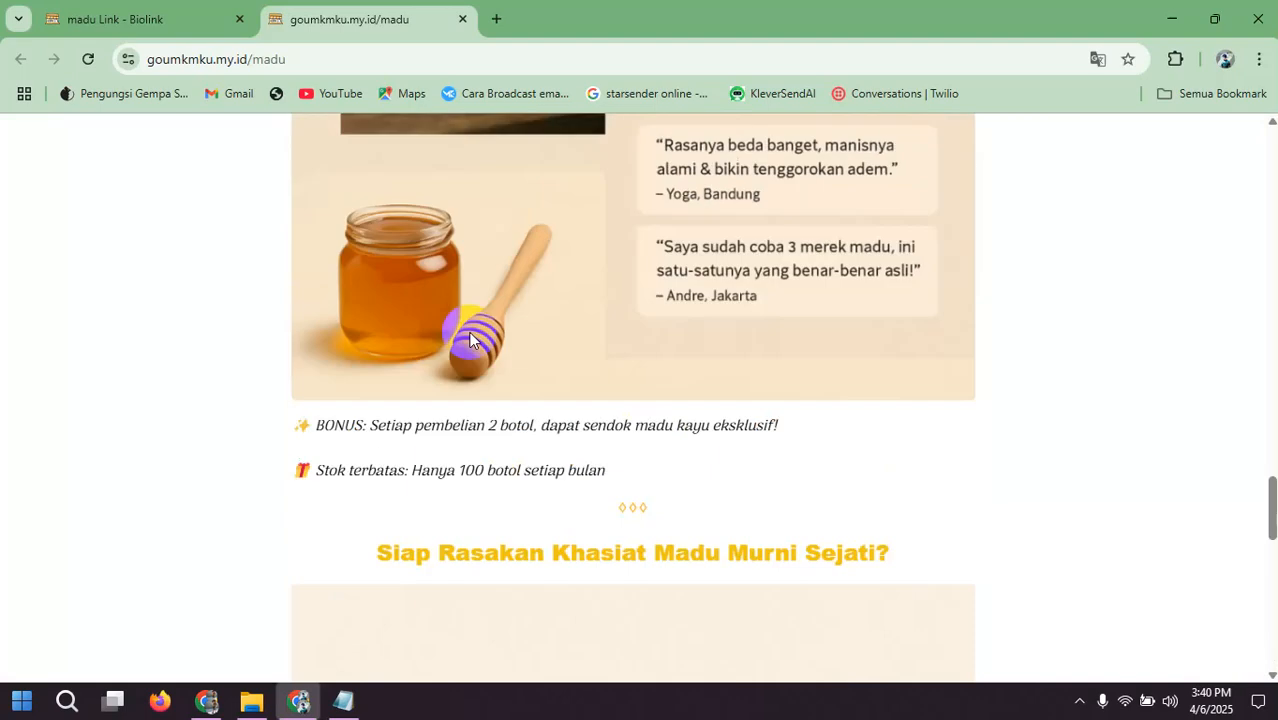
scroll(469, 340, up, 9)
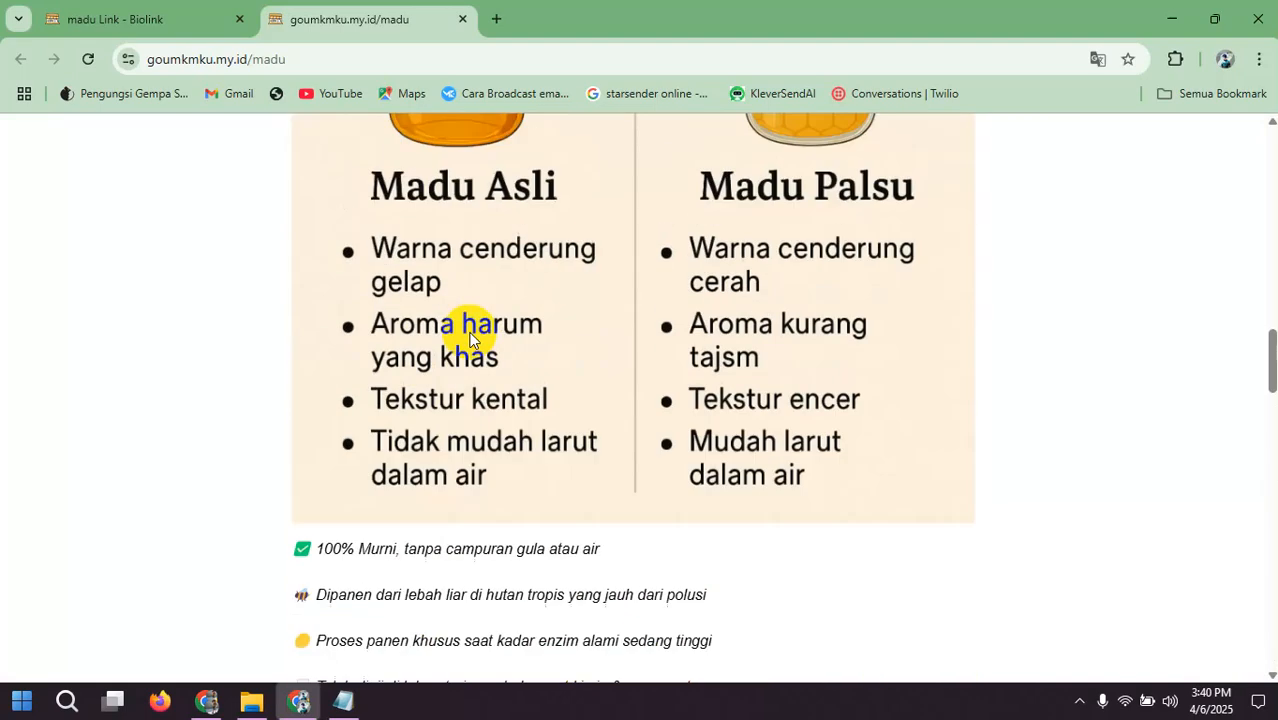
scroll(469, 340, up, 12)
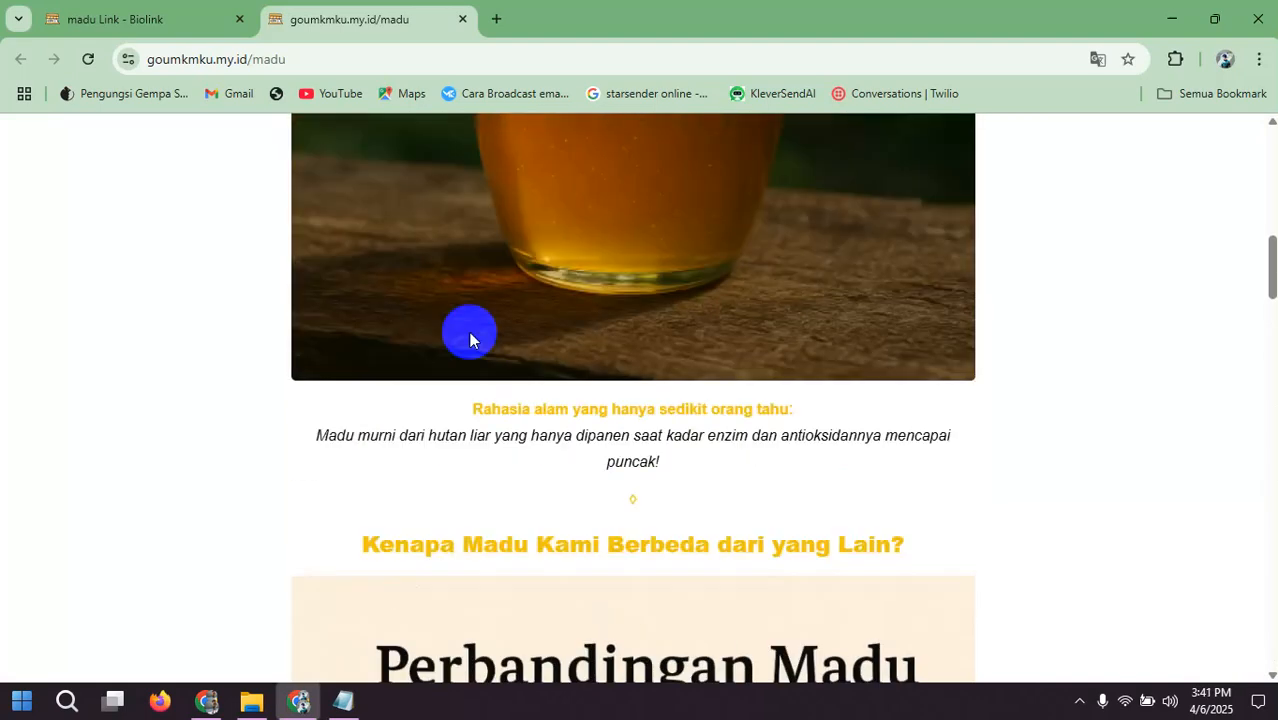
scroll(470, 340, up, 8)
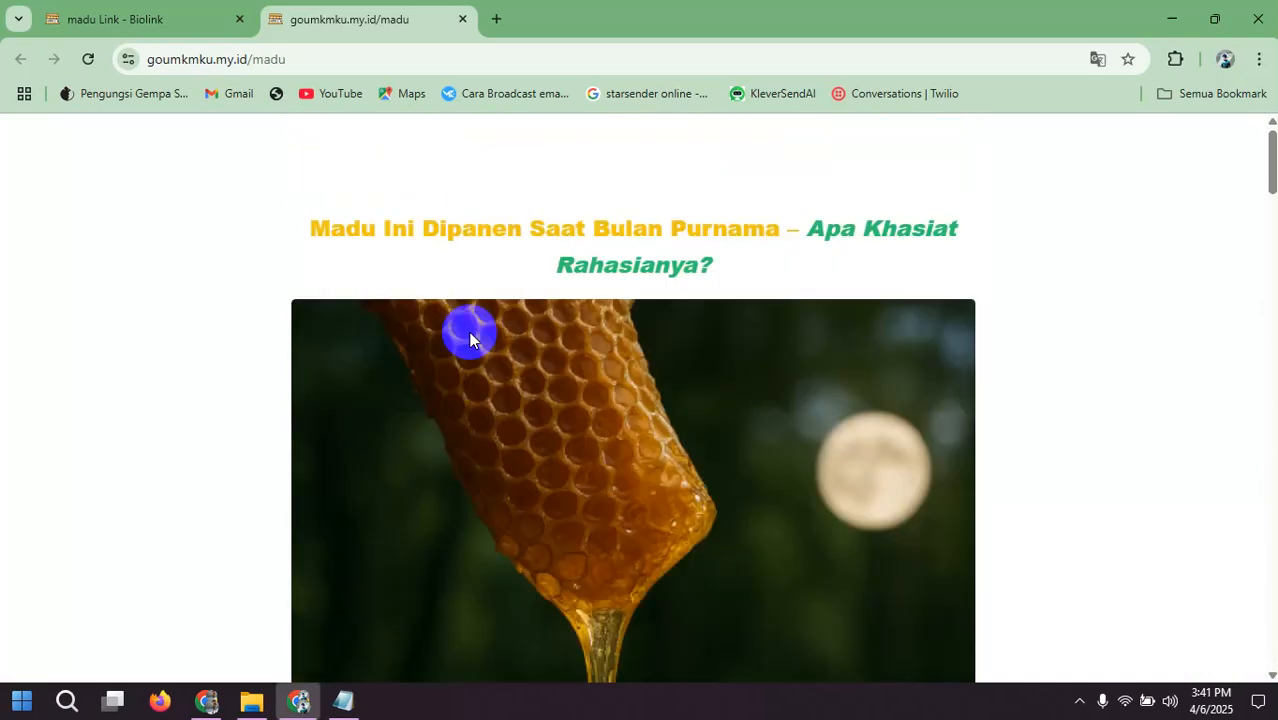